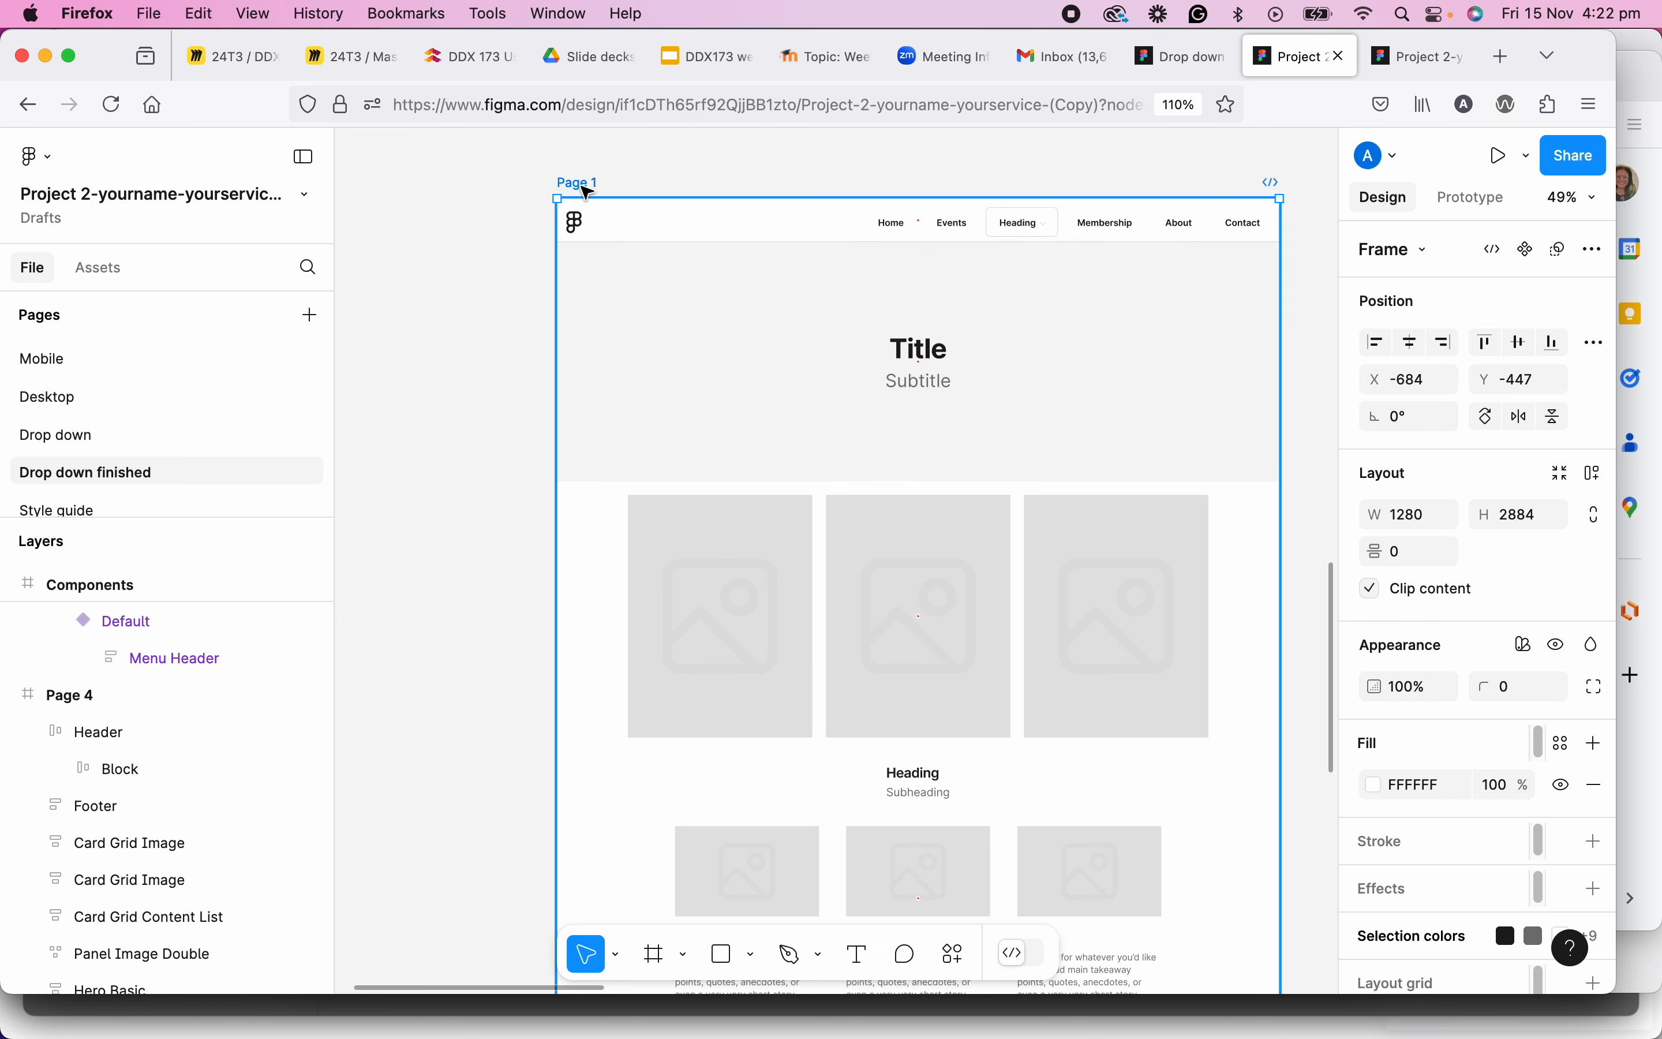
Preview Page 1 of the finished design, check the Heading drop-down and page scrolling, and close the preview.
click(585, 187)
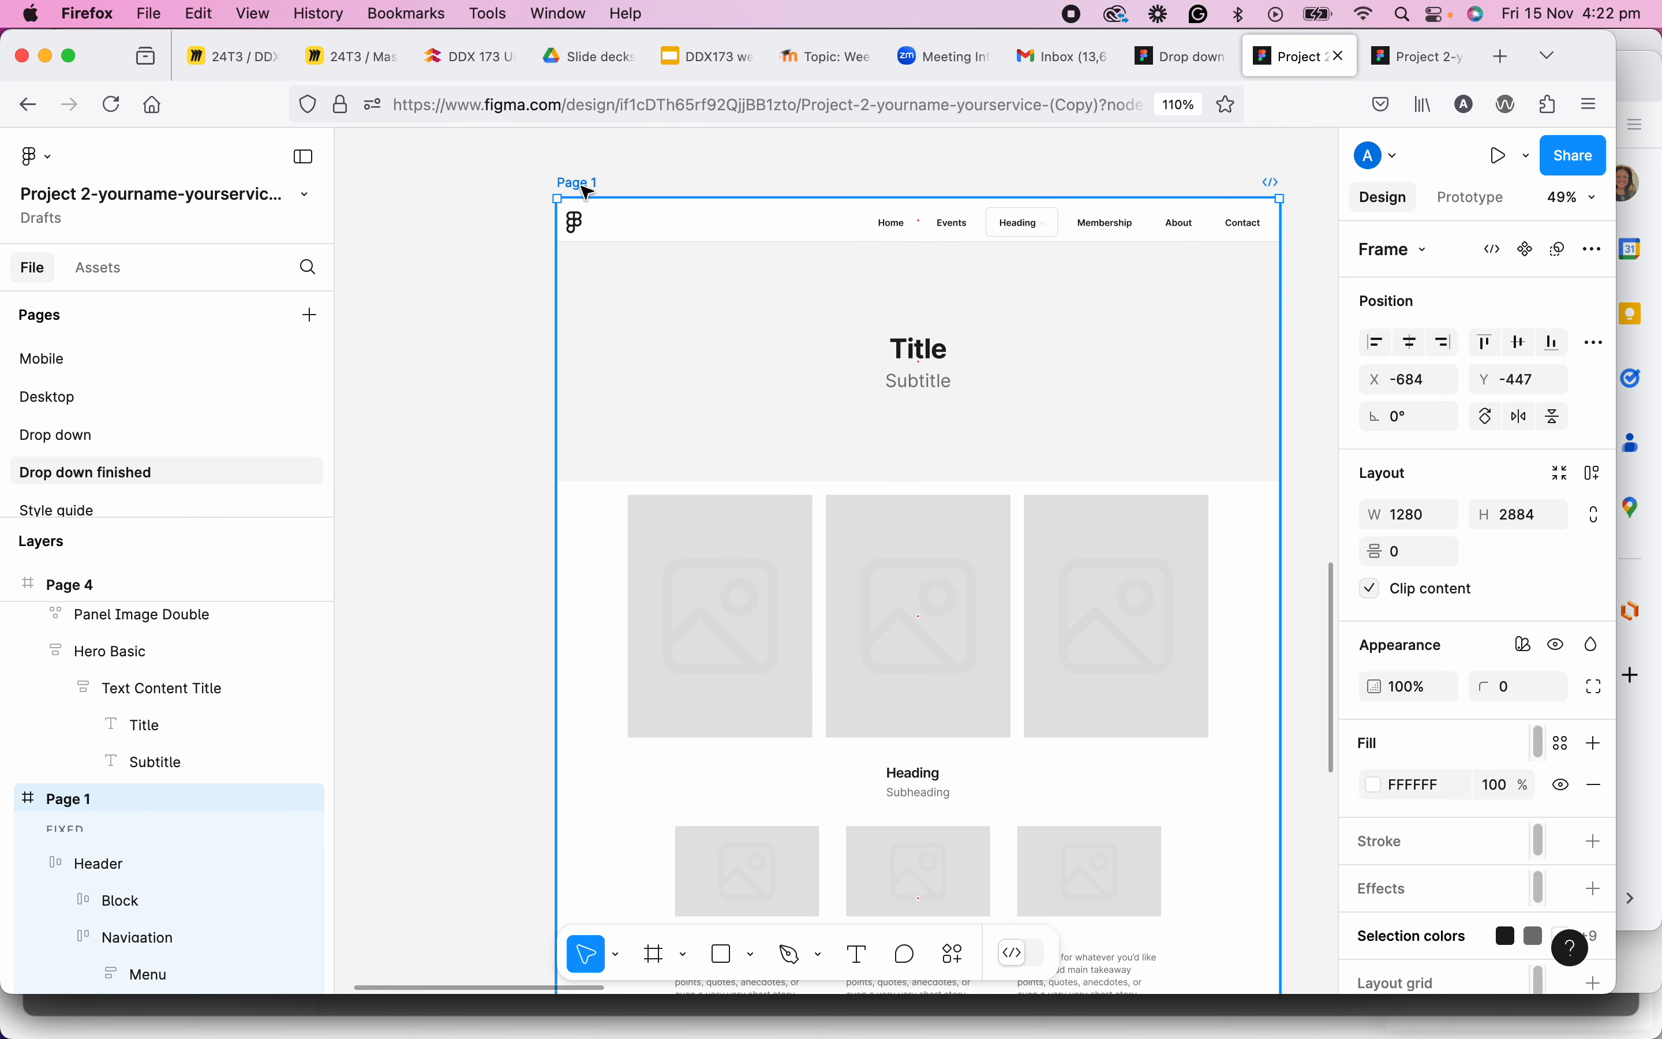
click(1492, 169)
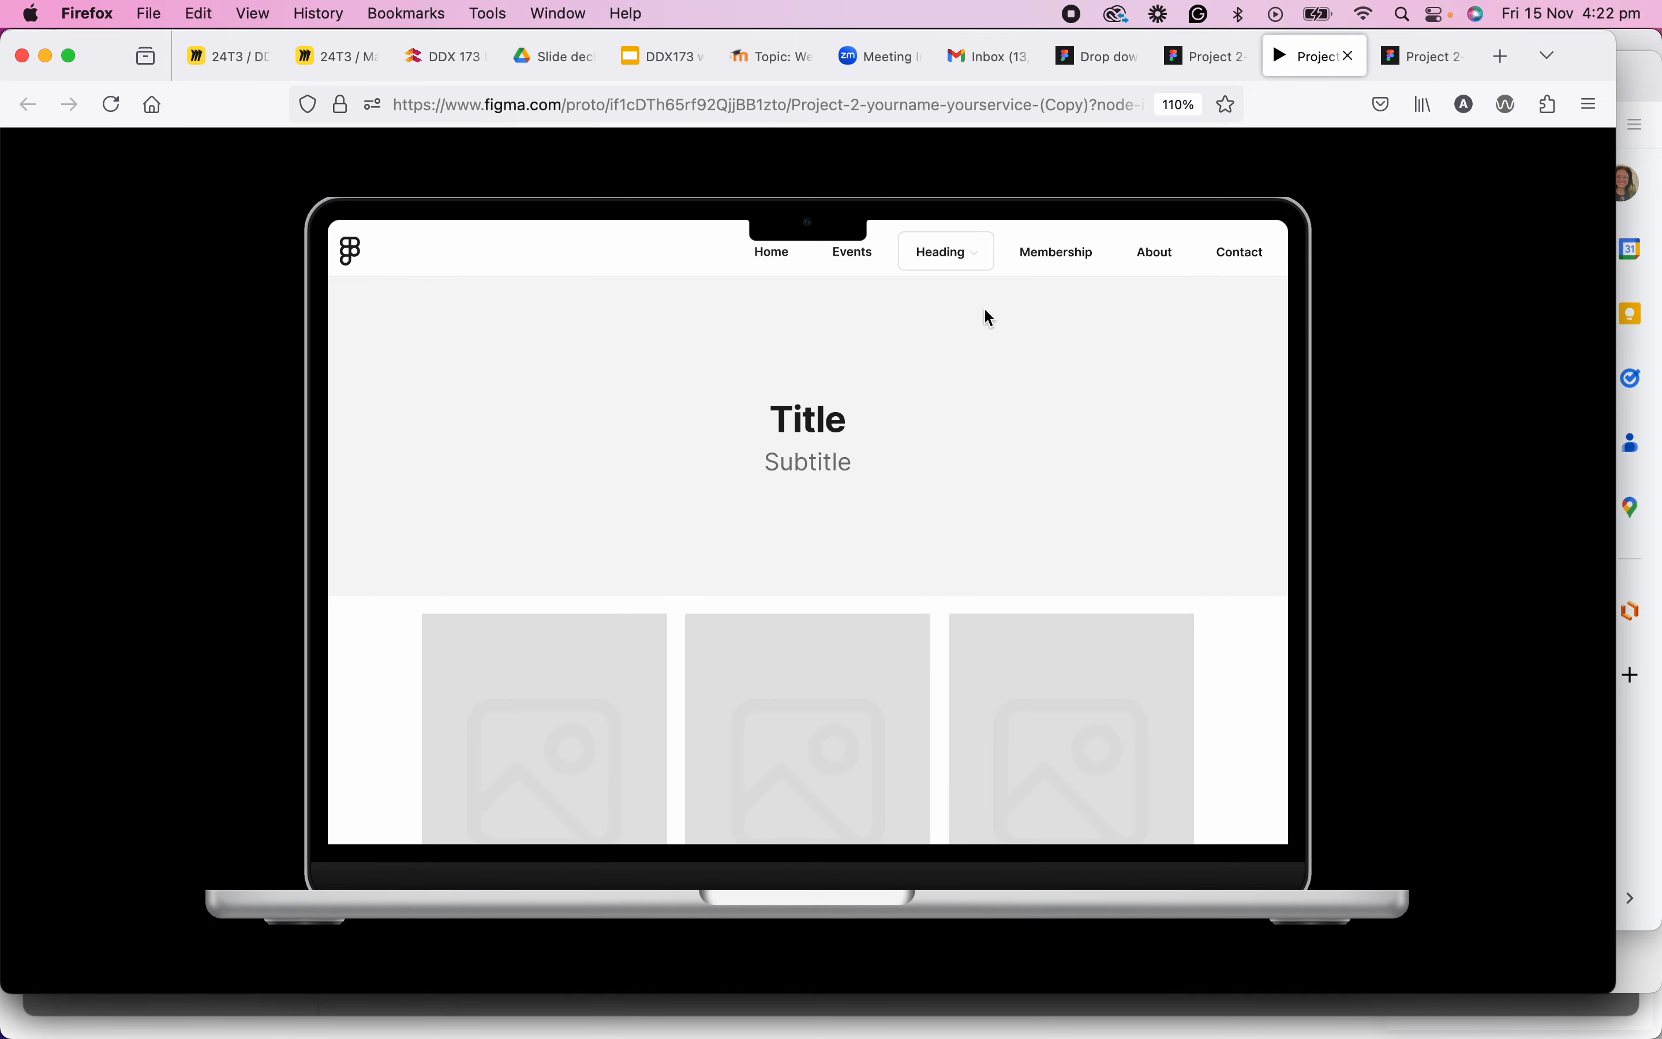
mouse_move(959, 256)
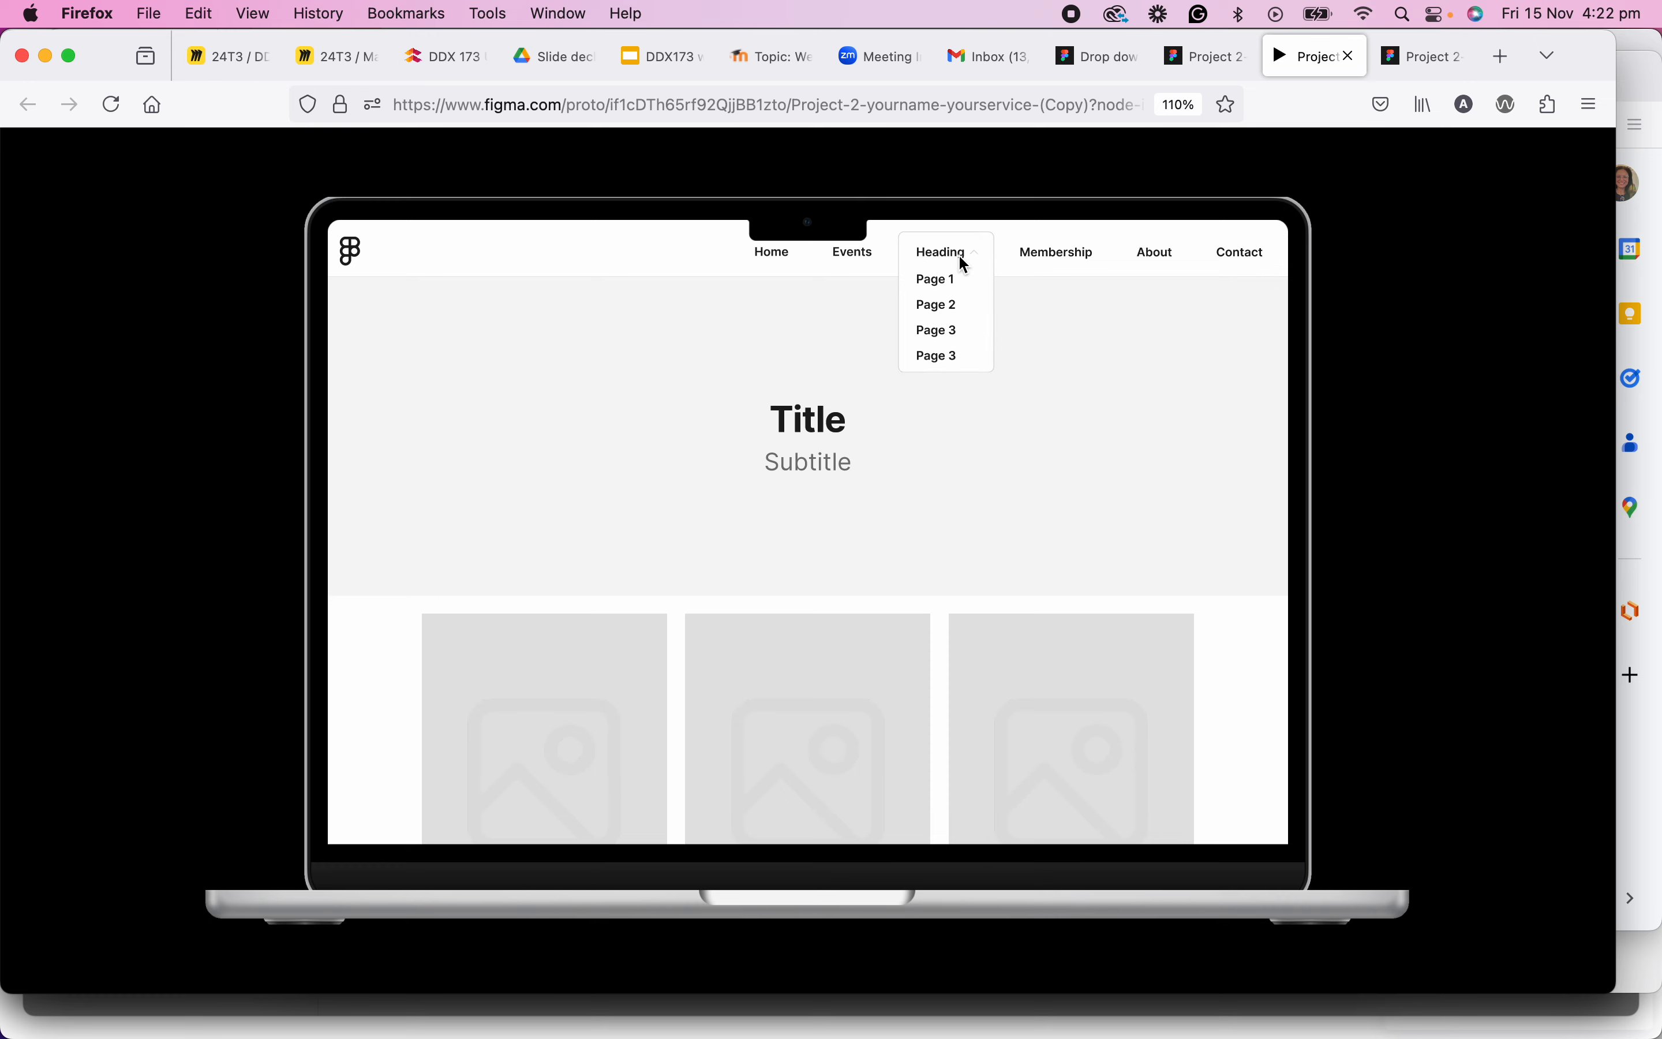
scroll(1030, 410, down, 5)
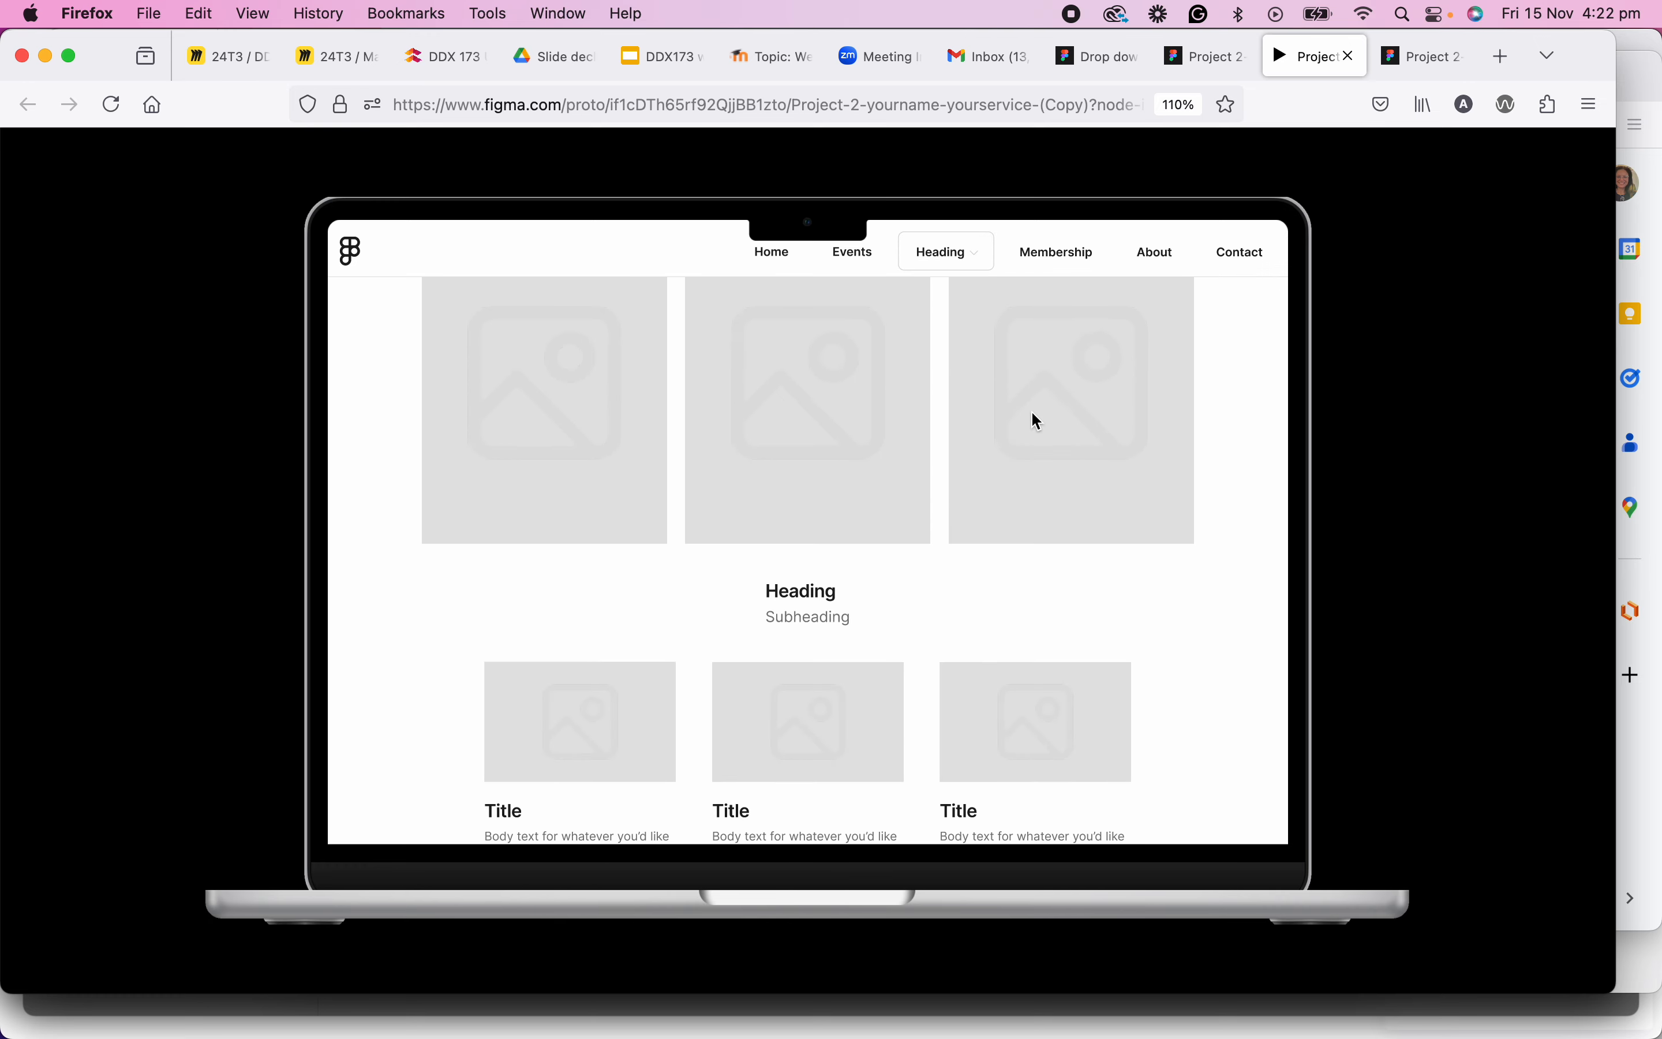
scroll(1030, 410, down, 3)
scroll(1030, 410, up, 8)
scroll(1026, 417, down, 2)
scroll(1022, 420, up, 3)
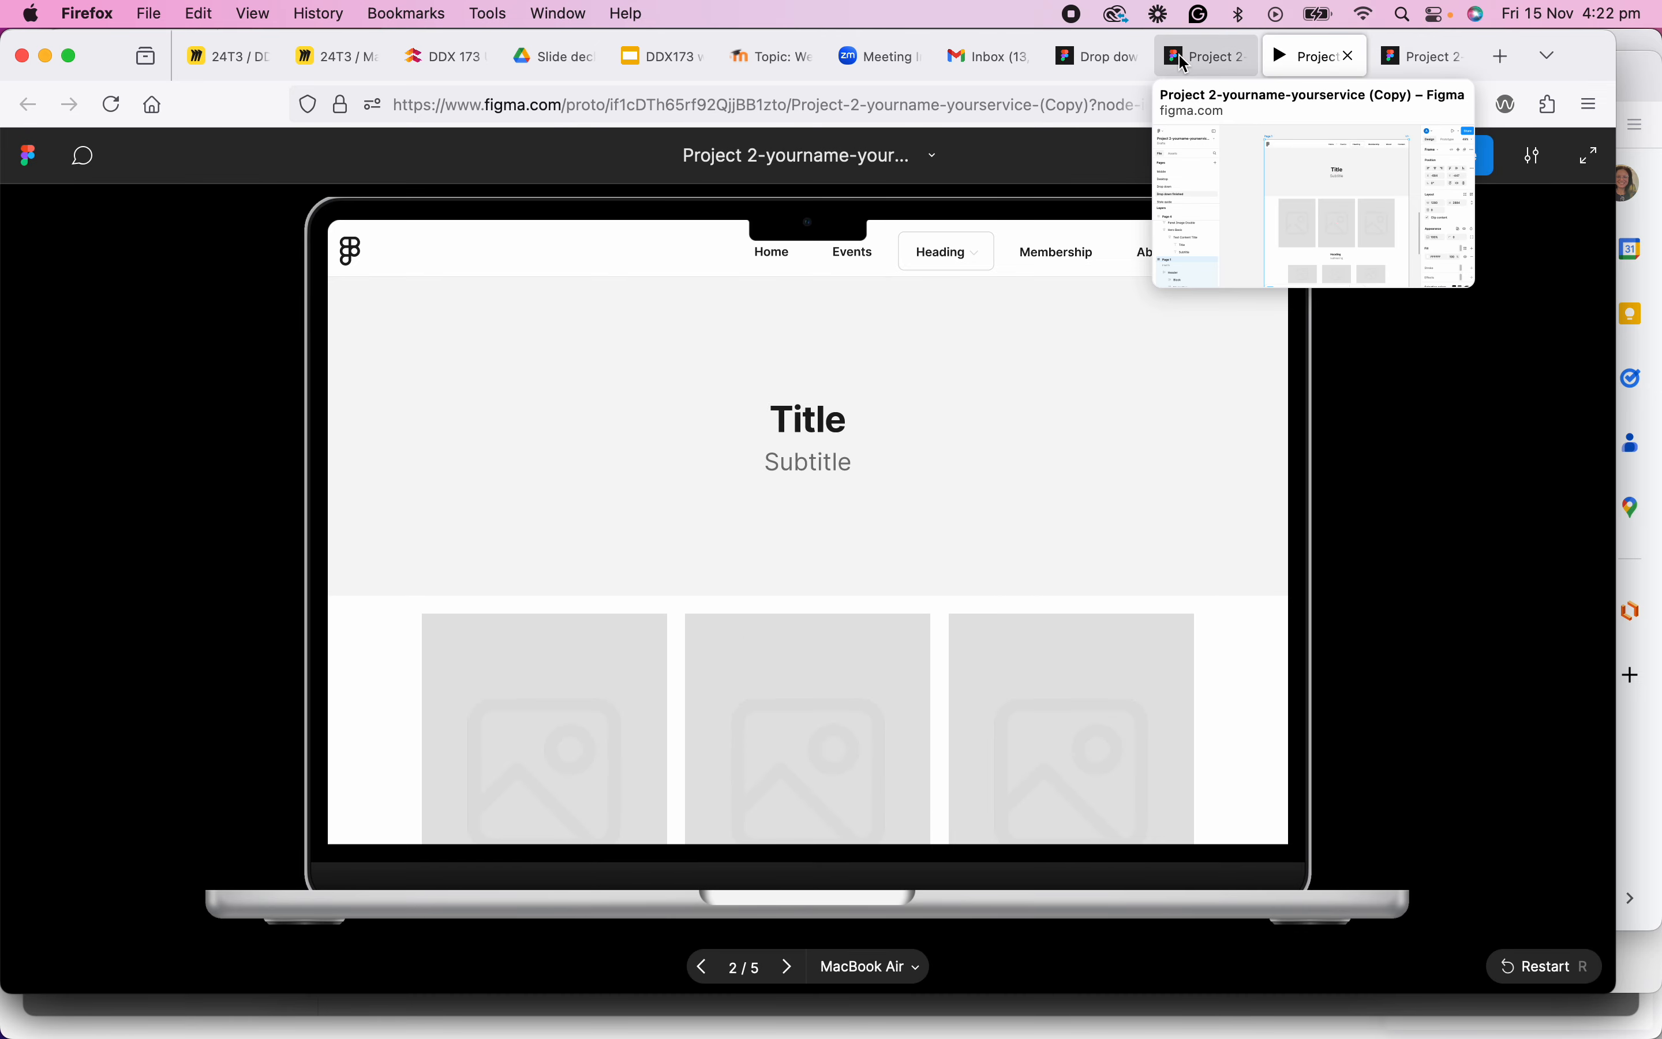
click(1356, 65)
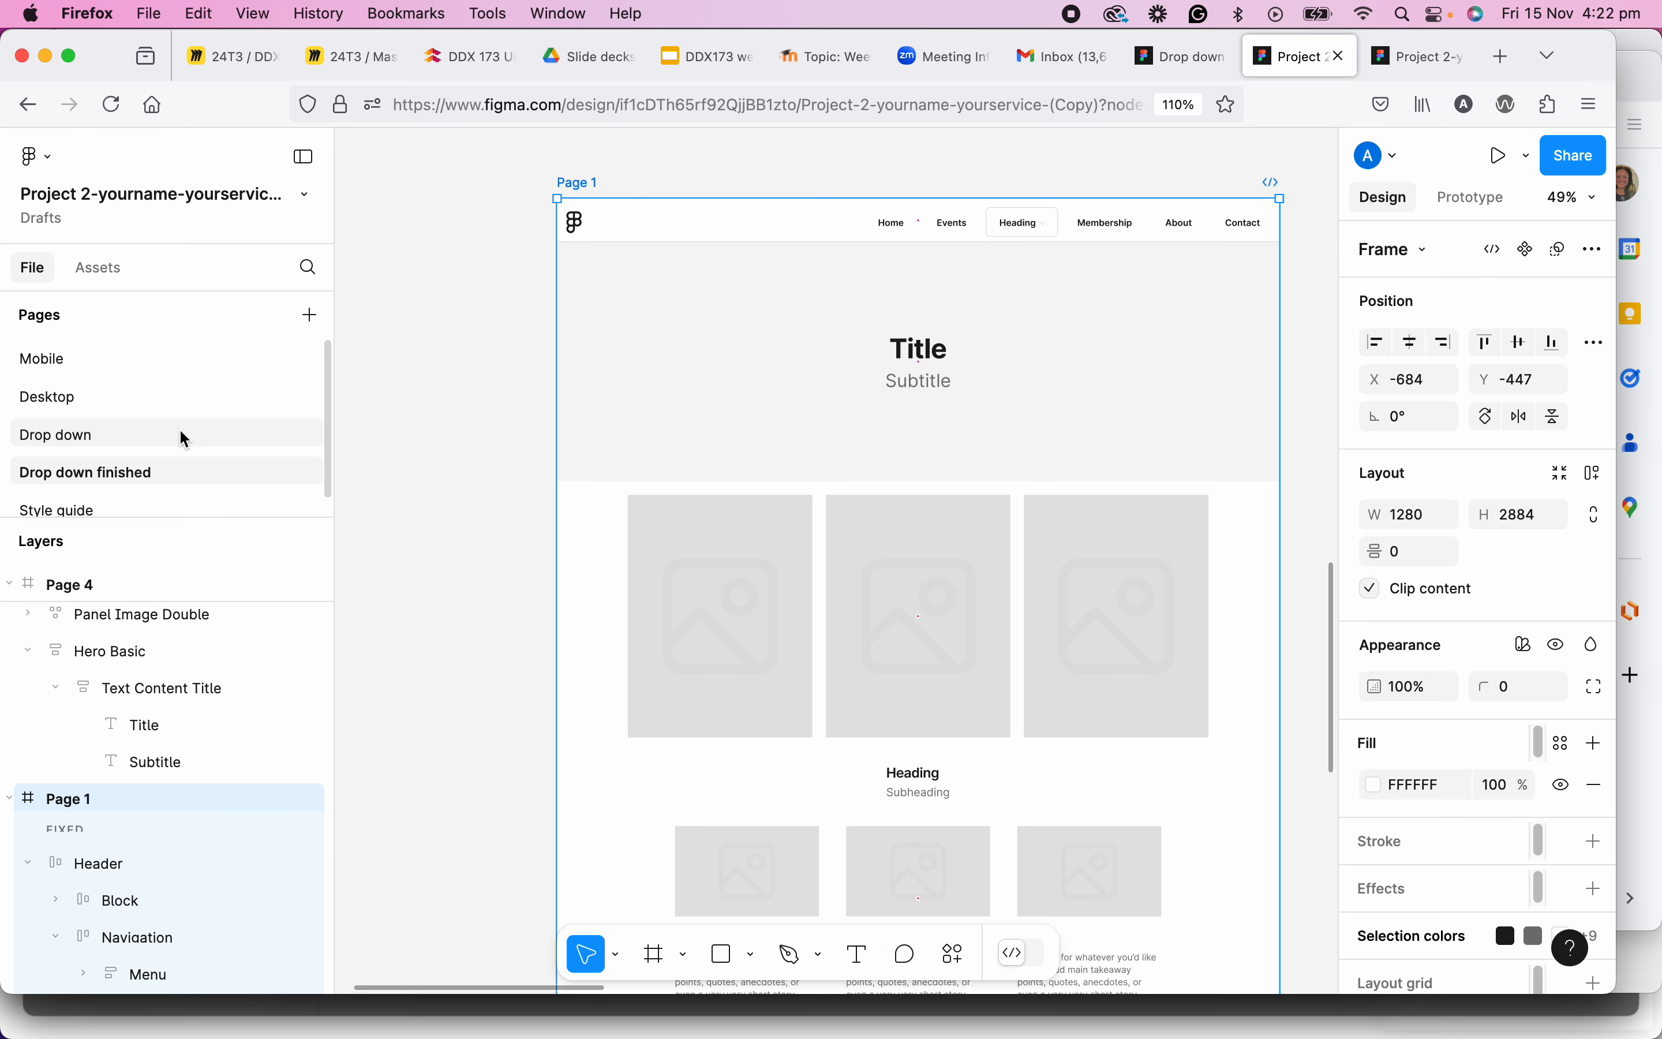
Open the Drop down page of the file and select the Heading menu in Page 1's navigation bar.
click(184, 436)
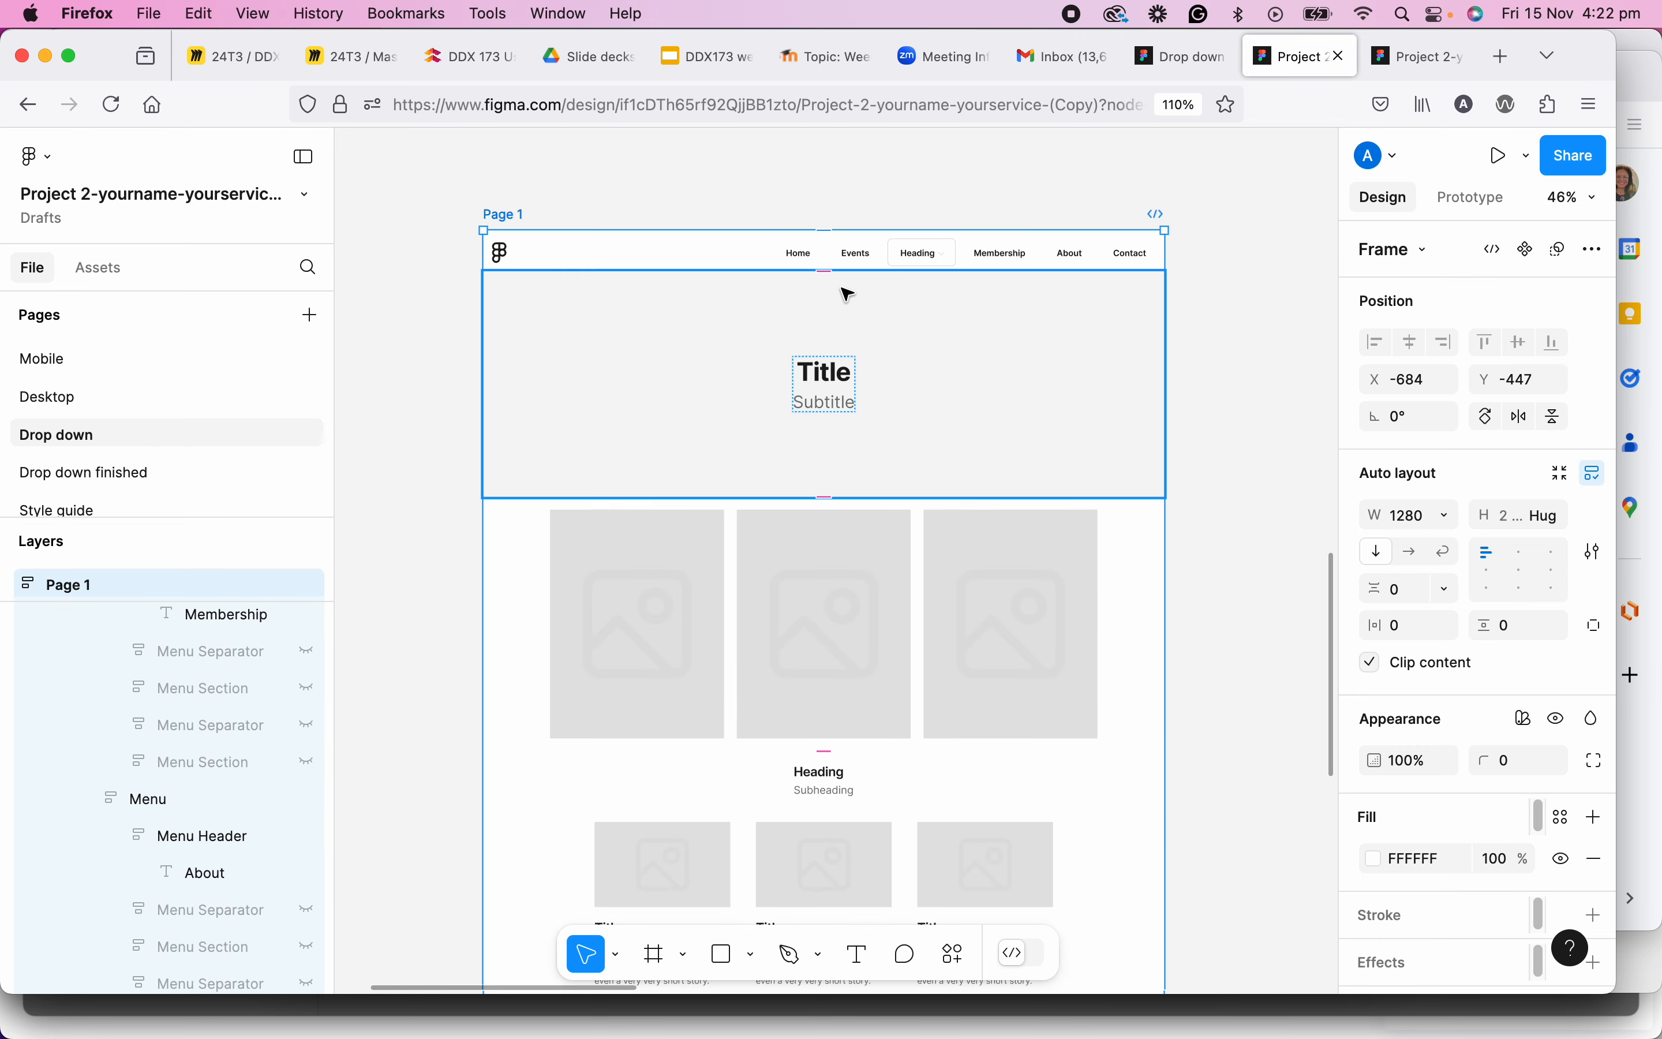
scroll(919, 259, up, 5)
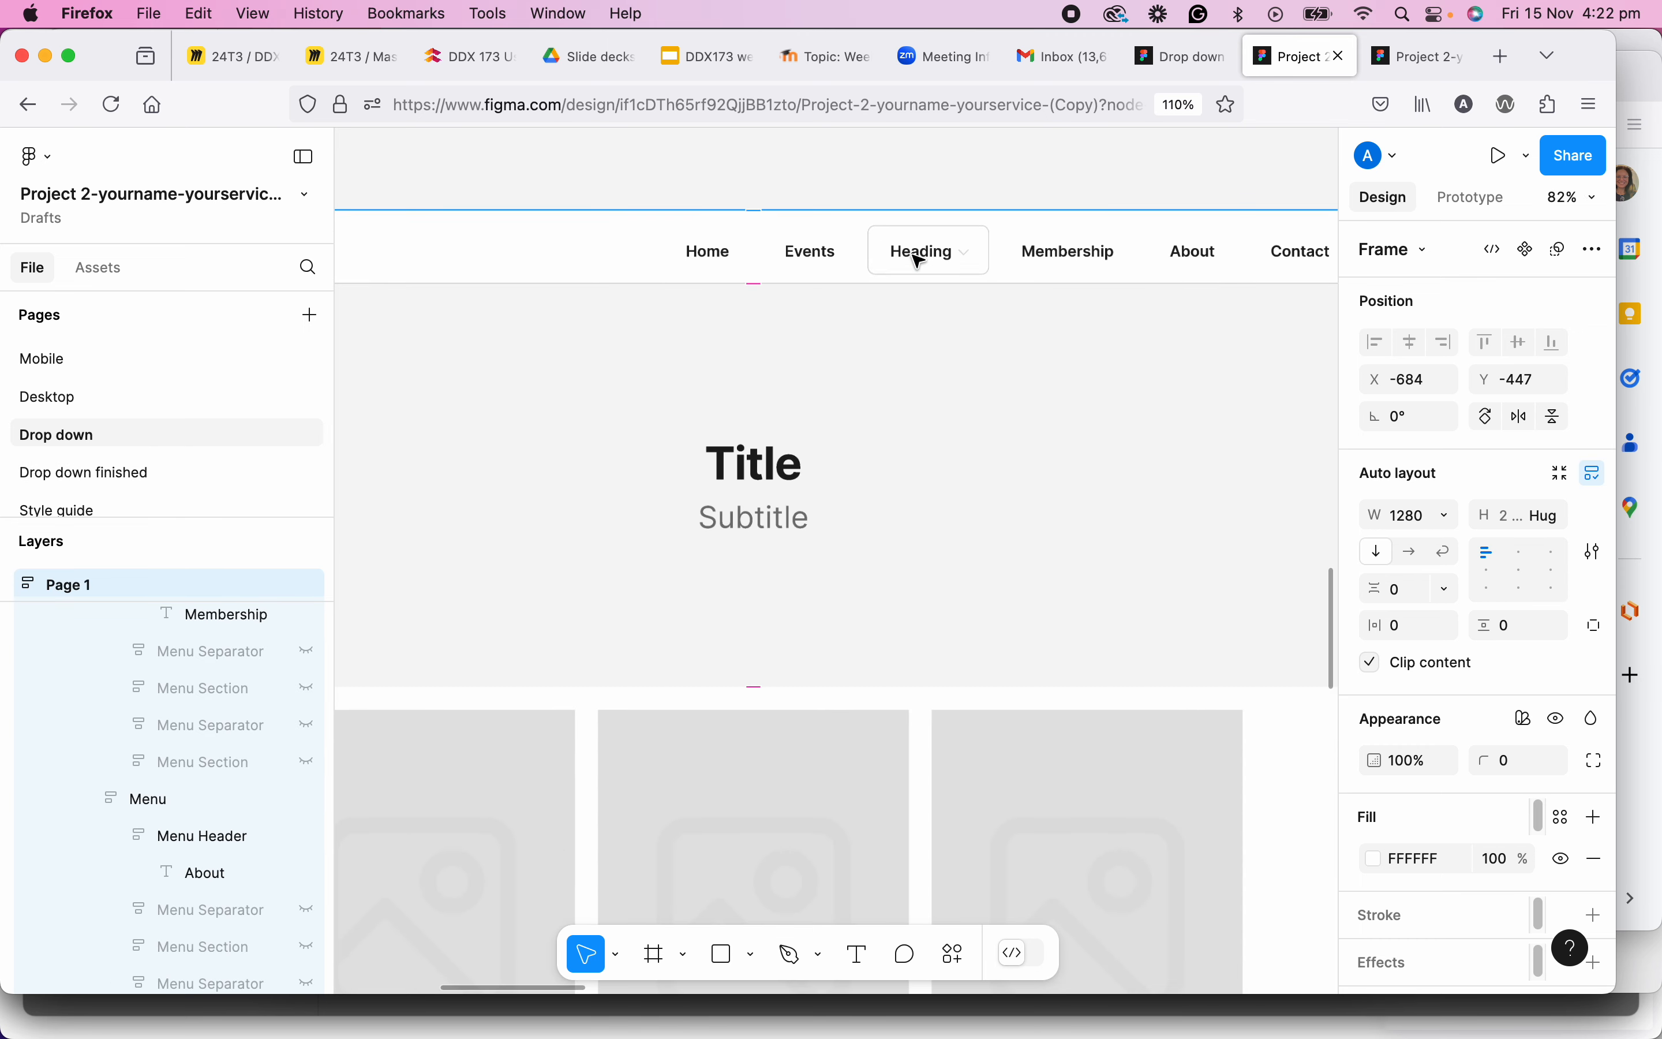
double_click(918, 259)
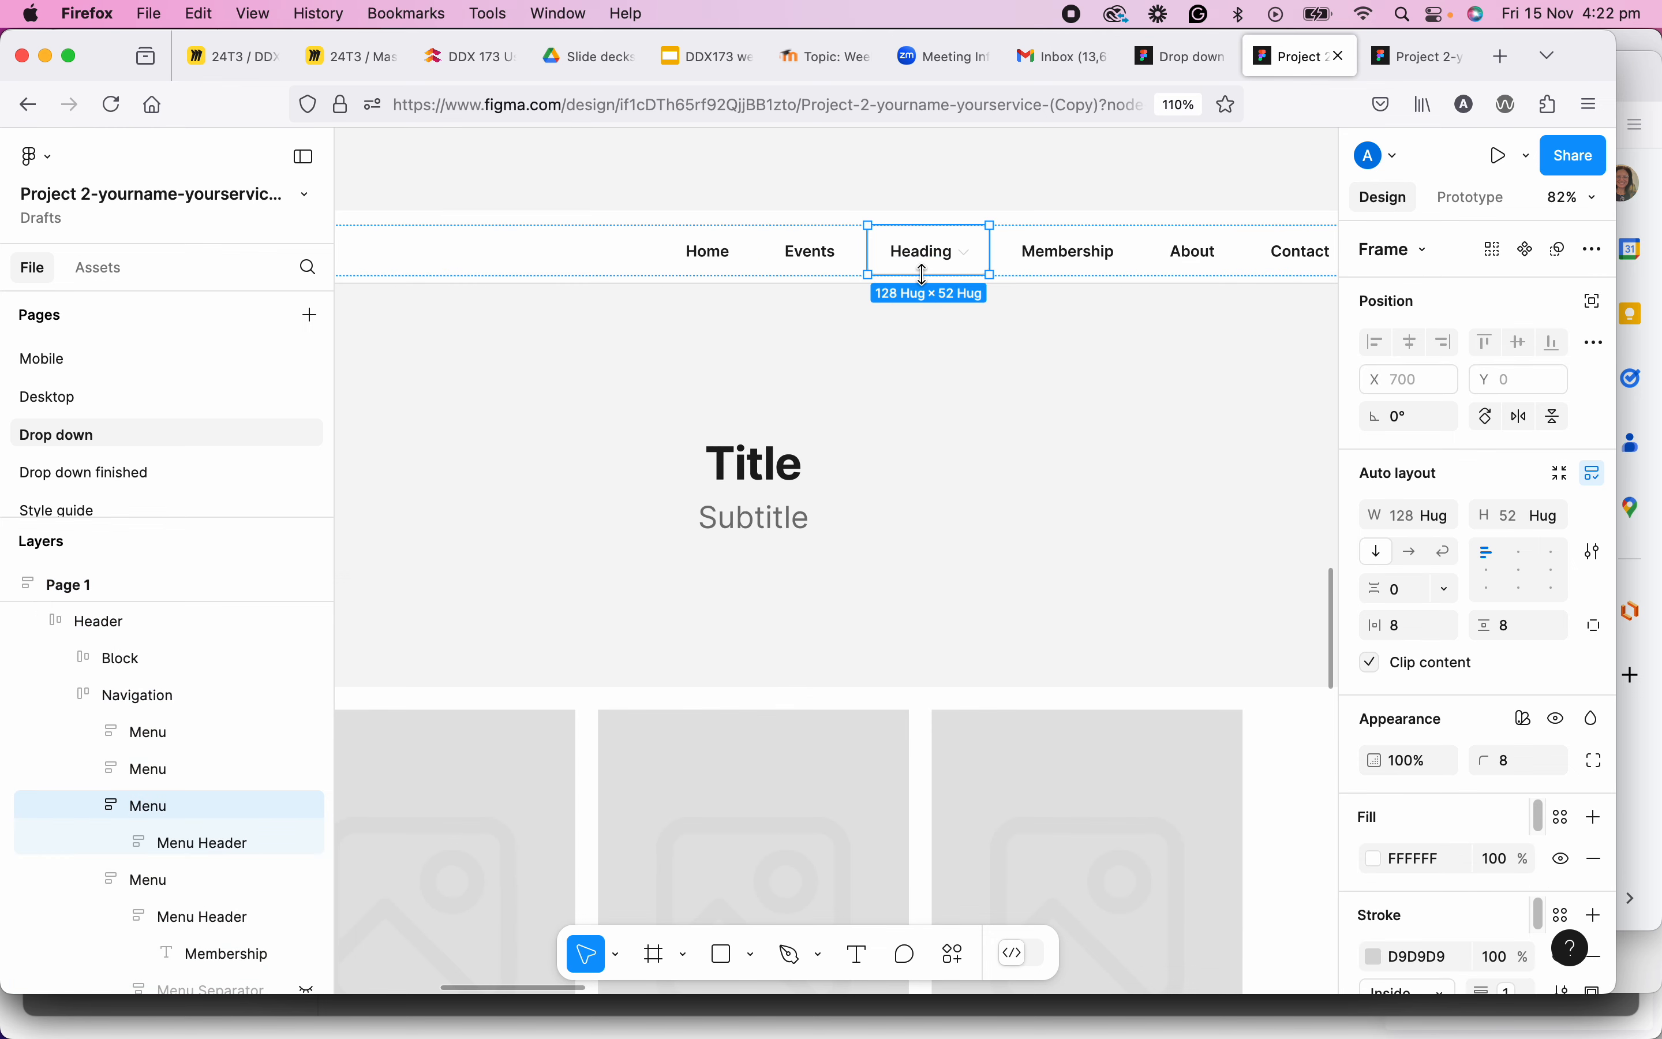
scroll(918, 261, down, 5)
scroll(927, 268, up, 6)
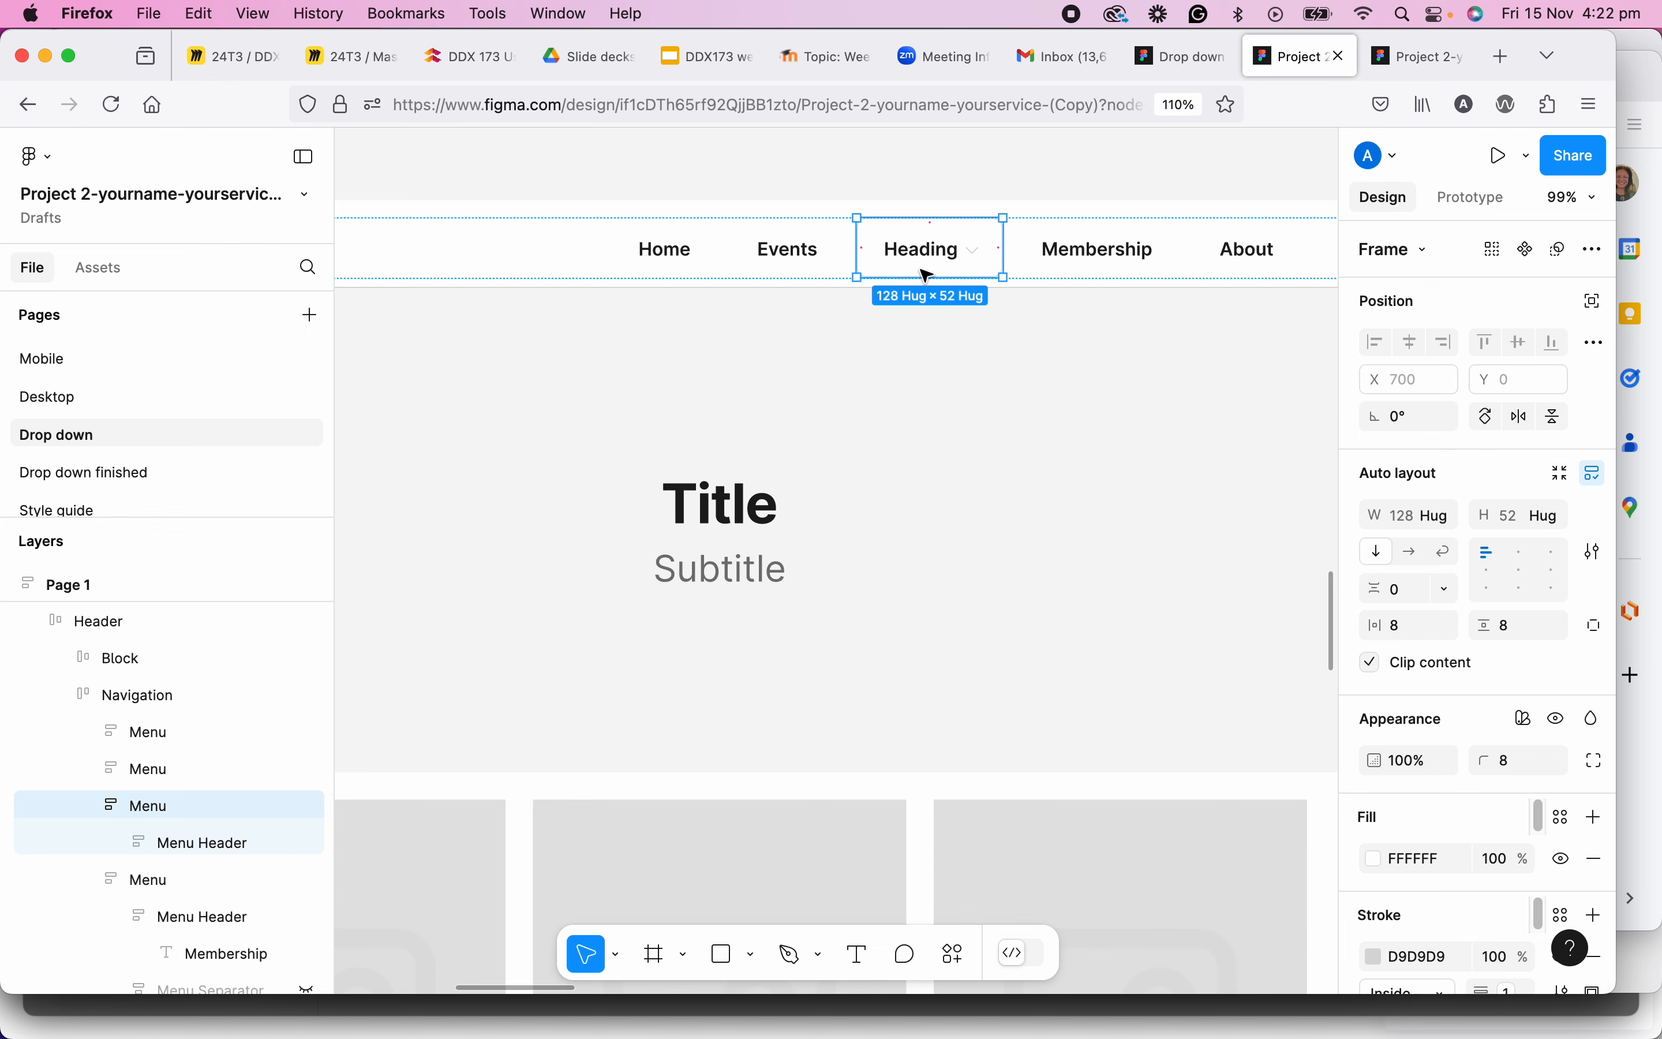
scroll(927, 275, down, 6)
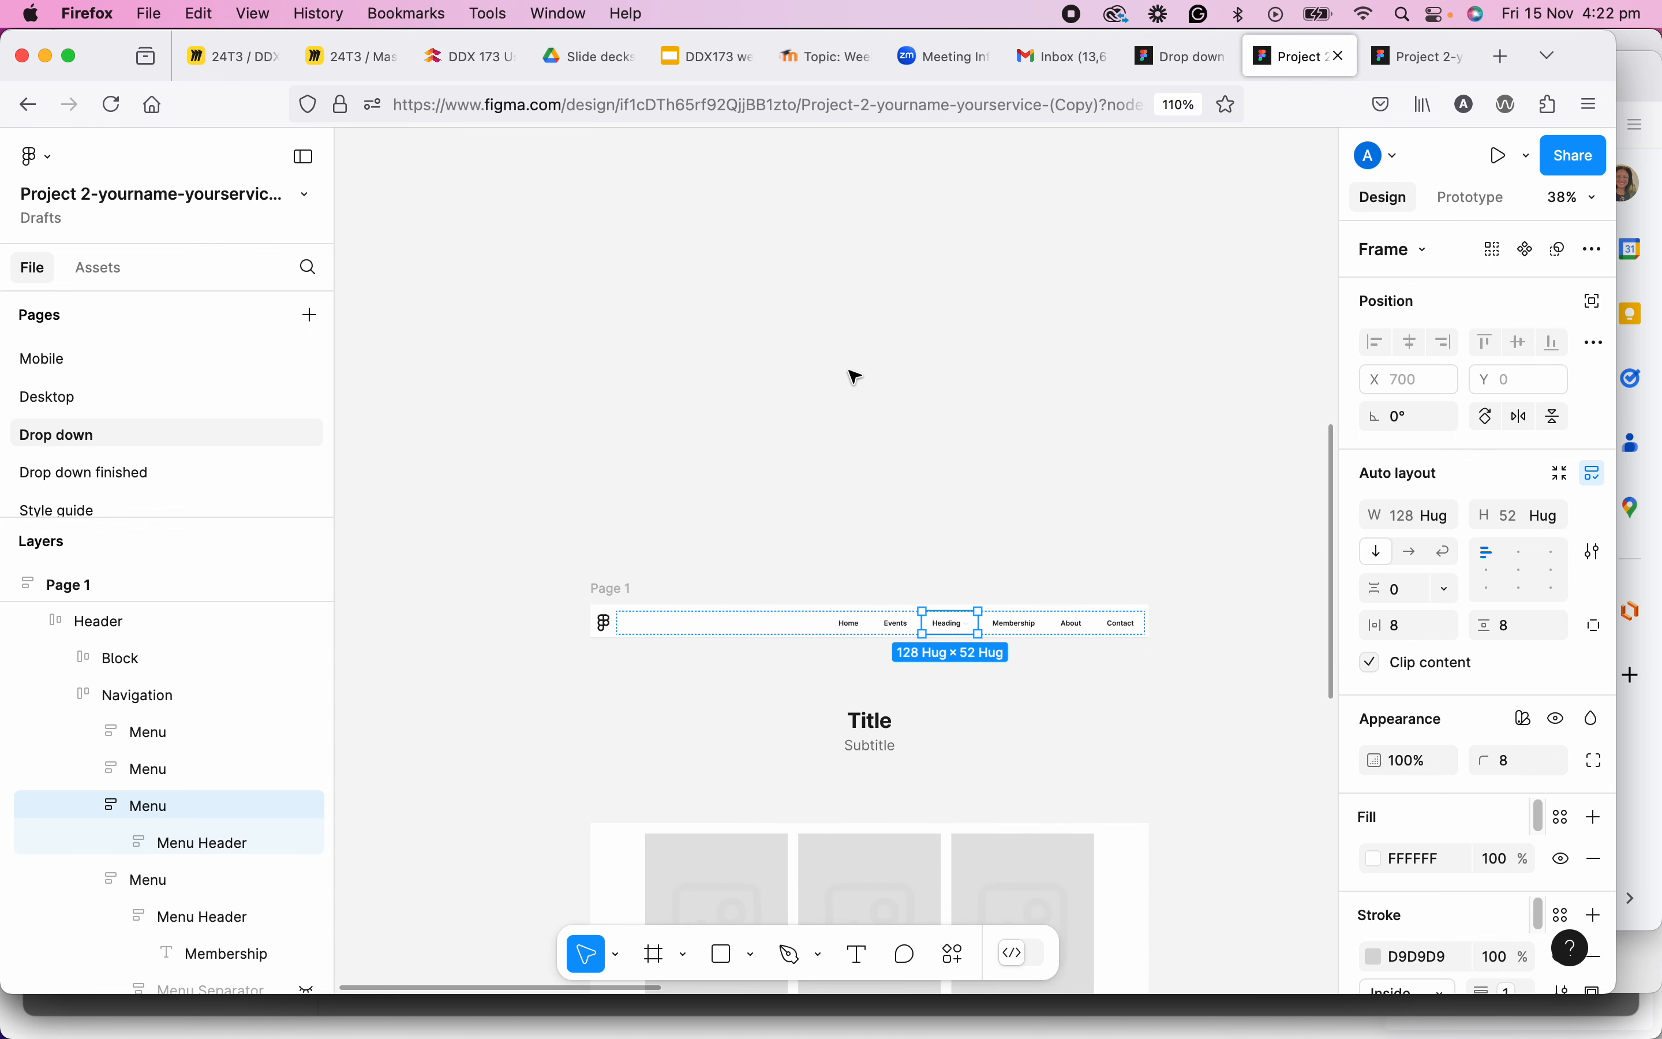
Delete the empty Components frame above Page 1.
scroll(853, 357, down, 4)
scroll(844, 398, up, 4)
click(848, 445)
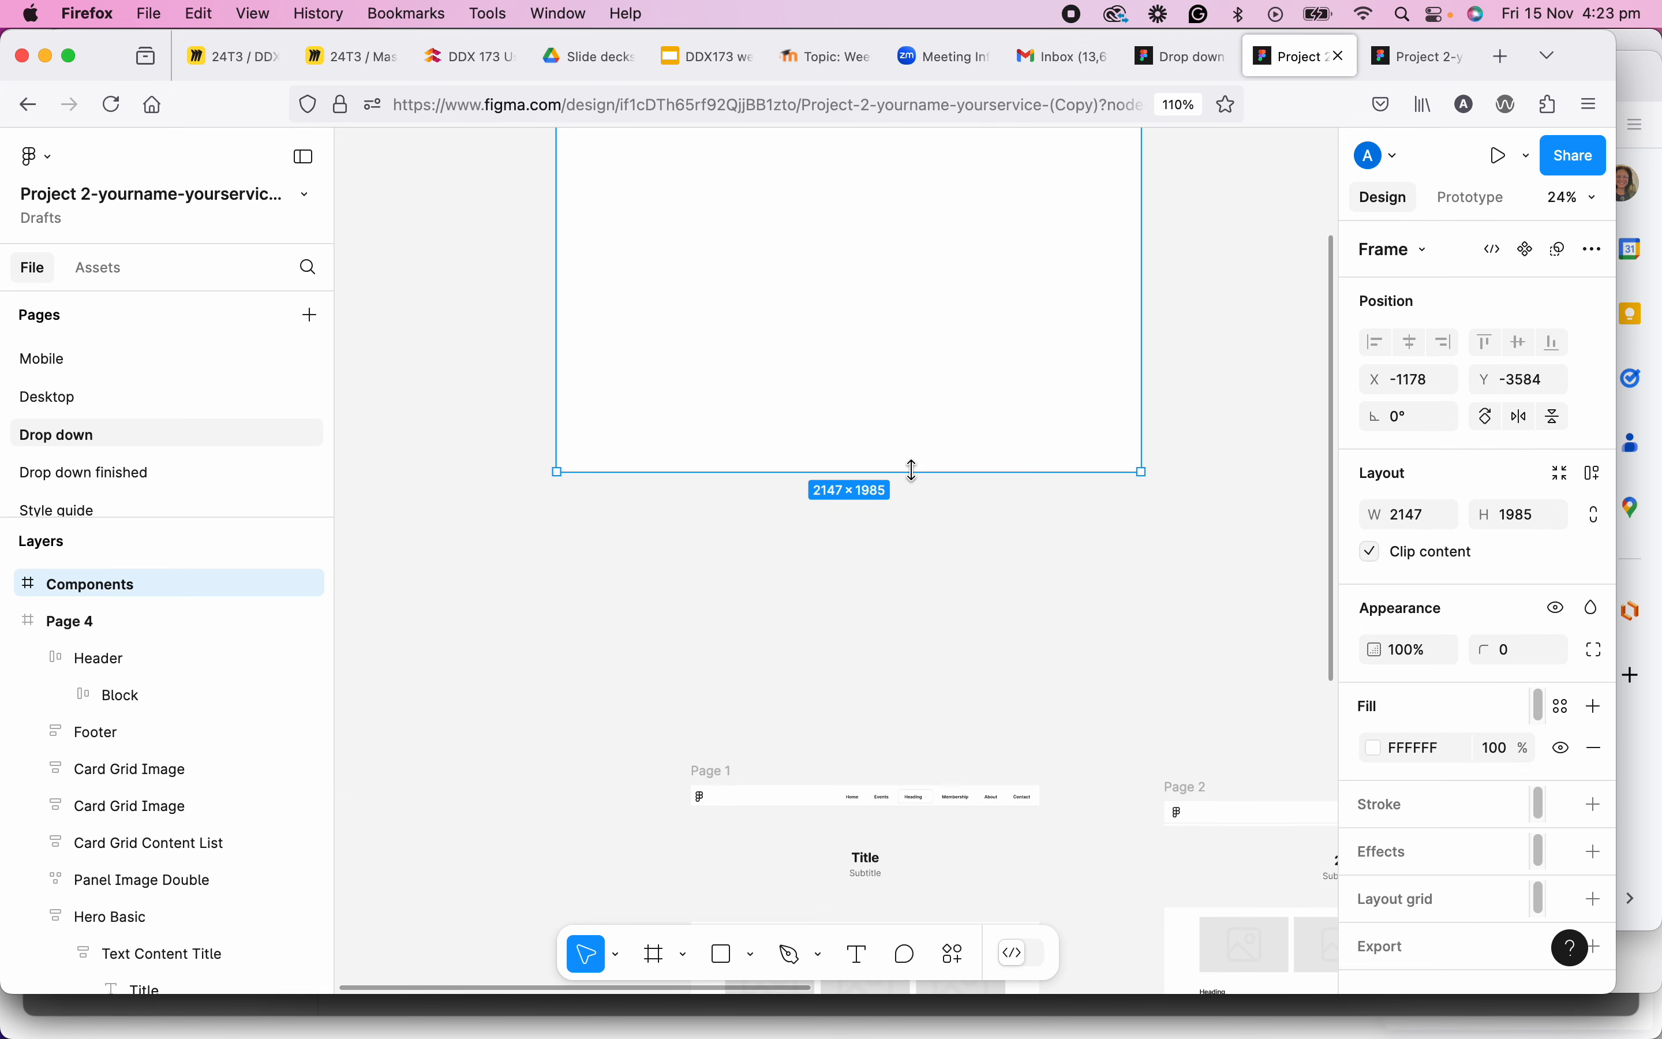
scroll(908, 472, down, 3)
scroll(875, 505, up, 3)
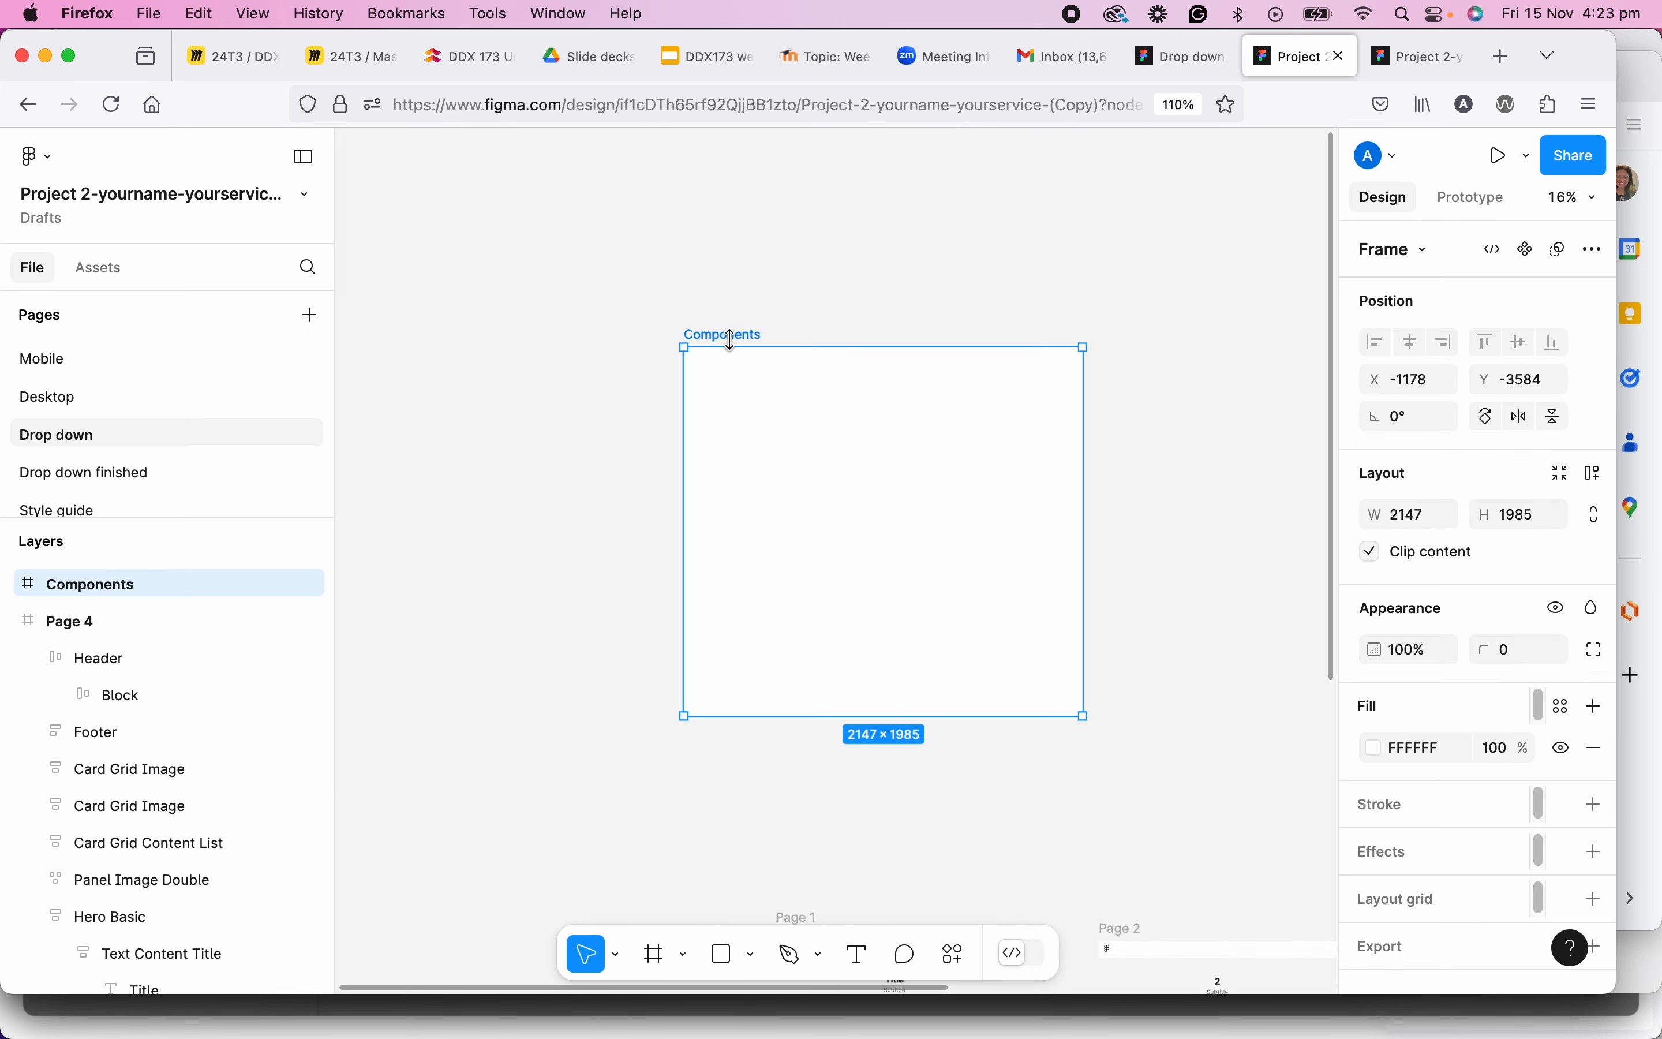
key(Delete)
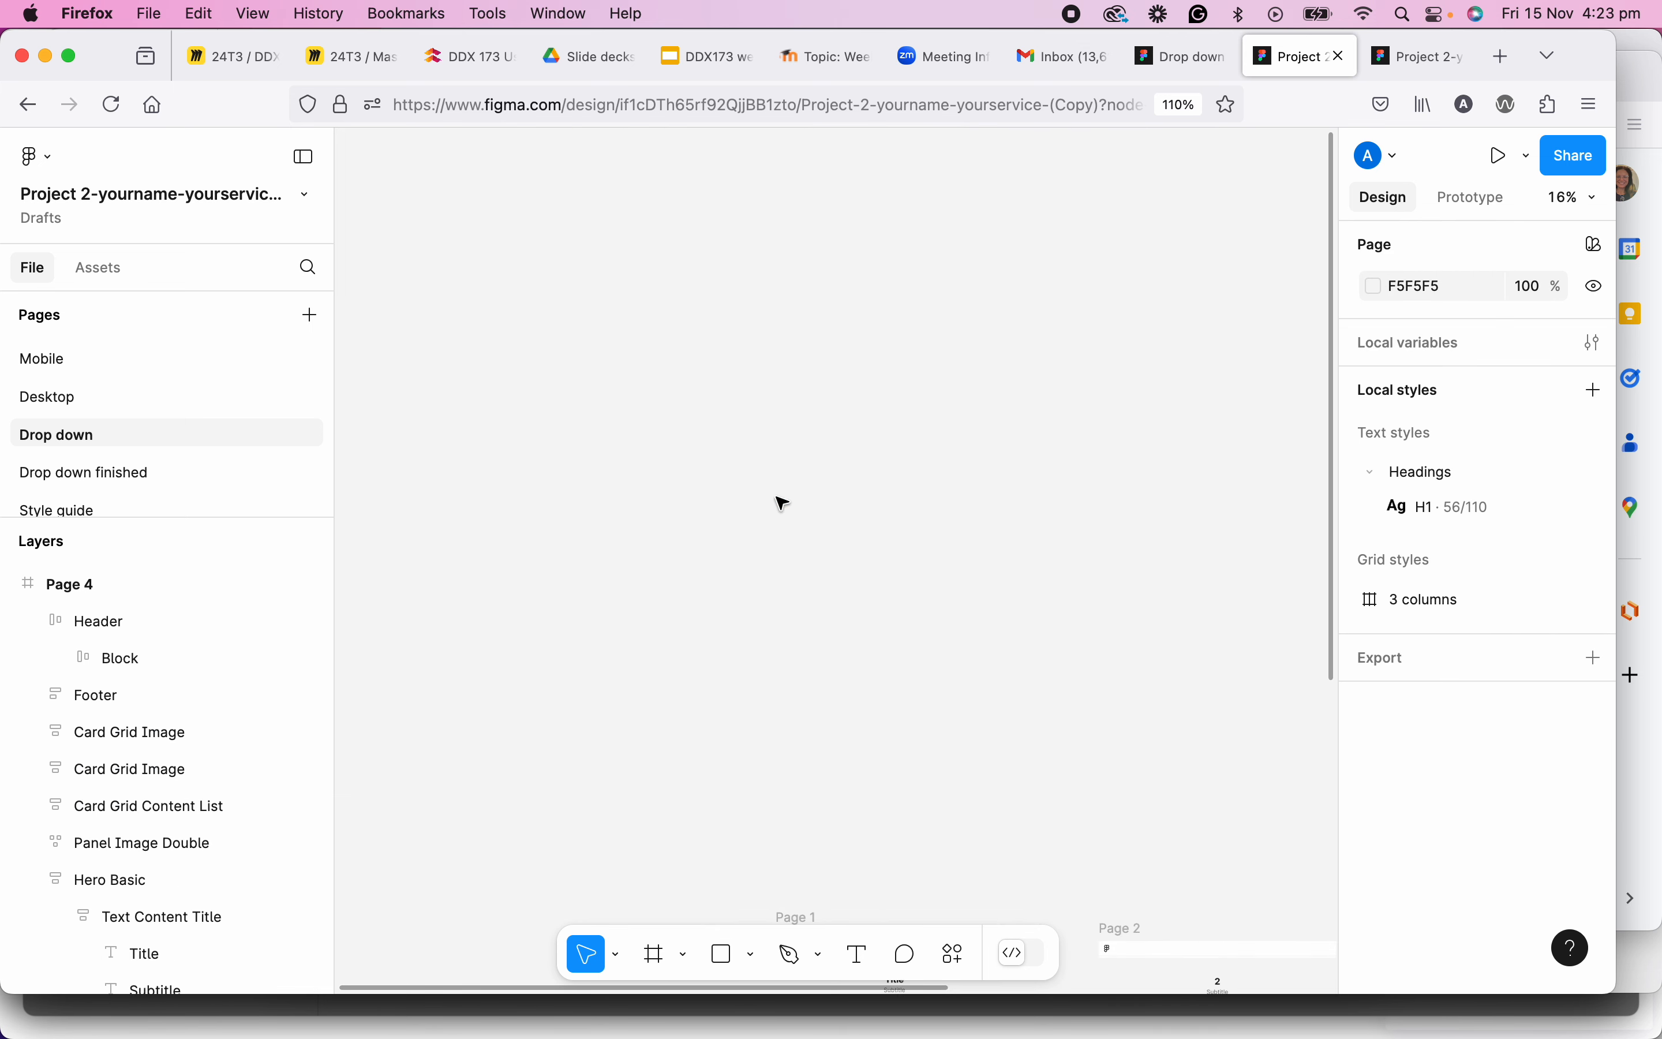
Add a MacBook Air frame (1280 × 832) and place it just above Page 1.
scroll(754, 444, down, 2)
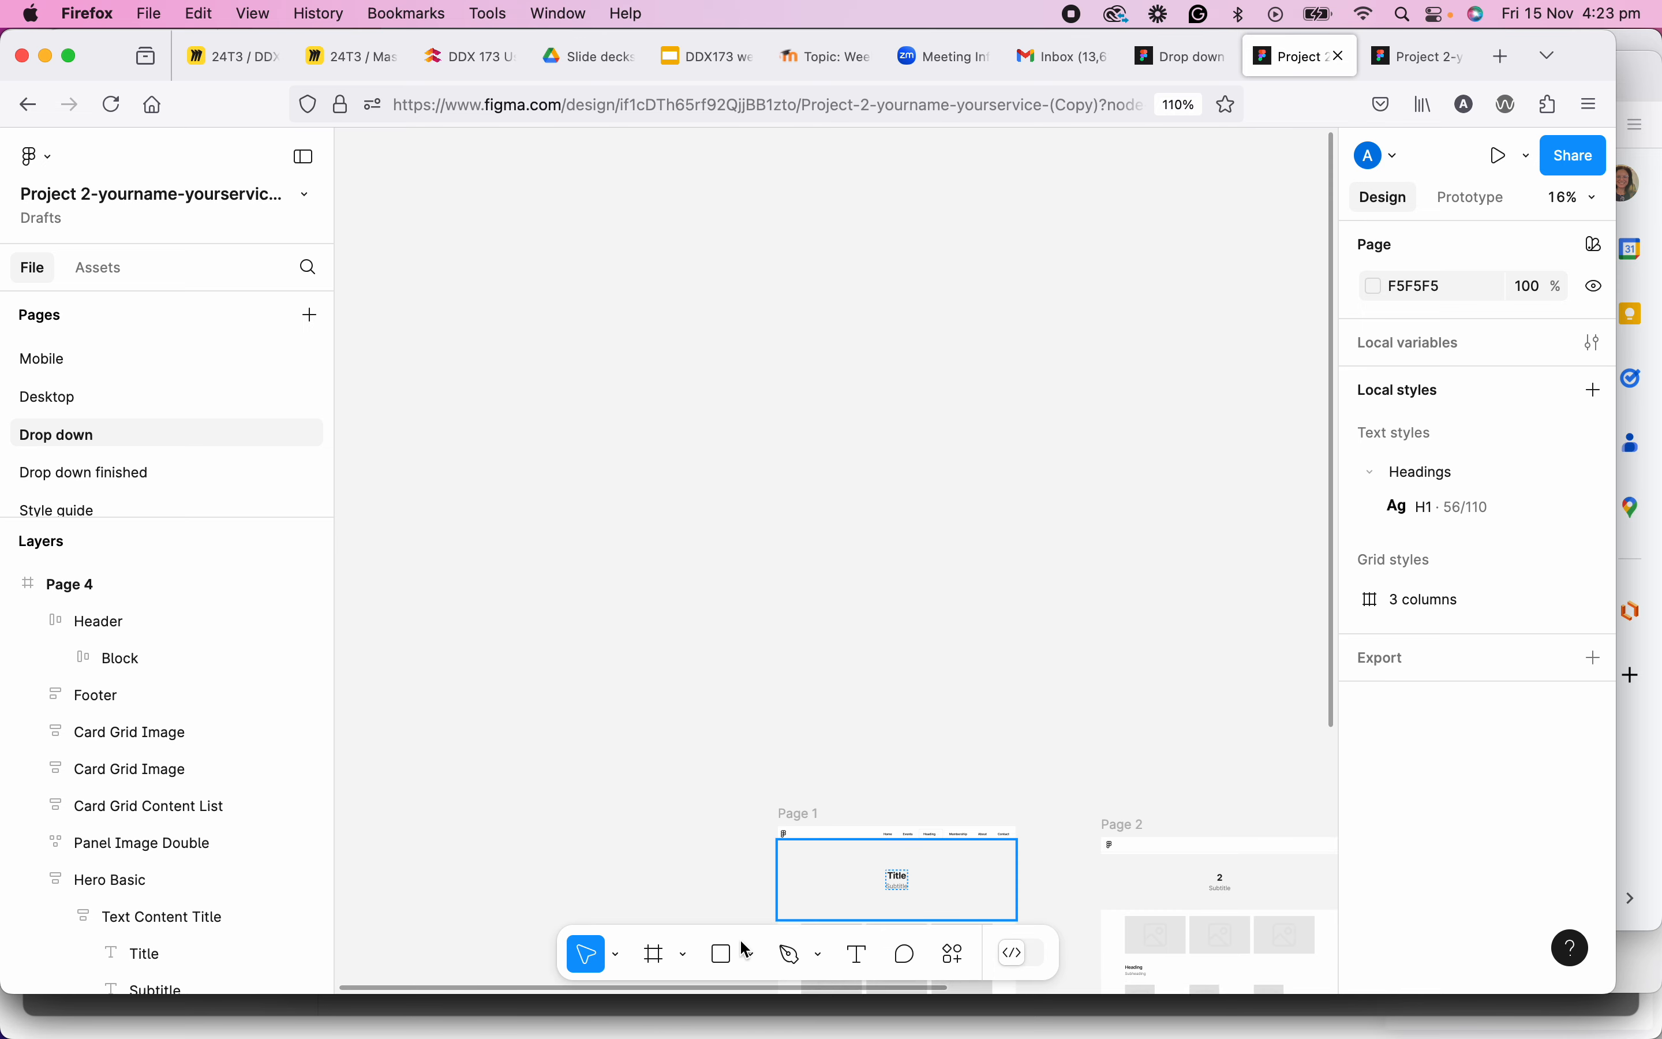
click(655, 955)
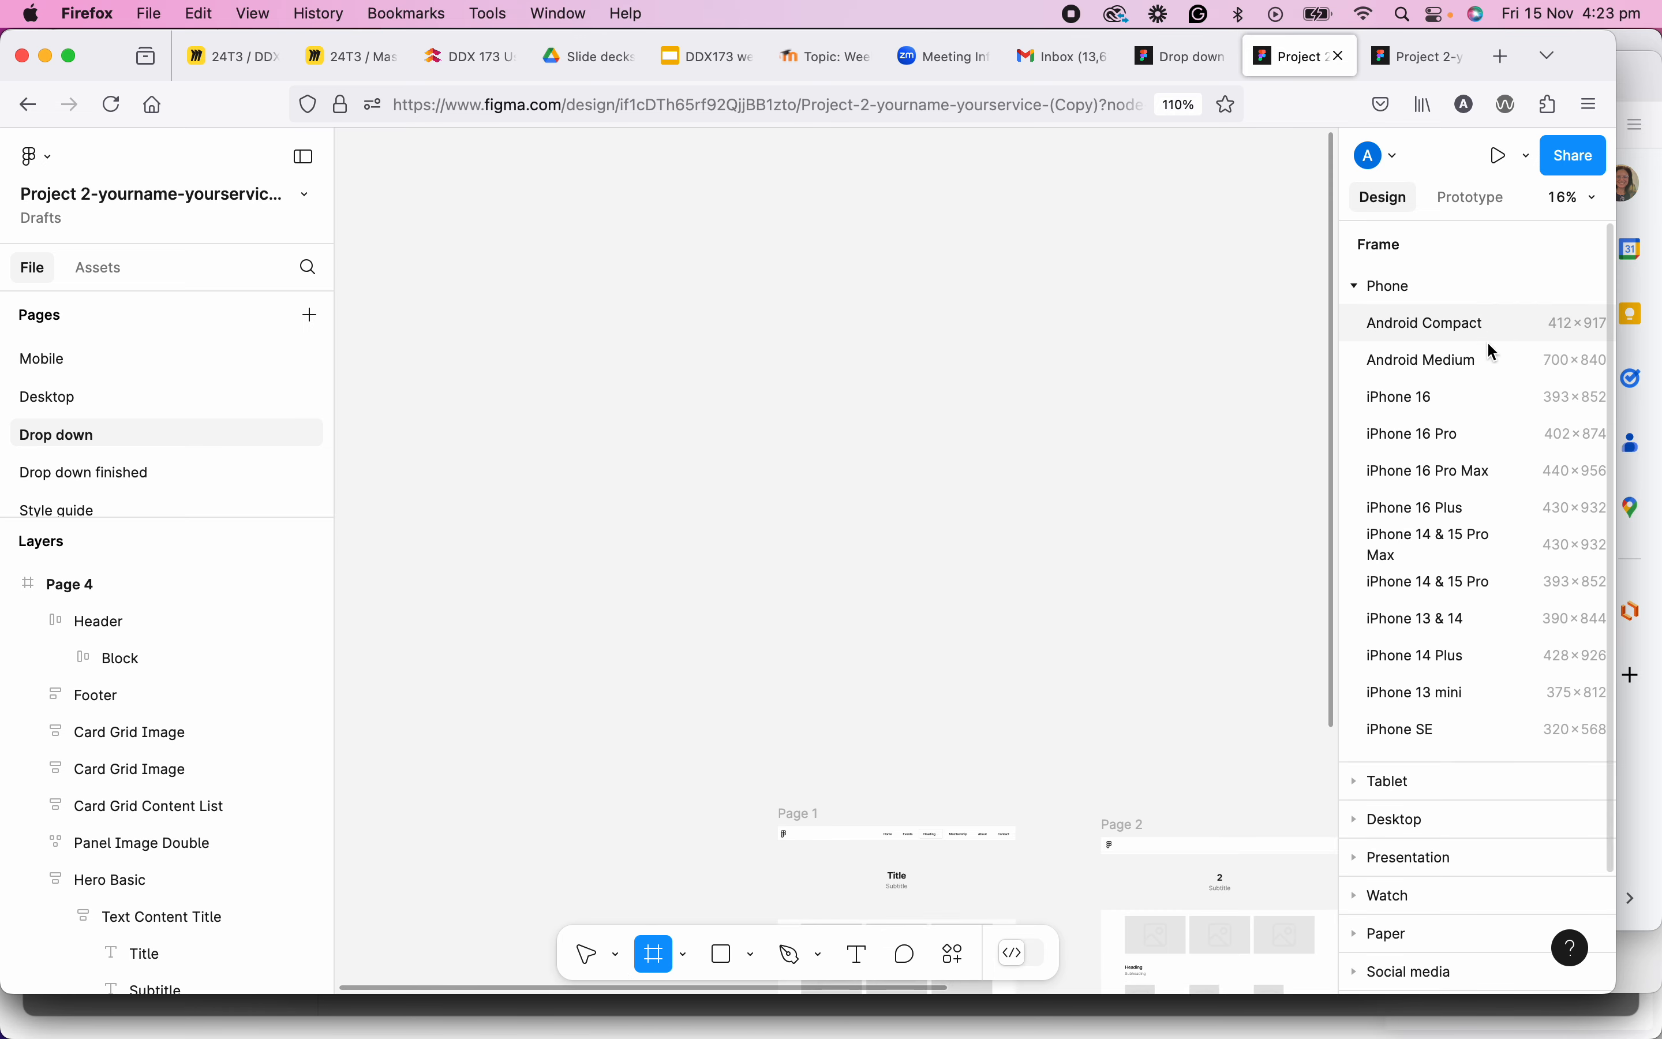
click(1356, 288)
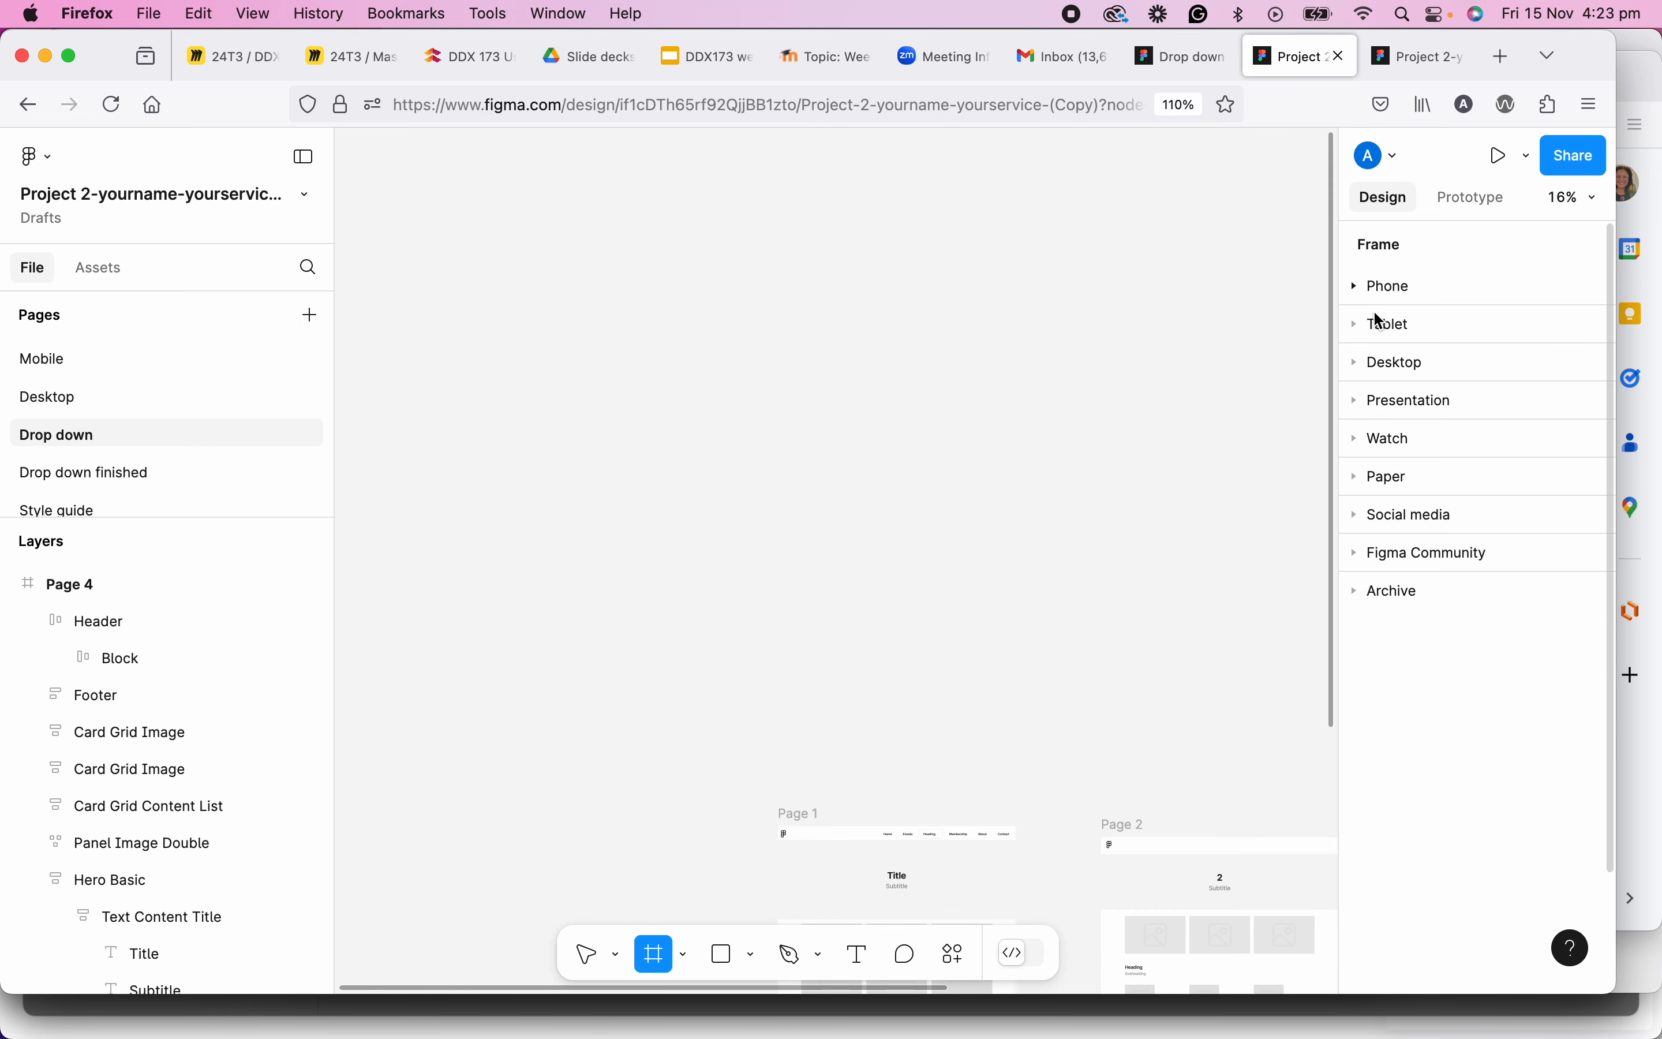
click(1362, 367)
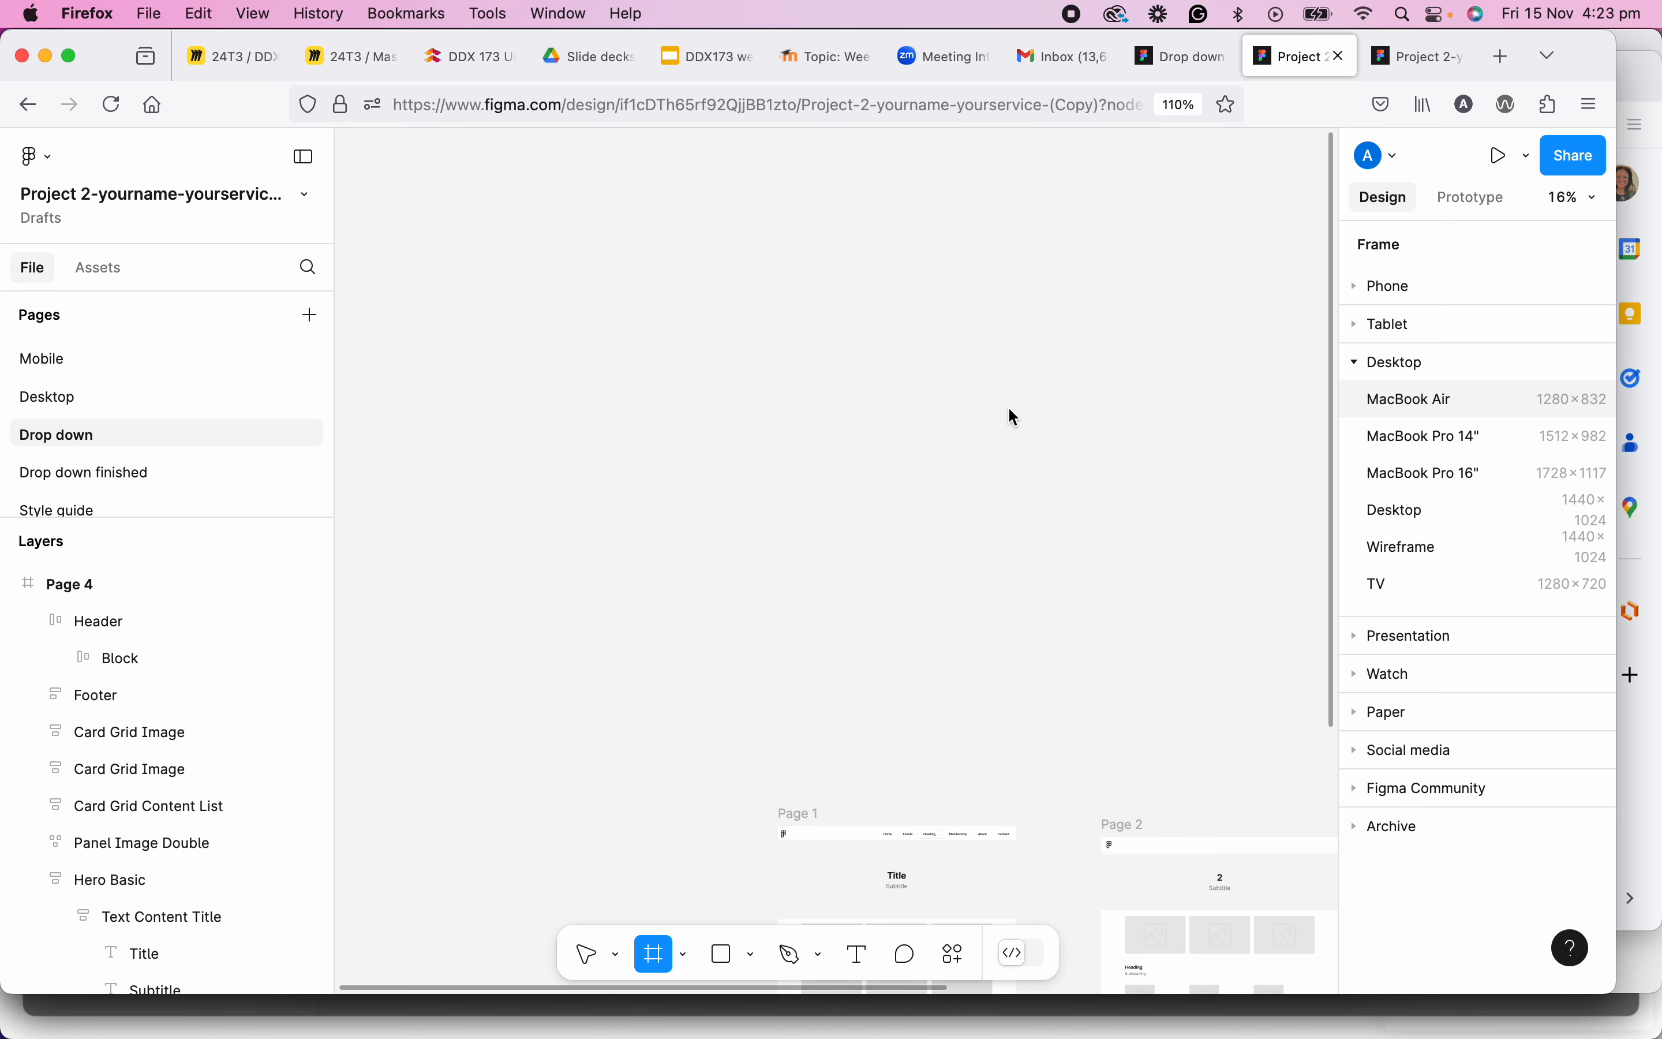
click(958, 437)
scroll(1001, 582, down, 3)
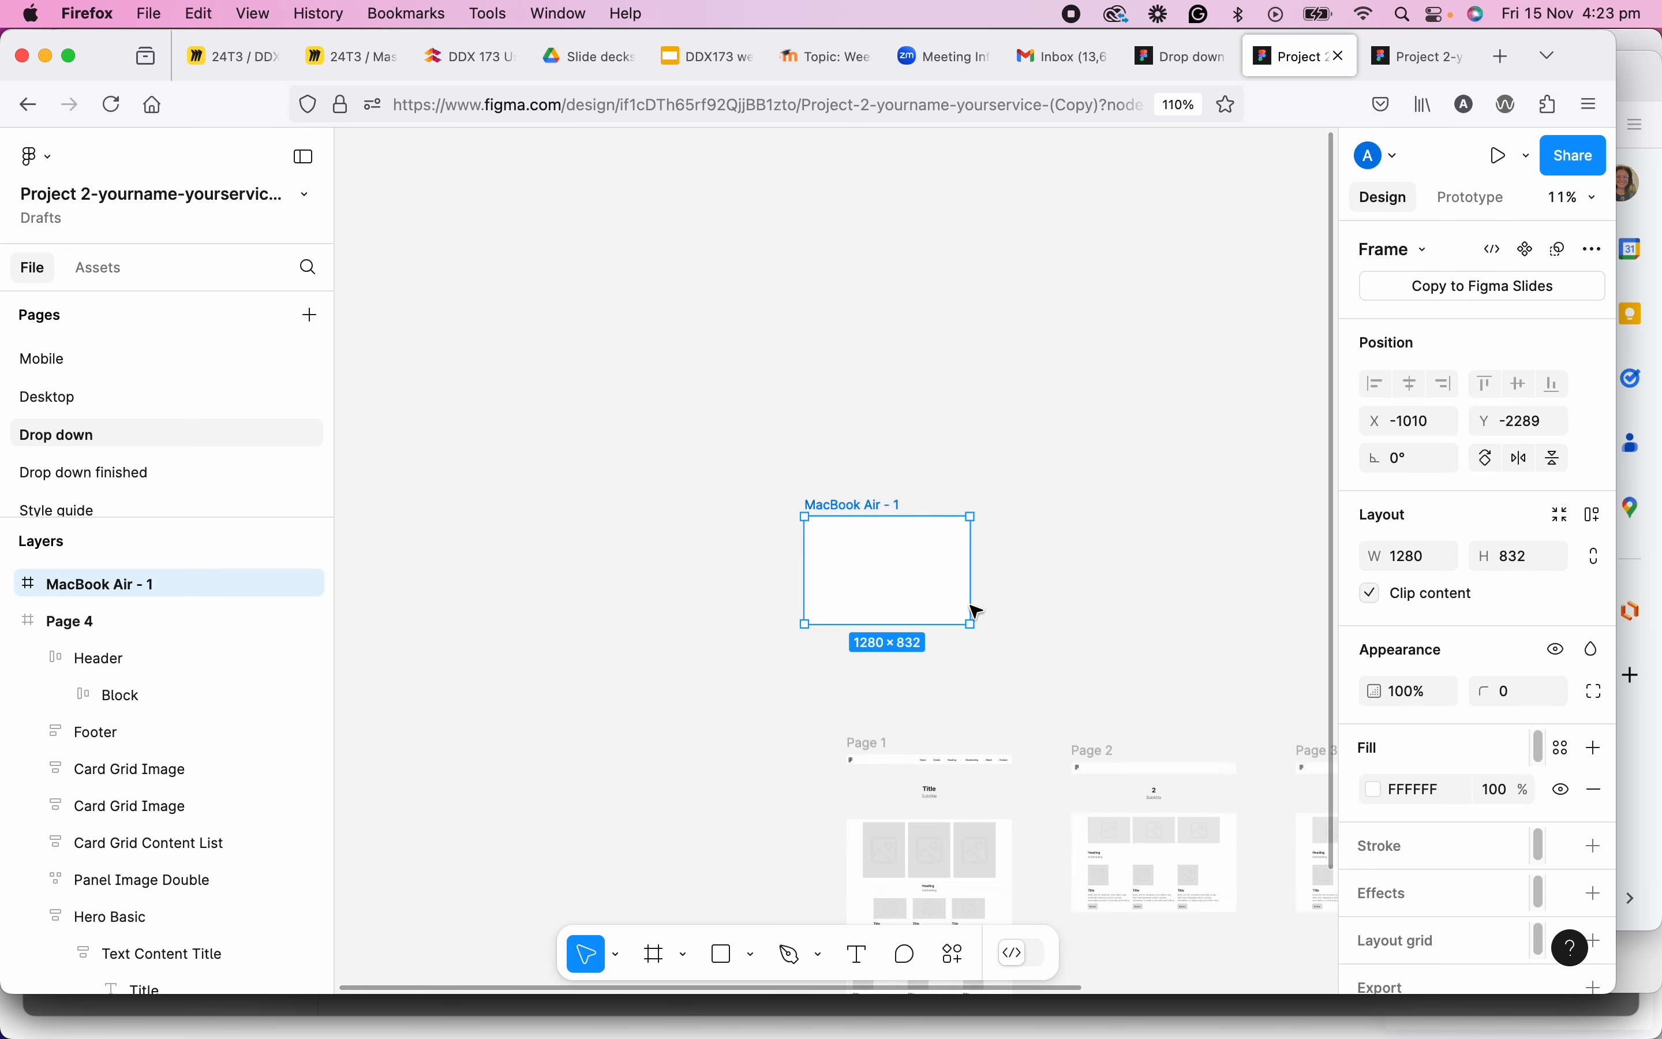
scroll(975, 610, down, 5)
drag(849, 386, 886, 481)
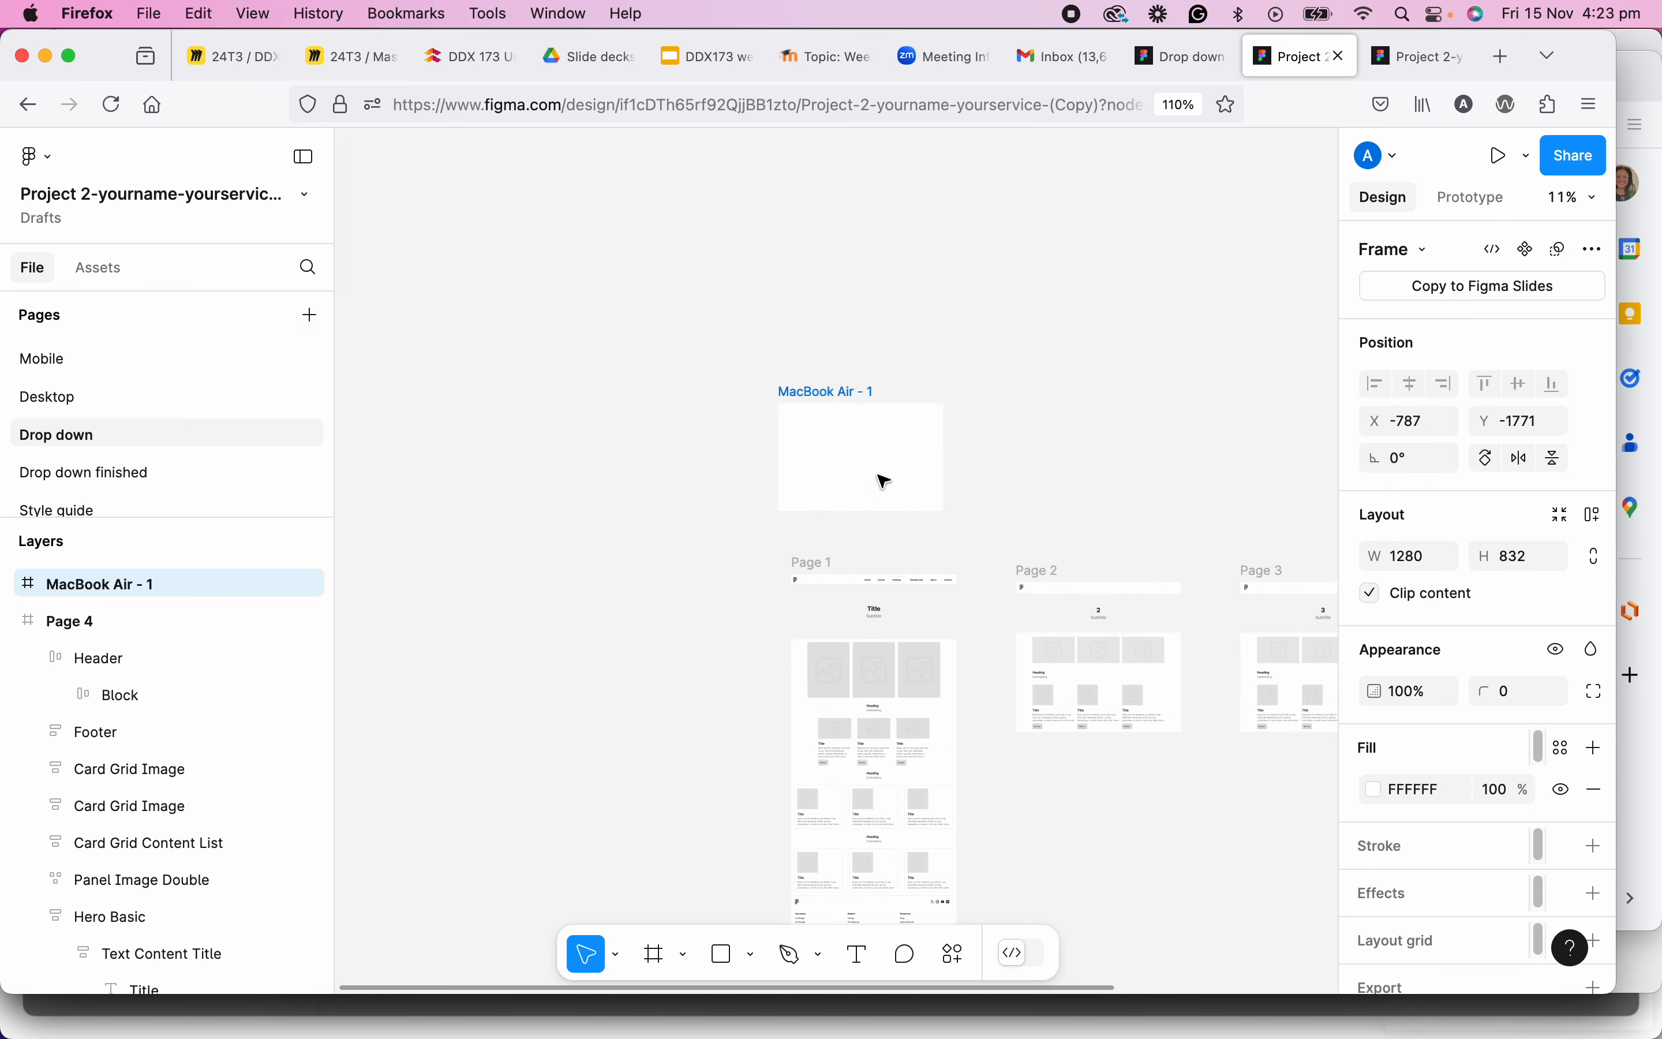
Copy the Heading menu from Page 1's navigation bar and paste it into the MacBook Air frame.
scroll(890, 611, up, 10)
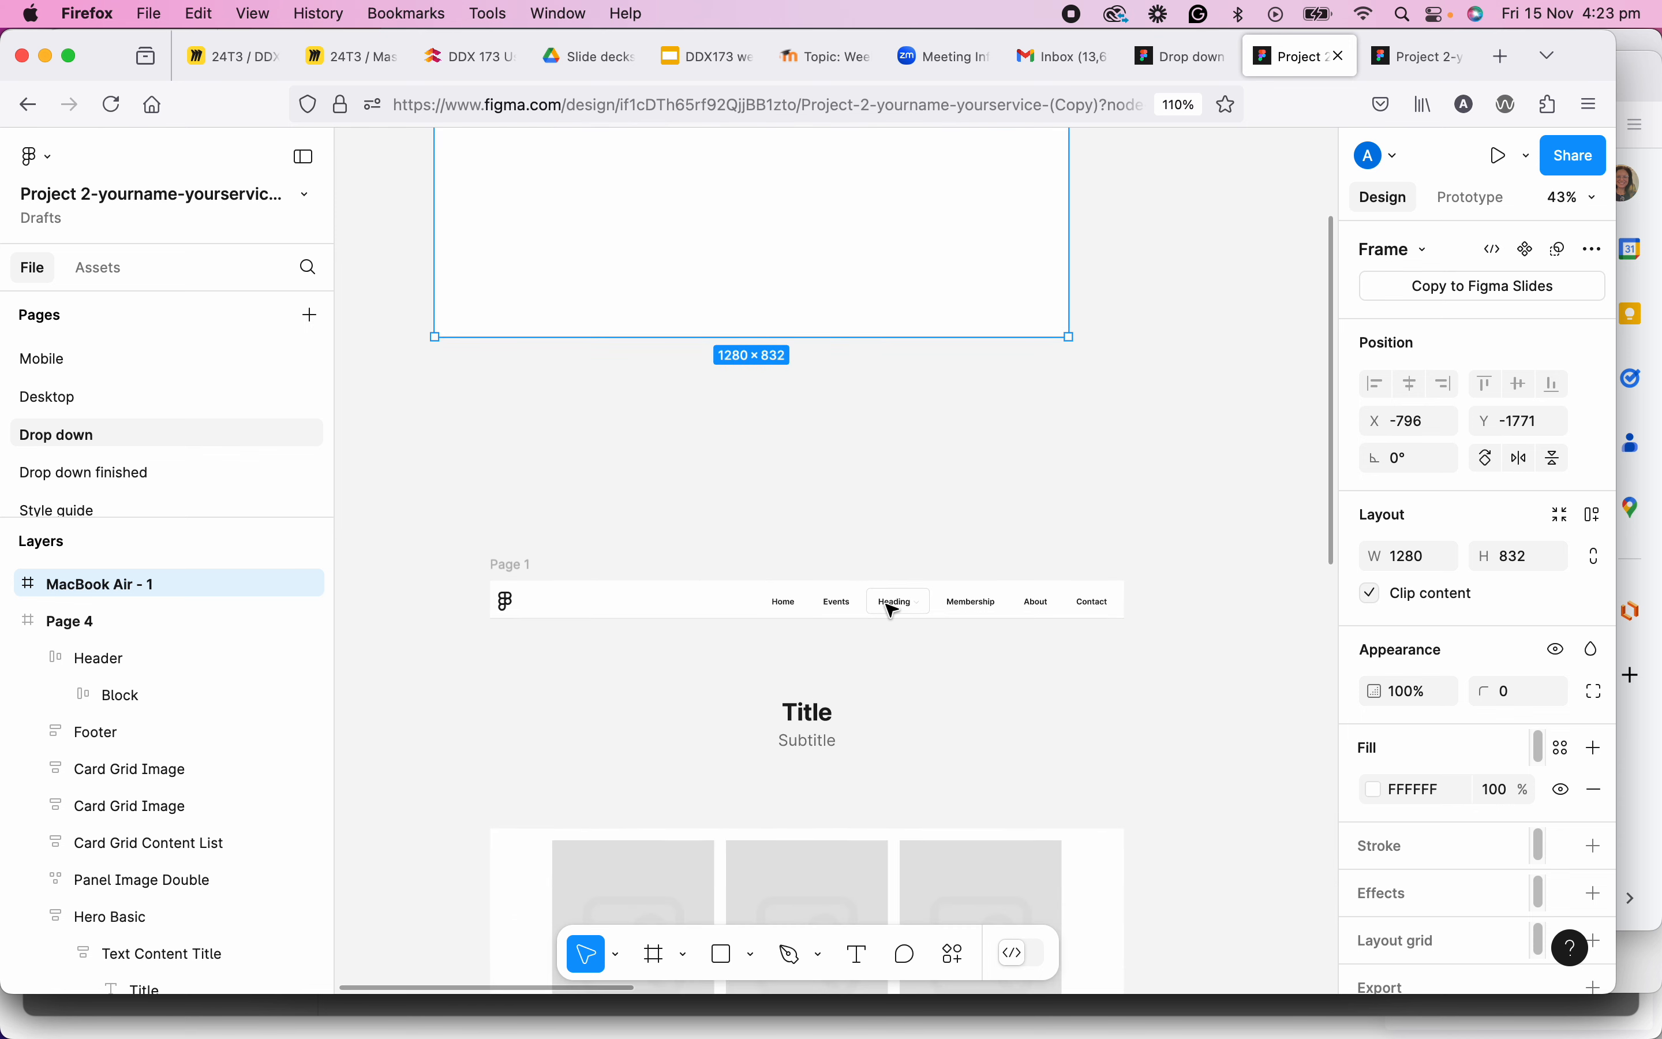
click(892, 610)
double_click(892, 610)
double_click(893, 610)
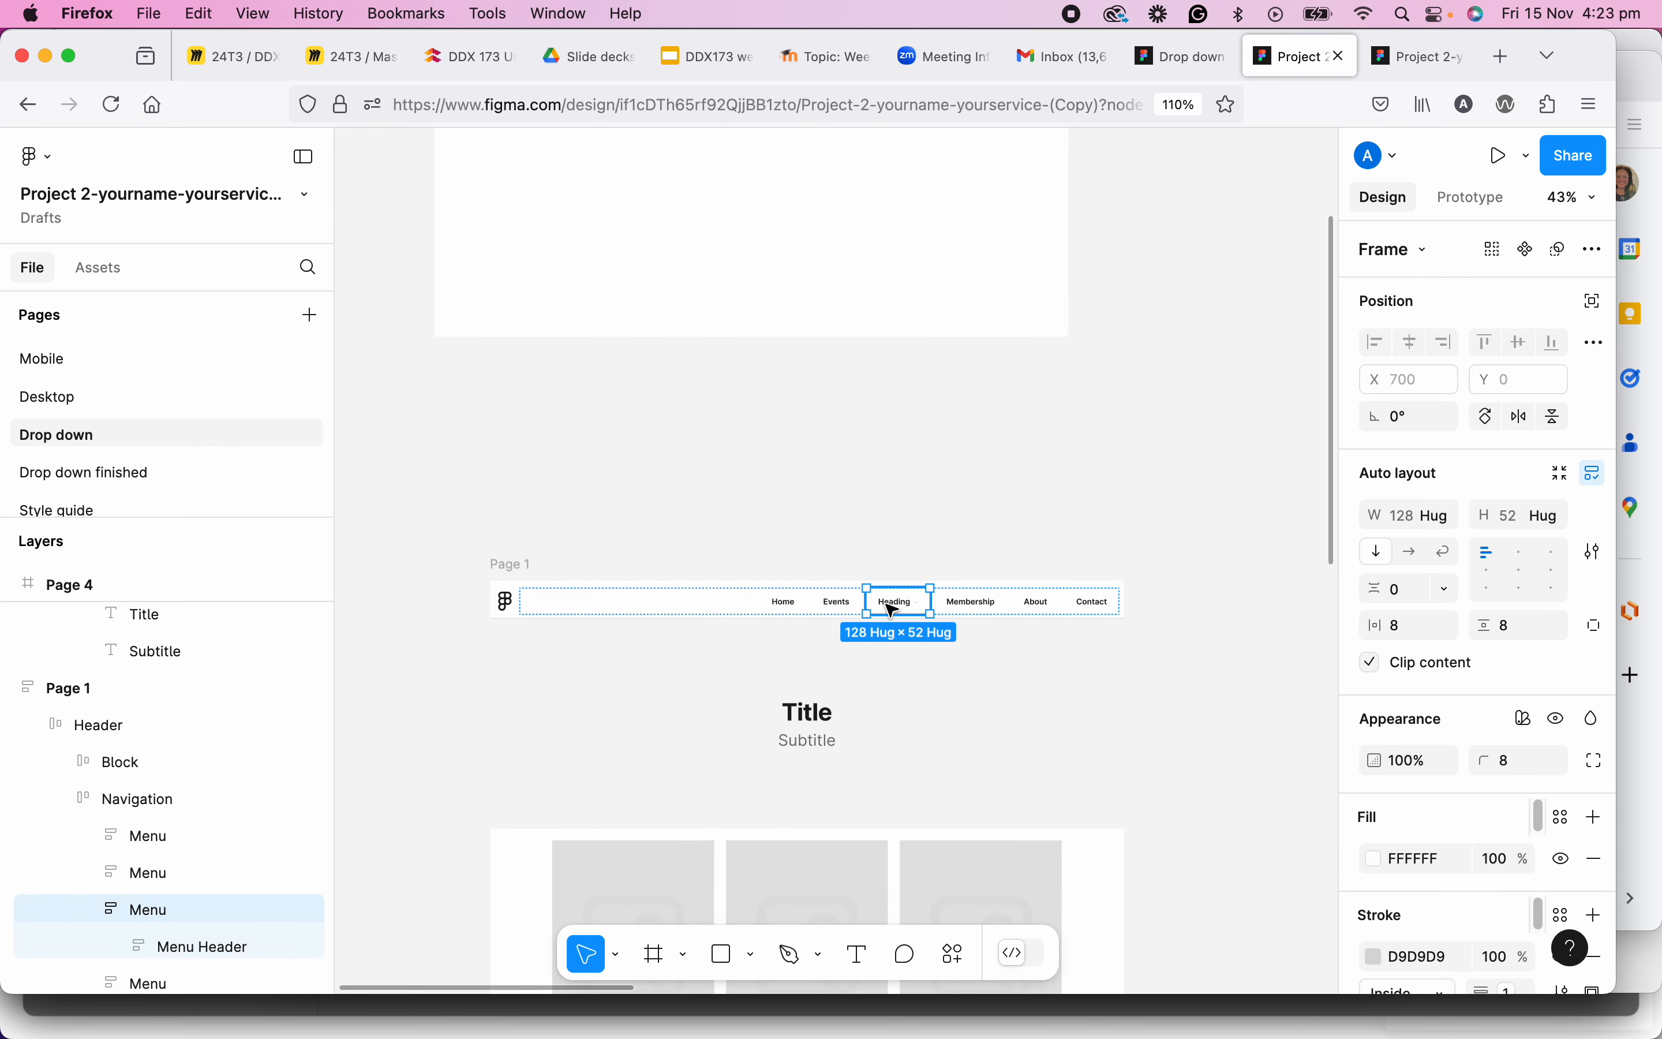
scroll(801, 315, up, 6)
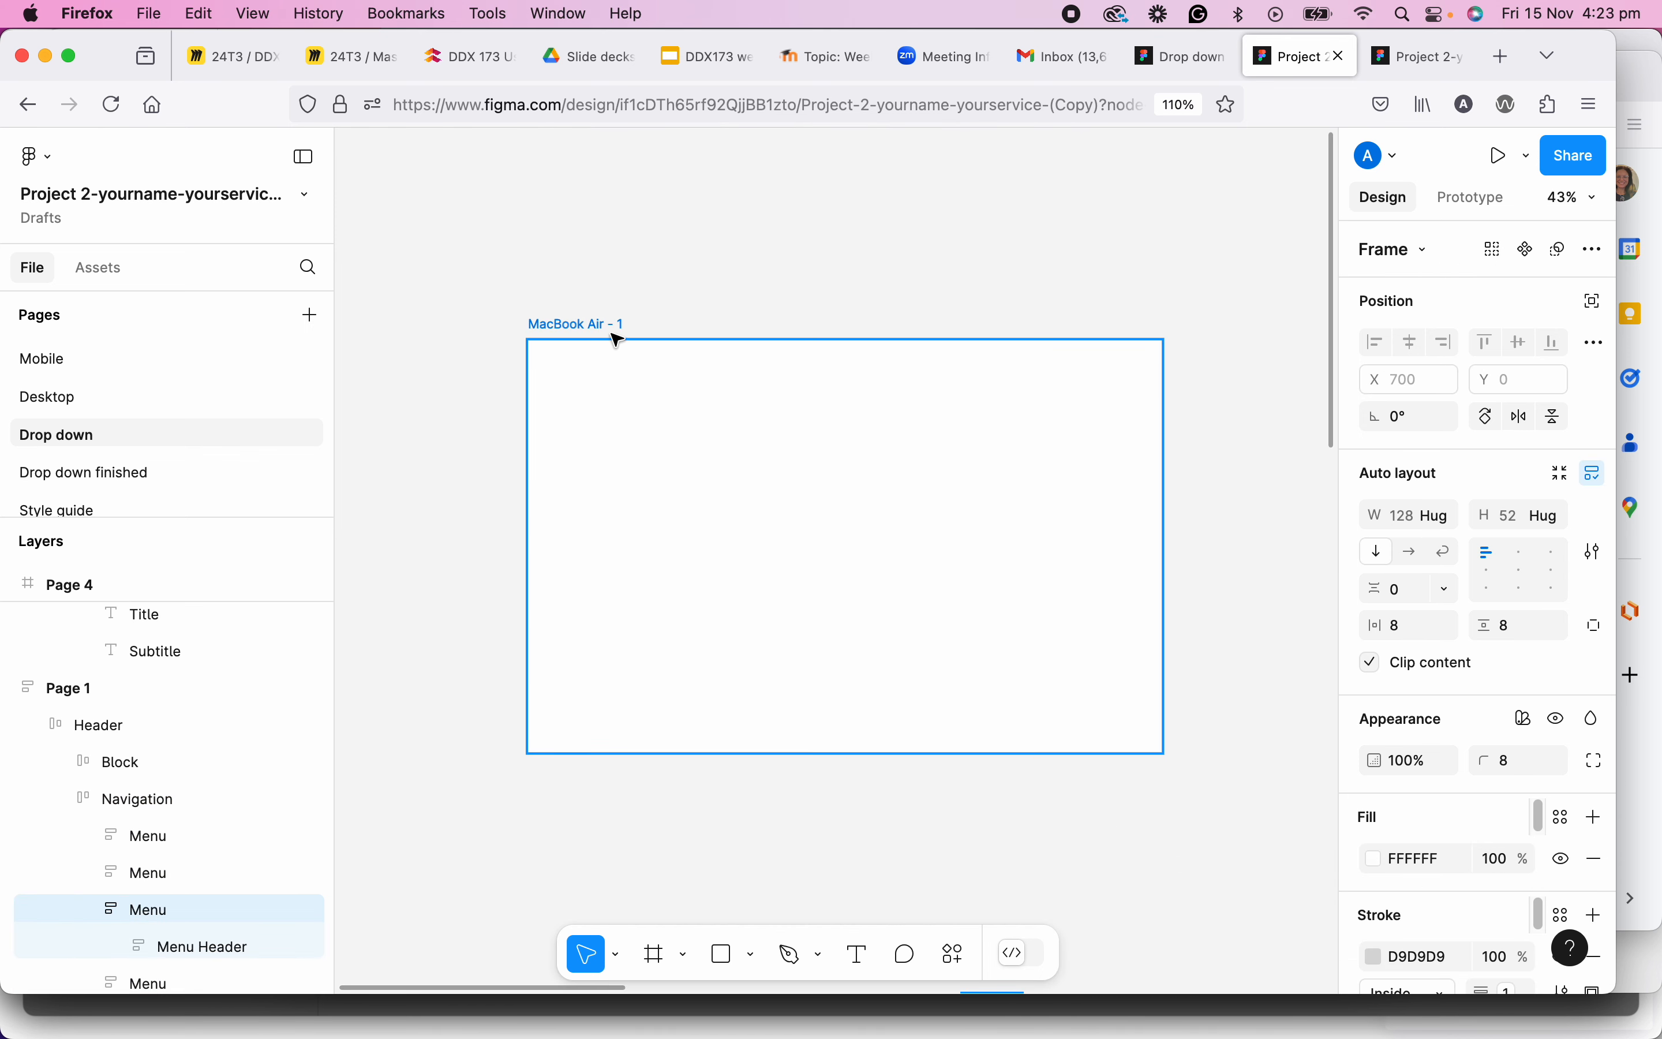
click(889, 531)
drag(889, 529, 855, 379)
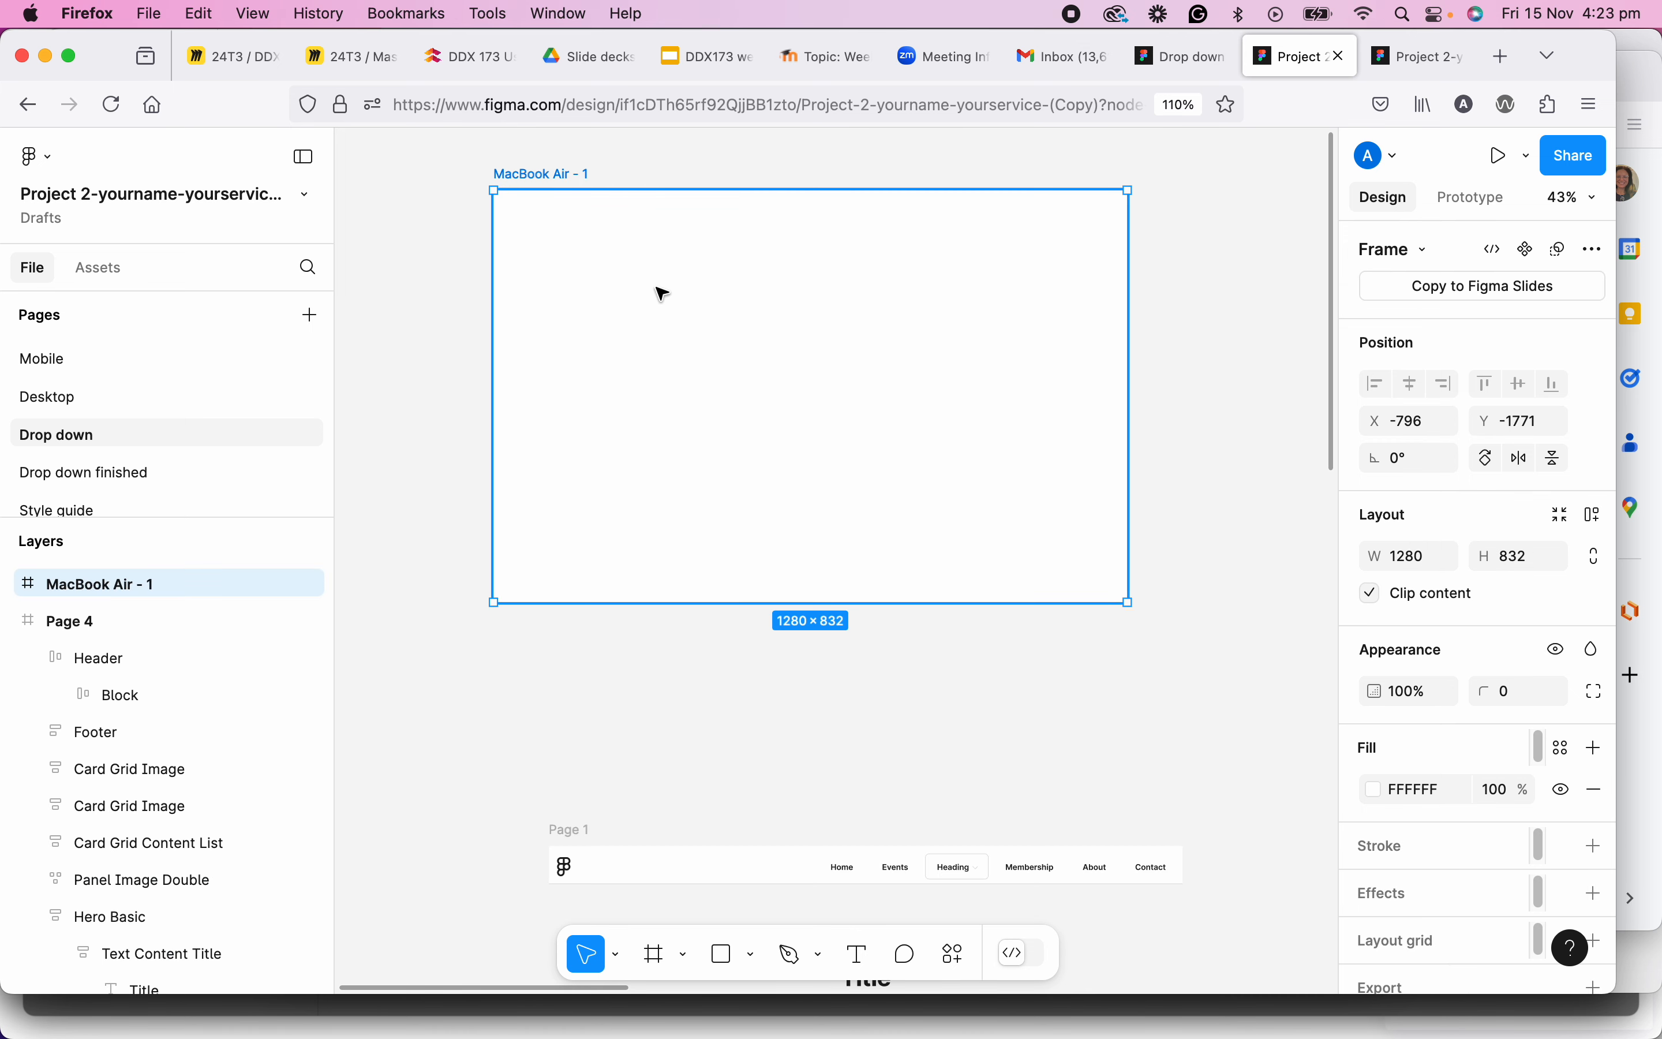
scroll(536, 173, up, 1)
key(super+v)
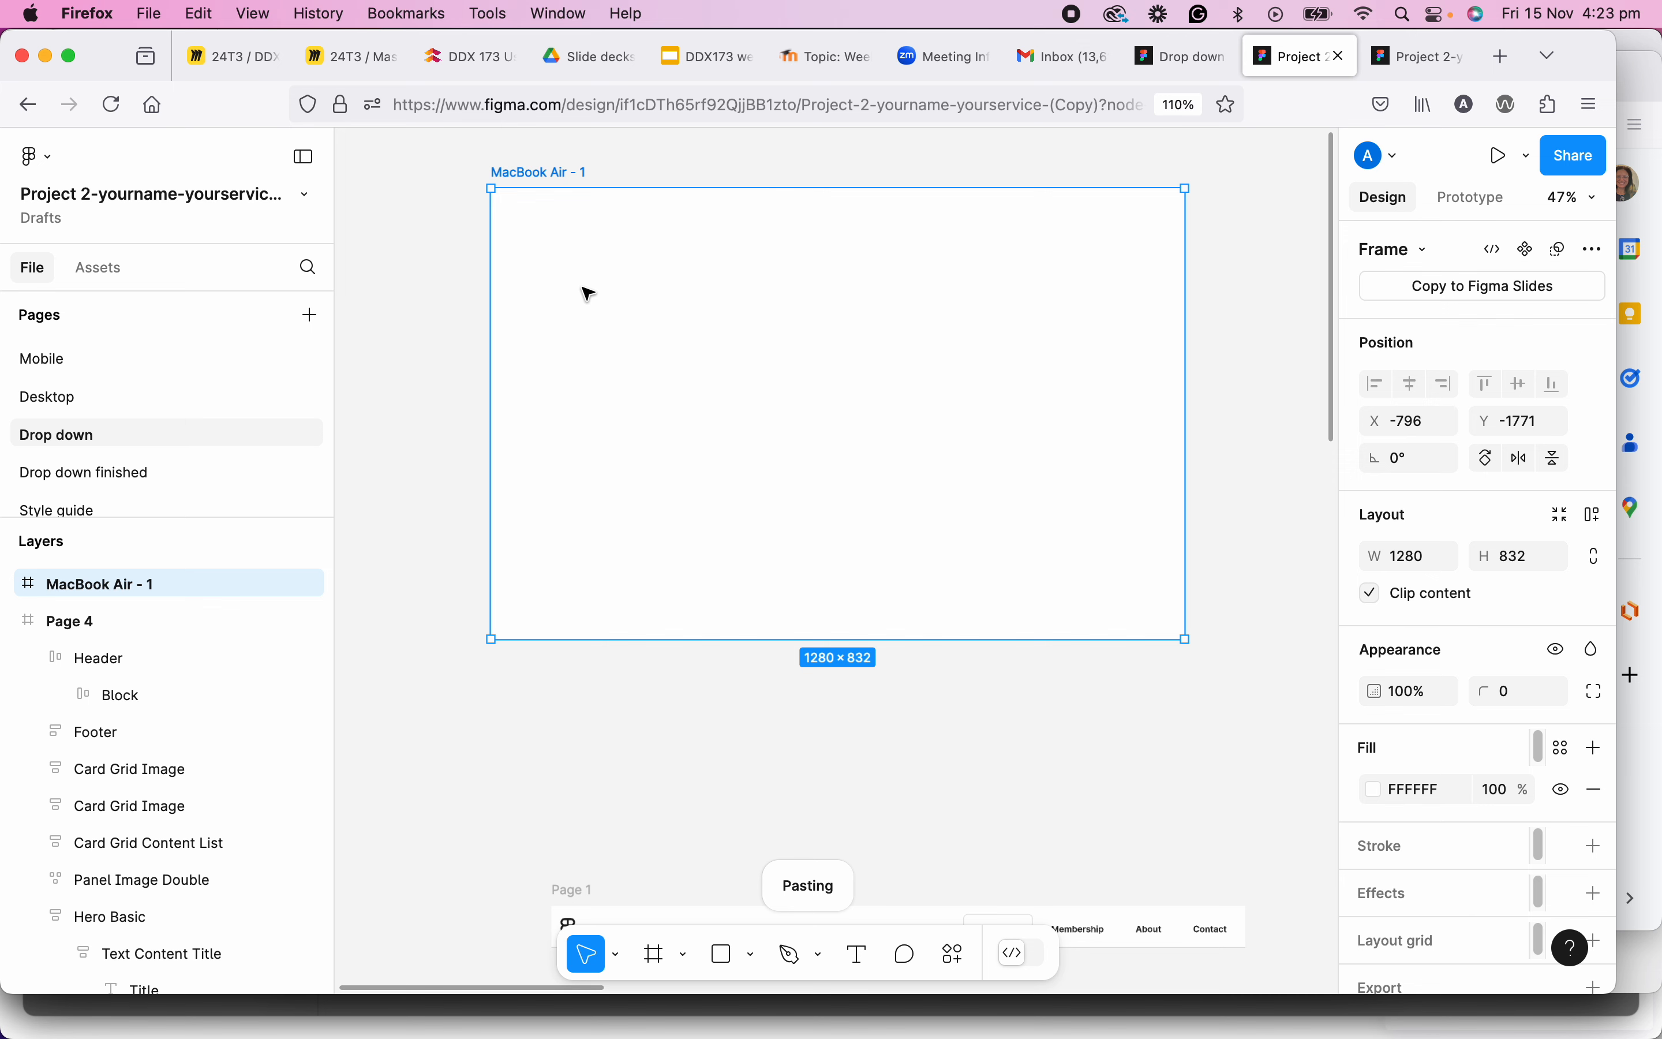
Rename the MacBook Air frame as Components.
double_click(561, 341)
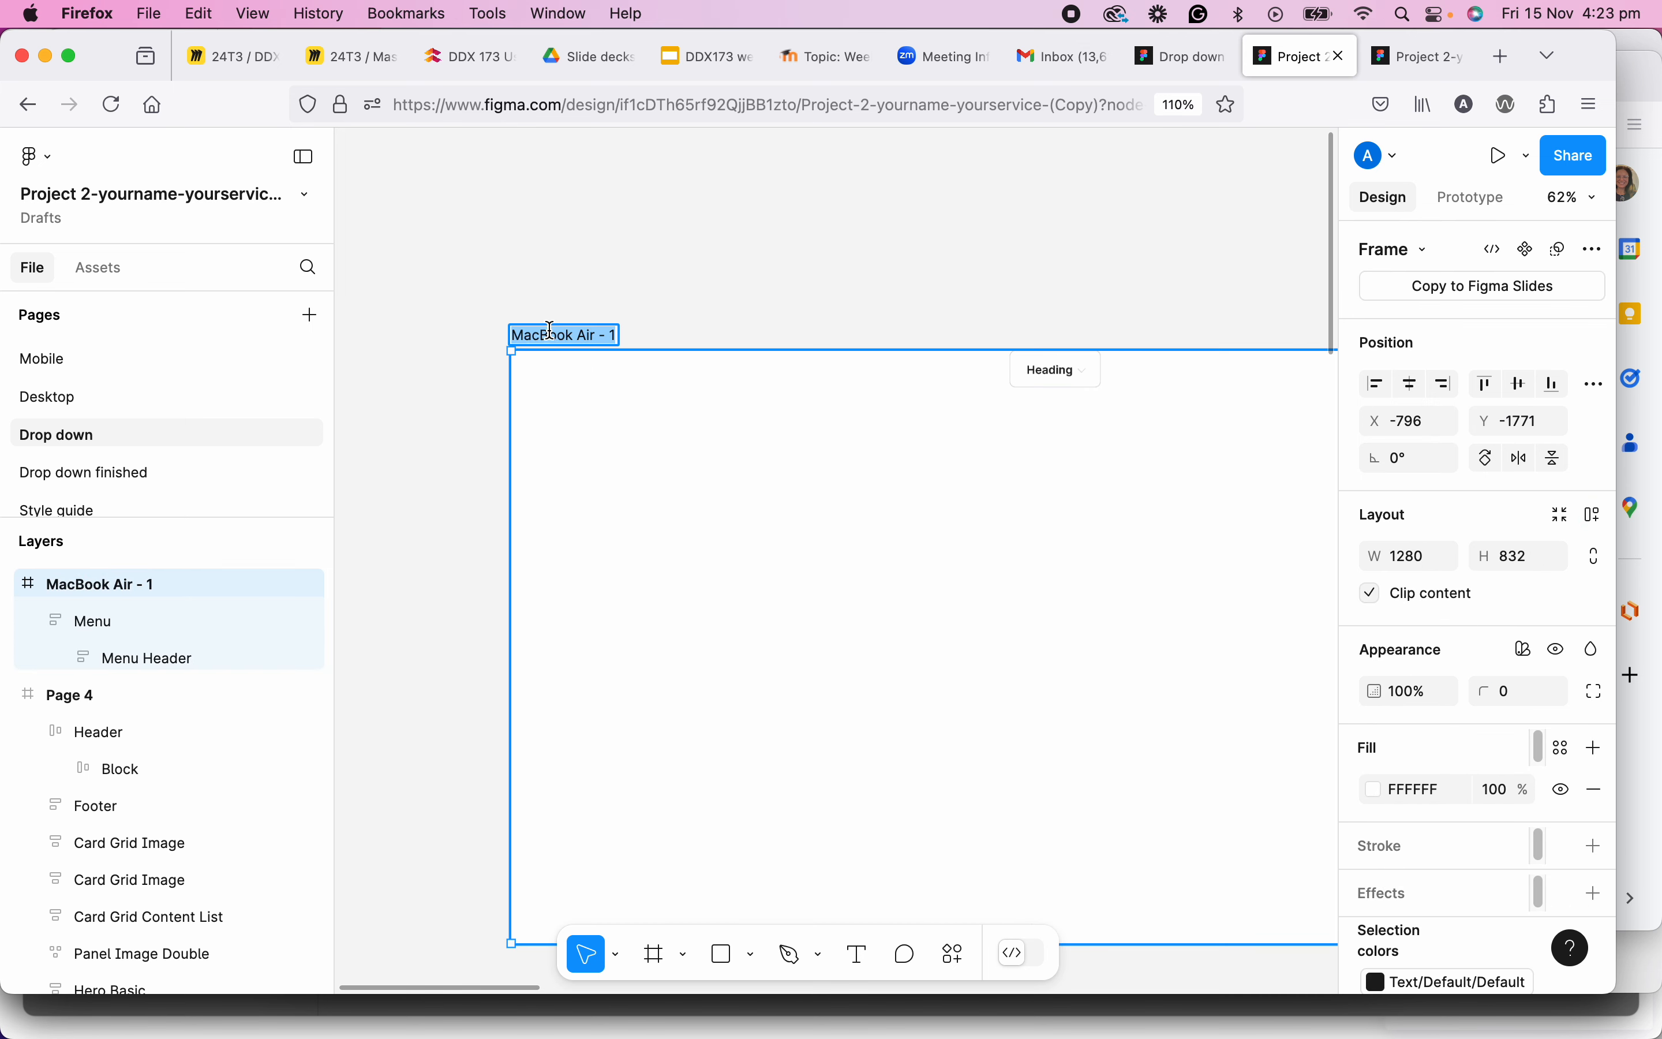
text(Components)
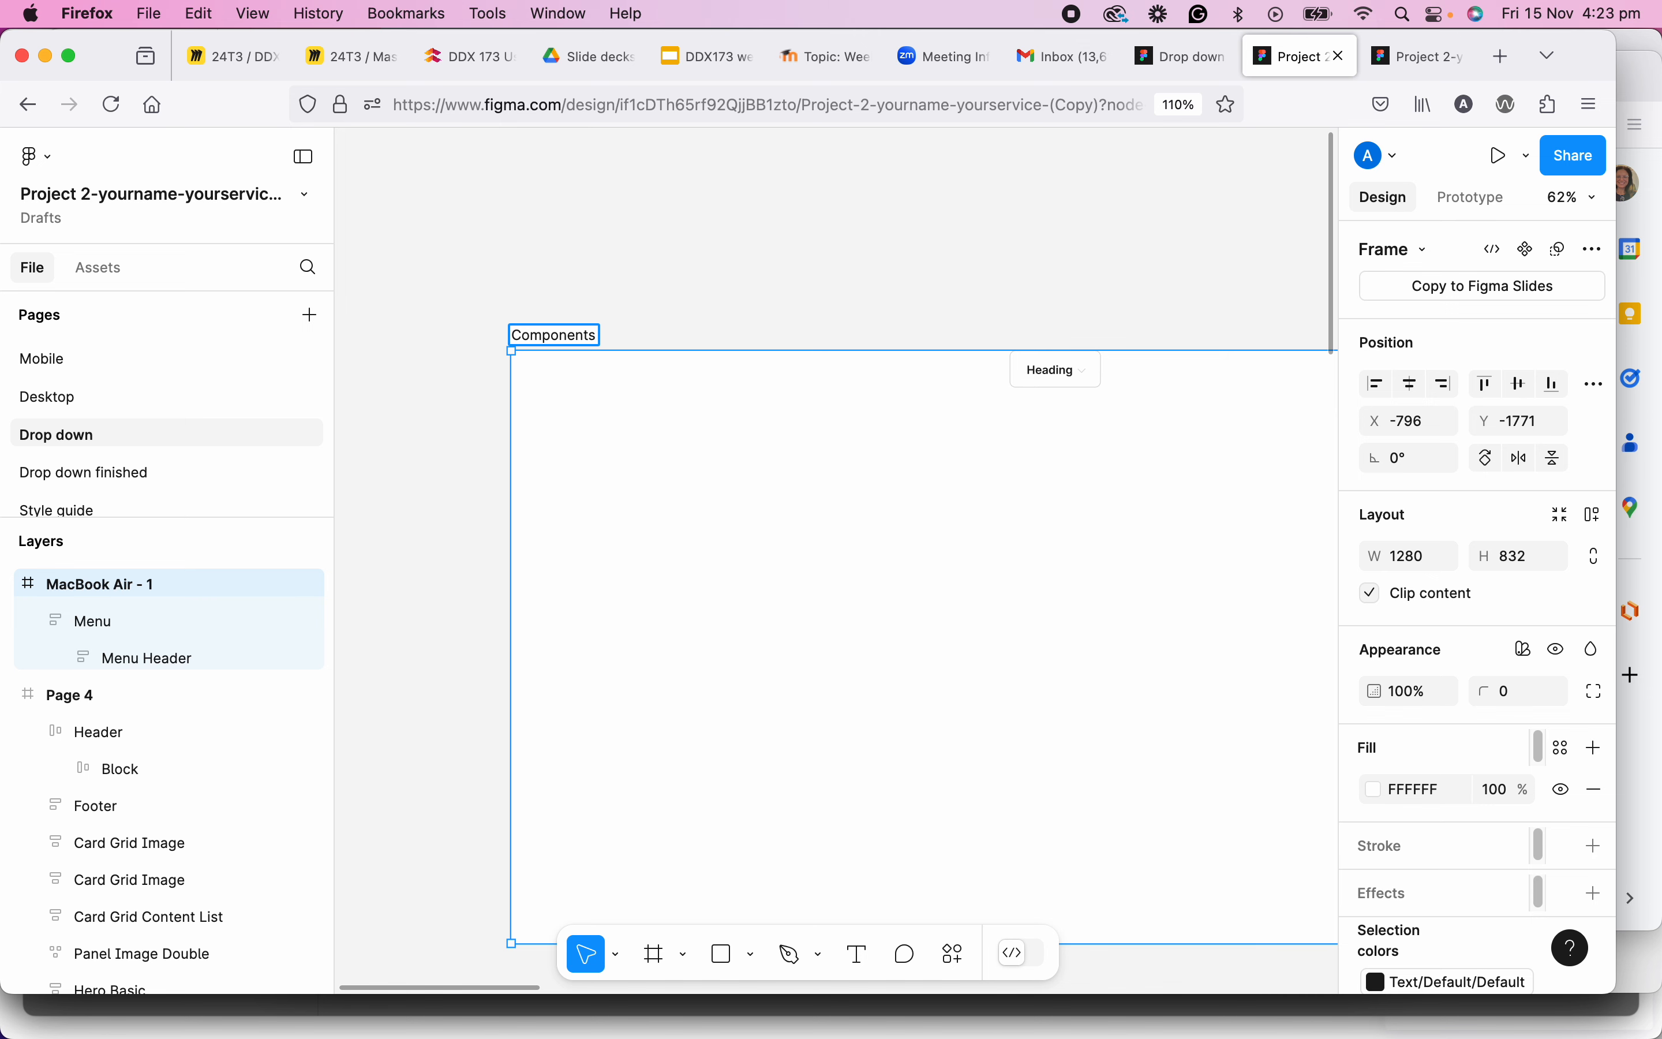
key(Return)
Move the pasted Heading menu to about X 193, Y 81 inside the Components frame.
click(1059, 376)
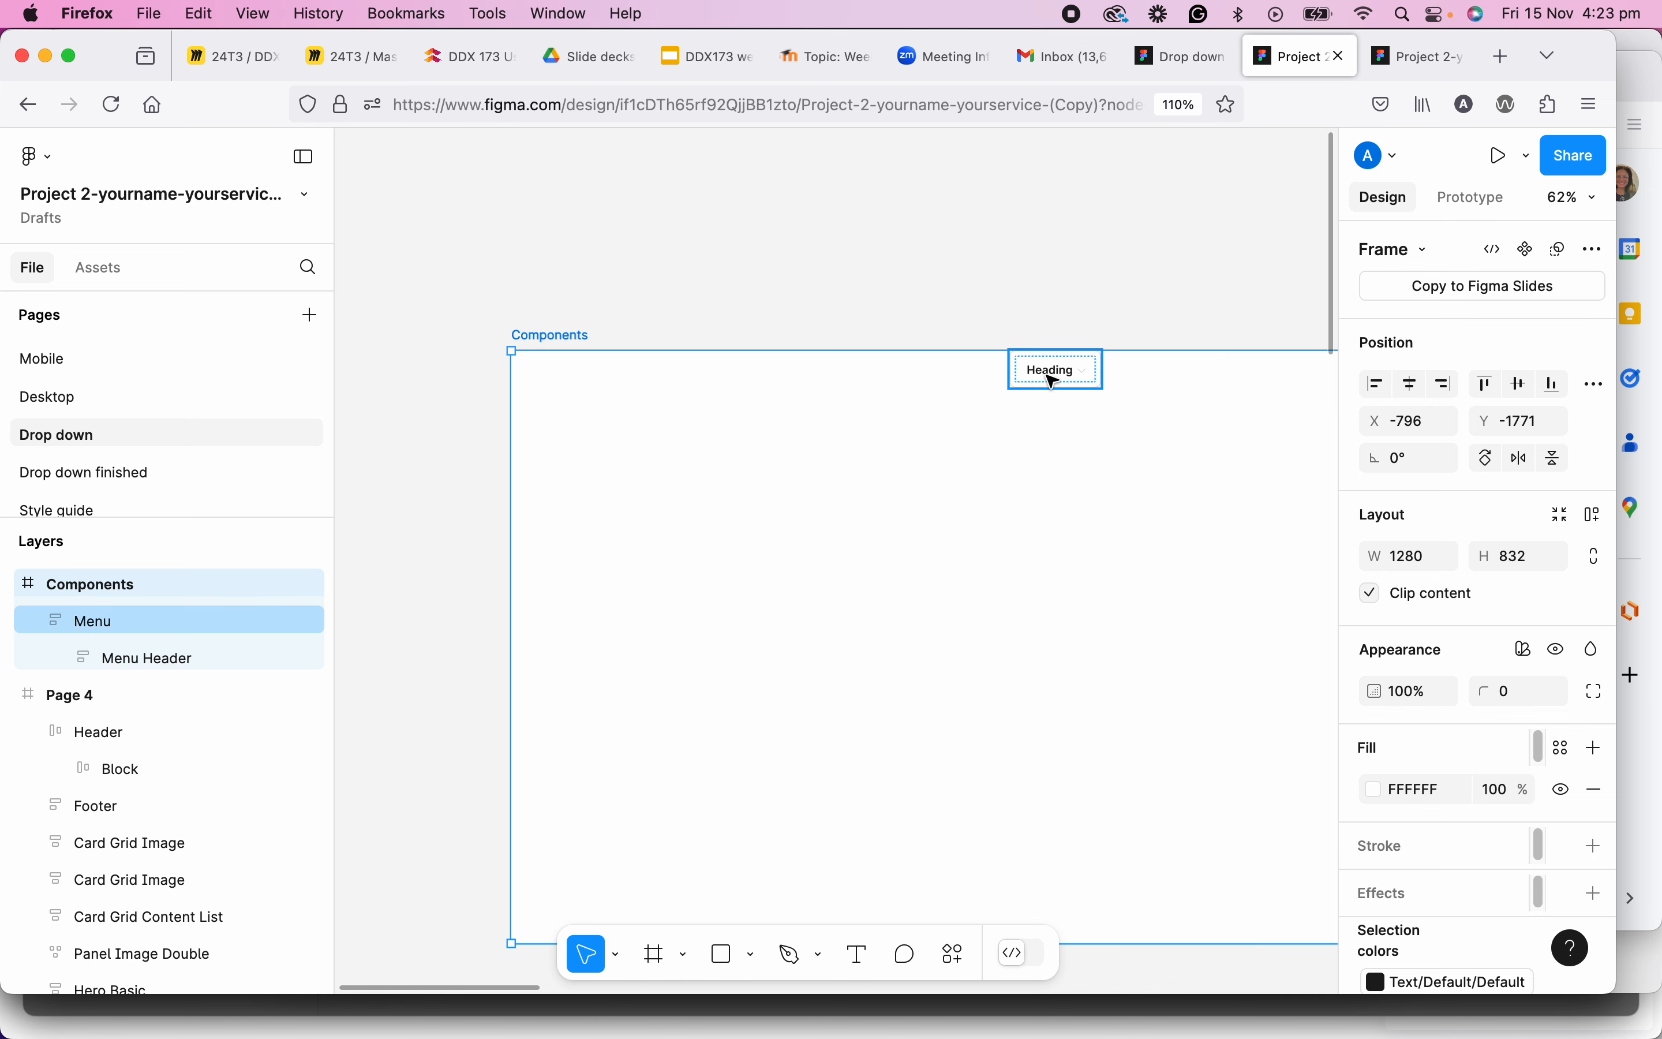
drag(1058, 378, 697, 437)
scroll(698, 437, up, 5)
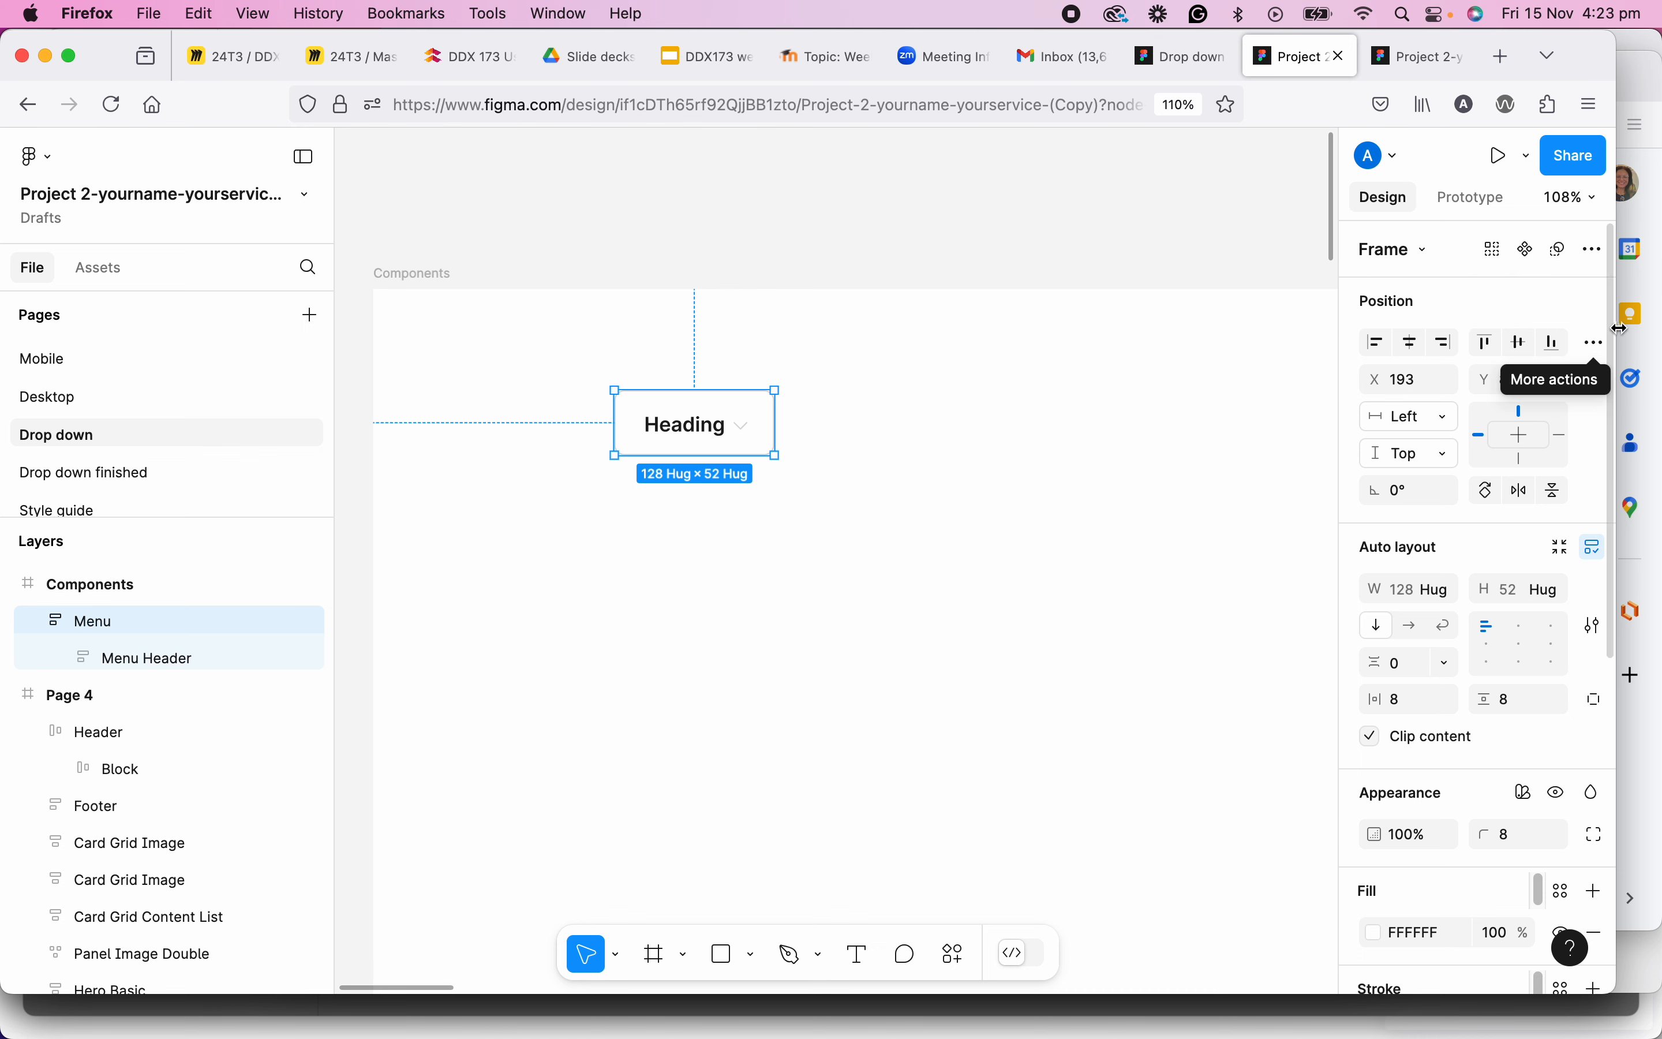
Turn the Heading menu in the Components frame into a component.
right_click(689, 429)
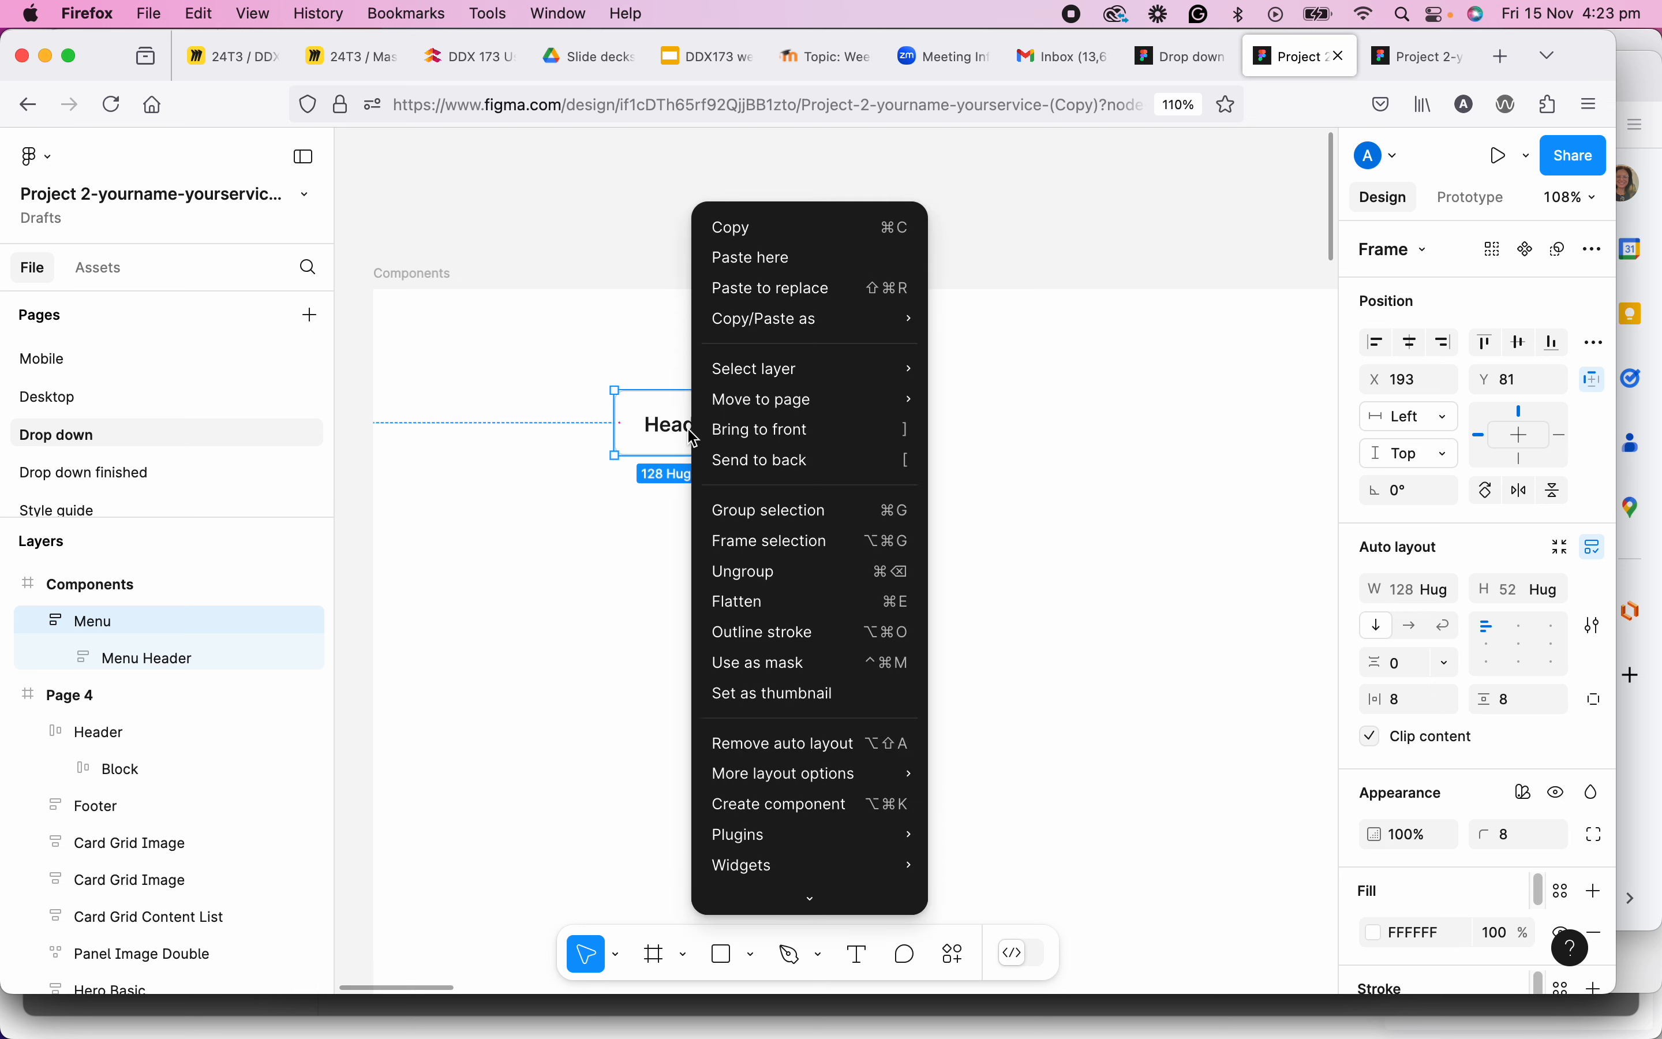
mouse_move(796, 783)
click(646, 411)
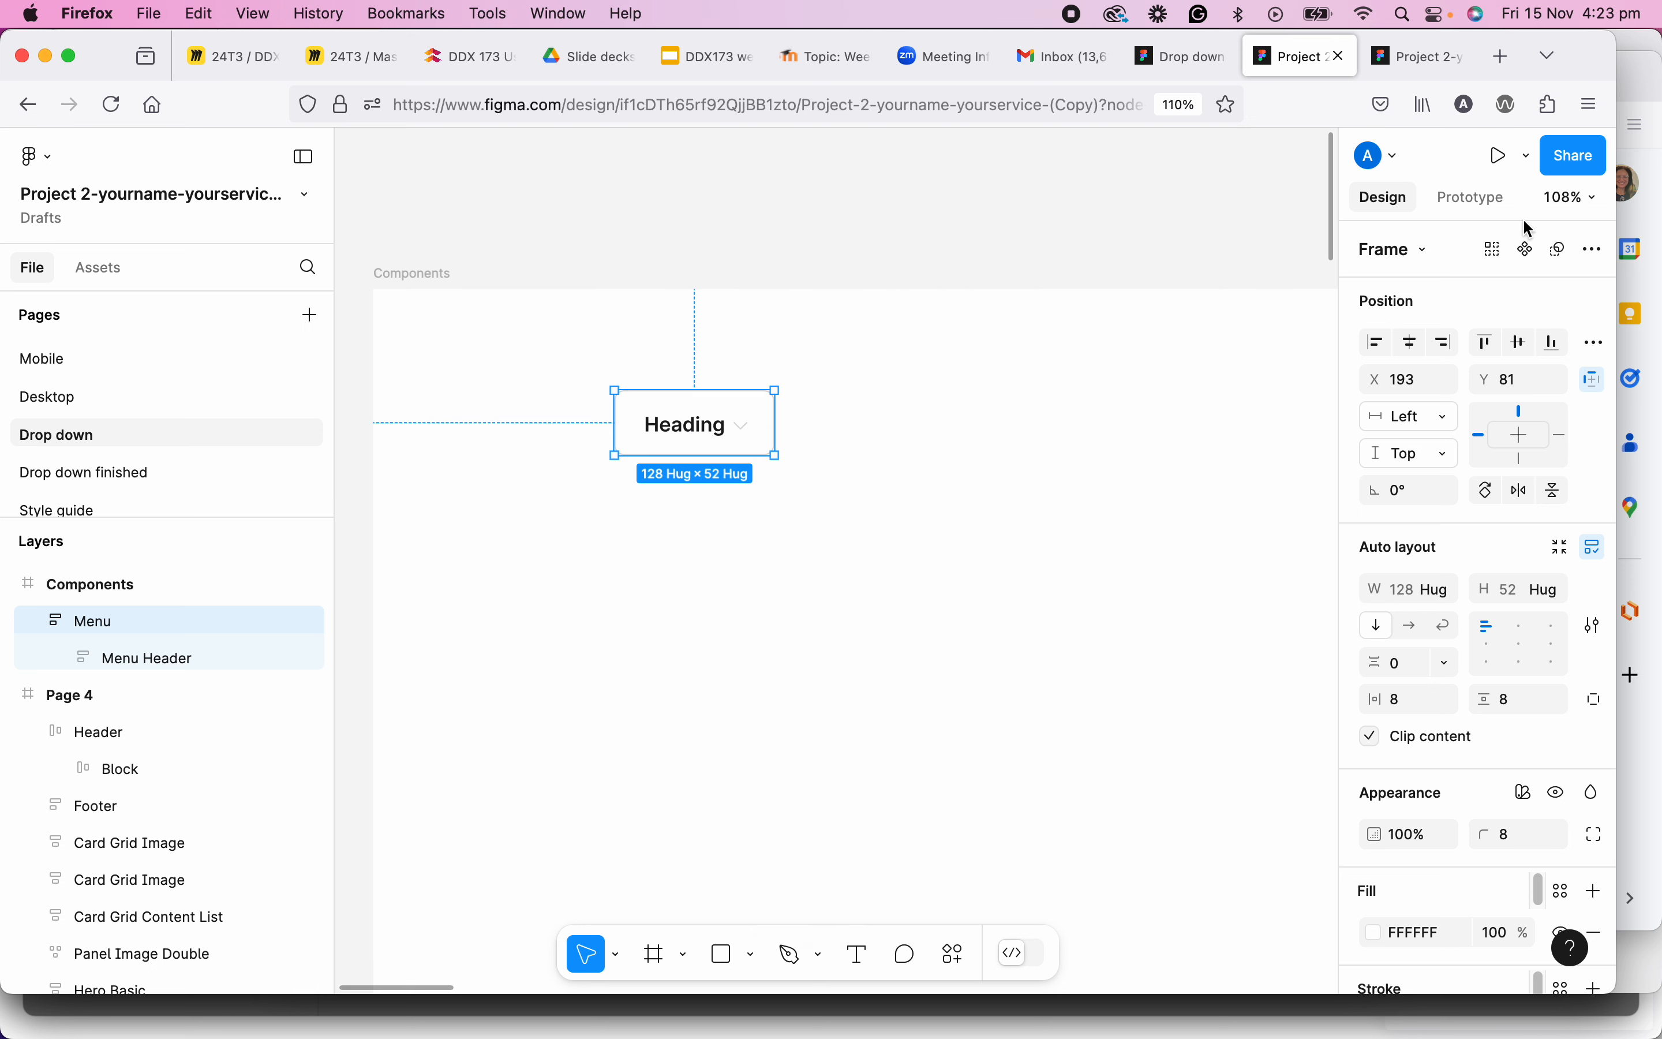
click(1531, 253)
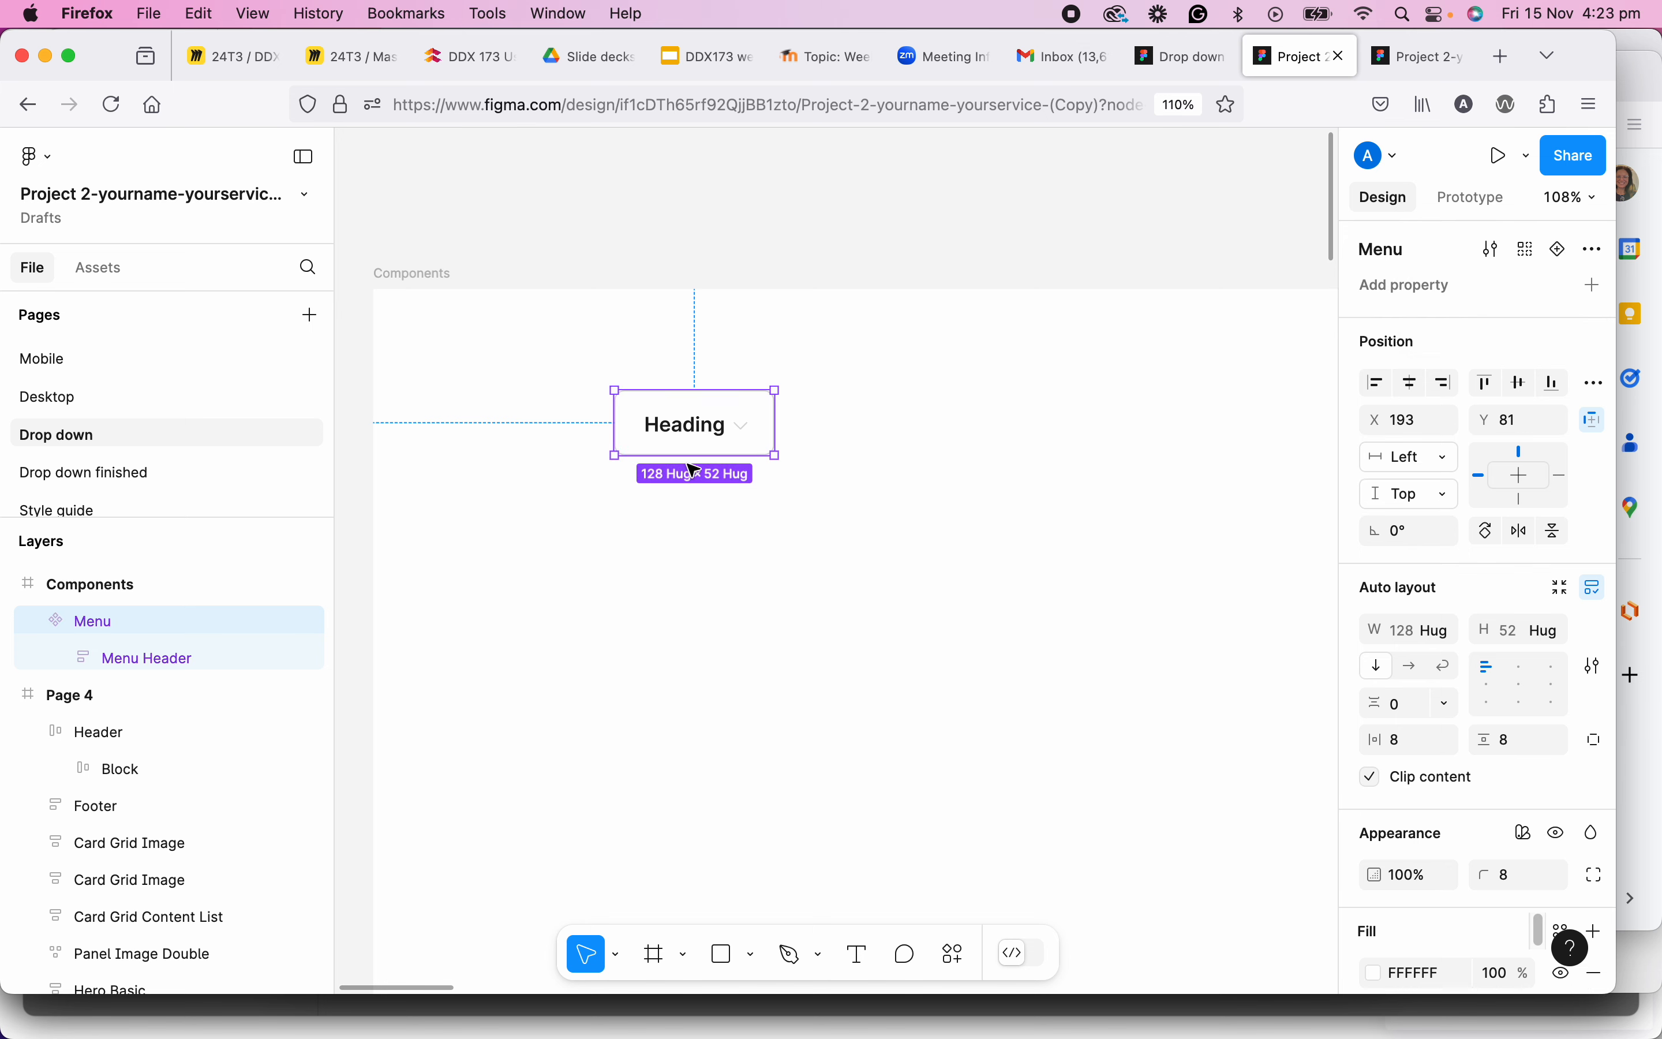
Add a second variant to the Heading menu component.
scroll(686, 441, up, 5)
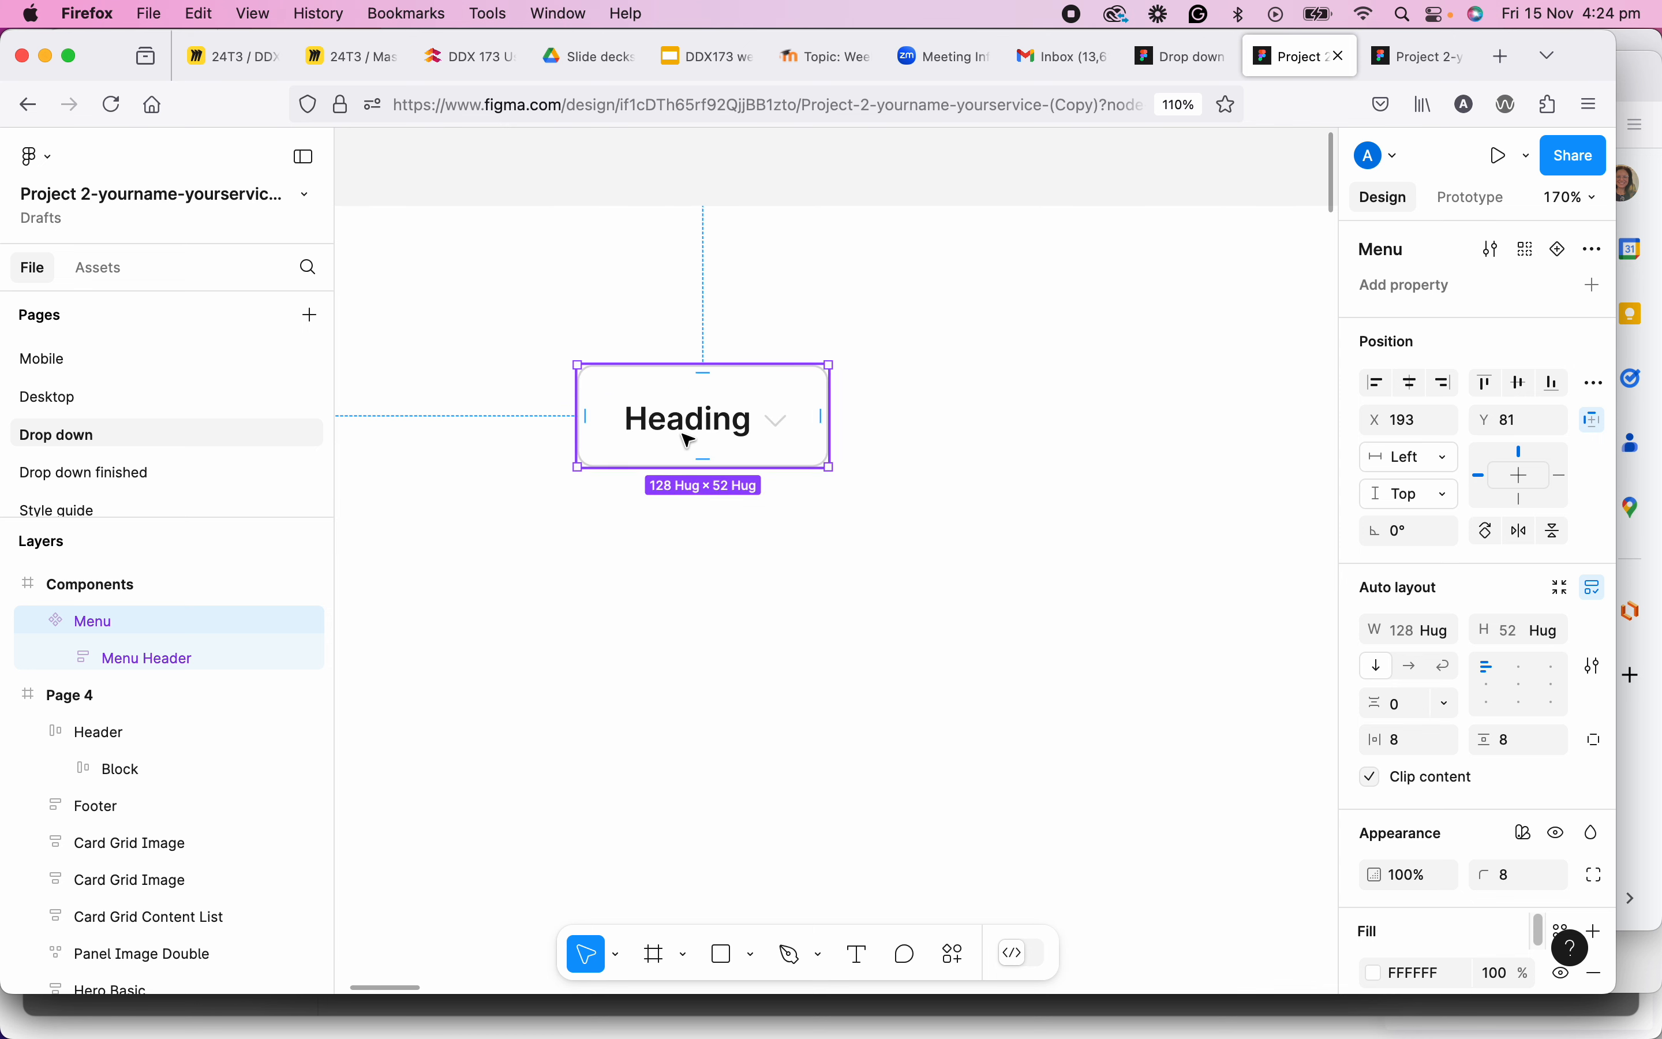
scroll(689, 440, down, 1)
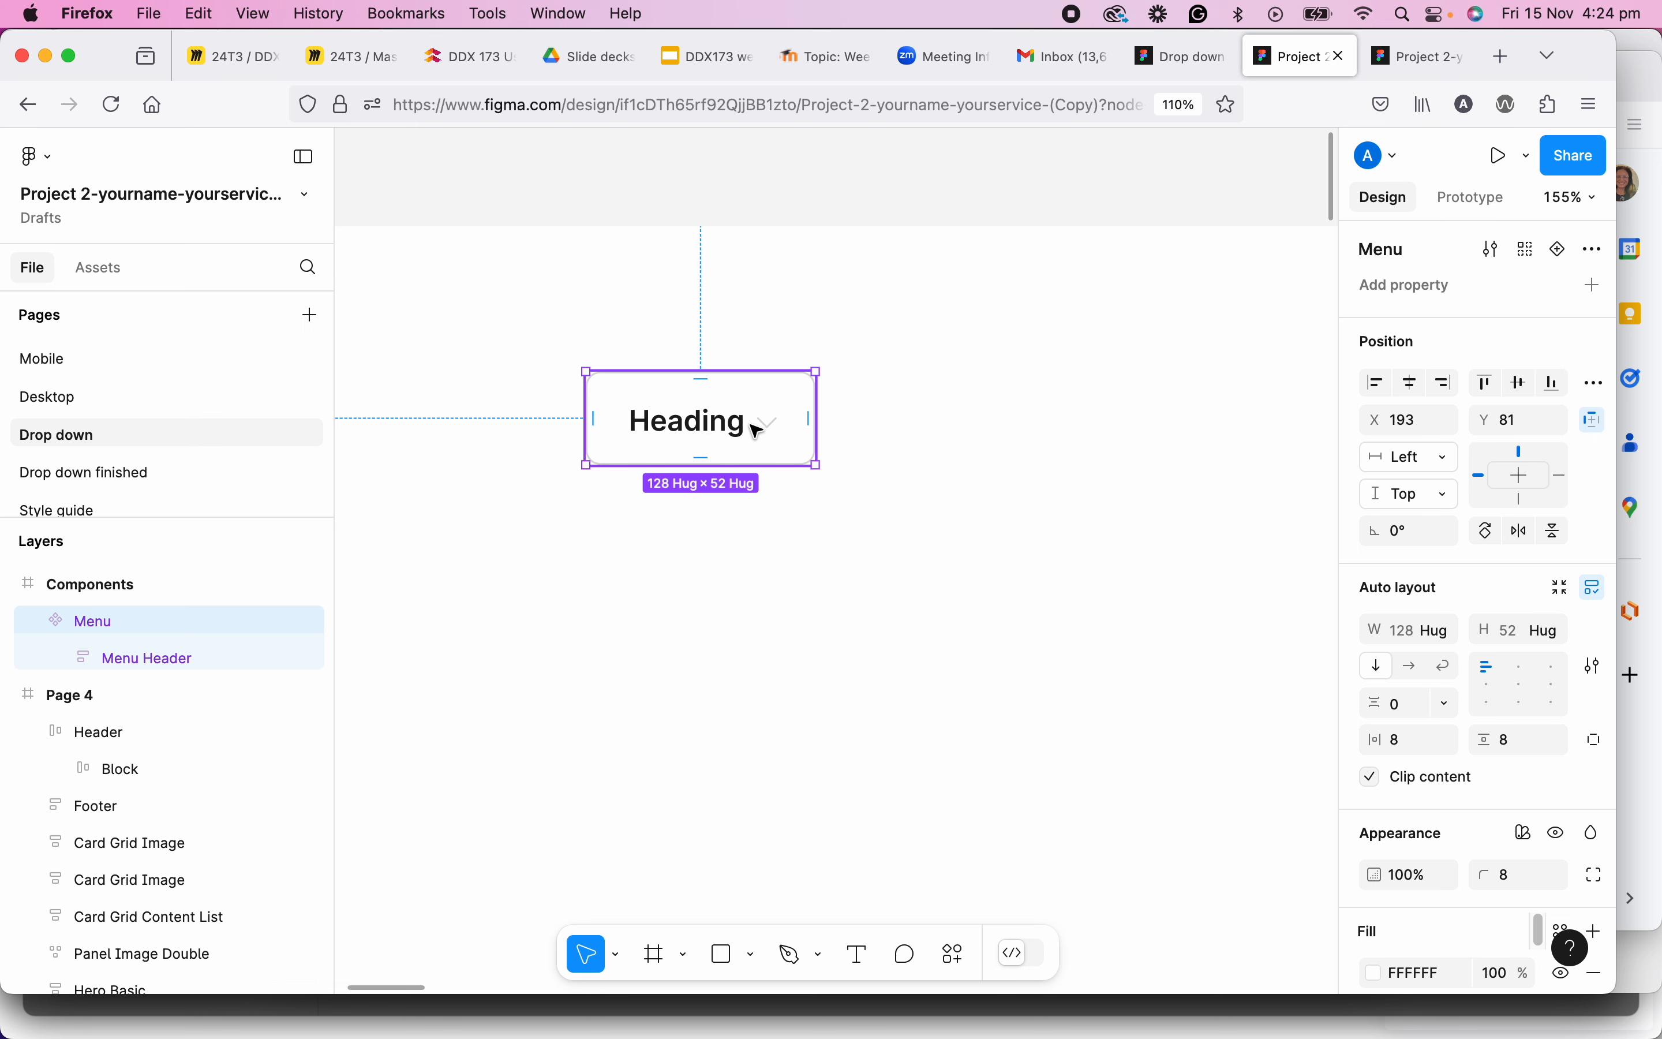
click(1559, 251)
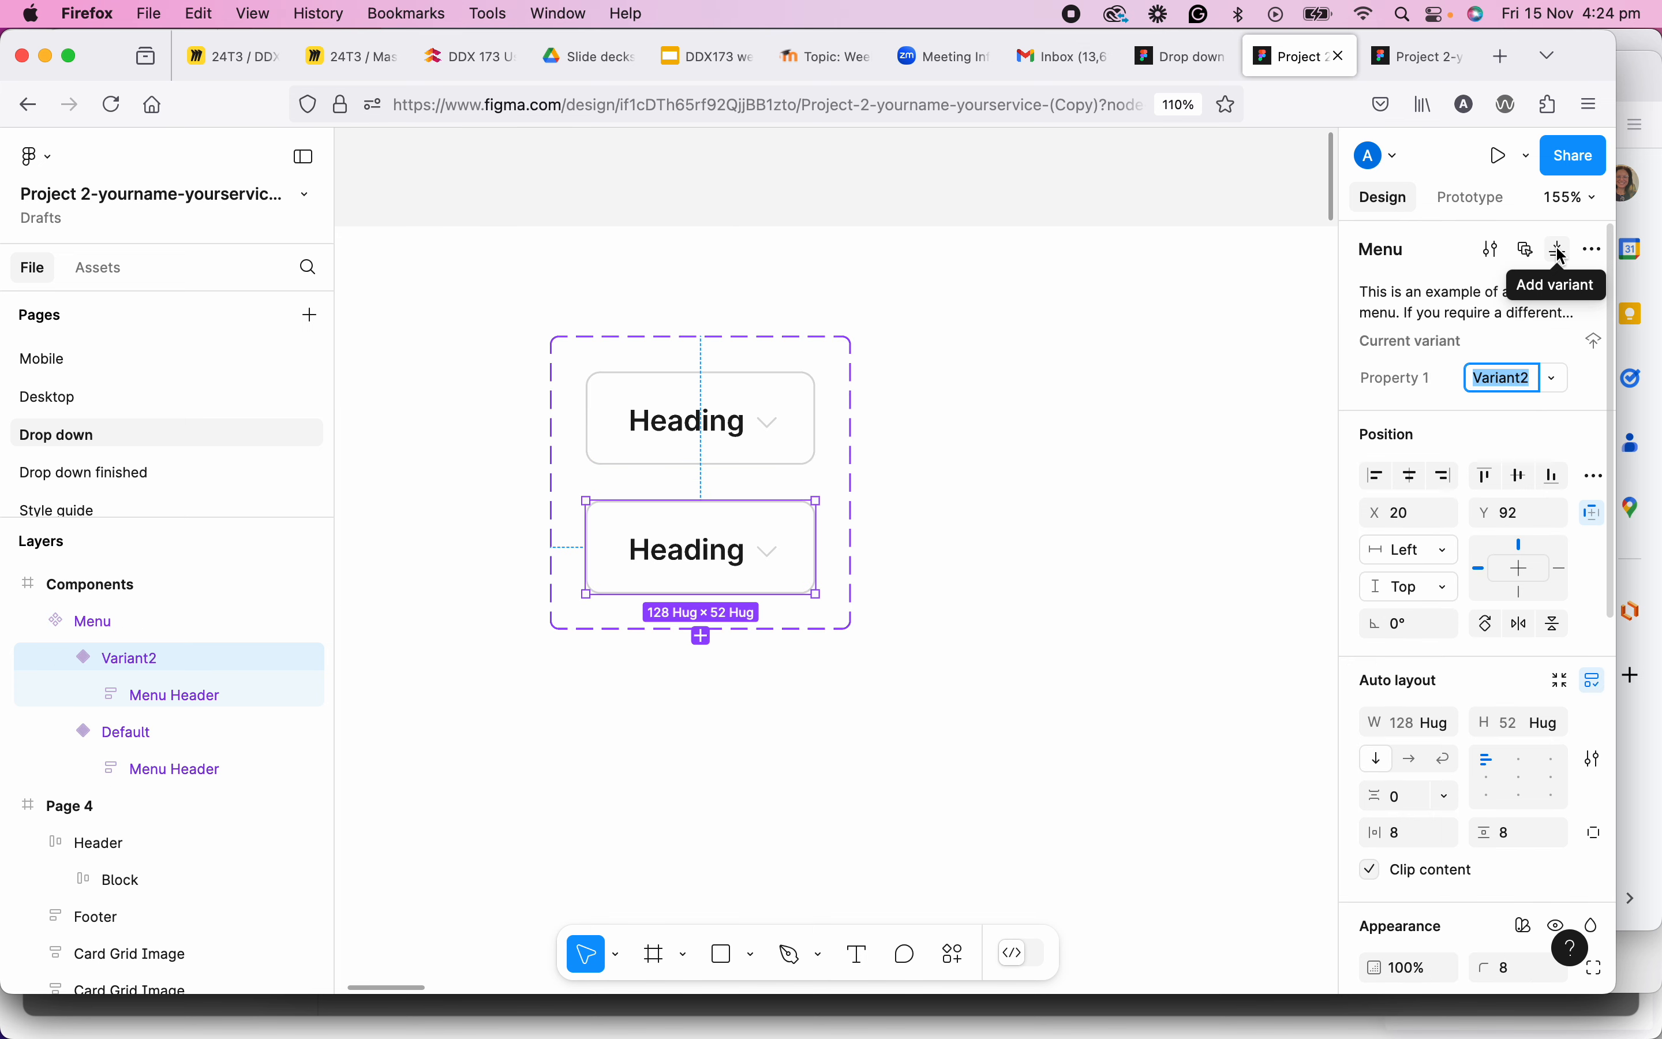
Rotate the arrow icon in the second Heading menu variant to 180°.
click(738, 553)
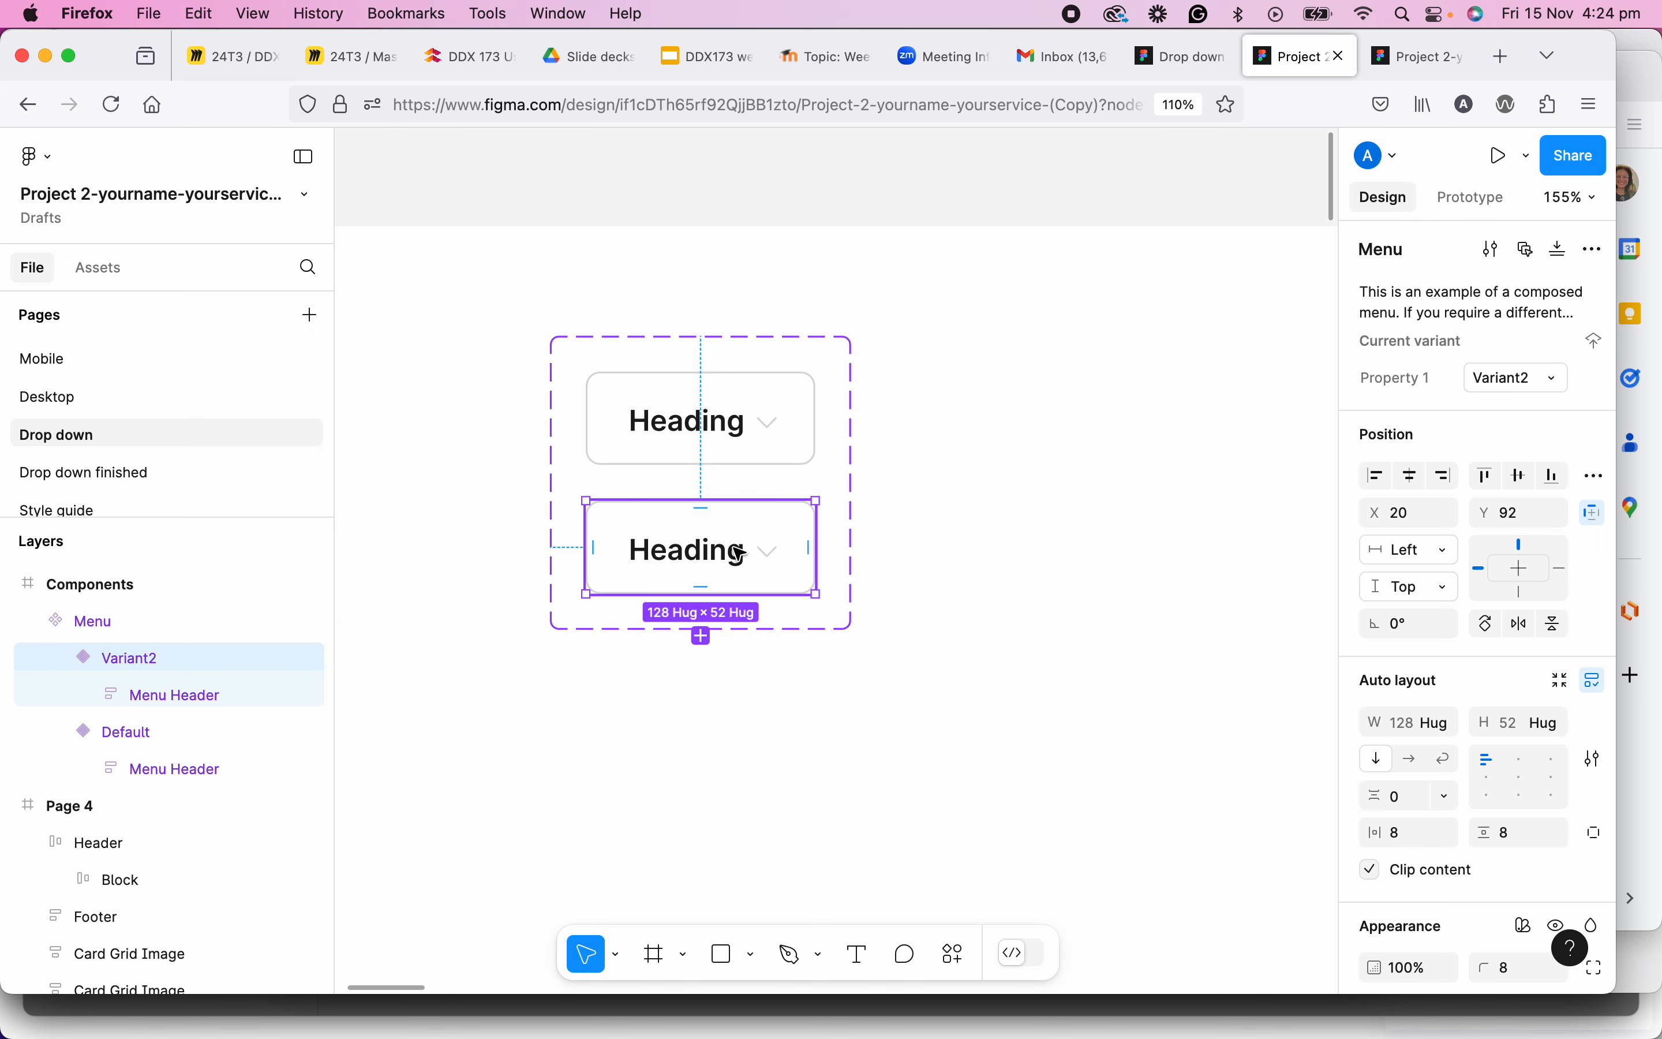
scroll(769, 553, up, 5)
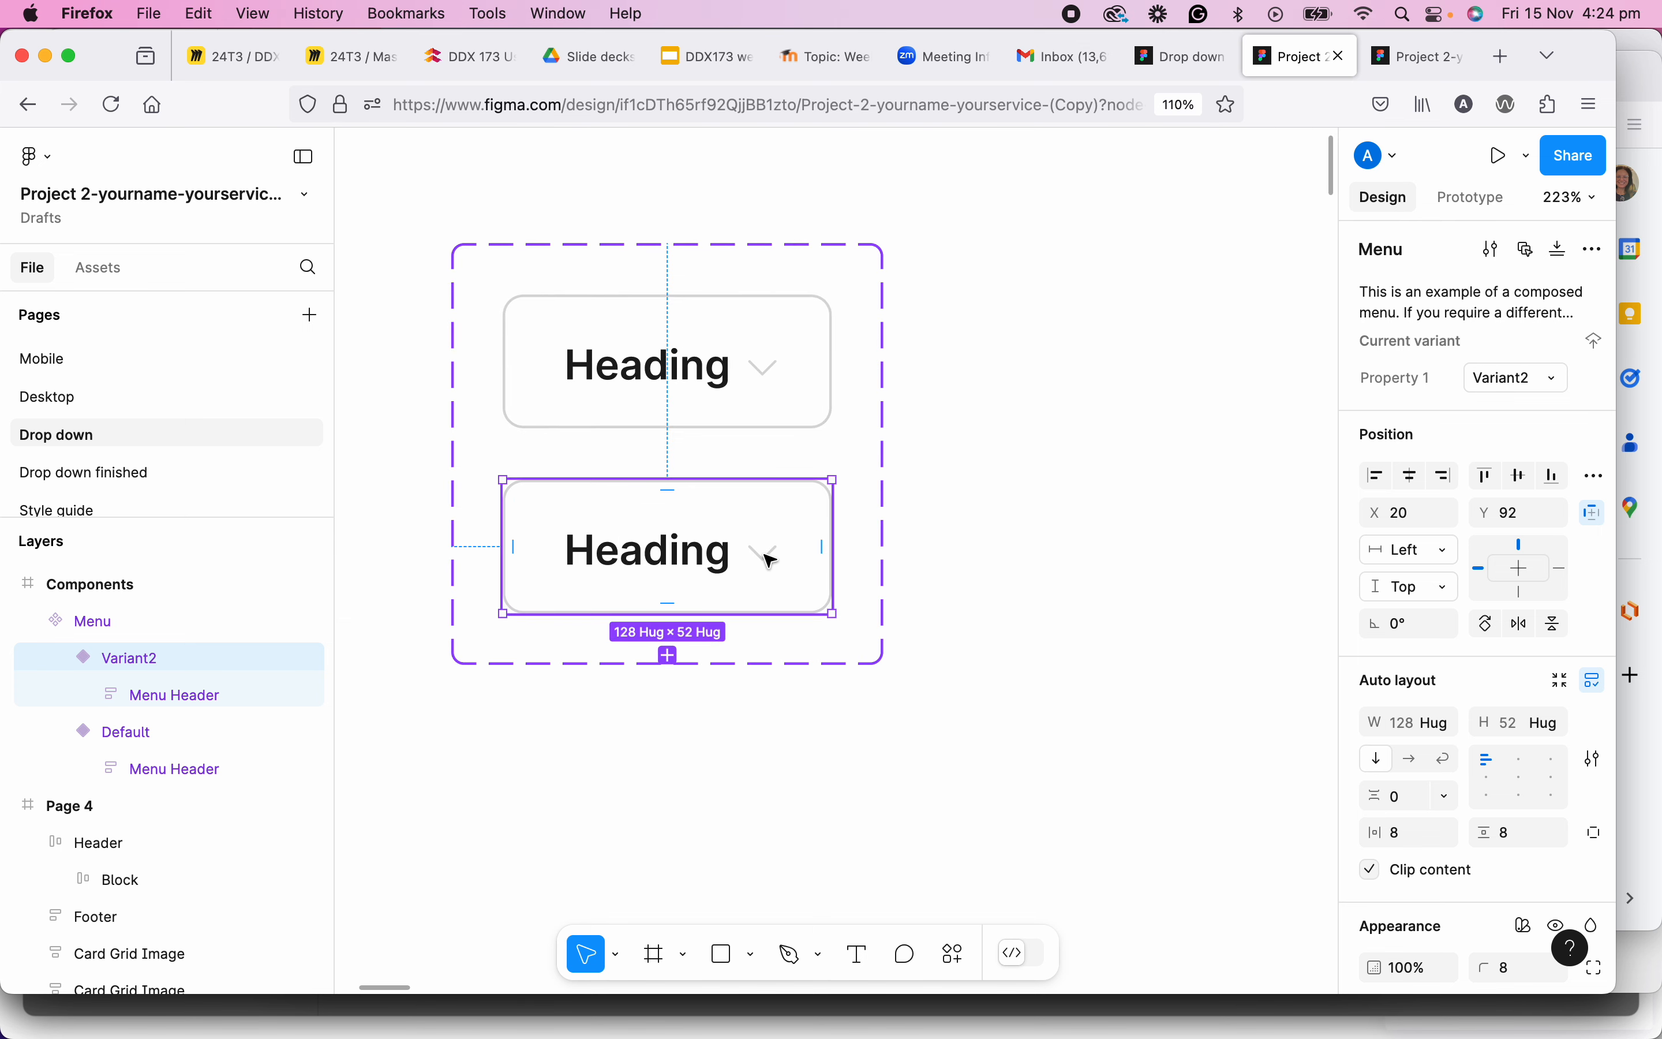
double_click(771, 560)
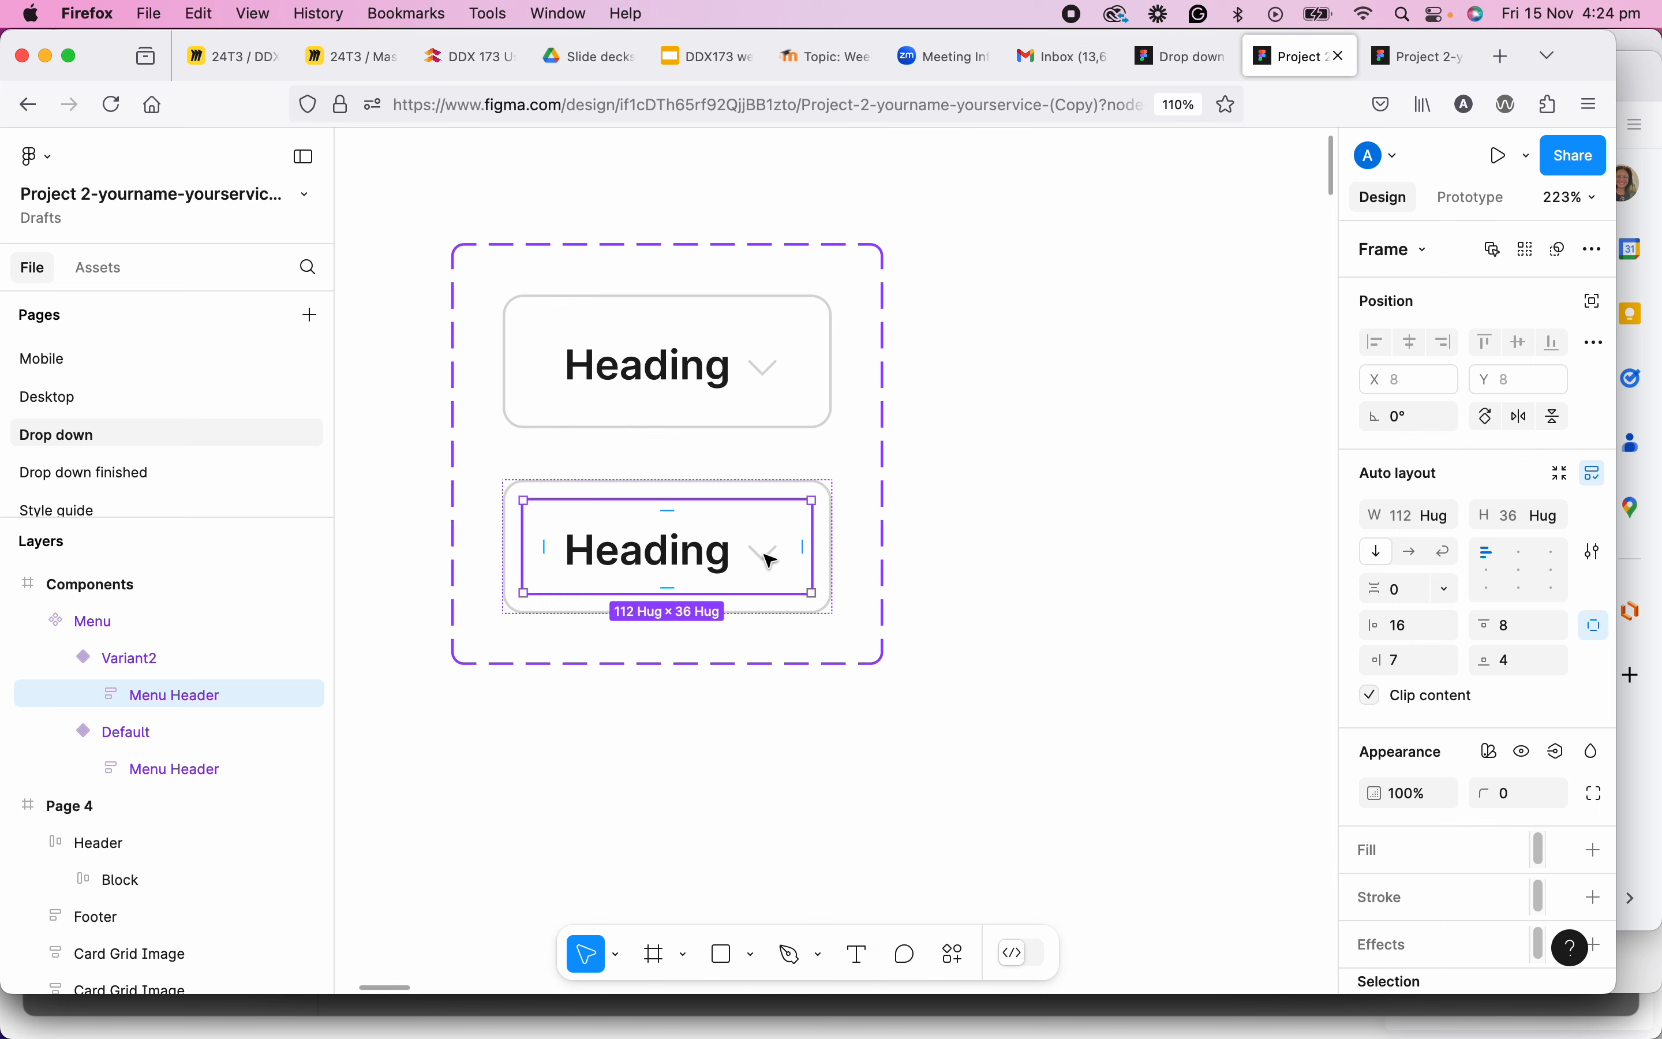
key(shift+a)
double_click(770, 560)
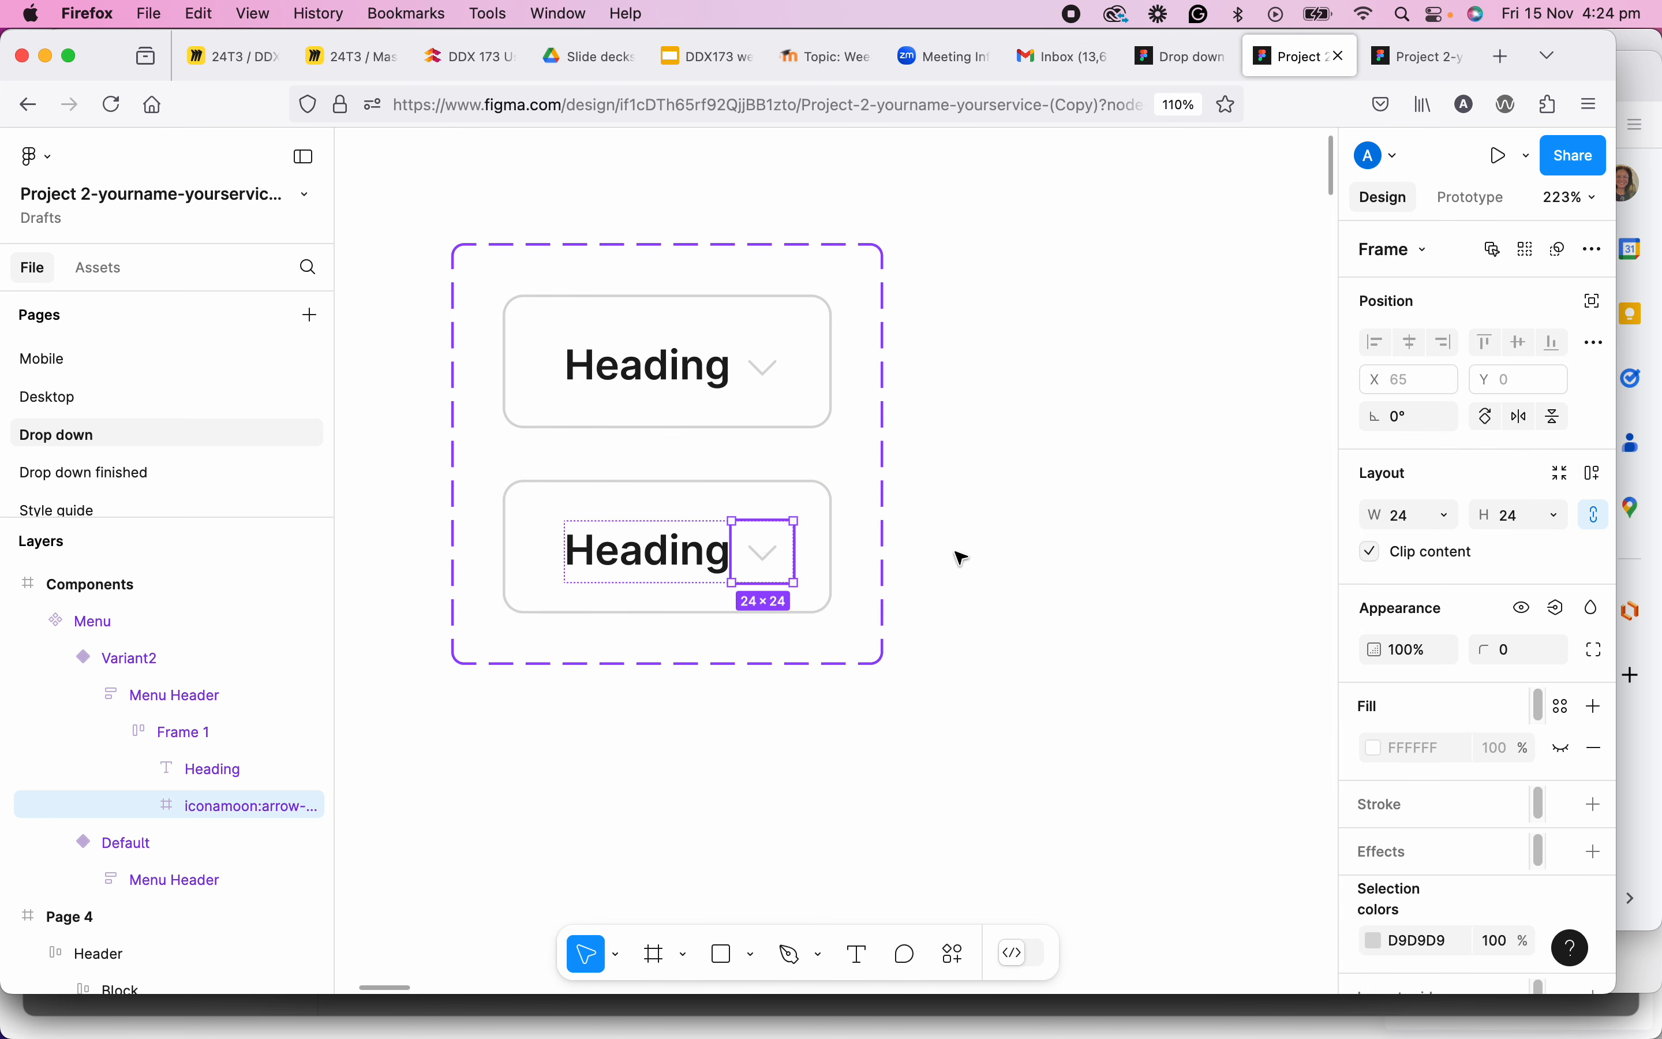
click(1399, 420)
text(18)
key(Return)
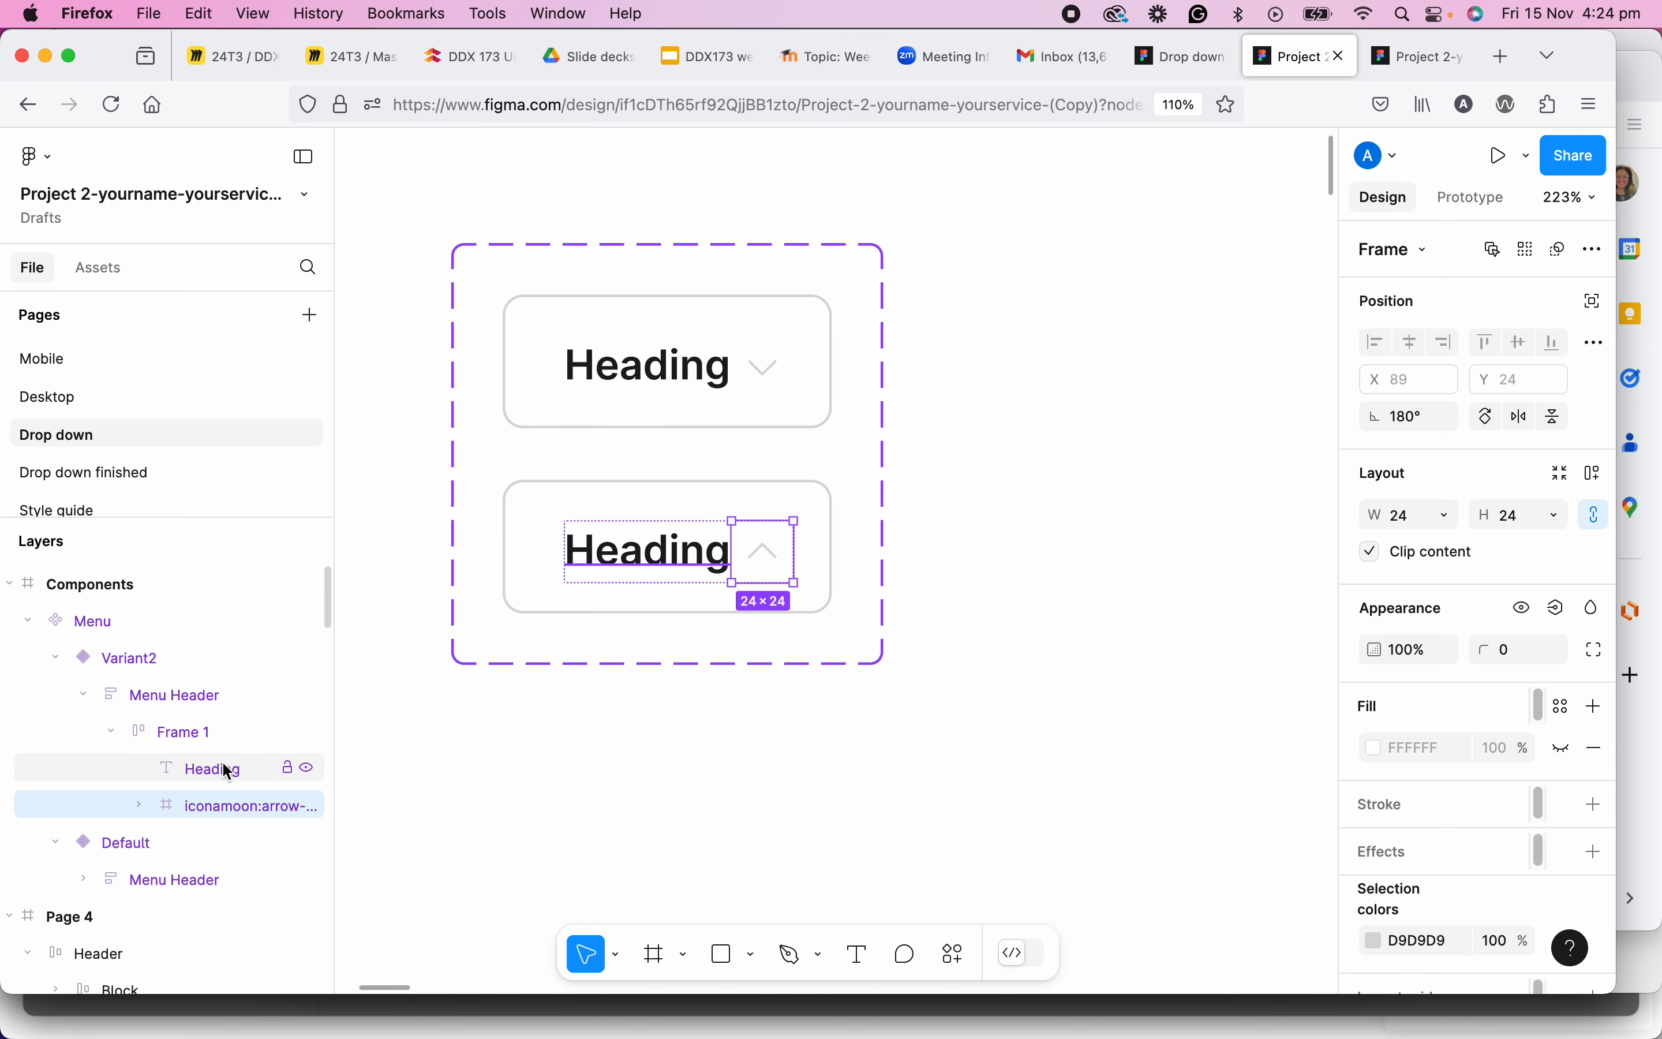
Inspect the heading text and Frame 1 inside the second variant, and collapse Frame 1 in the layer list.
click(669, 544)
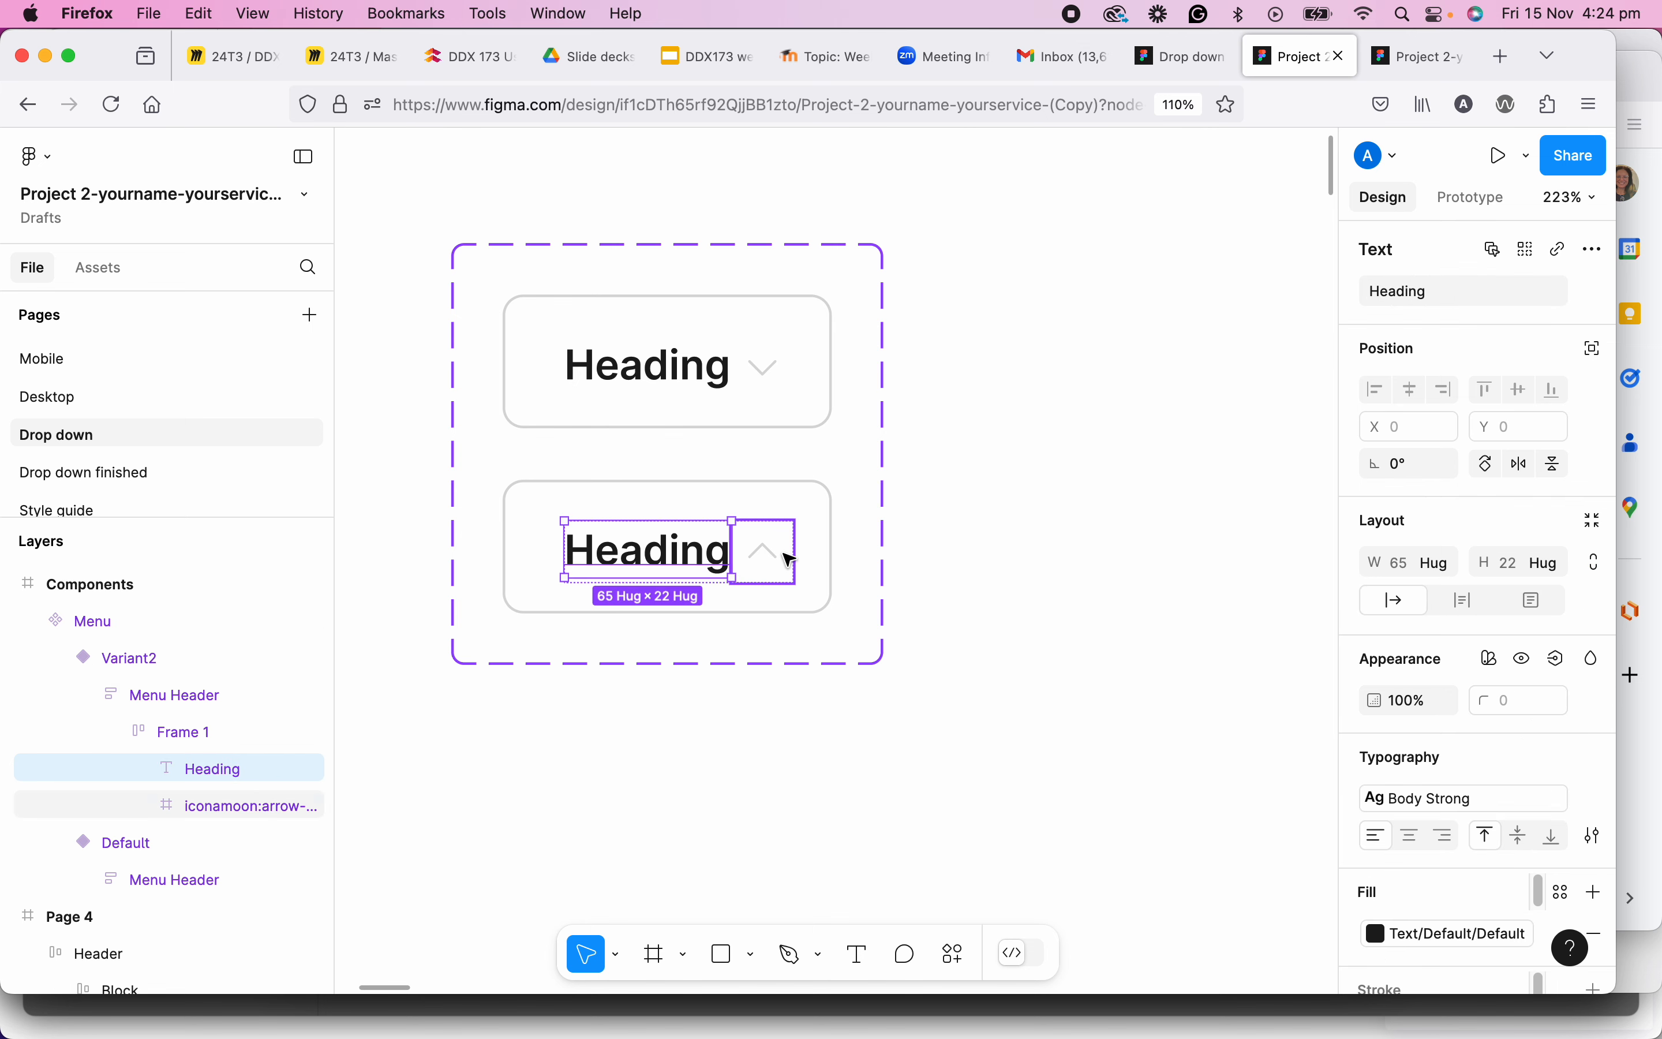
click(182, 735)
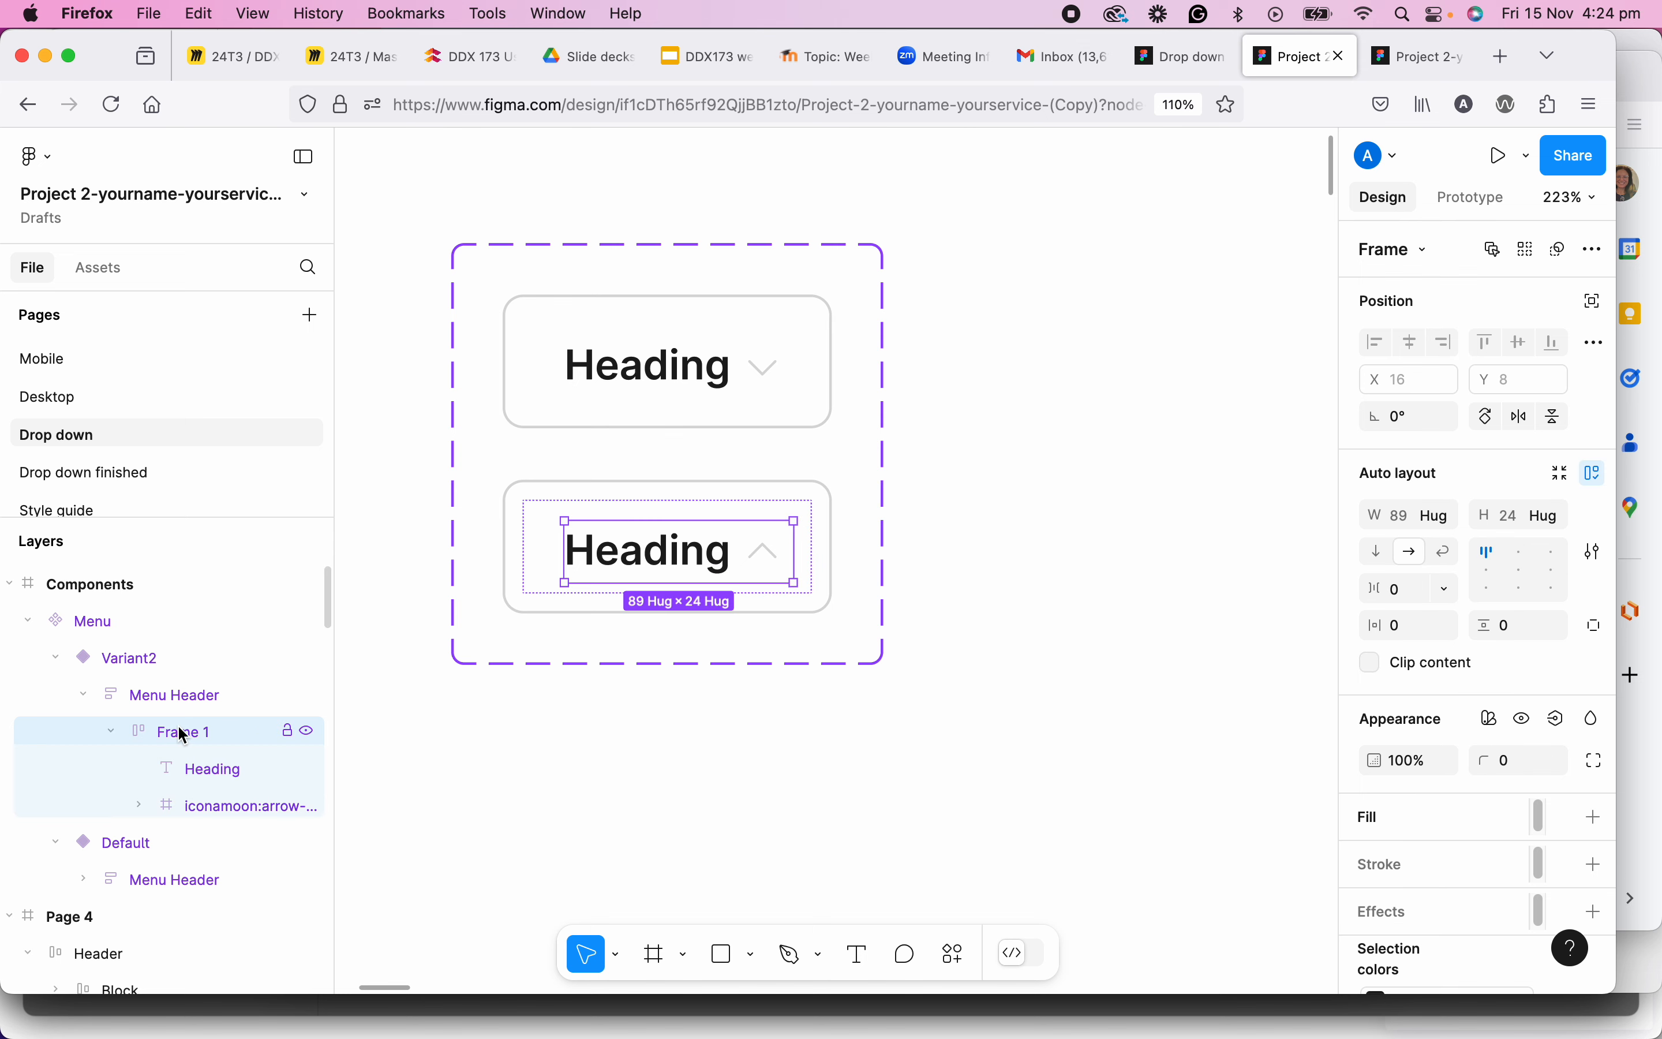
click(112, 730)
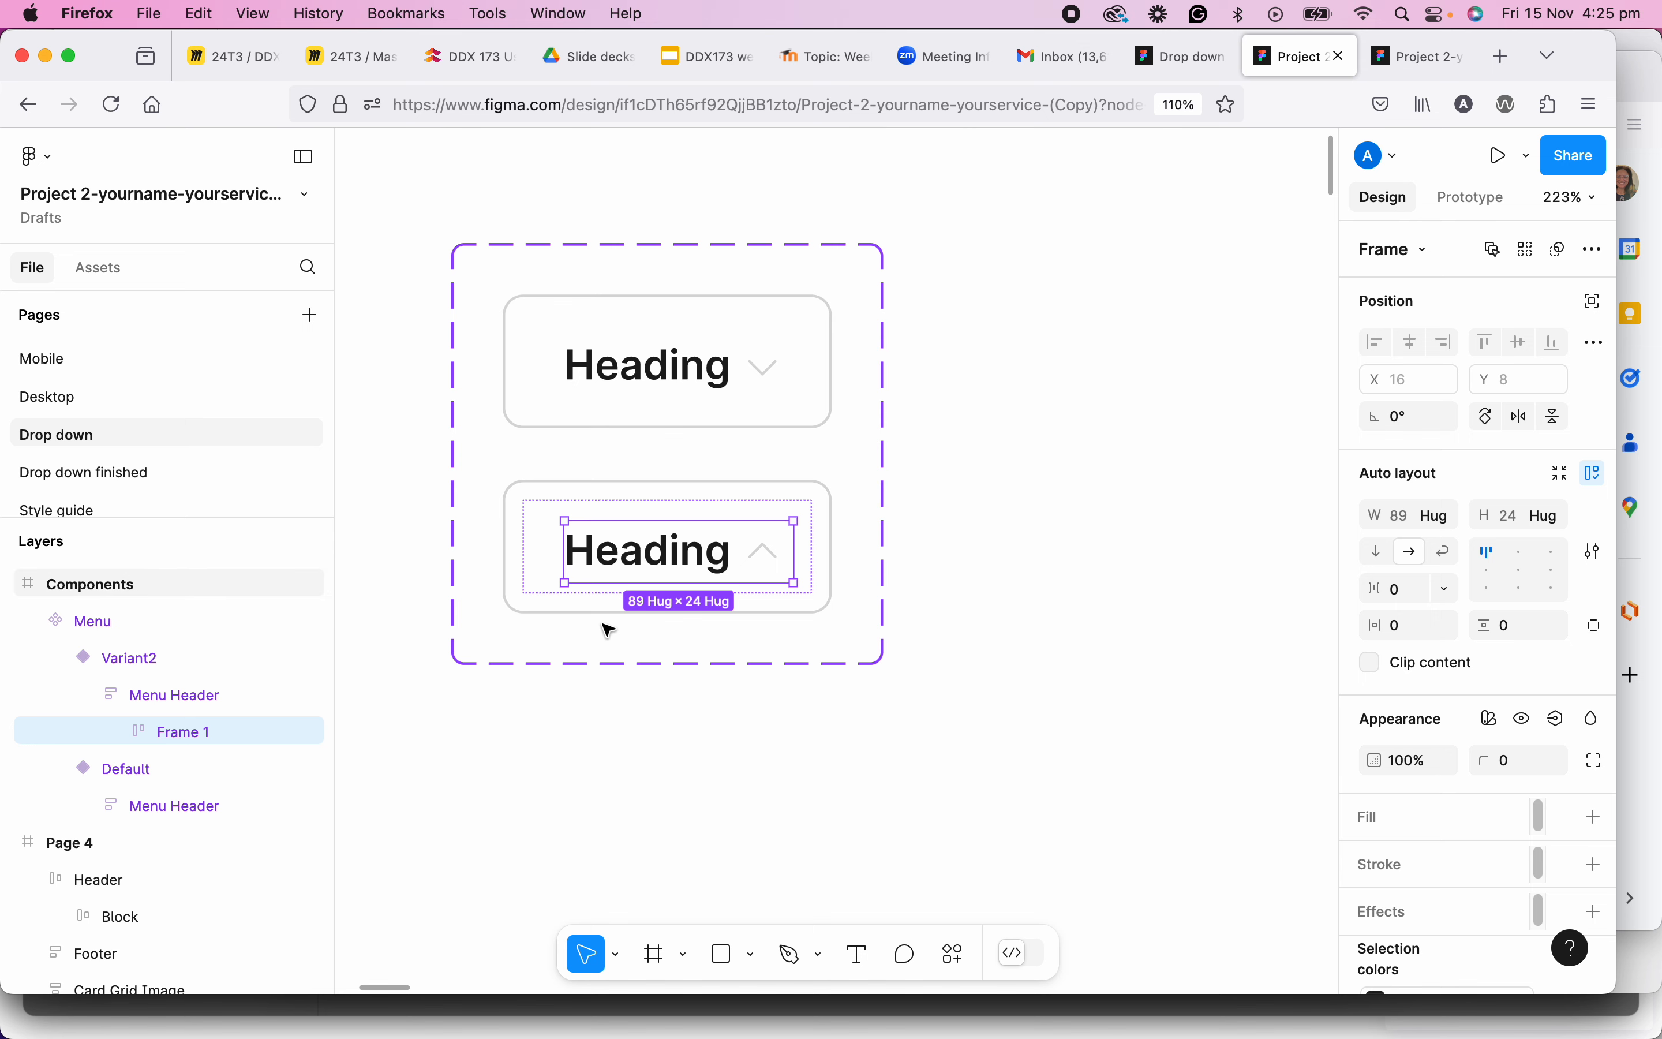
Set both the width and the height of the second variant to Hug contents.
click(582, 487)
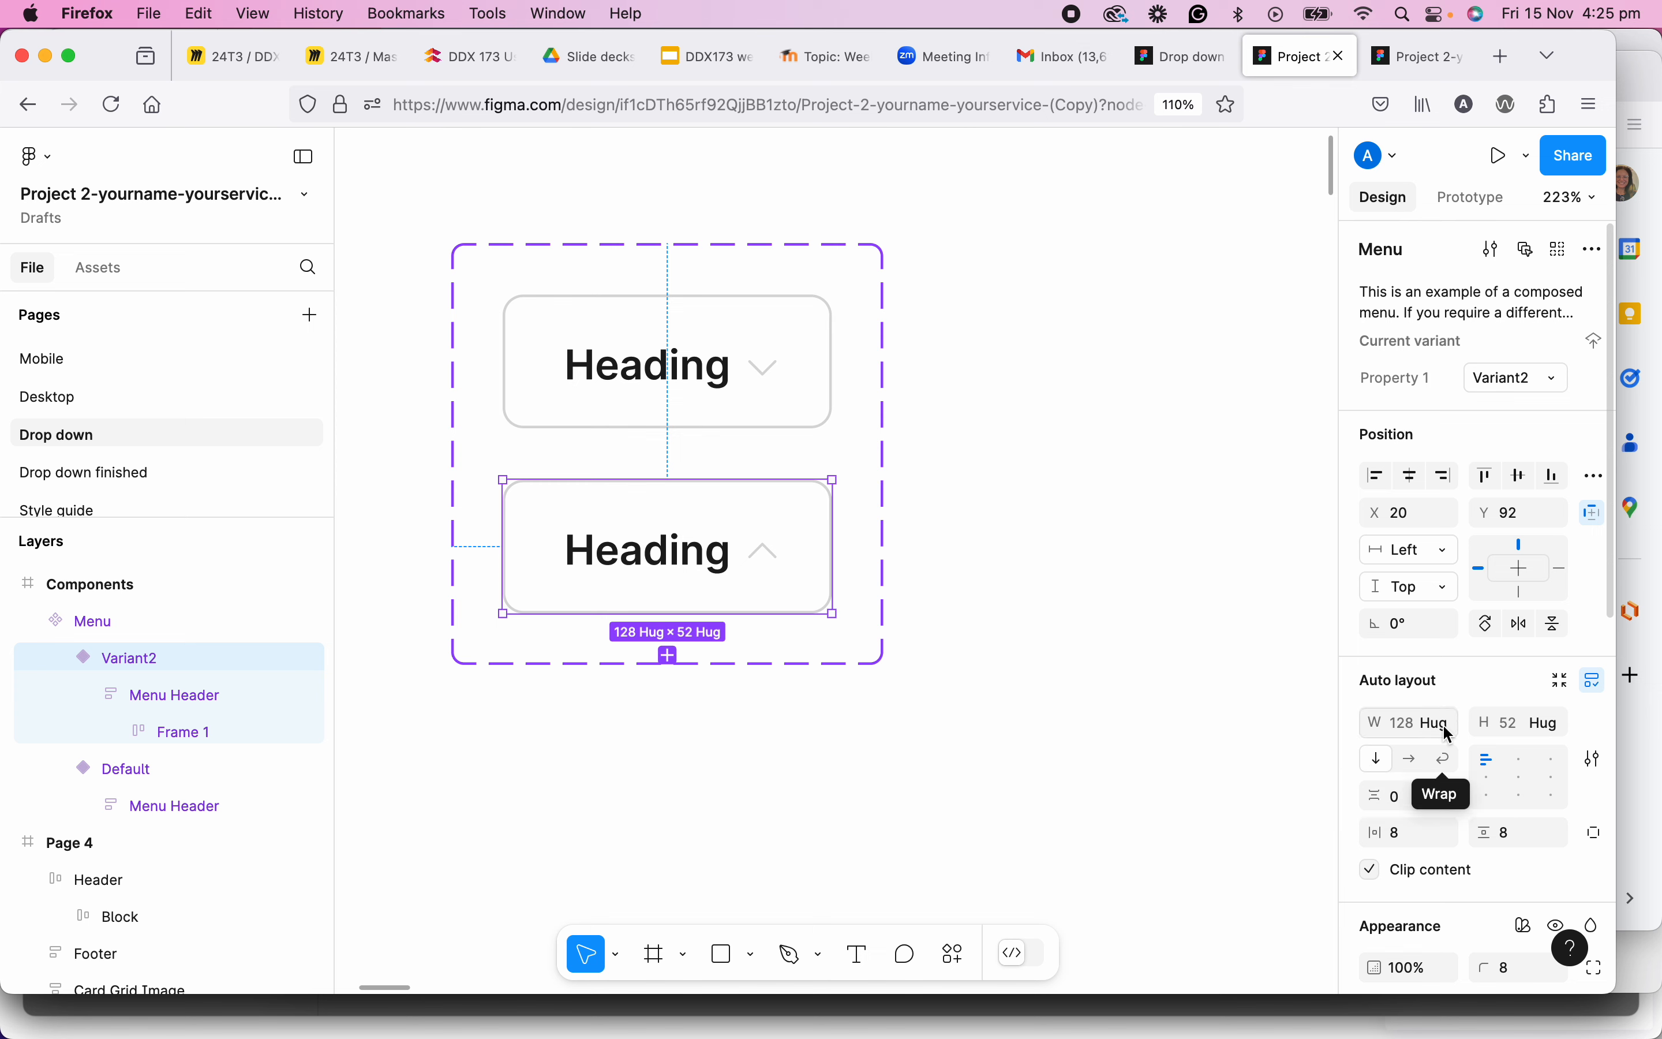
scroll(1459, 714, down, 1)
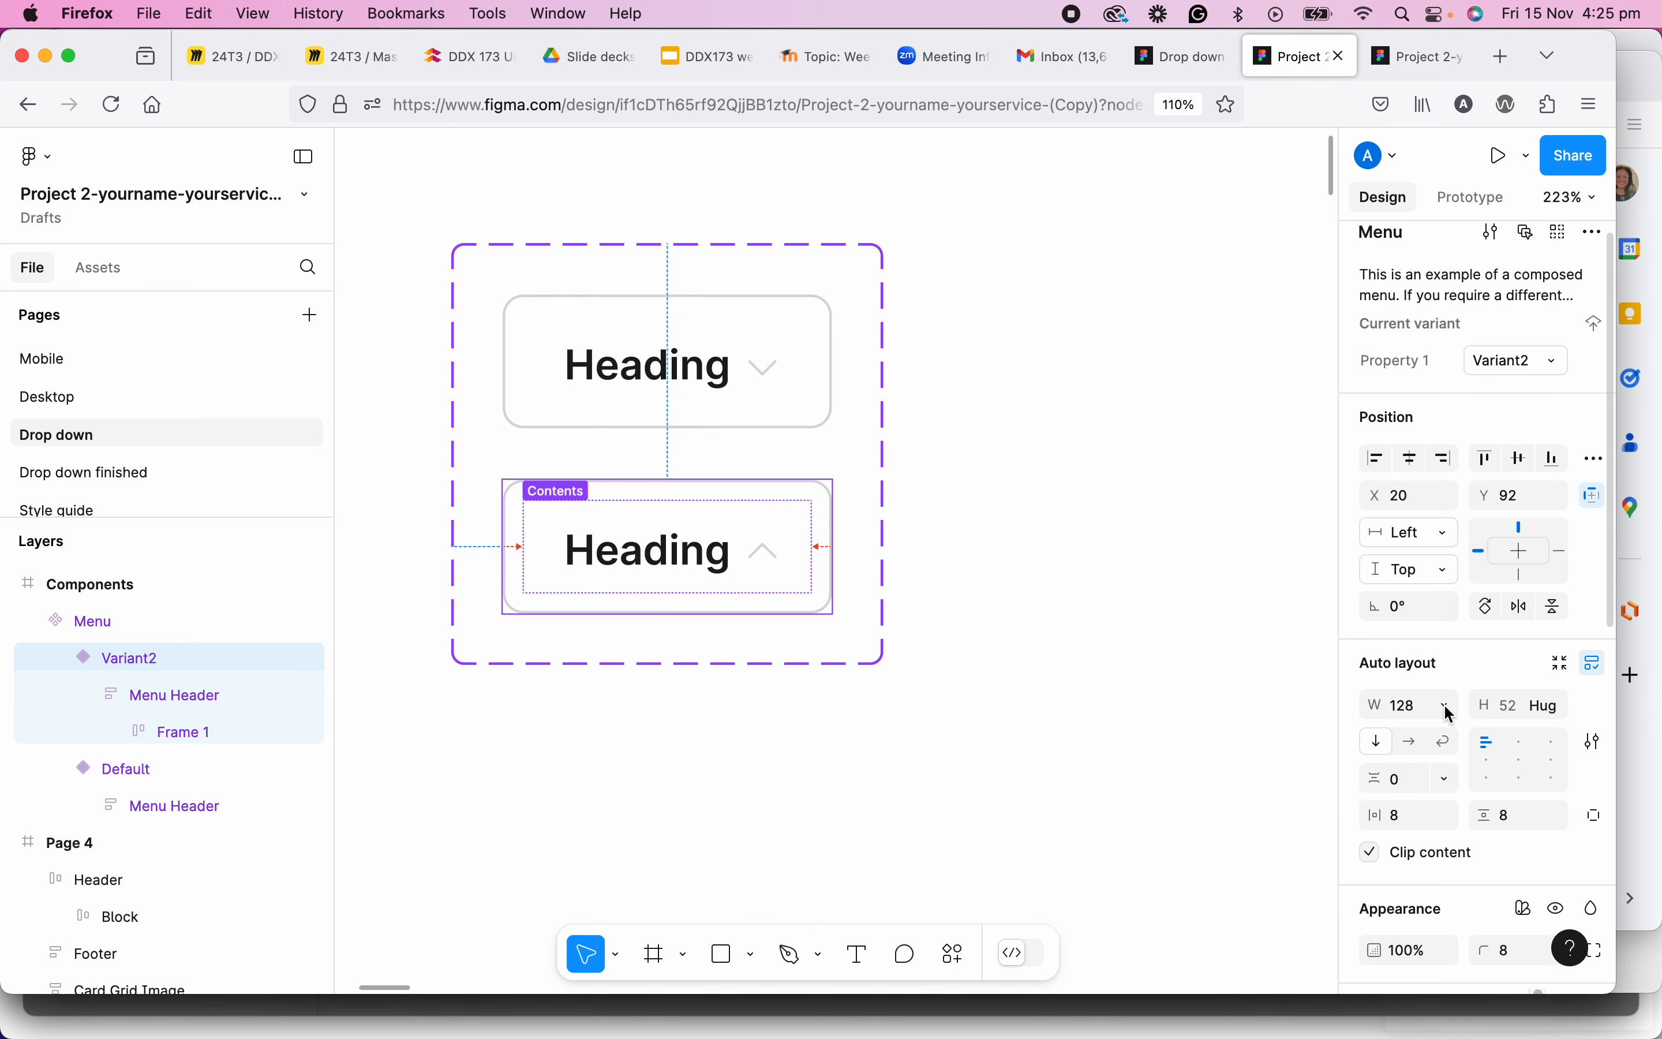
click(1452, 709)
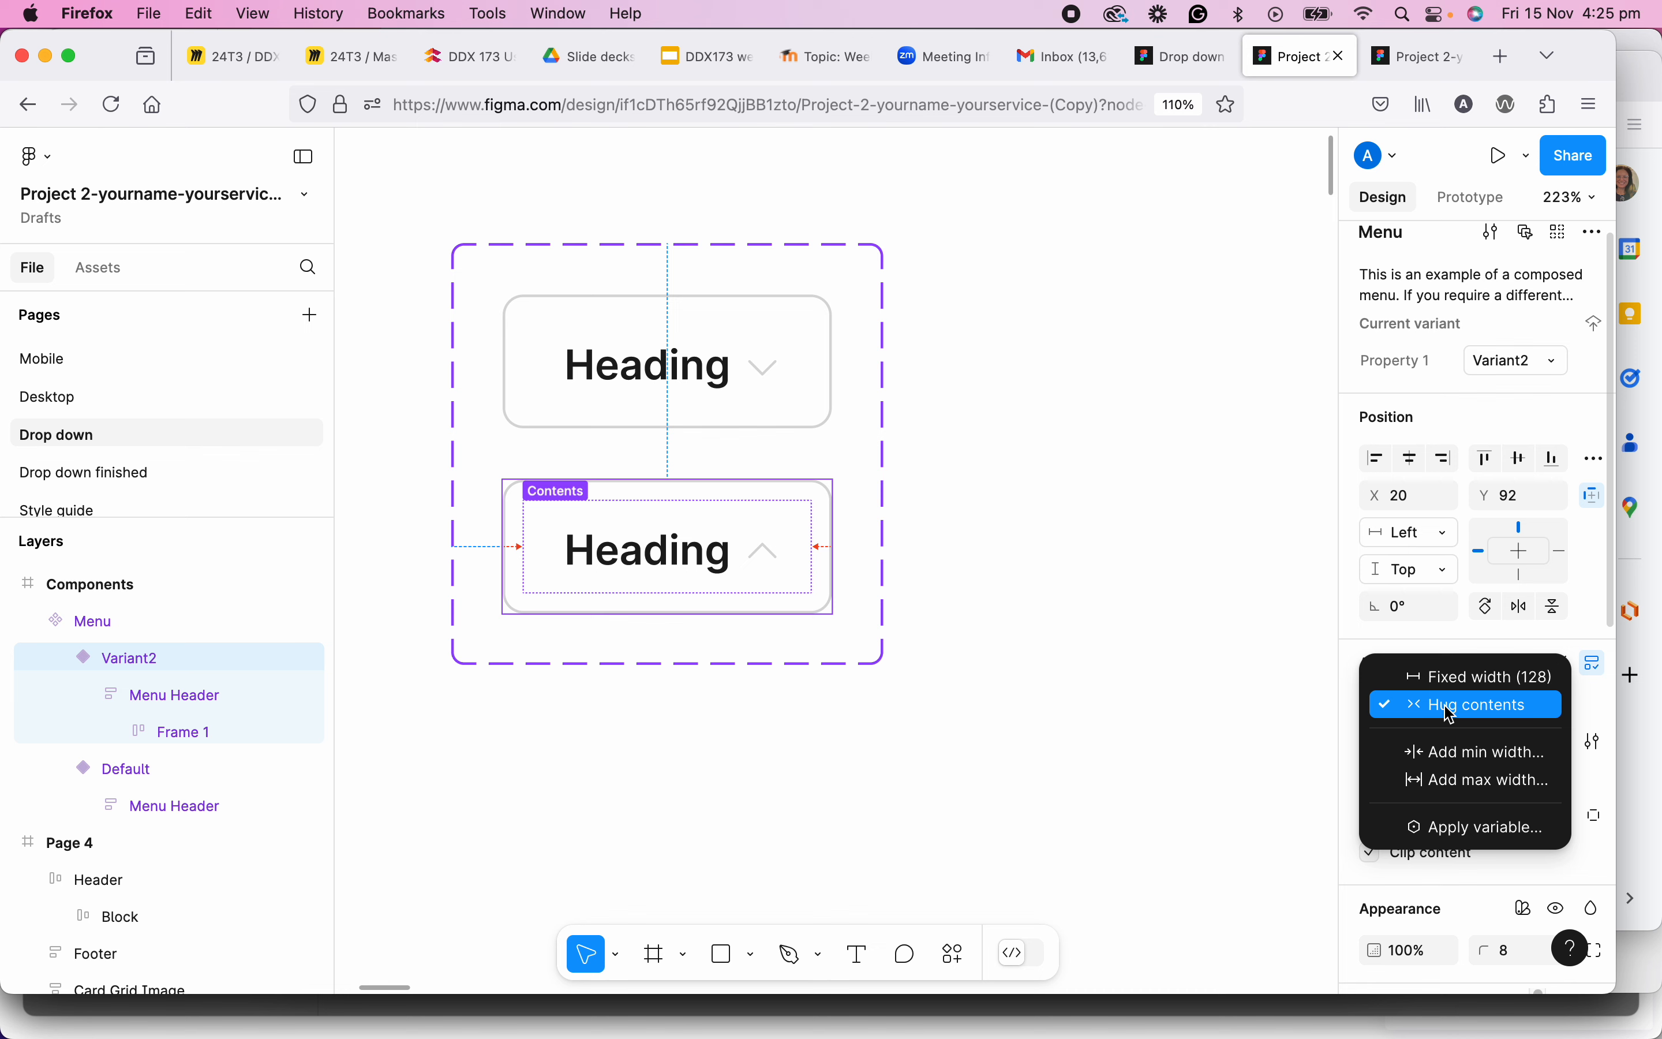
click(1451, 713)
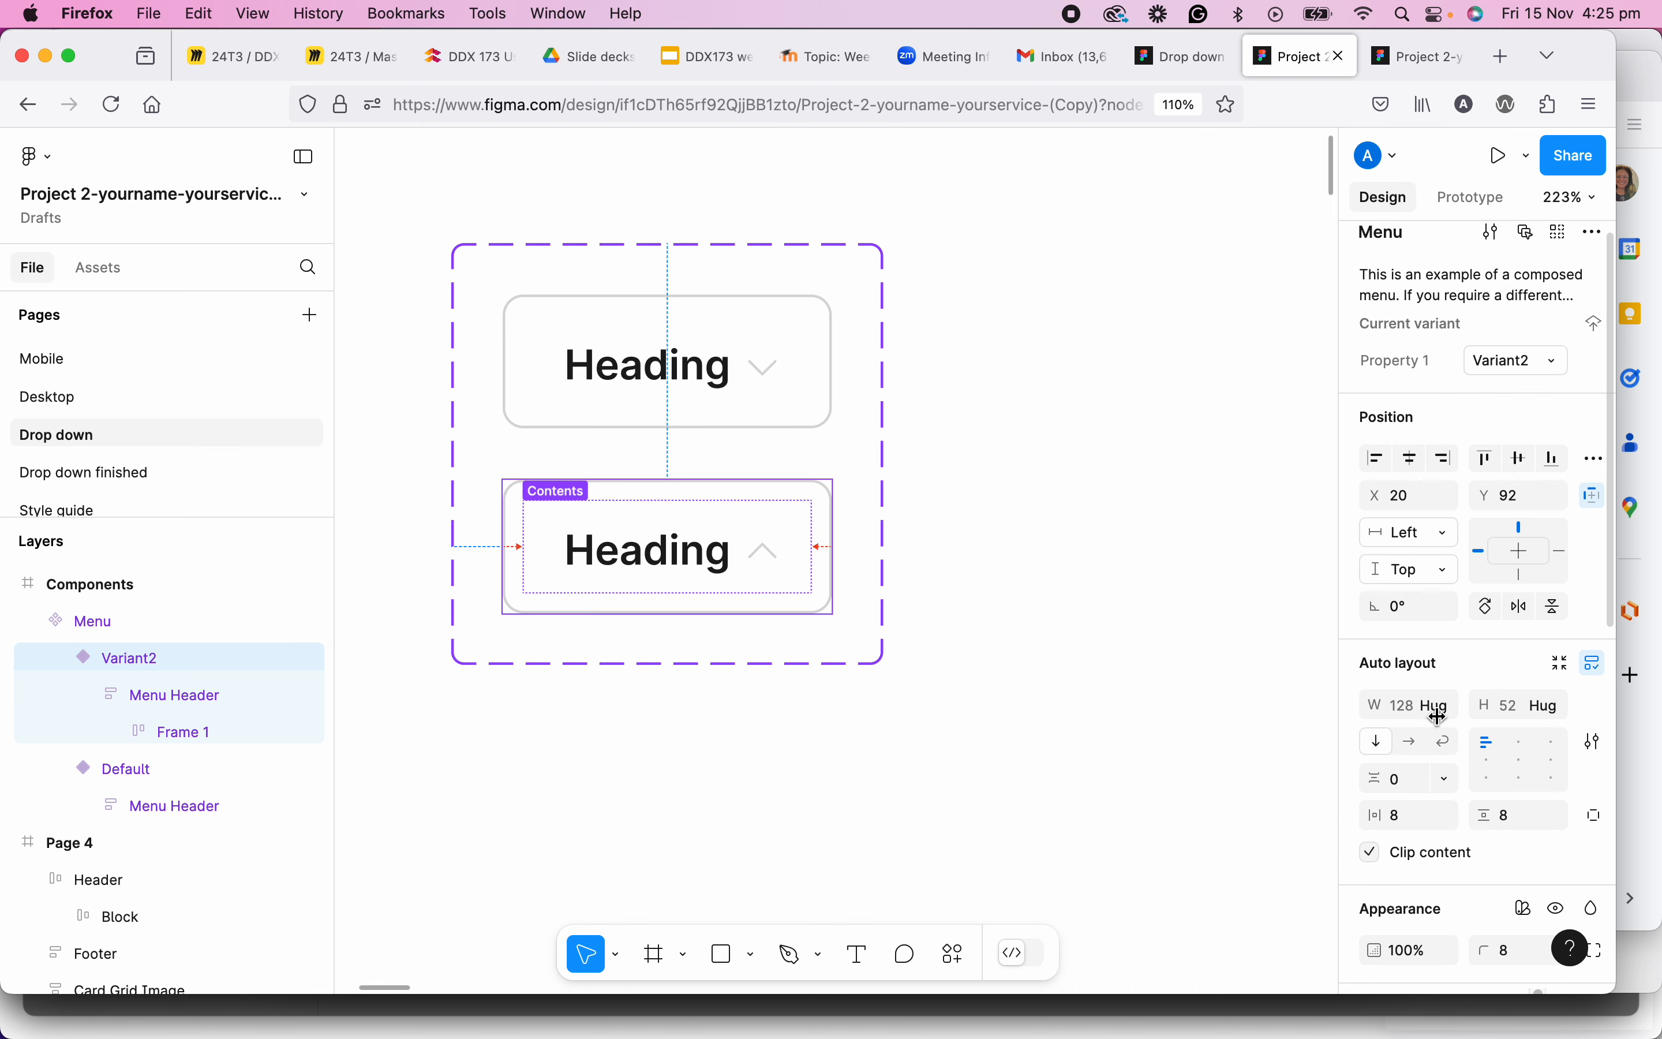
click(1571, 713)
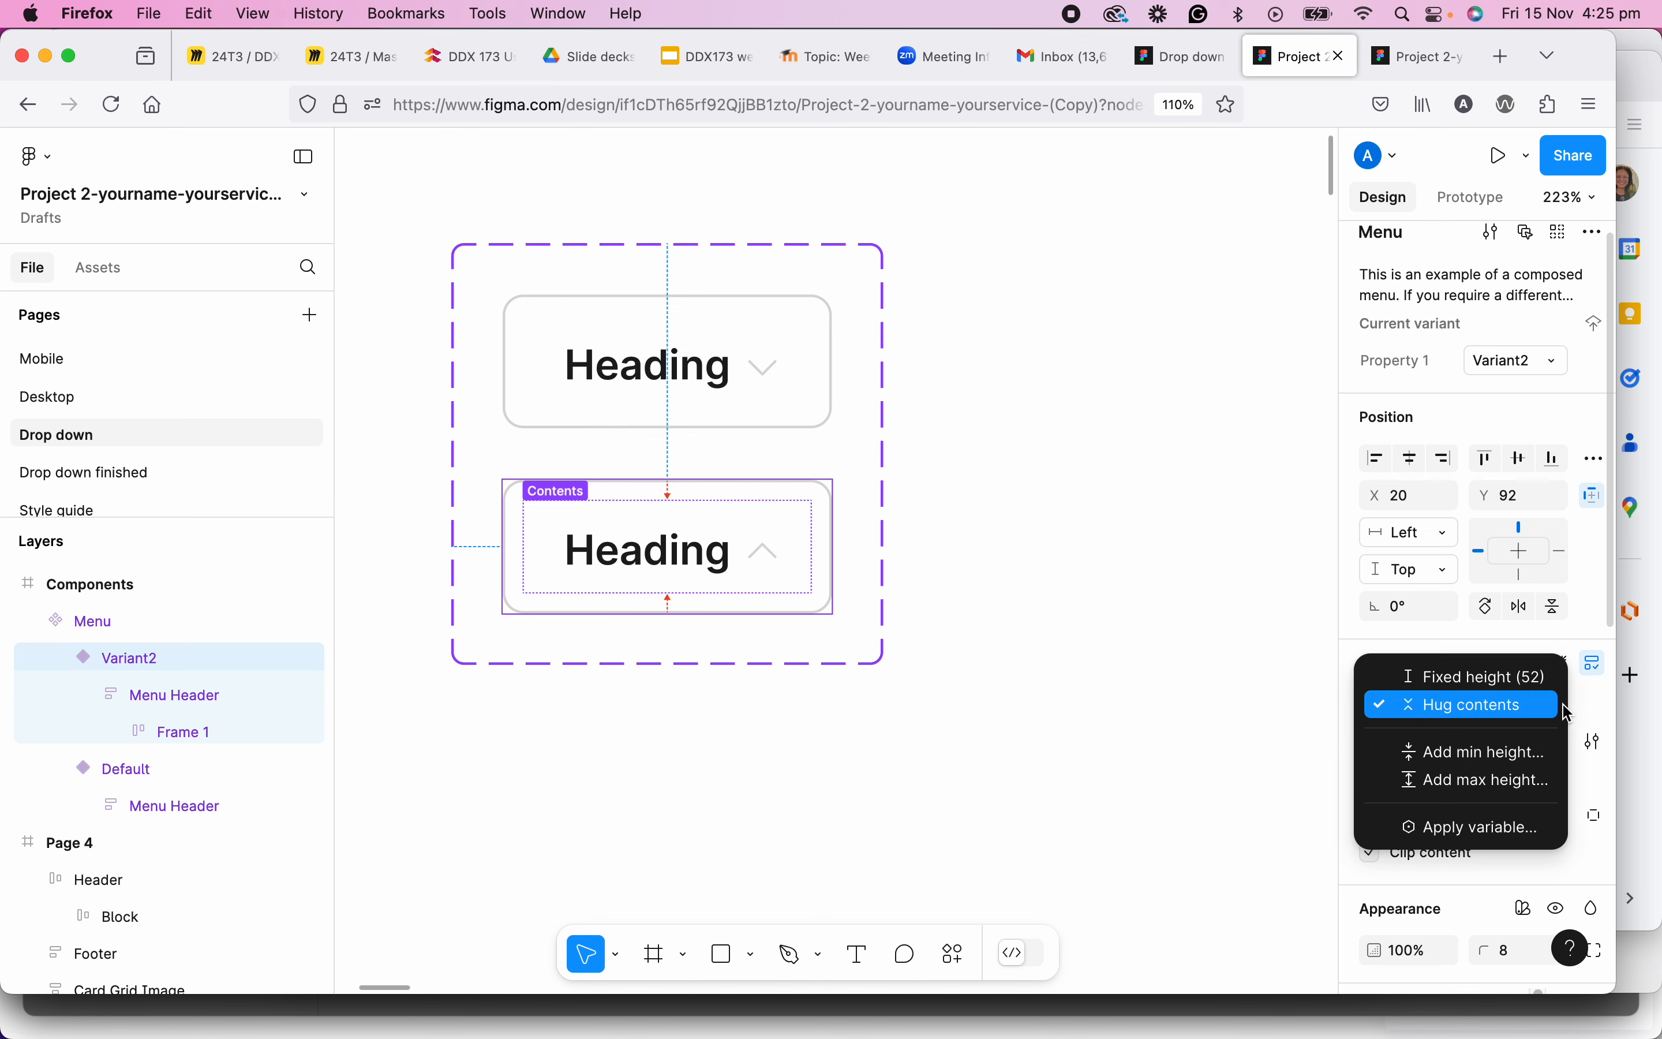
click(1521, 704)
Duplicate the Menu Header row inside the second variant and delete the arrow icon from the copy.
click(679, 569)
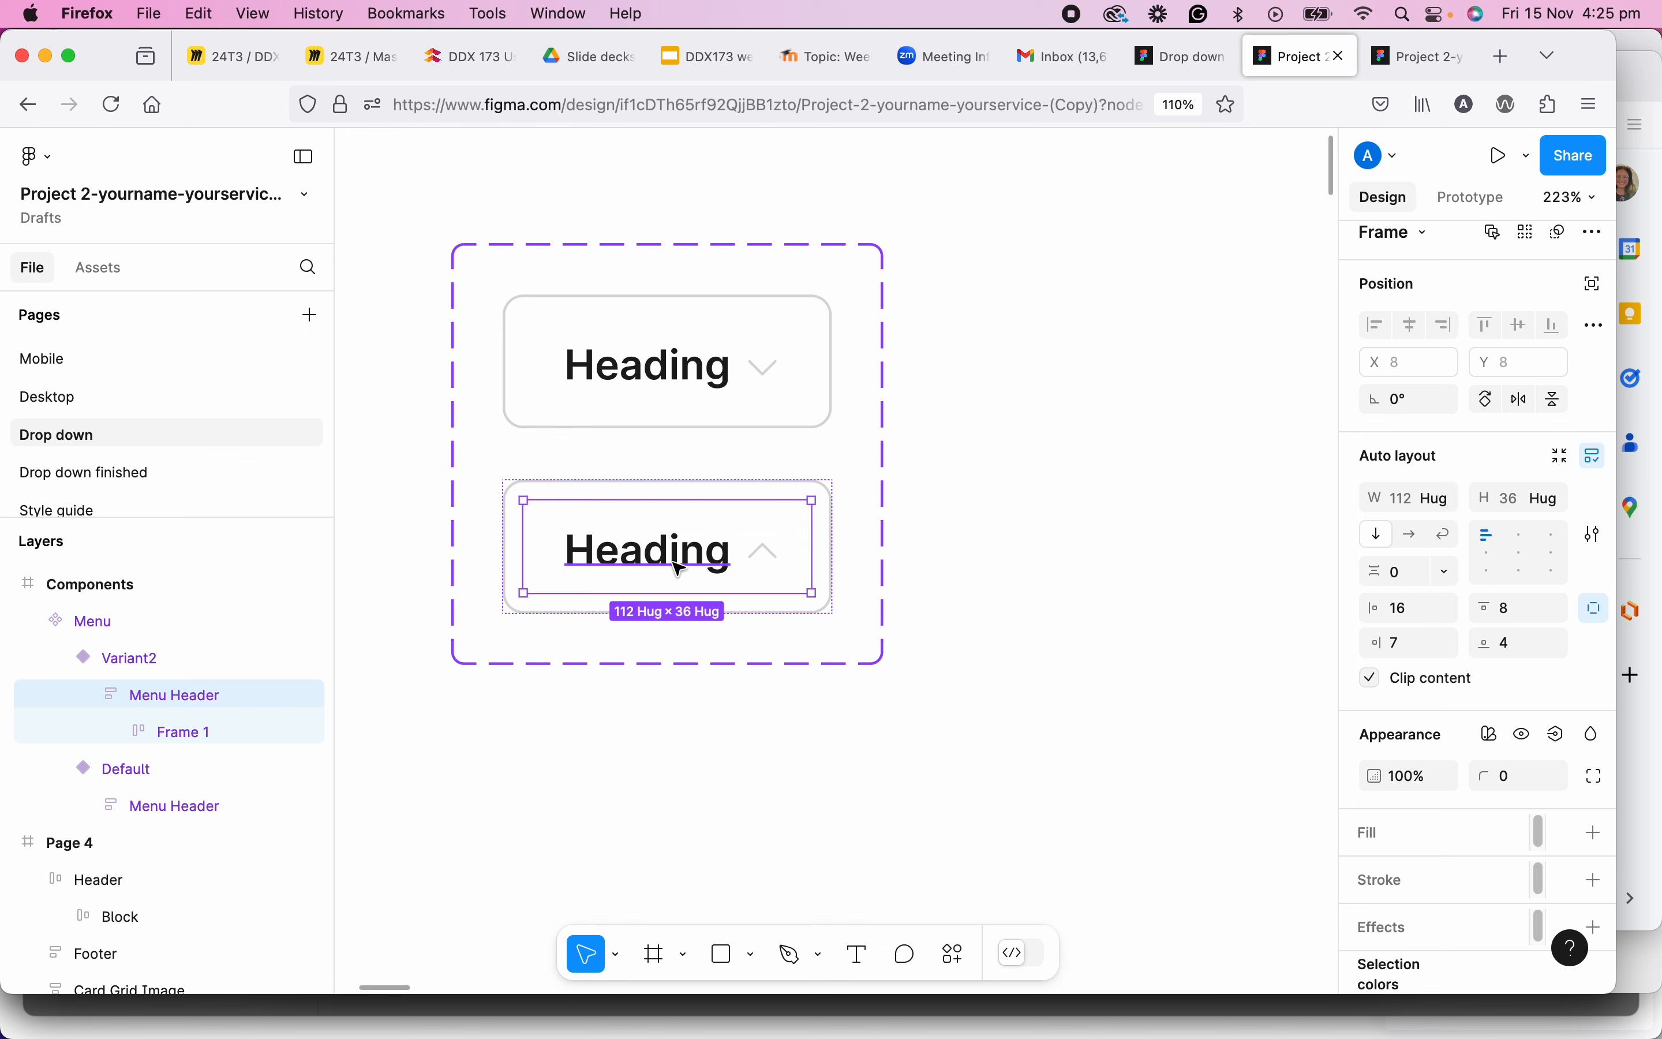
key(super+d)
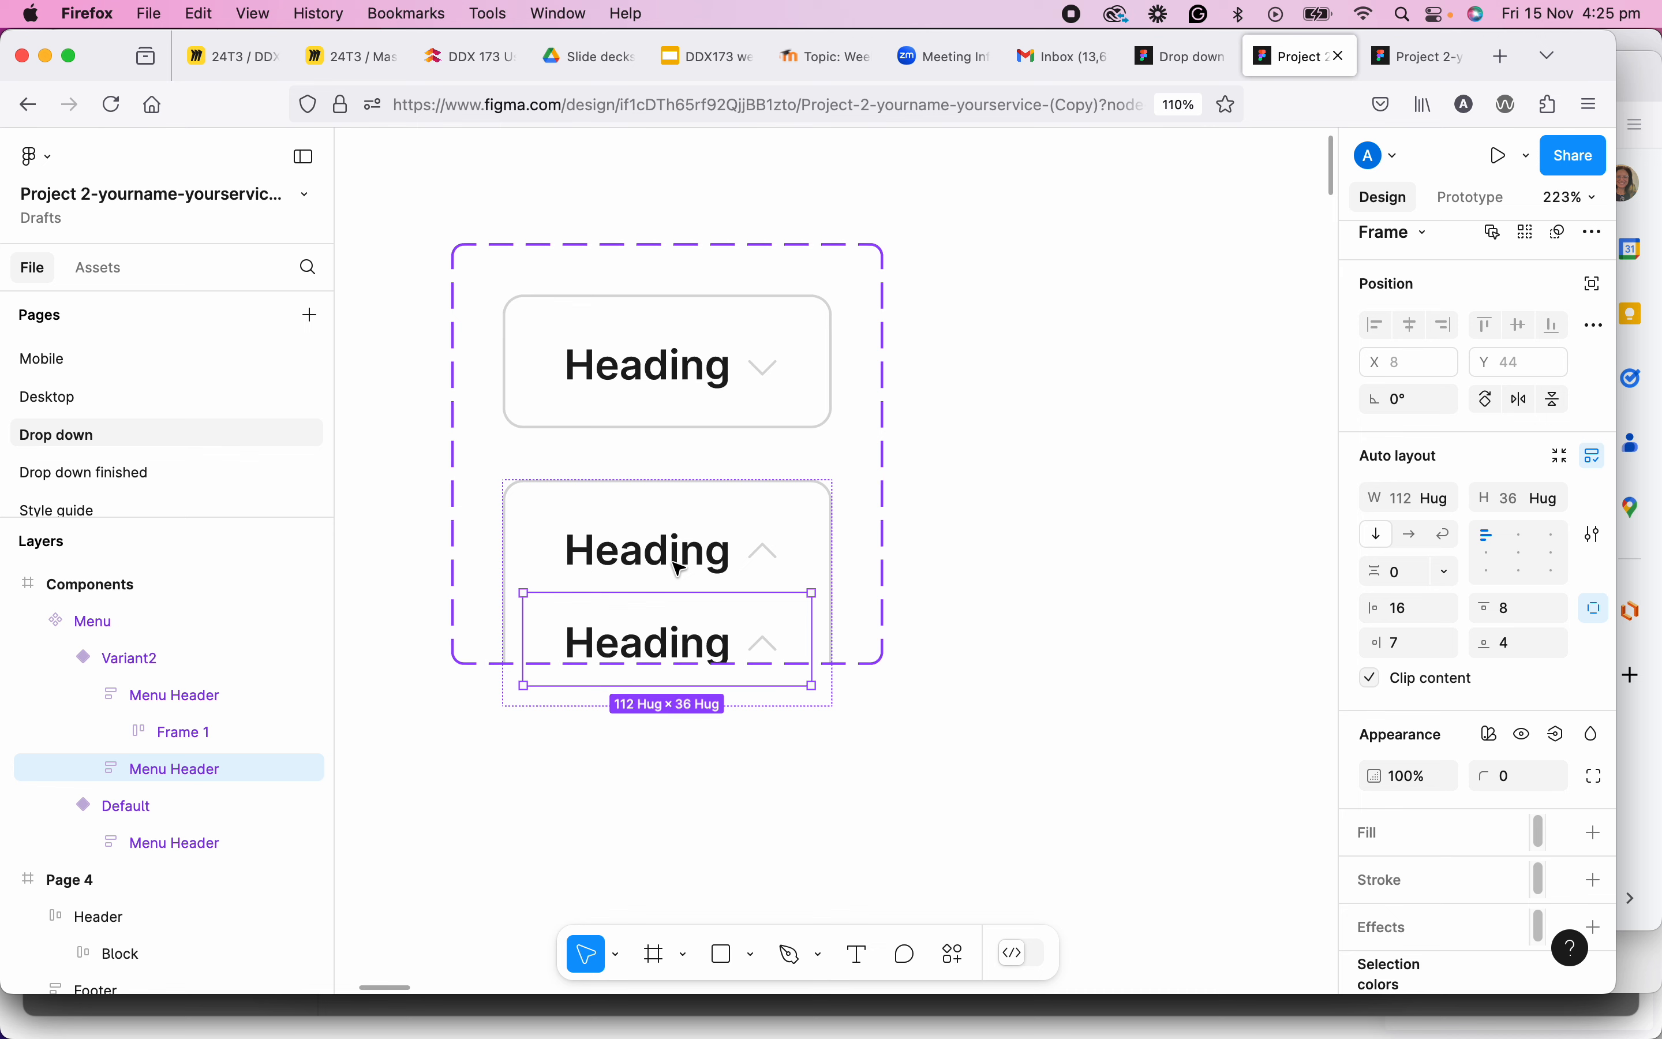
double_click(768, 648)
double_click(768, 648)
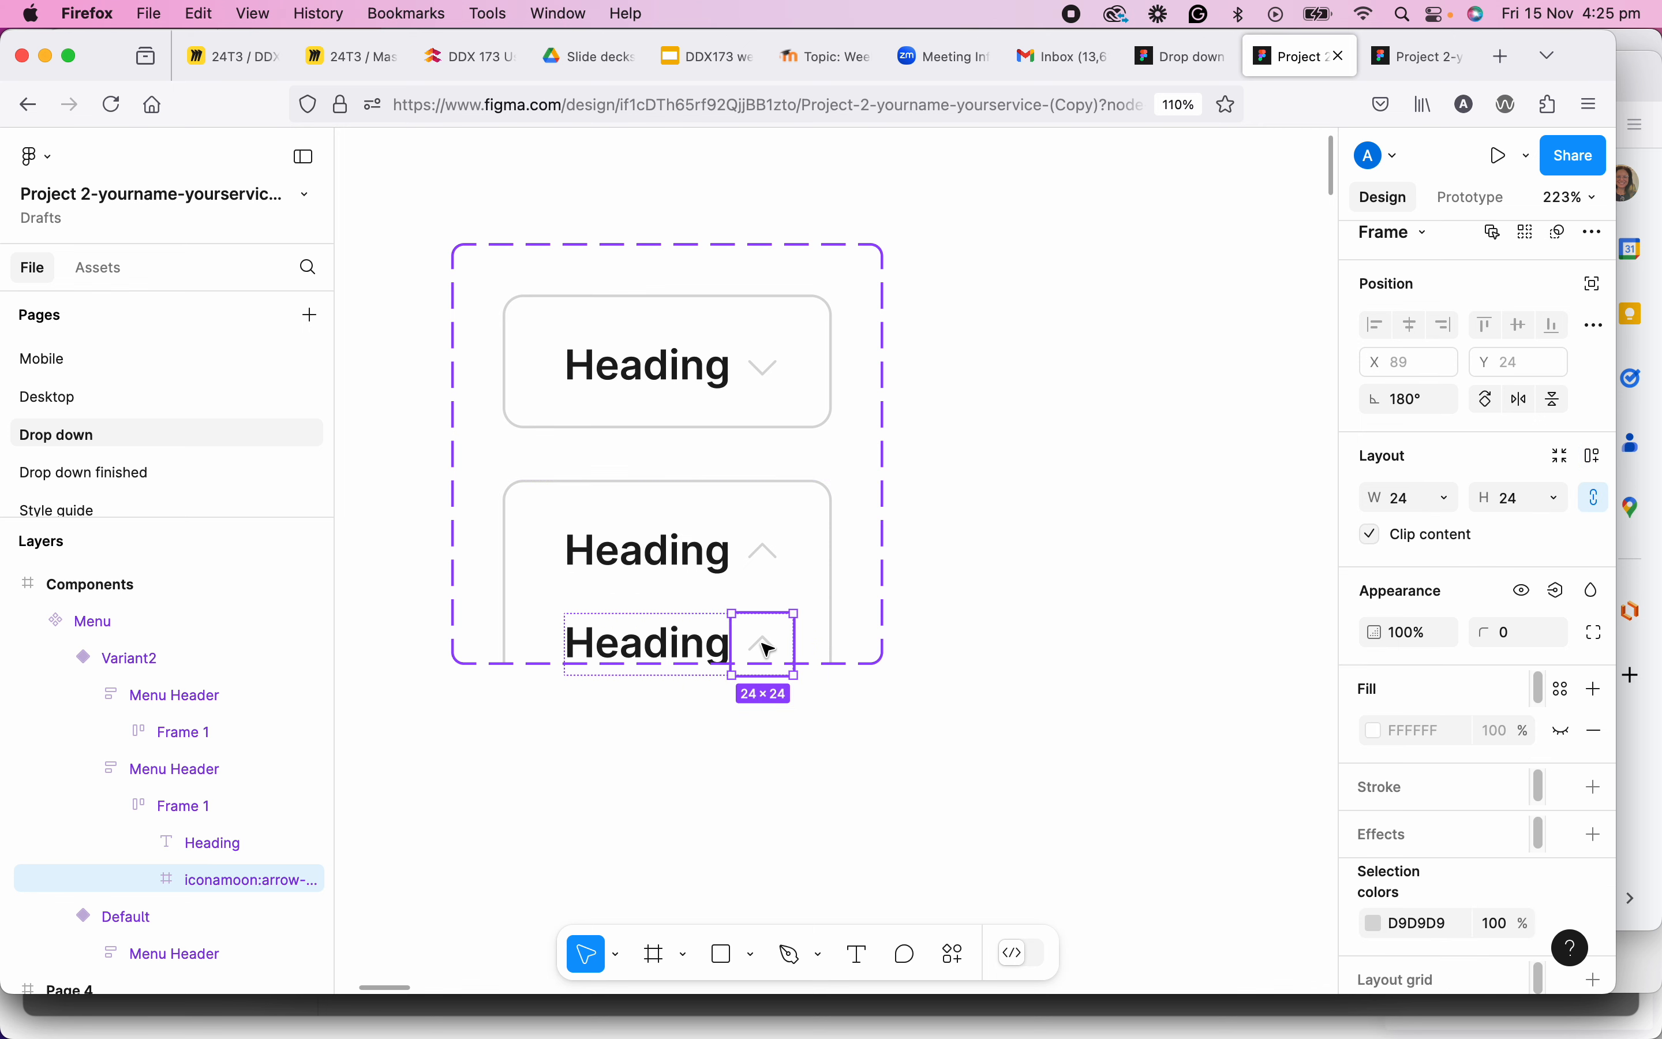
key(BackSpace)
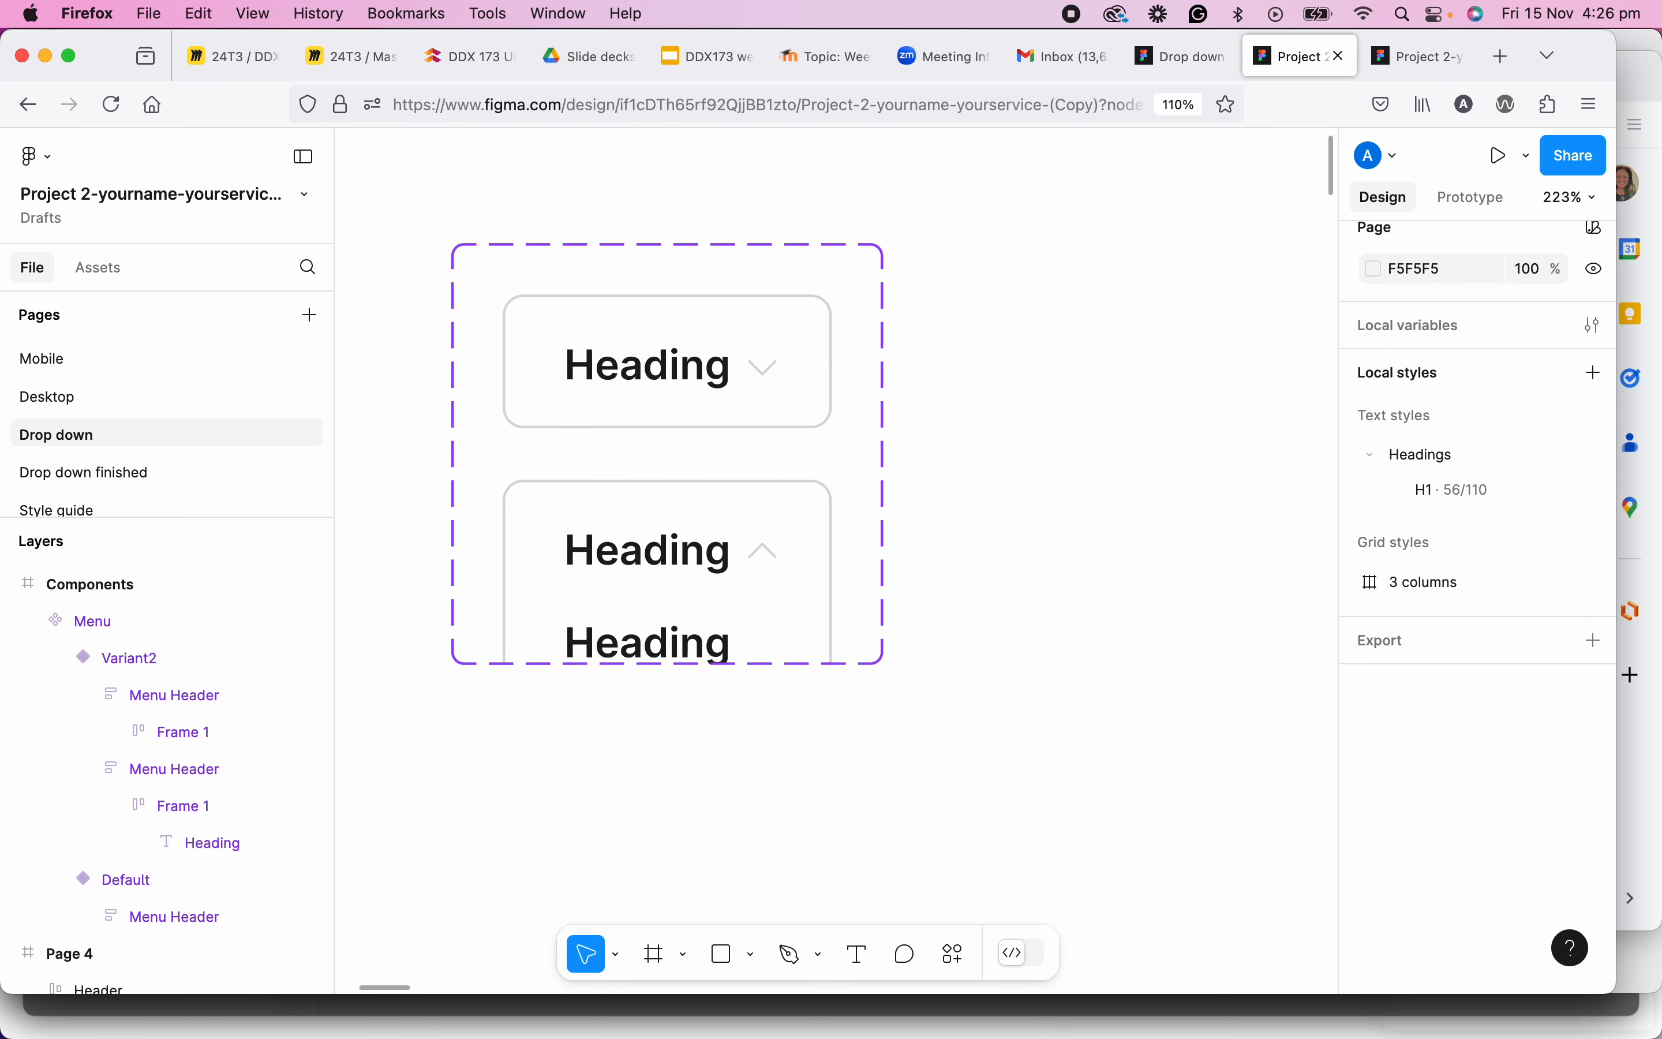
Extend the Menu component set downwards to a height of about 314 so the second variant fits inside.
click(469, 280)
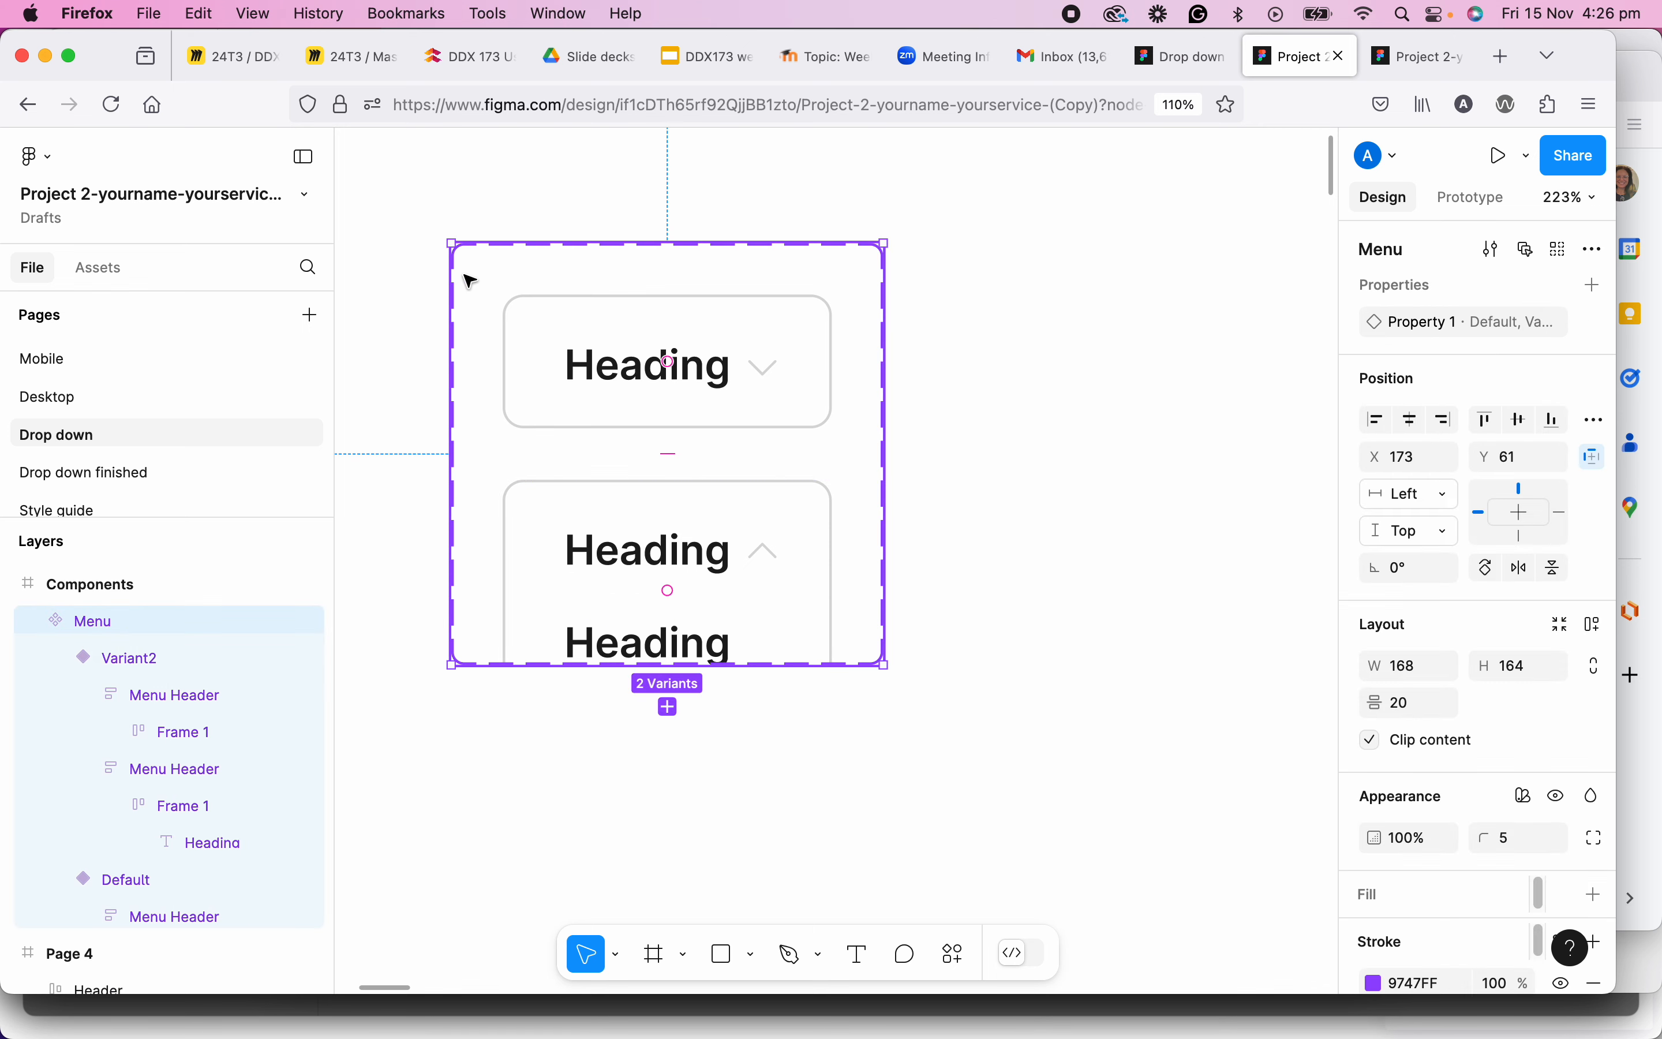
scroll(671, 660, down, 2)
scroll(671, 665, down, 5)
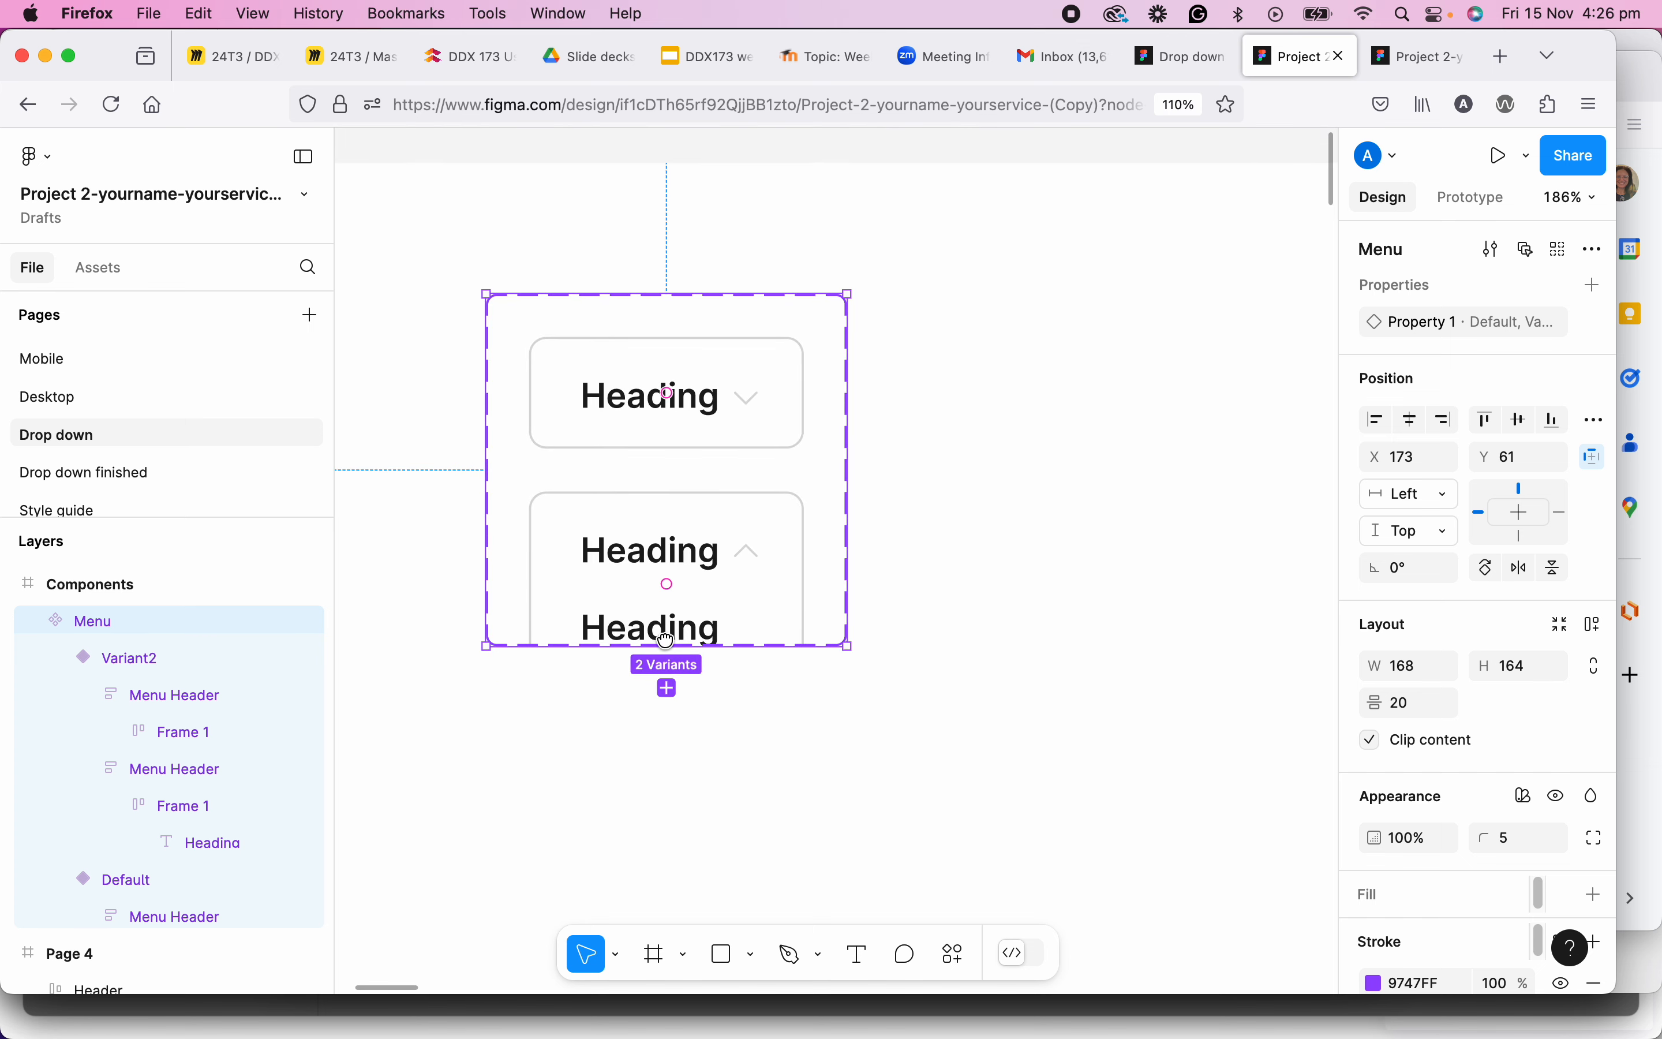
drag(660, 519, 644, 847)
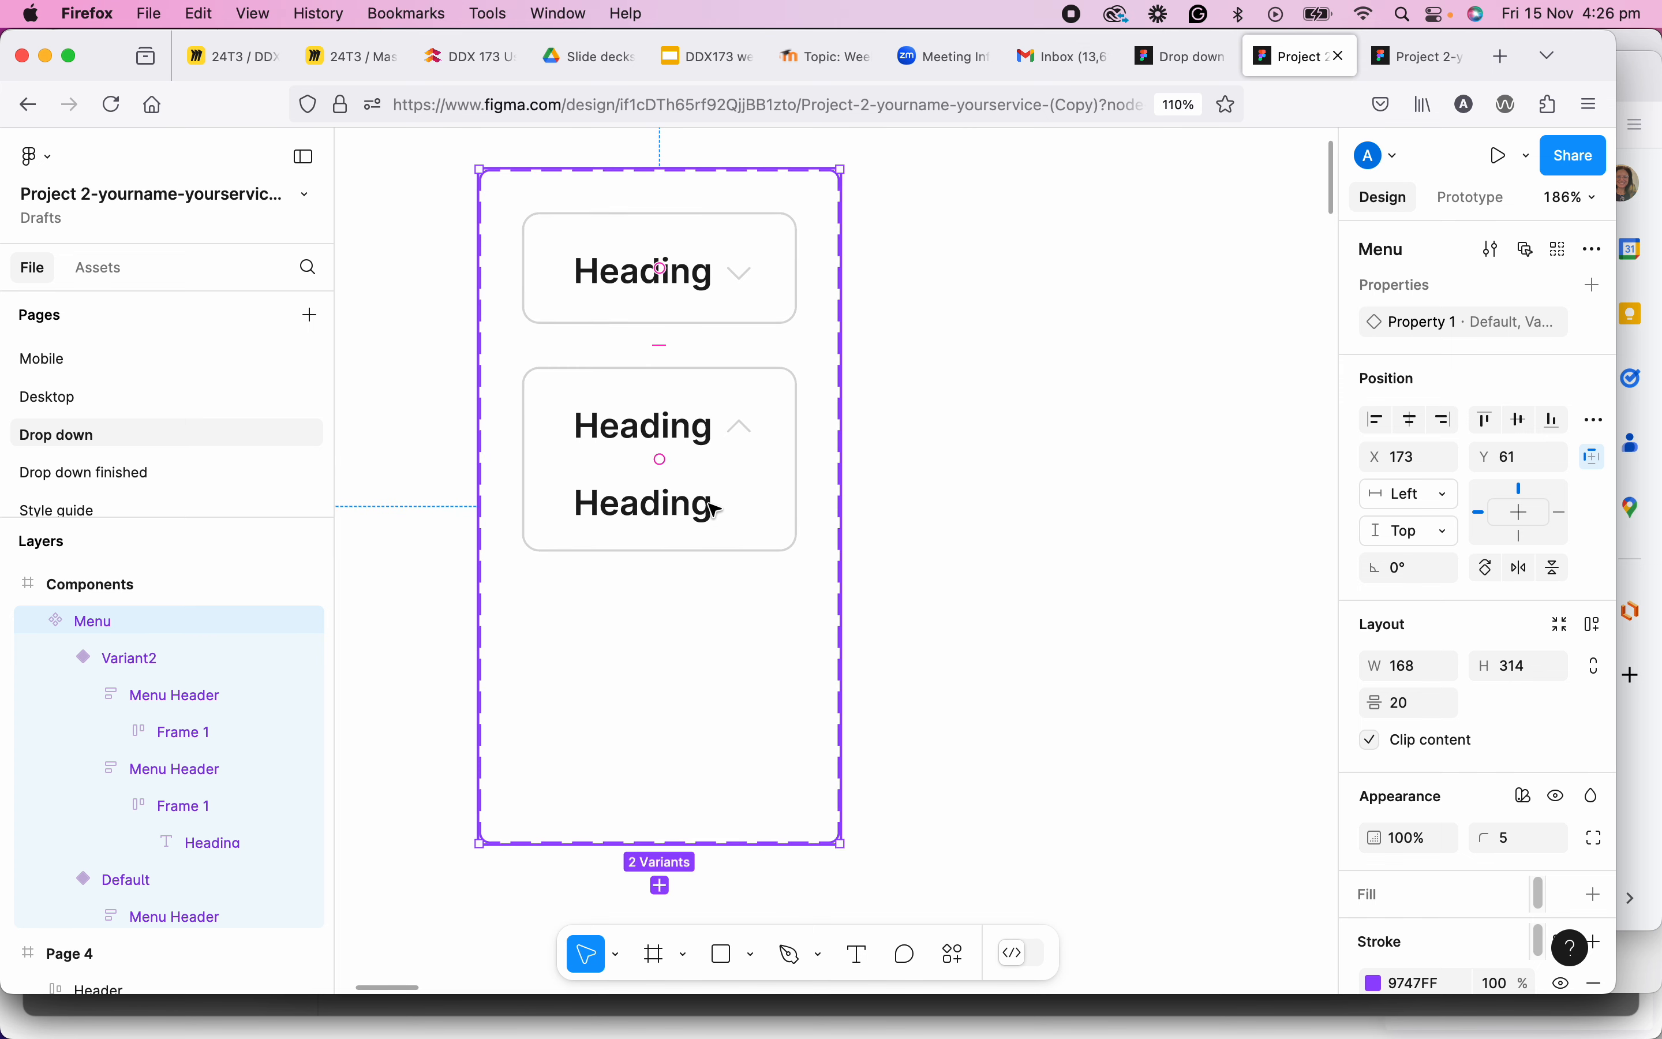
Change the text of the duplicated row in the second variant to "Page 1".
scroll(705, 475, up, 3)
scroll(687, 473, down, 2)
scroll(671, 472, up, 2)
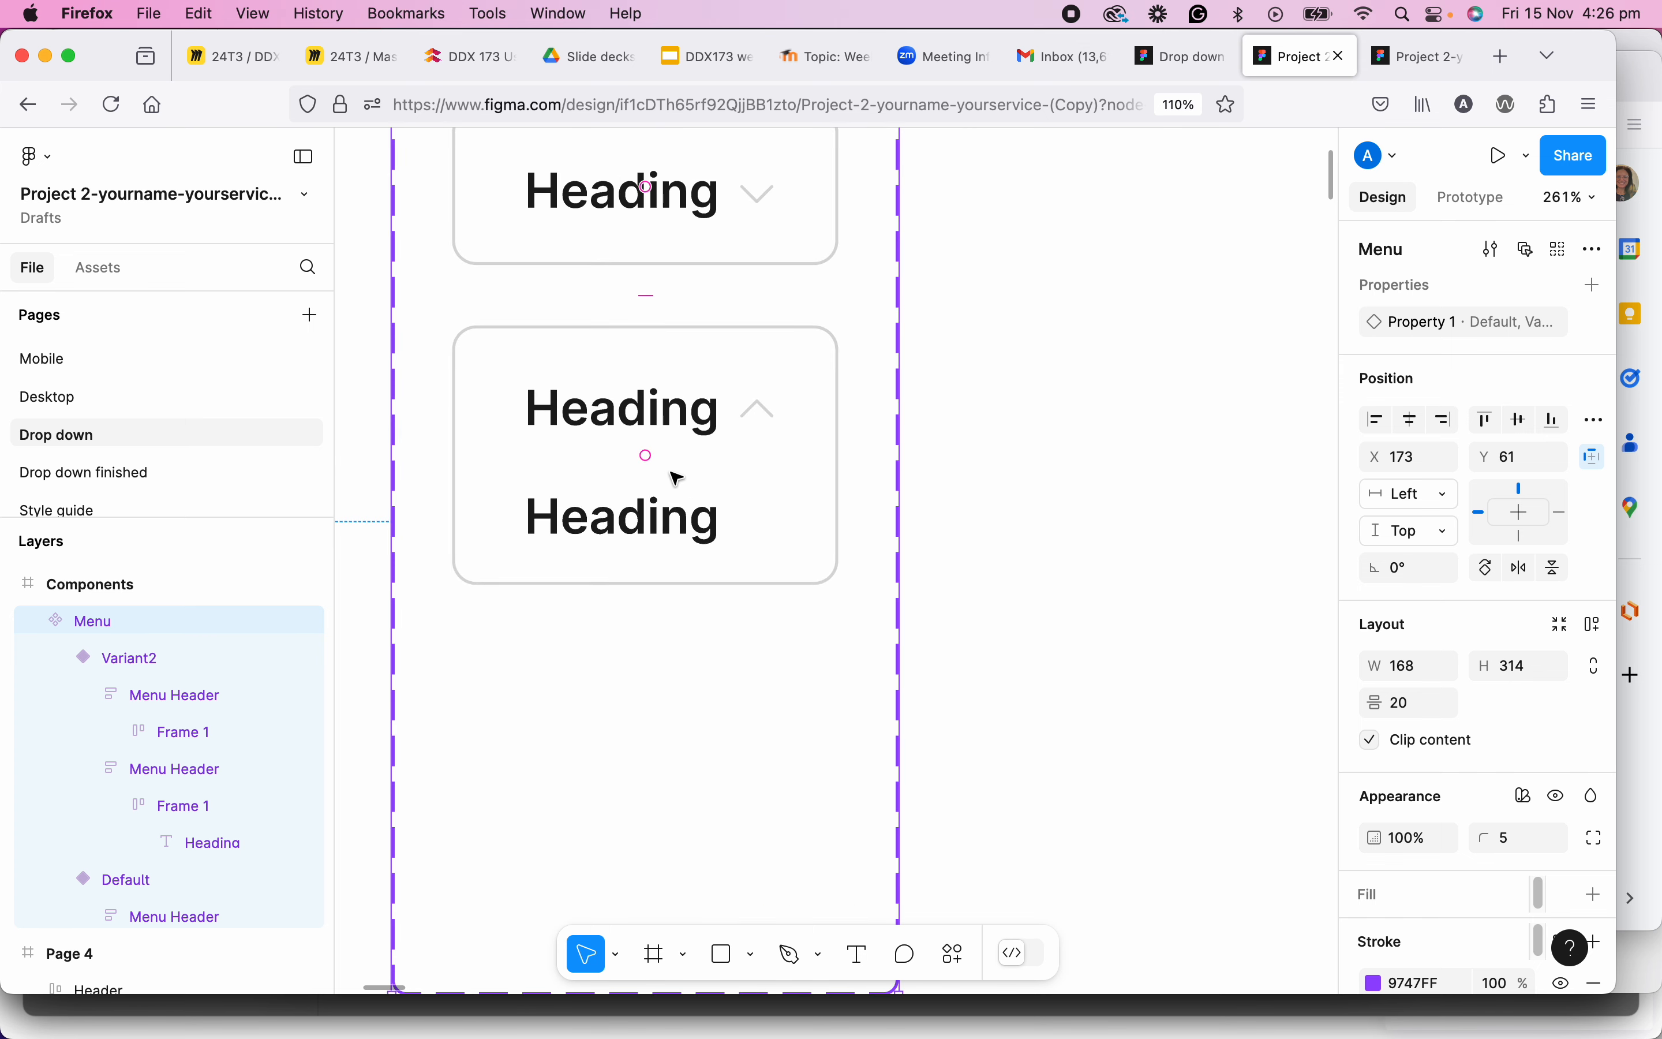
scroll(670, 470, up, 1)
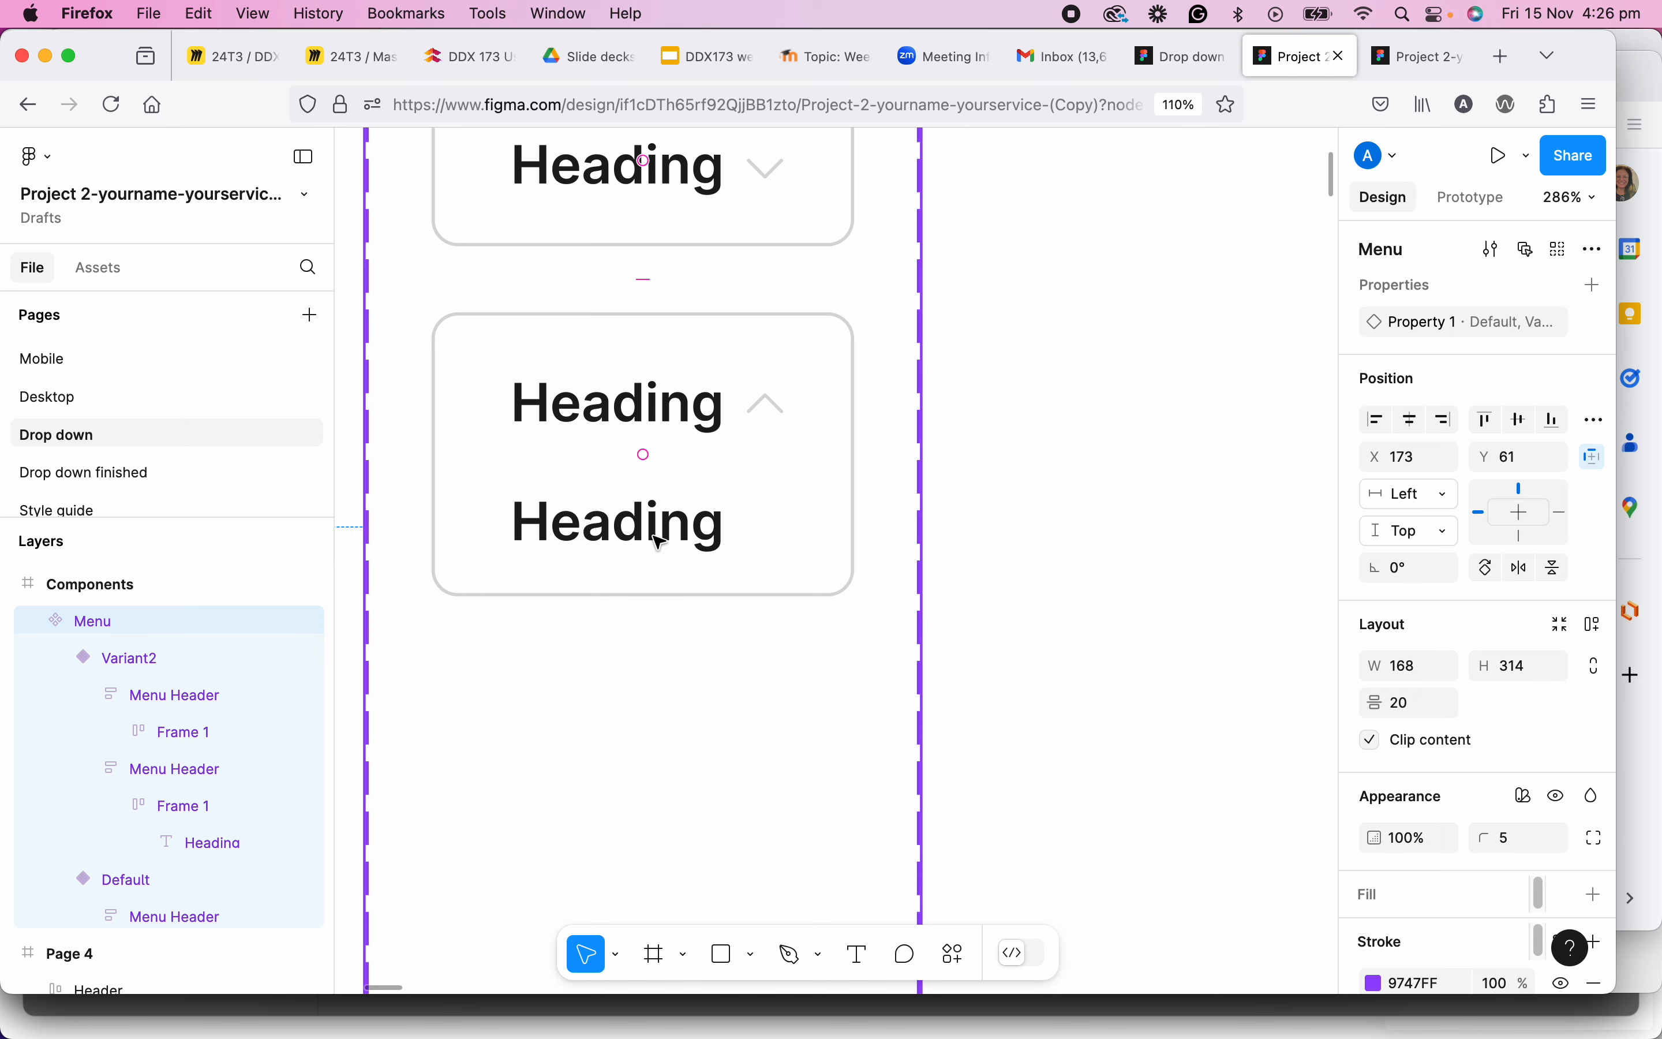
click(659, 543)
double_click(658, 541)
double_click(658, 542)
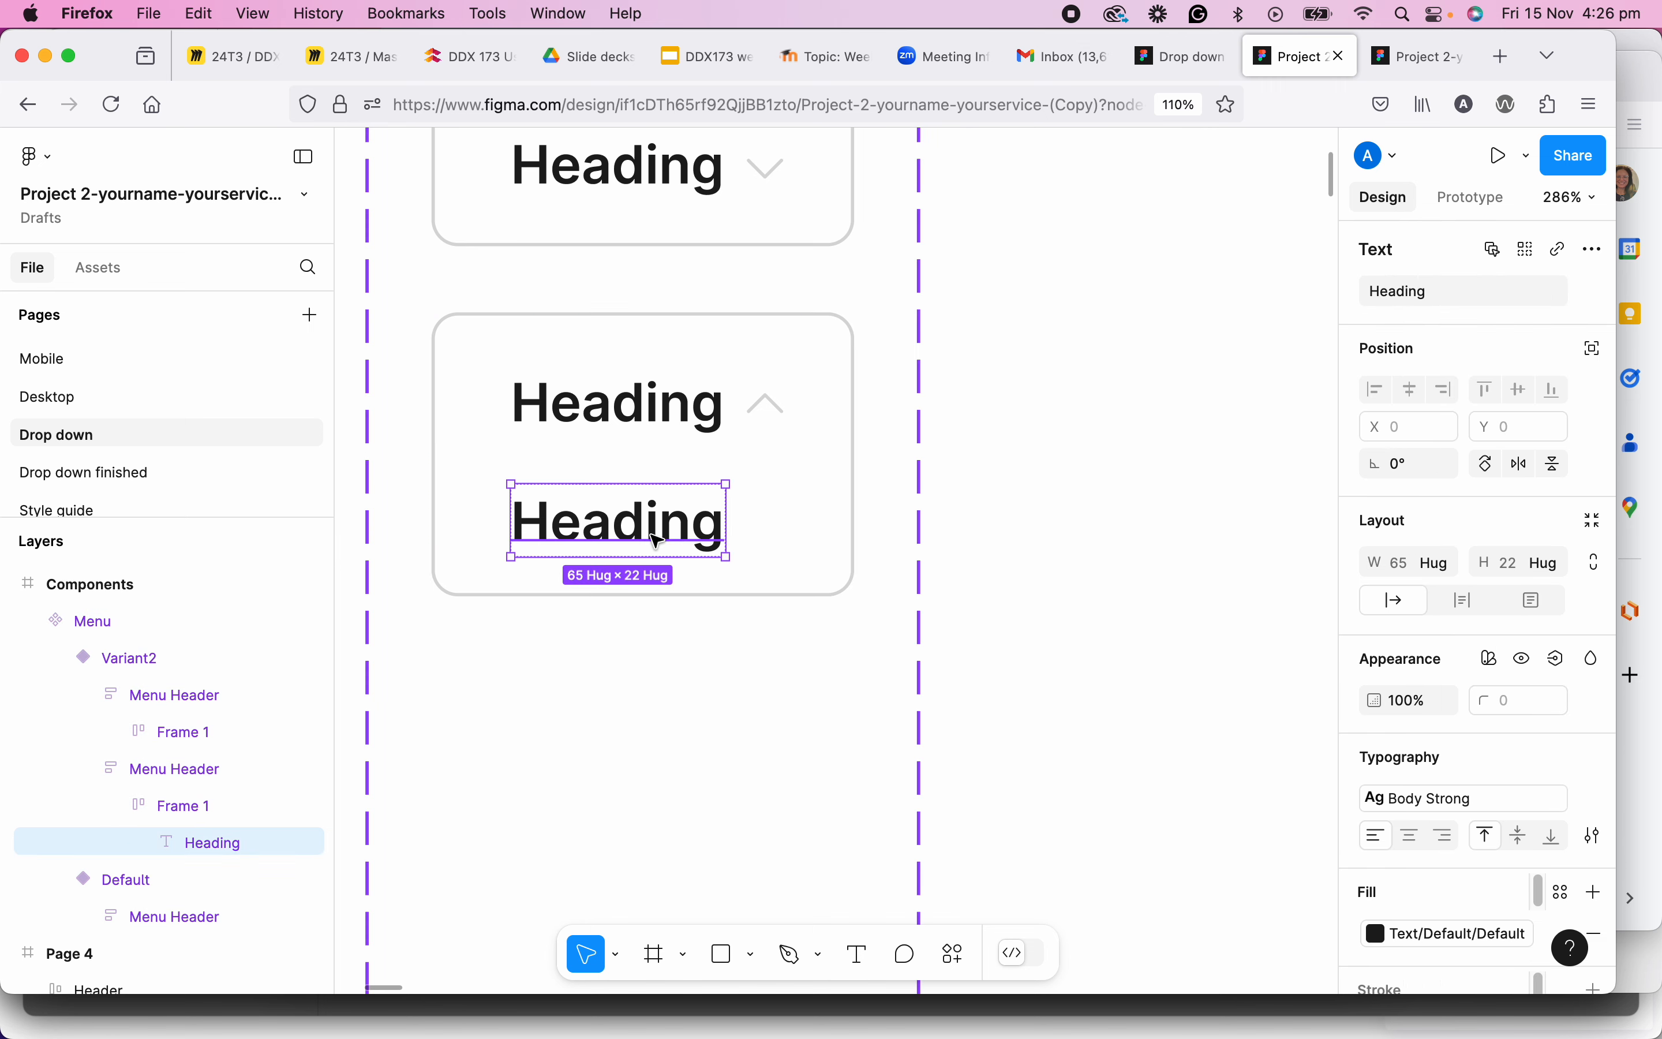
double_click(658, 541)
text(Page 1)
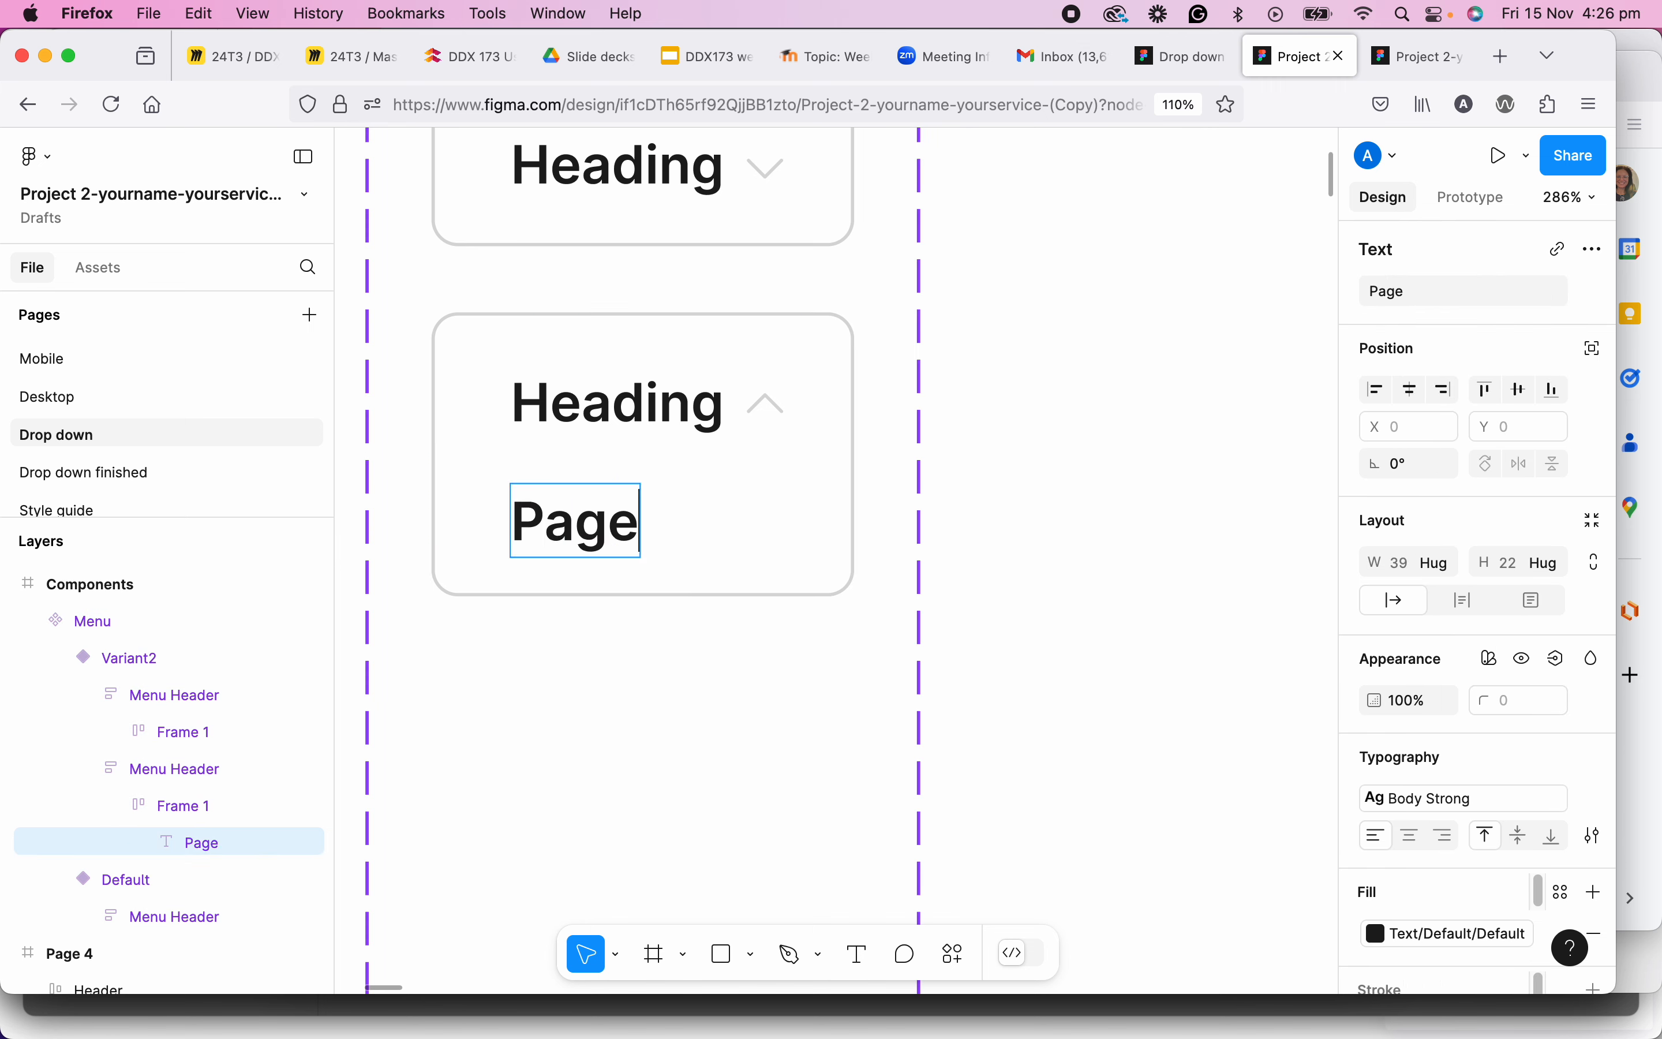
key(Escape)
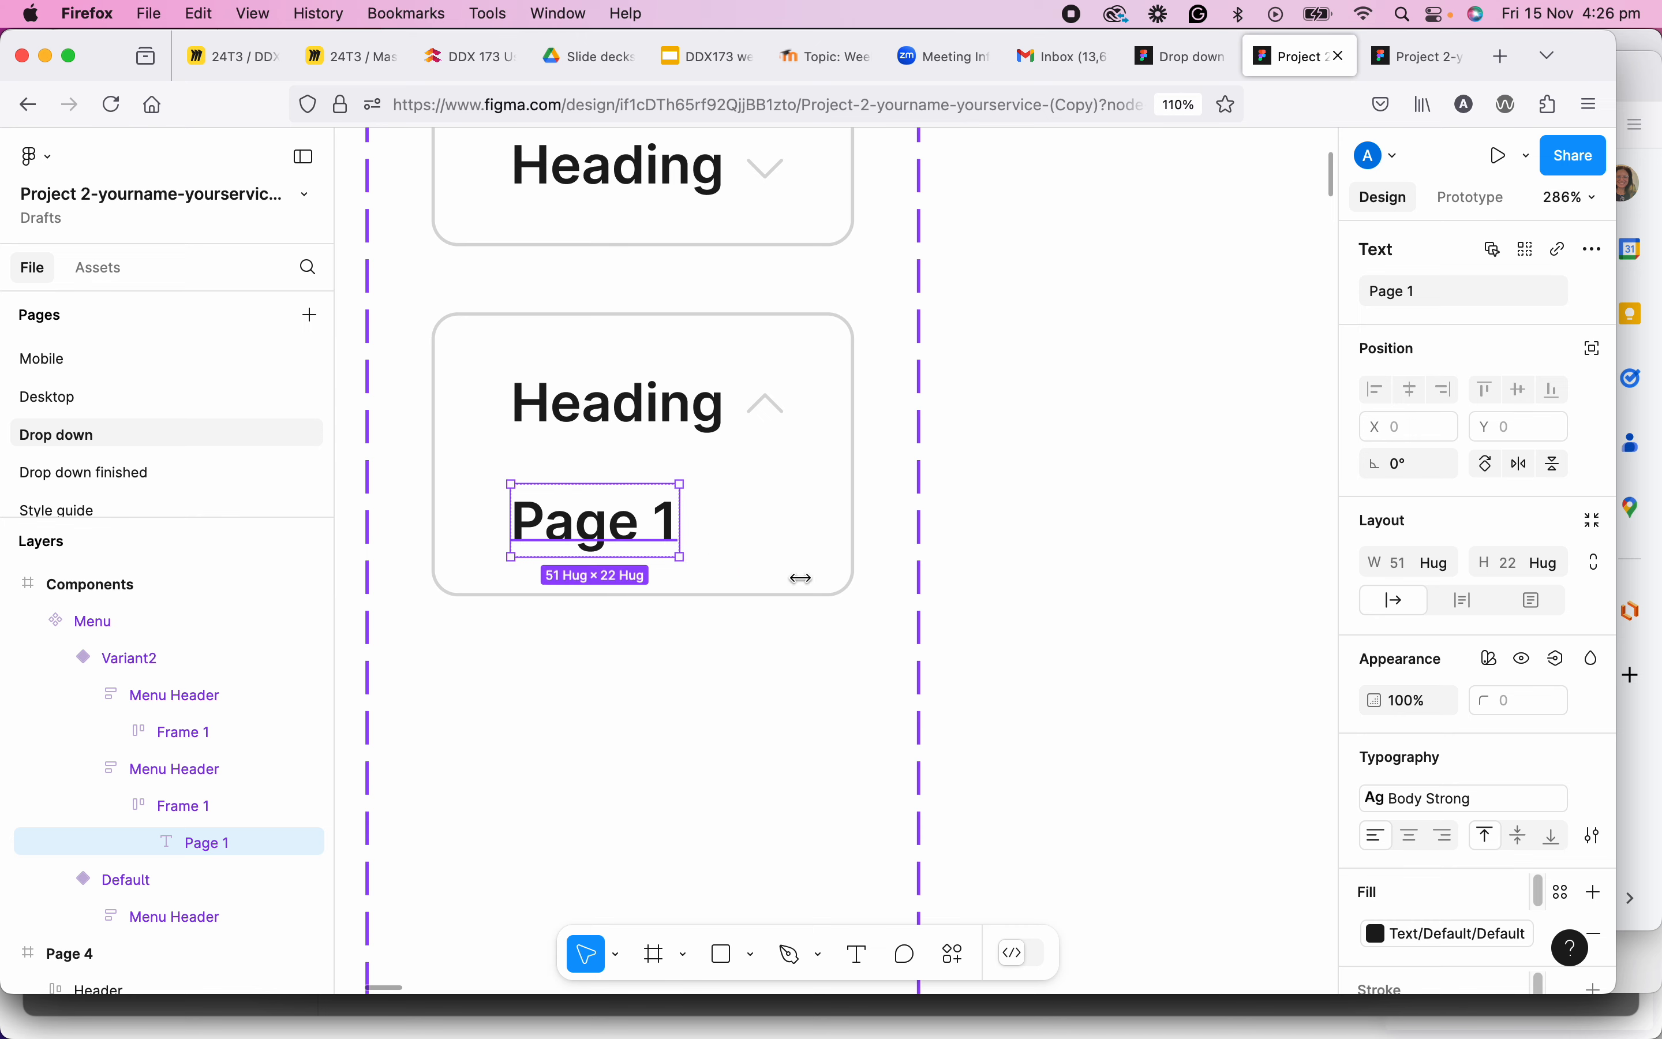
Duplicate the Page 1 row three times inside the second variant.
click(845, 583)
click(584, 545)
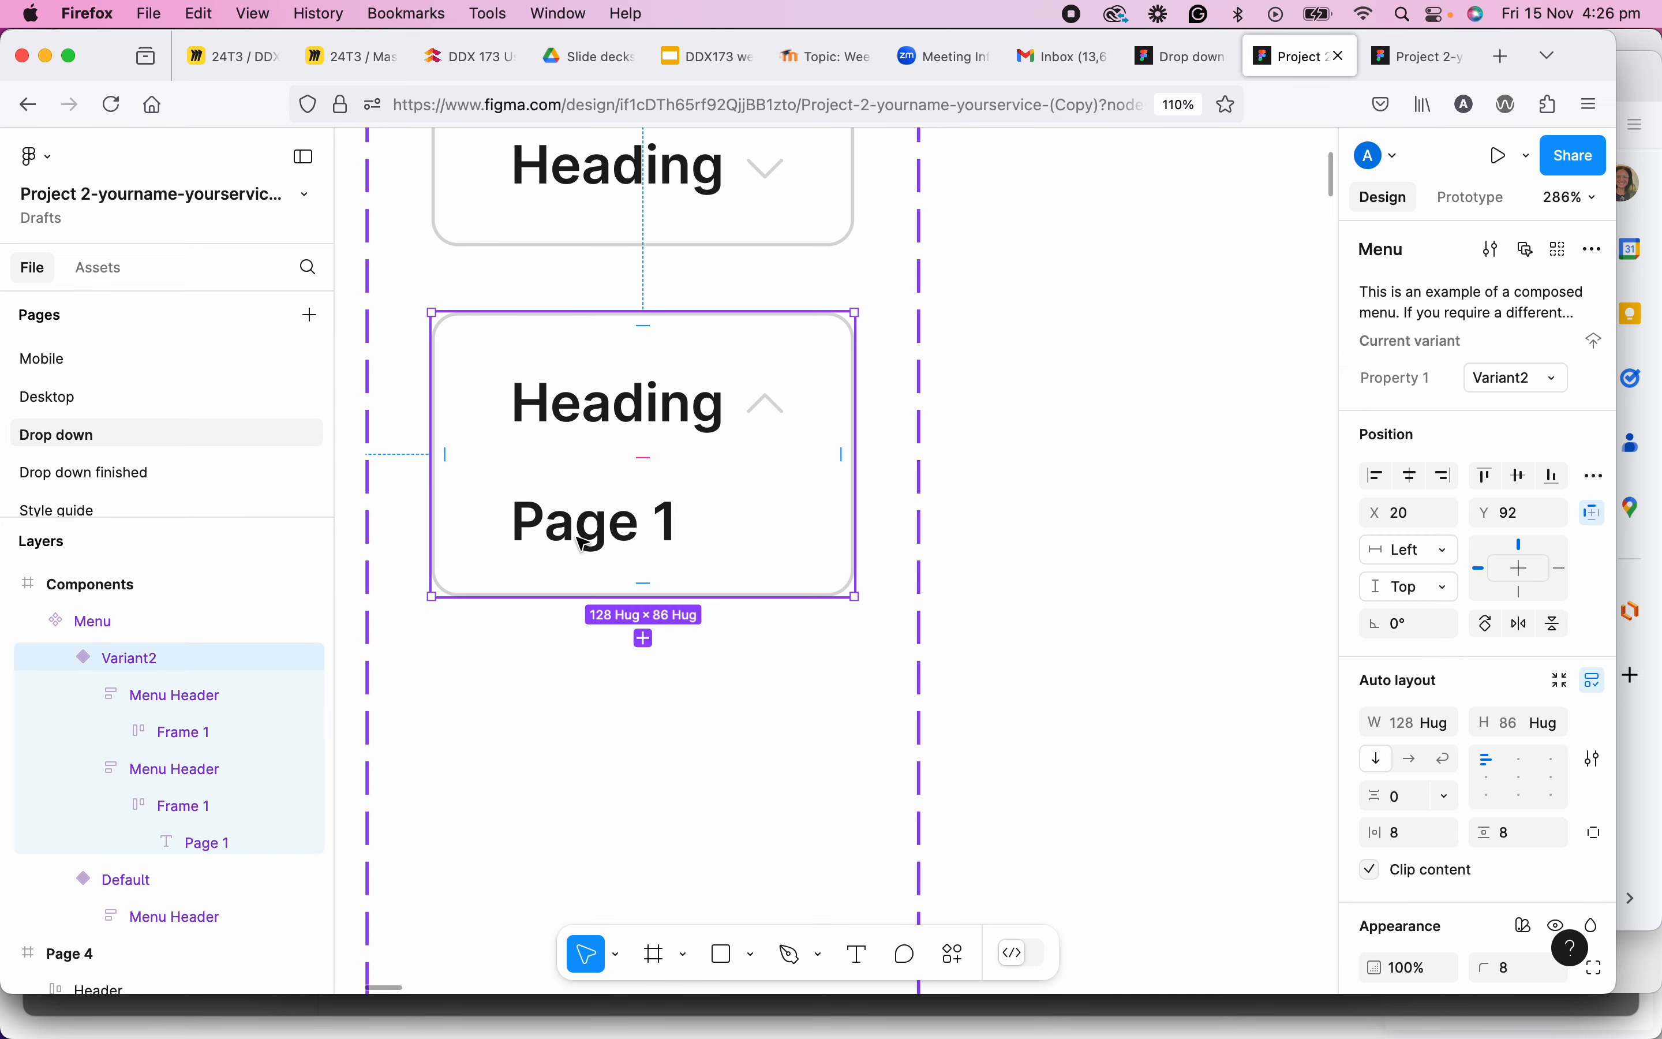
click(584, 545)
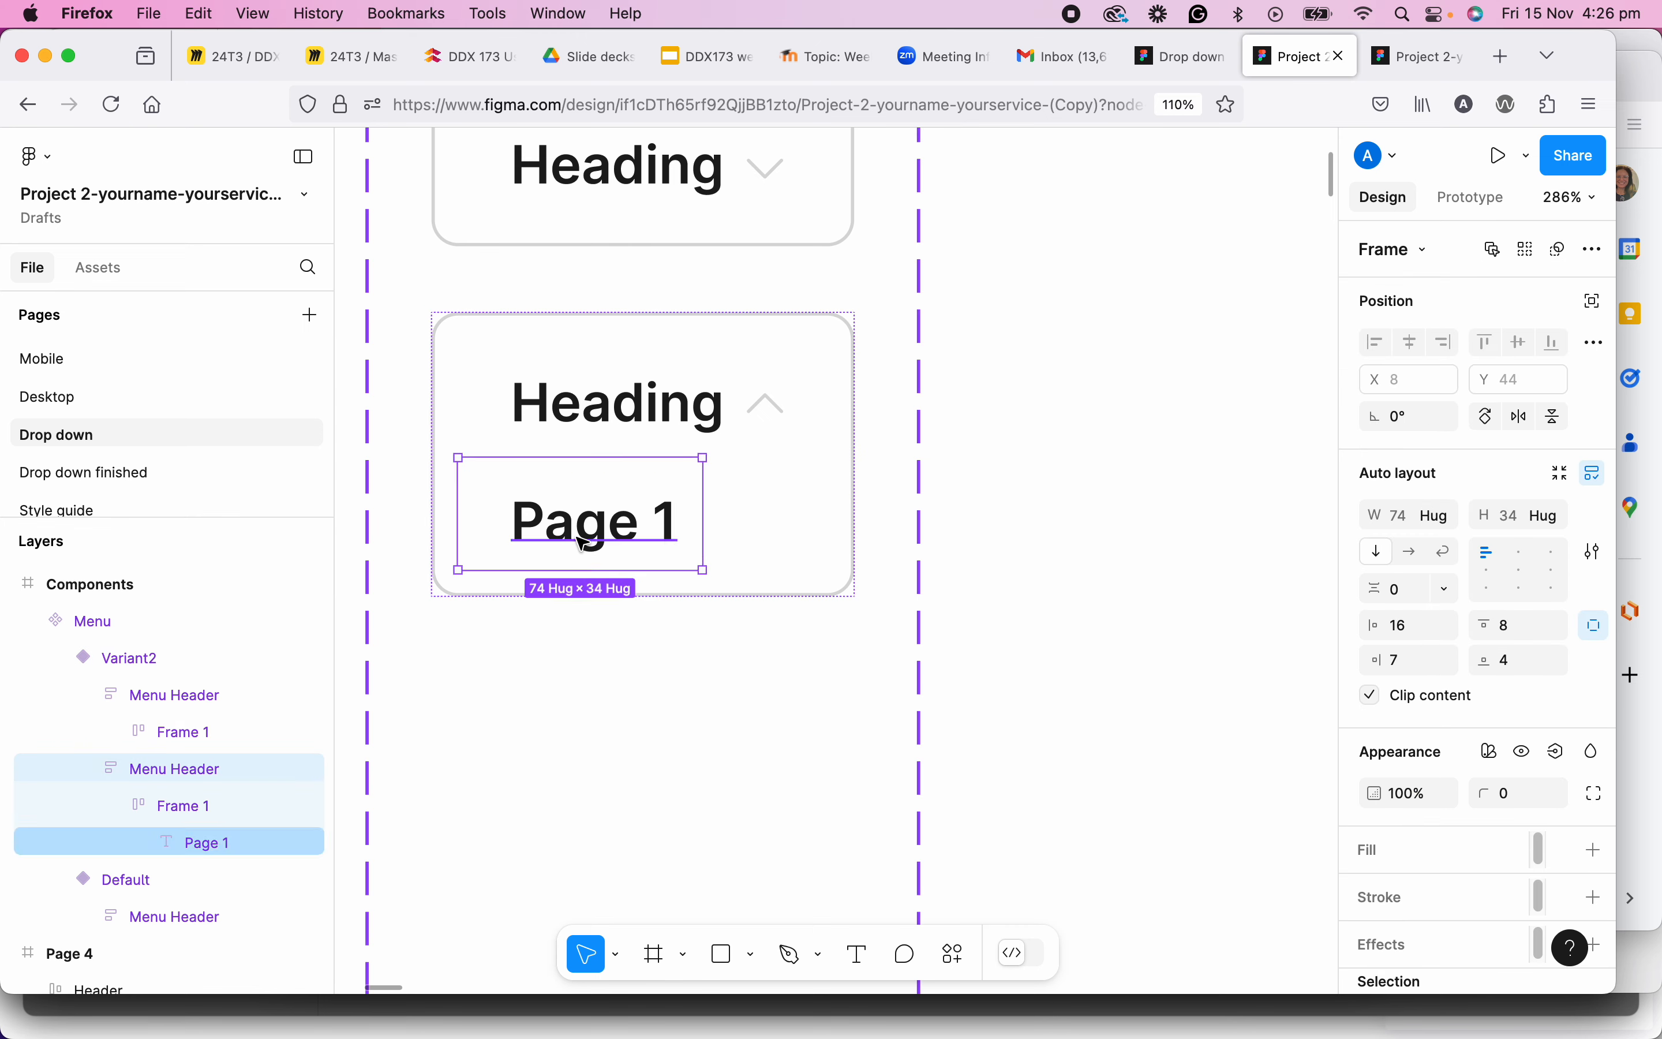
key(super+d)
key(super+d)
key(super+d)
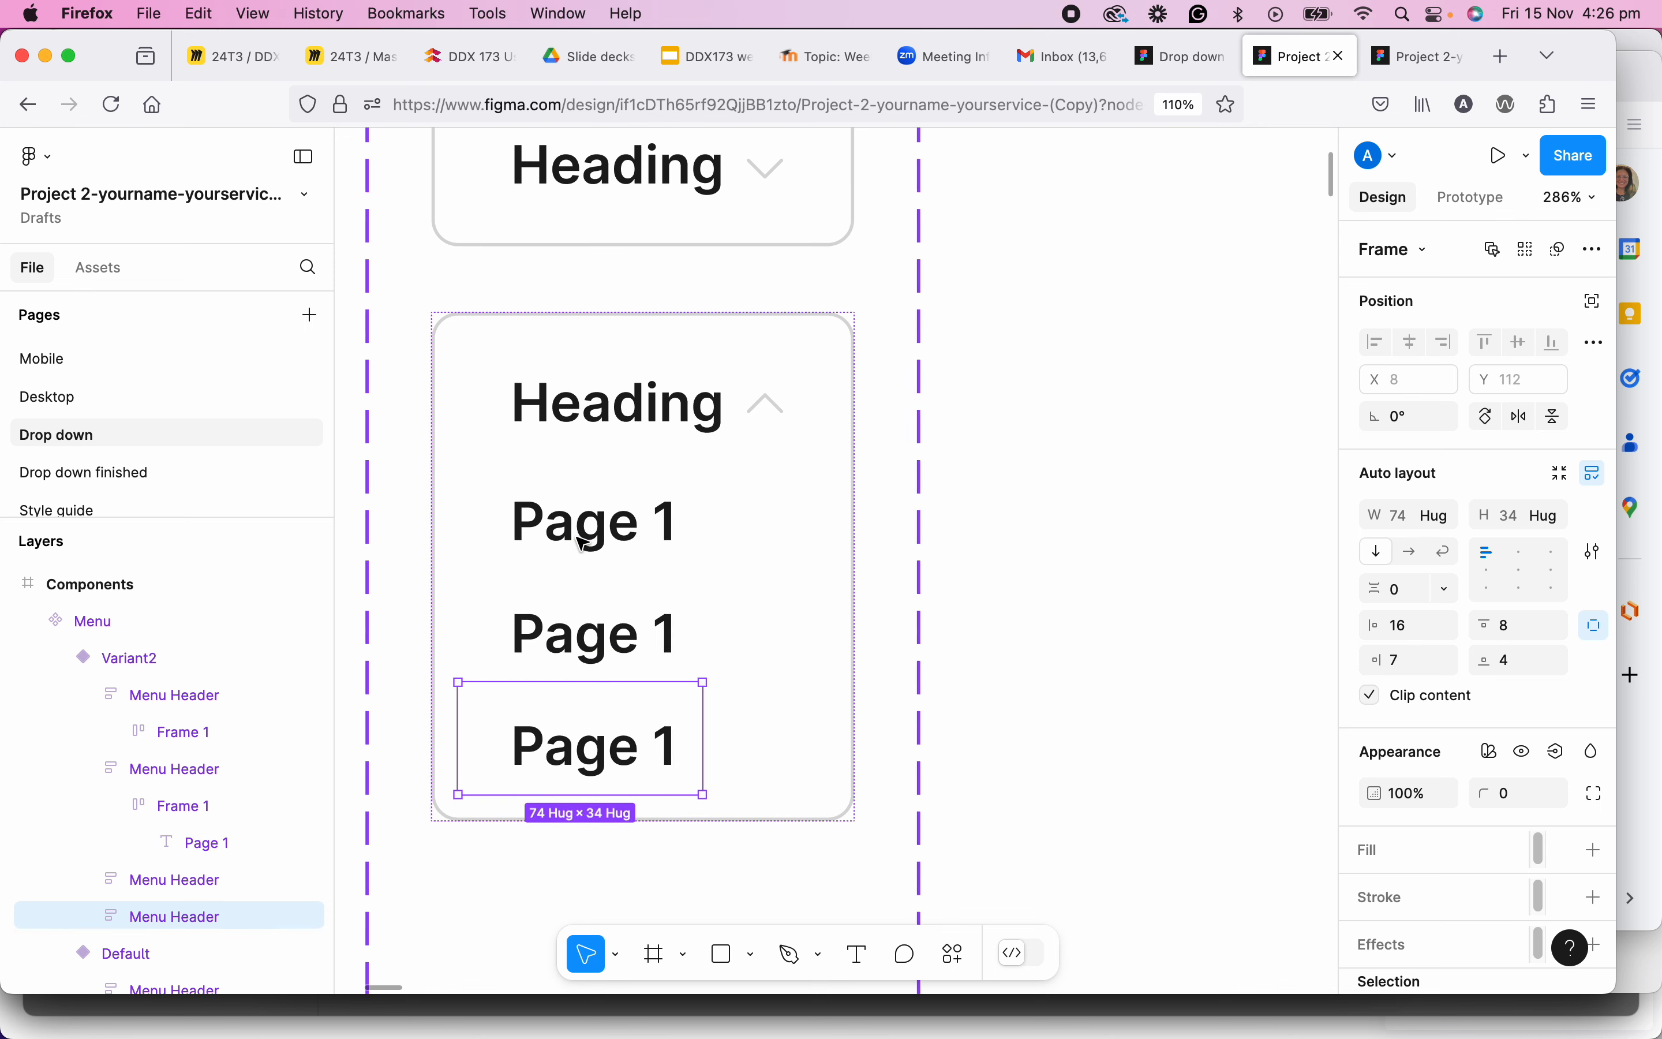
Change the text of the three duplicated rows to "Page 2", "Page 3" and "Page 4".
double_click(661, 638)
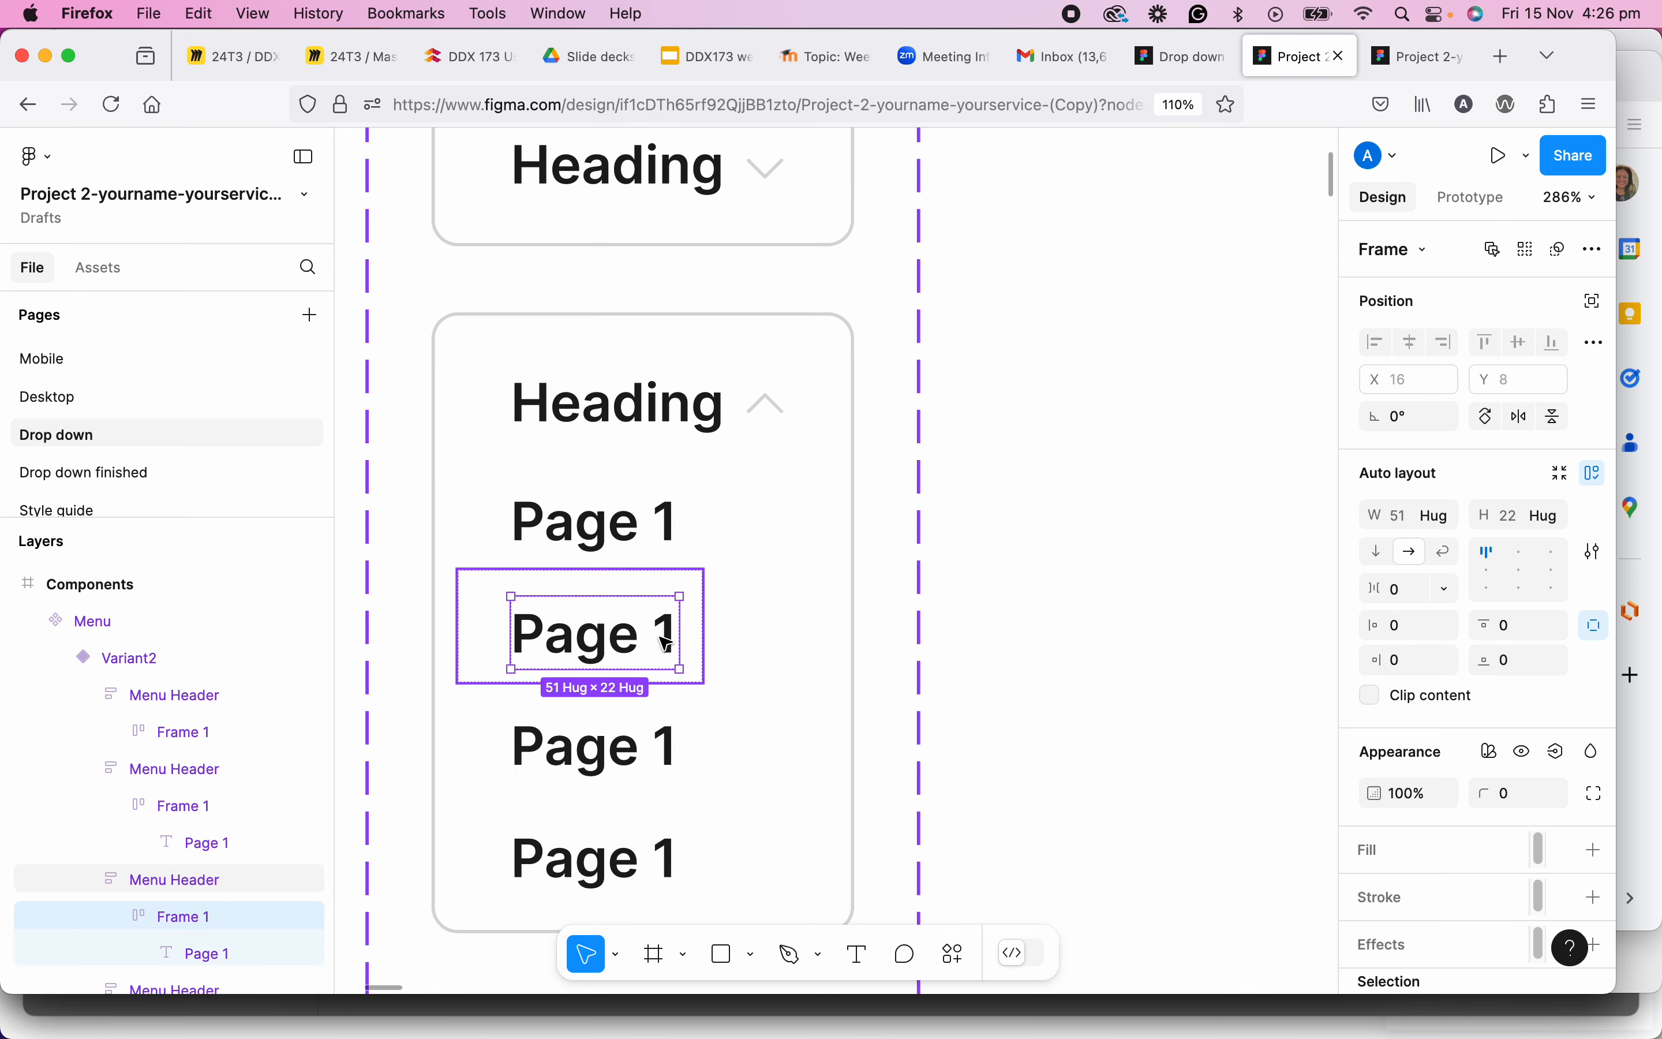
double_click(669, 642)
double_click(669, 639)
click(669, 637)
double_click(669, 635)
text(2)
double_click(669, 747)
double_click(669, 747)
double_click(670, 747)
text(3)
double_click(670, 862)
double_click(669, 862)
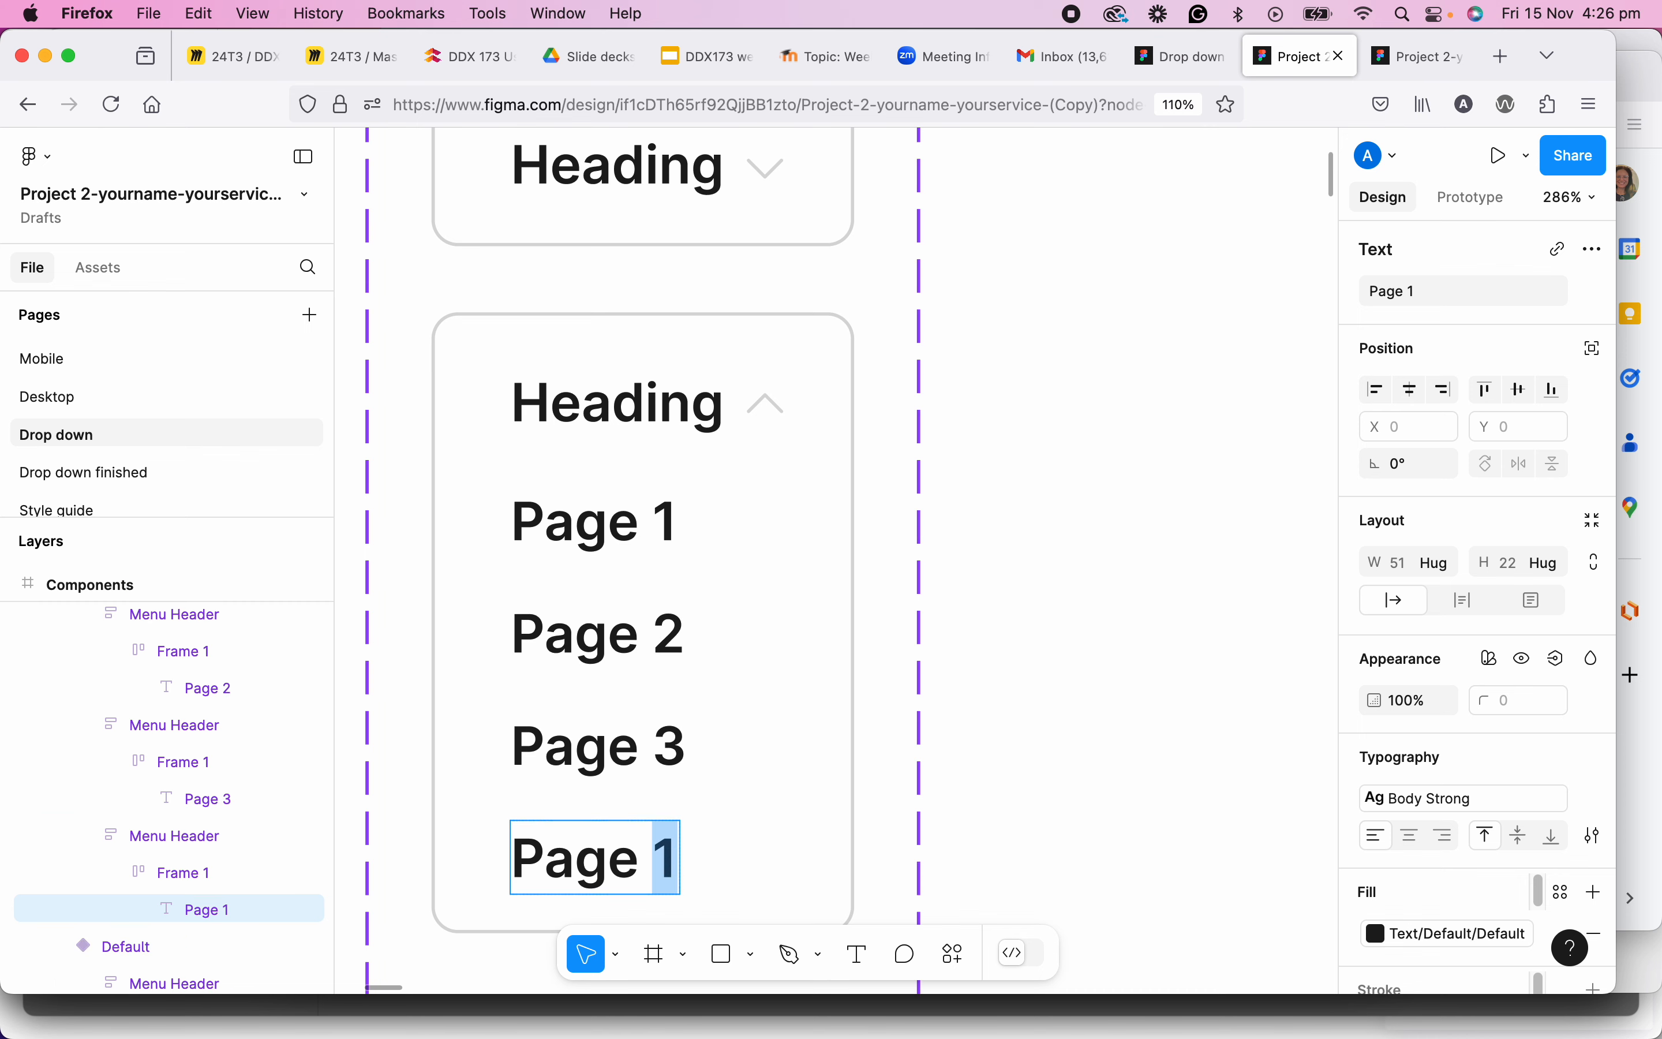
text(4)
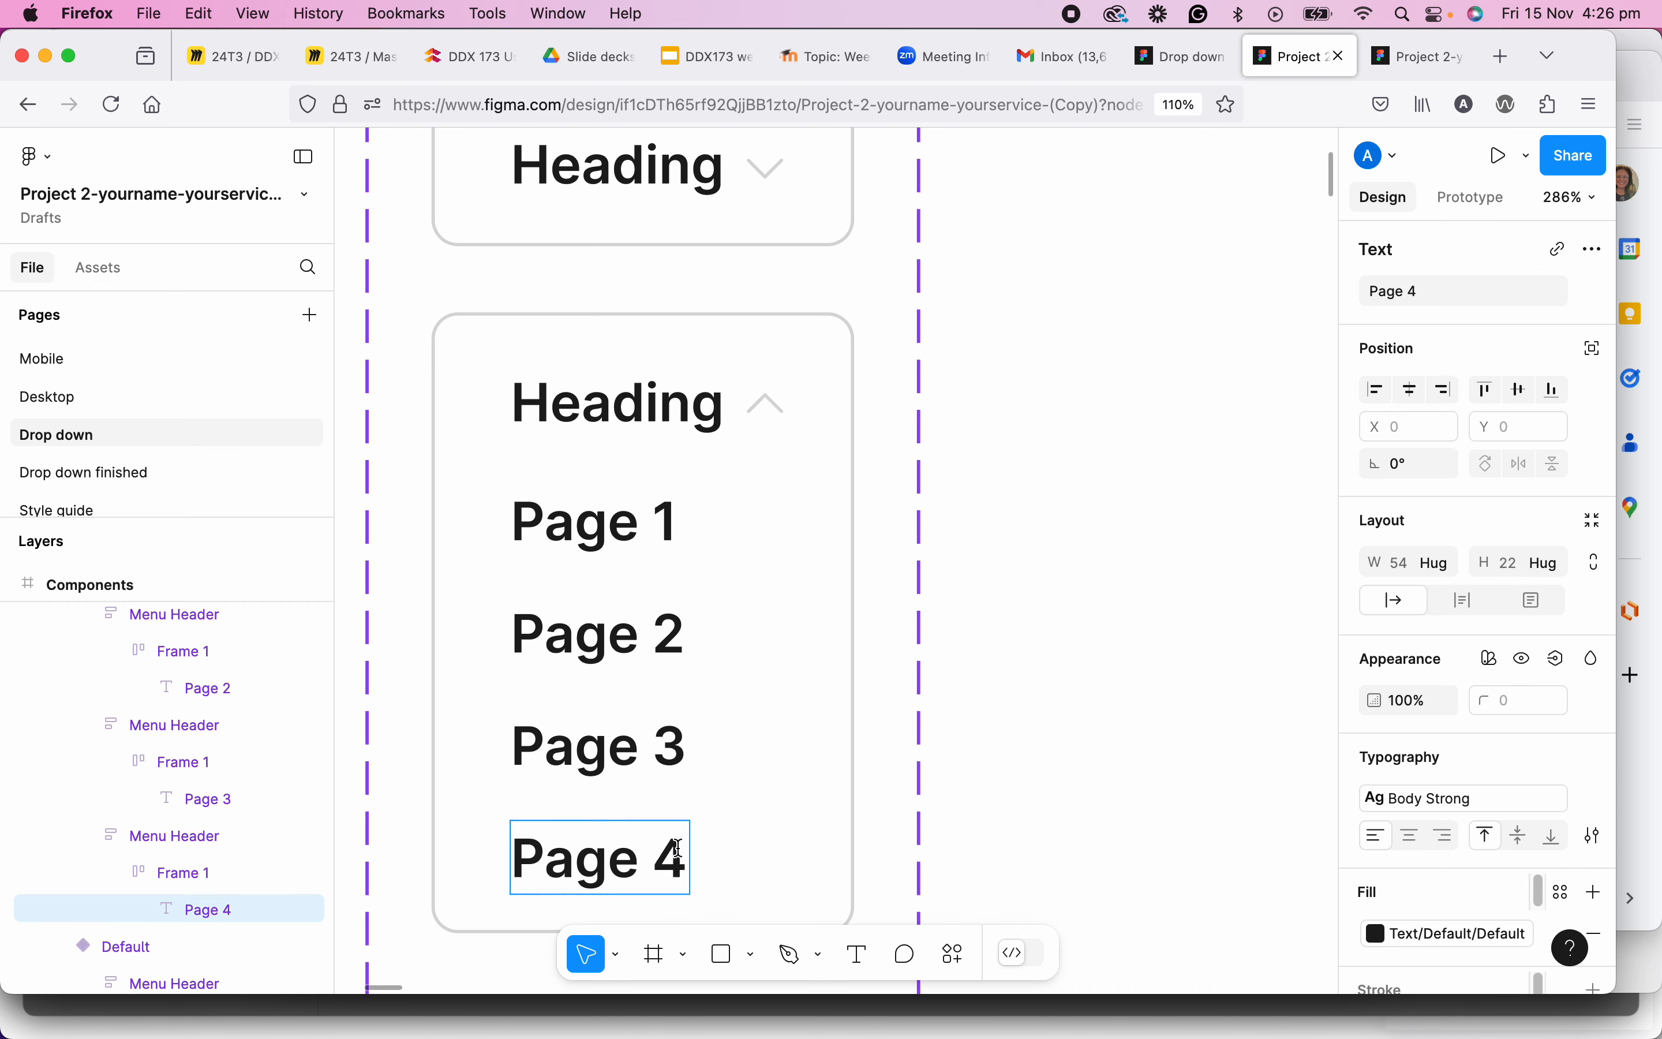
key(Escape)
Select the four page rows together and the Heading row on its own to examine their sizing in the second variant.
click(625, 549)
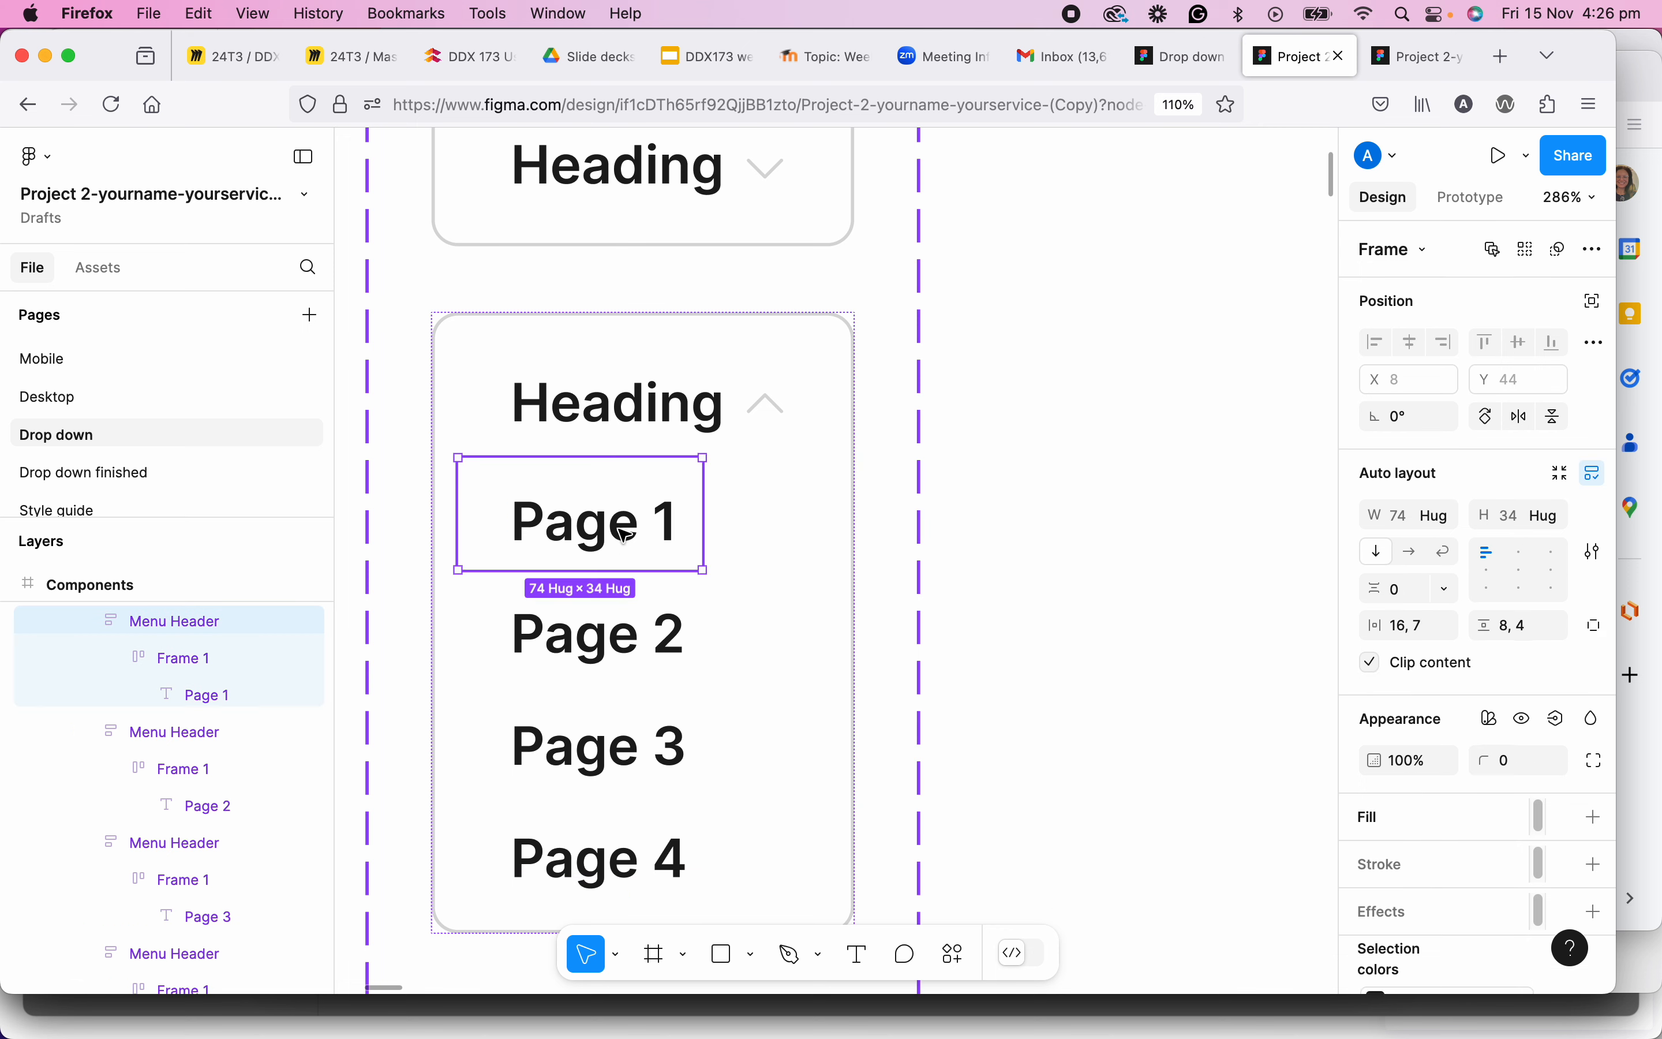
shift+click(621, 642)
shift+click(625, 749)
shift+click(635, 864)
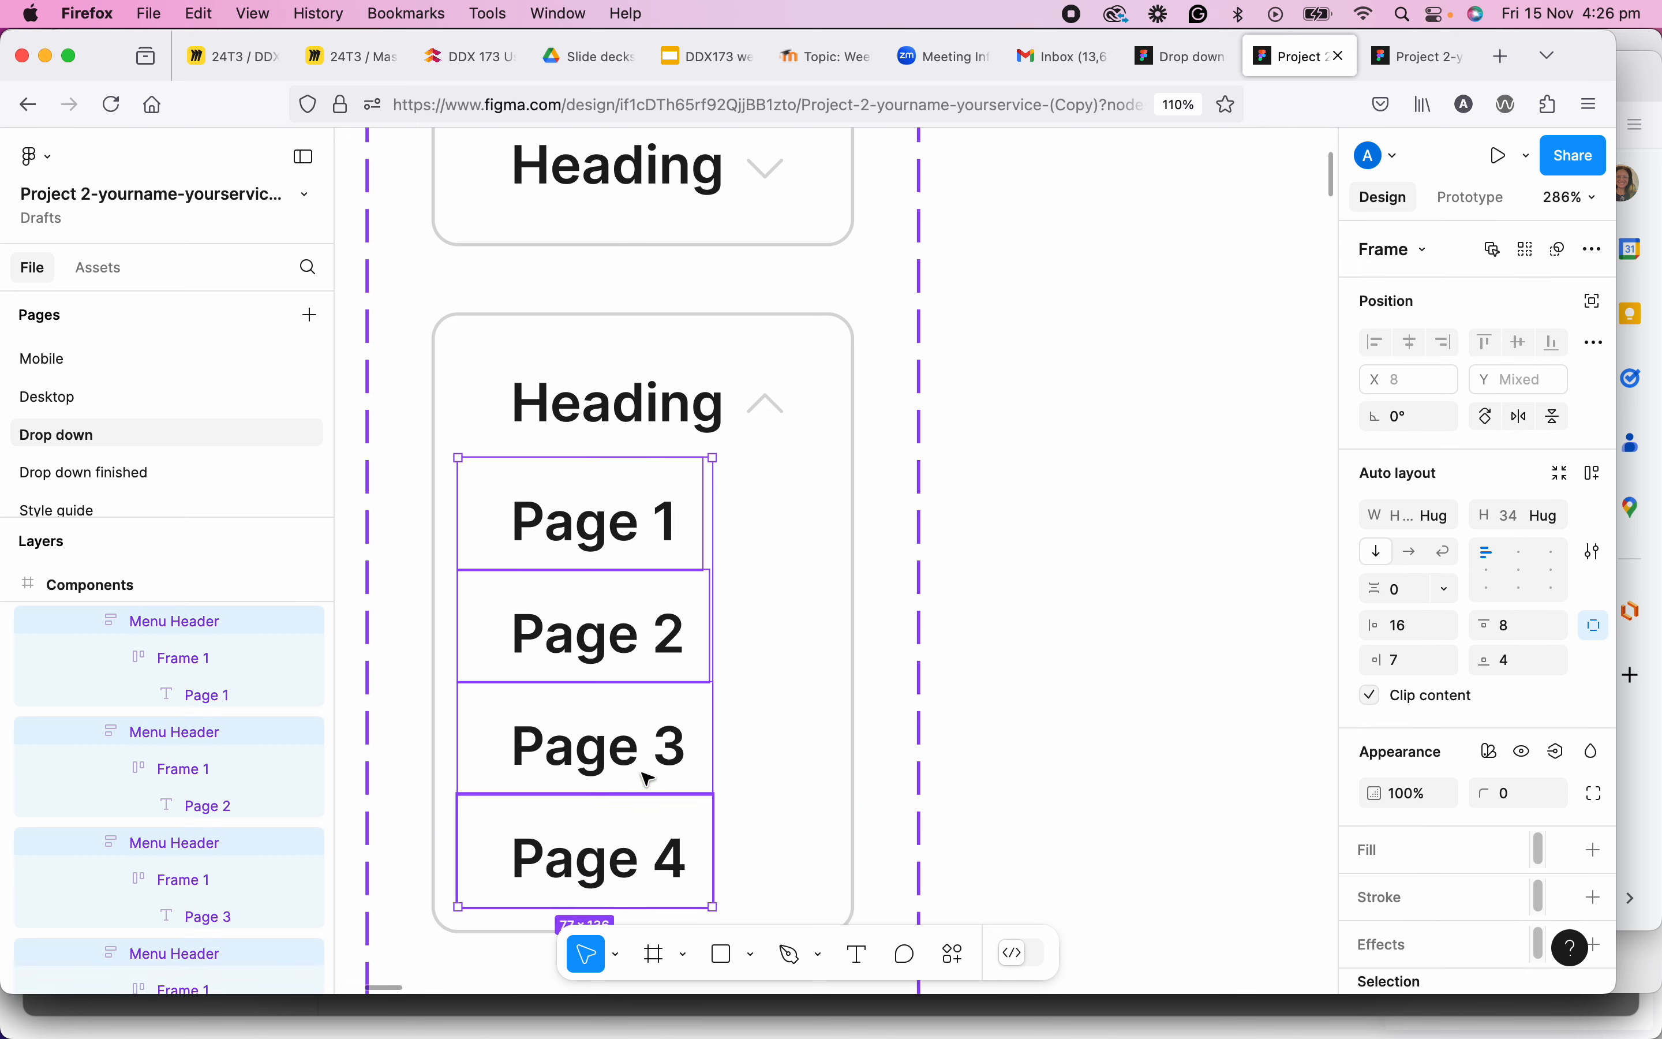
click(586, 421)
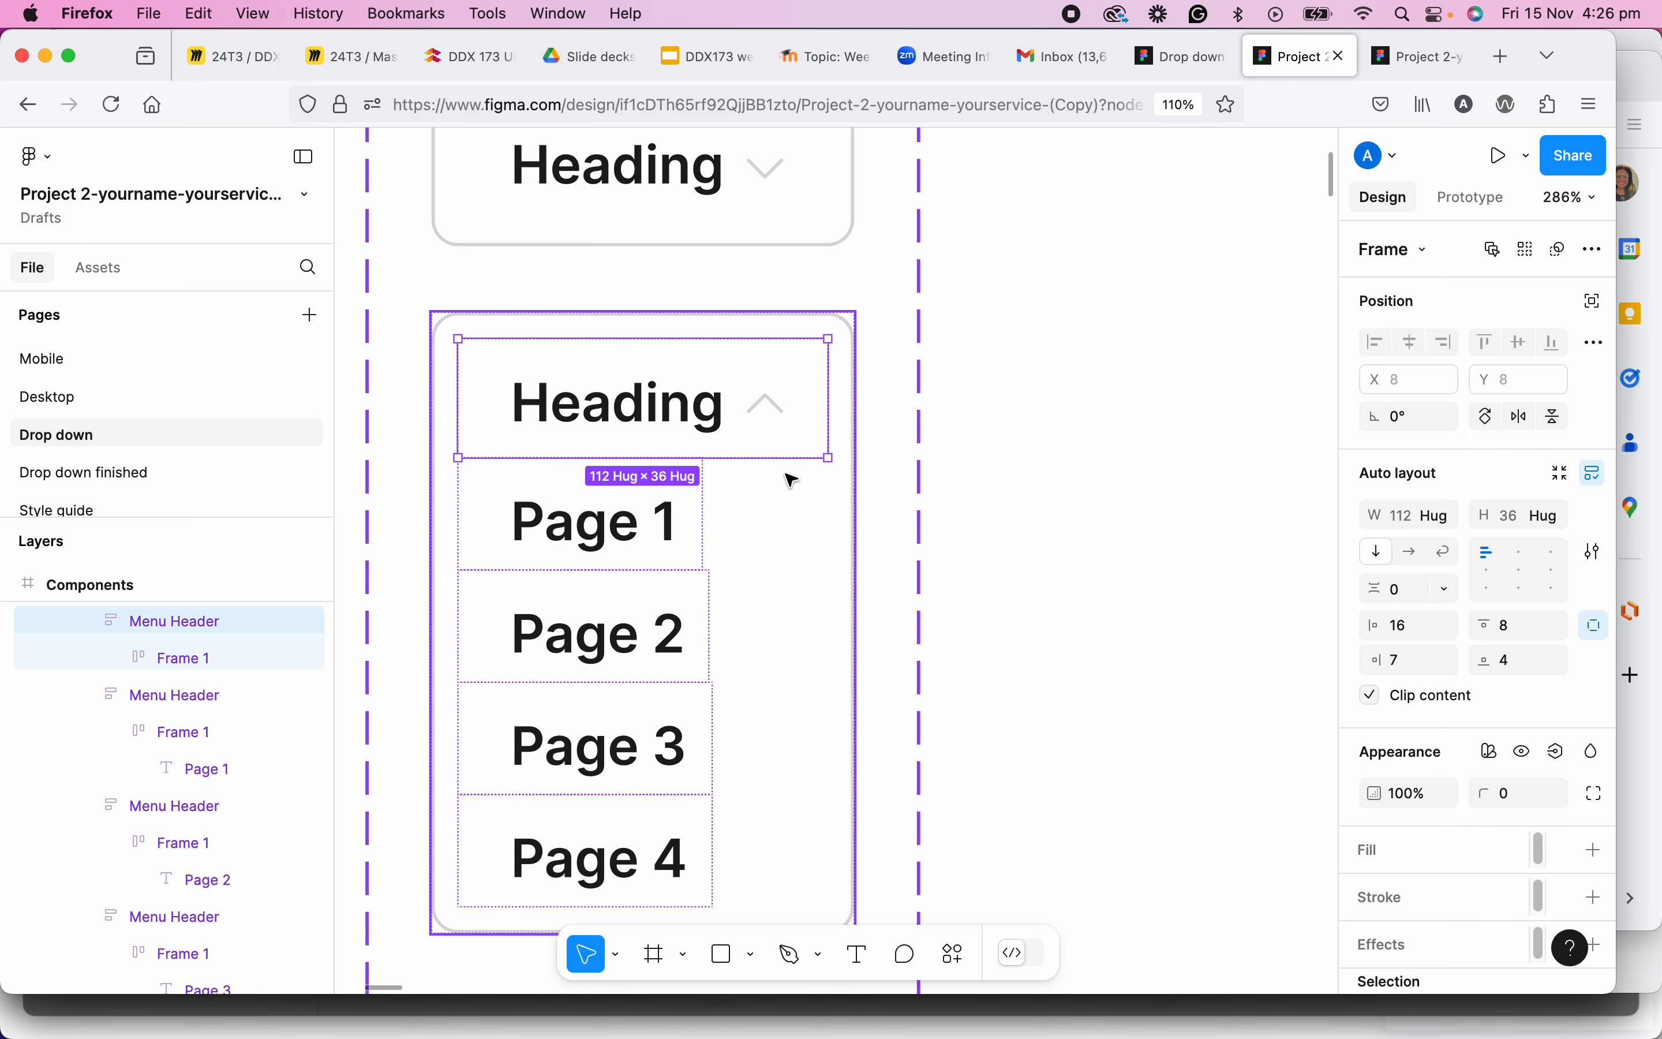
scroll(794, 481, down, 2)
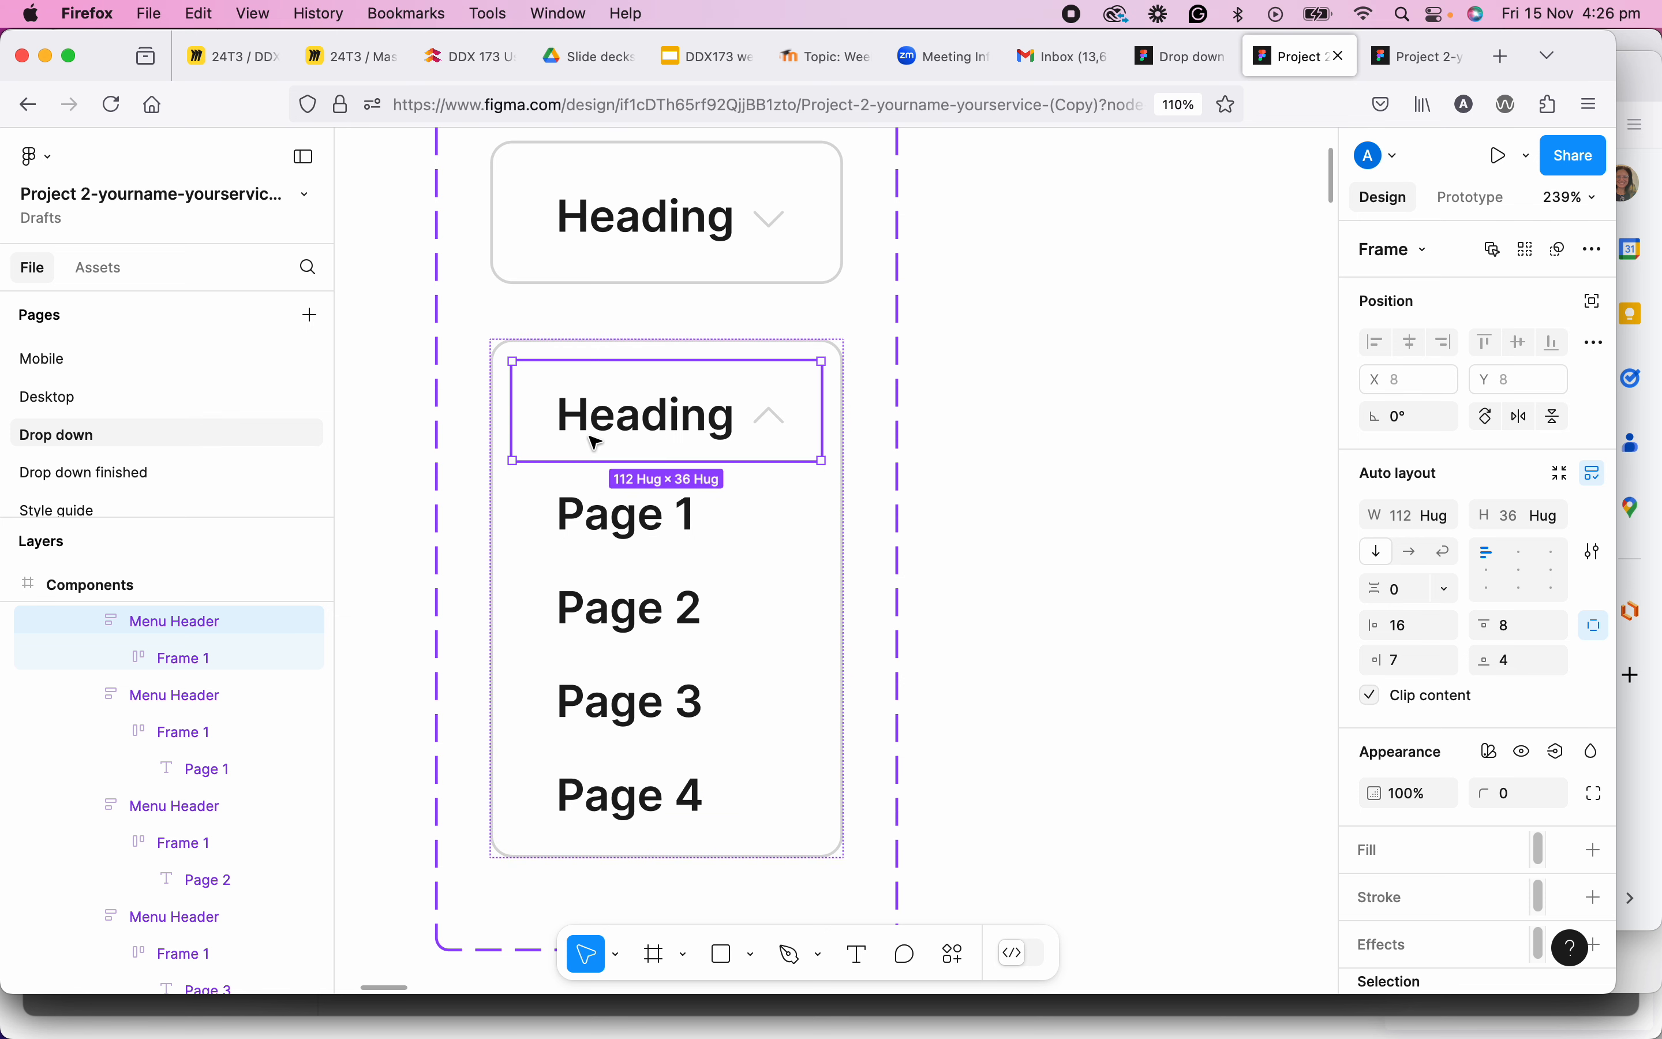
Add a prototype interaction with the While hovering trigger to the closed Heading variant.
scroll(1099, 364, up, 2)
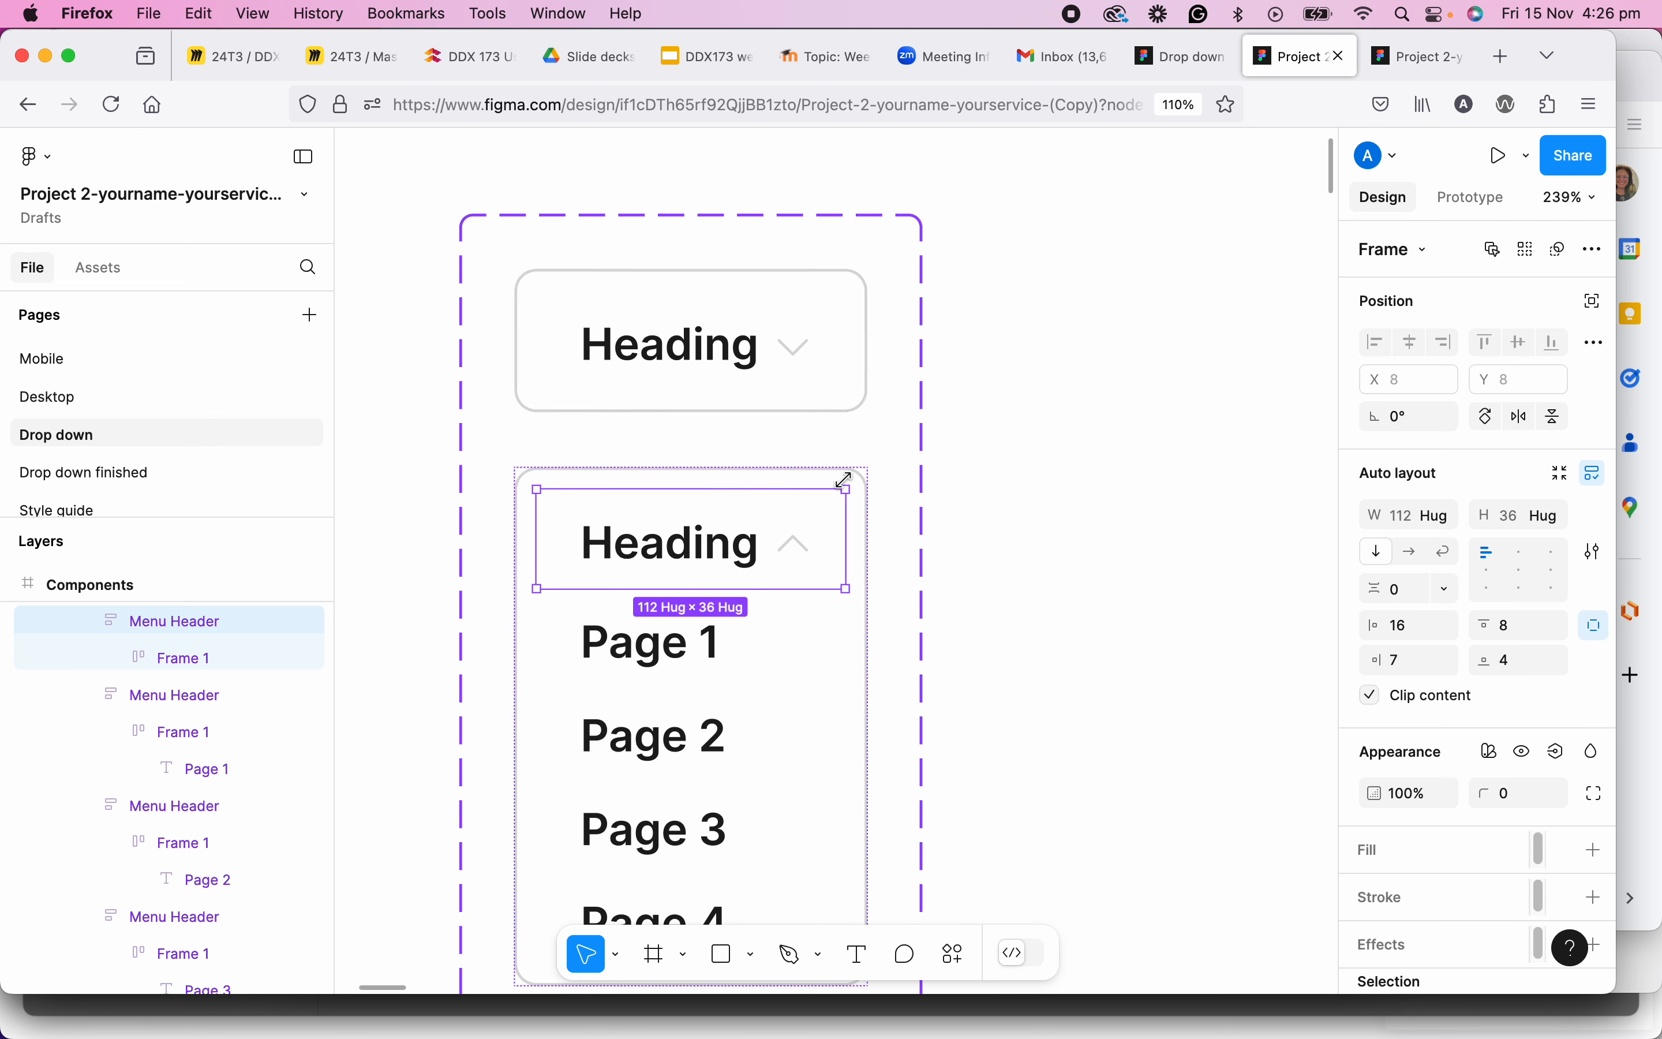
scroll(845, 483, down, 3)
scroll(824, 445, up, 3)
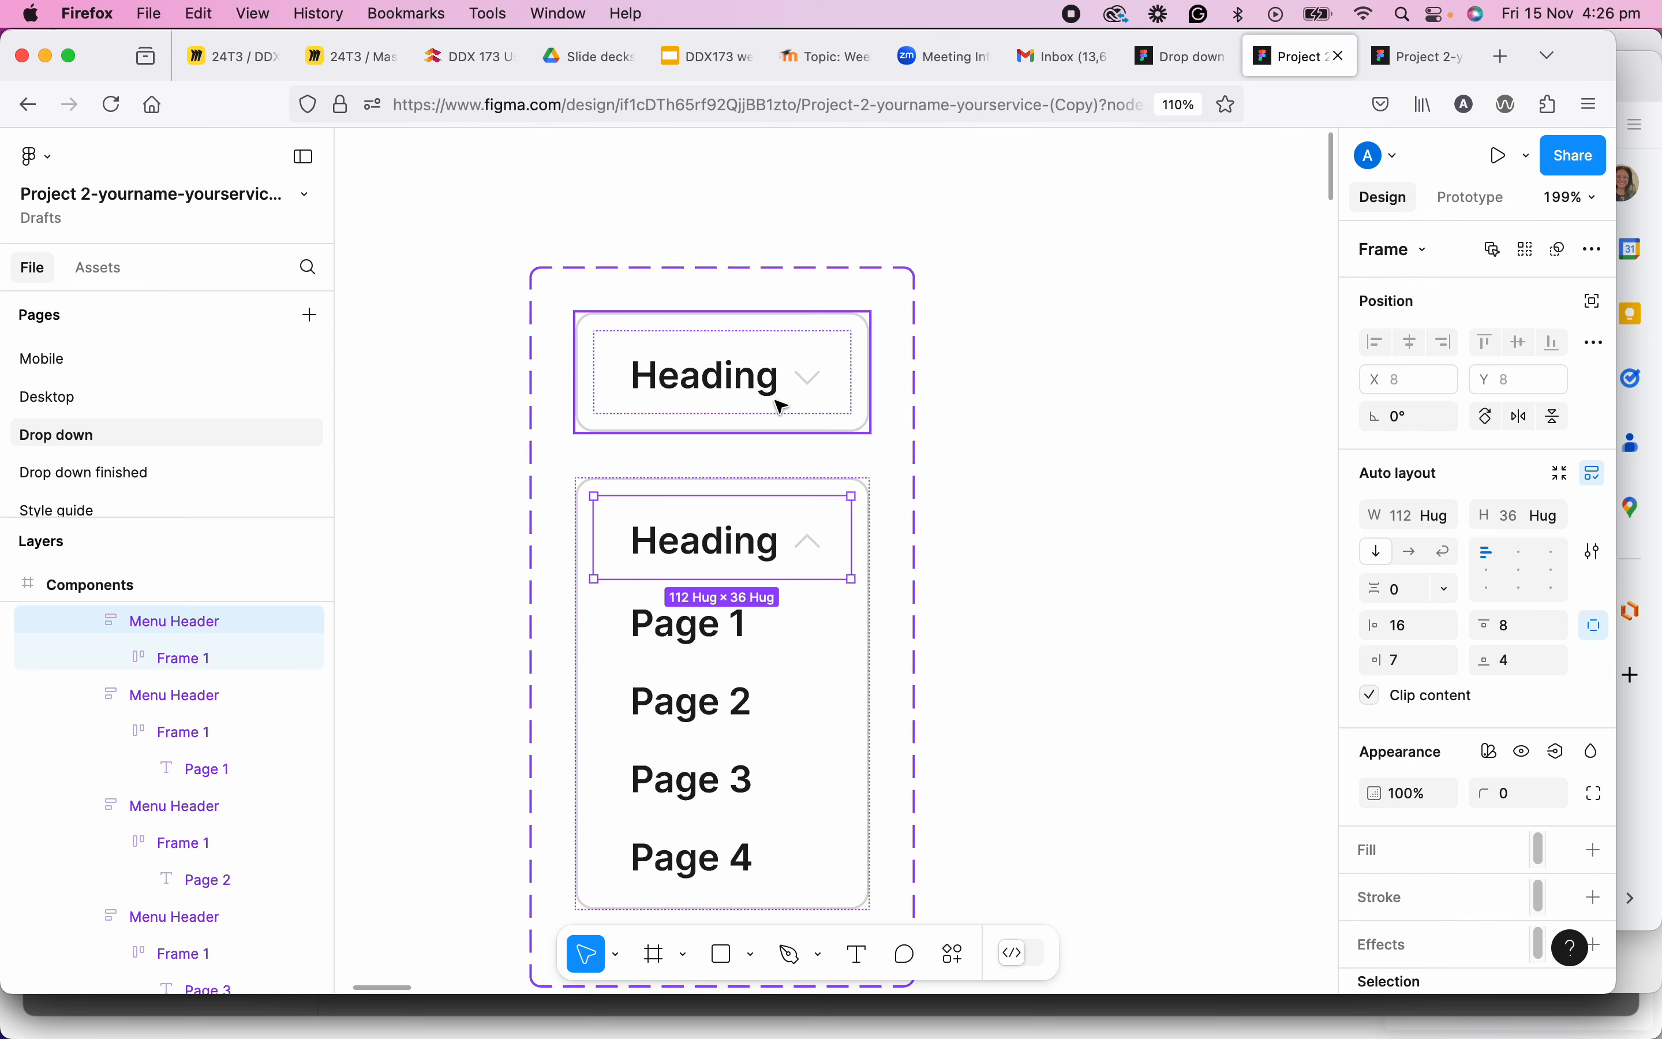
click(756, 393)
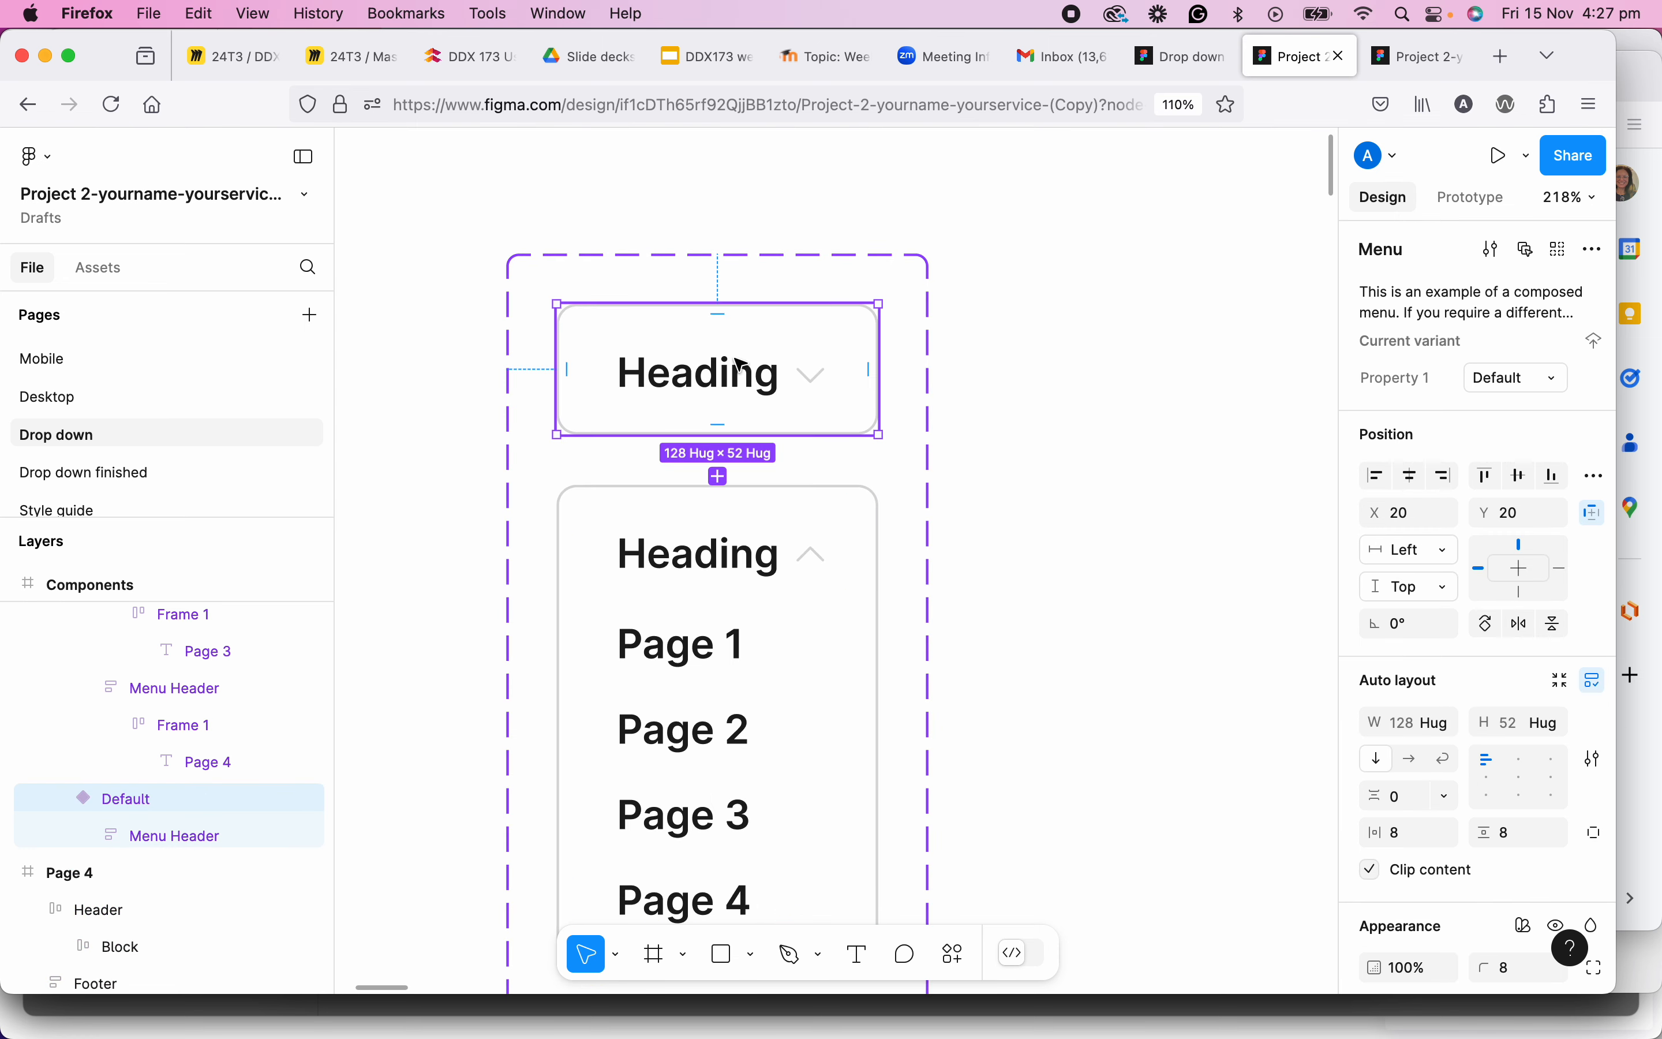
scroll(762, 451, down, 4)
scroll(762, 450, right, 2)
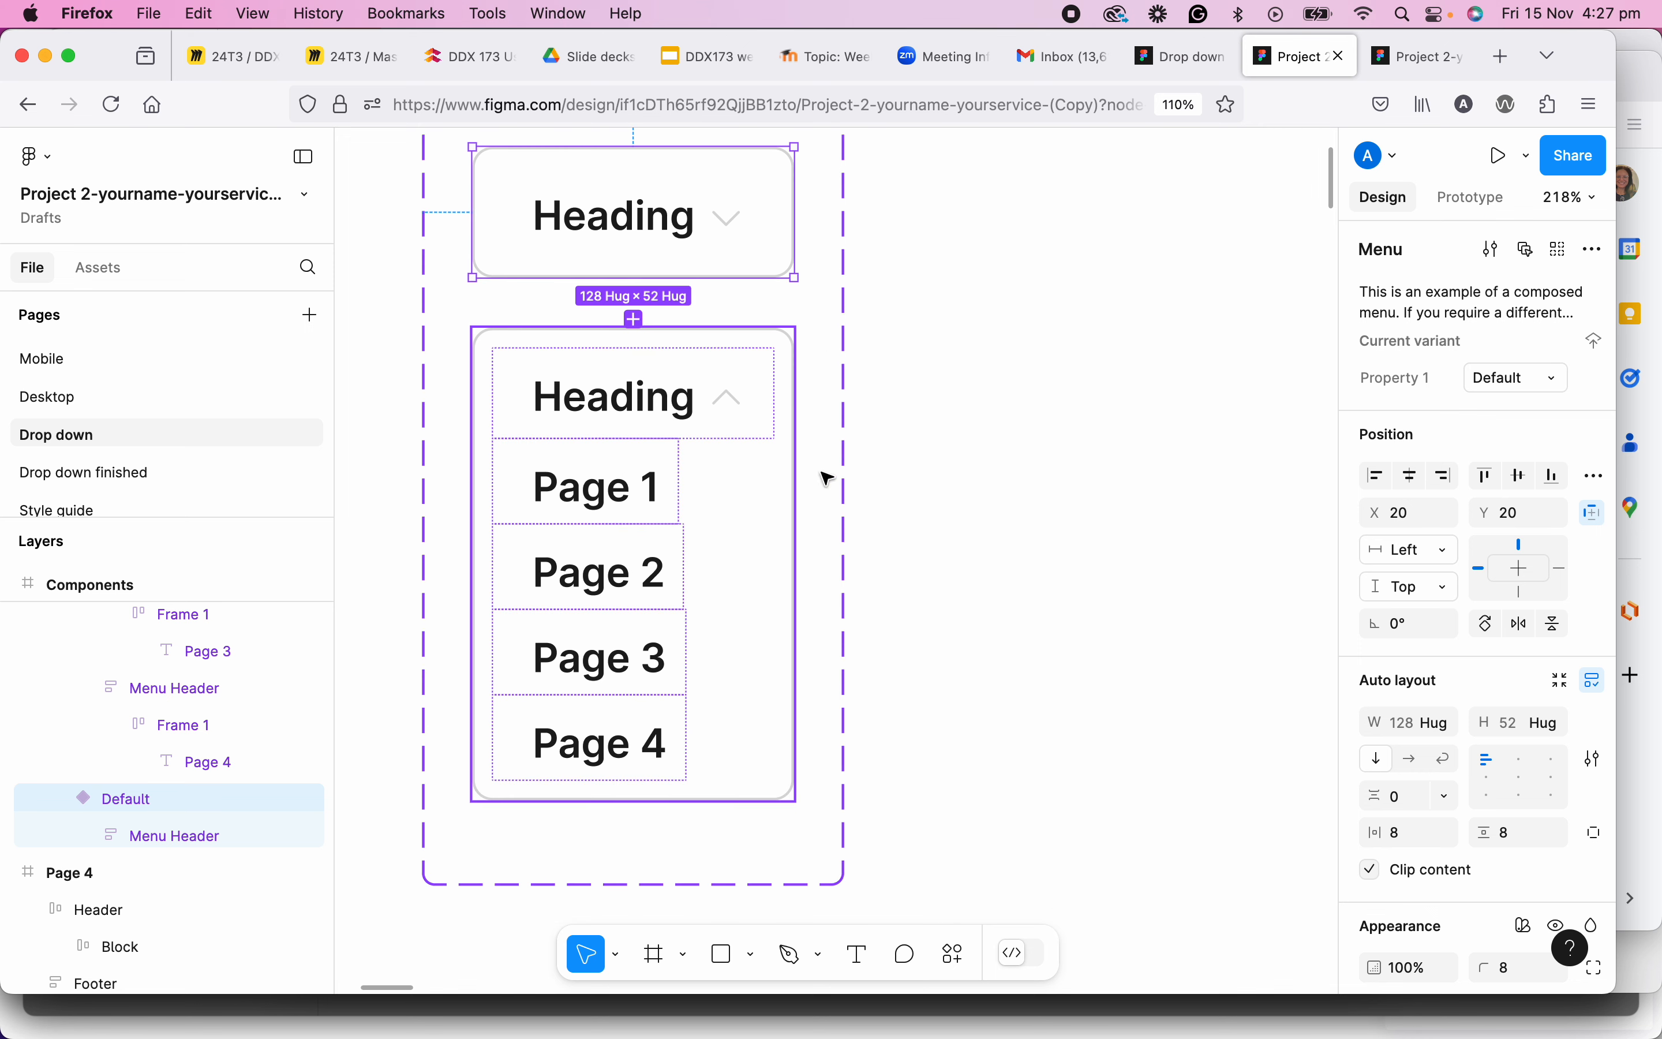
scroll(636, 323, up, 3)
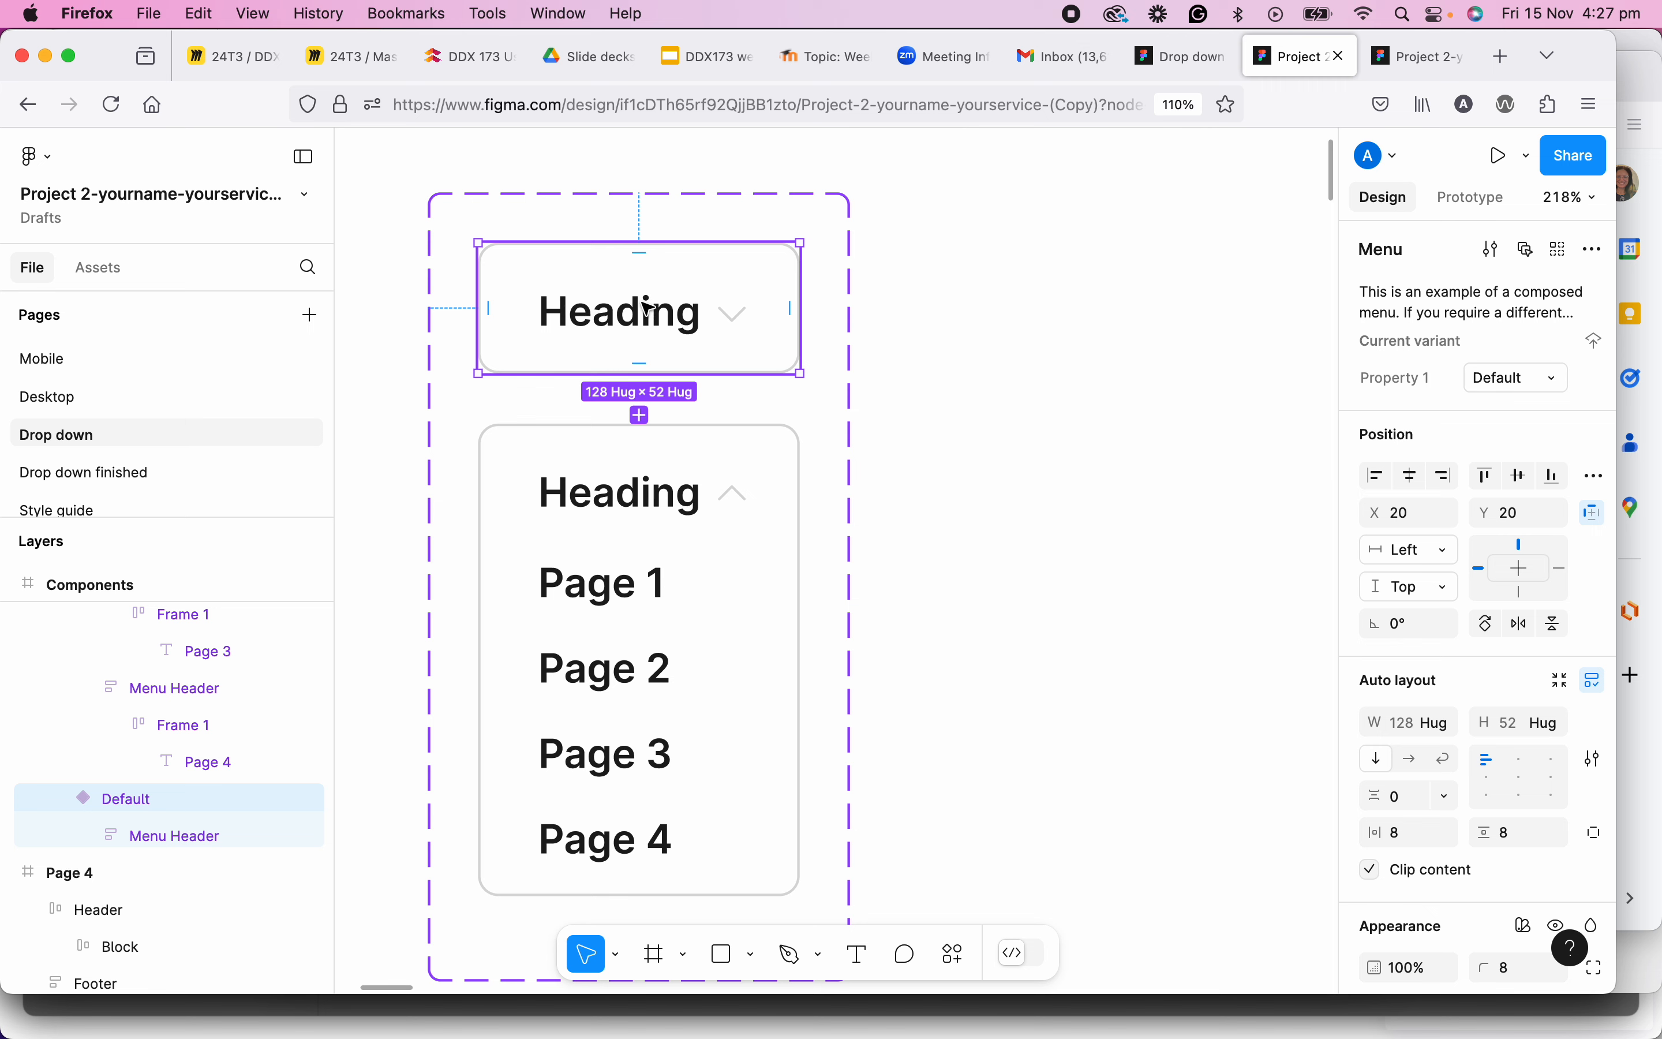
scroll(653, 306, down, 1)
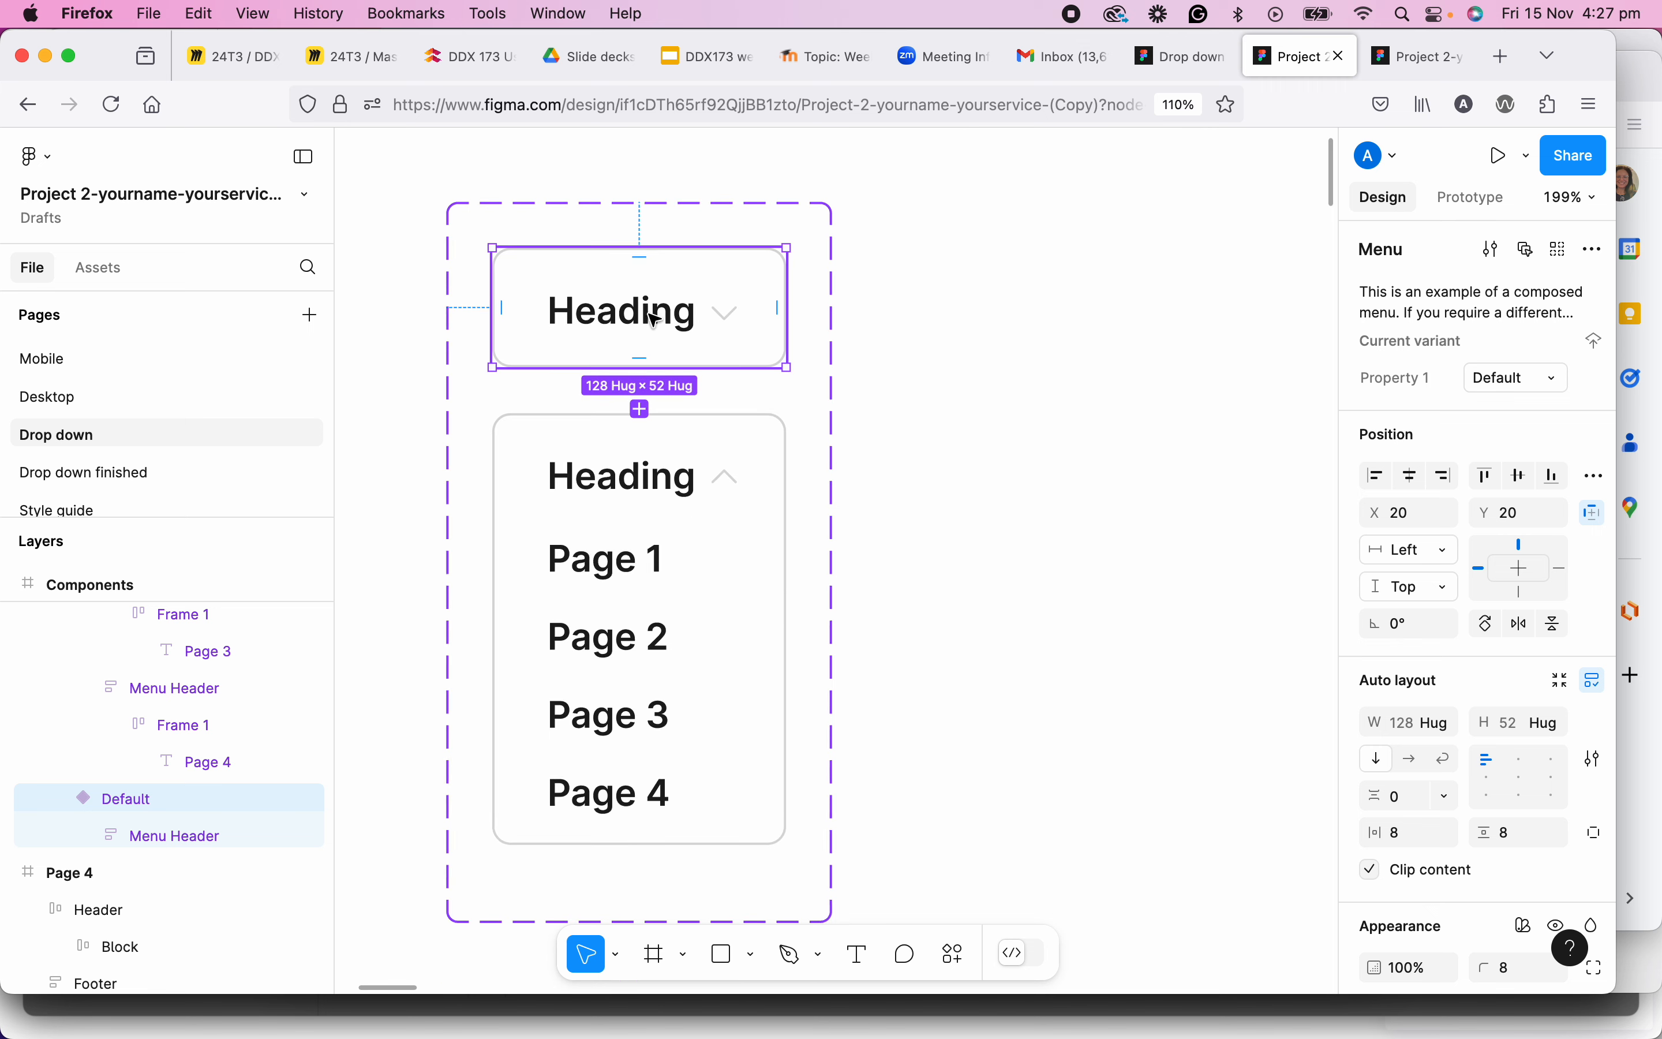
click(1481, 200)
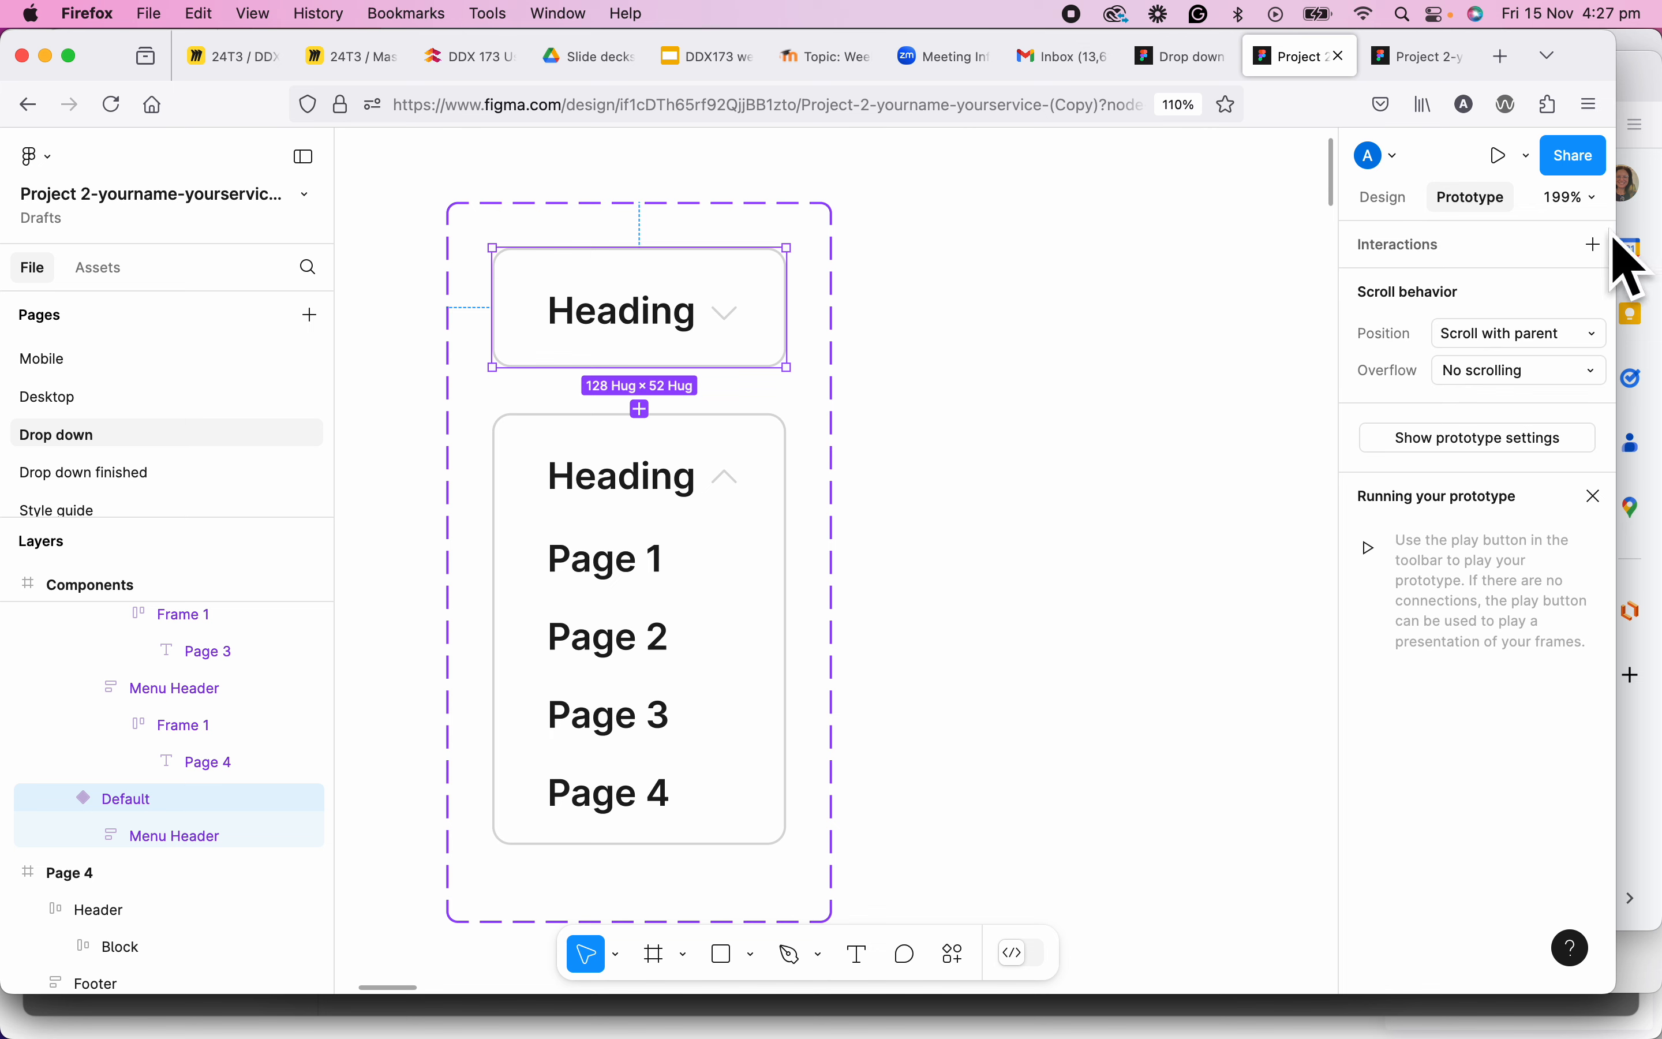
click(1598, 249)
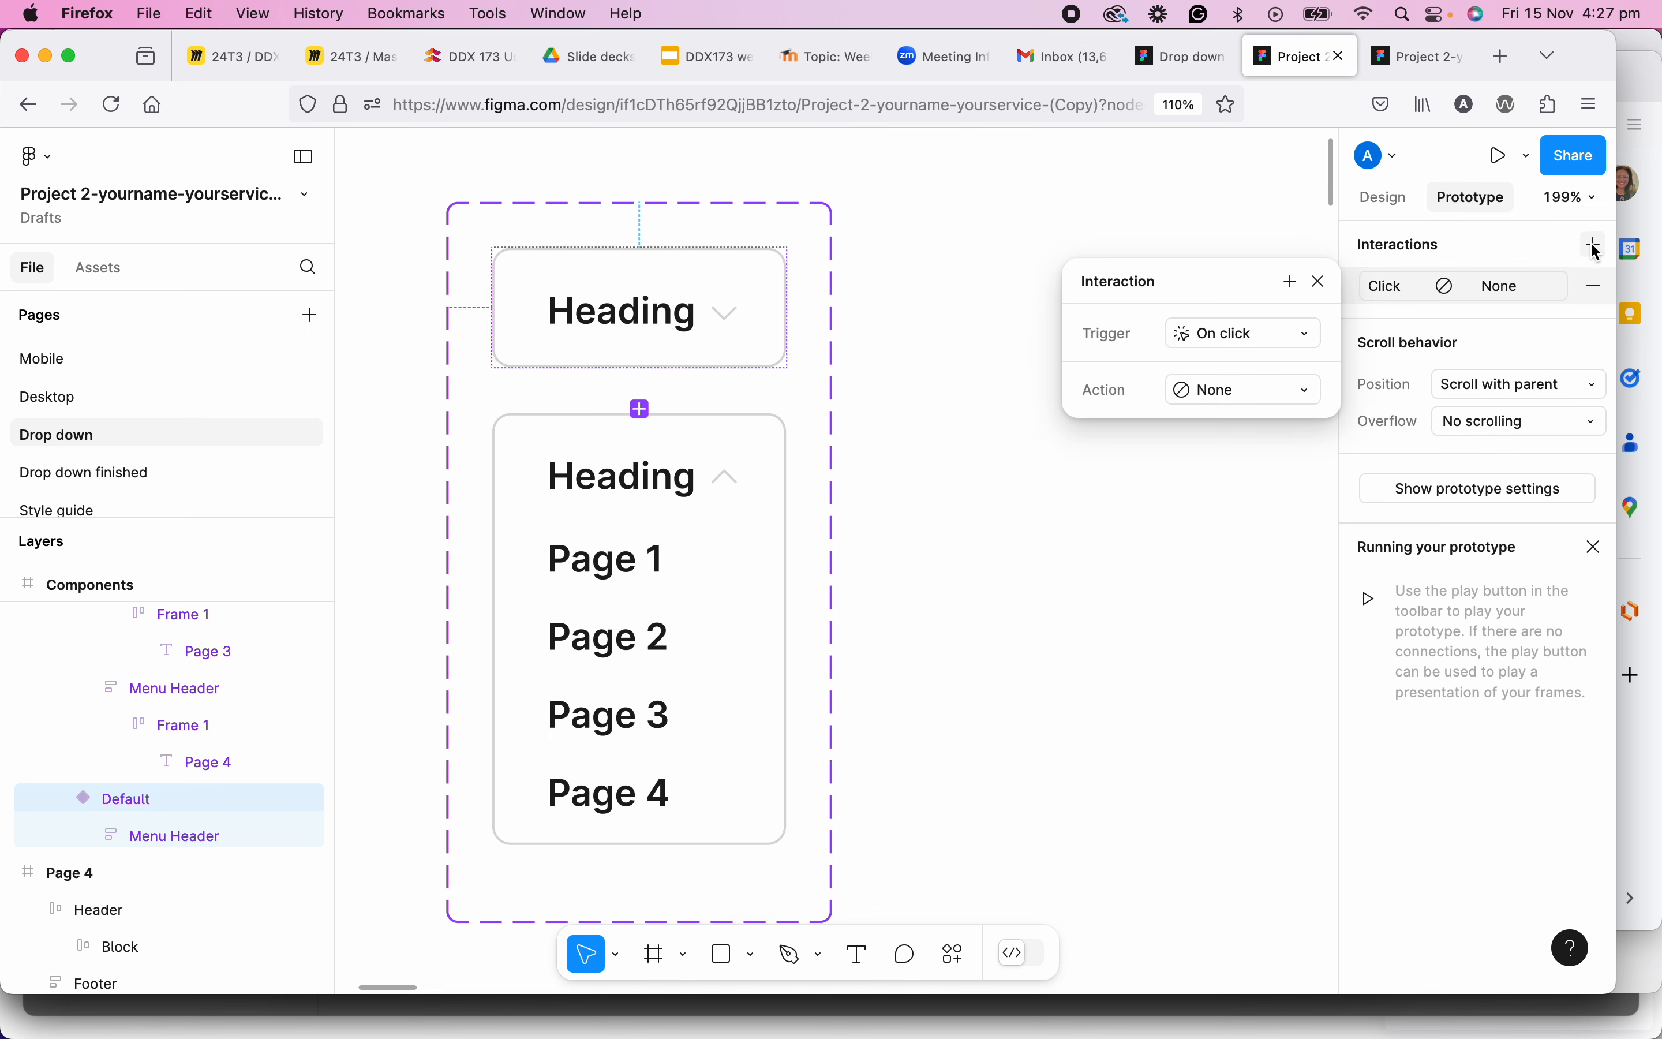
click(1229, 339)
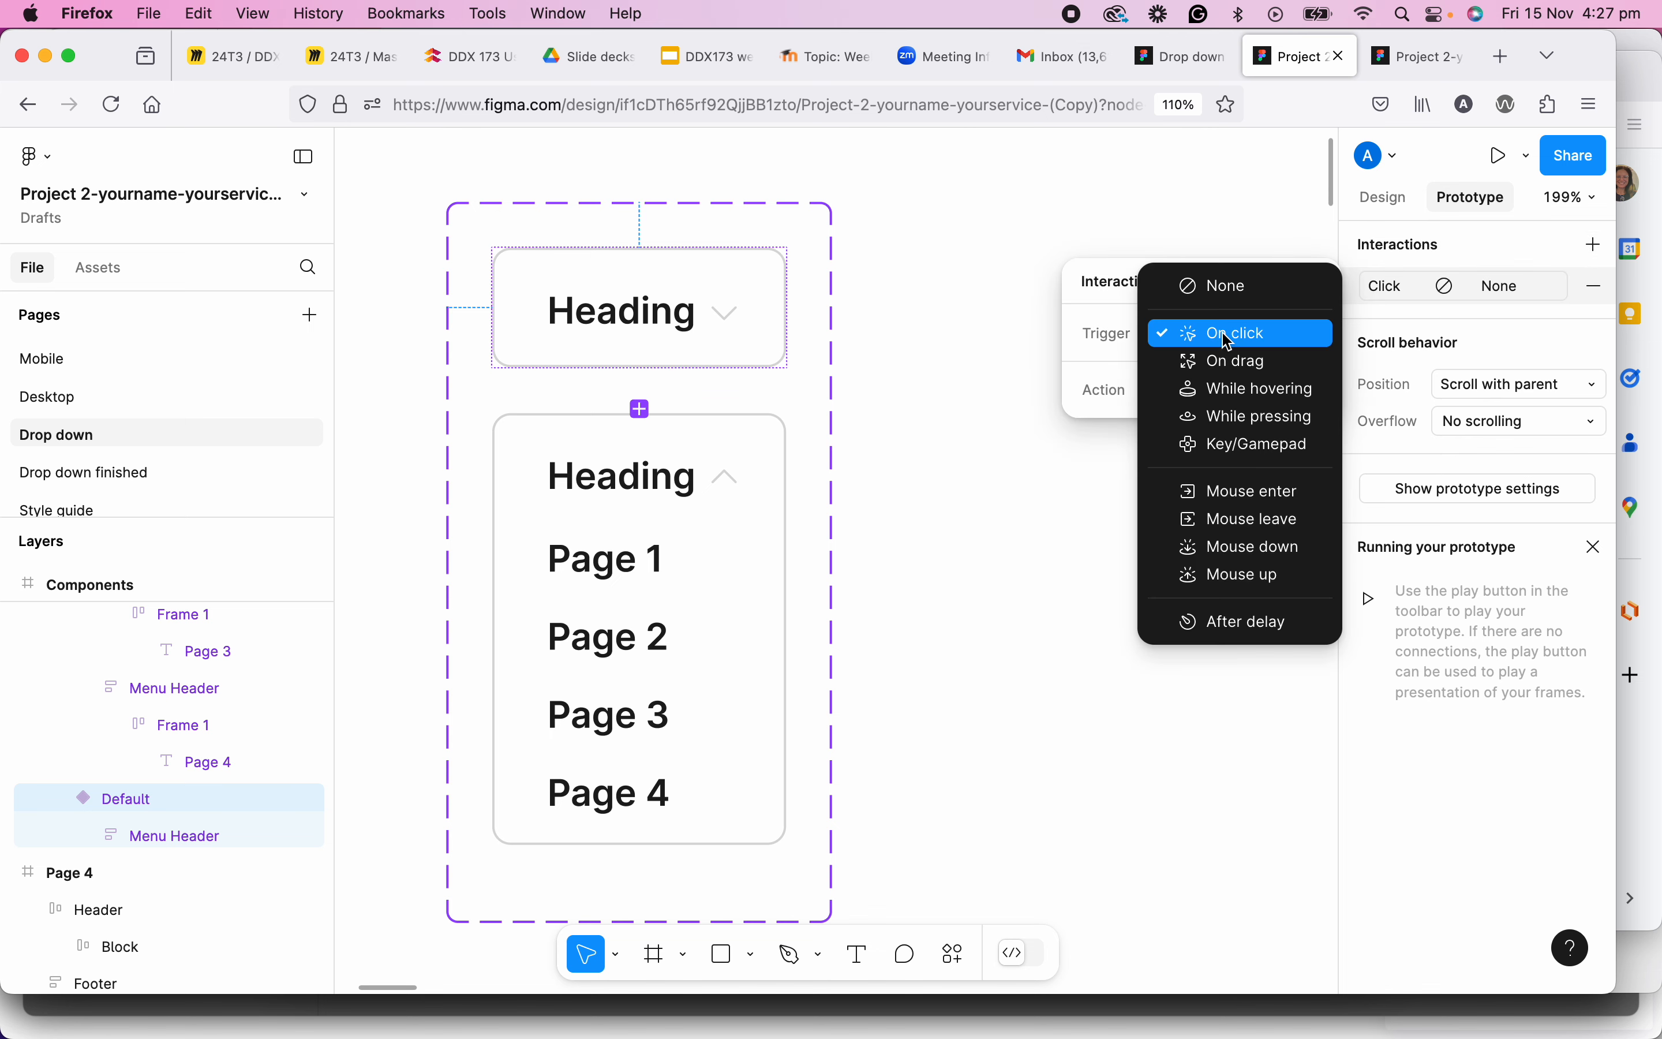
click(1234, 394)
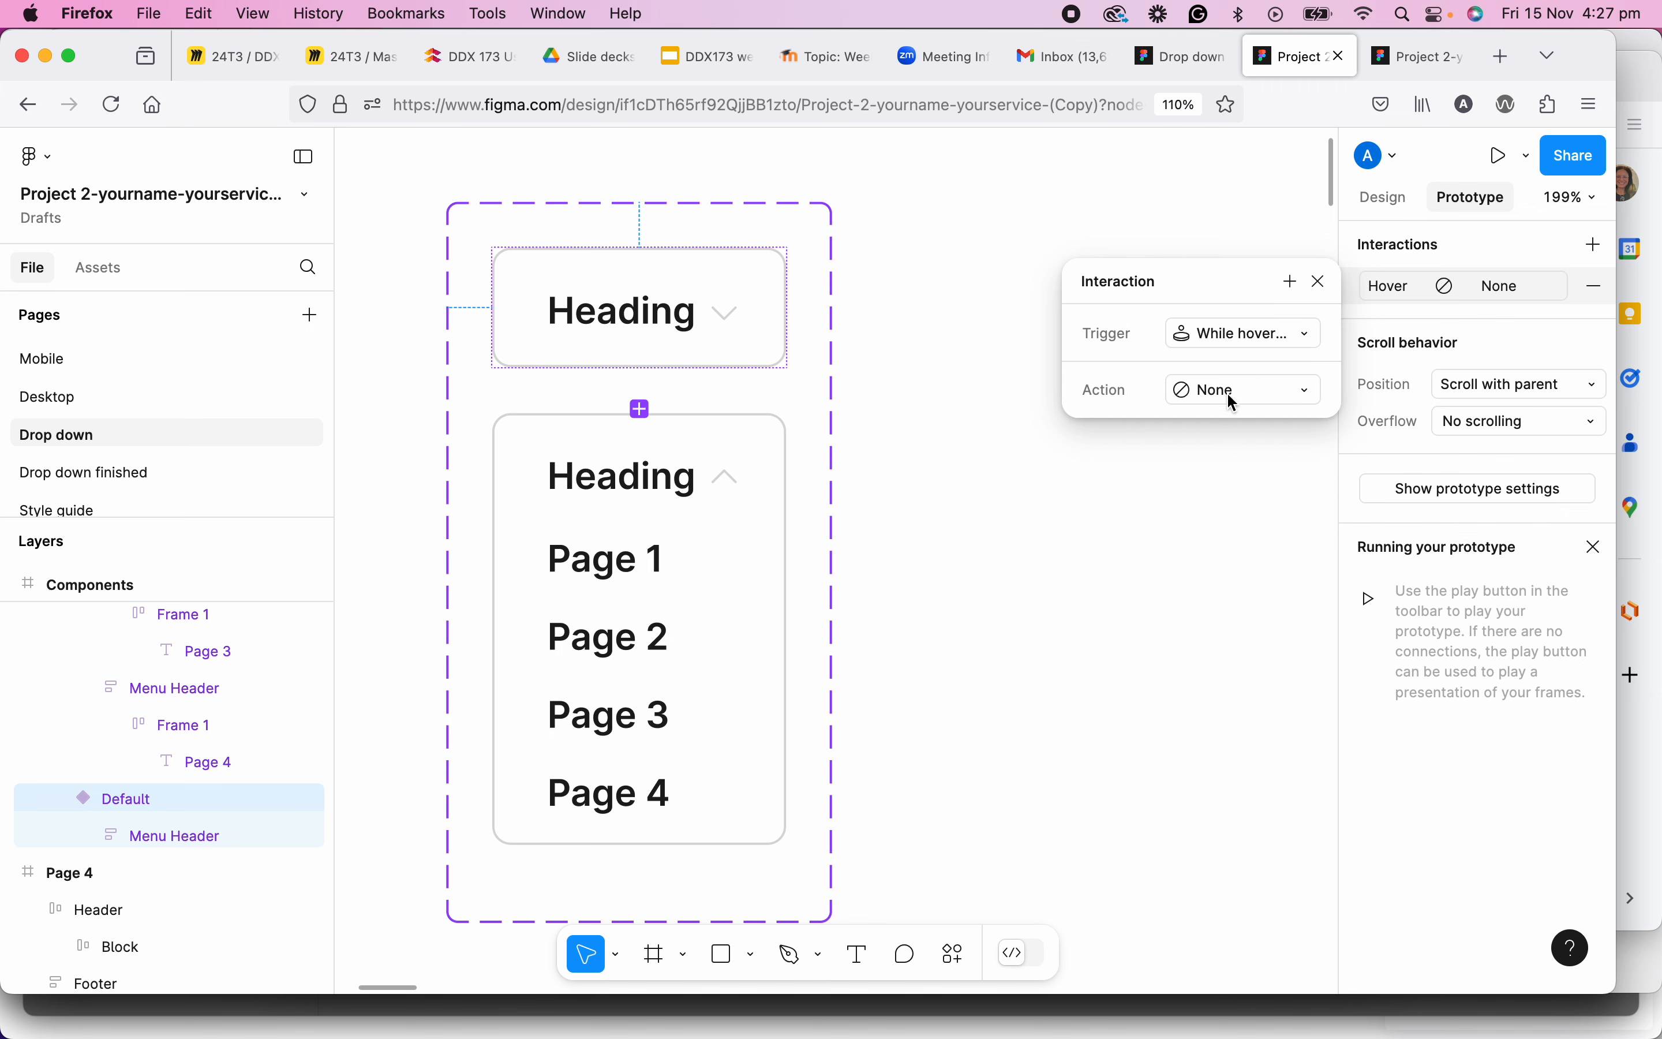
Make the hover interaction change to Variant2 with a Smart animate animation.
click(1260, 397)
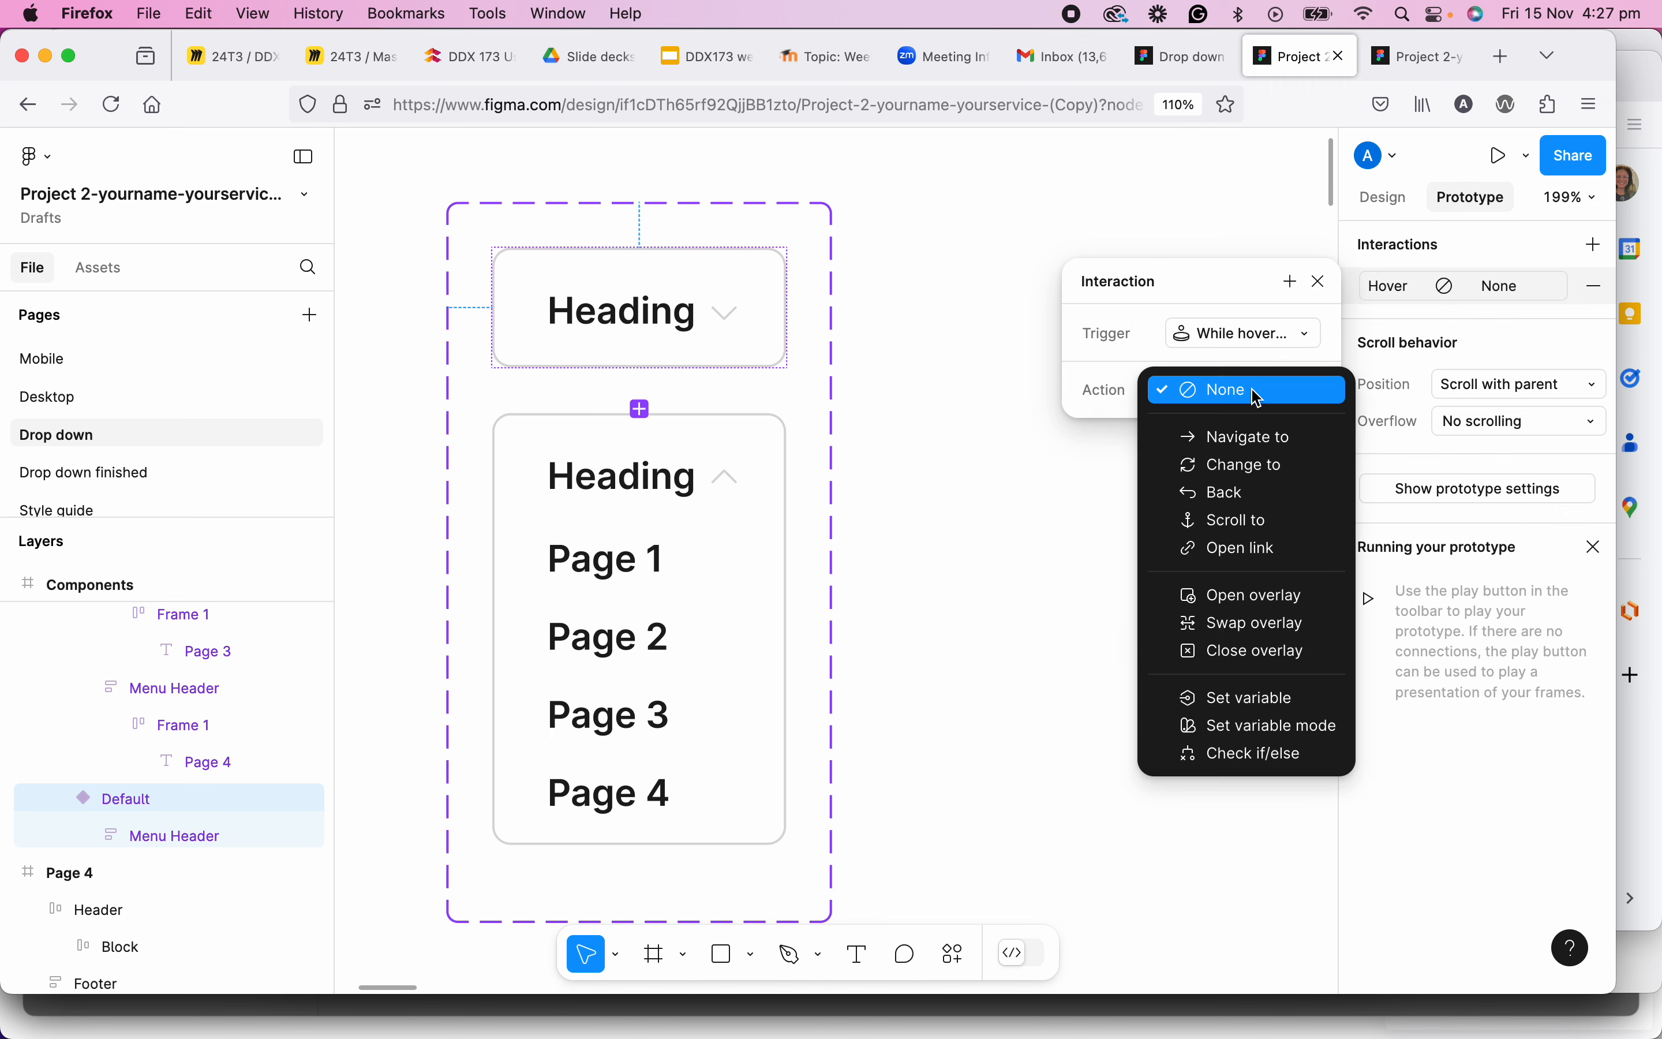
click(1242, 467)
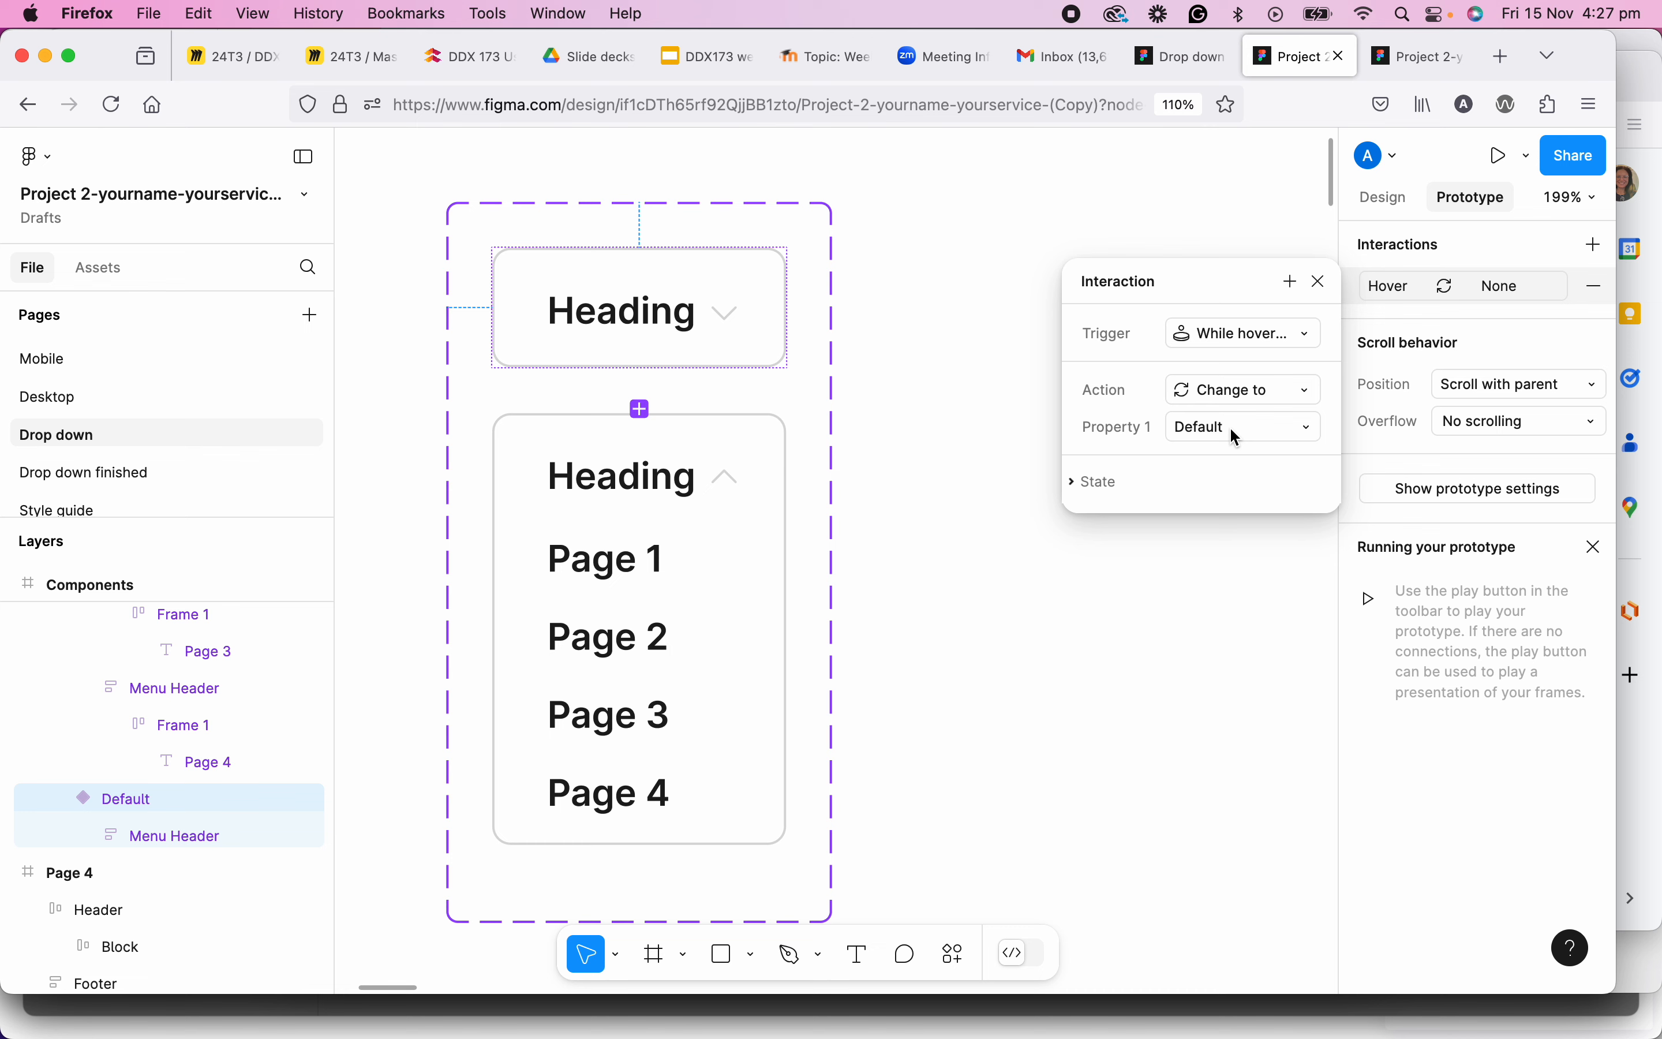
click(1231, 429)
click(1238, 454)
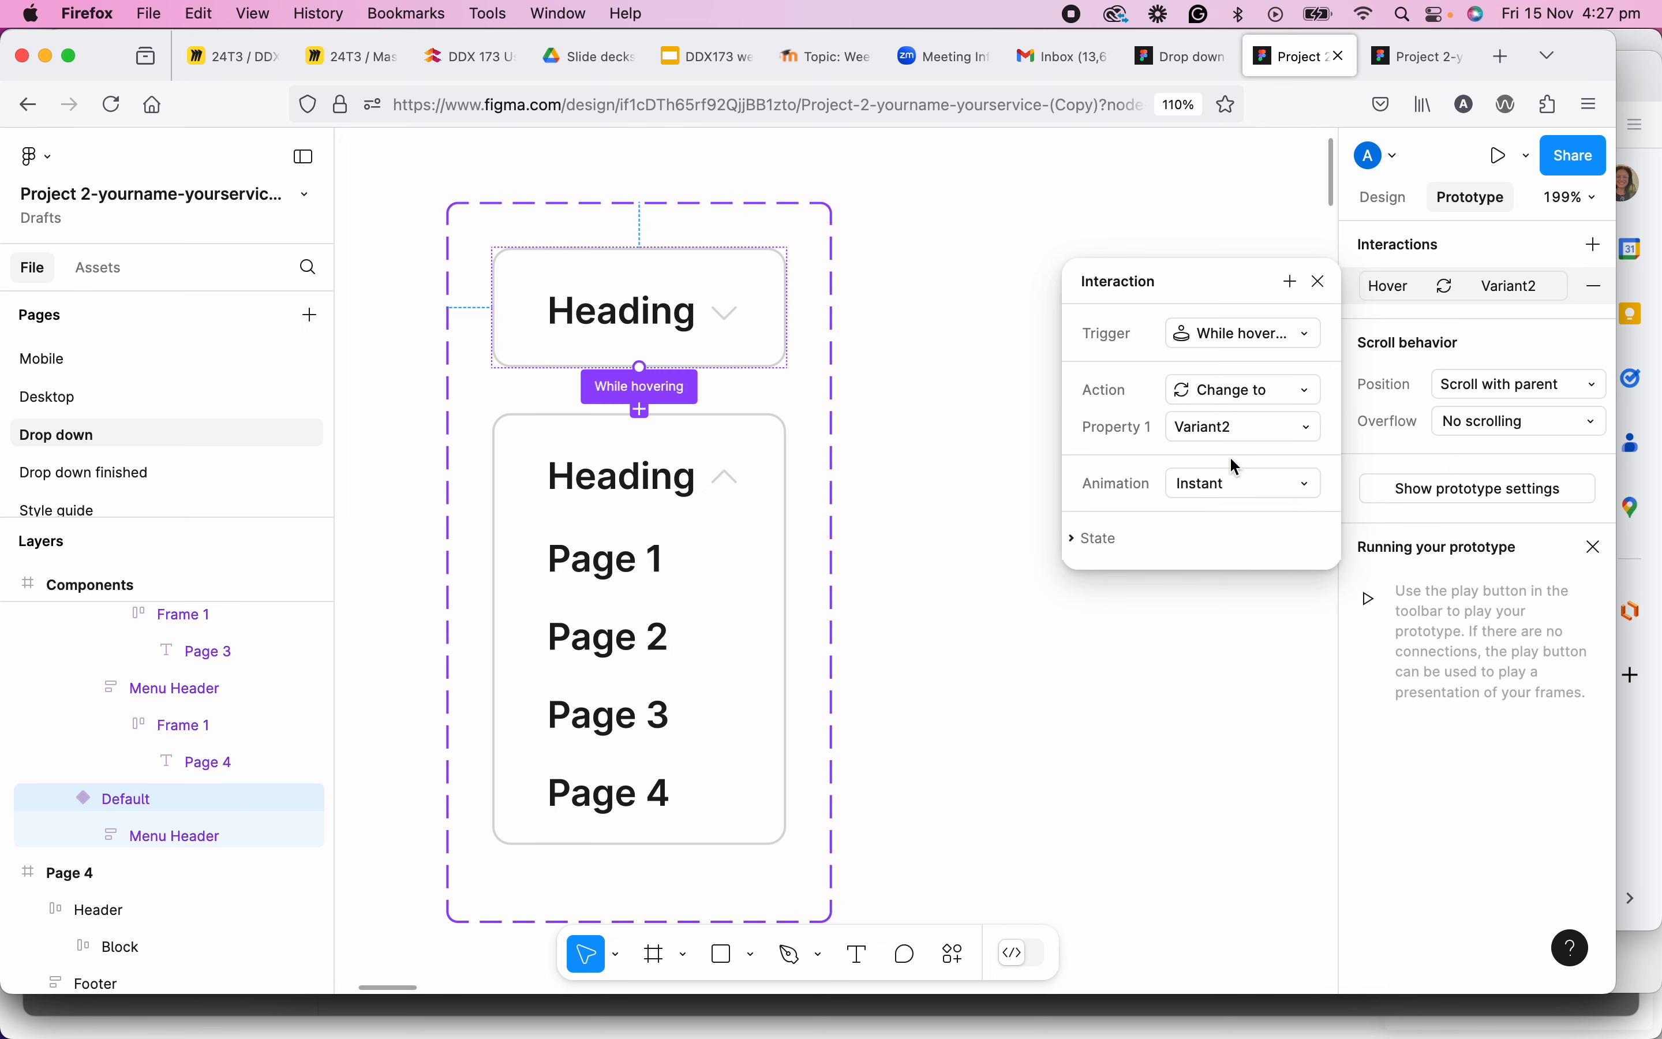
click(1229, 491)
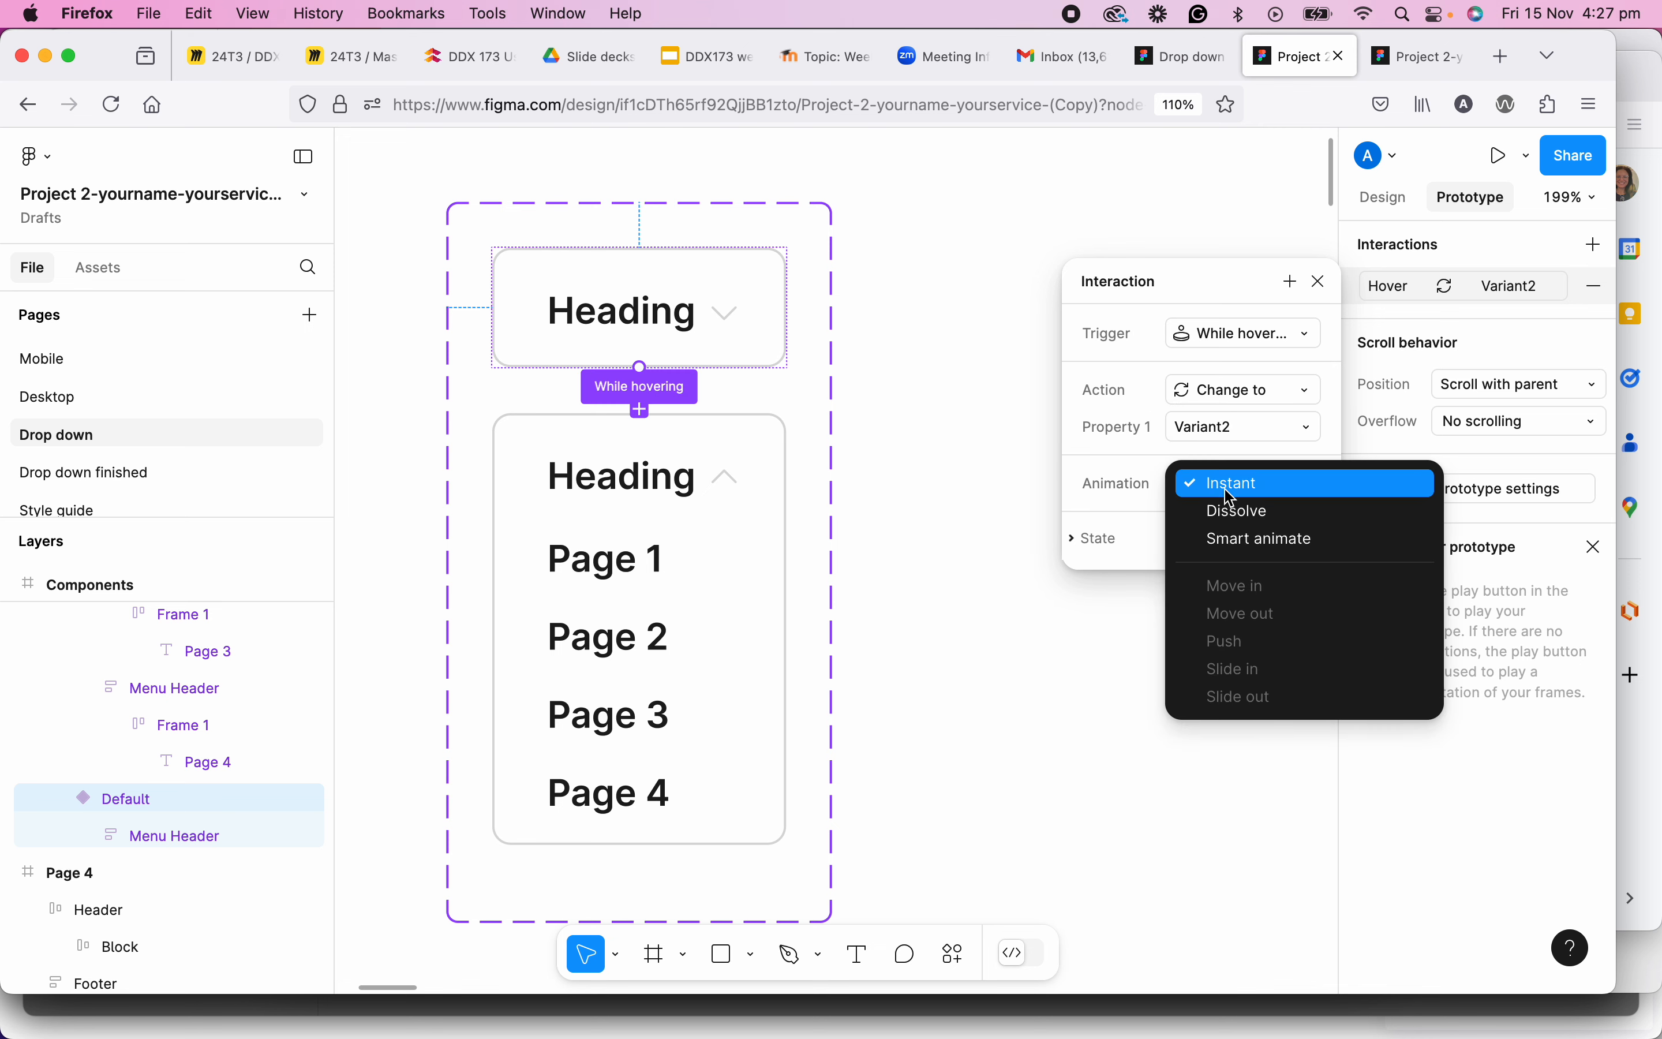
click(1238, 541)
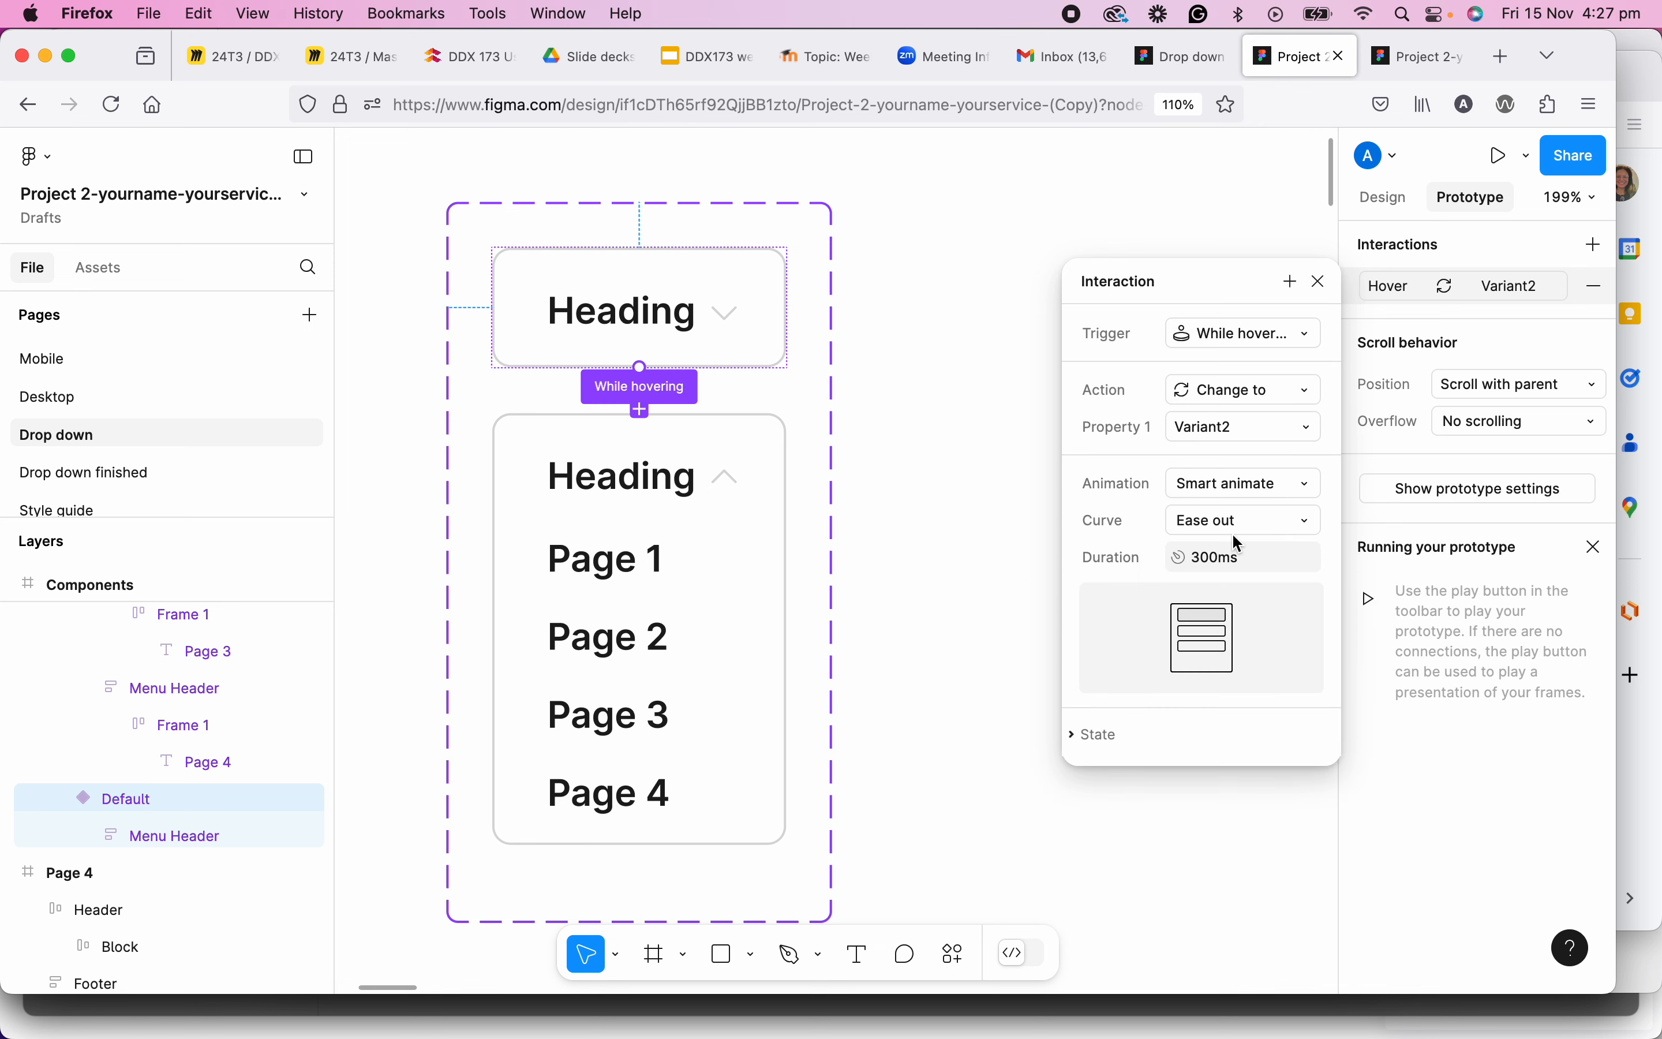
click(1324, 288)
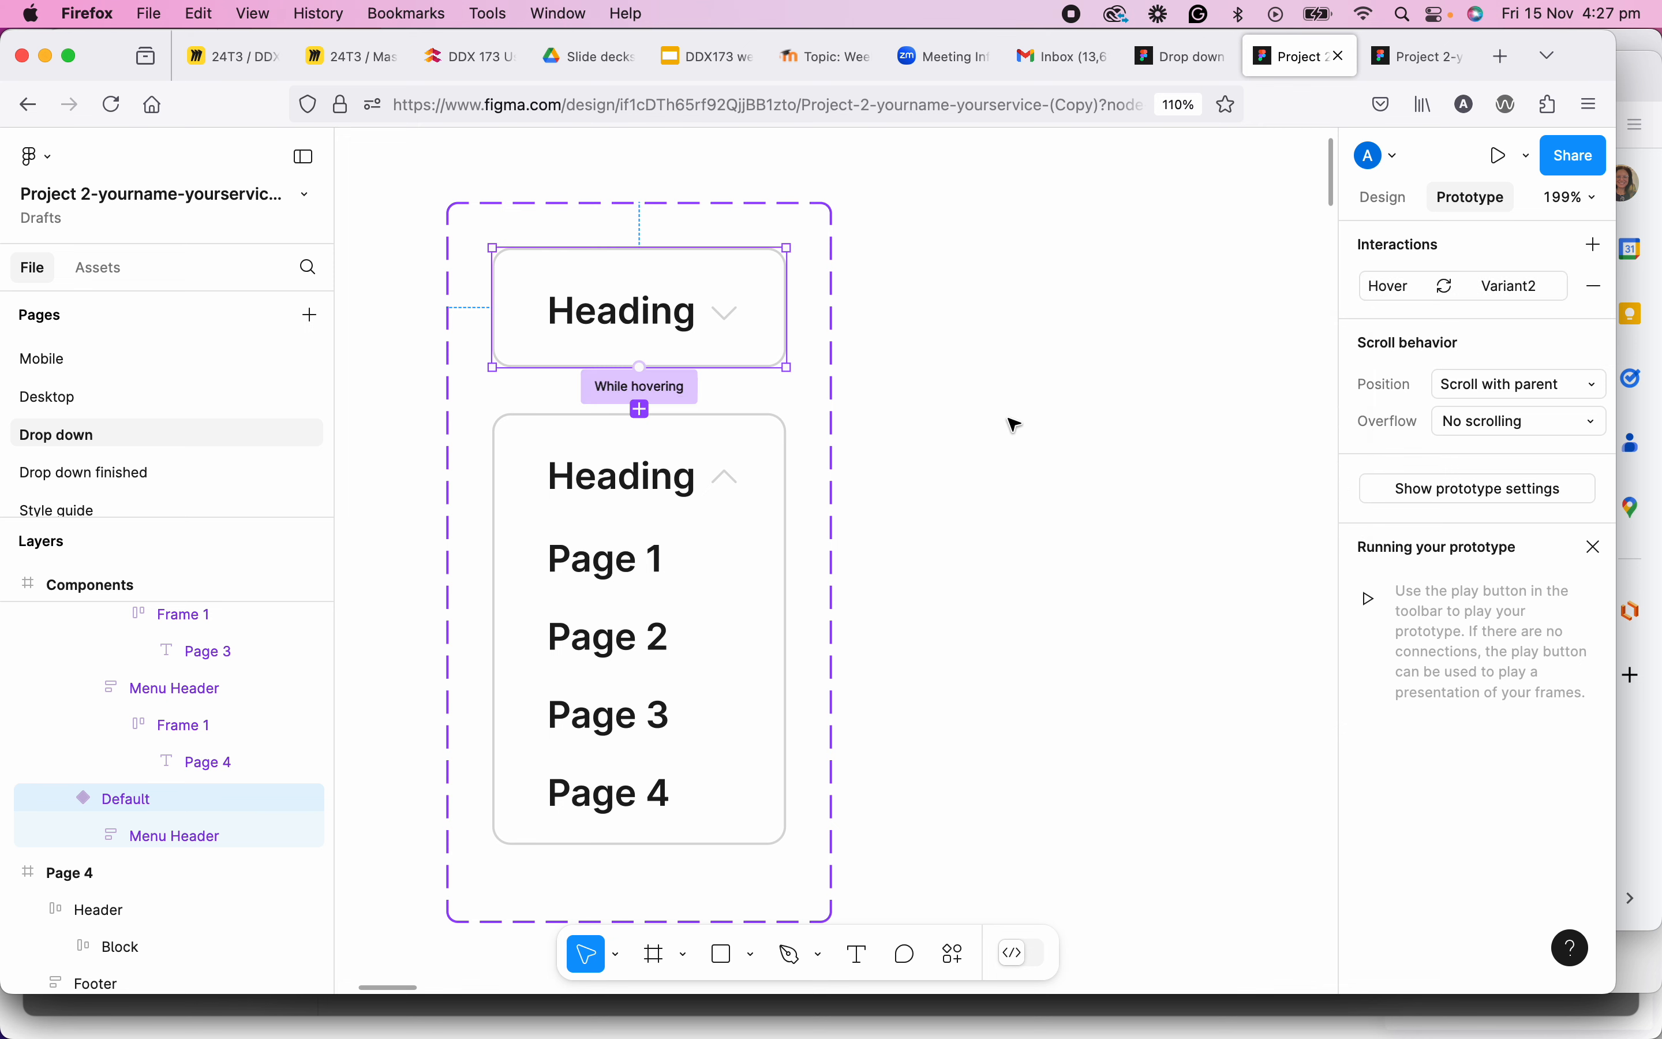
Place an instance of the Menu component from the local Drop down assets on the empty canvas beside the component set.
scroll(1009, 422, down, 5)
scroll(1176, 439, right, 5)
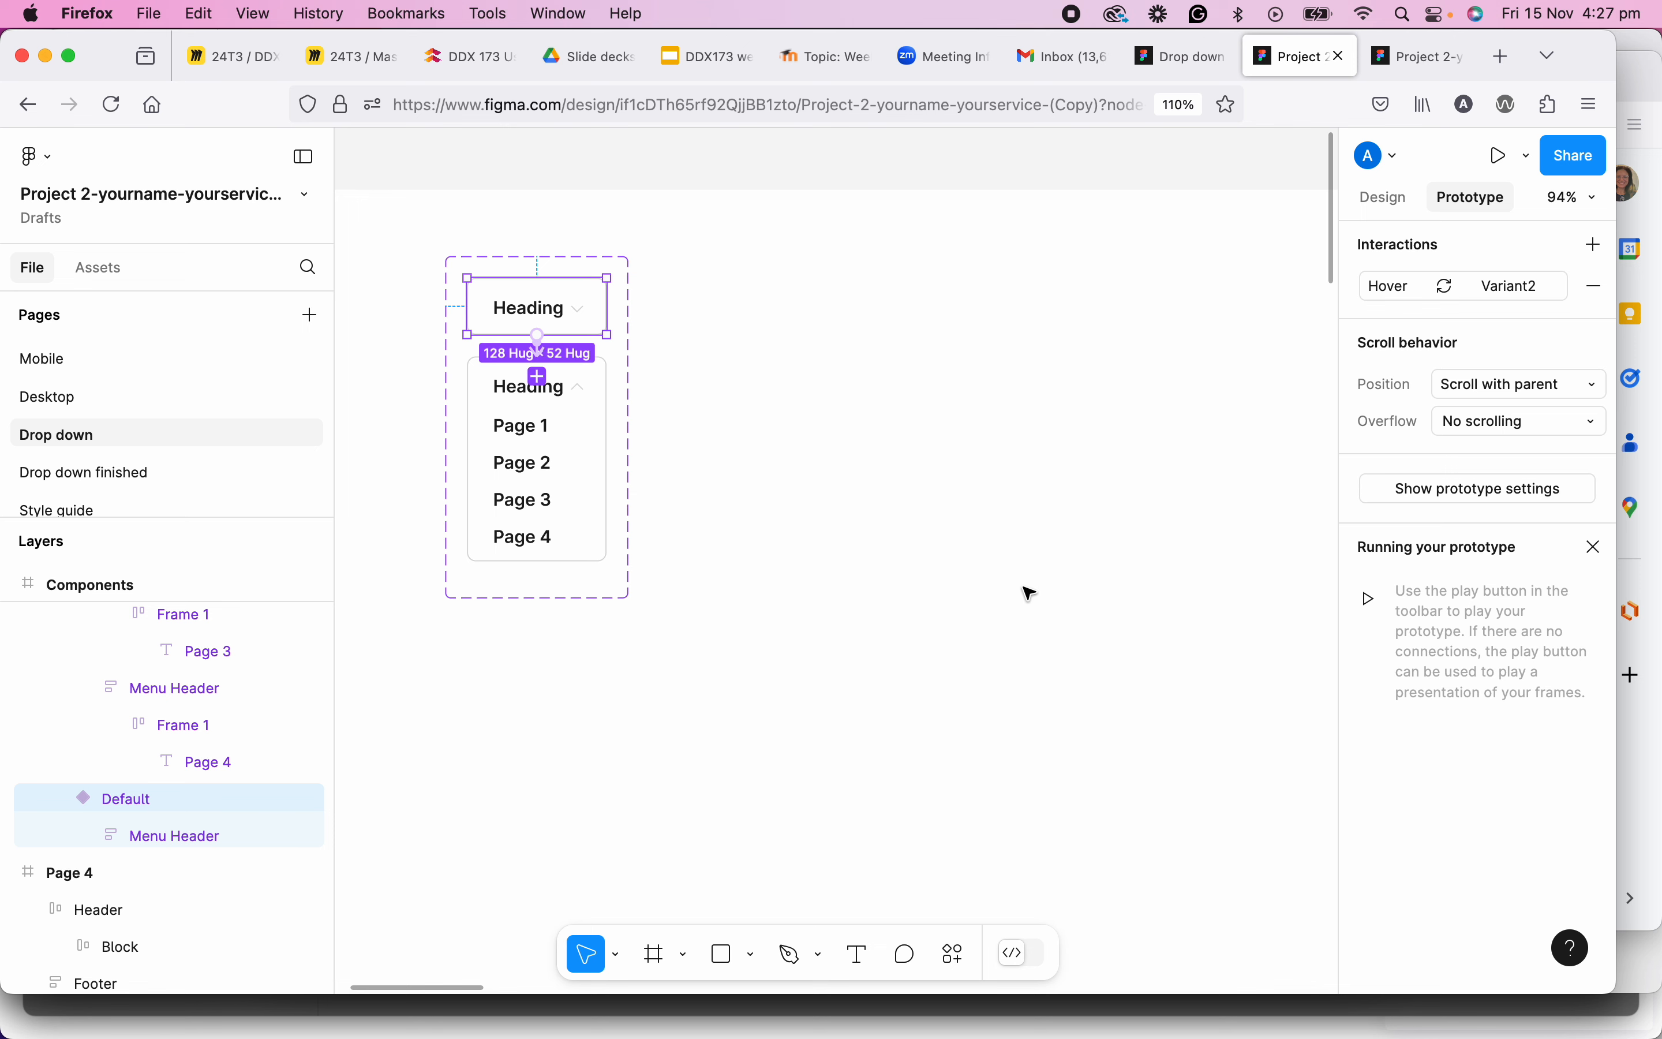
click(927, 610)
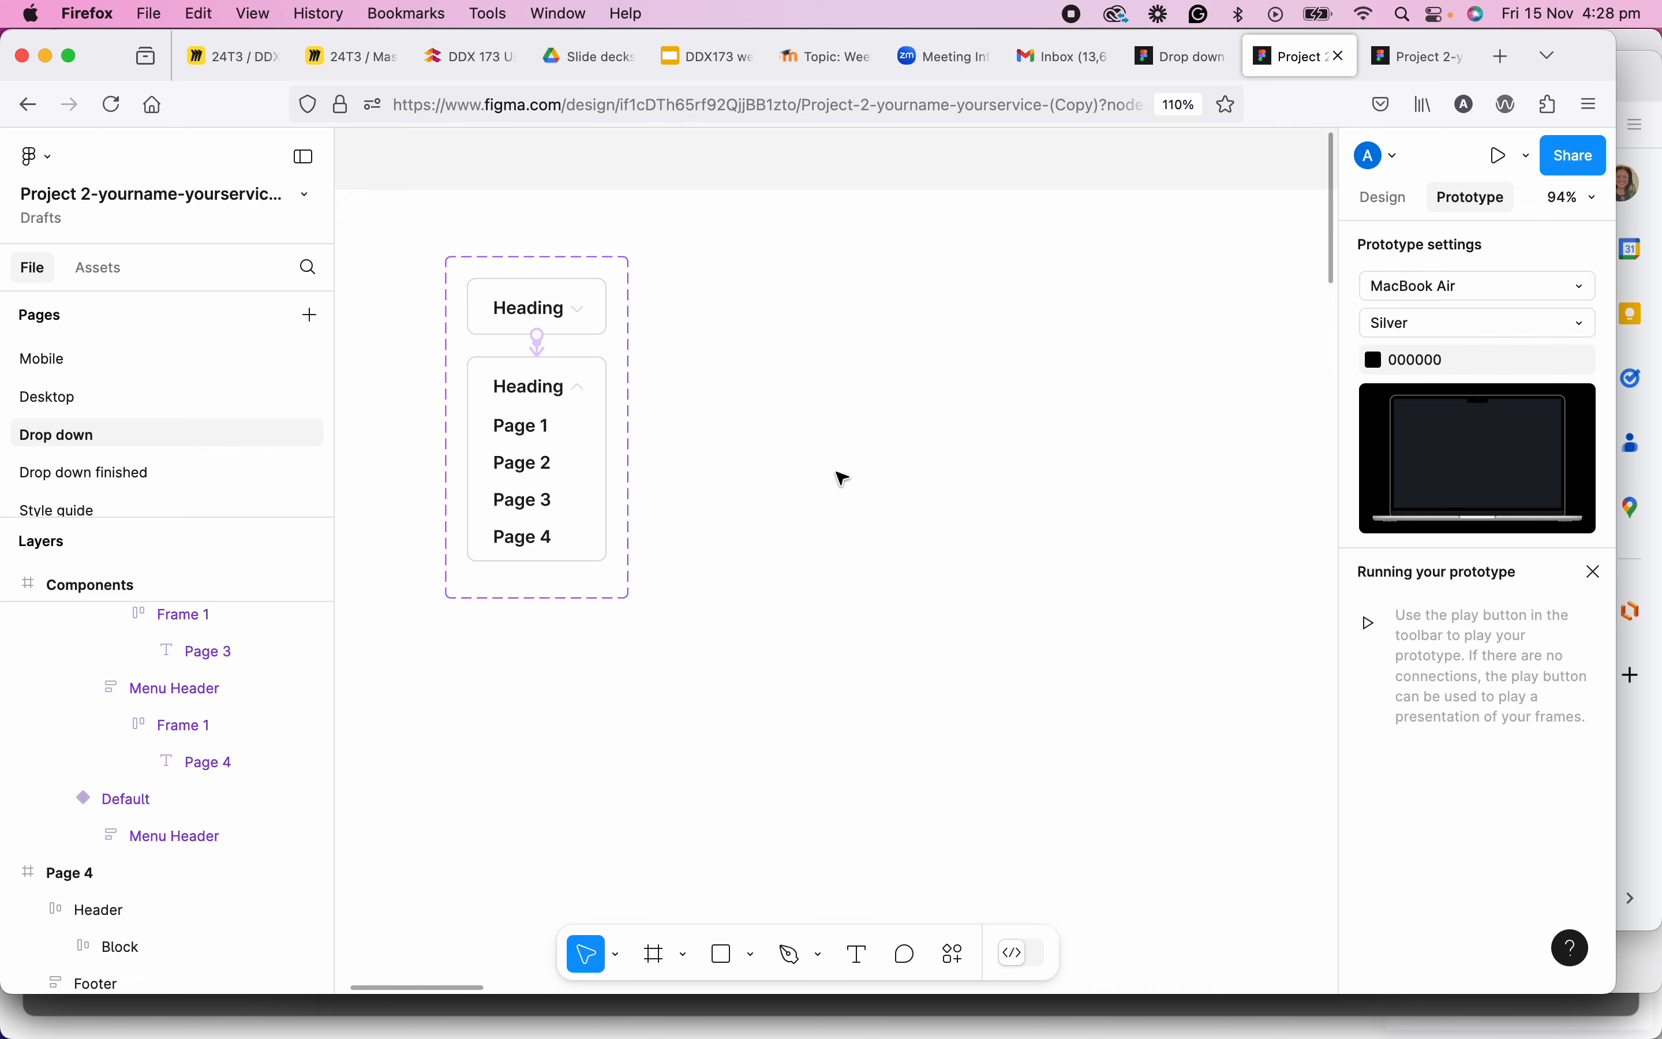
click(94, 274)
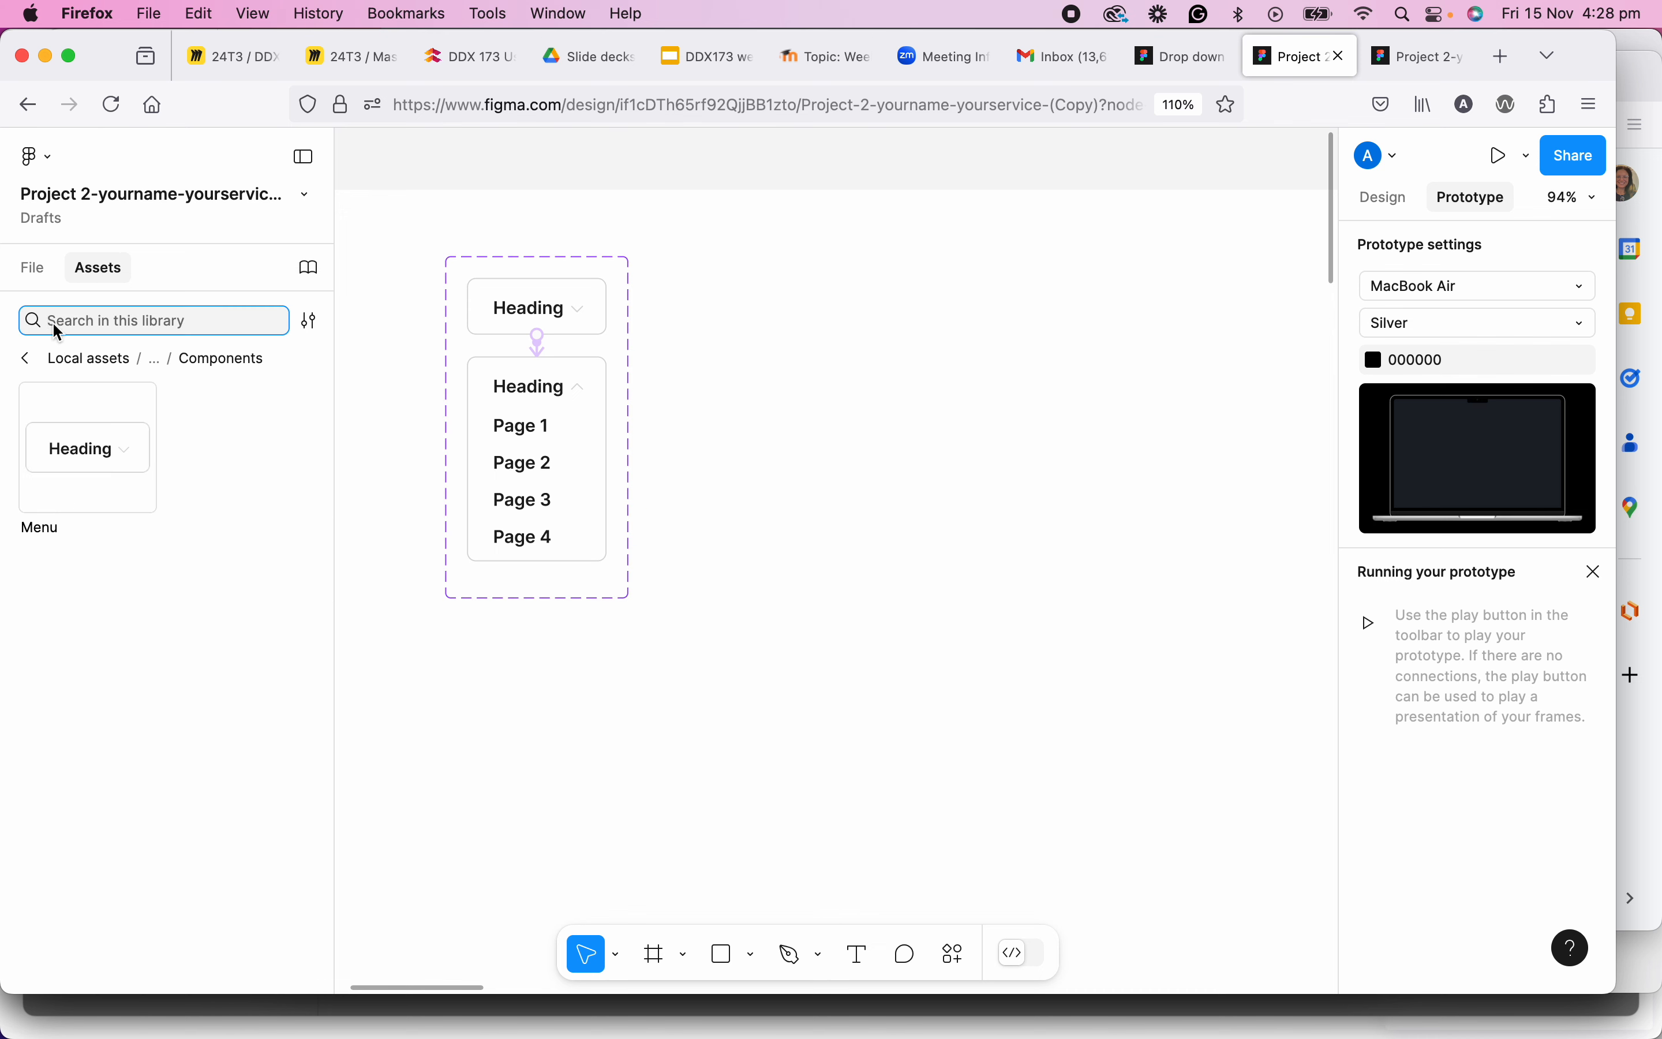
click(28, 361)
click(29, 363)
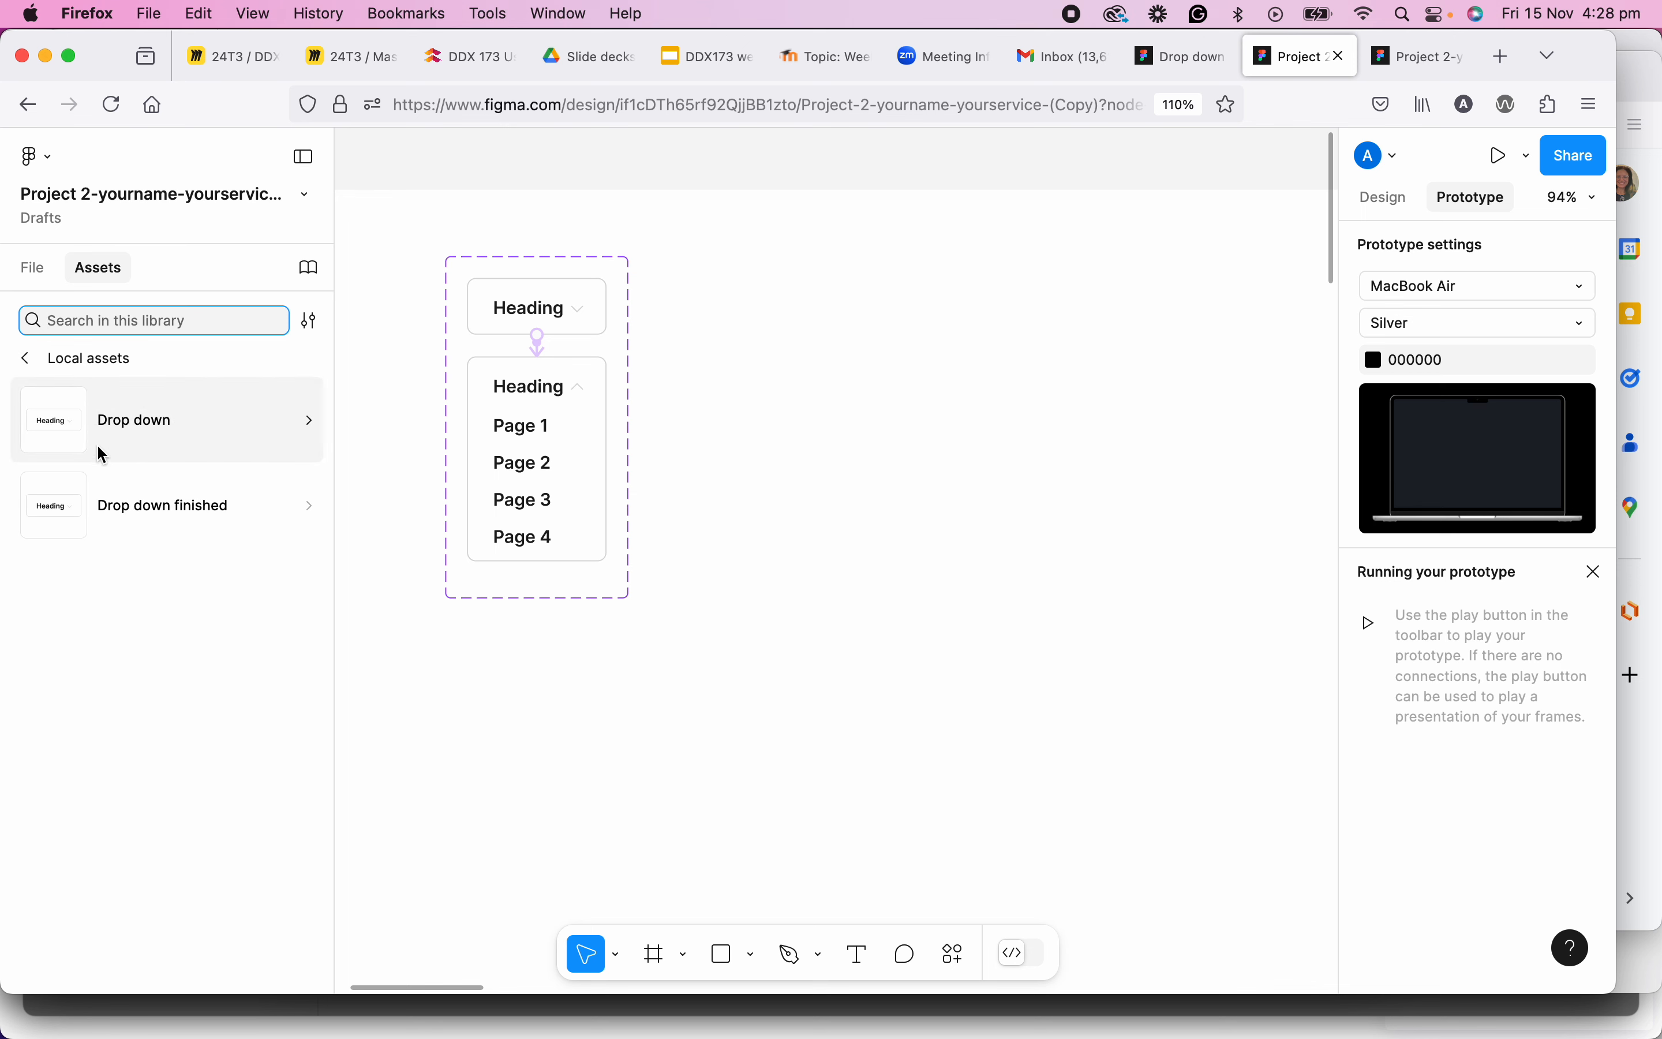
click(145, 435)
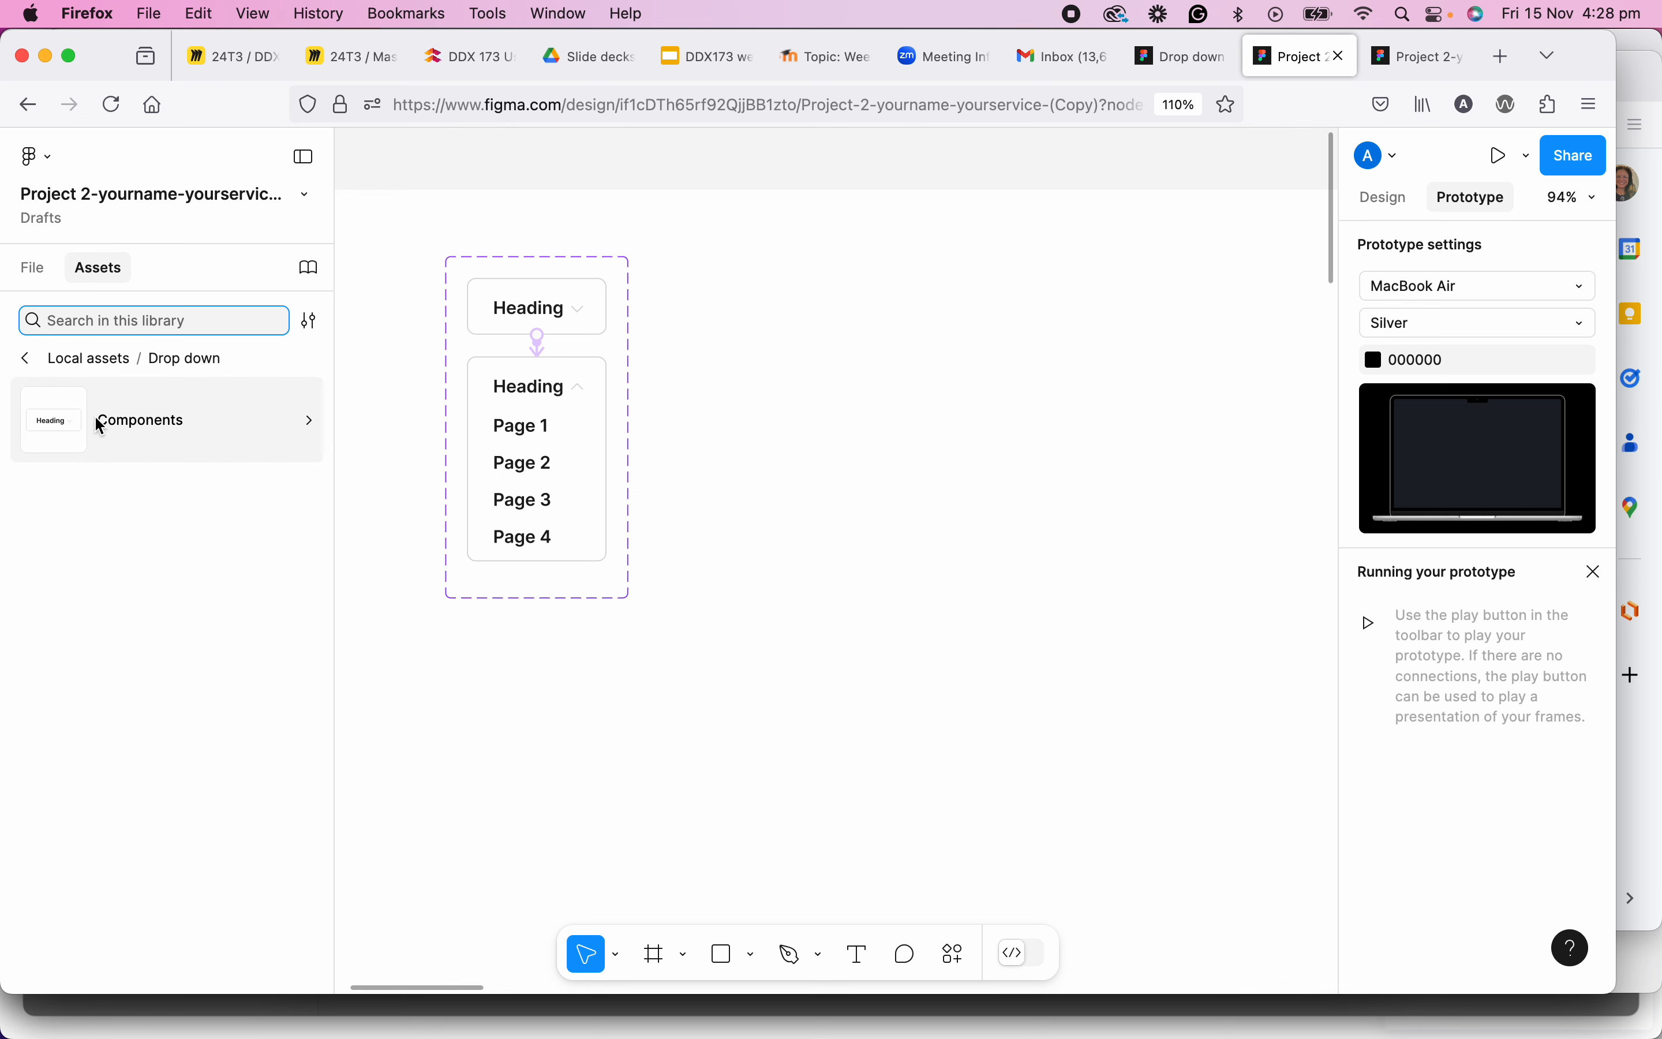
click(25, 357)
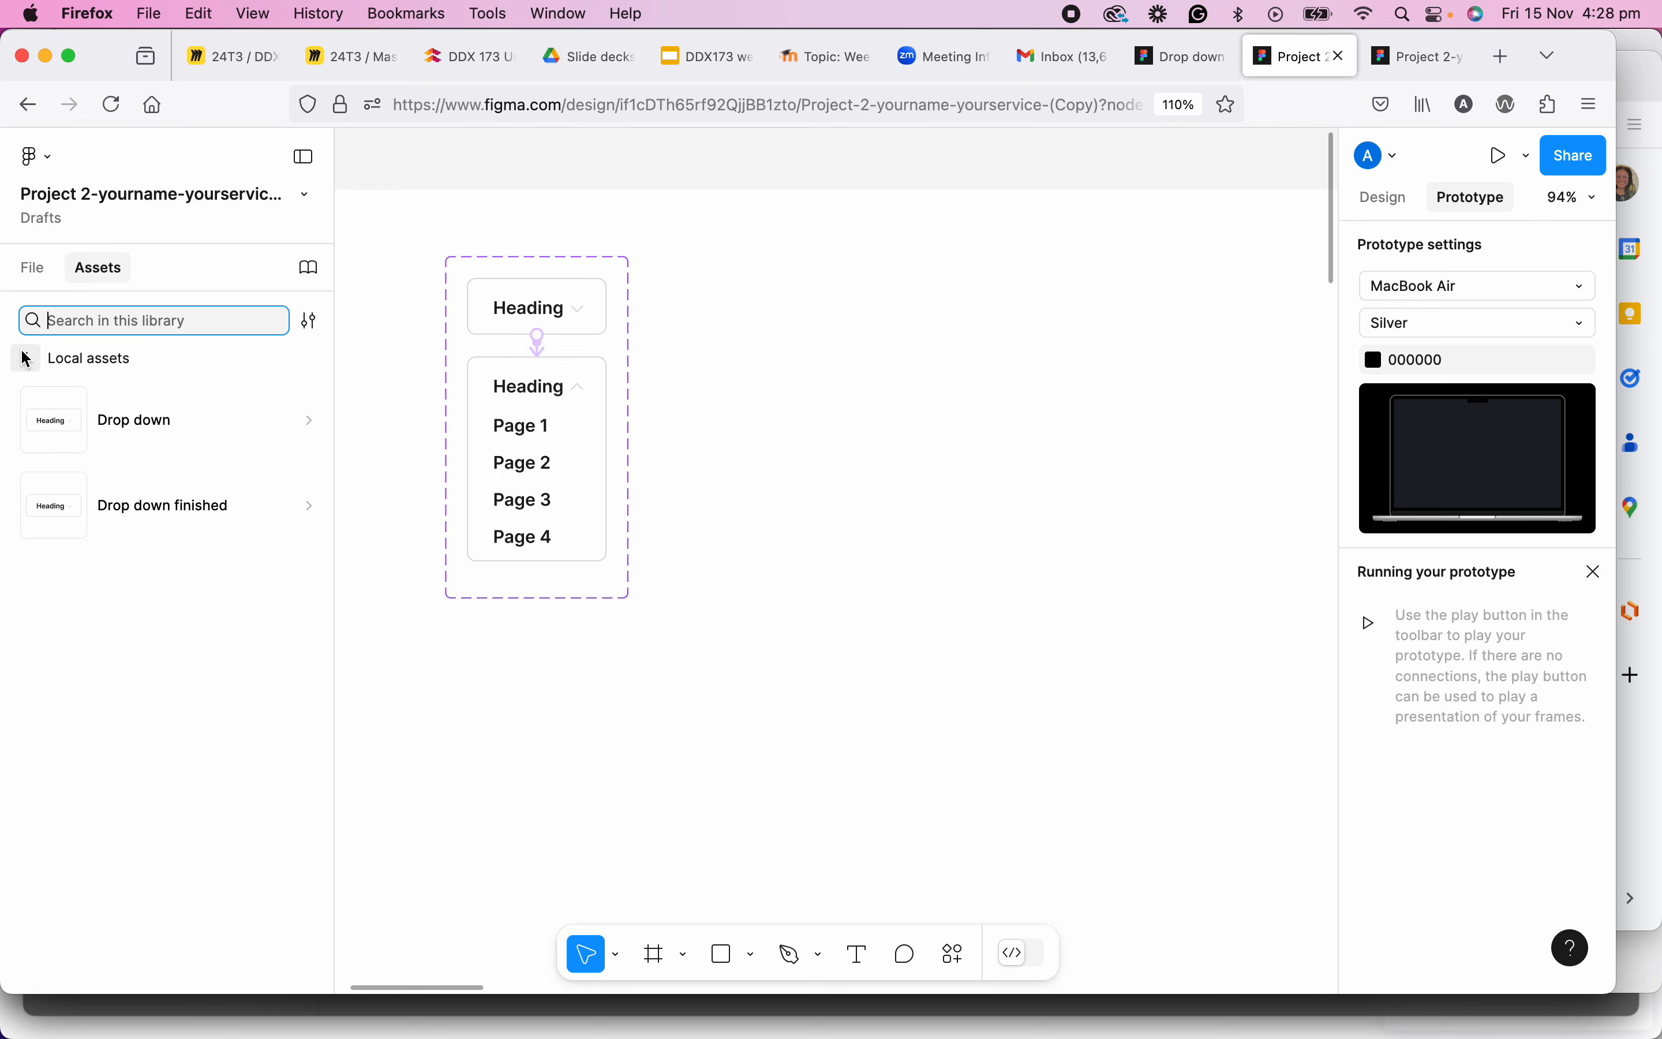
click(110, 432)
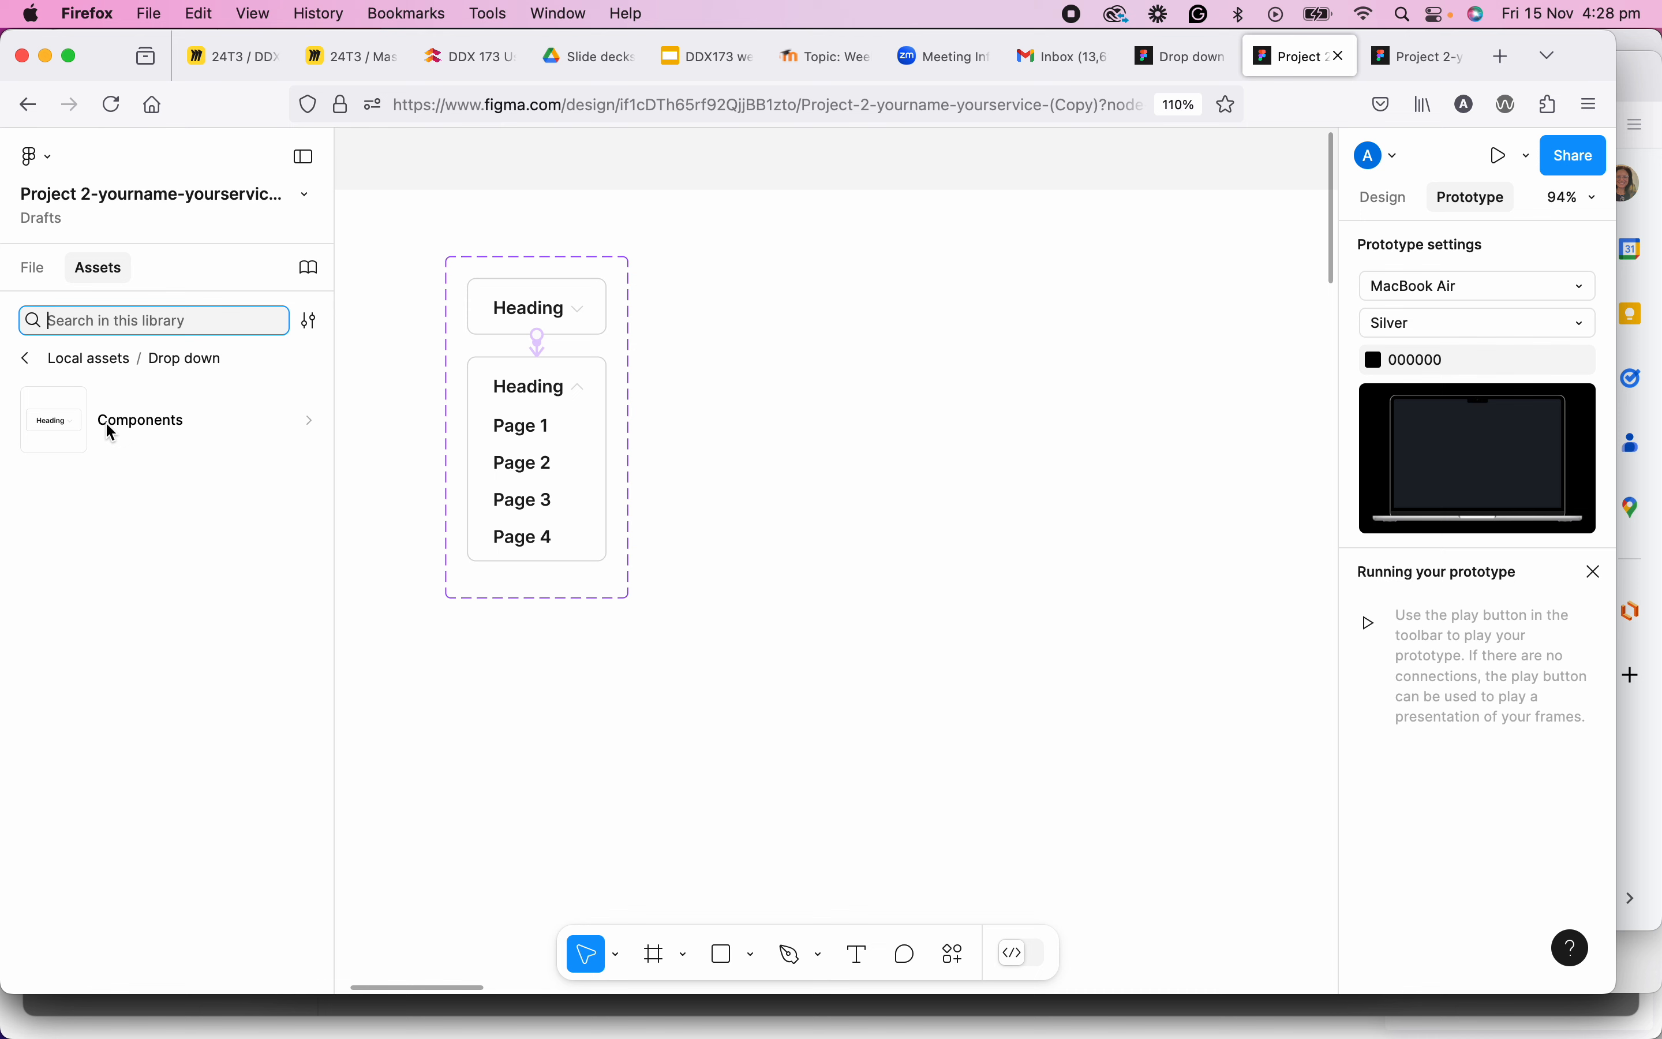
click(167, 423)
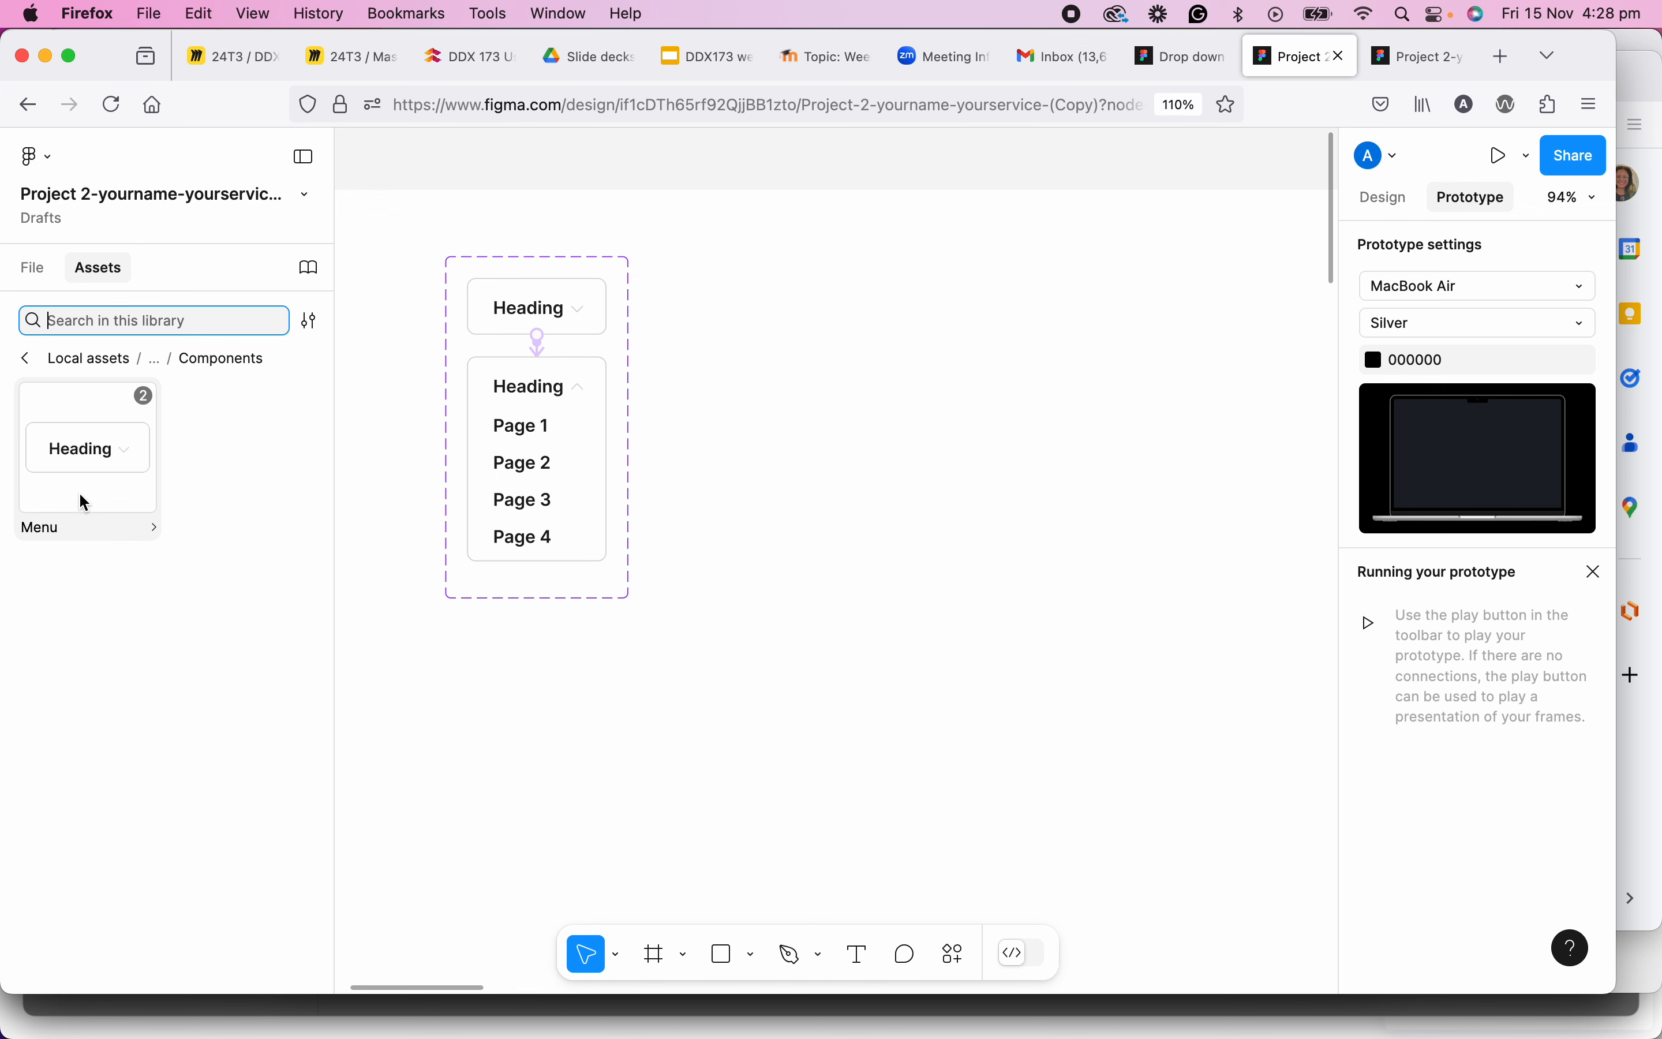
drag(77, 490, 920, 448)
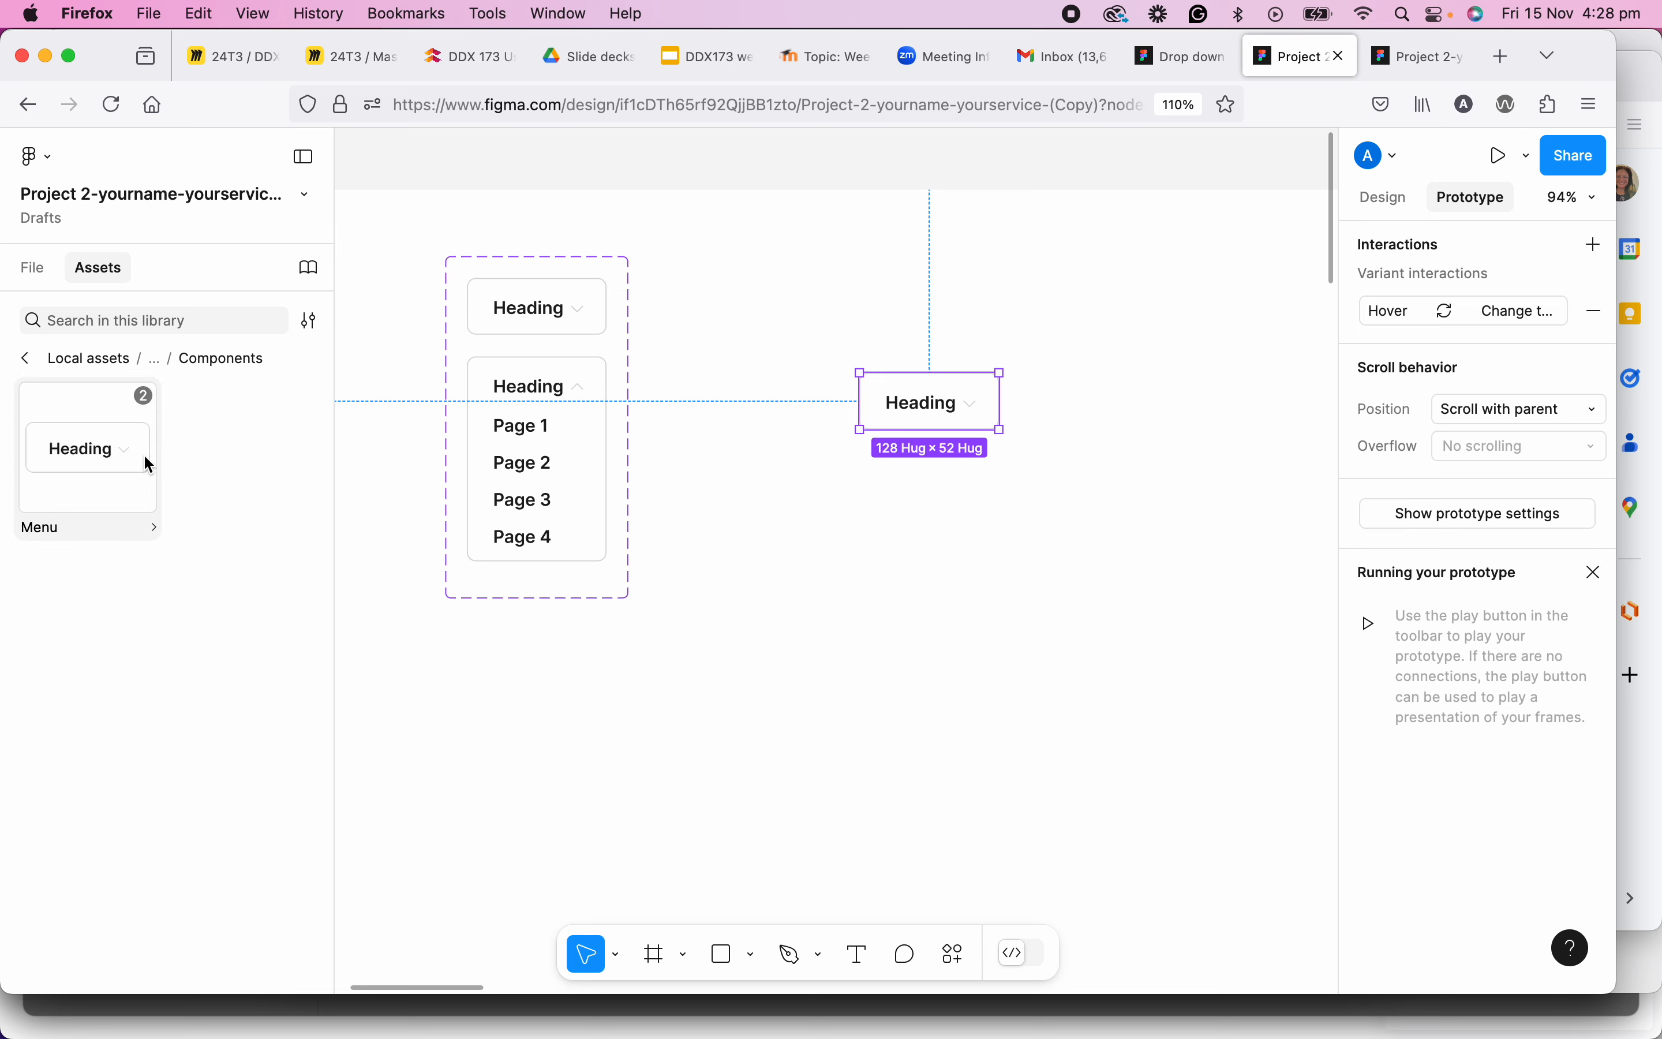
Move the menu instance closer to the component set, level with the closed variant.
scroll(940, 393, up, 3)
drag(879, 390, 770, 267)
drag(818, 440, 890, 540)
Select the Components frame and run its prototype preview.
scroll(870, 520, down, 8)
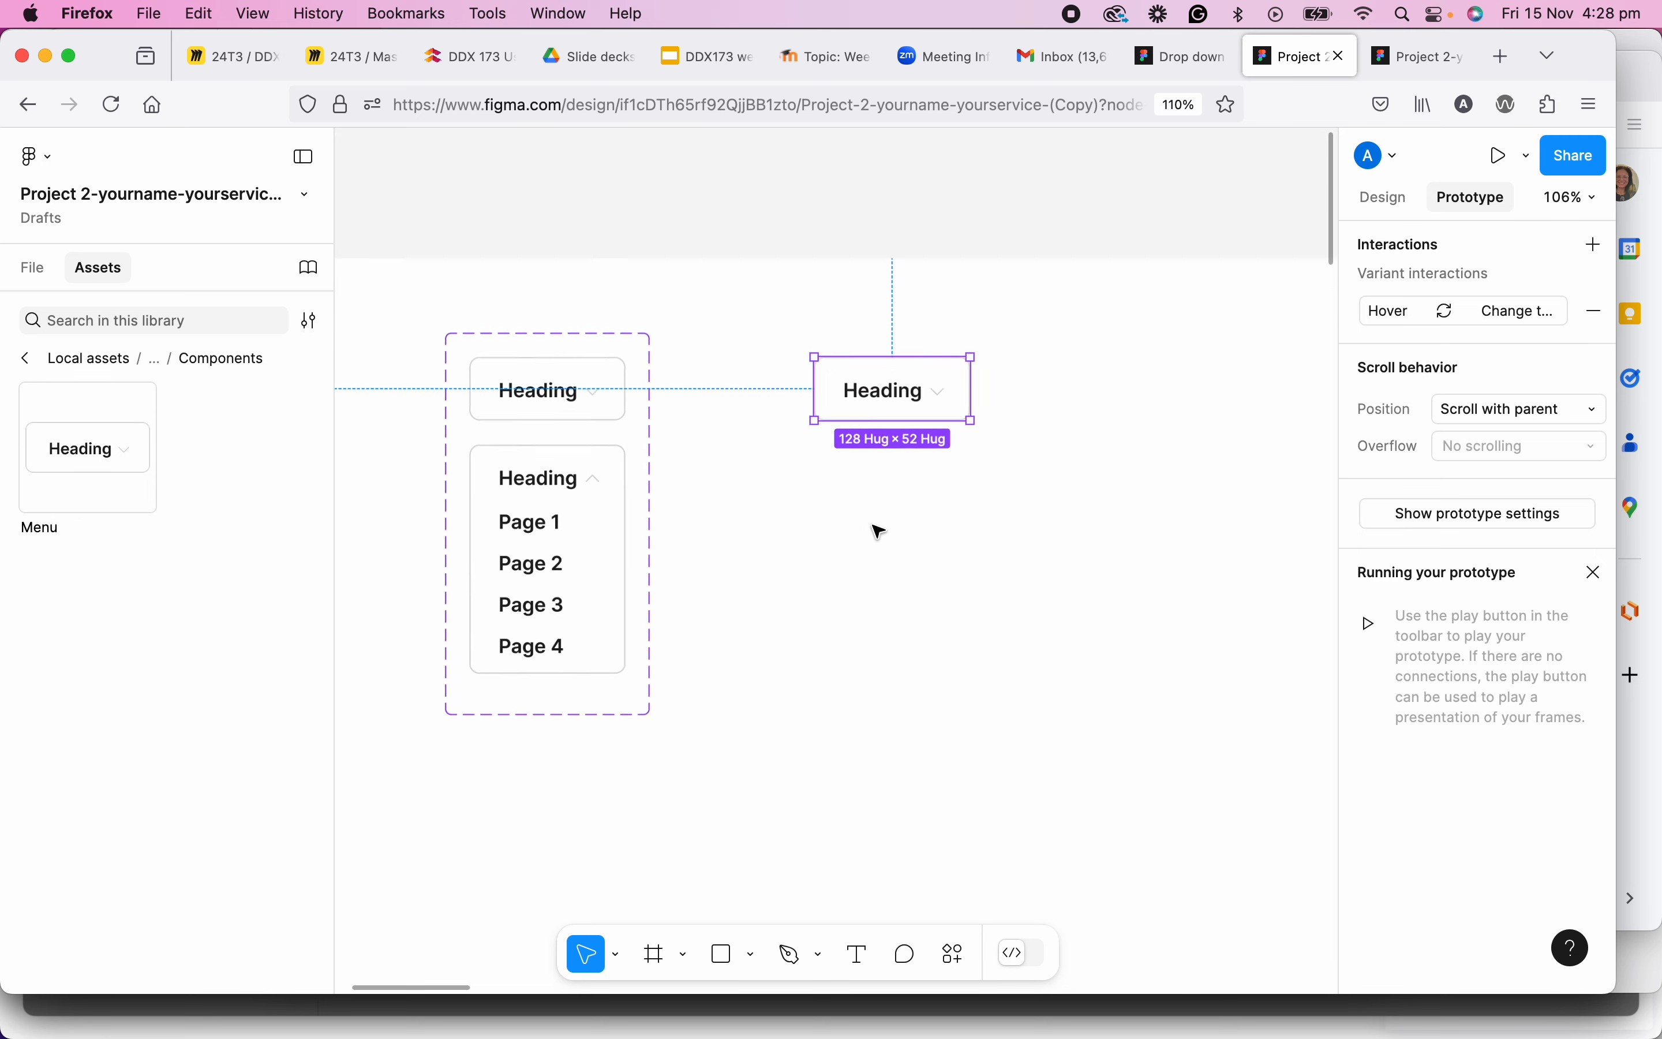
click(613, 380)
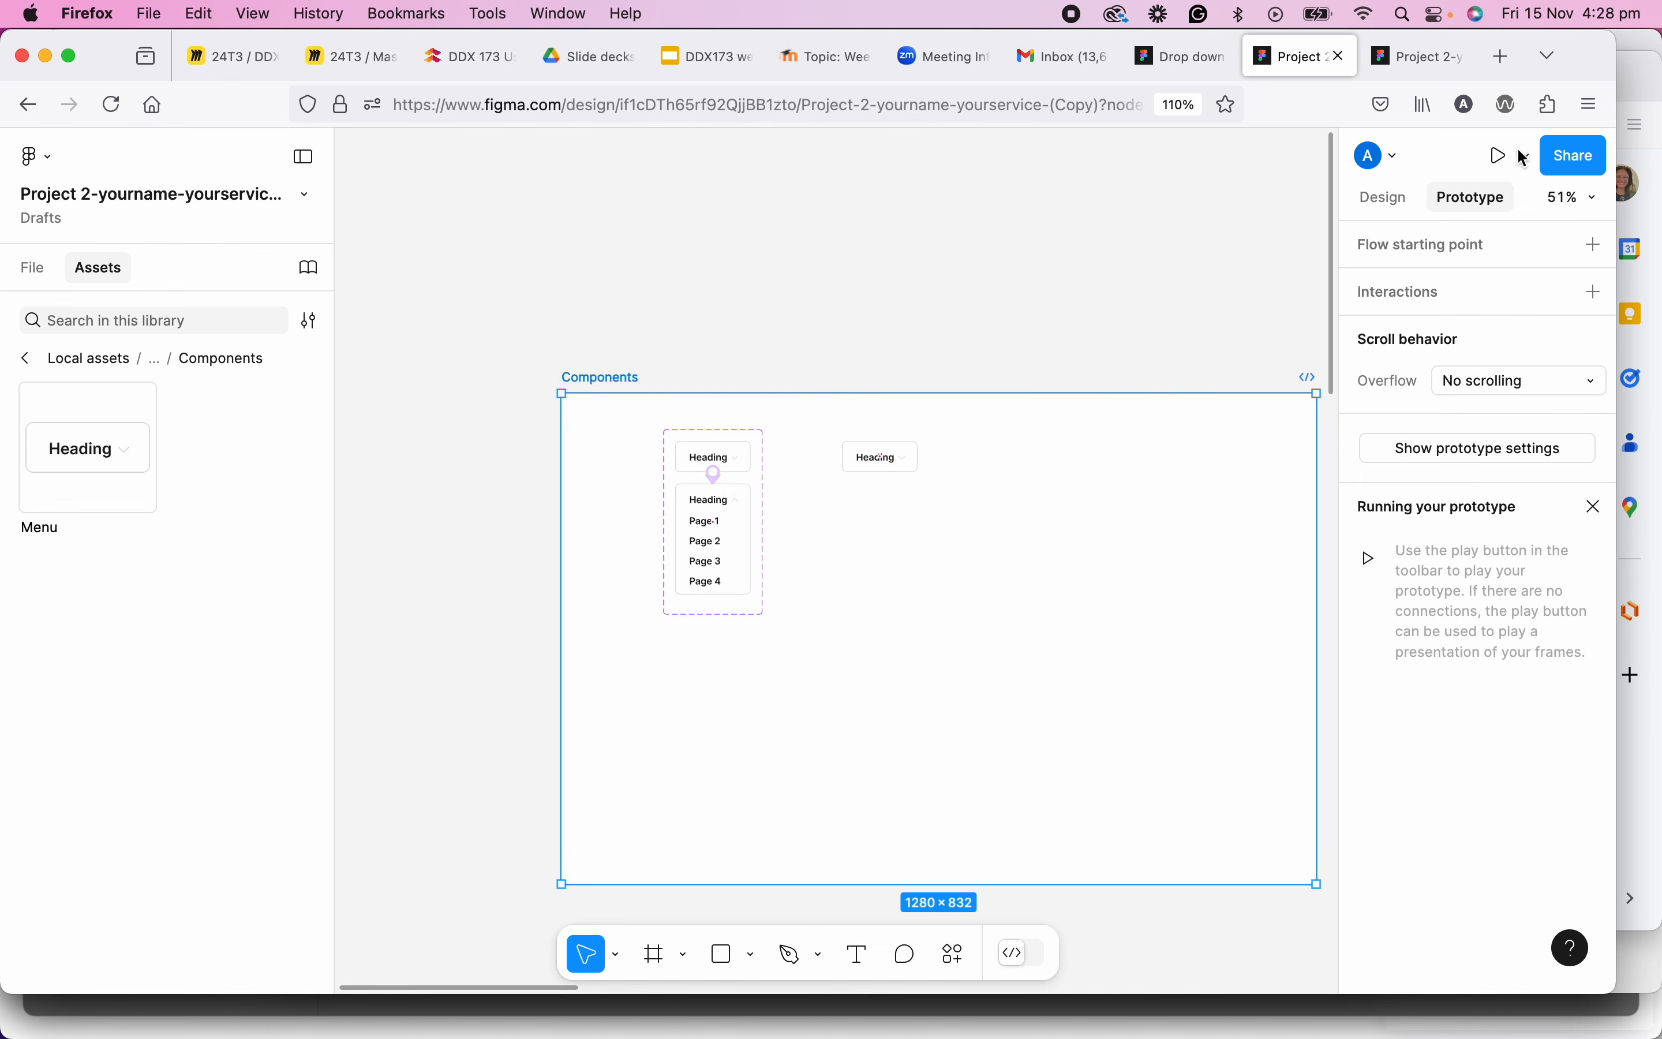
click(1500, 156)
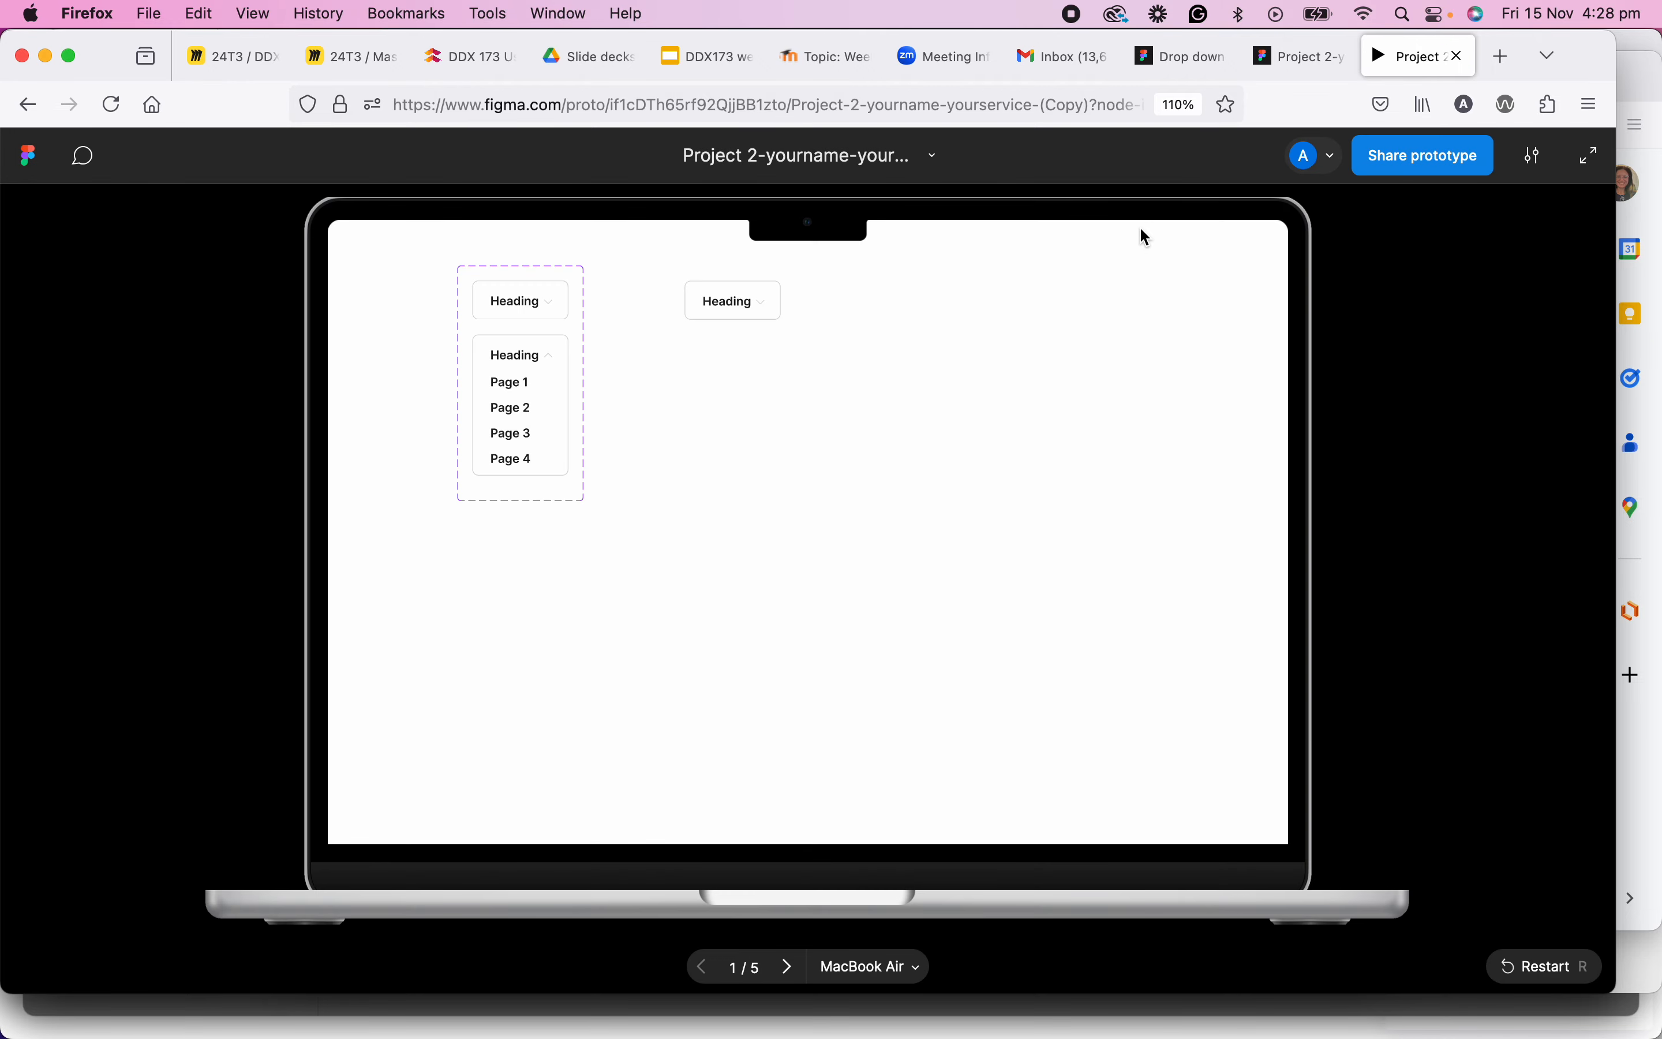
Test the hover behaviour of the menu instance in the prototype preview and close the preview.
click(728, 305)
click(753, 368)
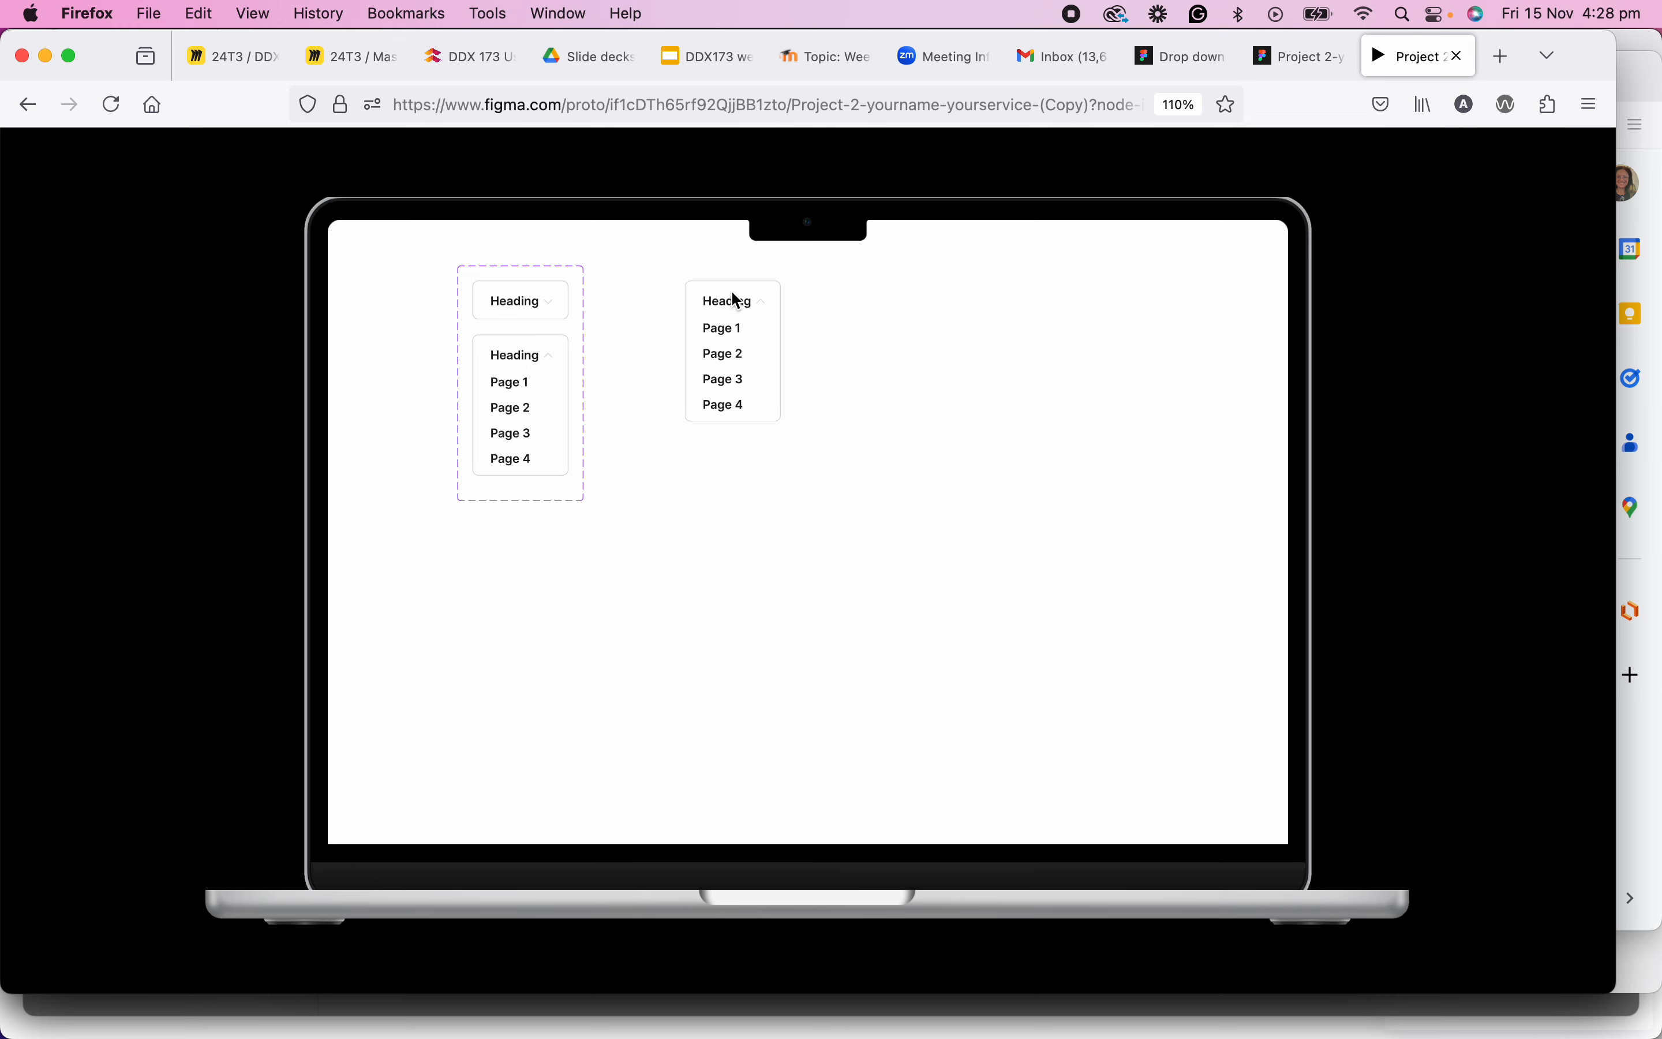
click(733, 337)
click(727, 307)
click(727, 319)
click(725, 303)
click(725, 316)
click(727, 307)
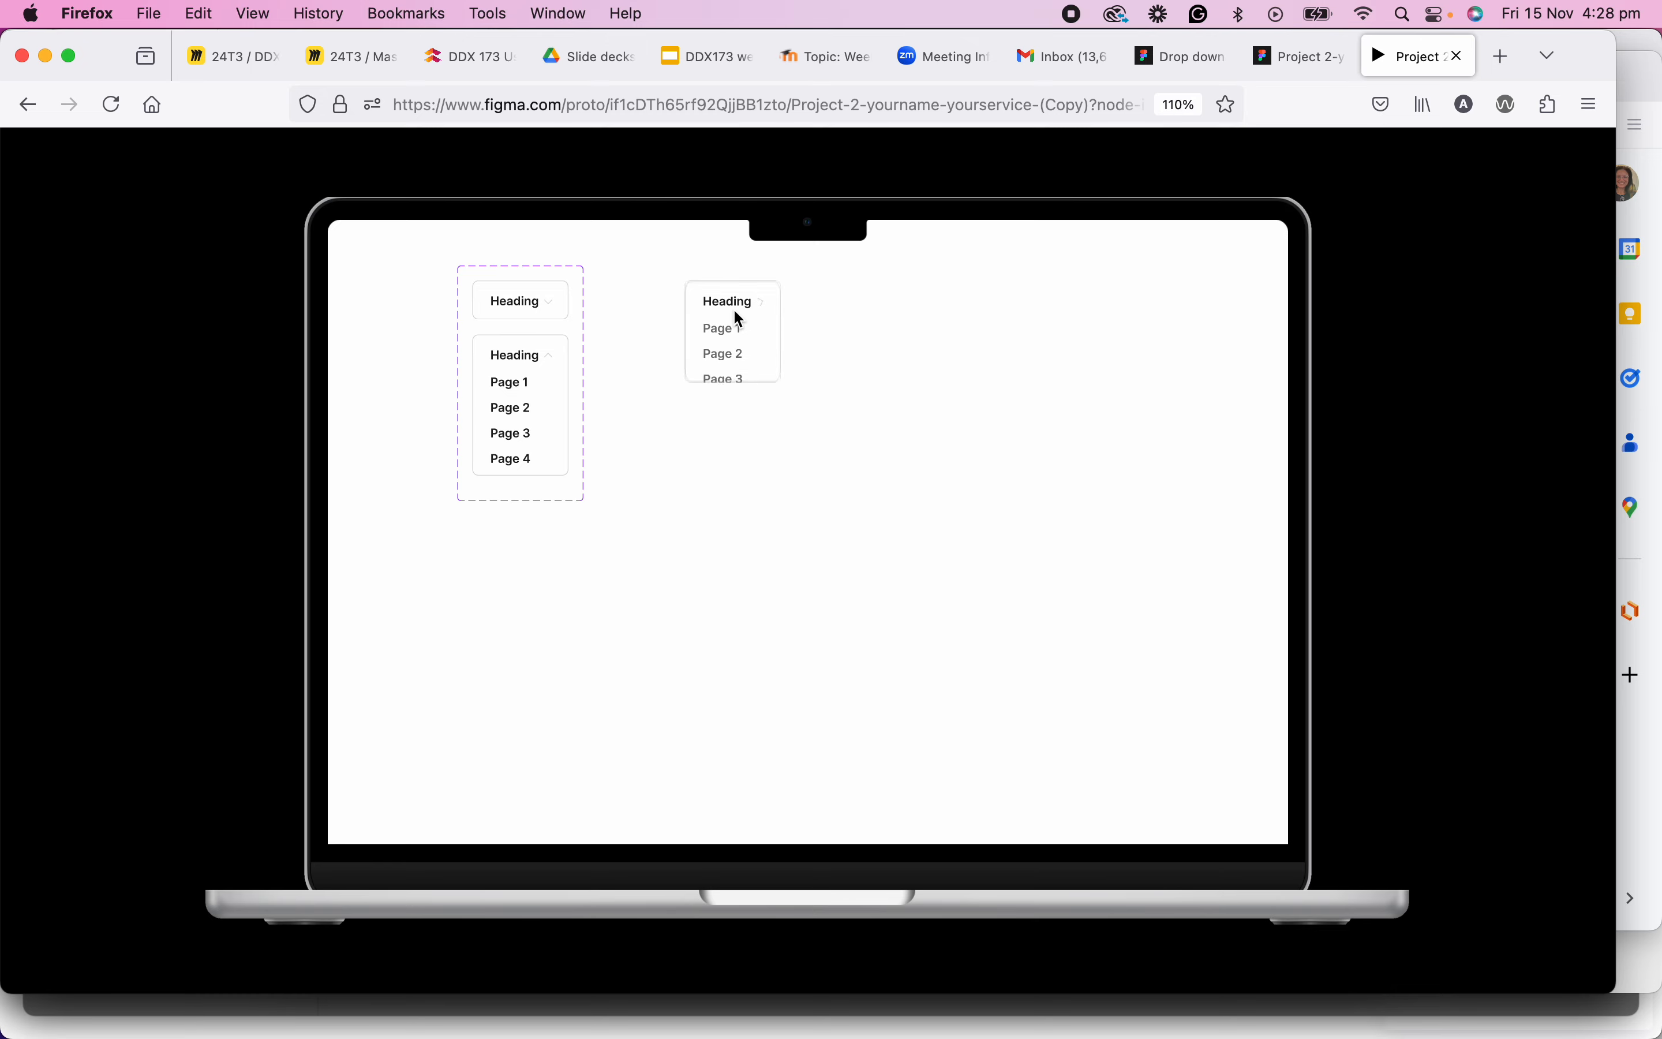
mouse_move(751, 305)
click(1461, 58)
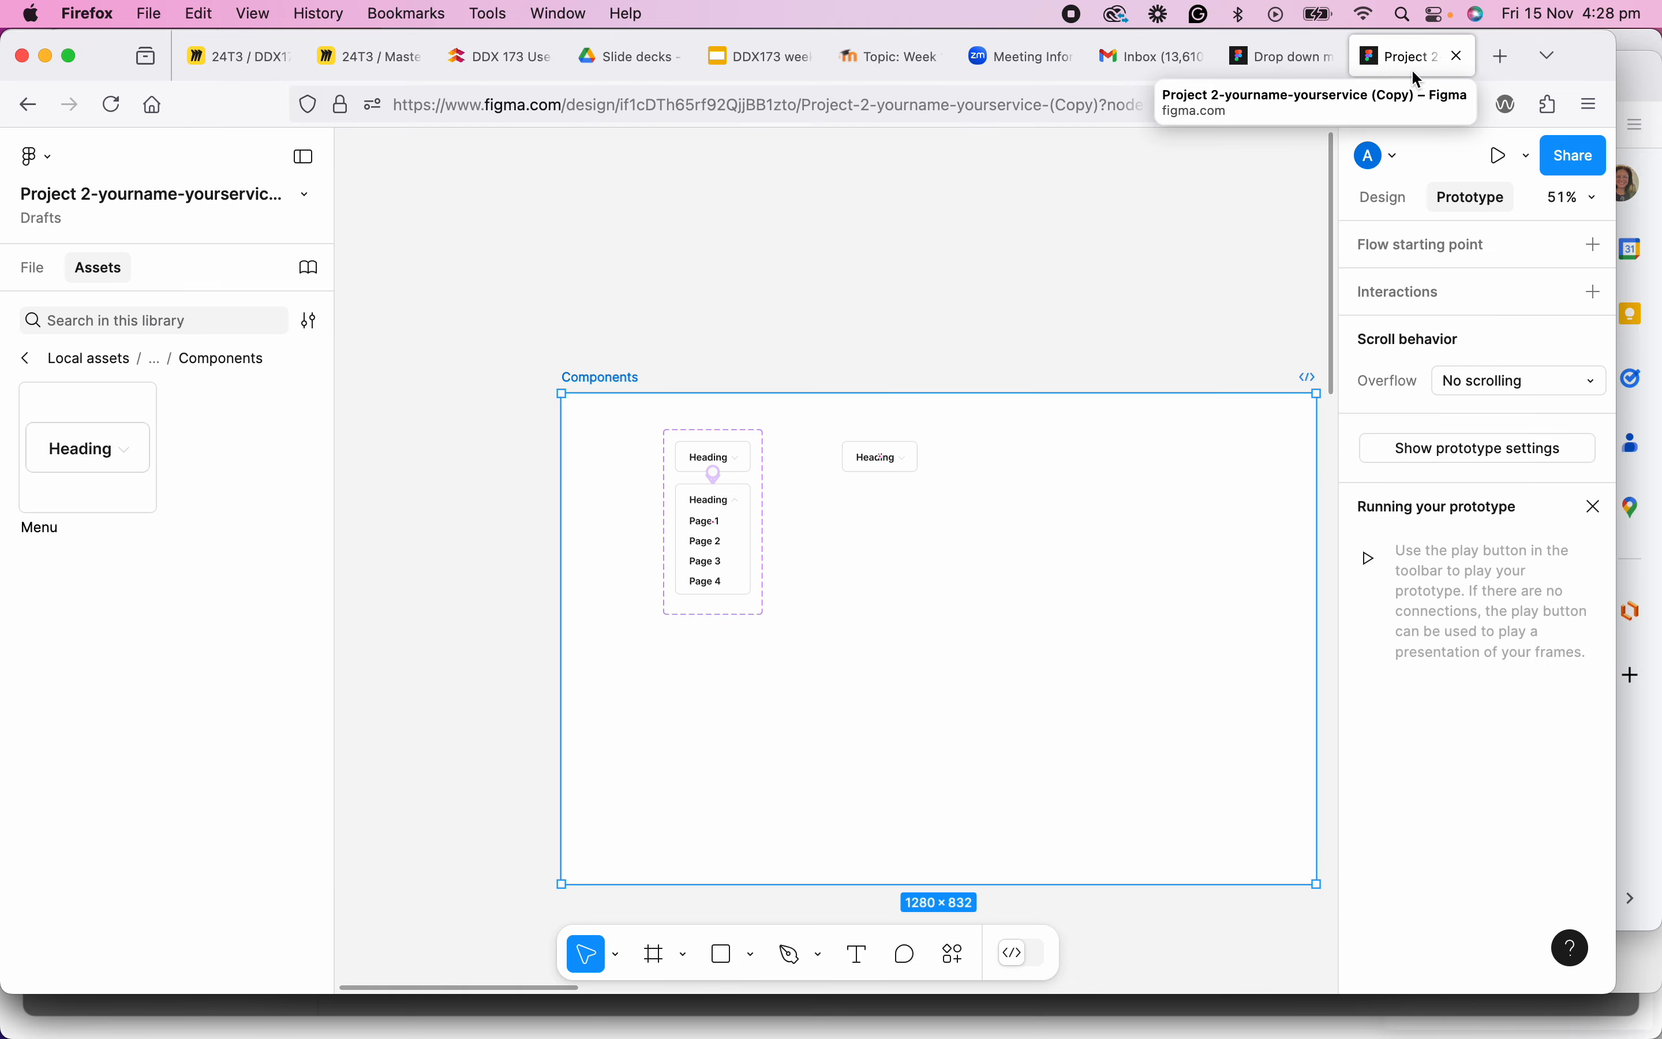
Change the closed Heading variant's interaction trigger to Mouse enter.
scroll(745, 468, up, 6)
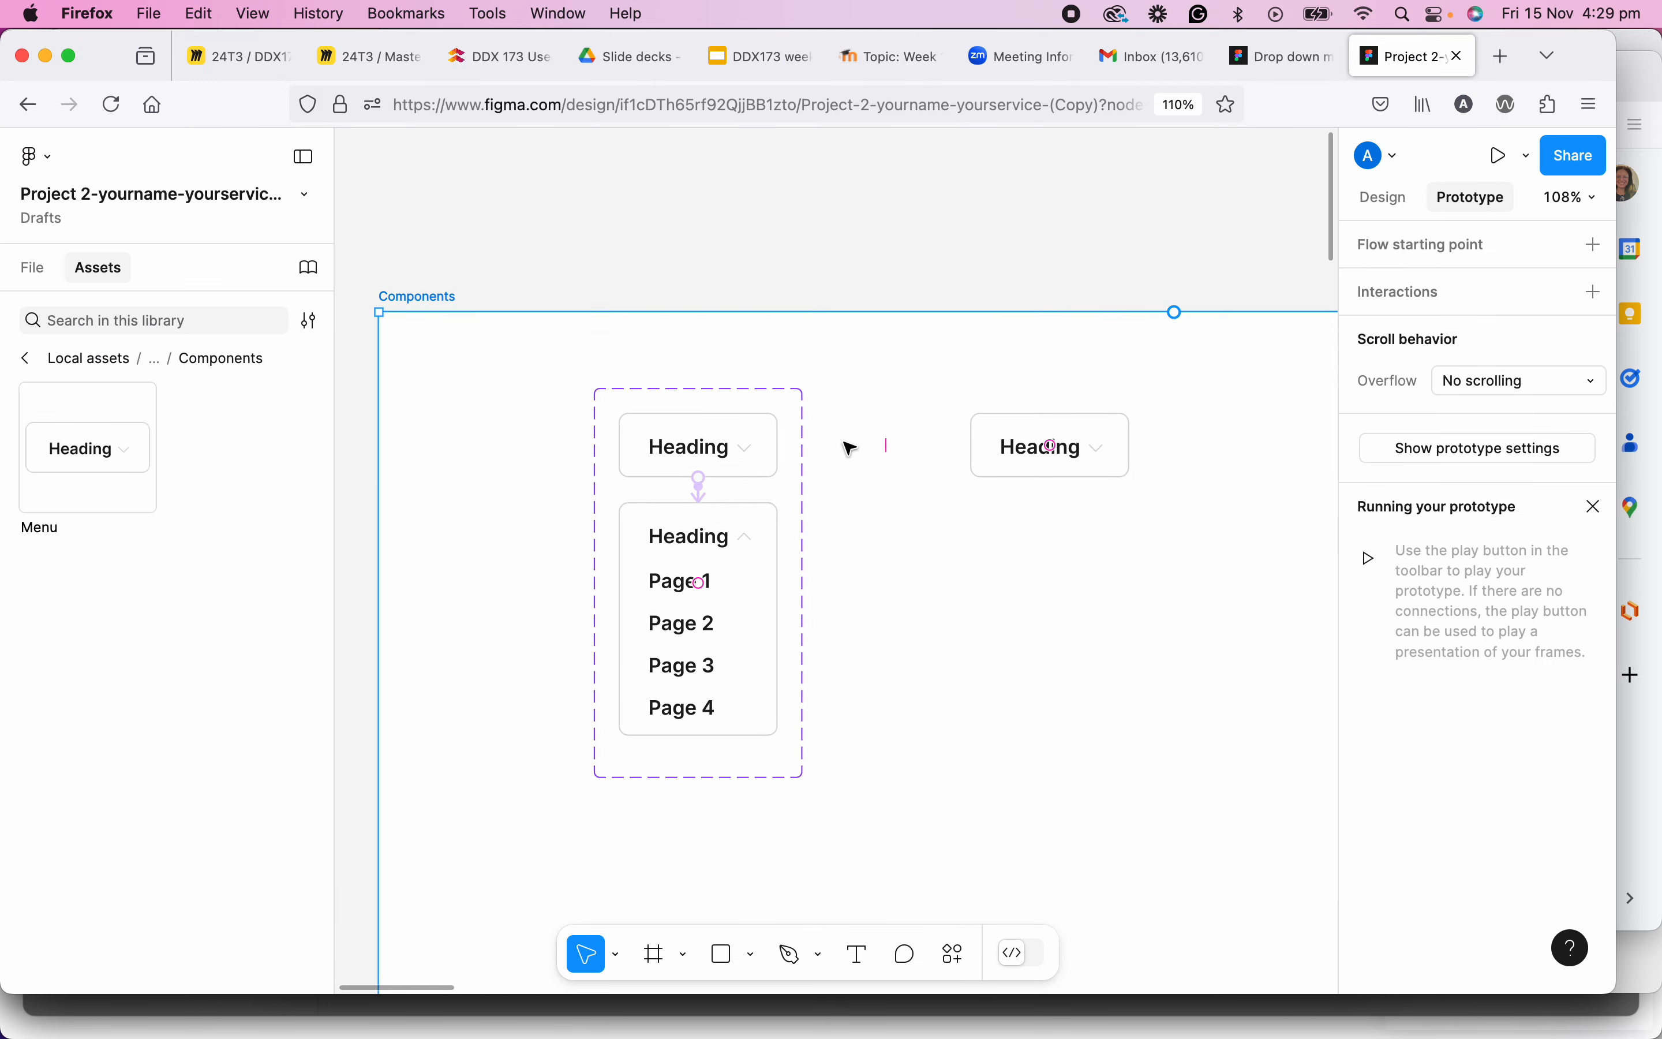
click(754, 451)
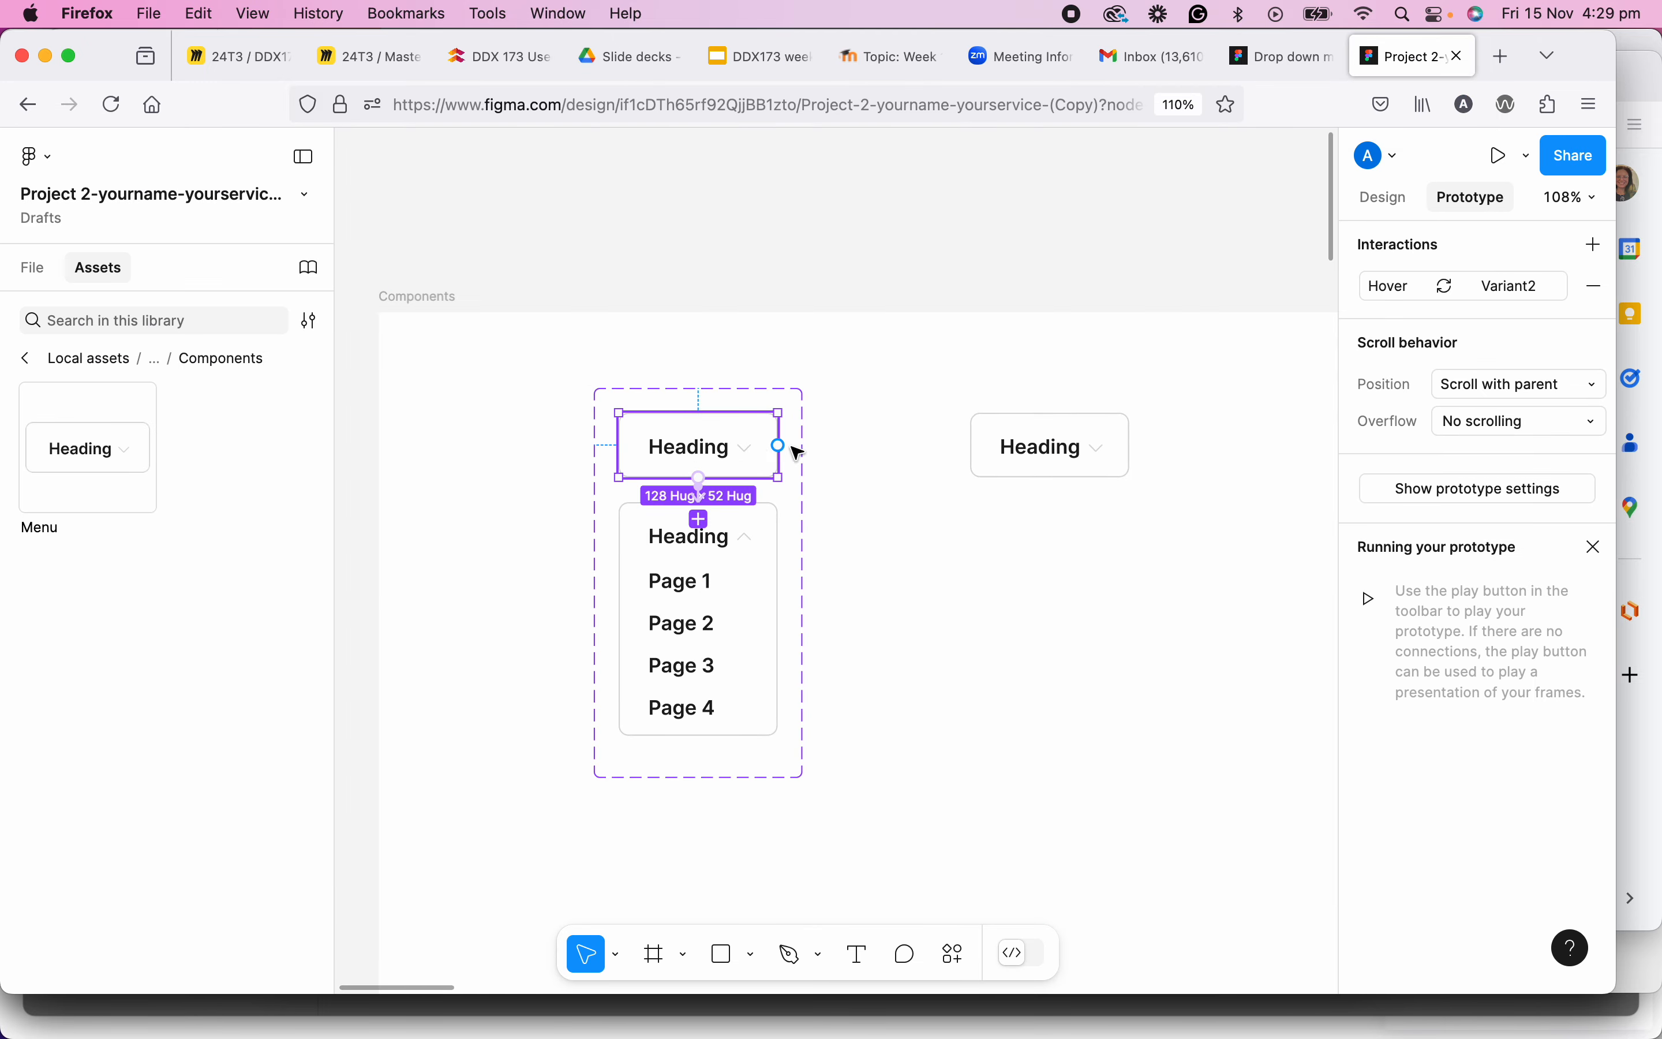
click(1518, 294)
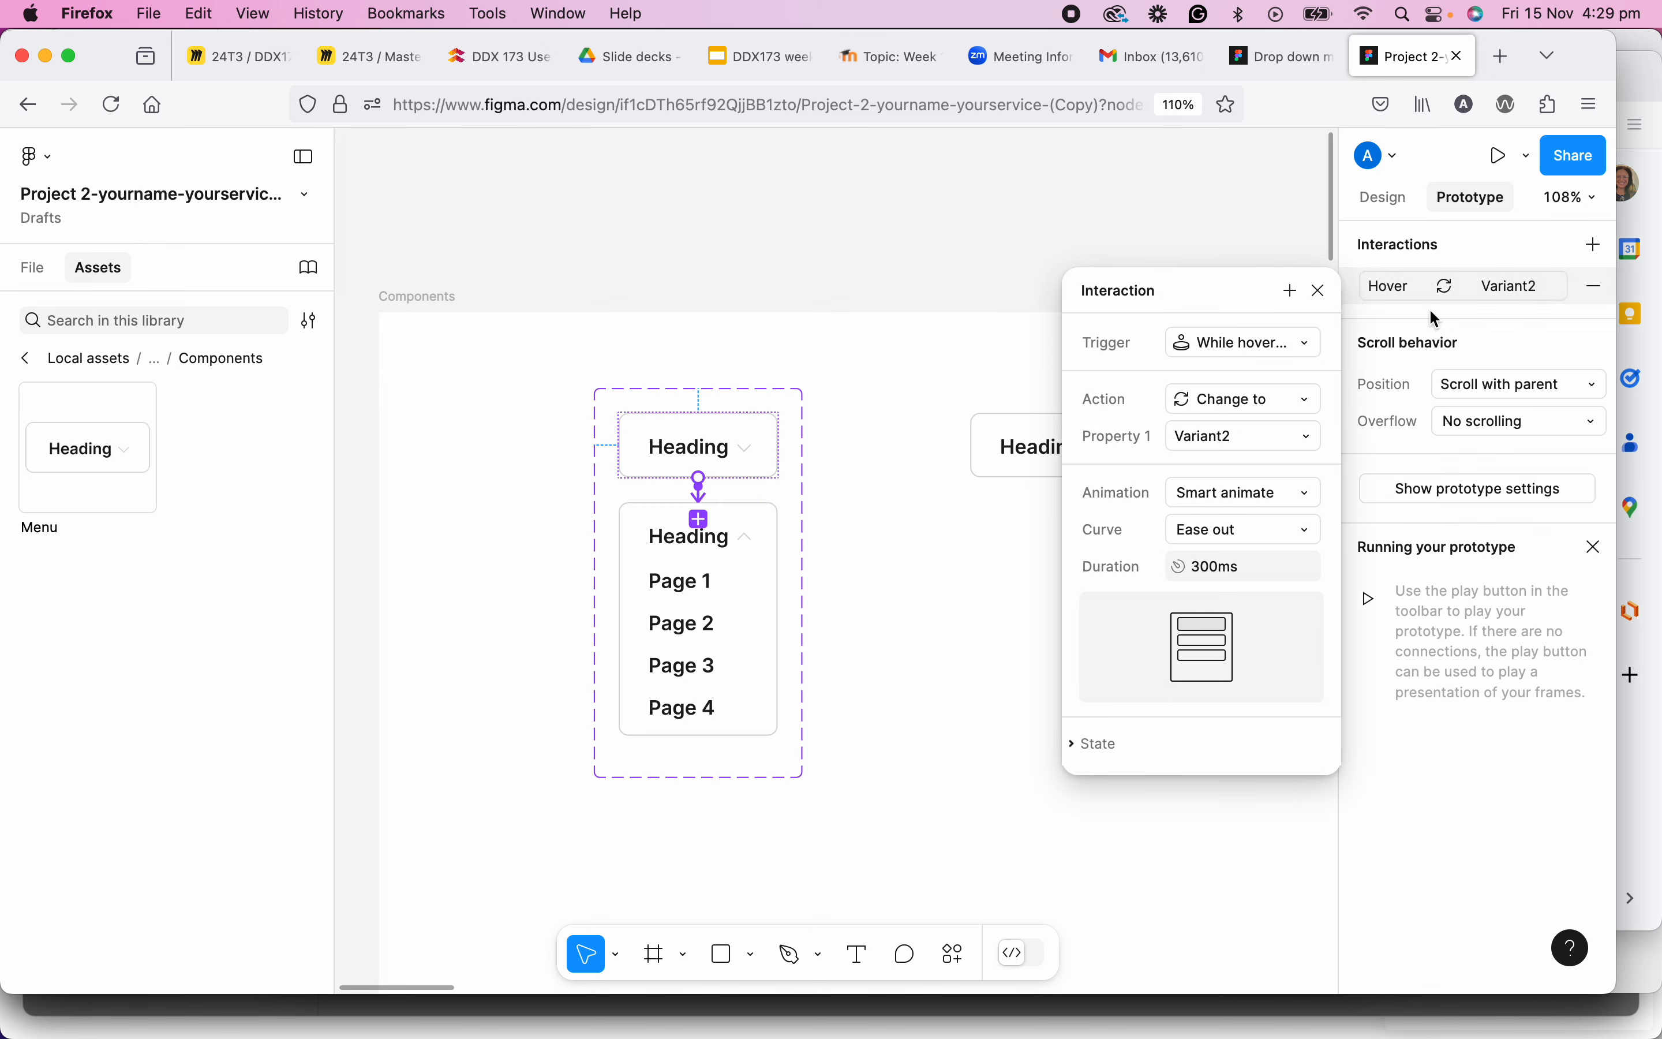
click(1246, 345)
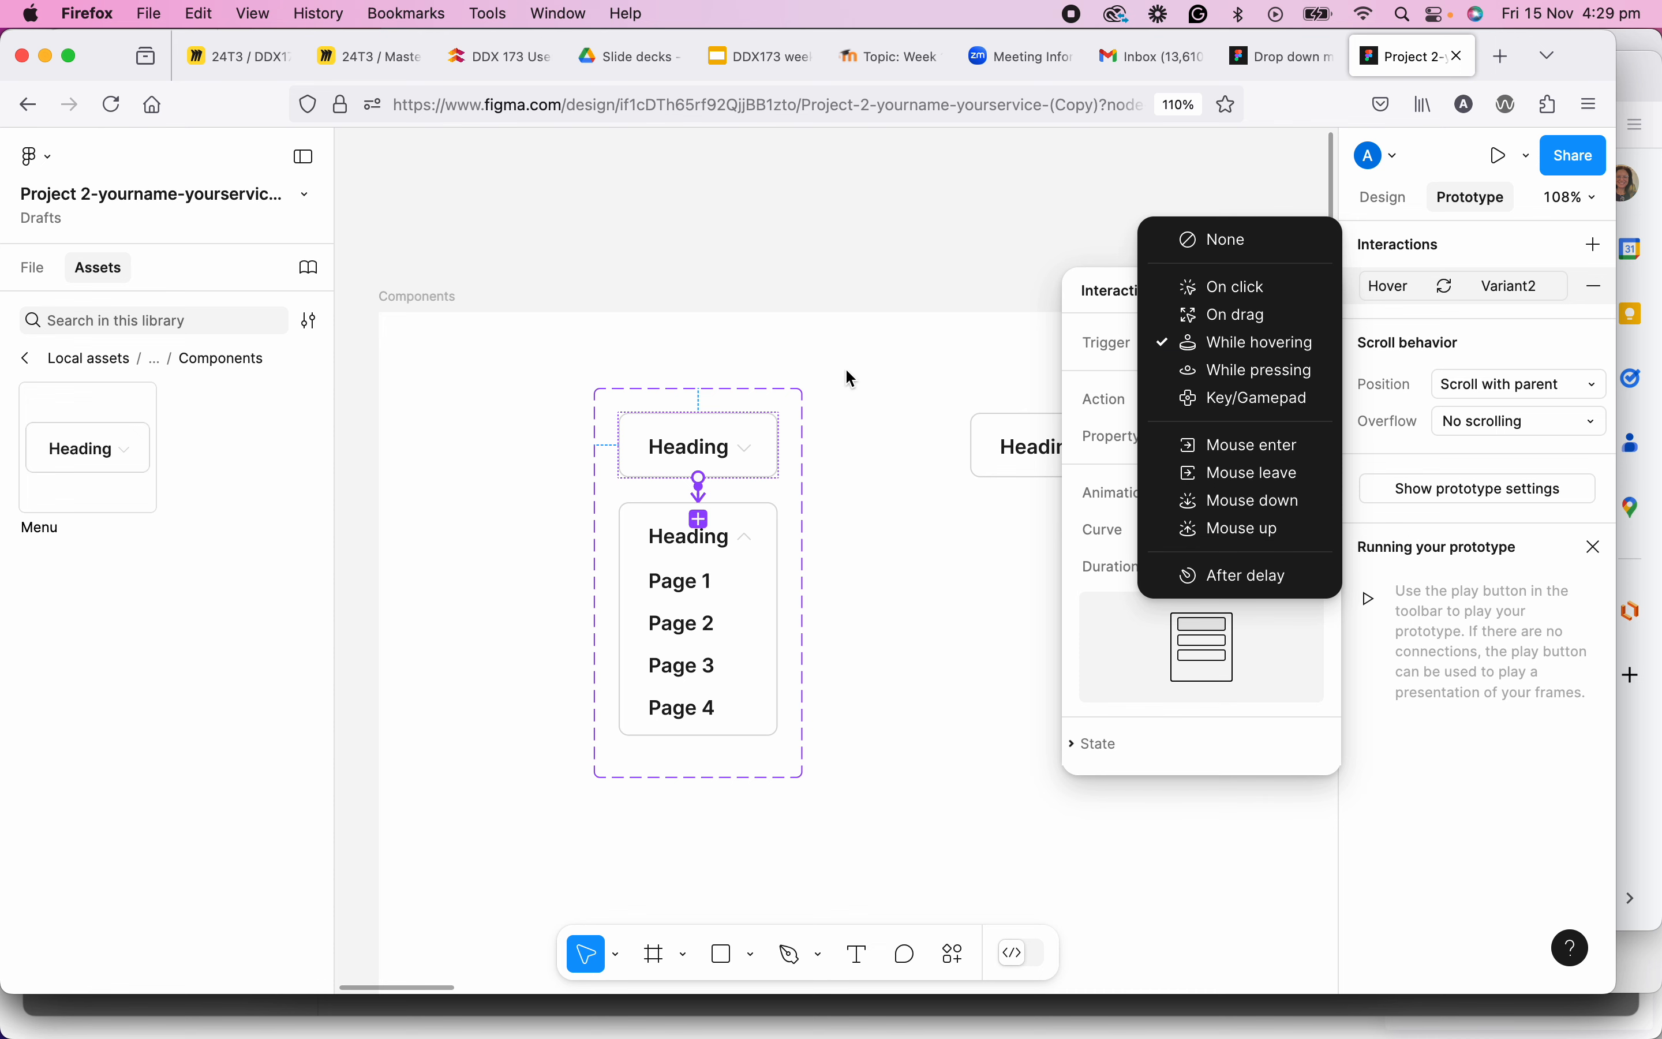
click(771, 422)
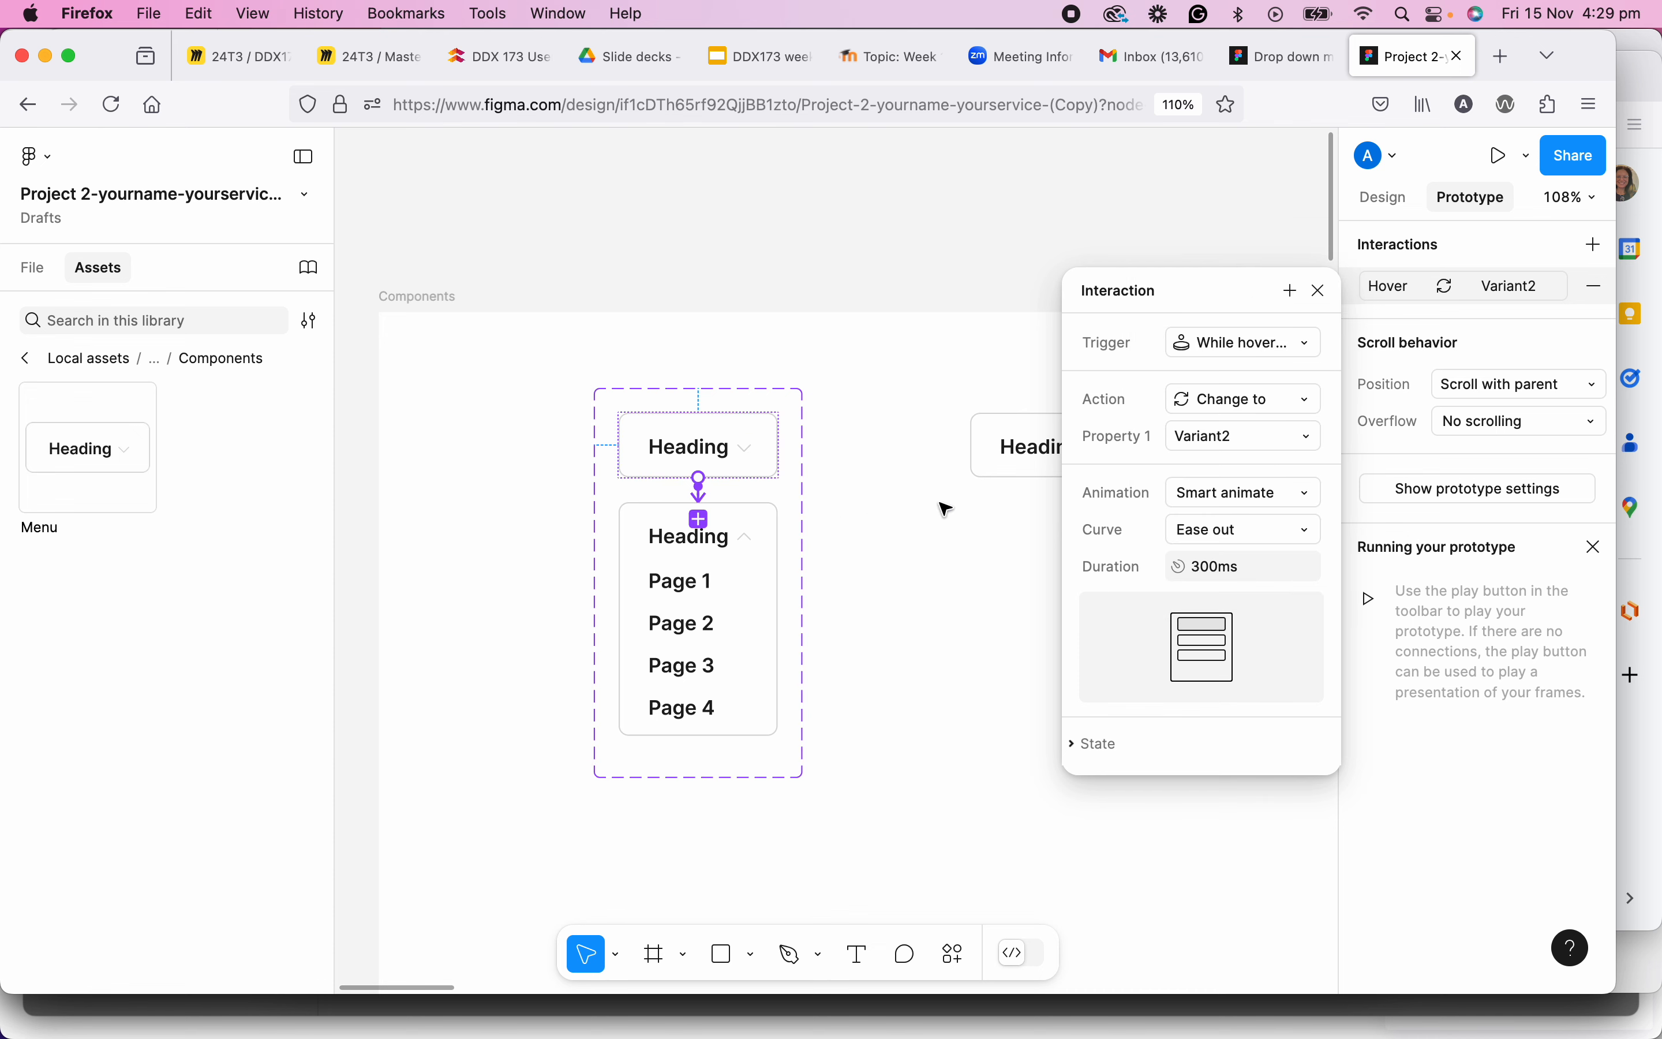
click(1251, 350)
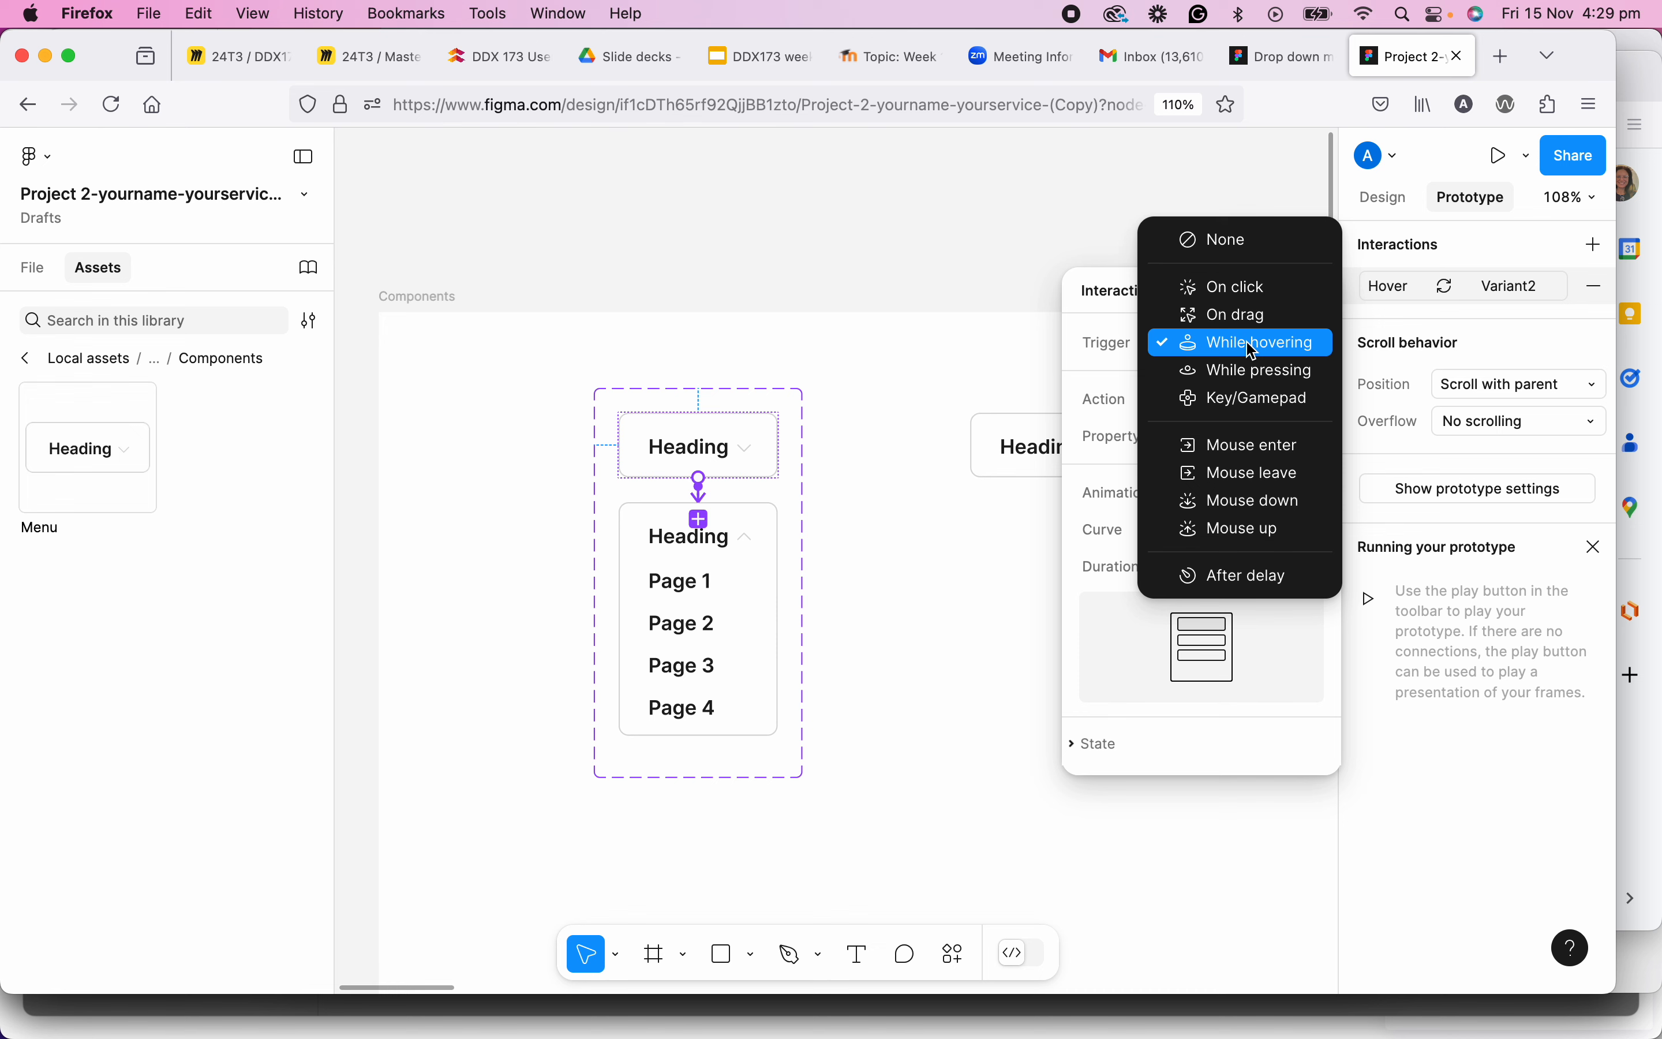
click(1244, 445)
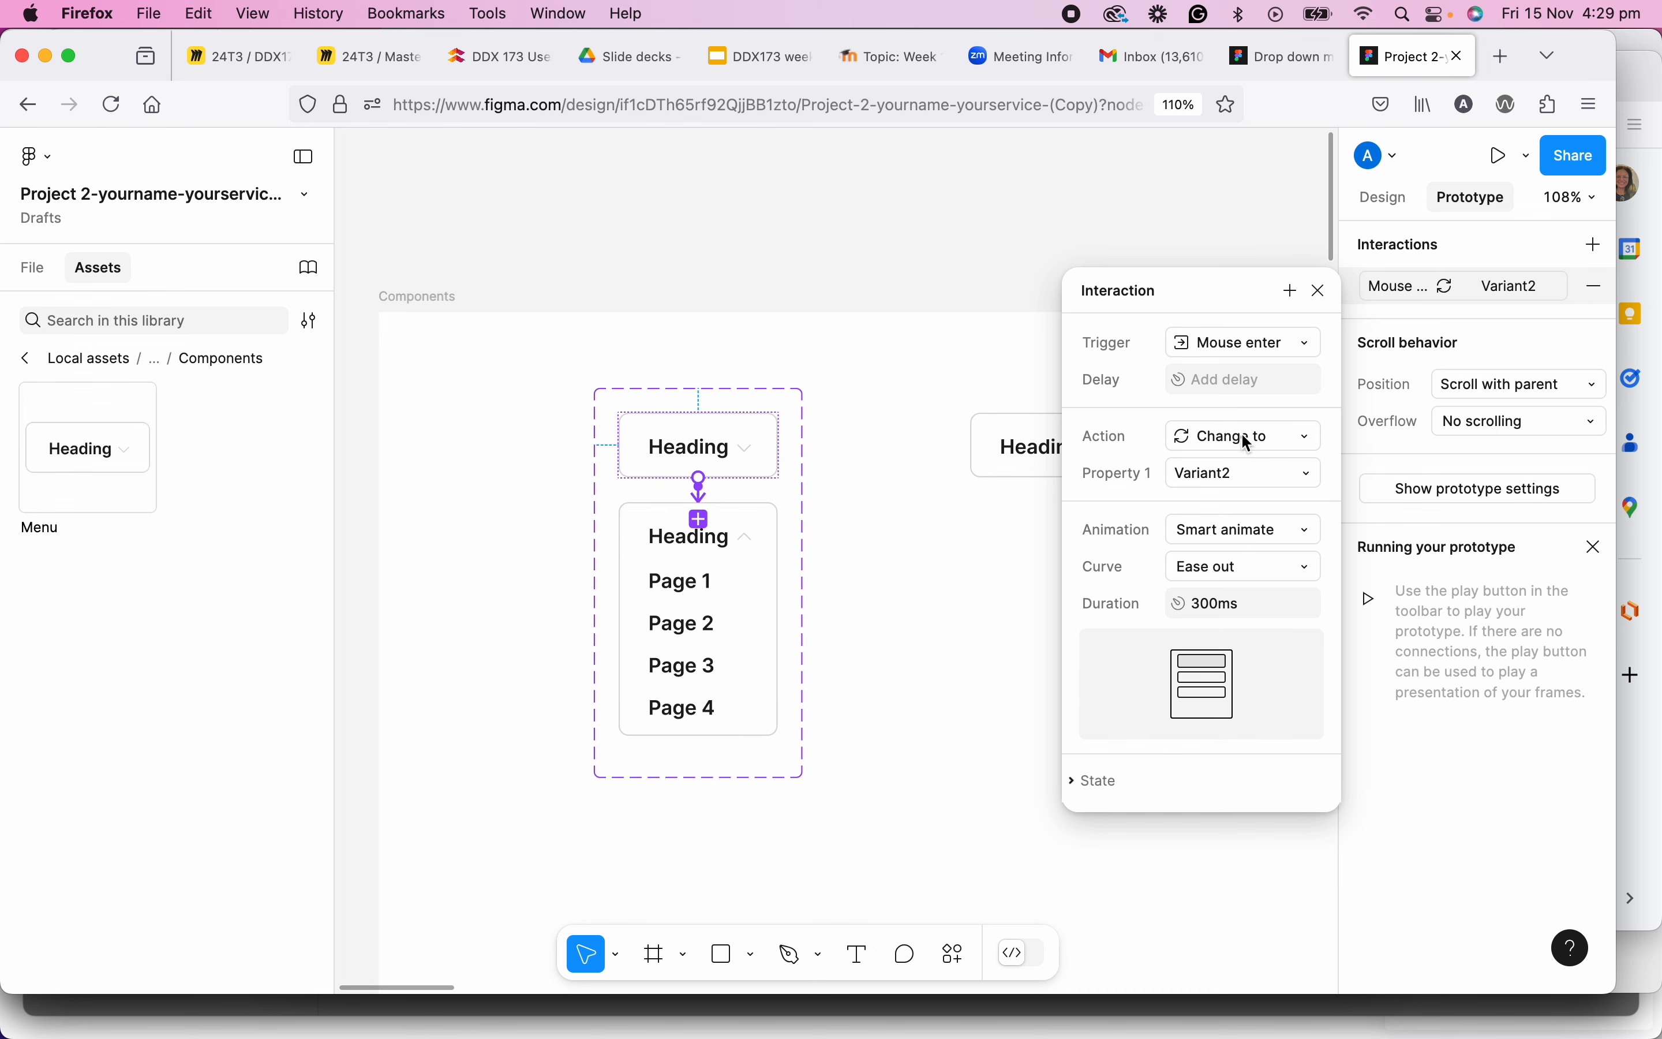
click(1319, 291)
Preview the Components frame, test opening the menu instance with the Mouse enter trigger, and return to the design file.
click(420, 297)
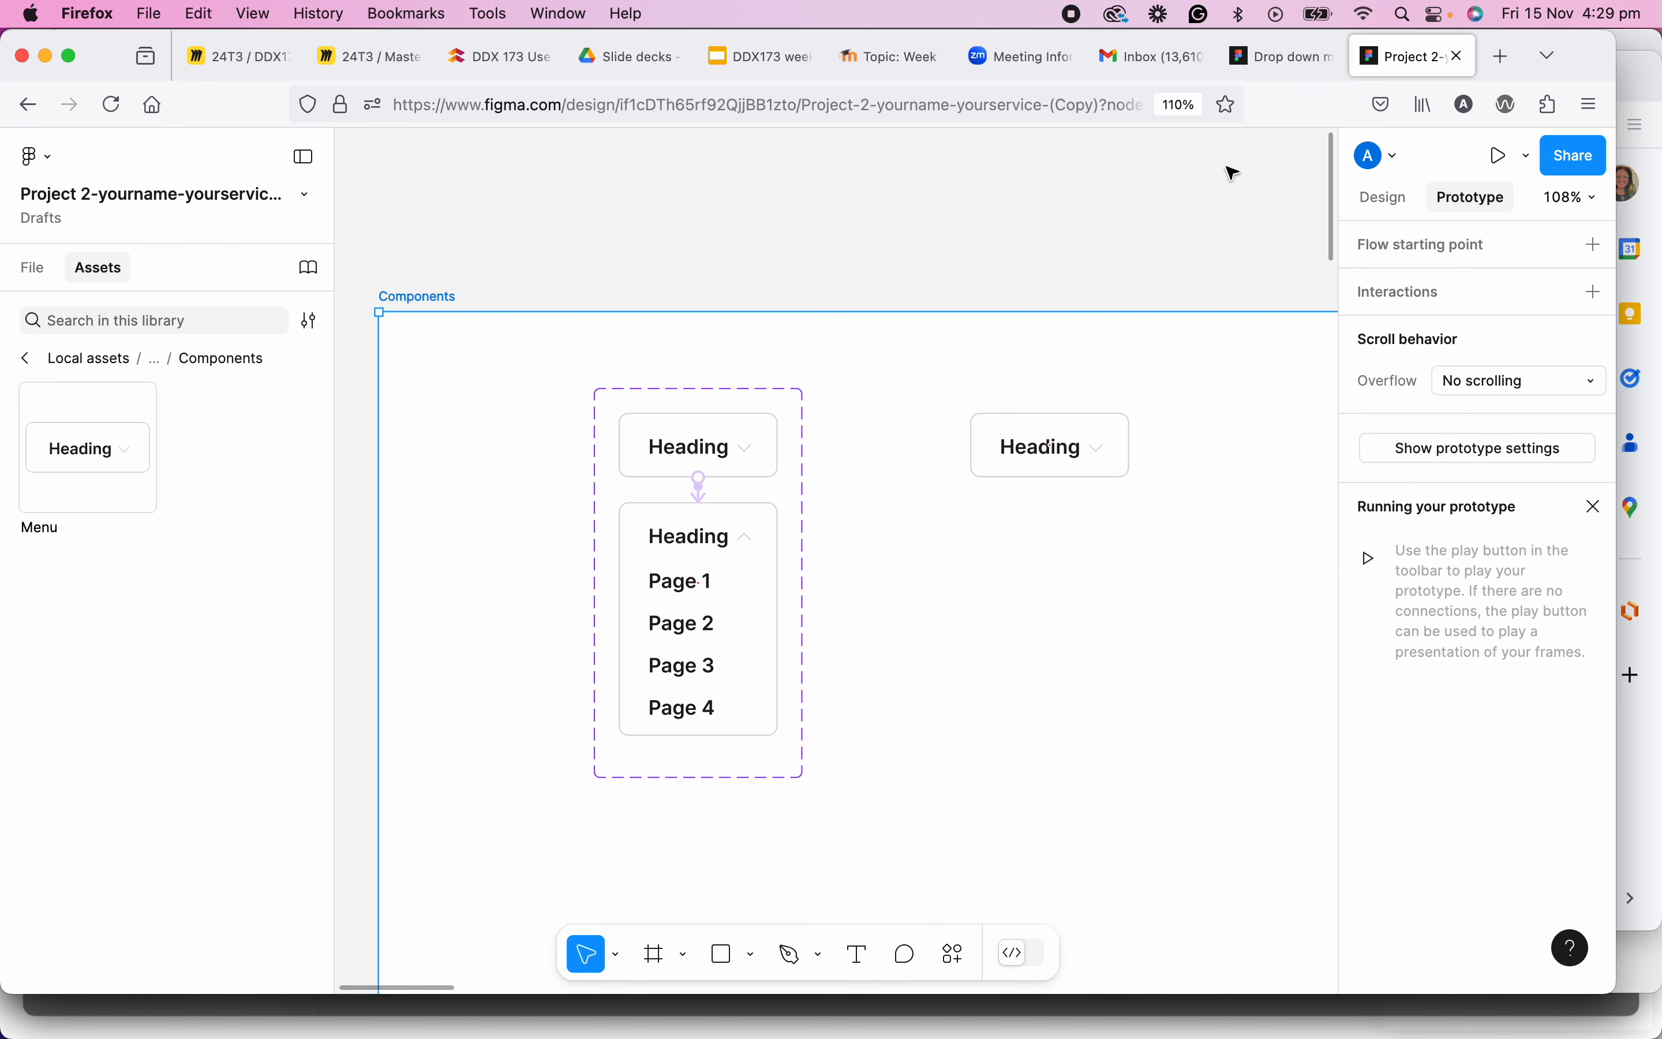
click(1499, 156)
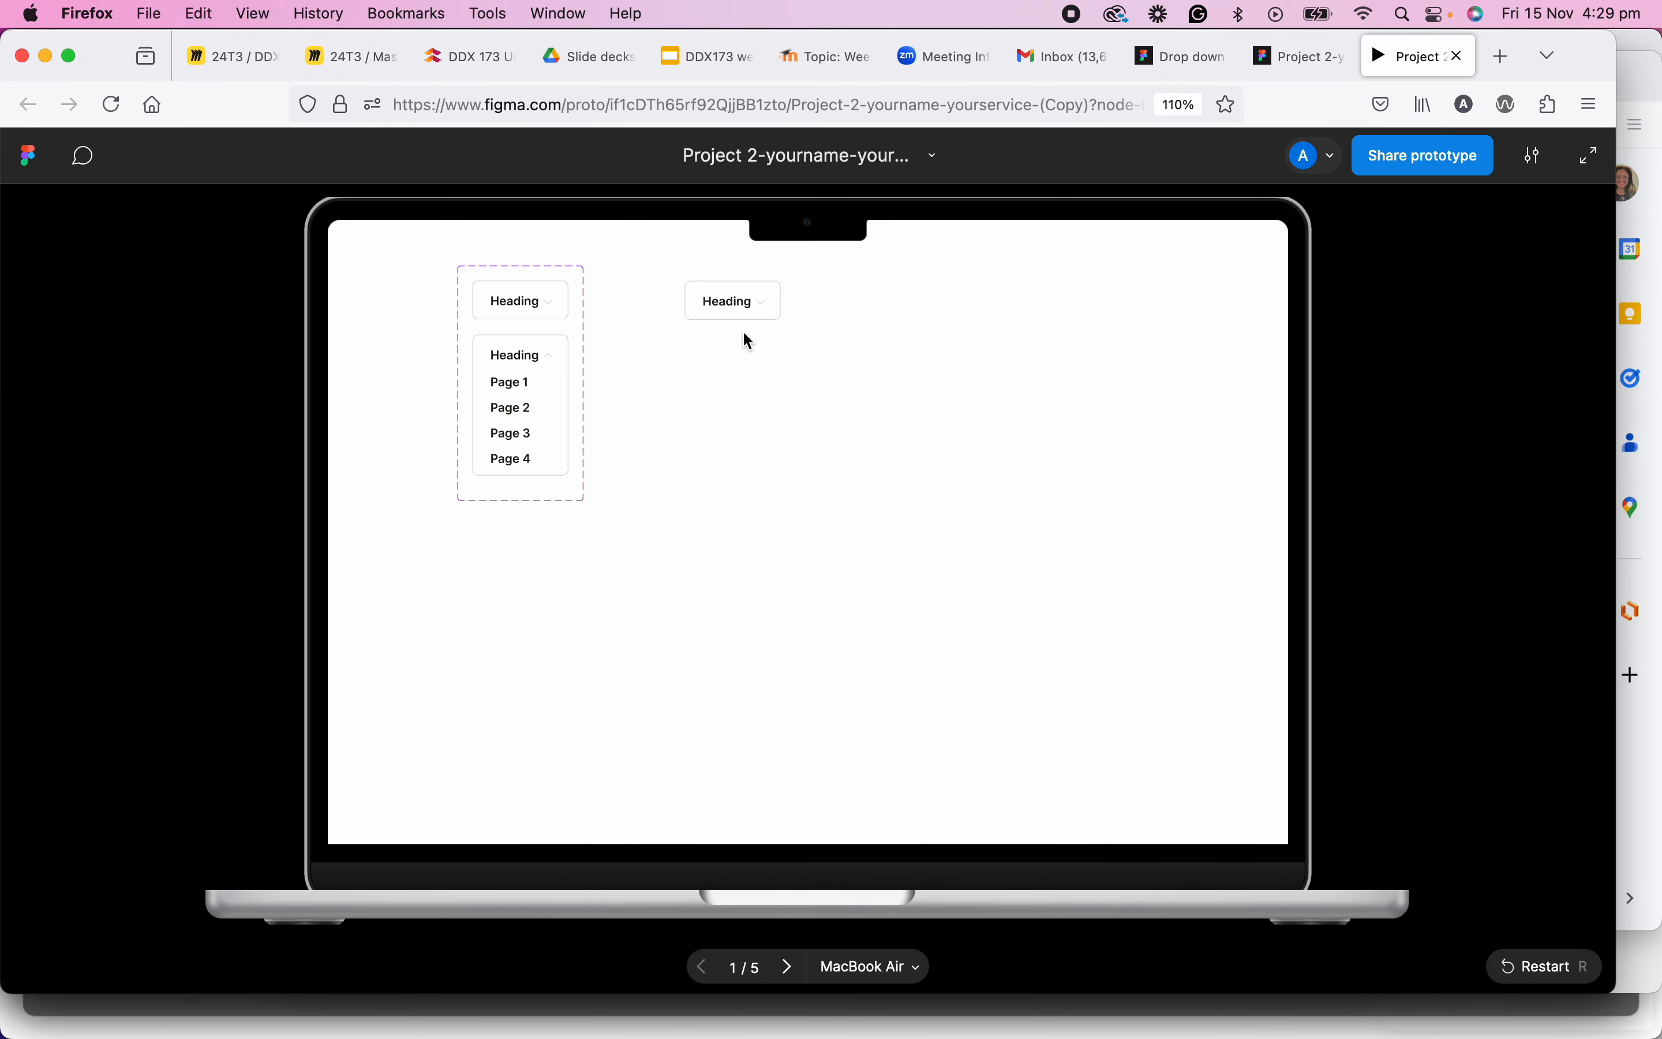
click(728, 302)
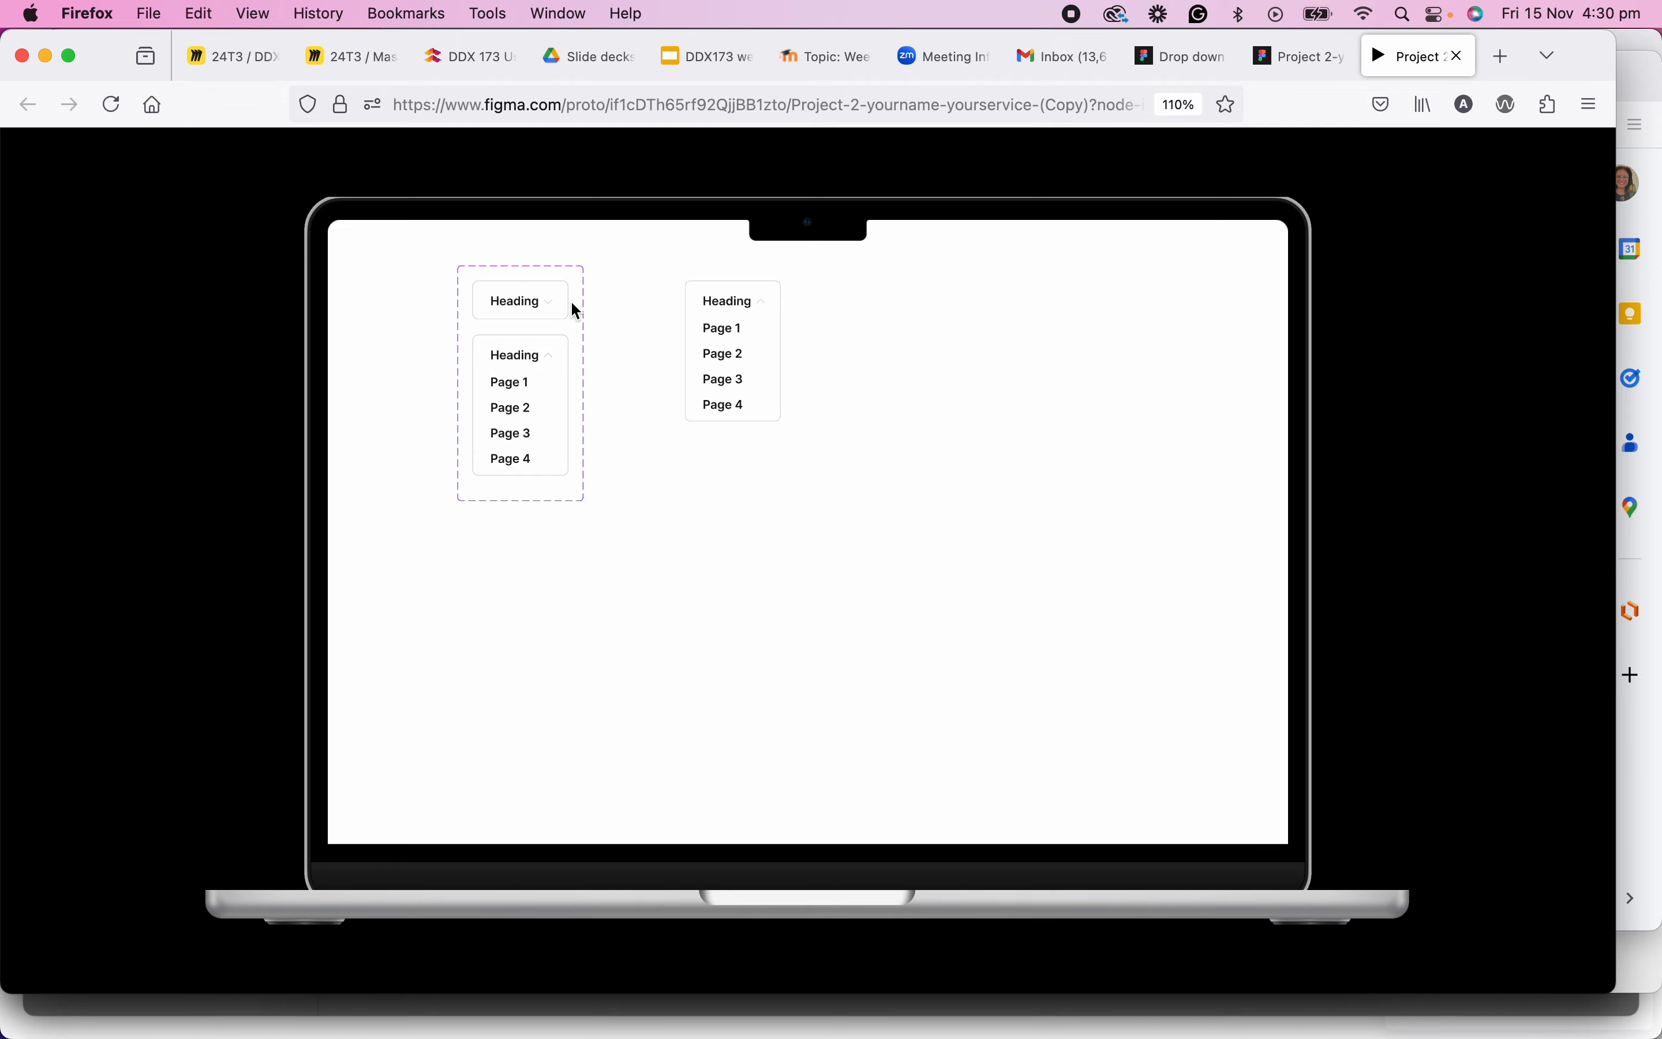
click(1284, 55)
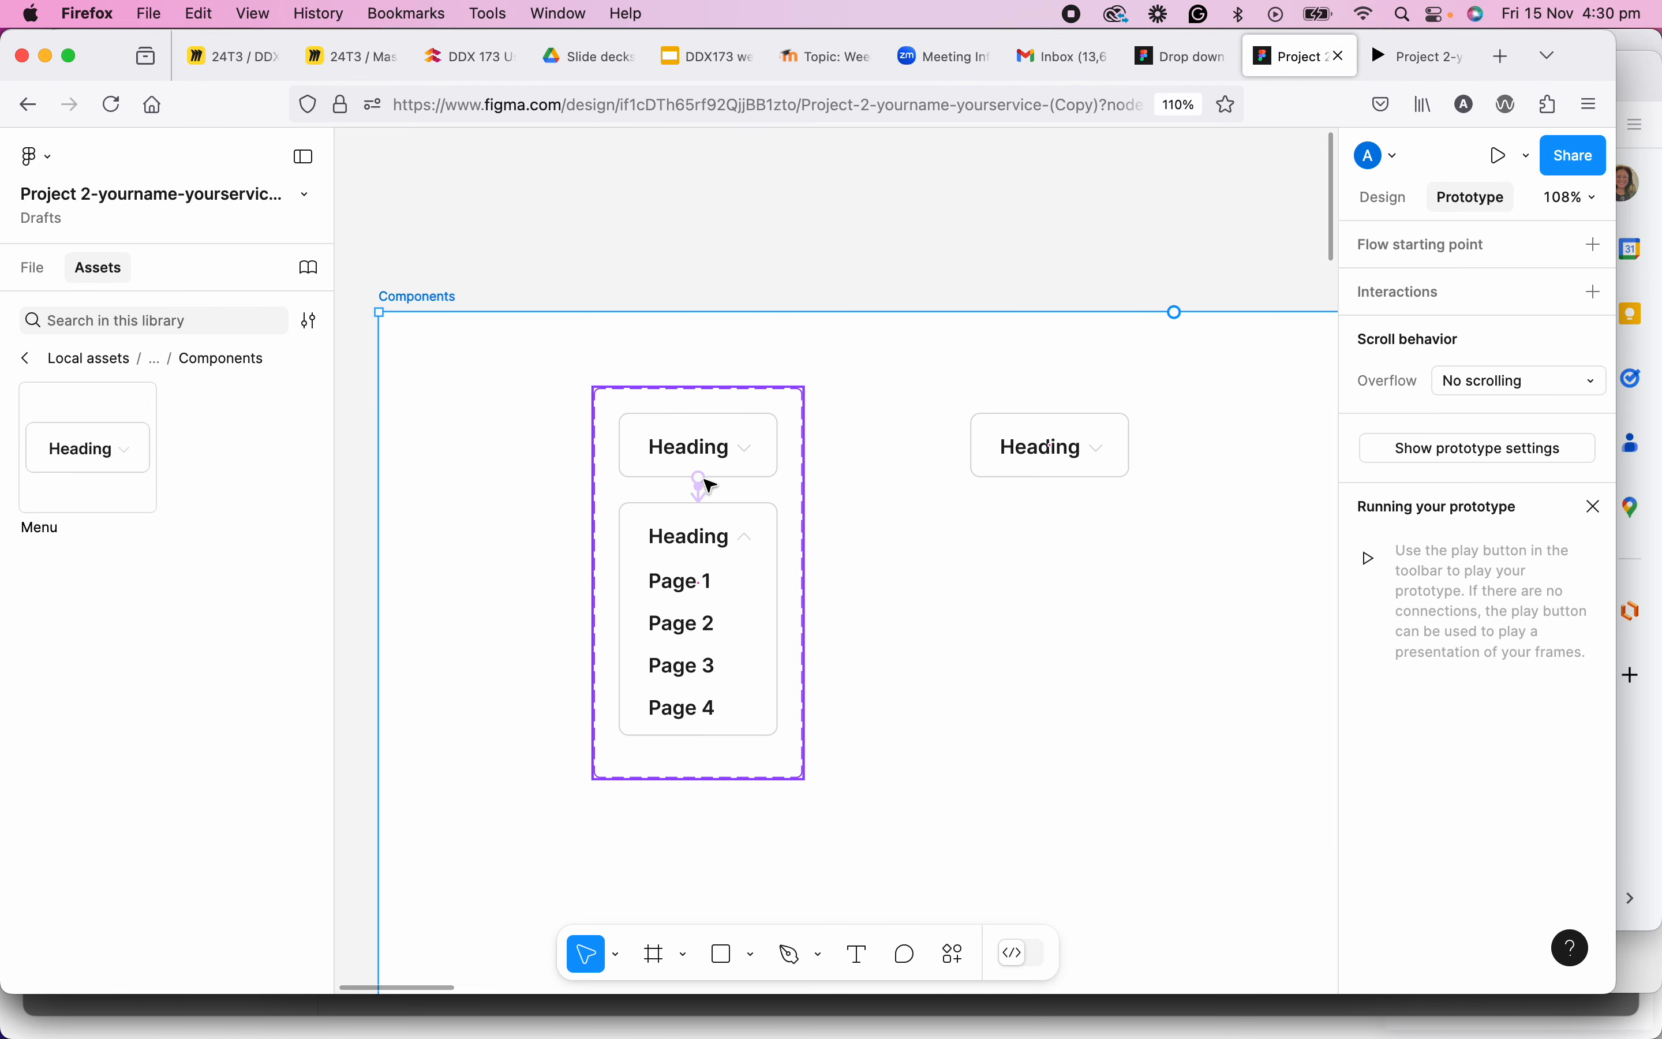
Add an interaction to the open variant with a Mouse leave trigger that changes Property 1 to Default.
click(748, 555)
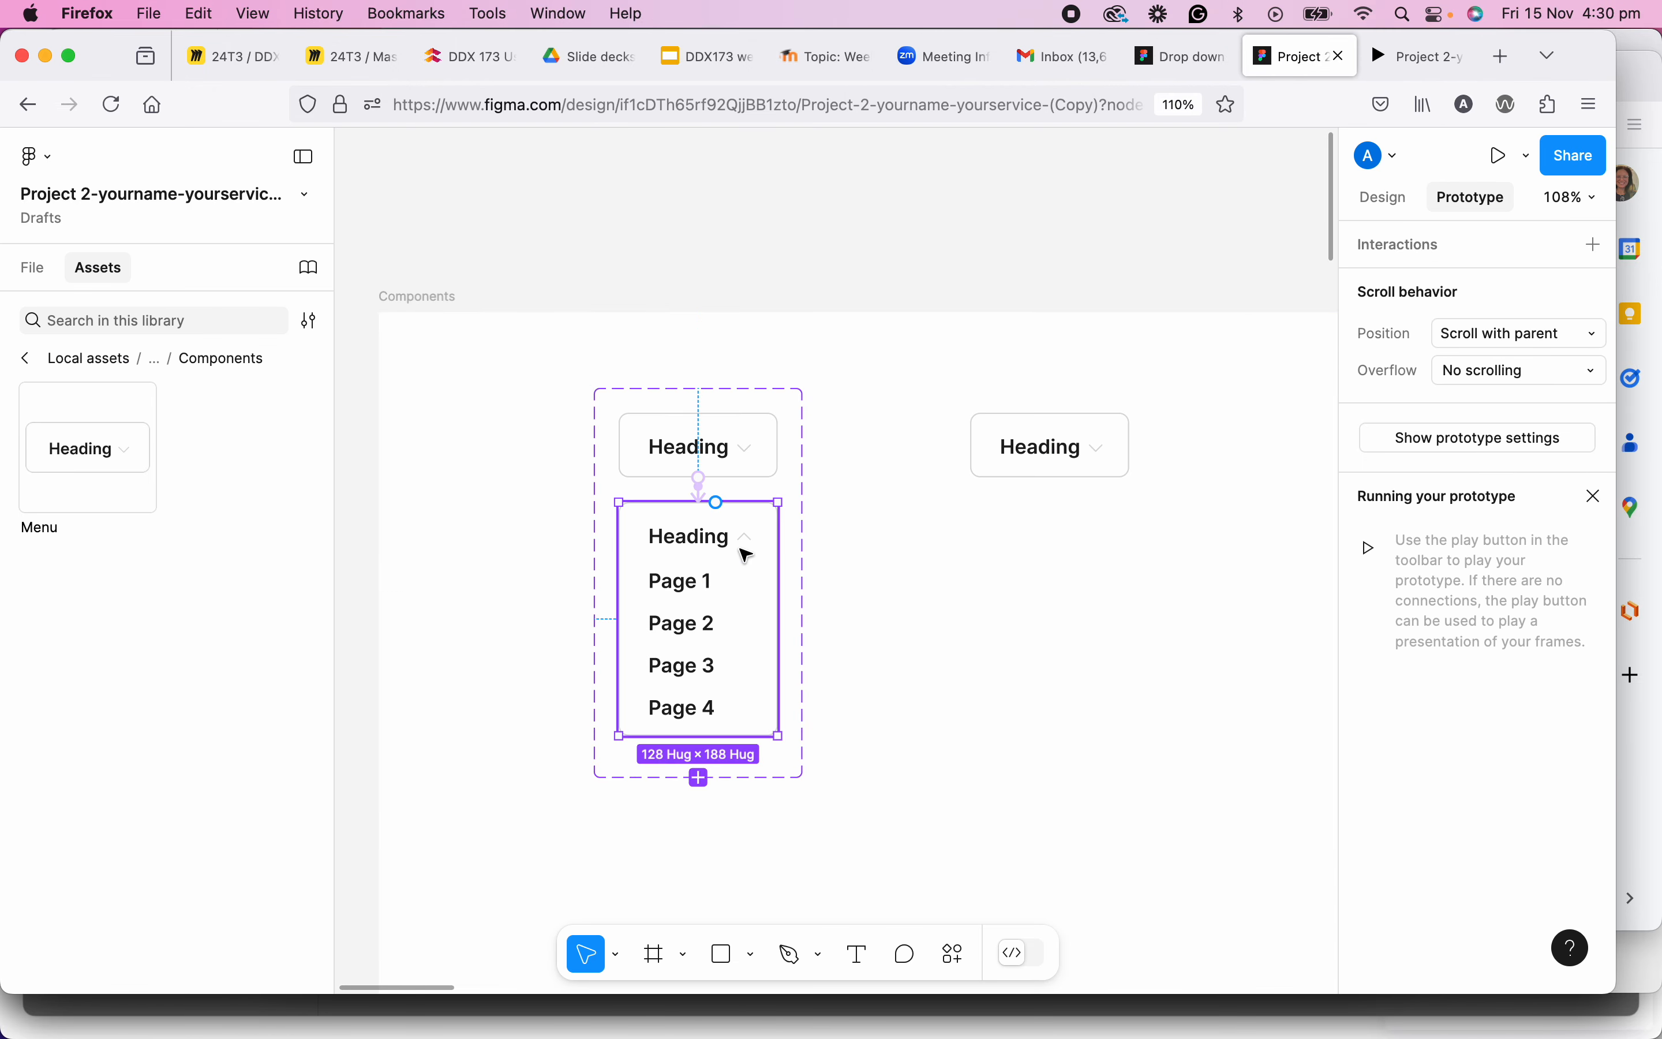
drag(741, 549, 760, 447)
scroll(760, 447, down, 1)
scroll(750, 447, up, 2)
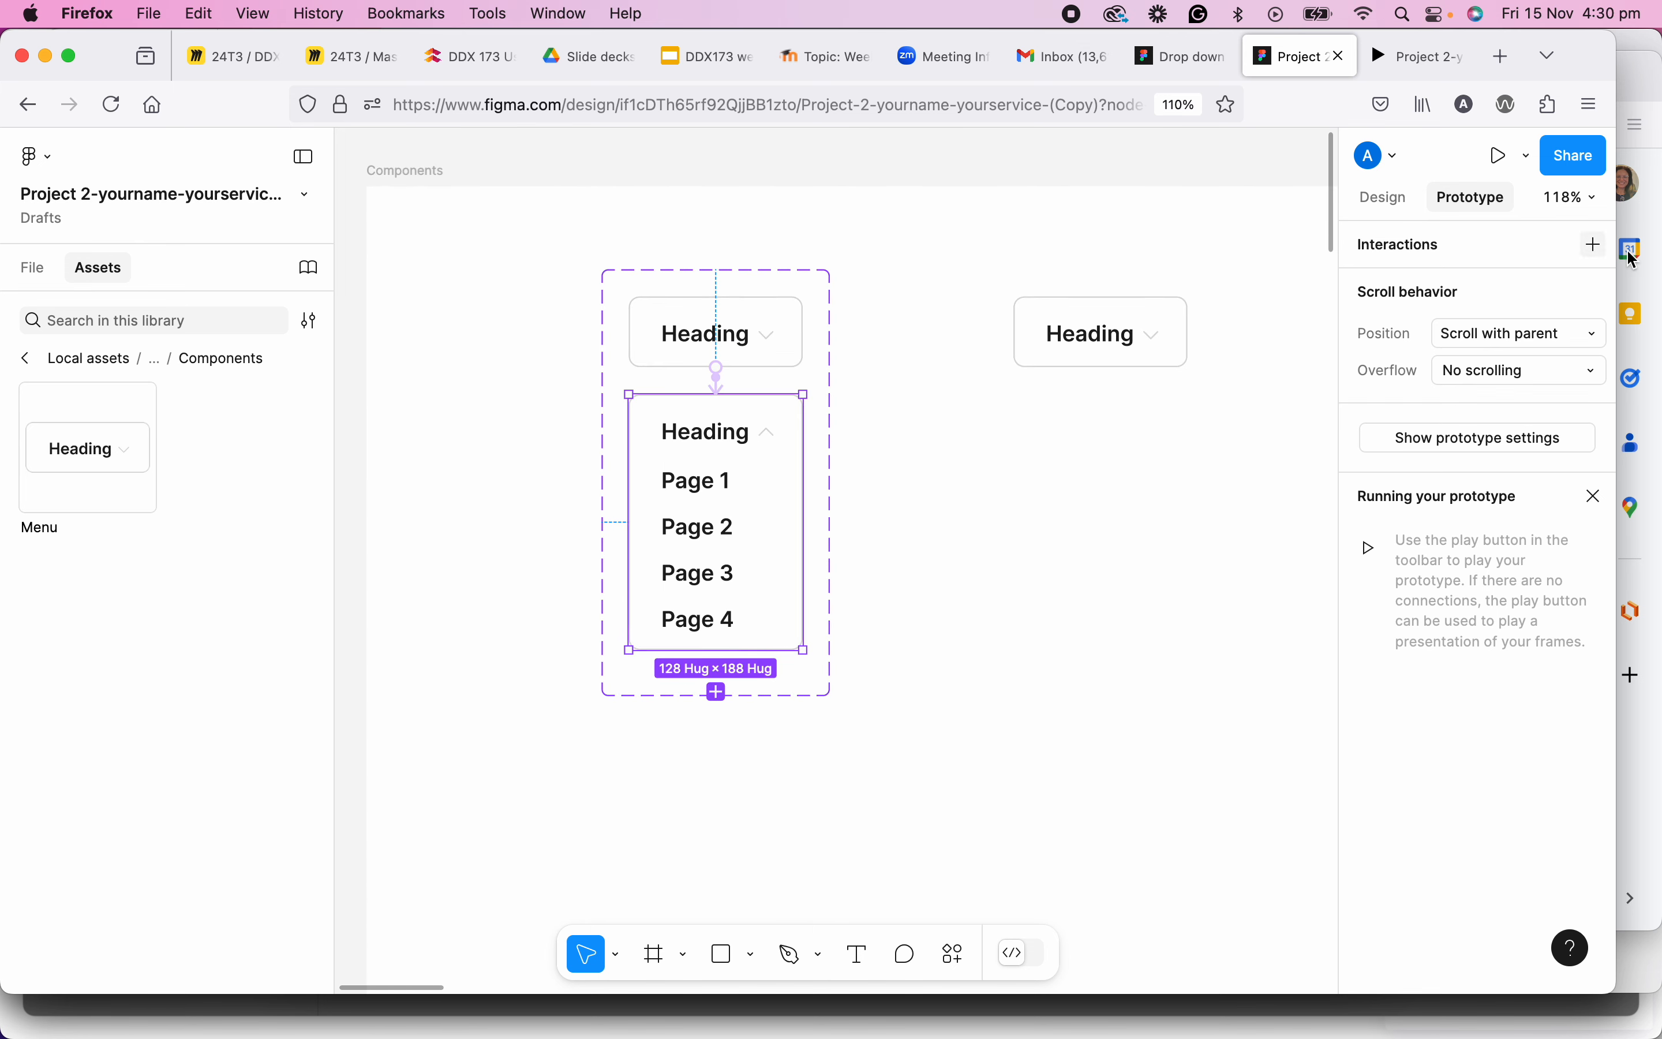
click(1594, 246)
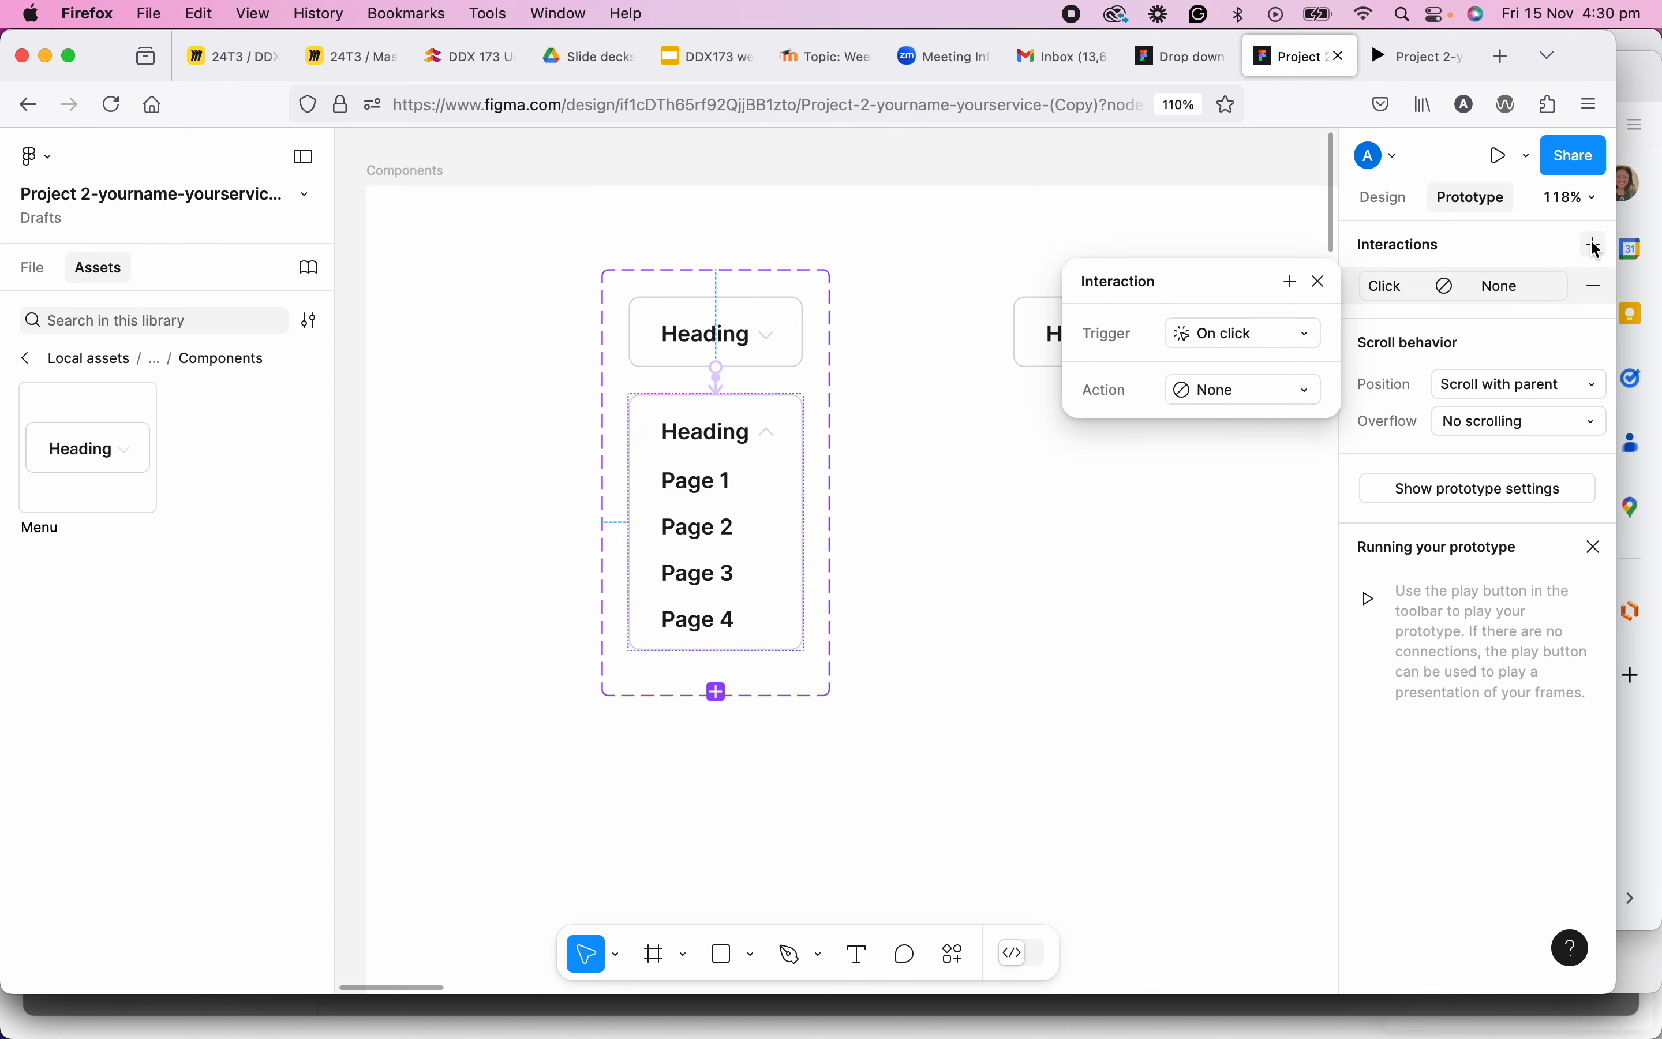
click(1236, 336)
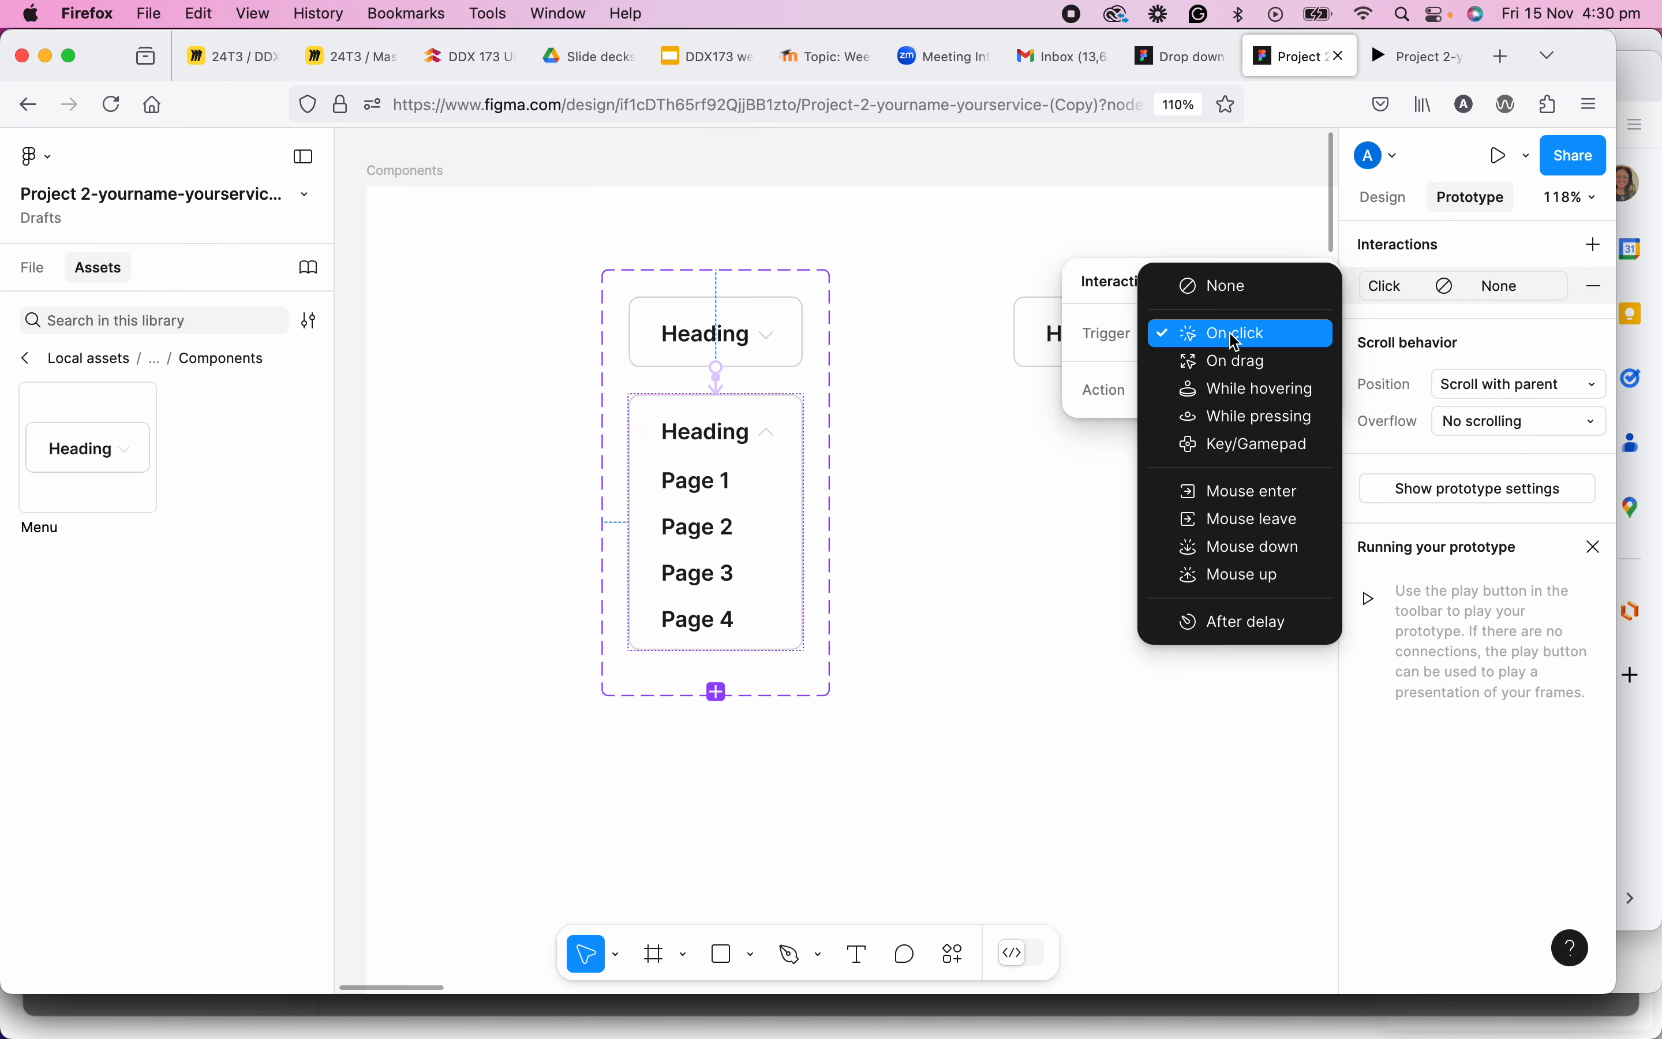
click(1243, 523)
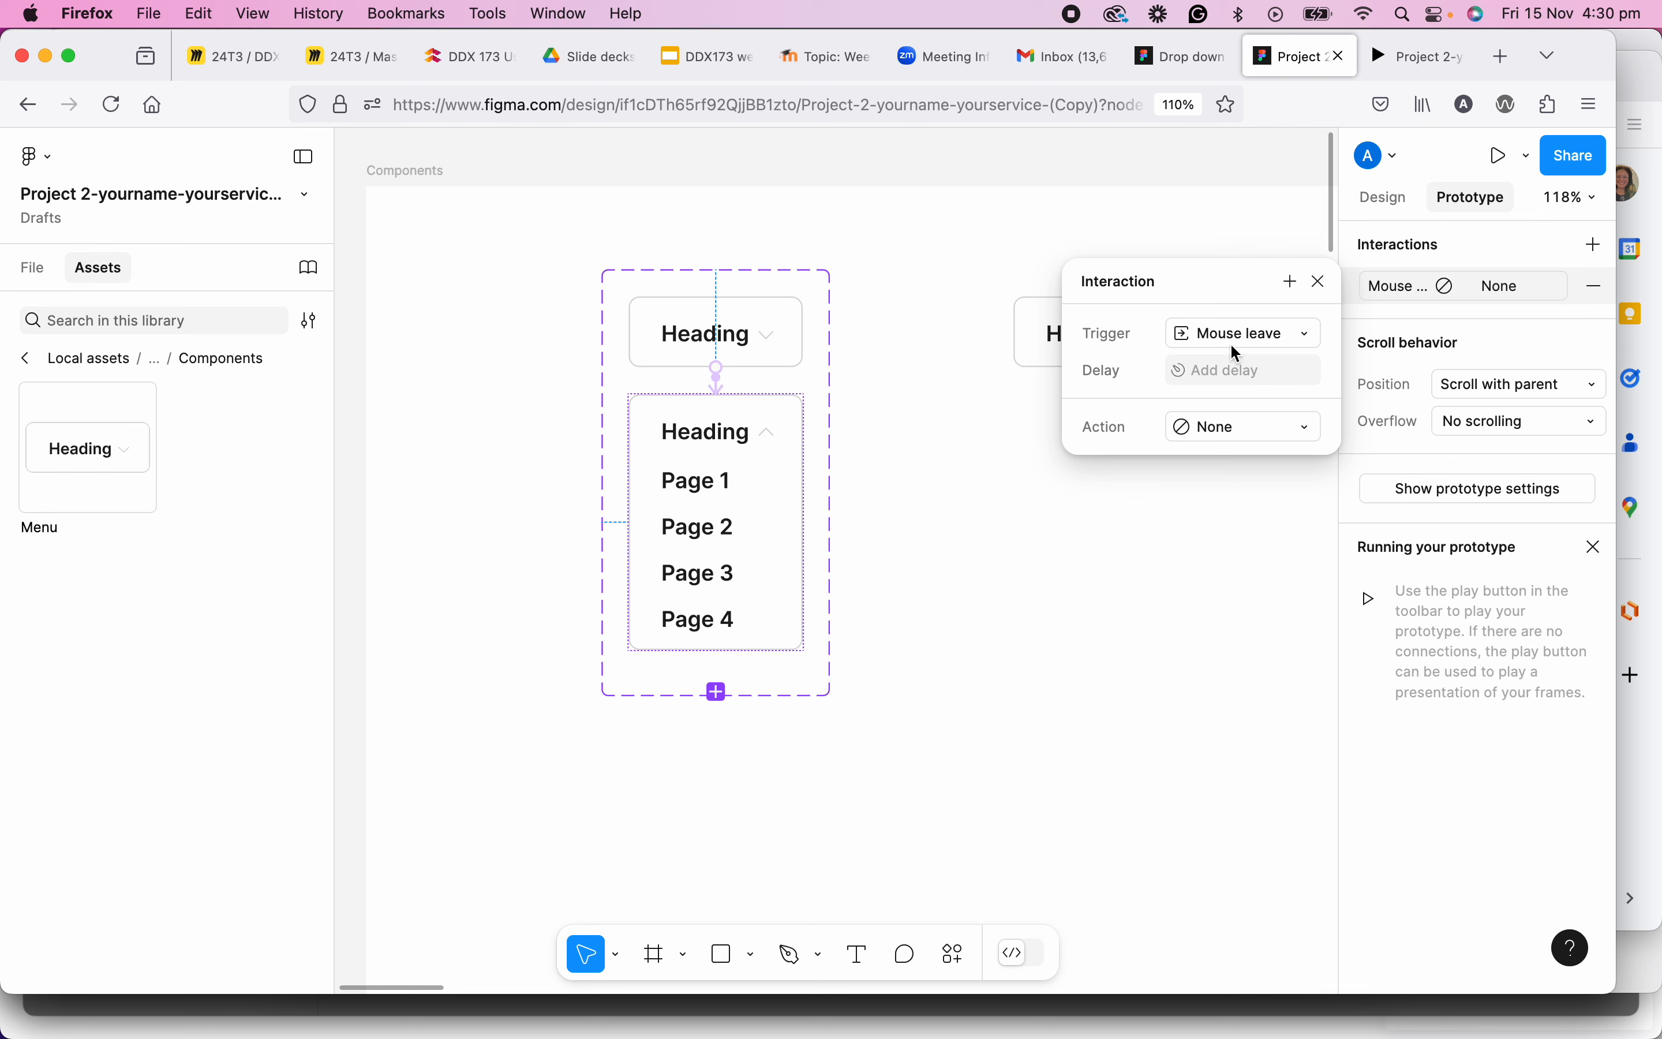
click(1239, 427)
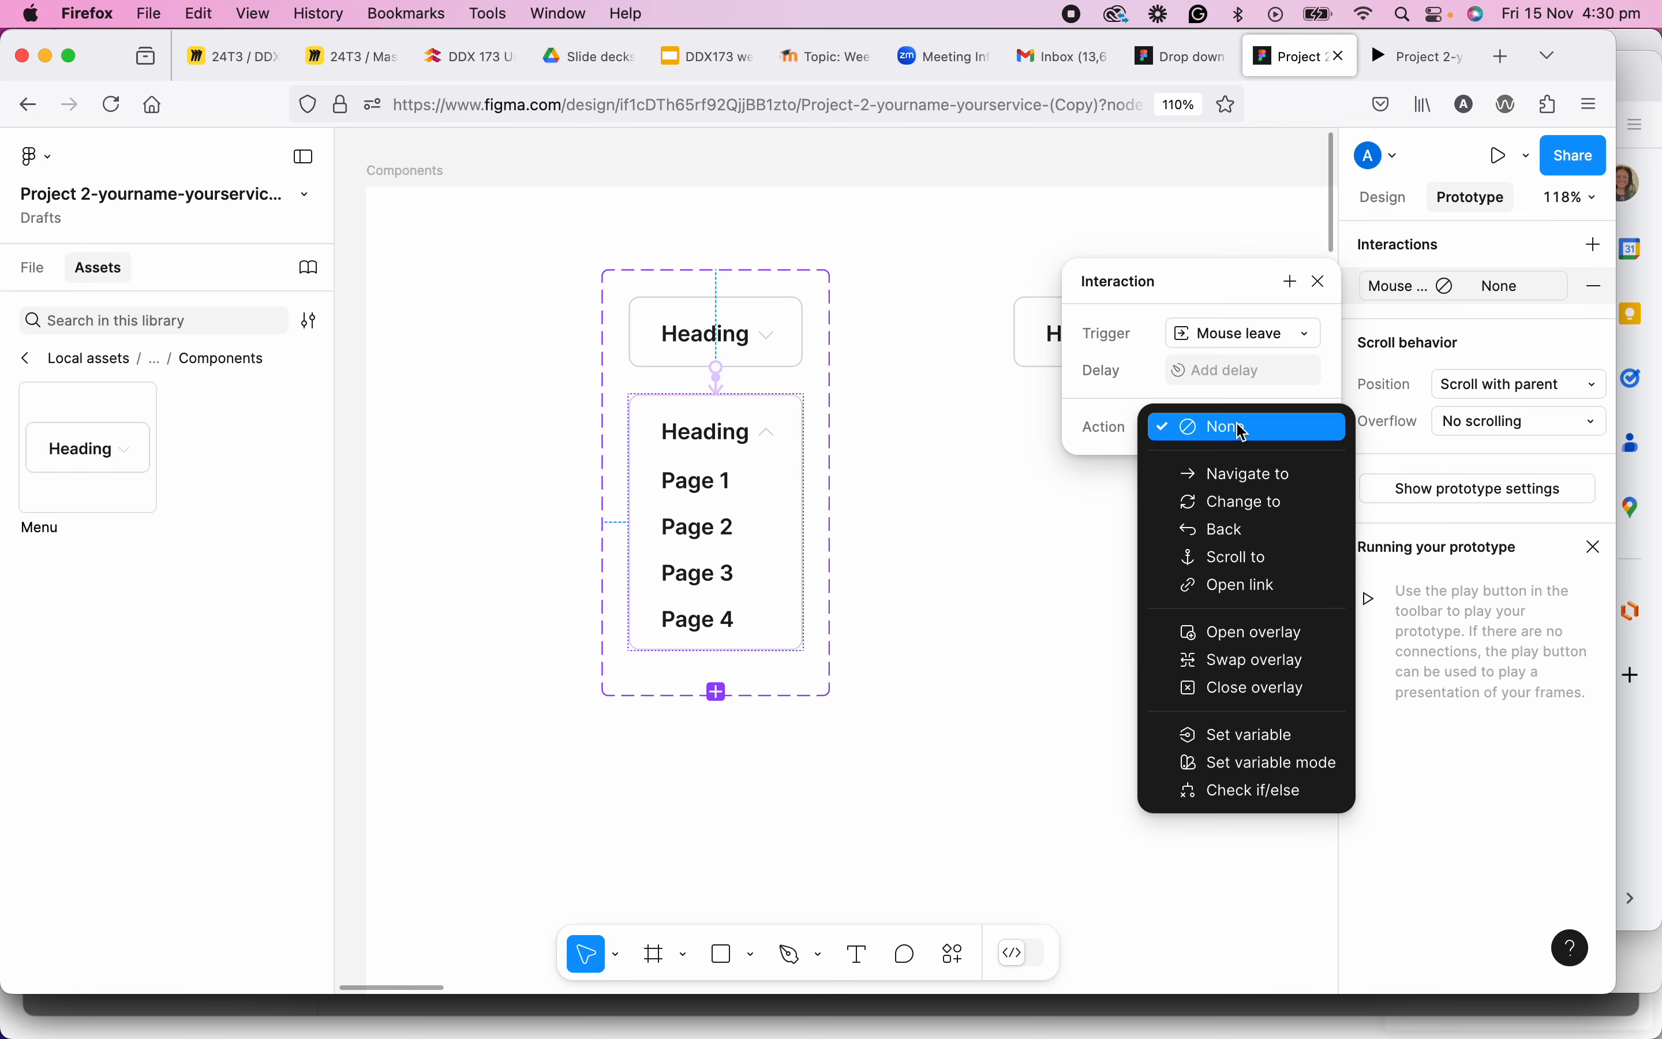
click(1246, 502)
click(1244, 467)
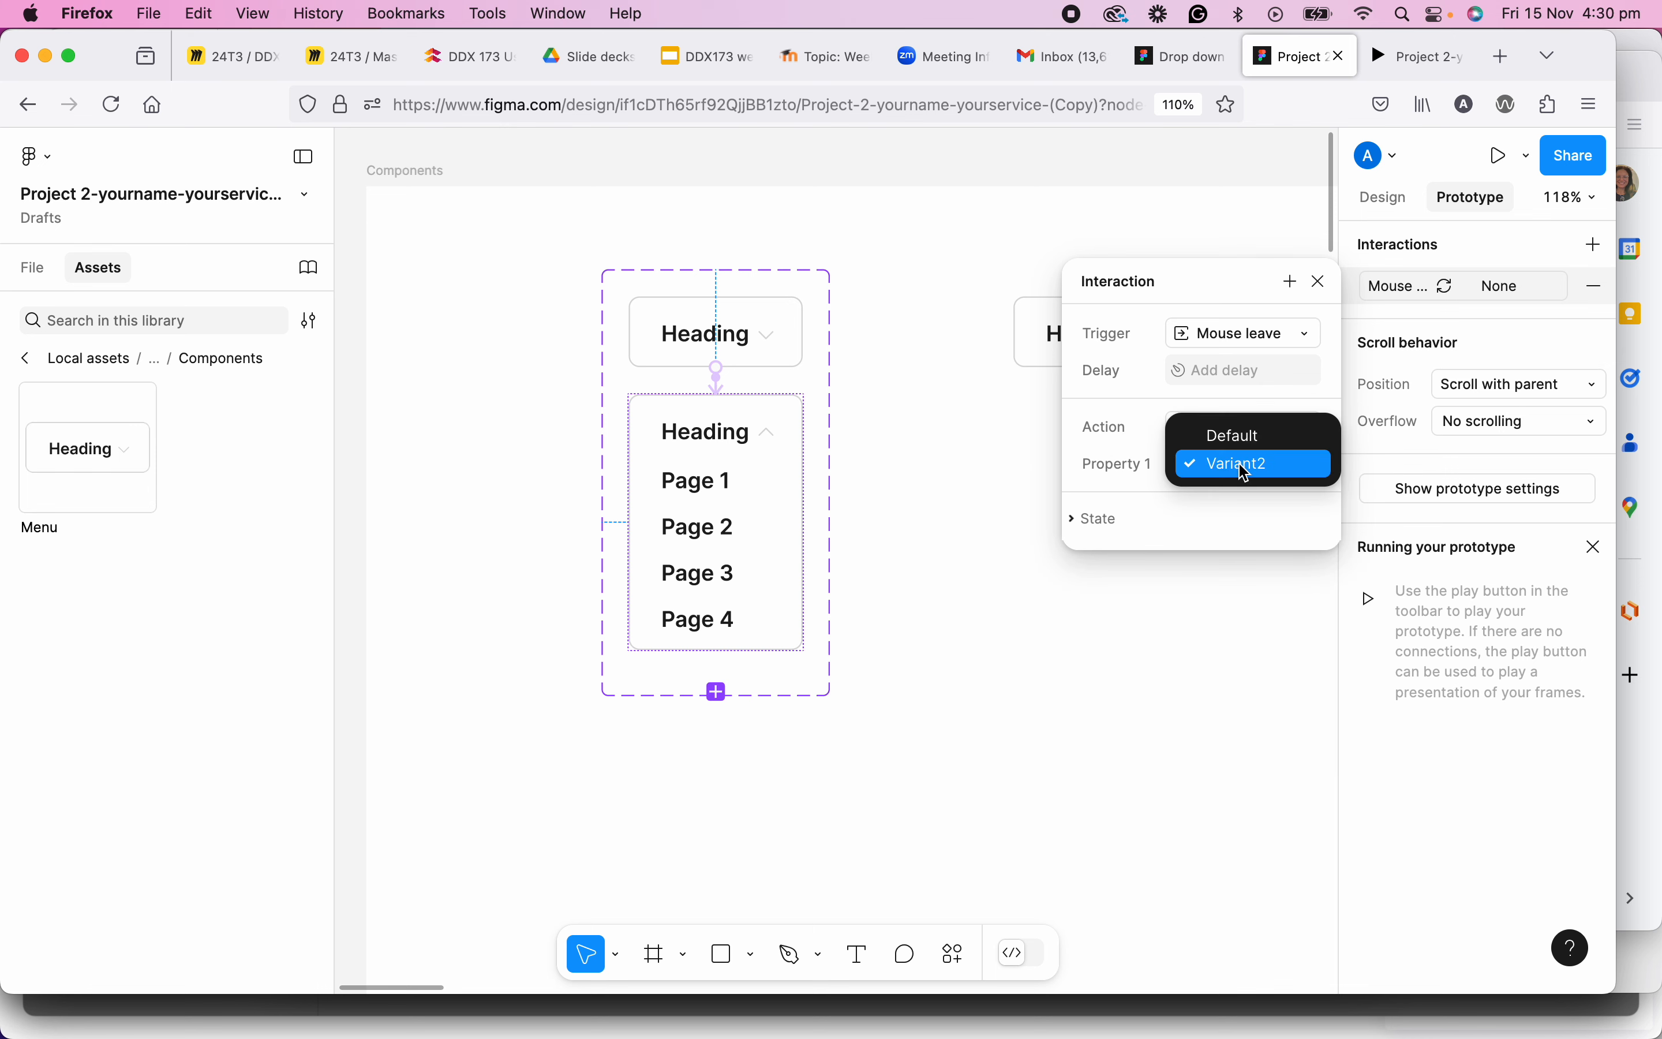
click(1244, 437)
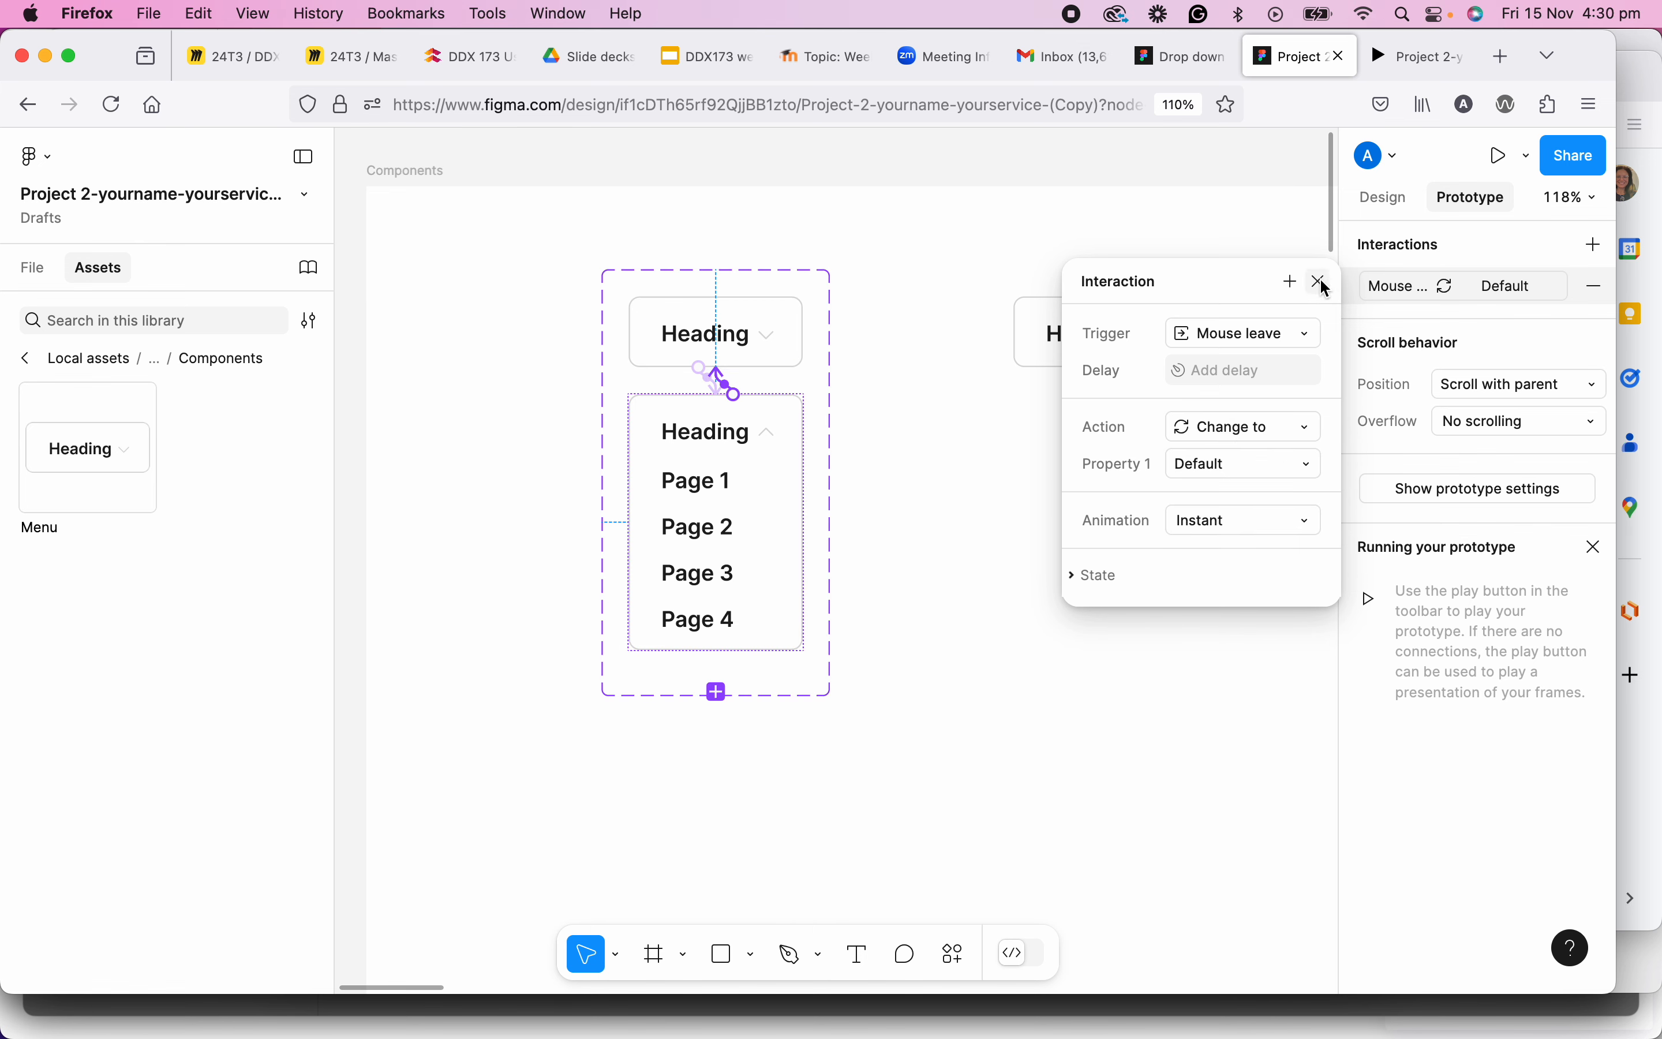
Set the open variant's Mouse leave animation to Smart animate and close the interaction settings.
click(1271, 528)
click(1264, 574)
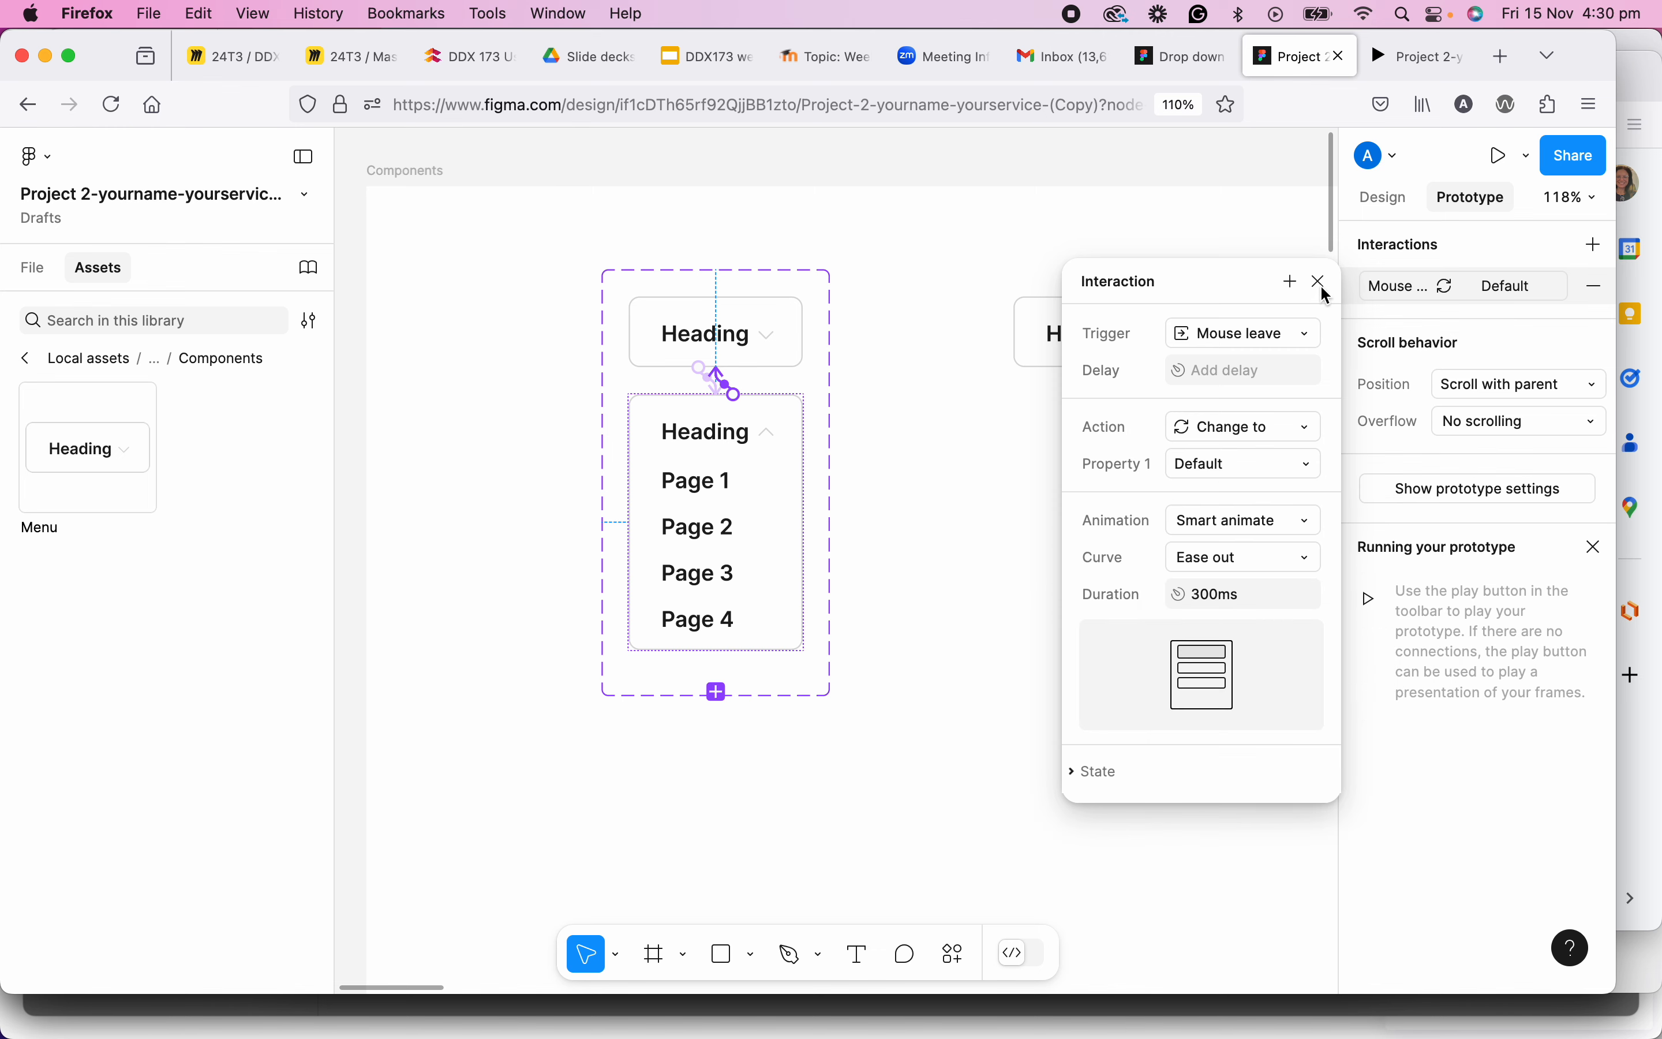
click(1323, 282)
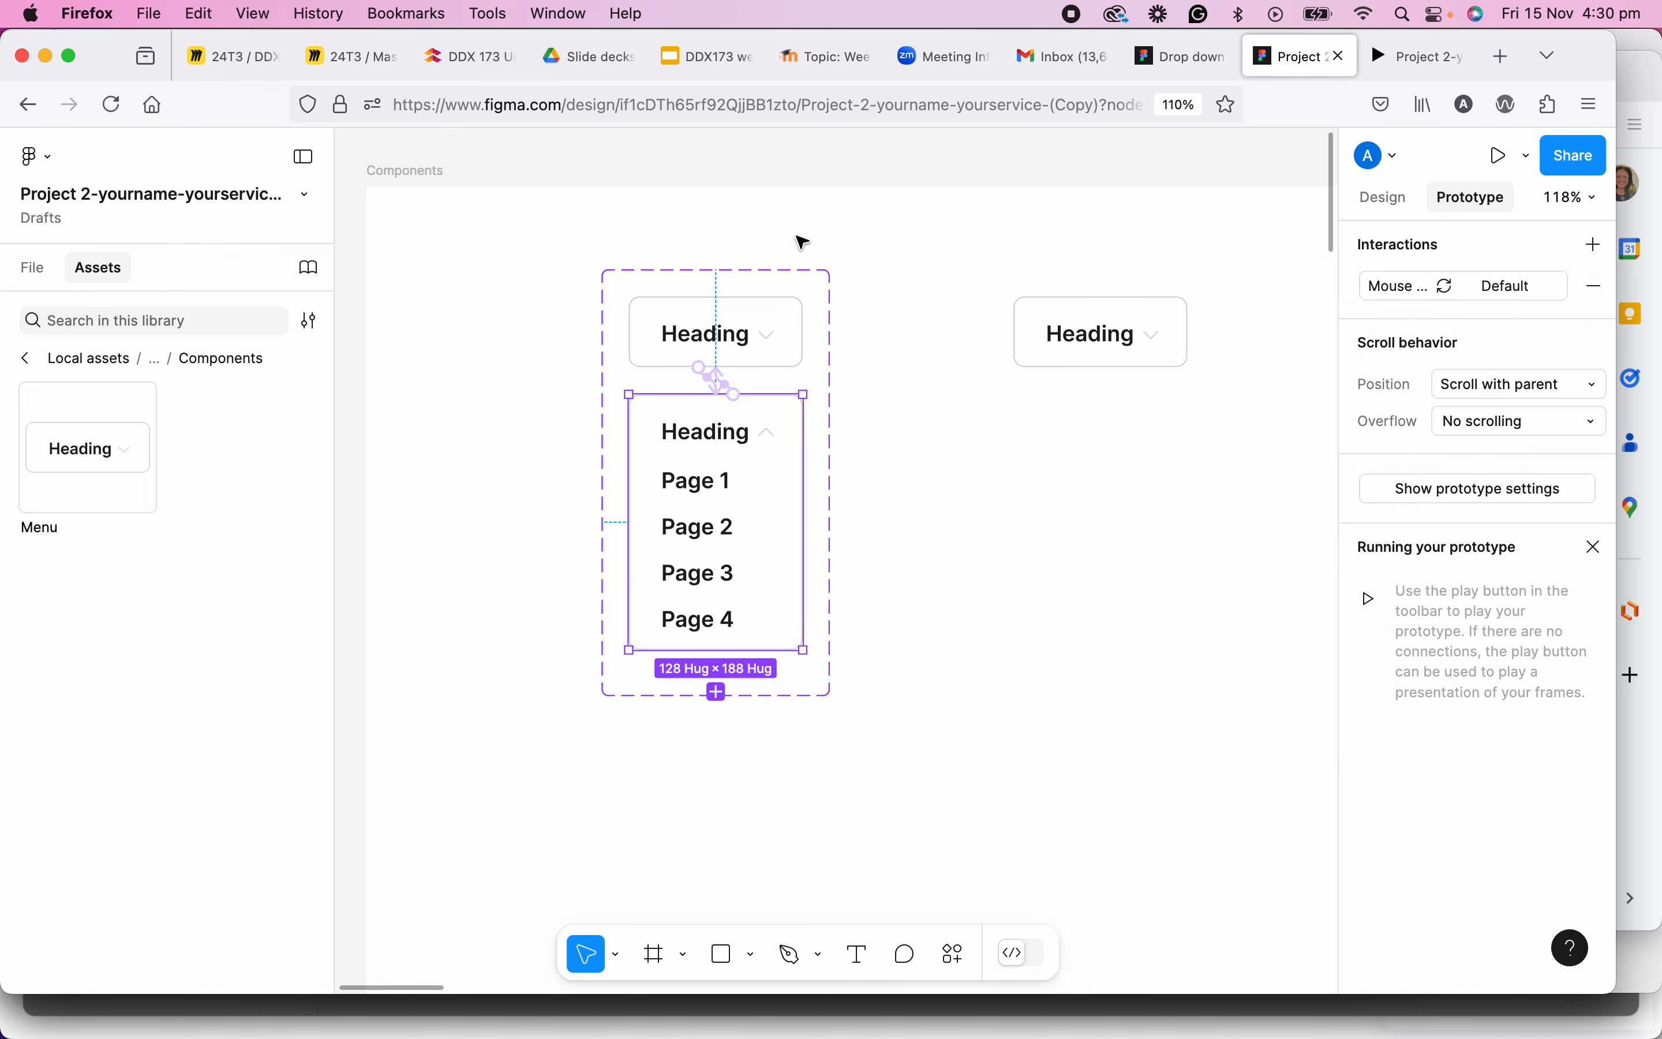
Preview the Components frame again, test that the menu instance opens and closes with the pointer, and return to the design file.
click(550, 215)
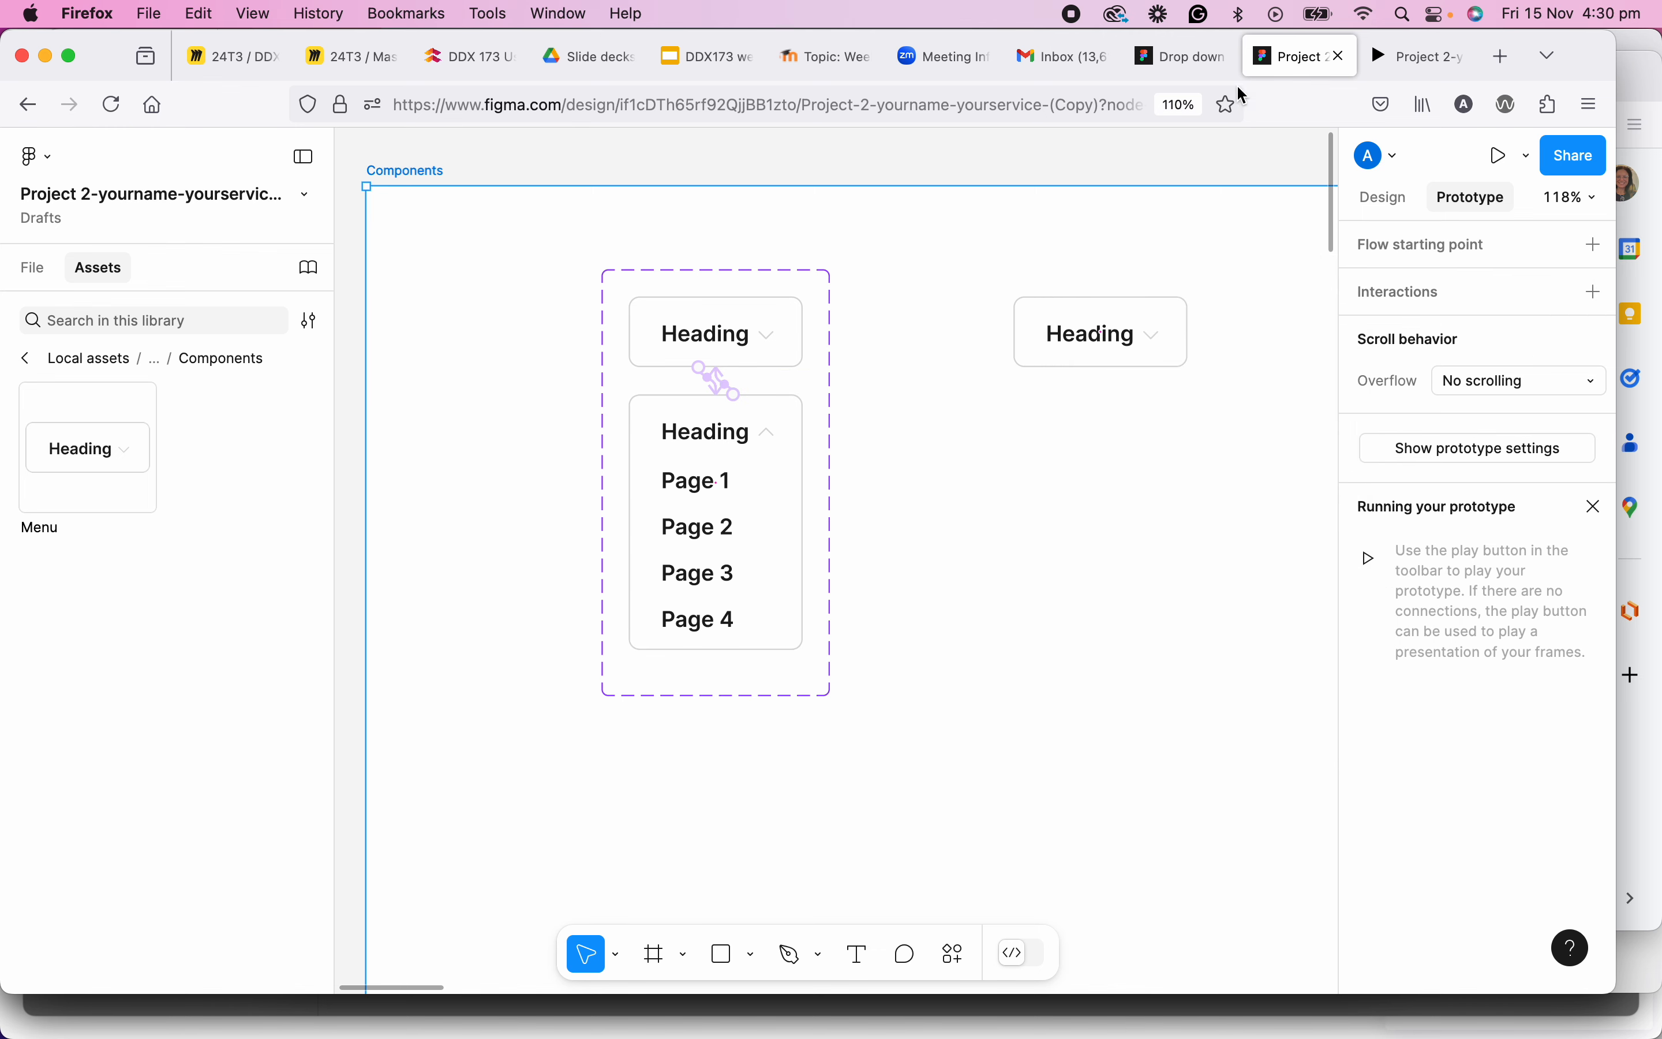
click(1496, 156)
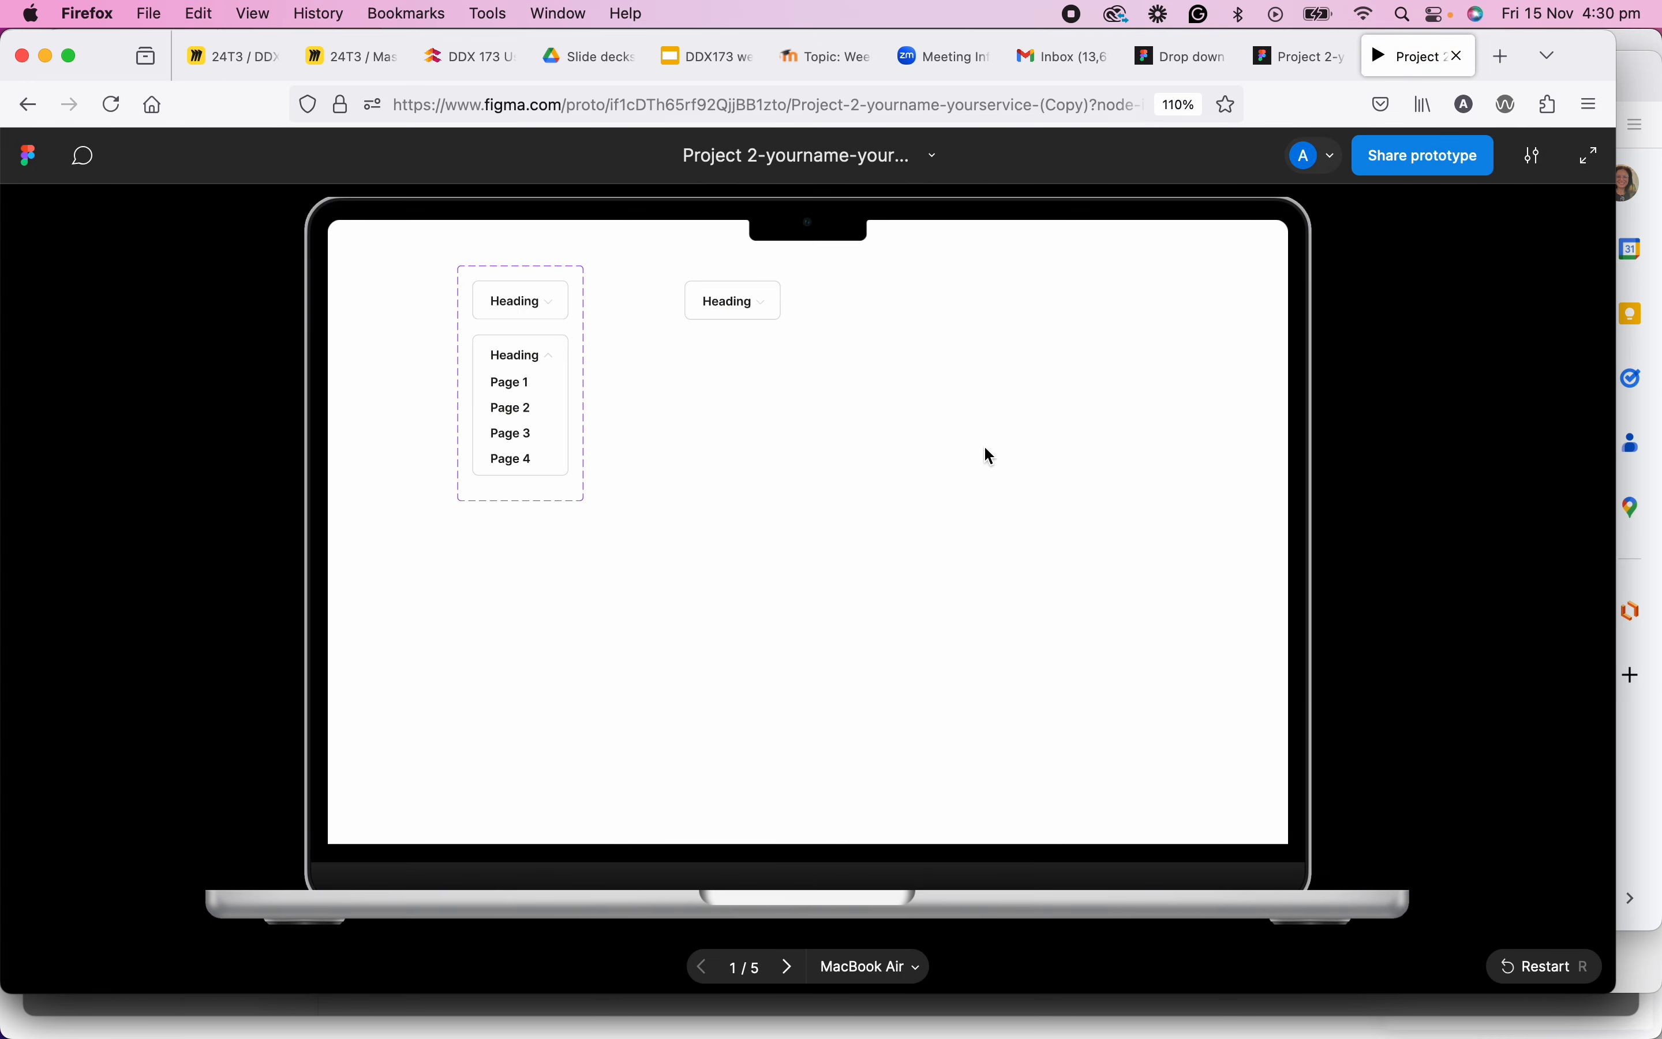
click(736, 301)
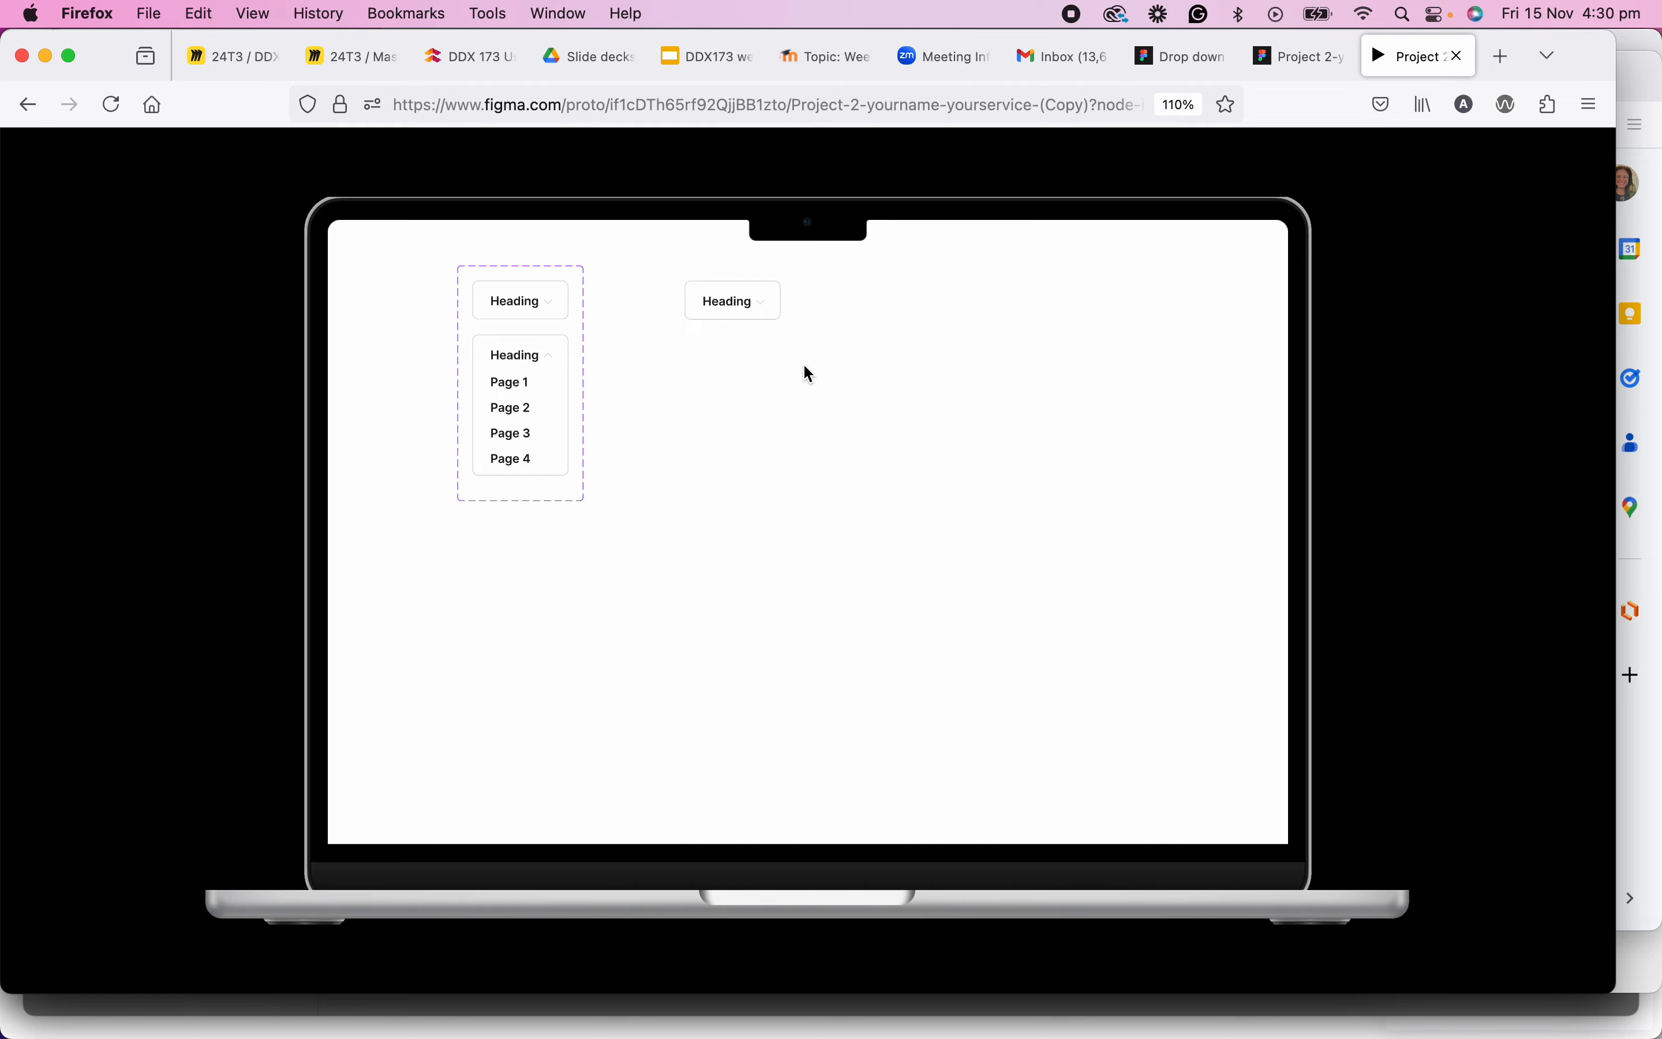
mouse_move(741, 314)
click(1297, 58)
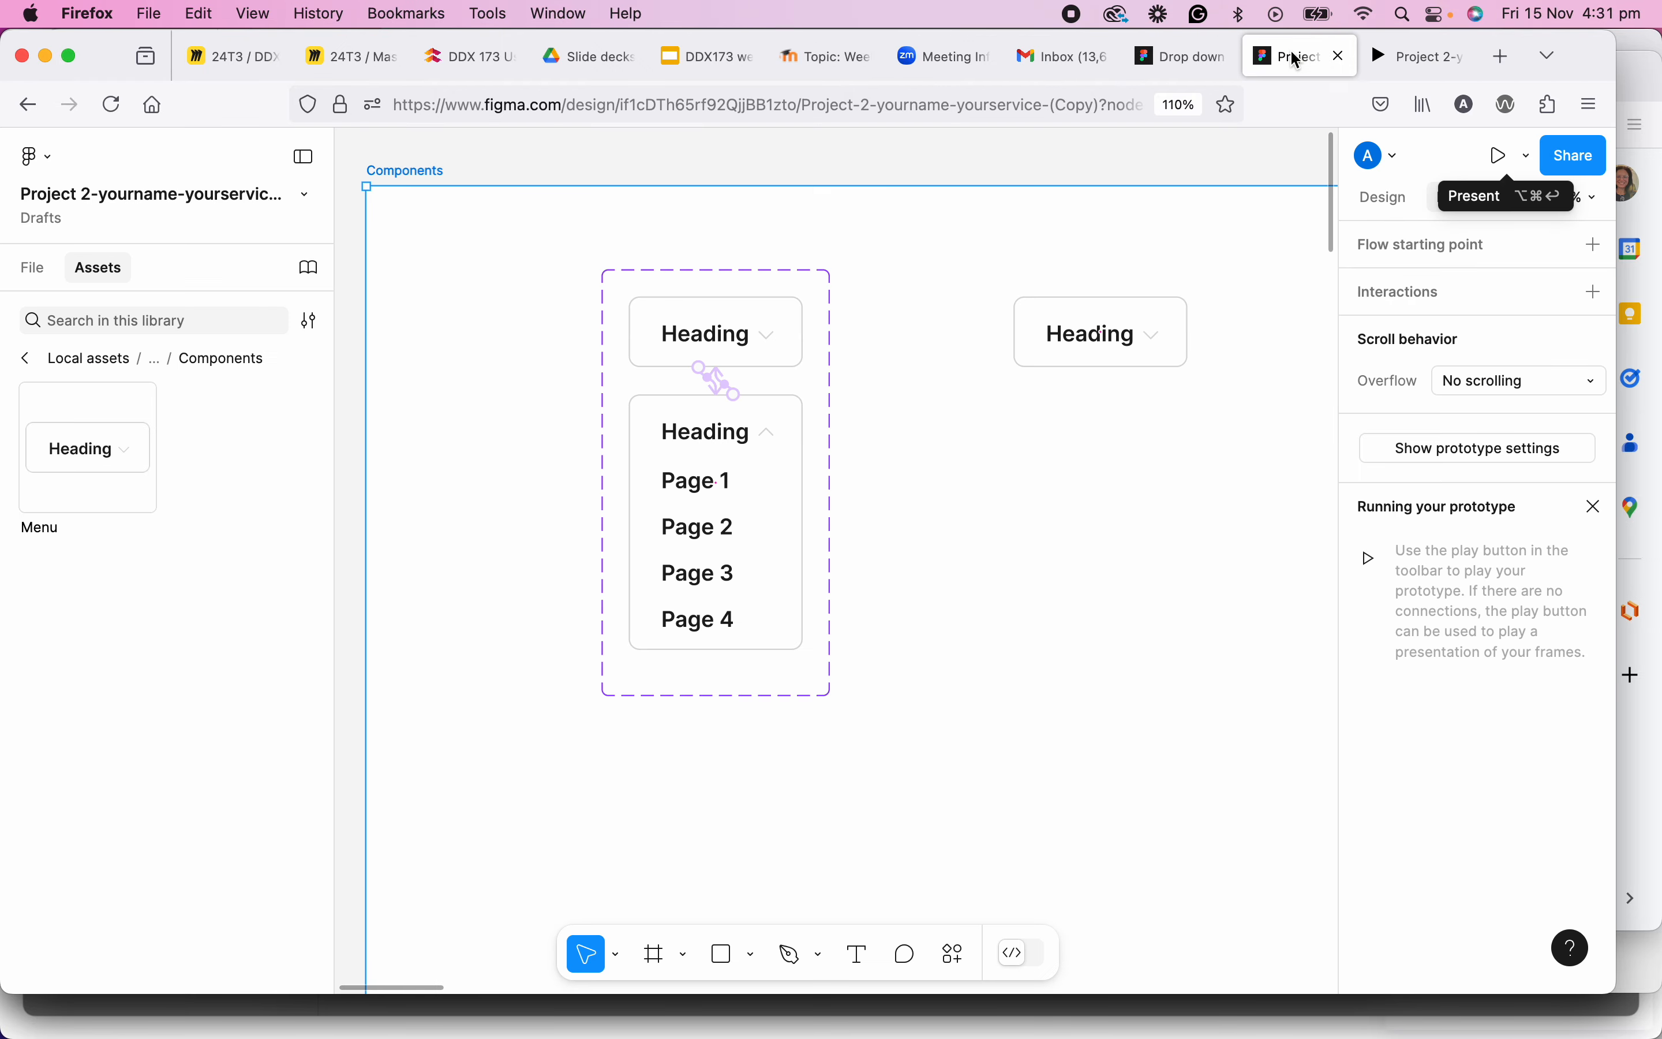
Copy the menu instance beside the component set in the Components frame.
scroll(927, 497, down, 5)
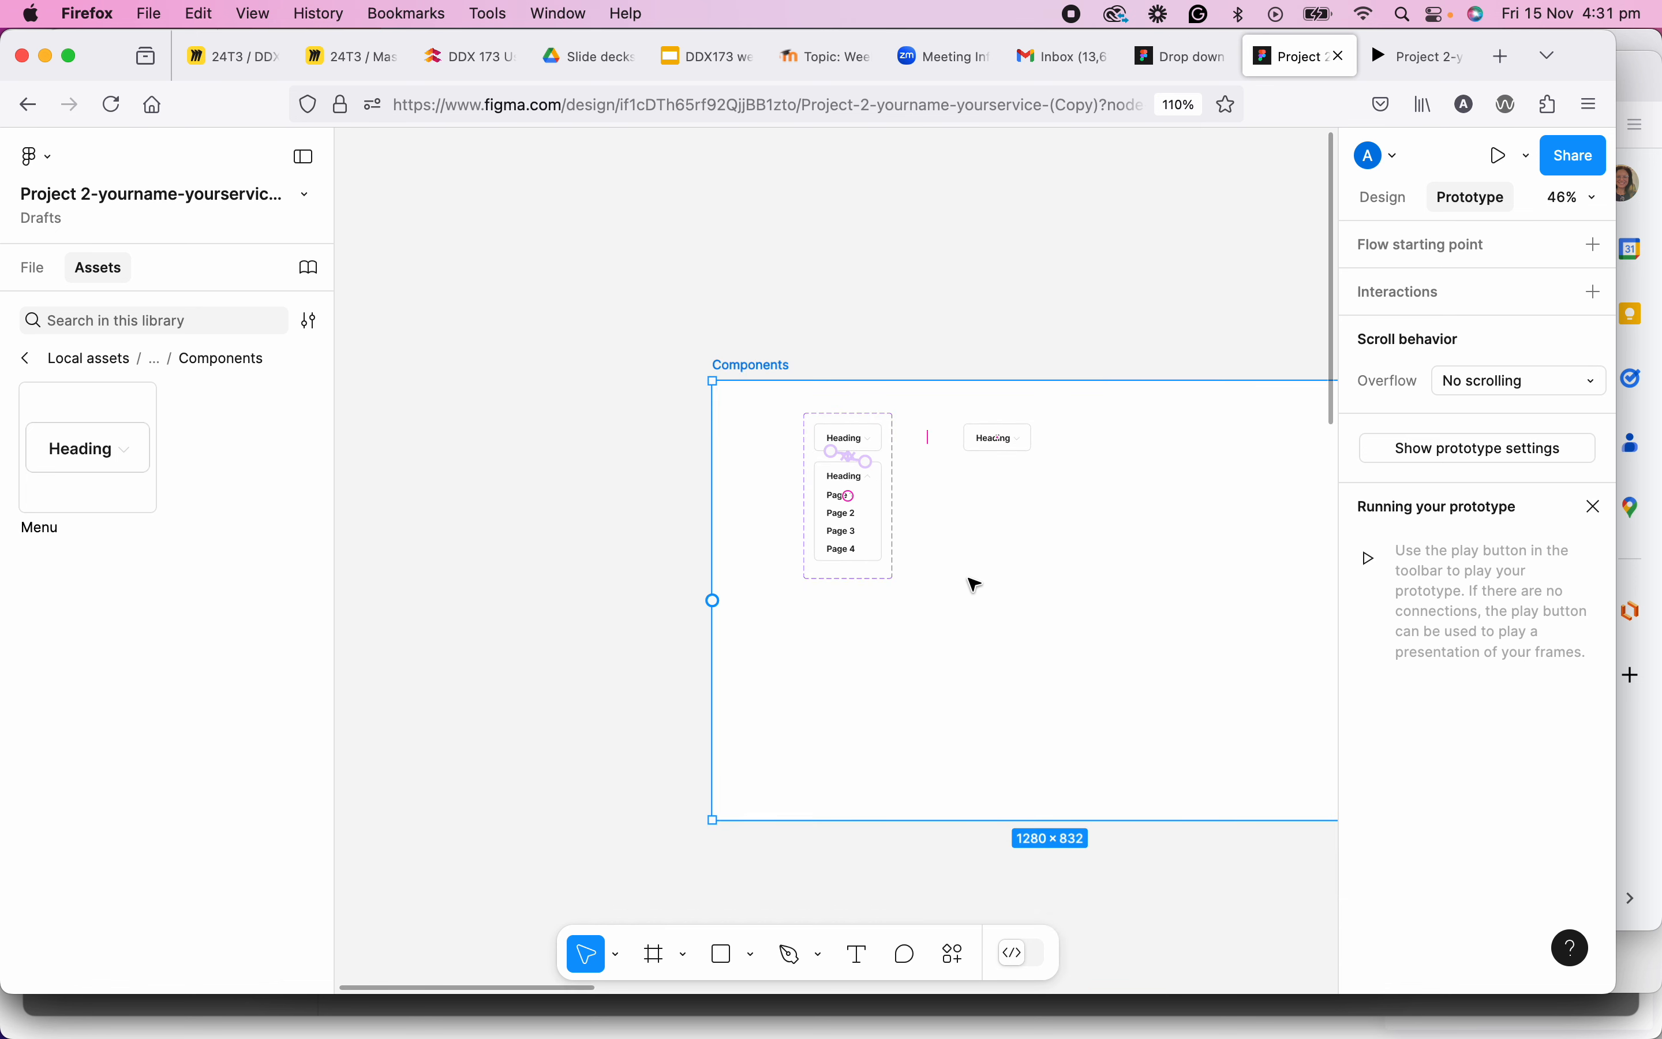
scroll(975, 584, down, 3)
scroll(975, 584, right, 3)
click(834, 268)
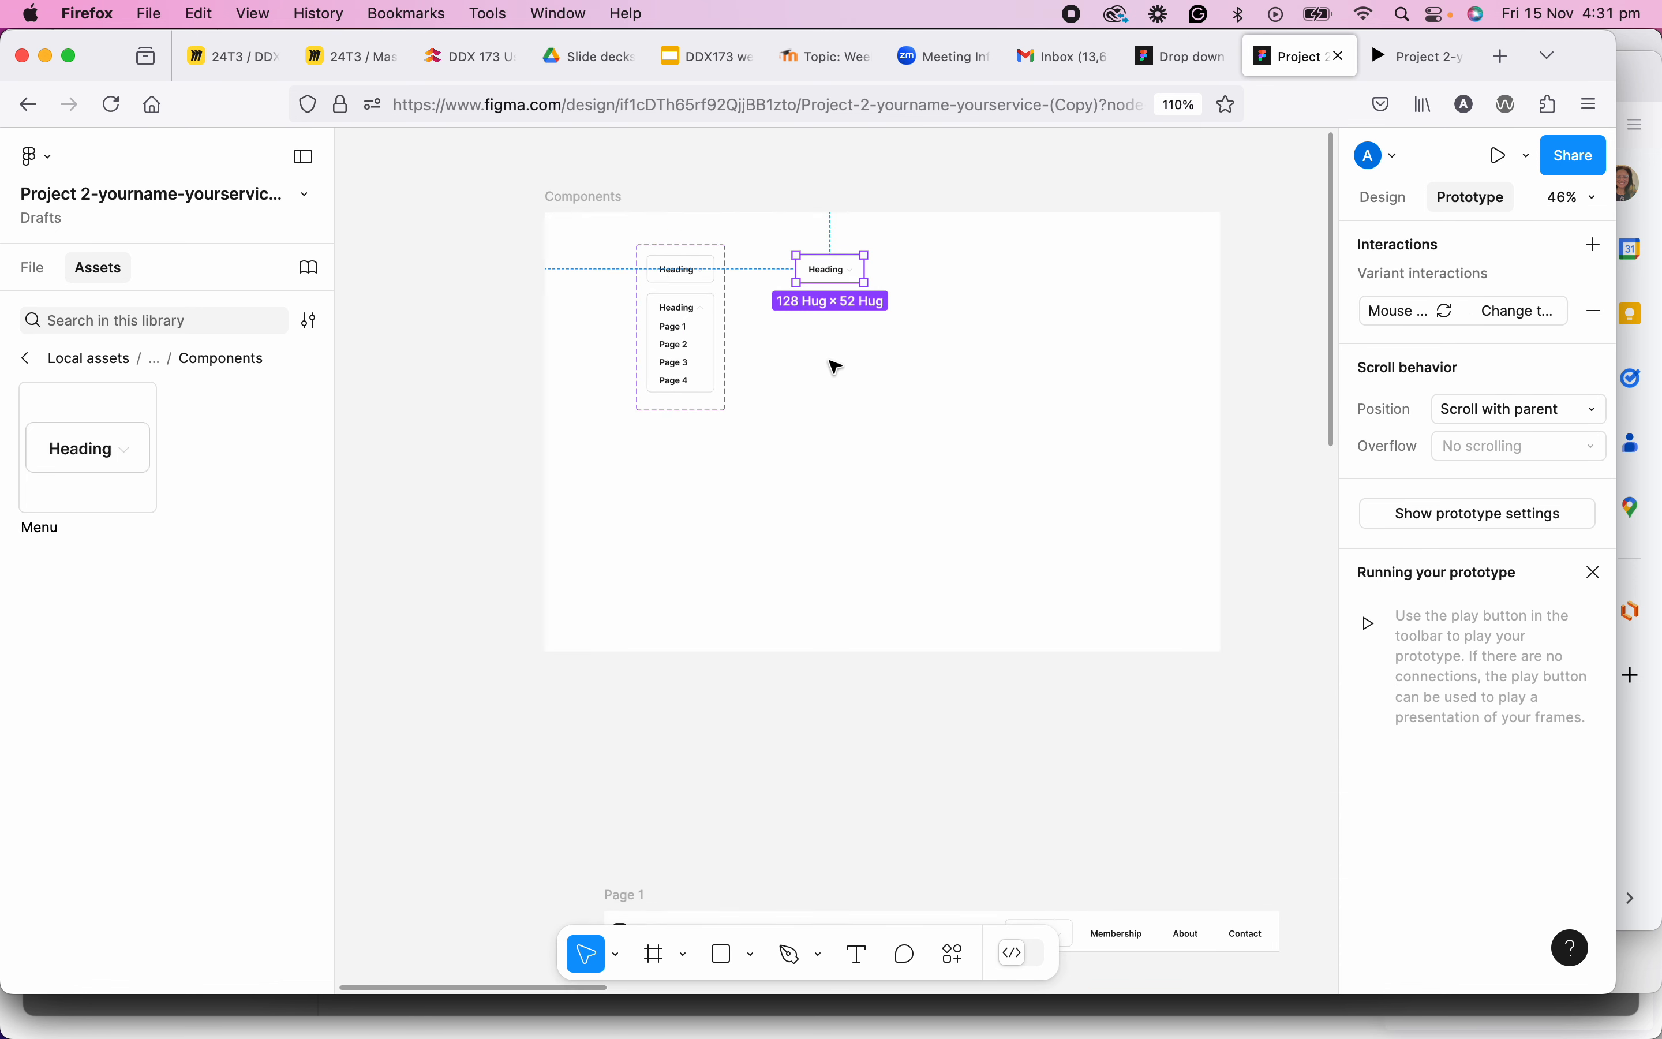
scroll(834, 527, down, 5)
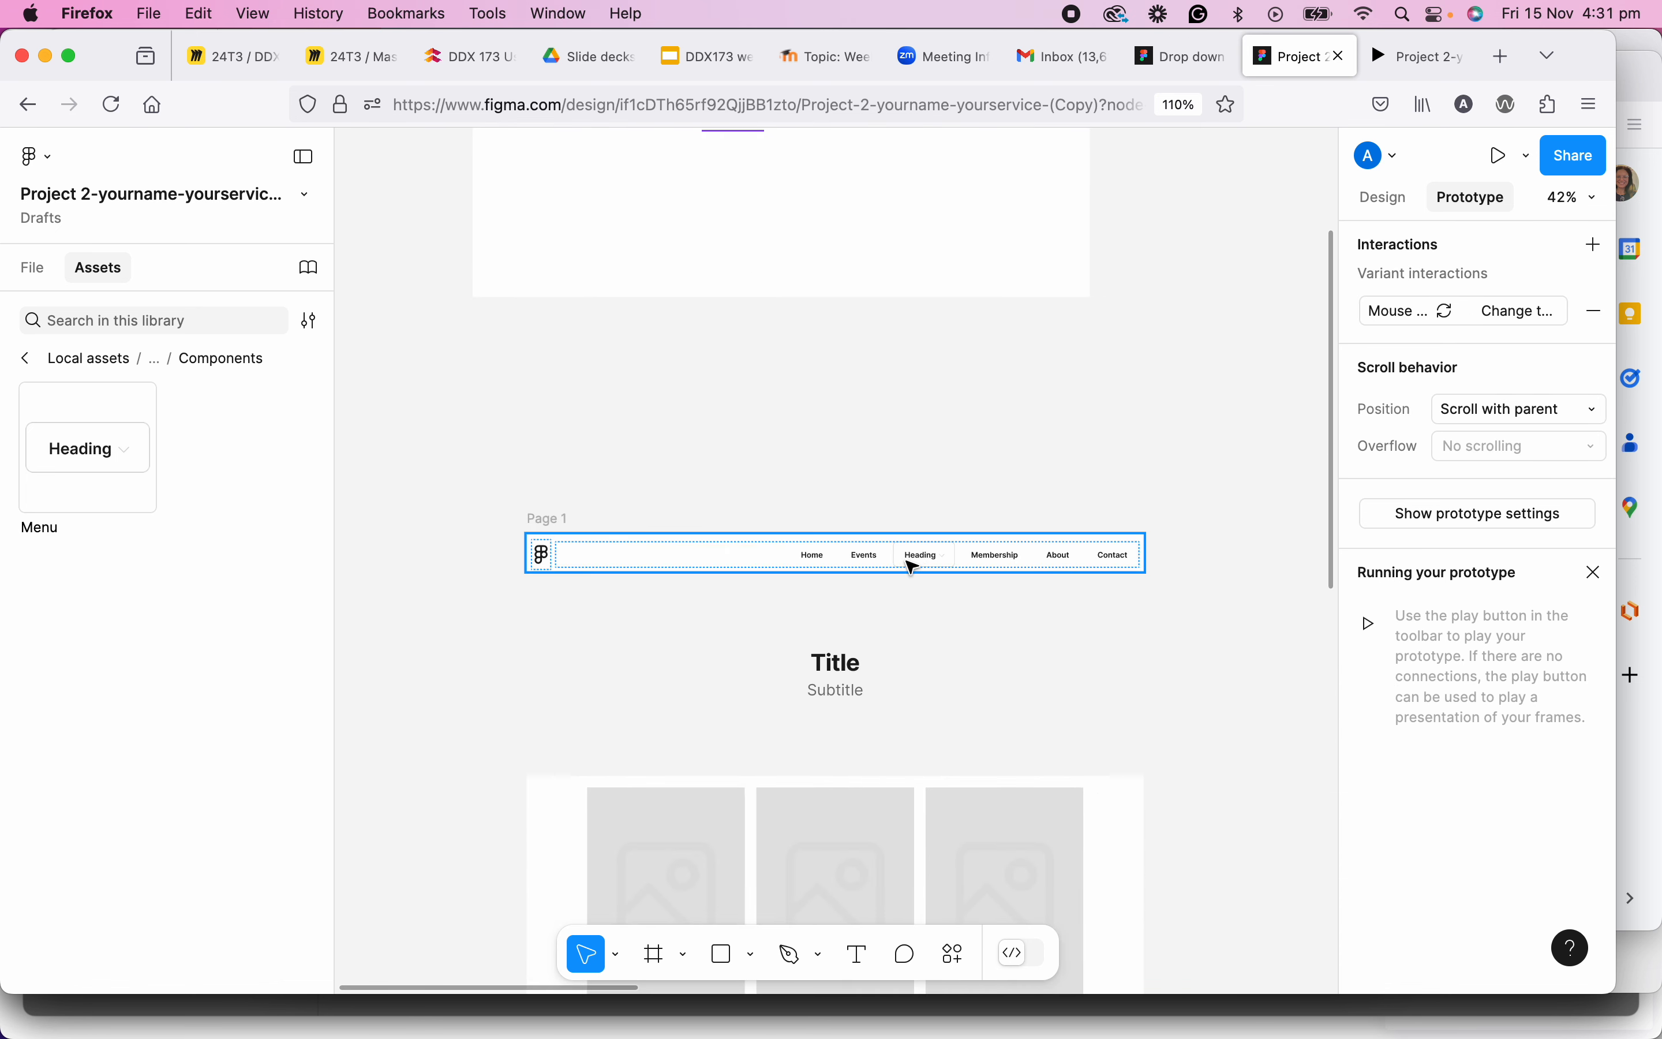
scroll(913, 567, up, 5)
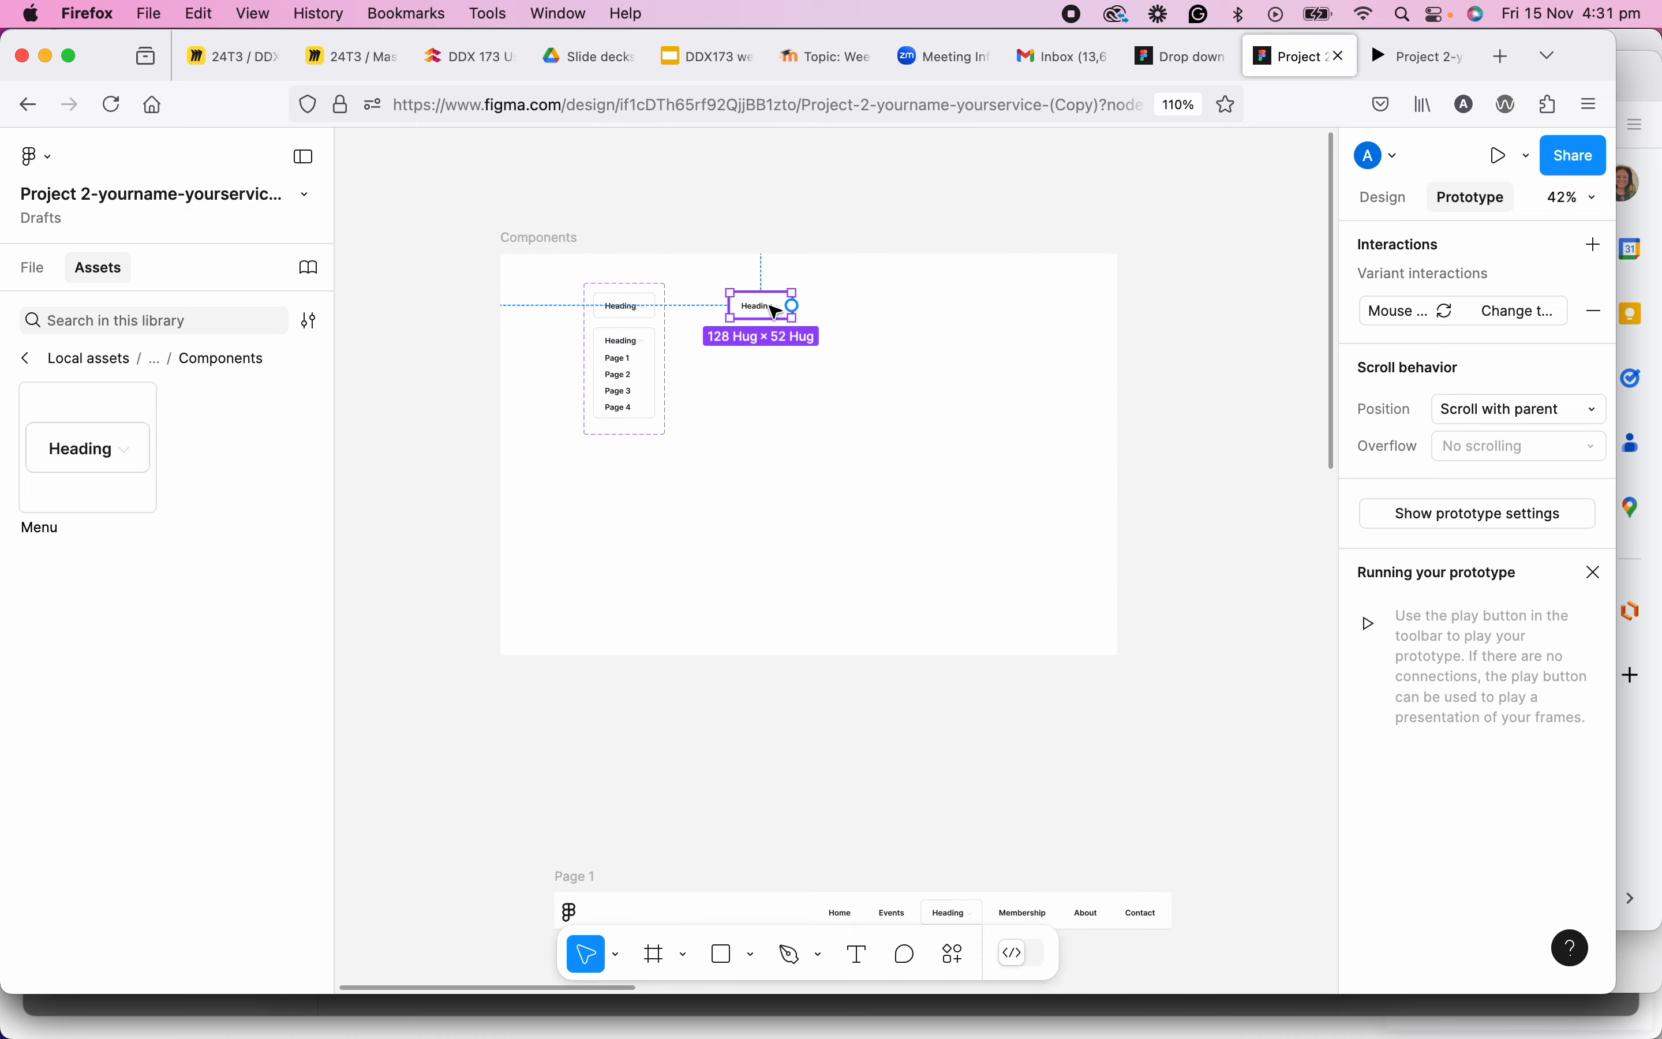
Replace the Heading menu in the Page 1 header navigation with the copied menu instance using Paste to replace.
scroll(824, 357, down, 5)
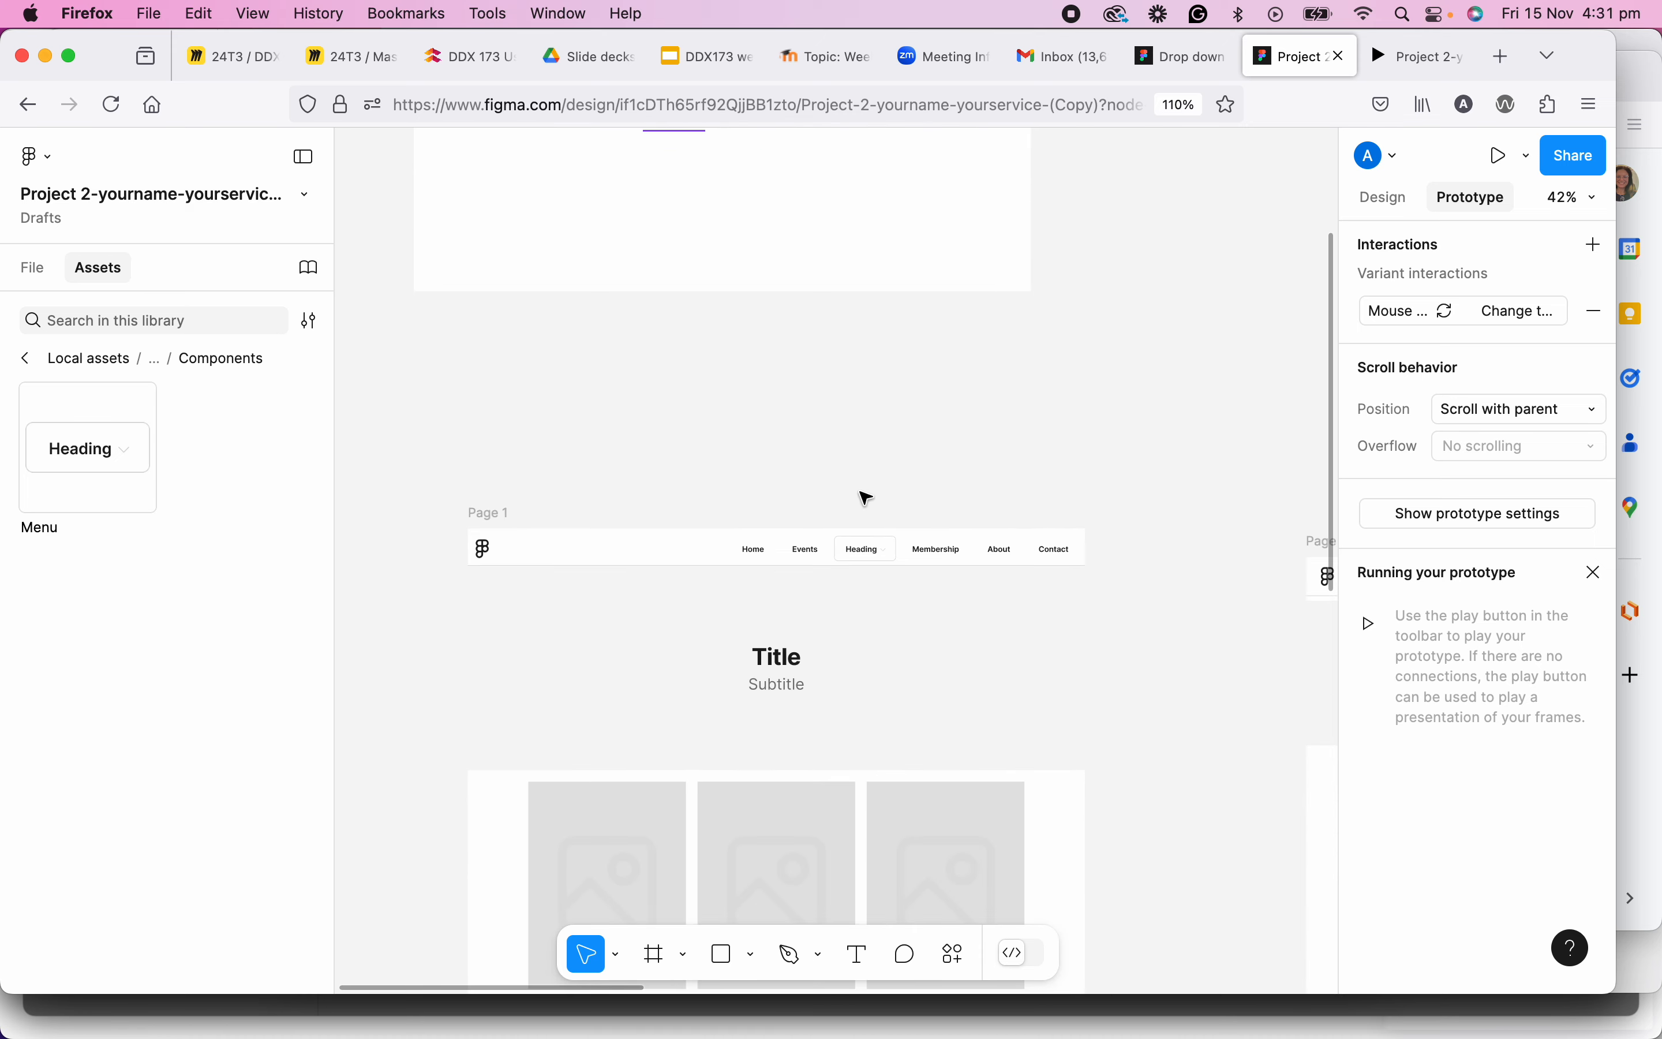
scroll(824, 448, down, 1)
scroll(838, 486, up, 5)
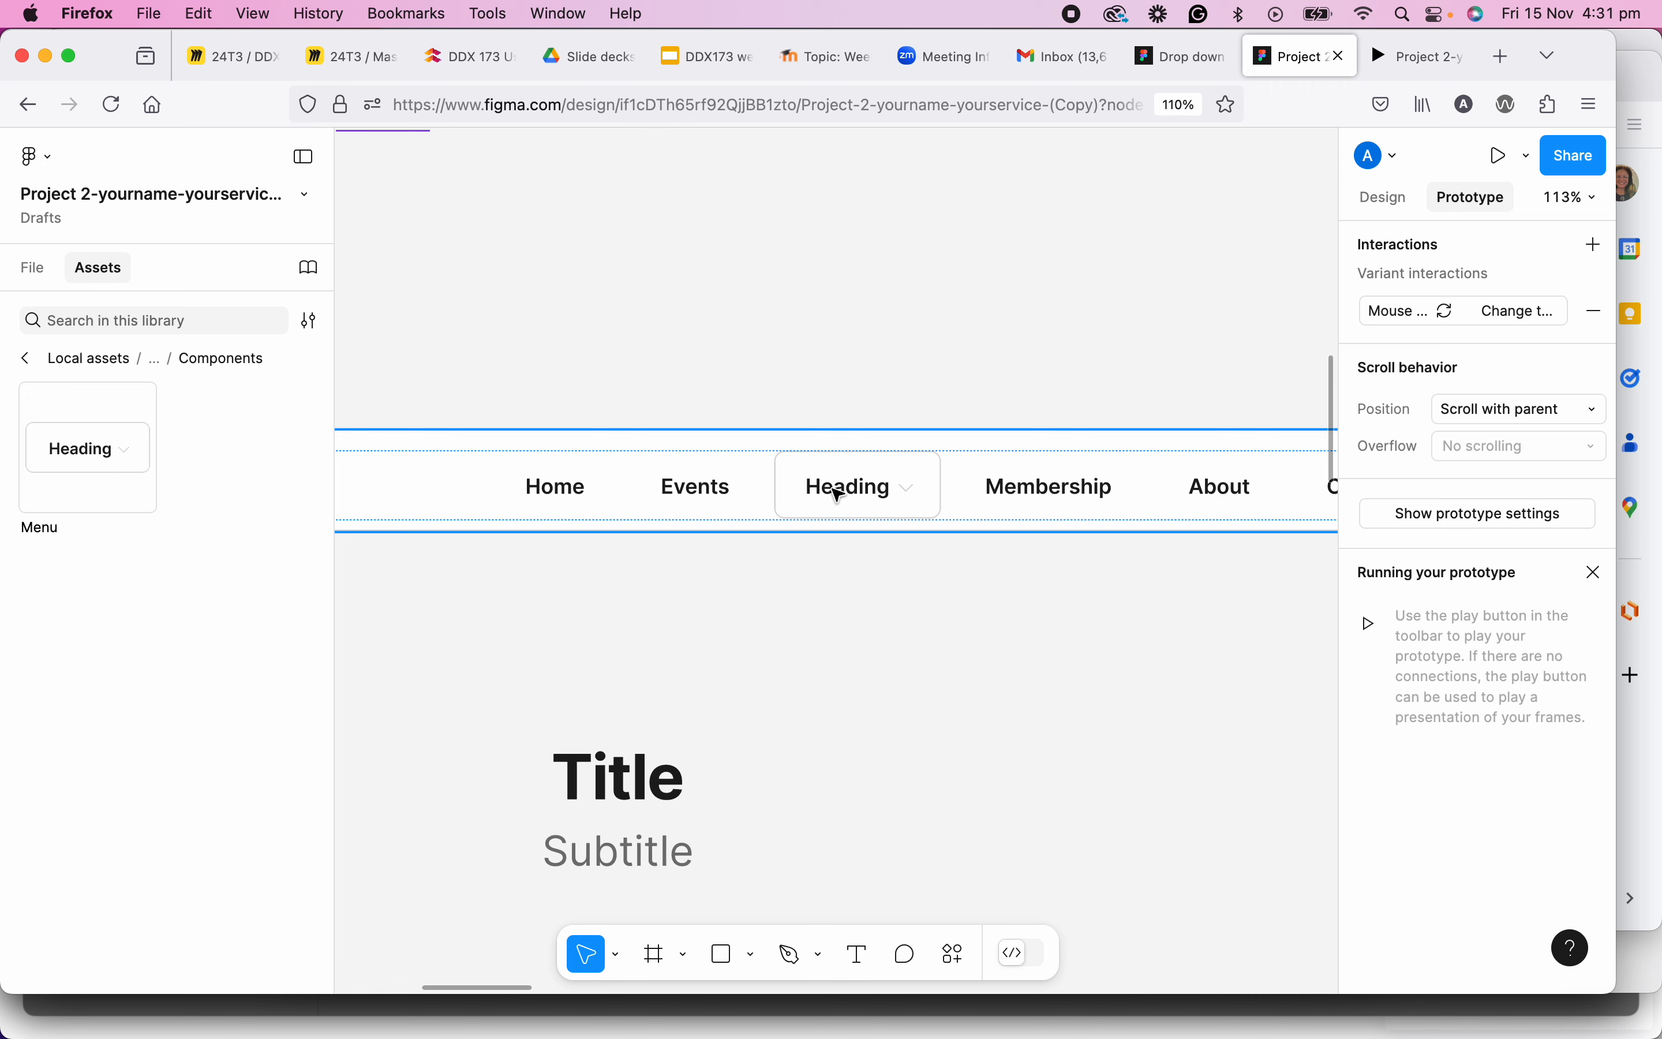
click(839, 493)
click(839, 494)
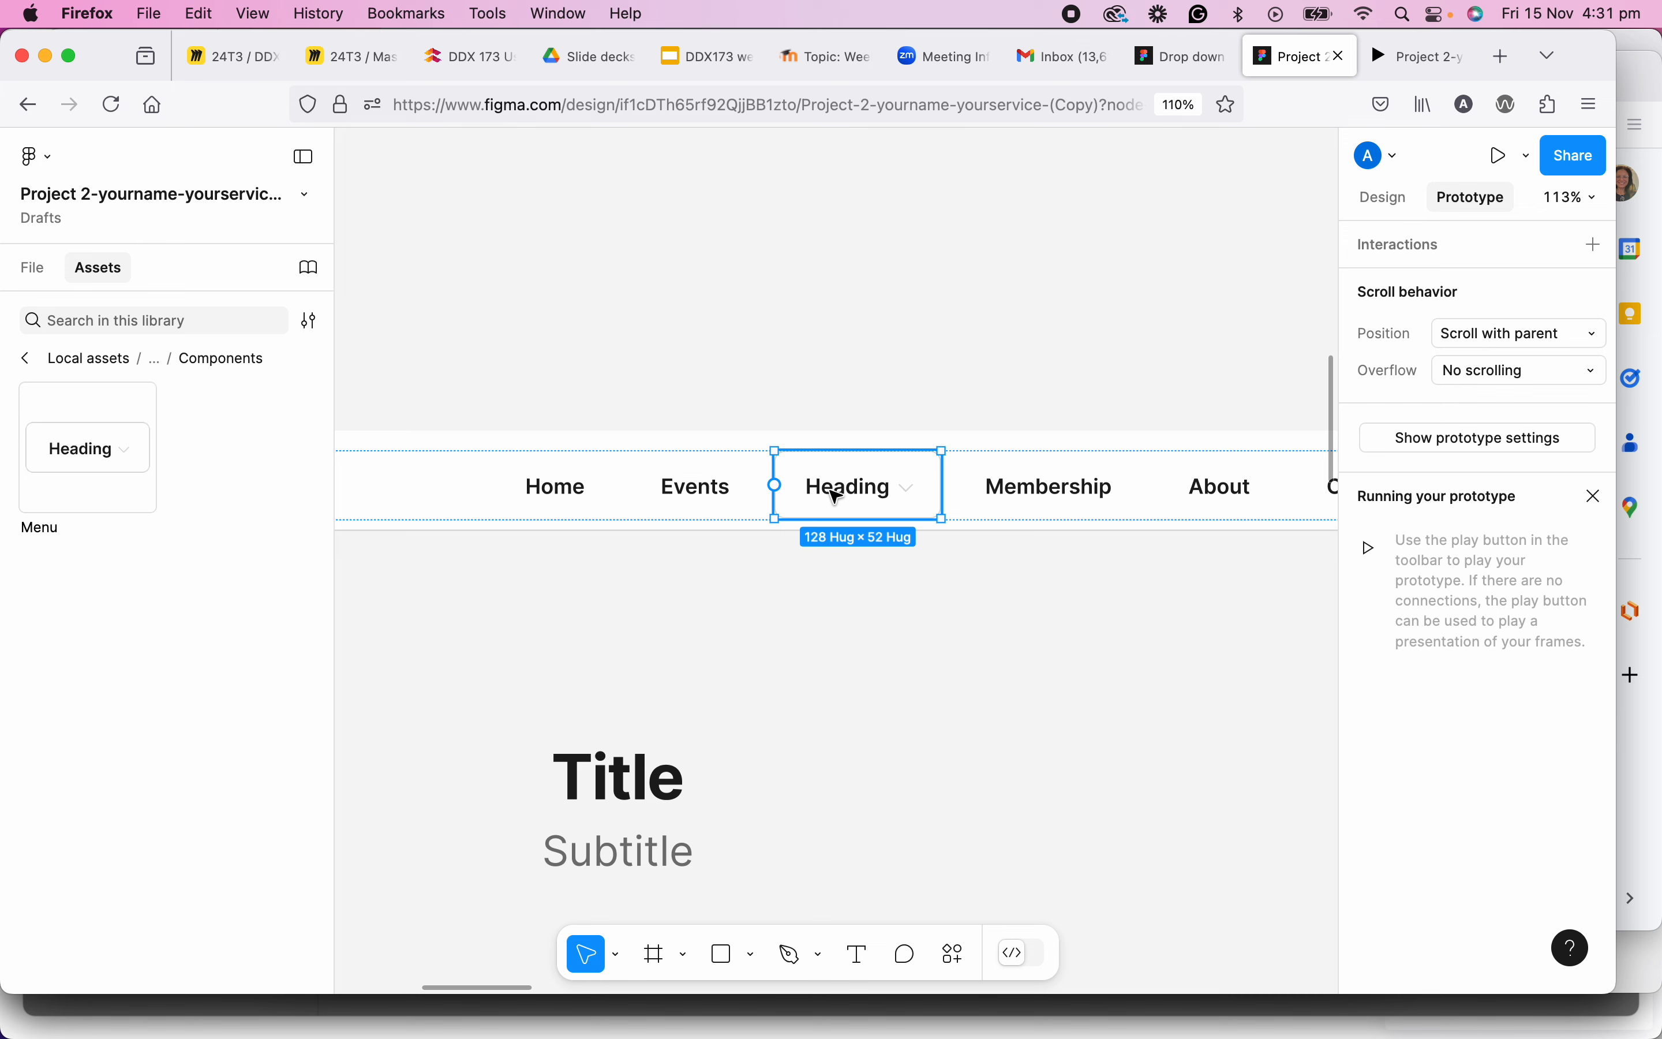
right_click(837, 496)
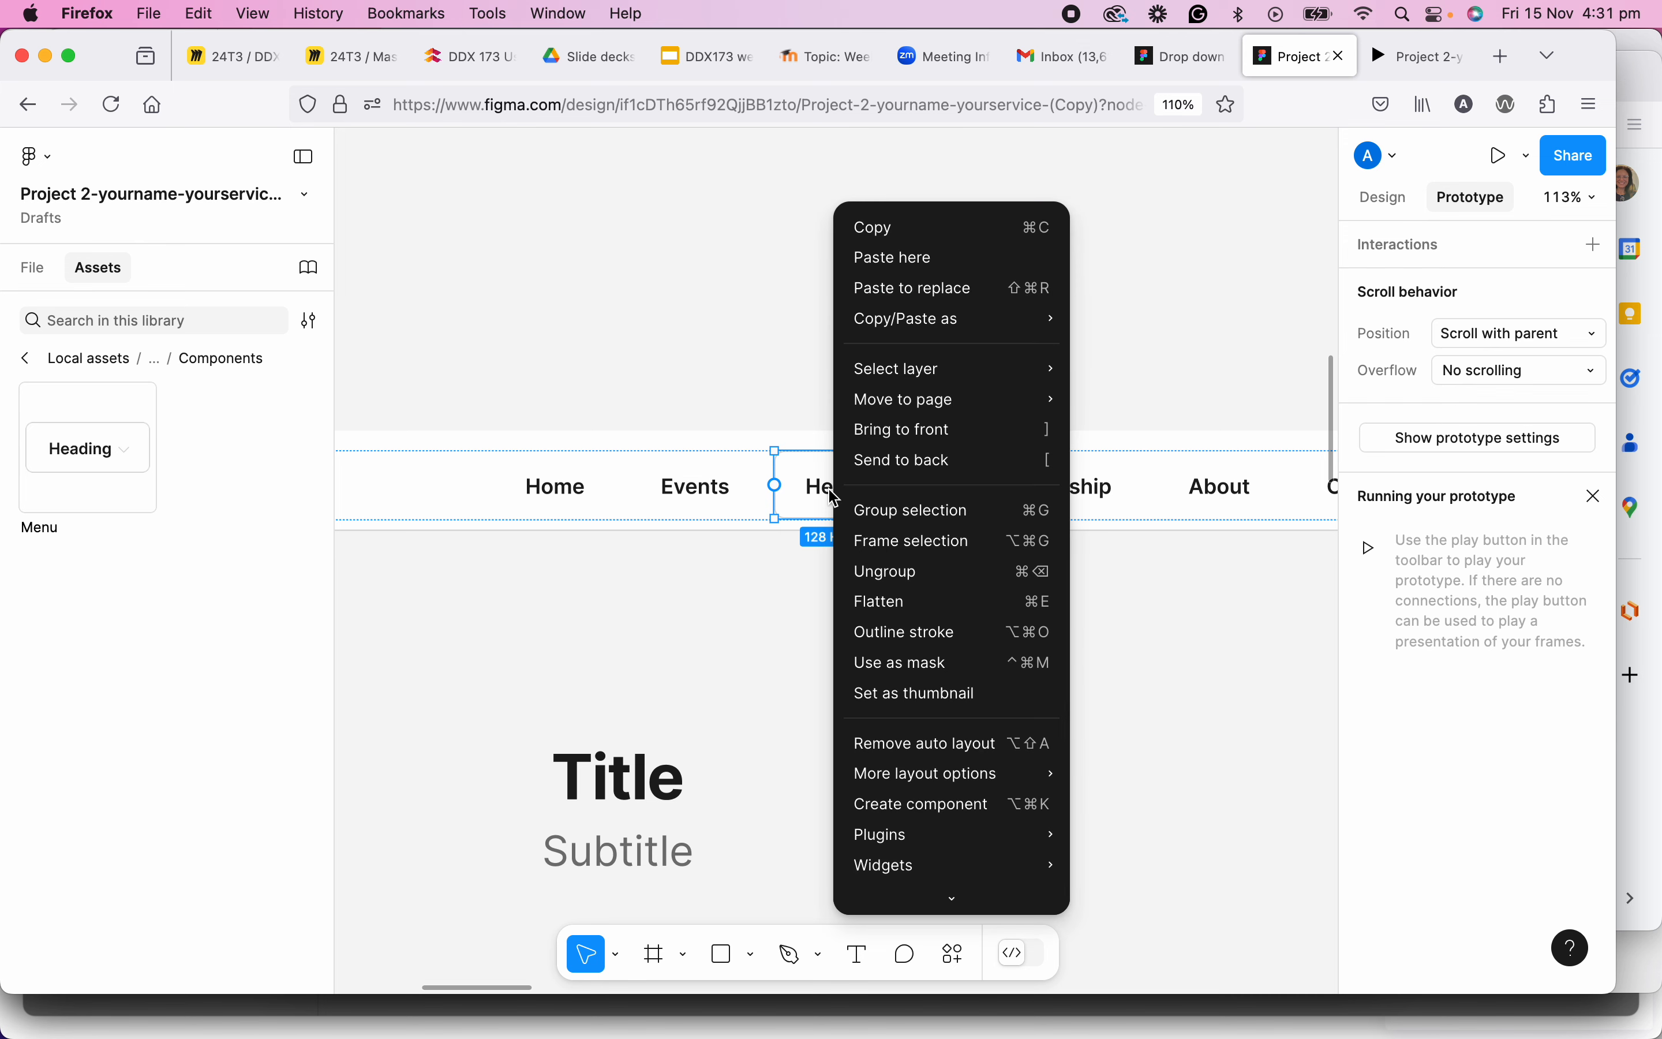
mouse_move(906, 382)
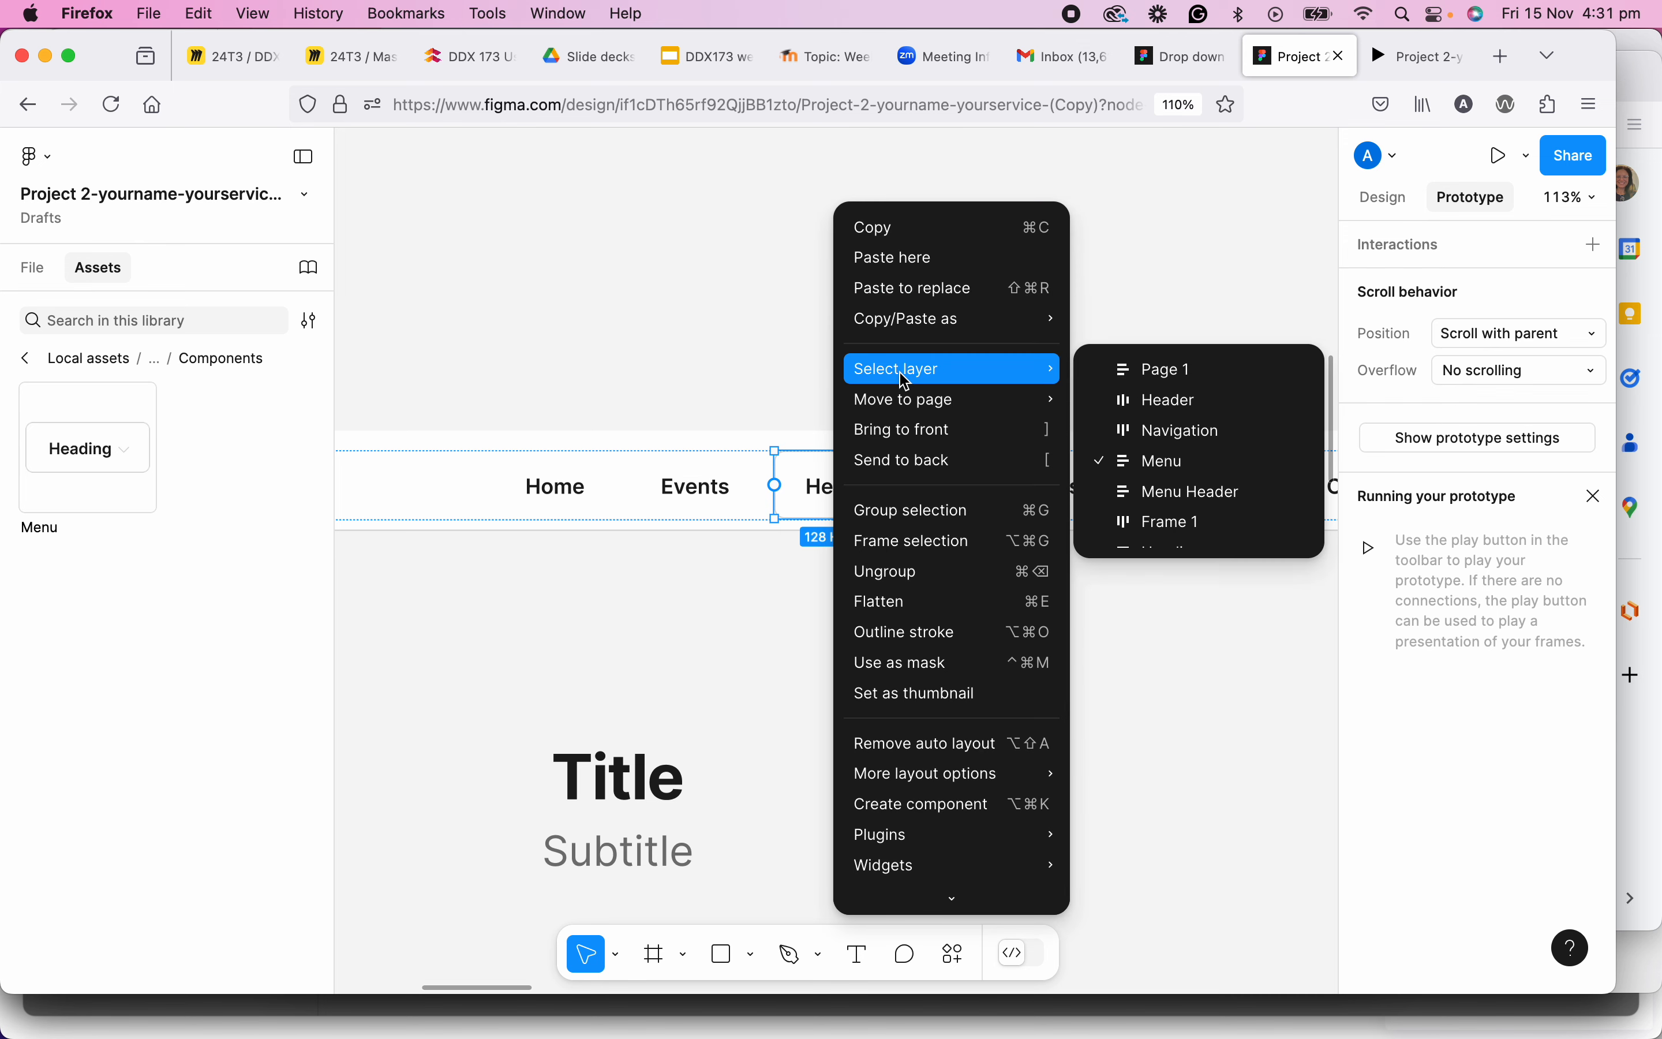
click(903, 289)
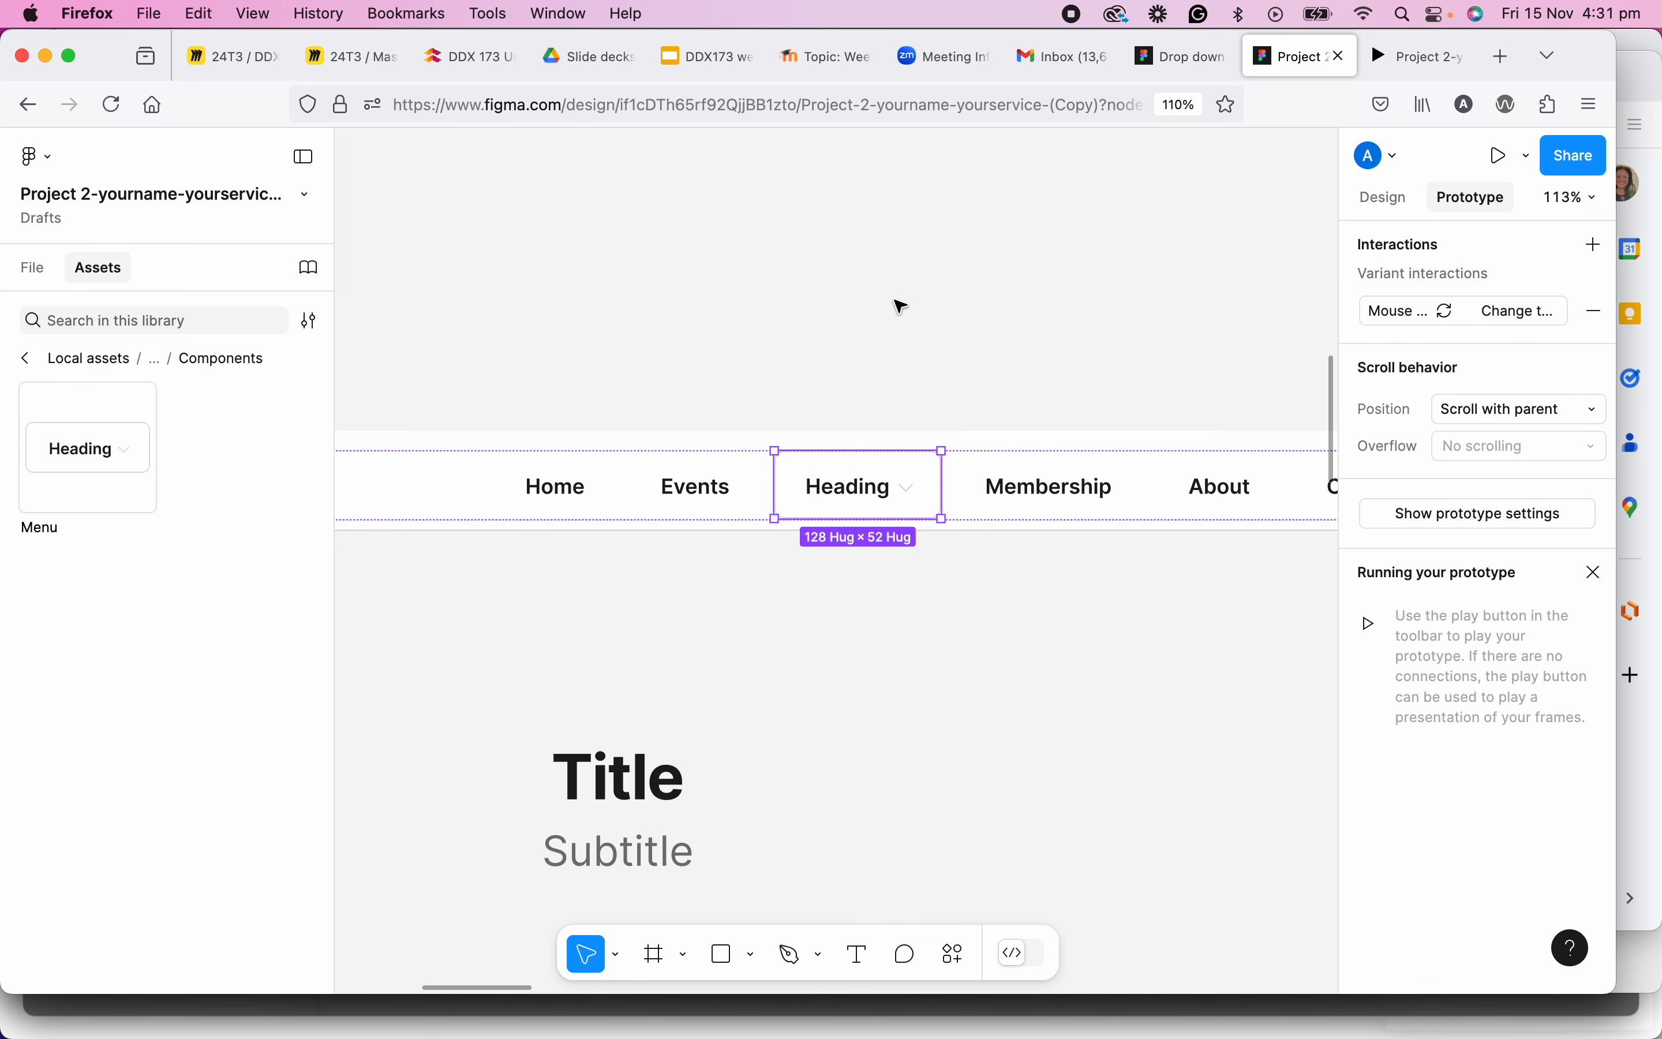
Preview the Page 1 frame, test the Heading menu in its navigation, scroll through the page, and return to the design file.
scroll(893, 340, down, 3)
scroll(892, 340, down, 5)
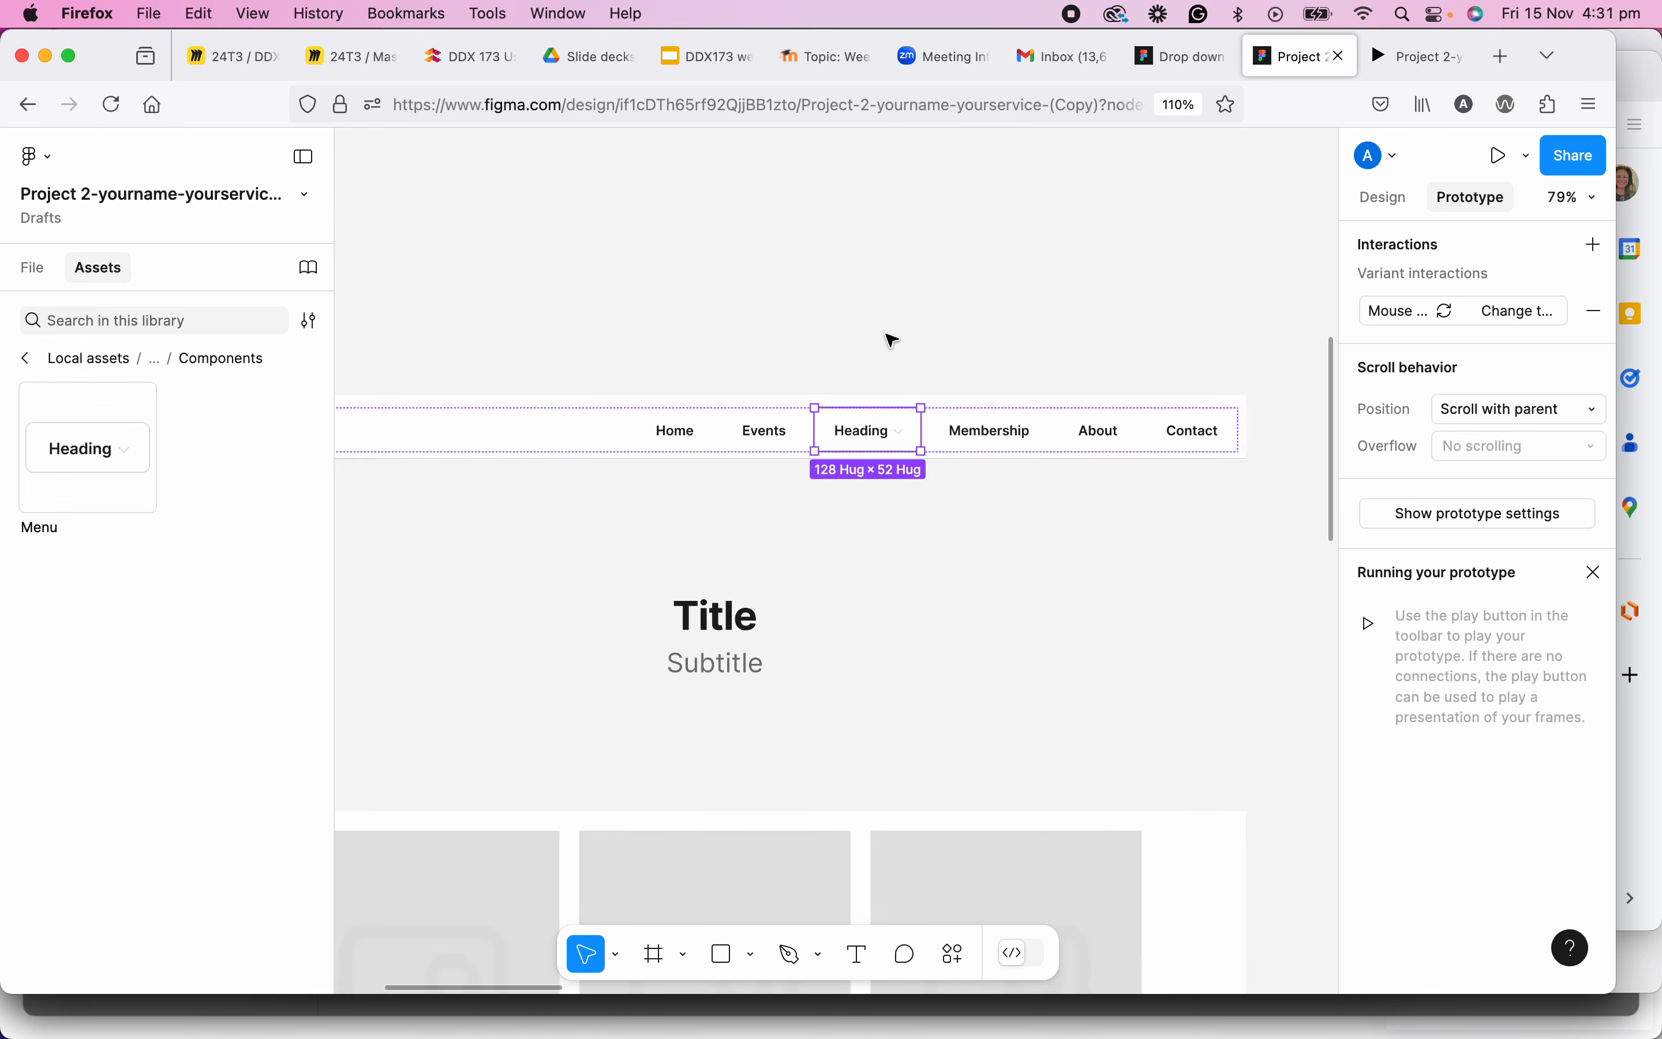
click(542, 351)
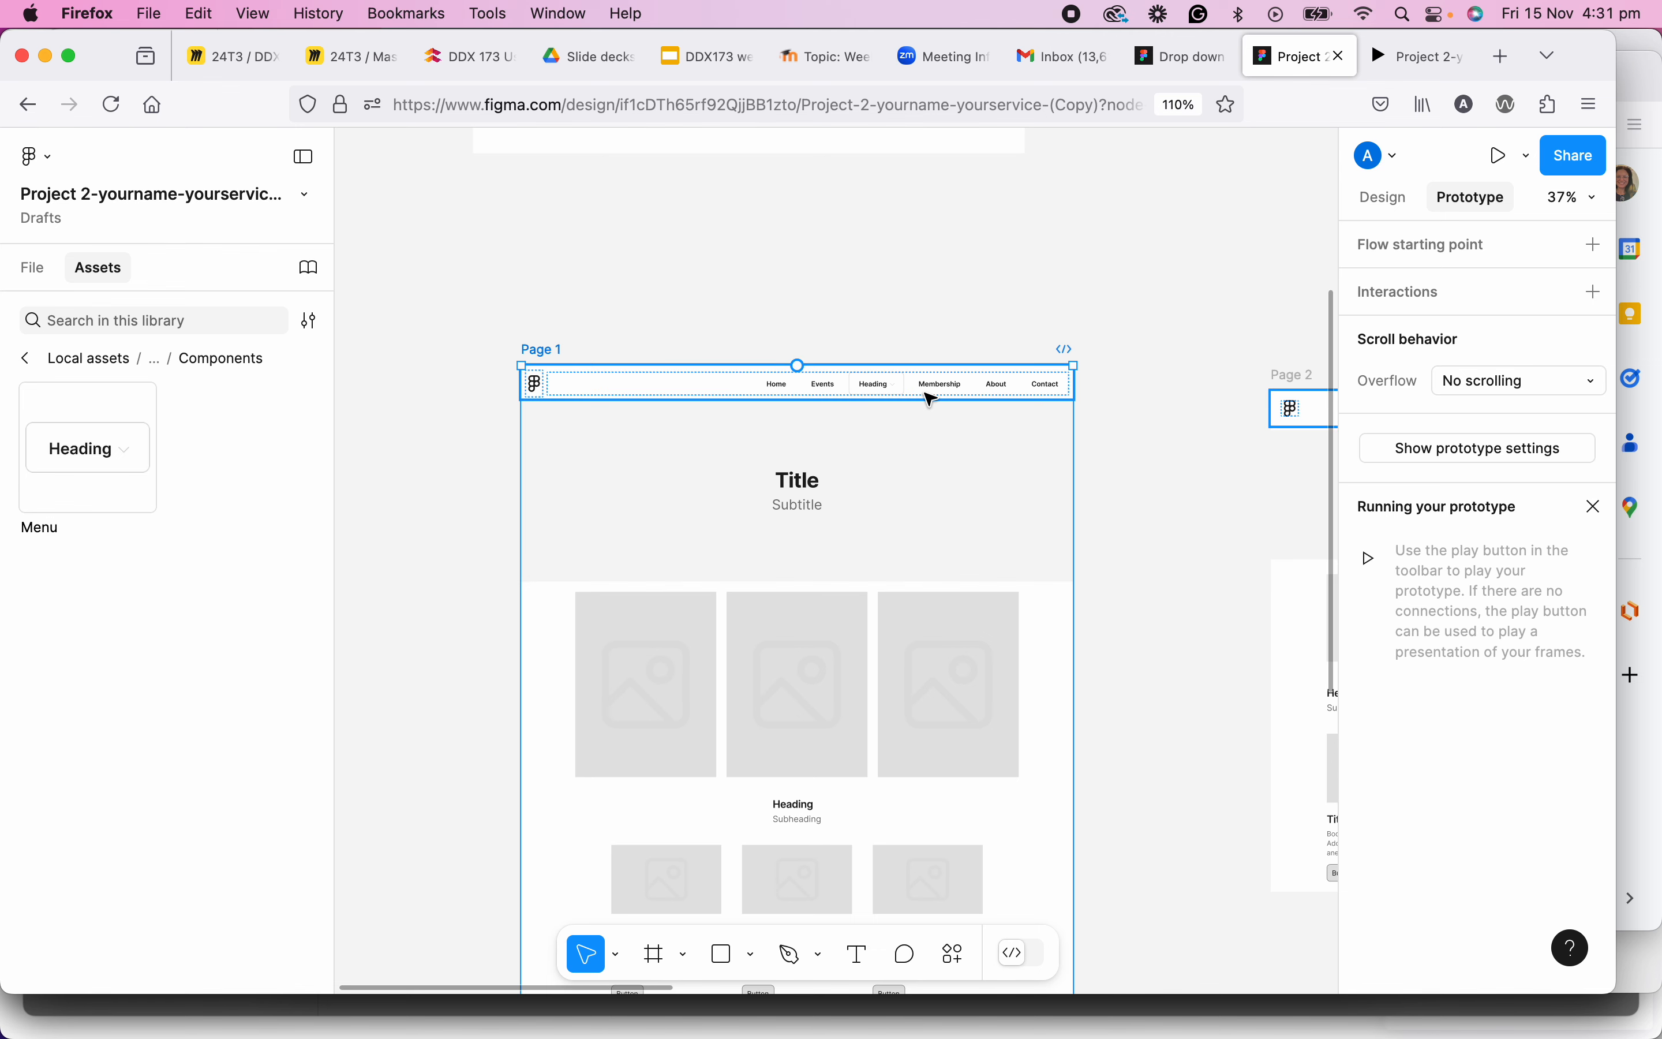
click(1433, 57)
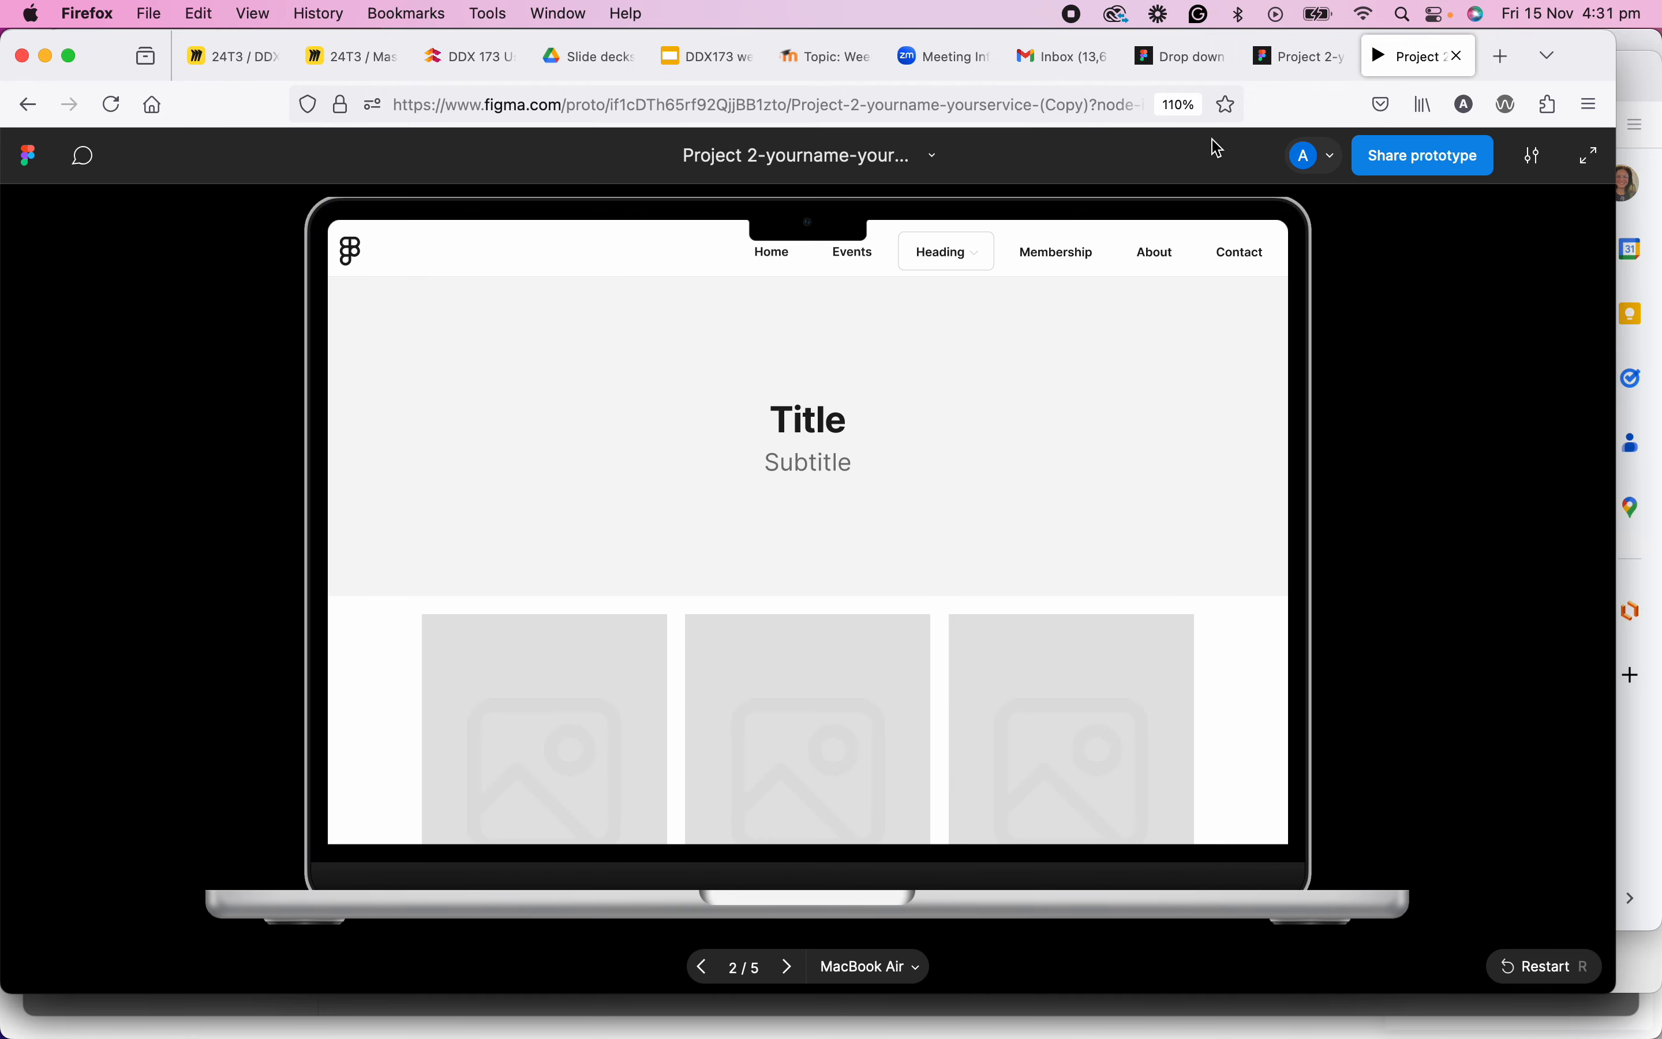
click(960, 256)
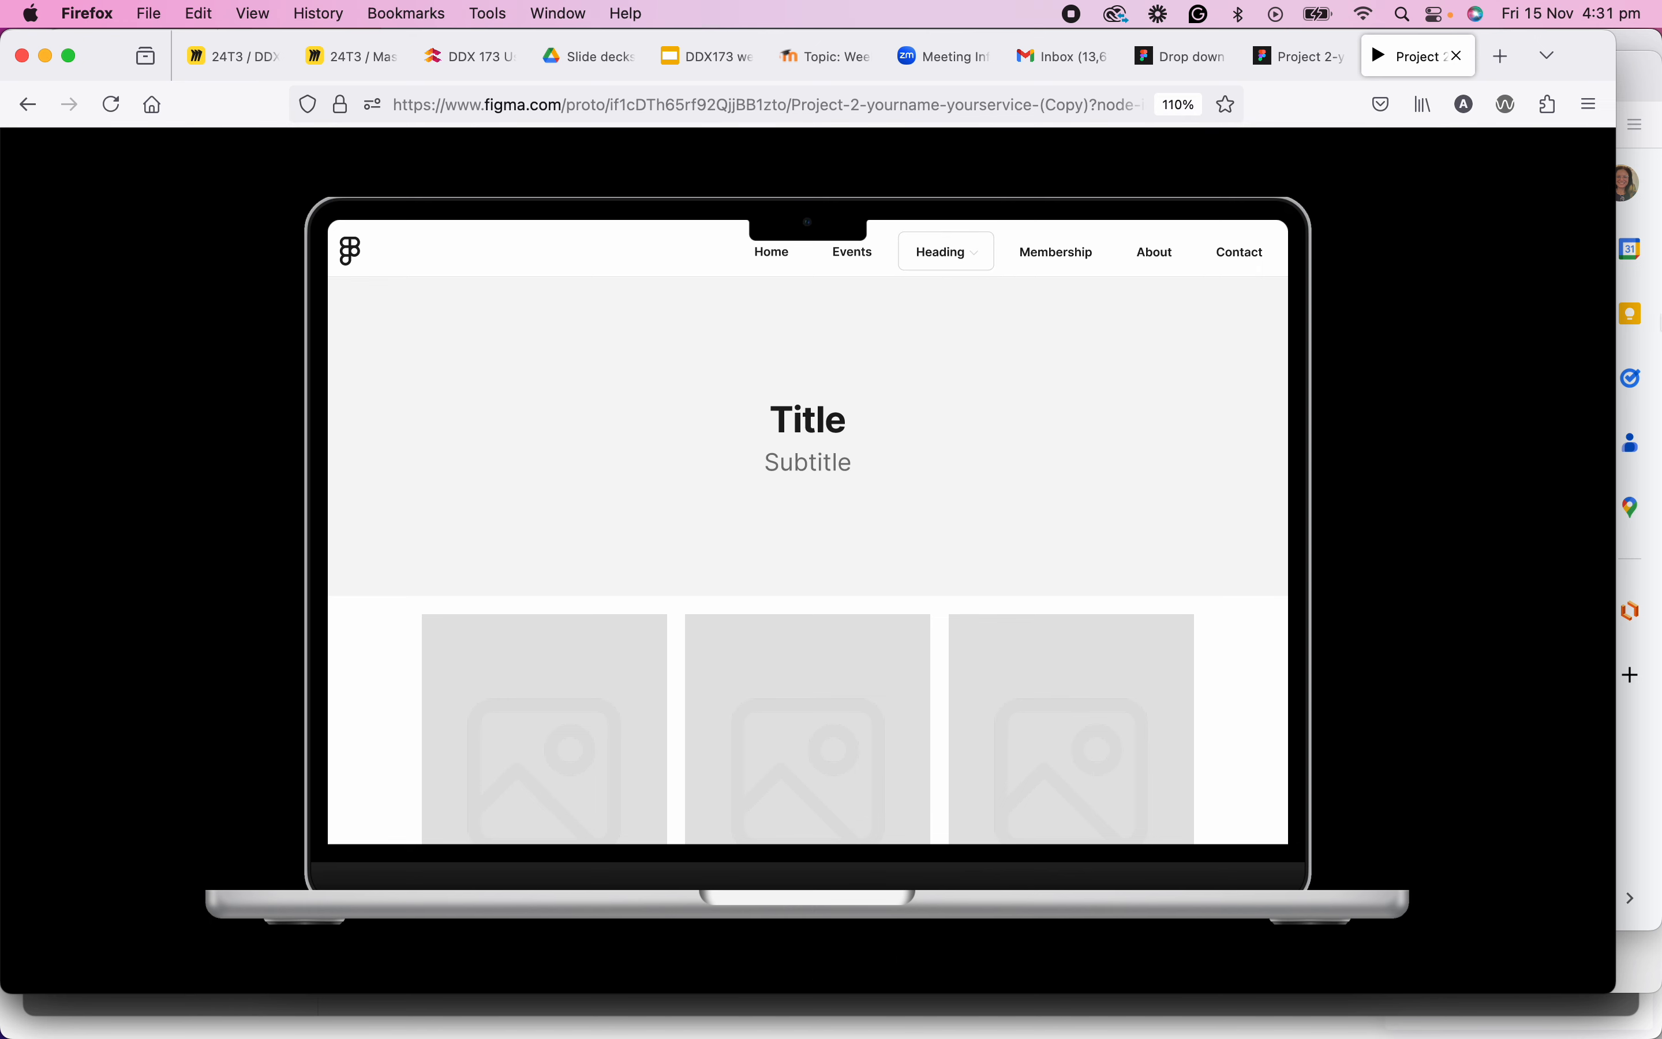
mouse_move(967, 264)
scroll(825, 428, down, 4)
scroll(825, 430, up, 4)
scroll(818, 432, down, 2)
scroll(815, 436, up, 2)
click(1298, 62)
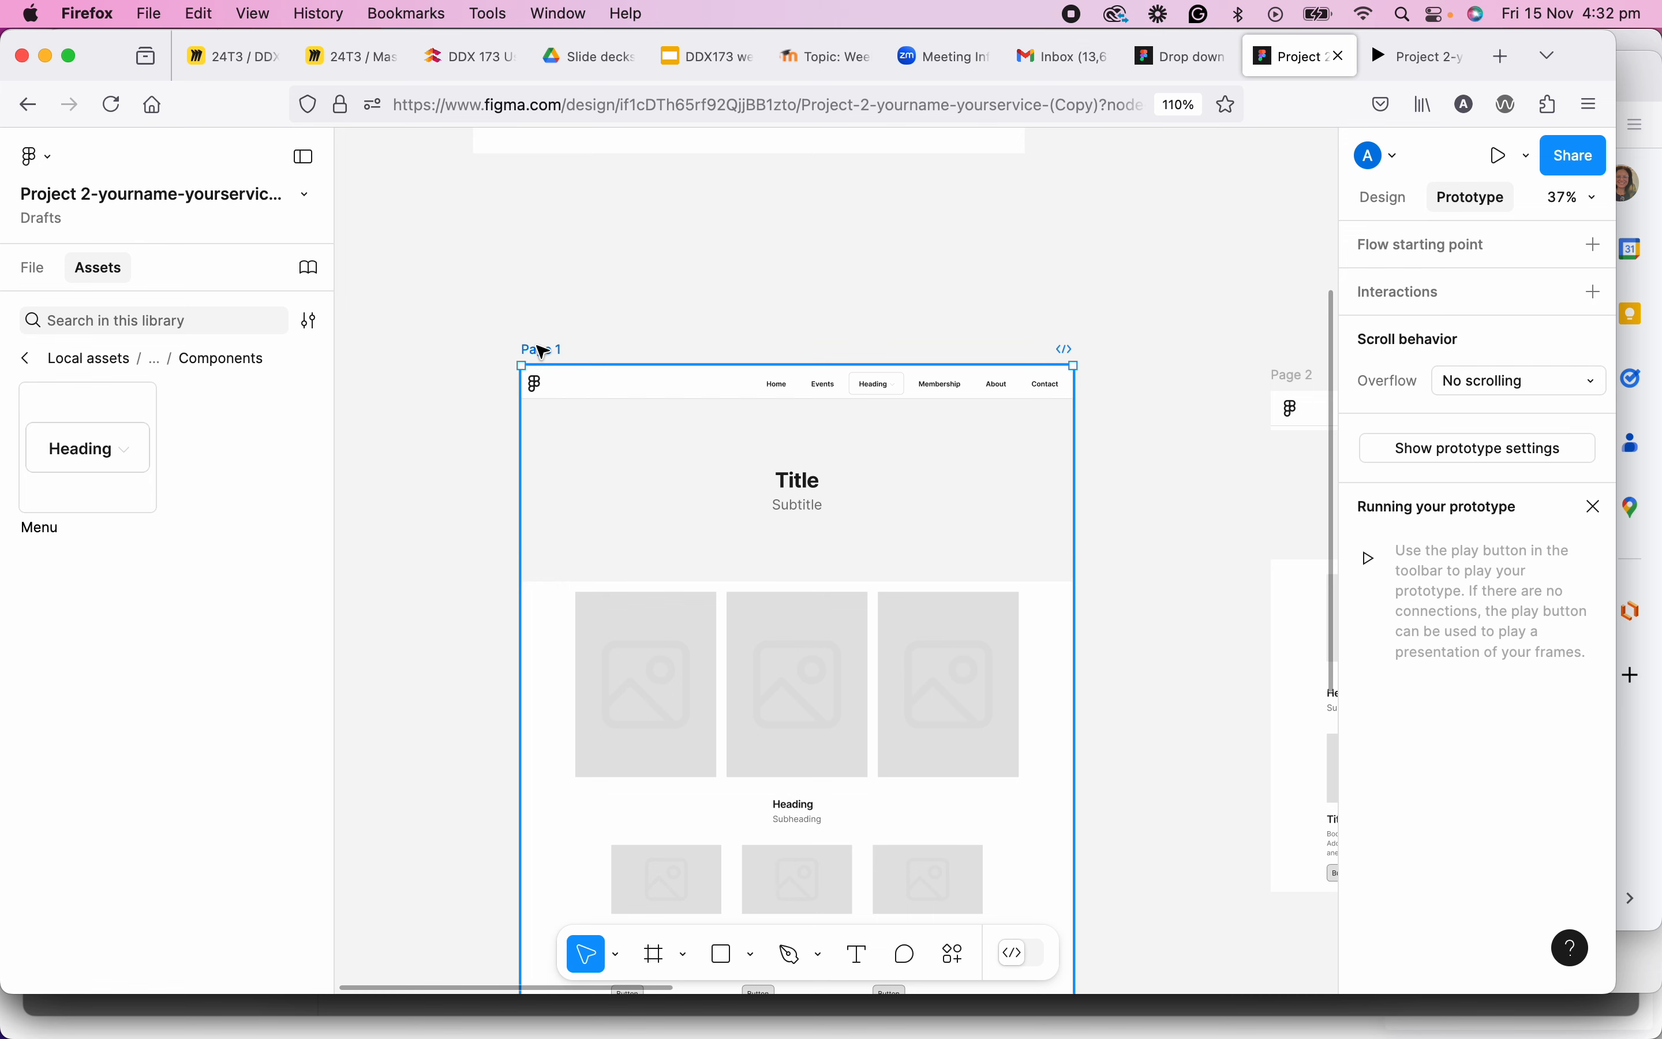
Try removing auto layout from the Page 1 frame, preview the Heading menu, and restore the frame's auto layout.
click(1385, 199)
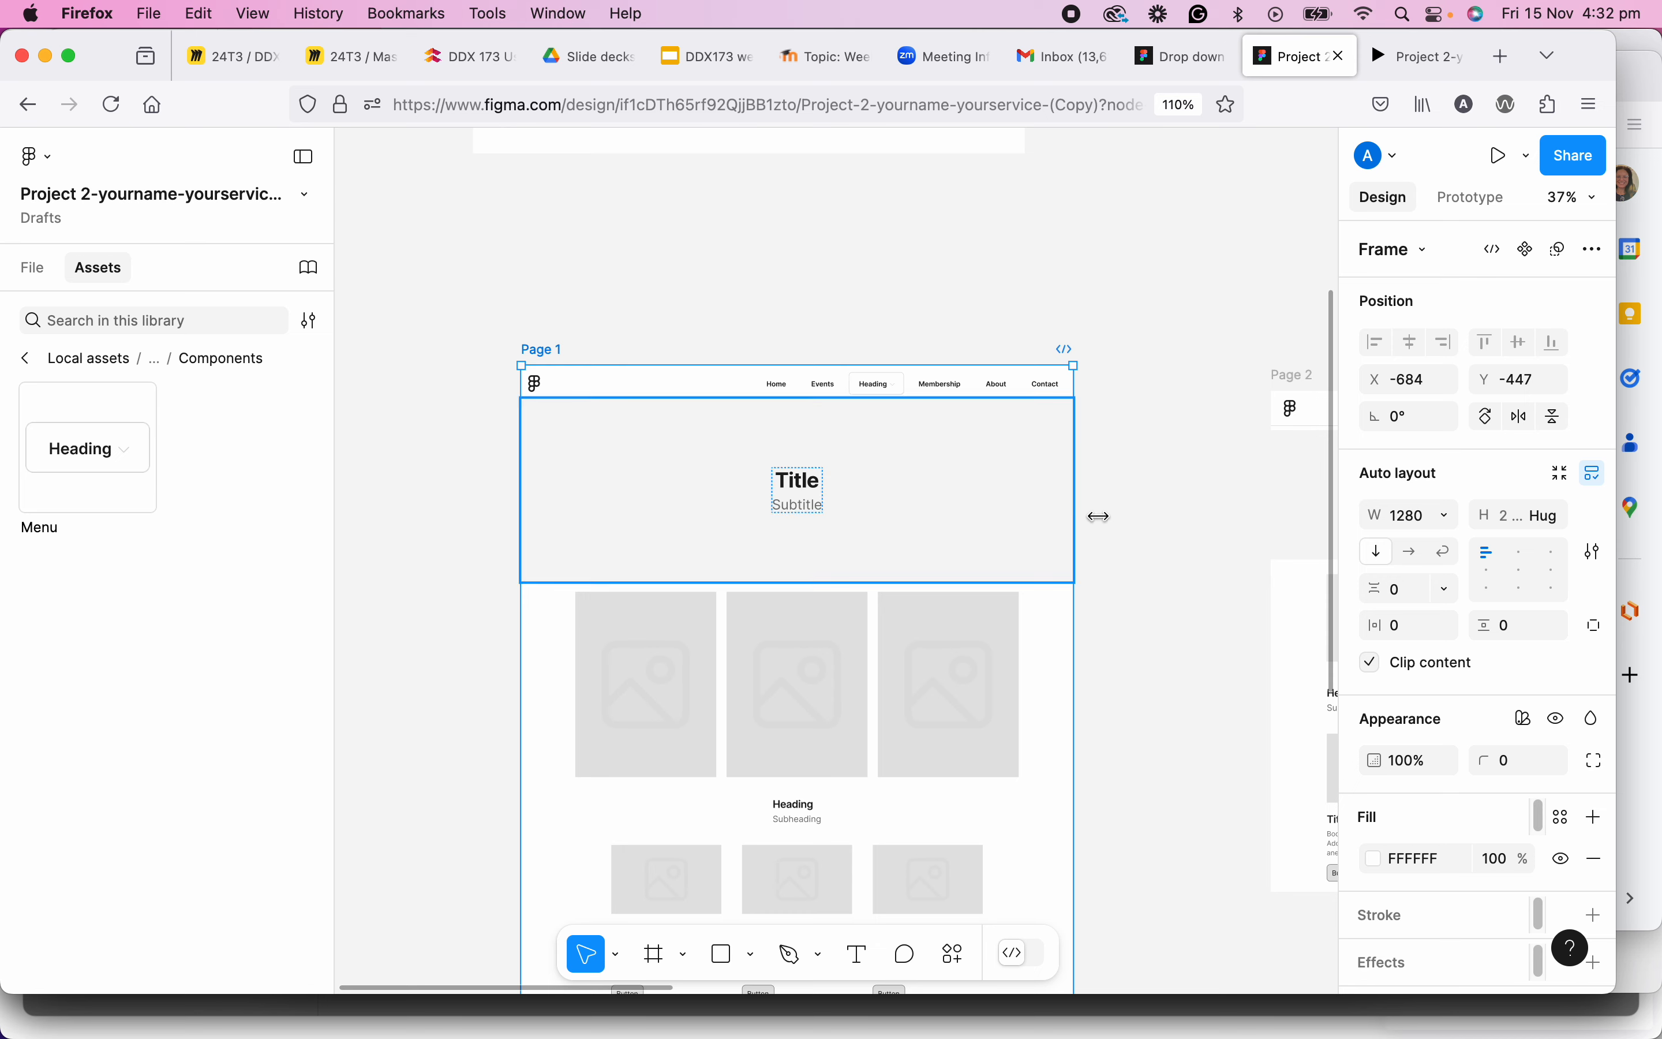
scroll(1116, 523, down, 4)
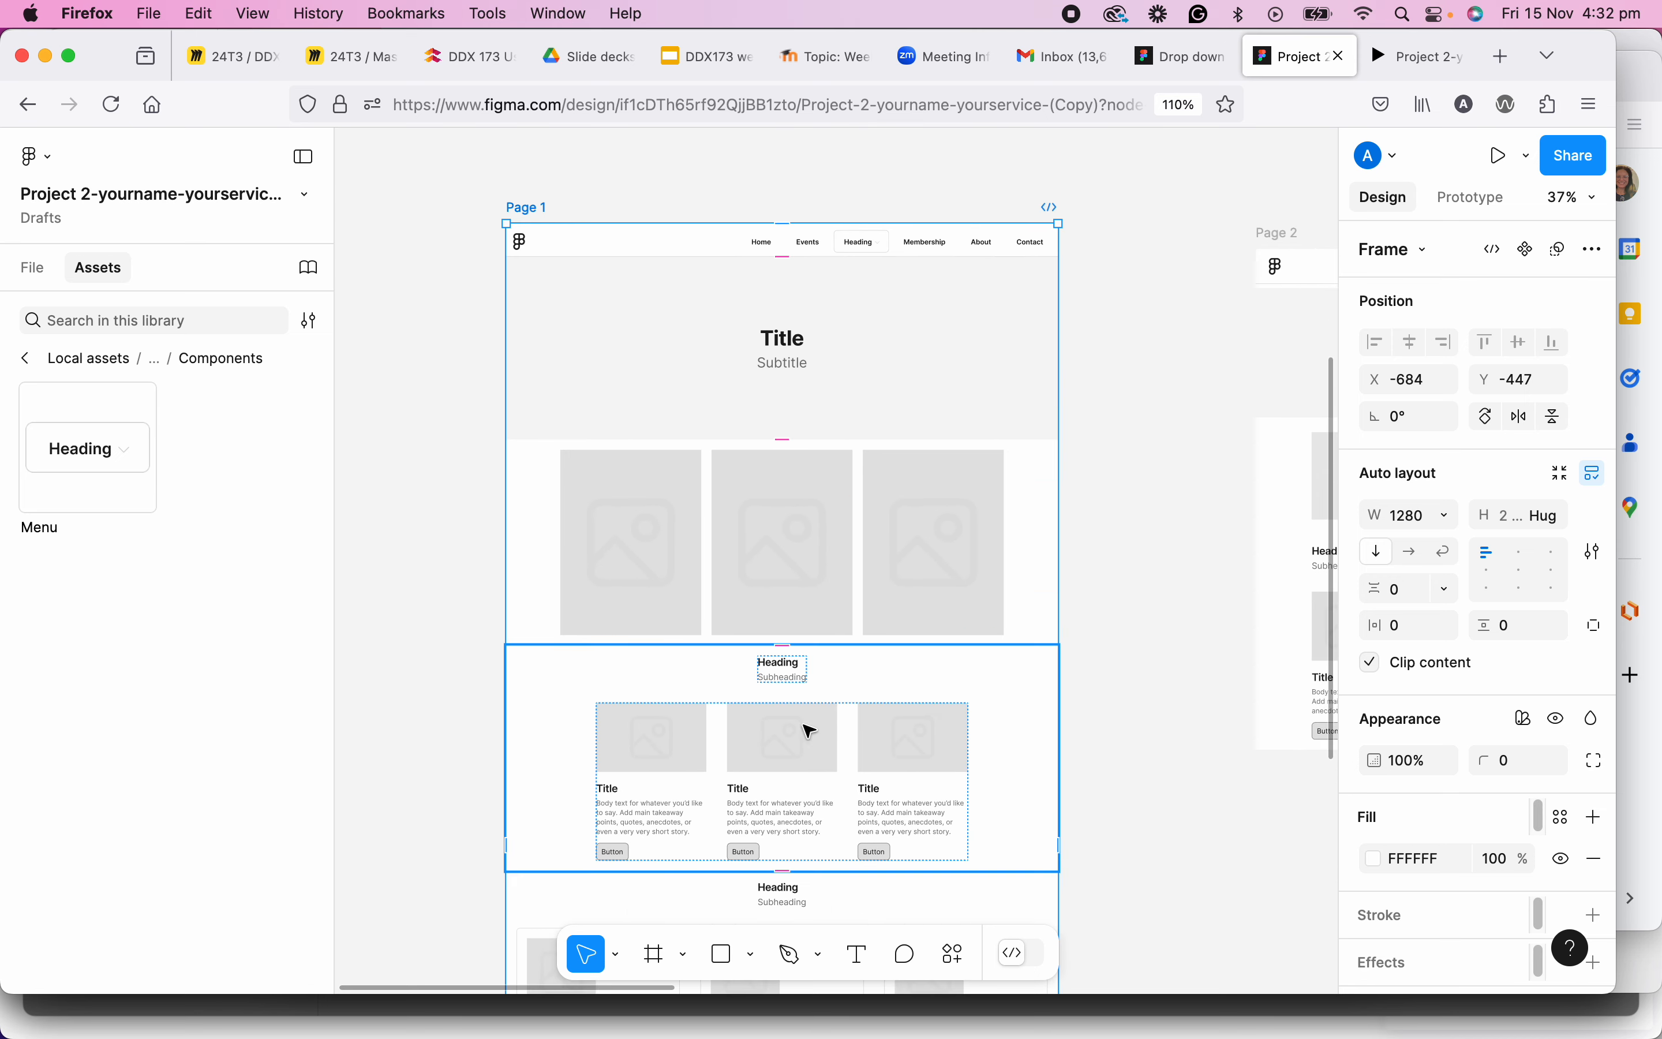
drag(972, 705, 917, 486)
drag(911, 586, 902, 843)
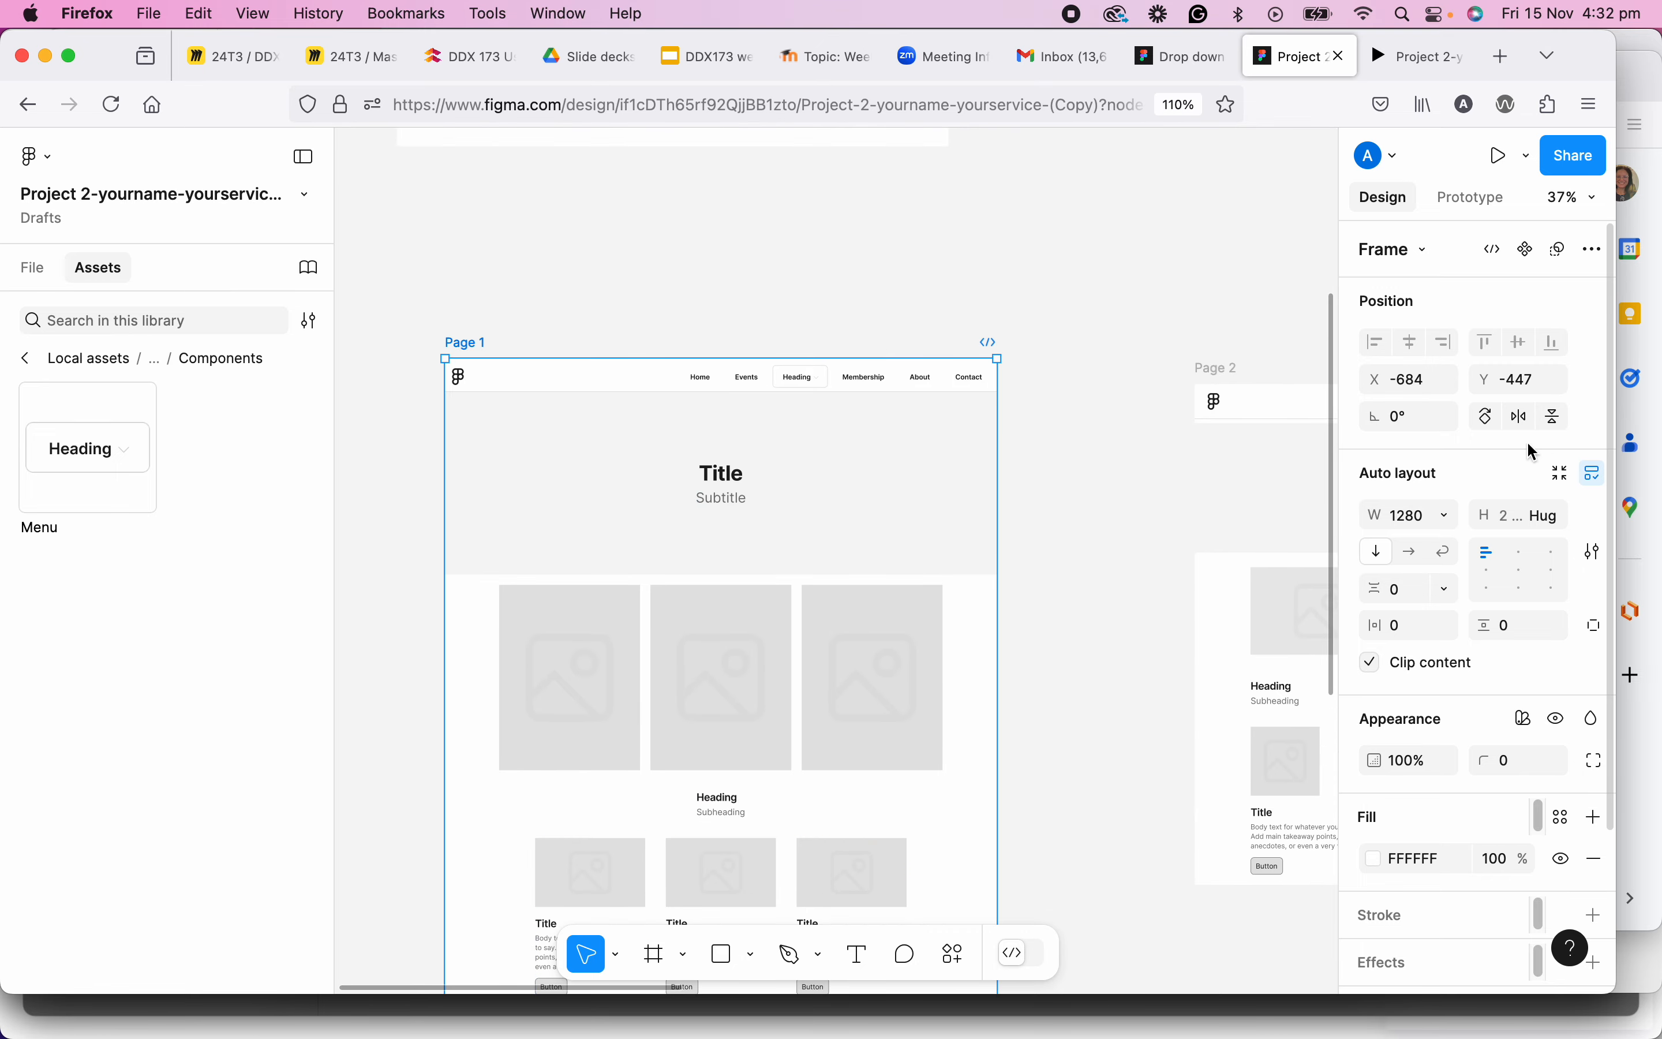
click(1593, 473)
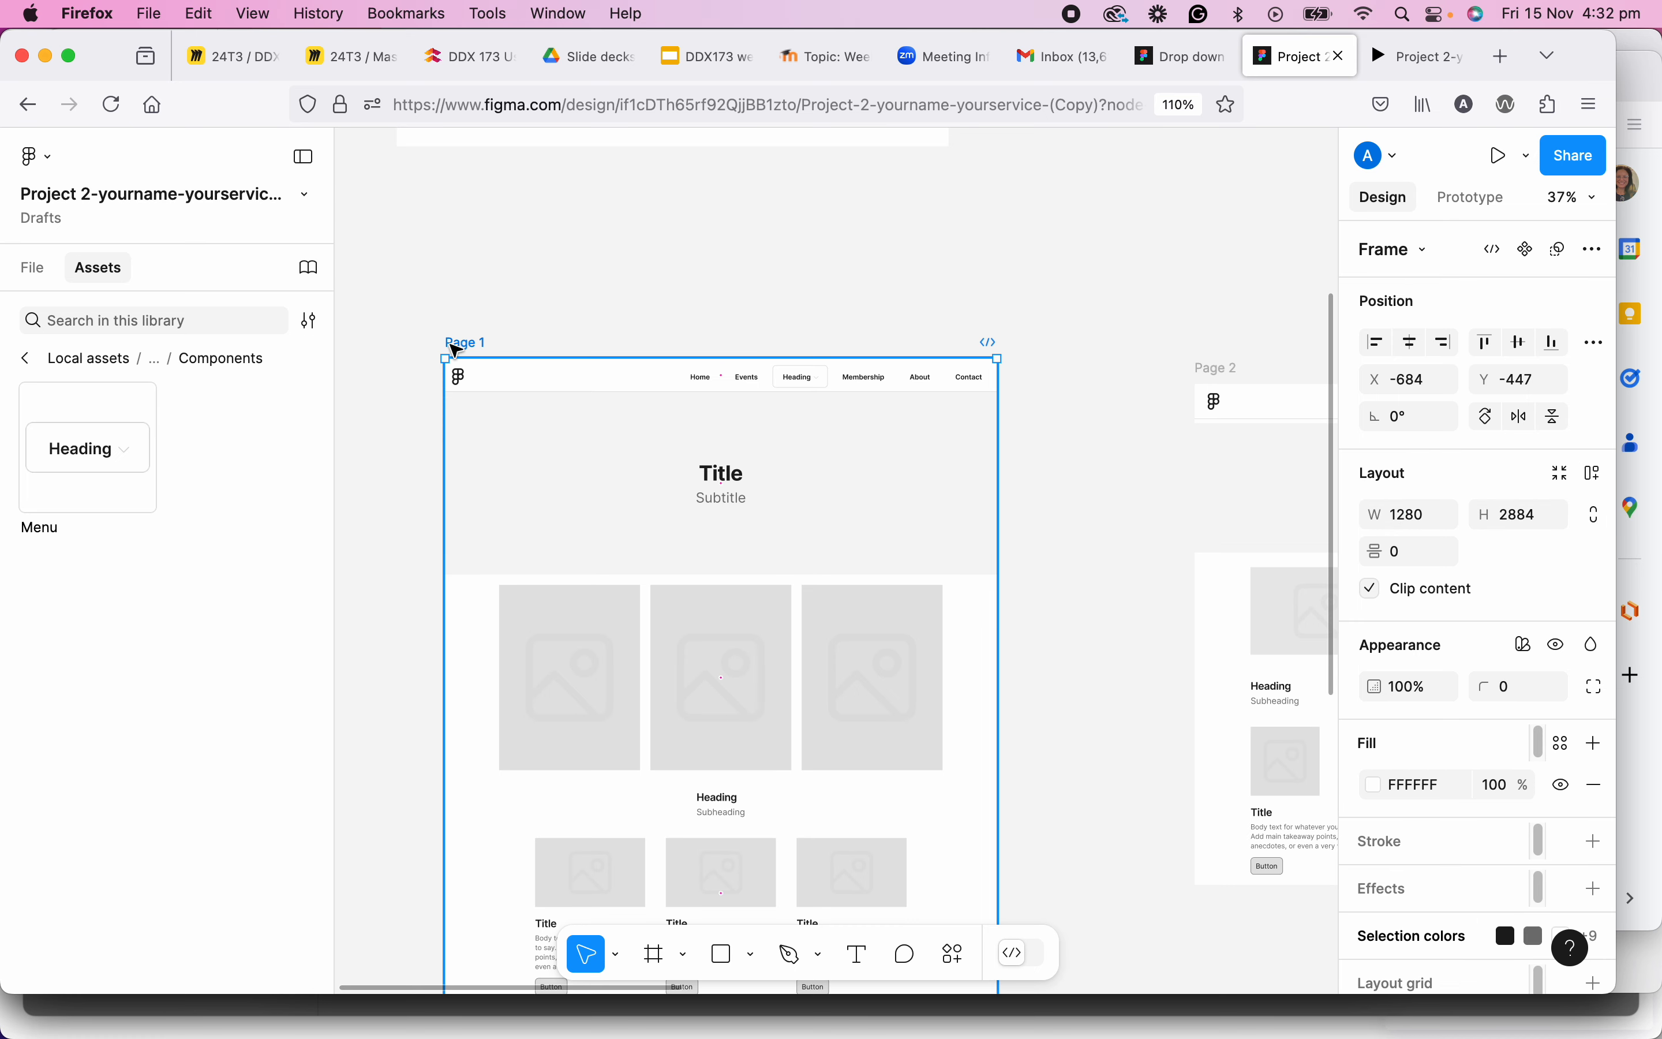
click(1501, 156)
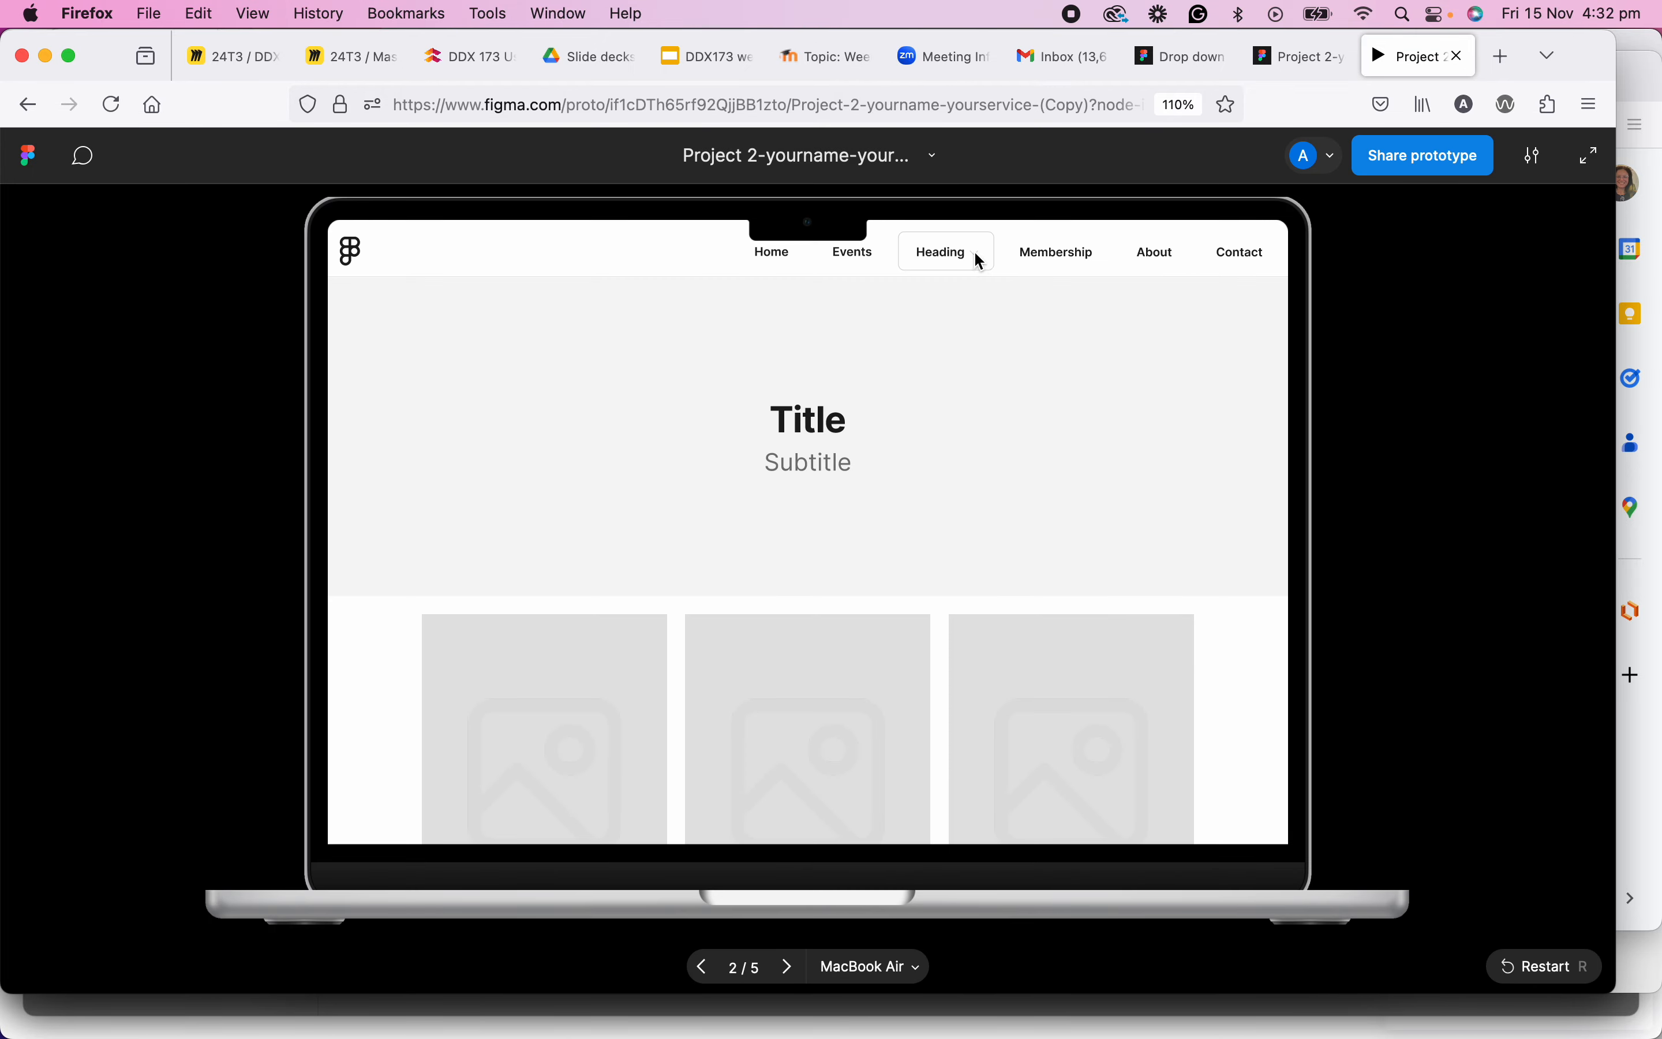
click(980, 260)
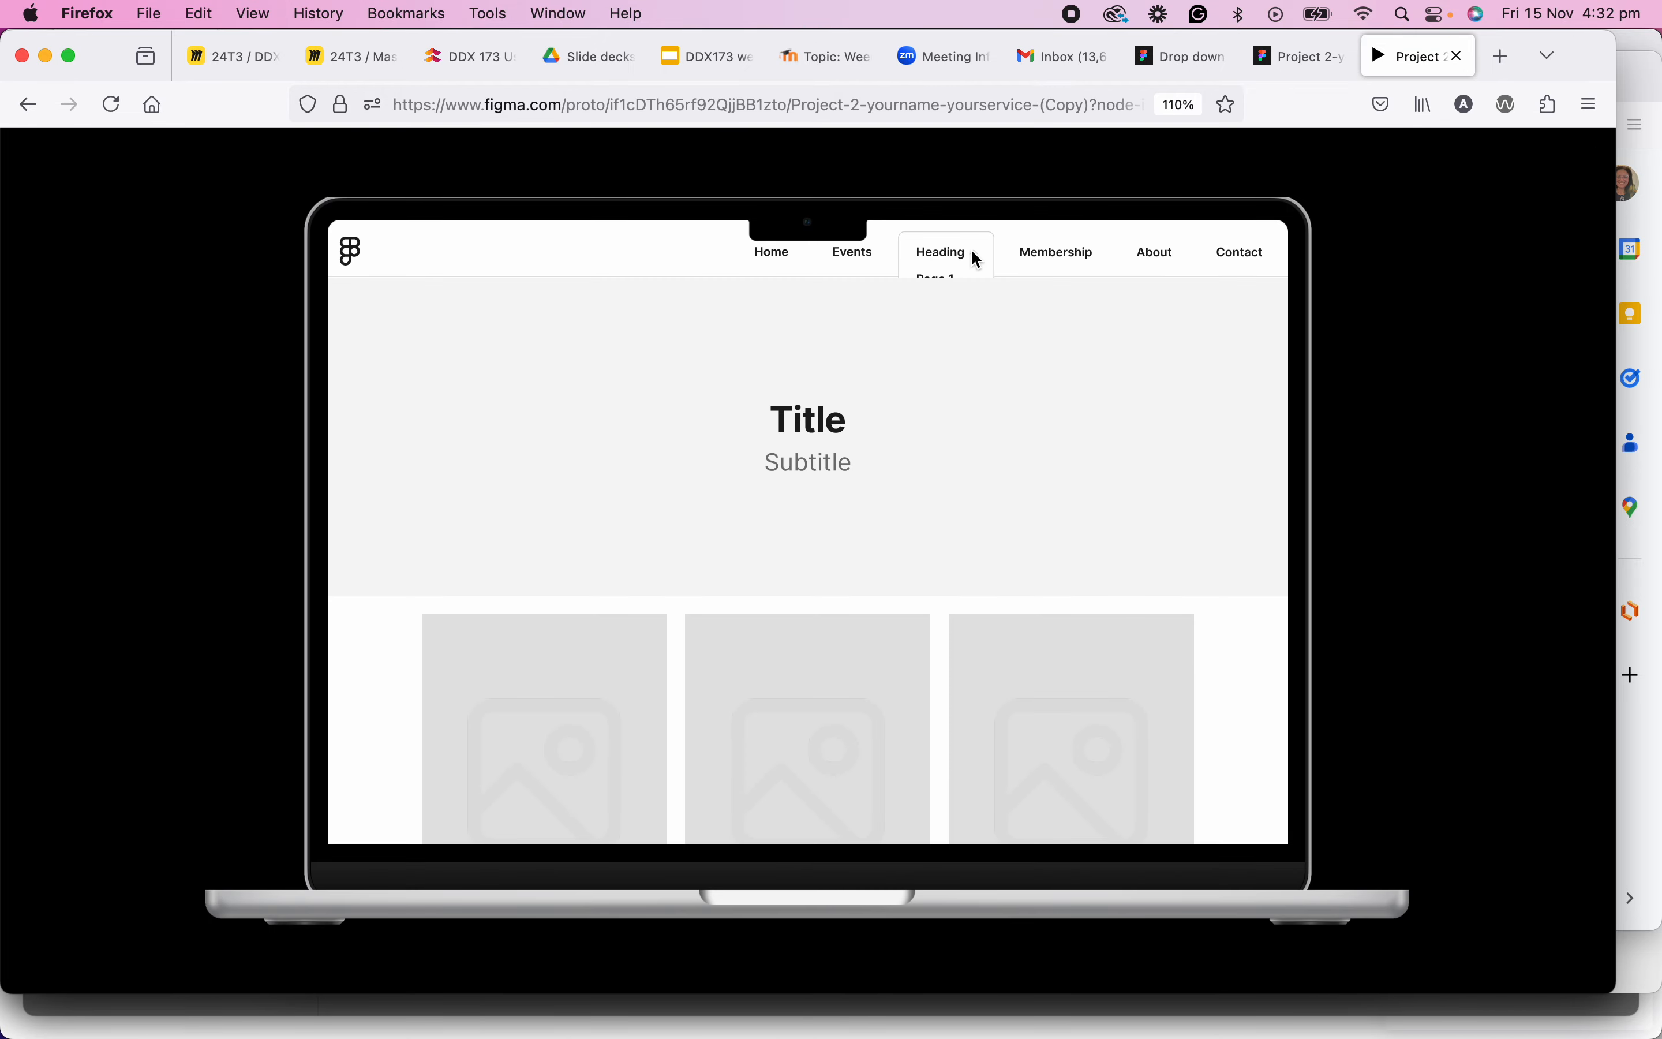
click(1292, 55)
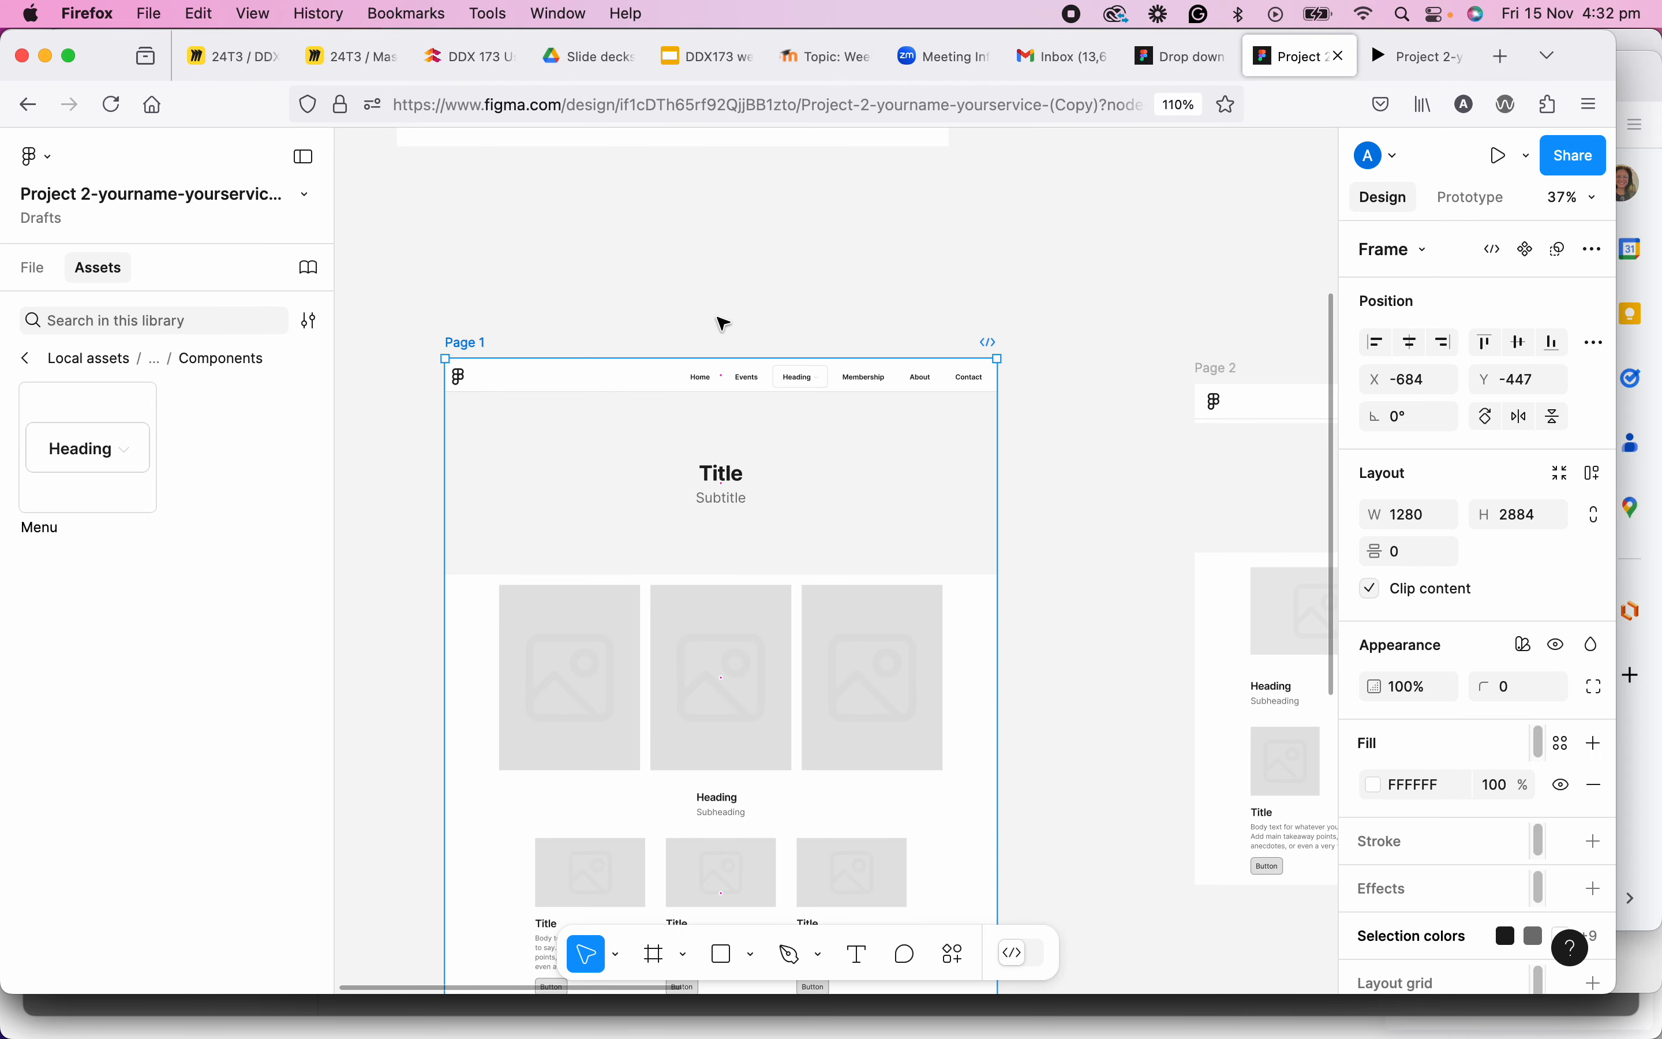
key(shift+a)
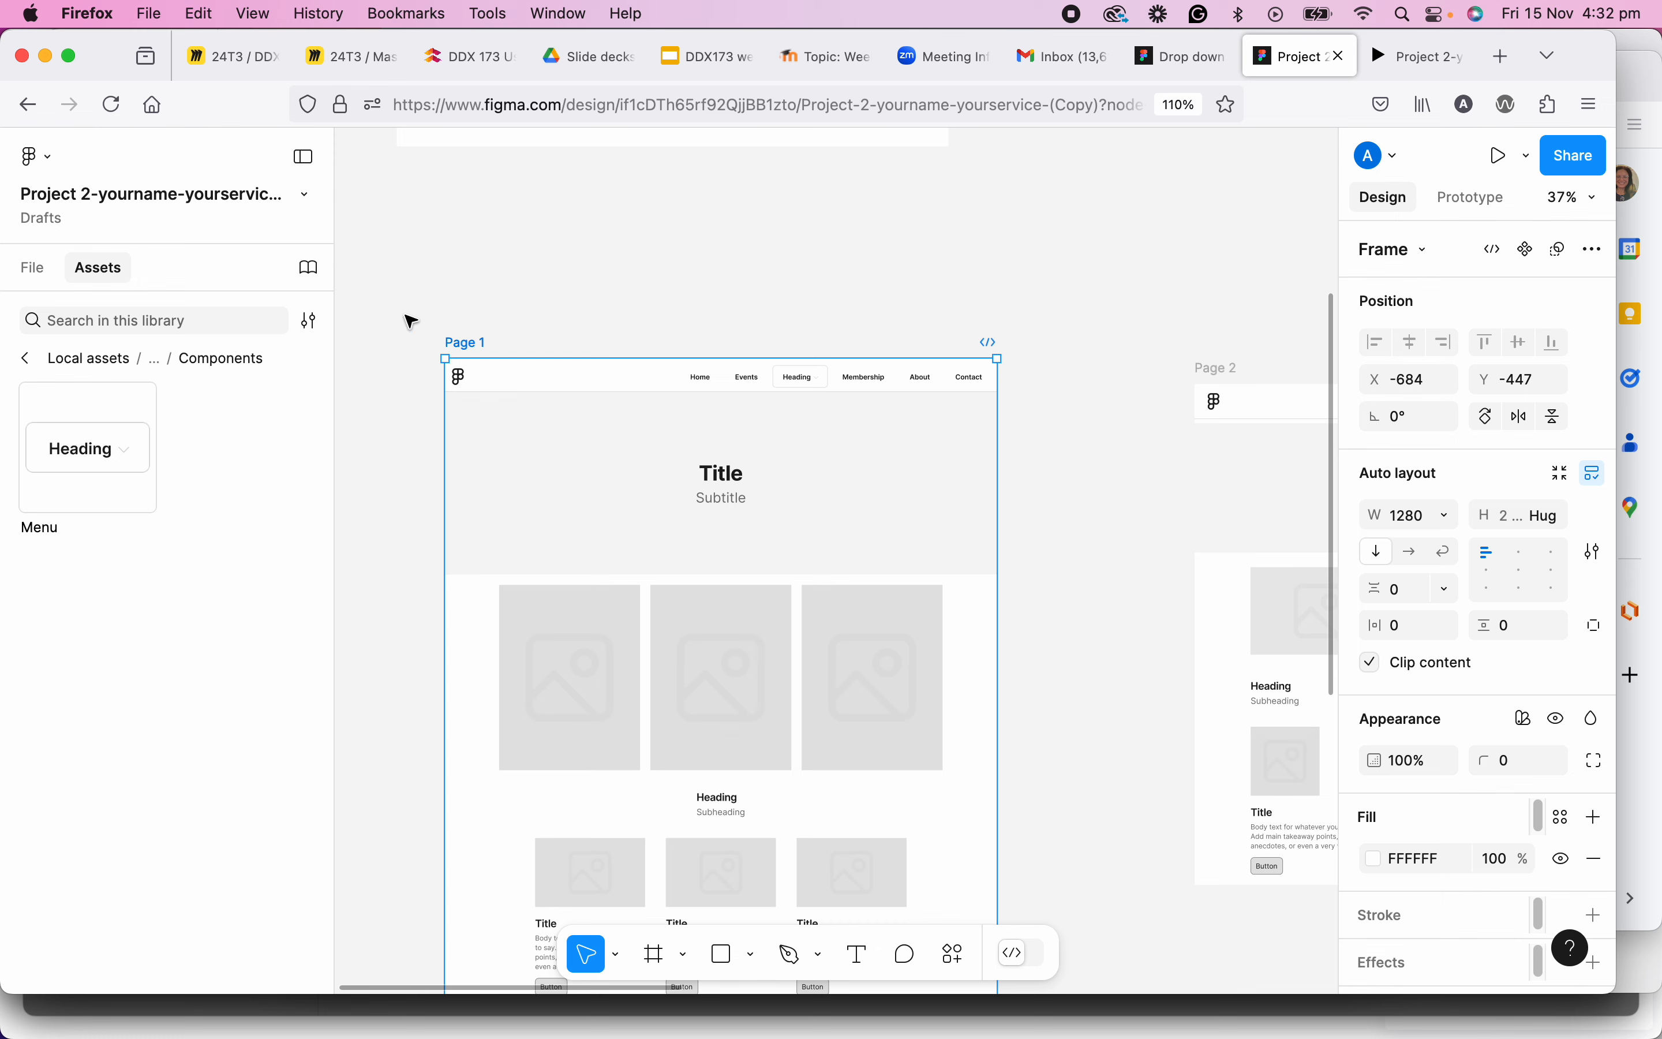
Collapse the Header group in the layer list and remove auto layout from the Page 1 frame.
click(33, 267)
scroll(95, 797, down, 5)
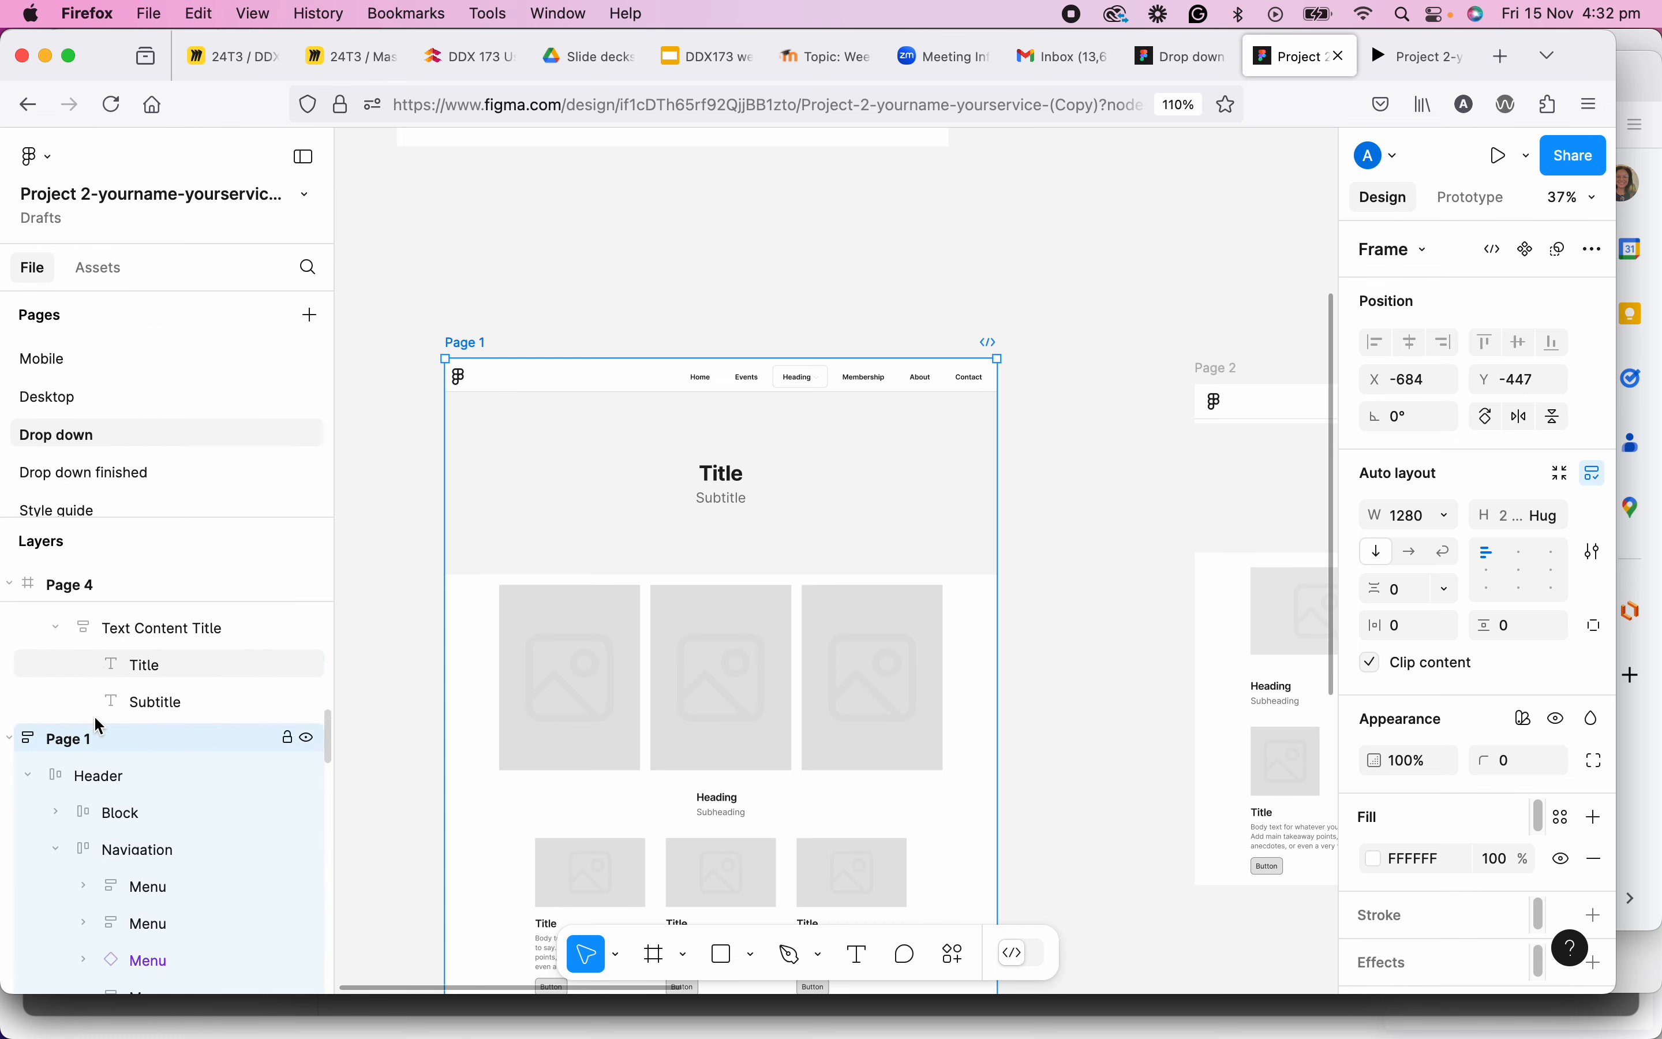
scroll(104, 756, up, 1)
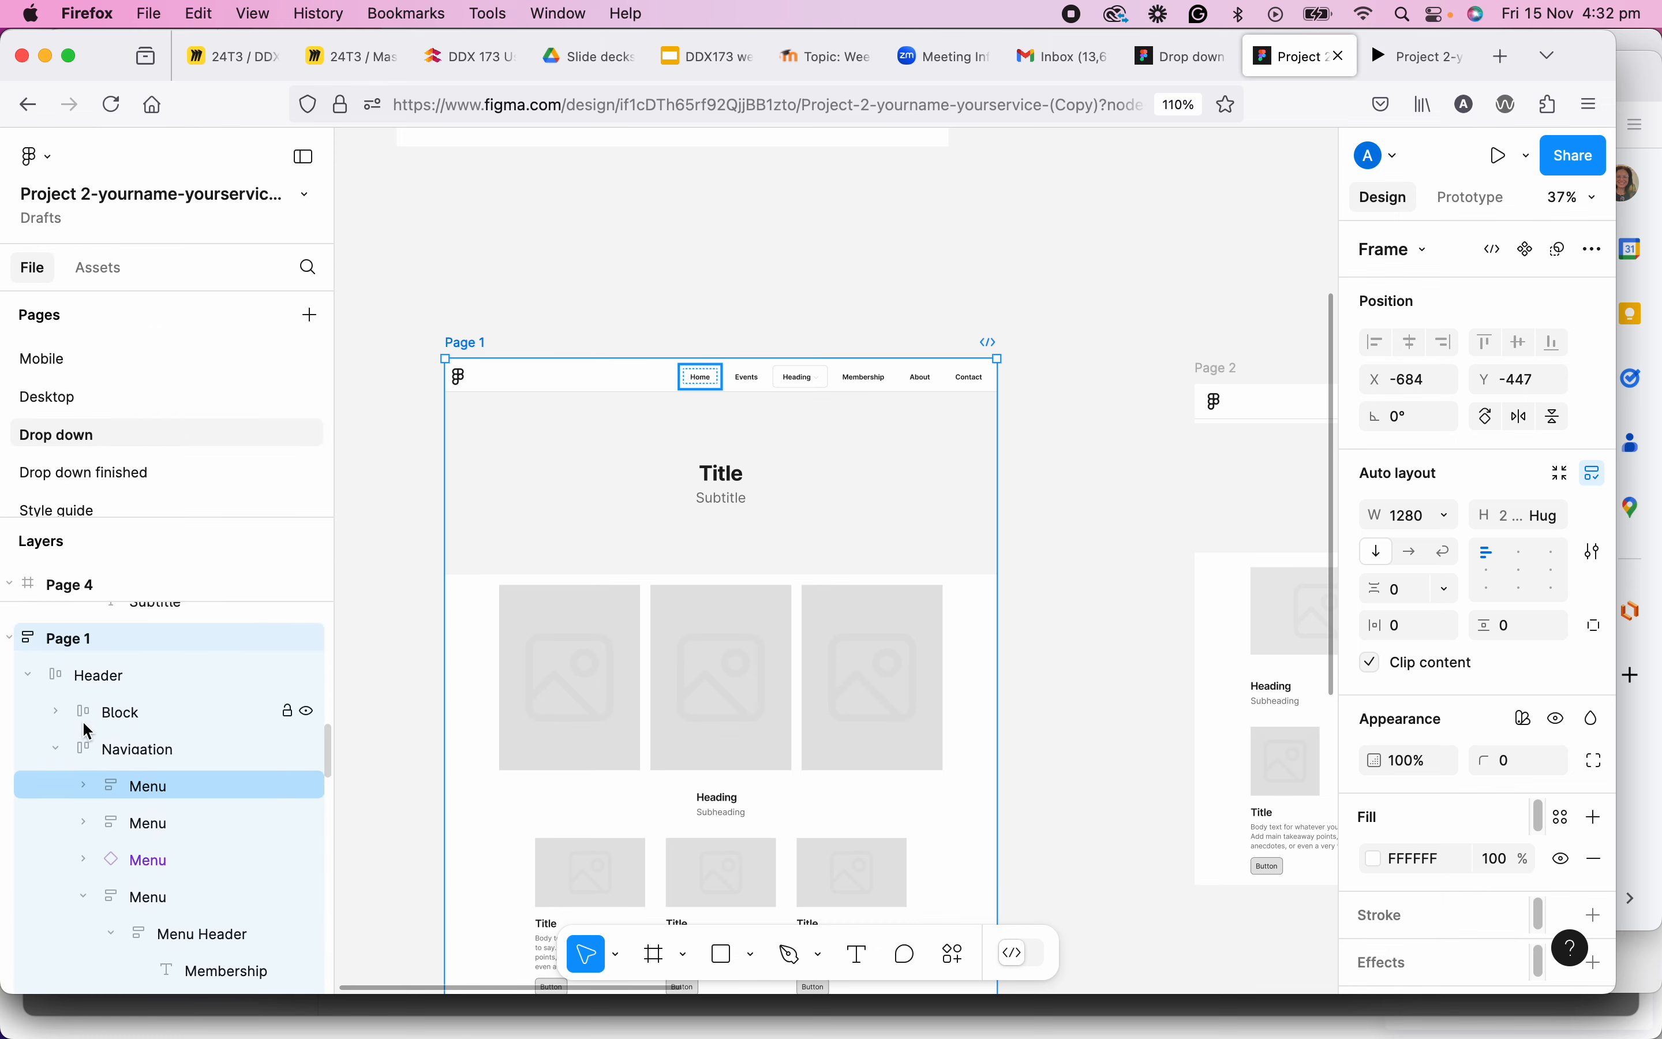
click(30, 681)
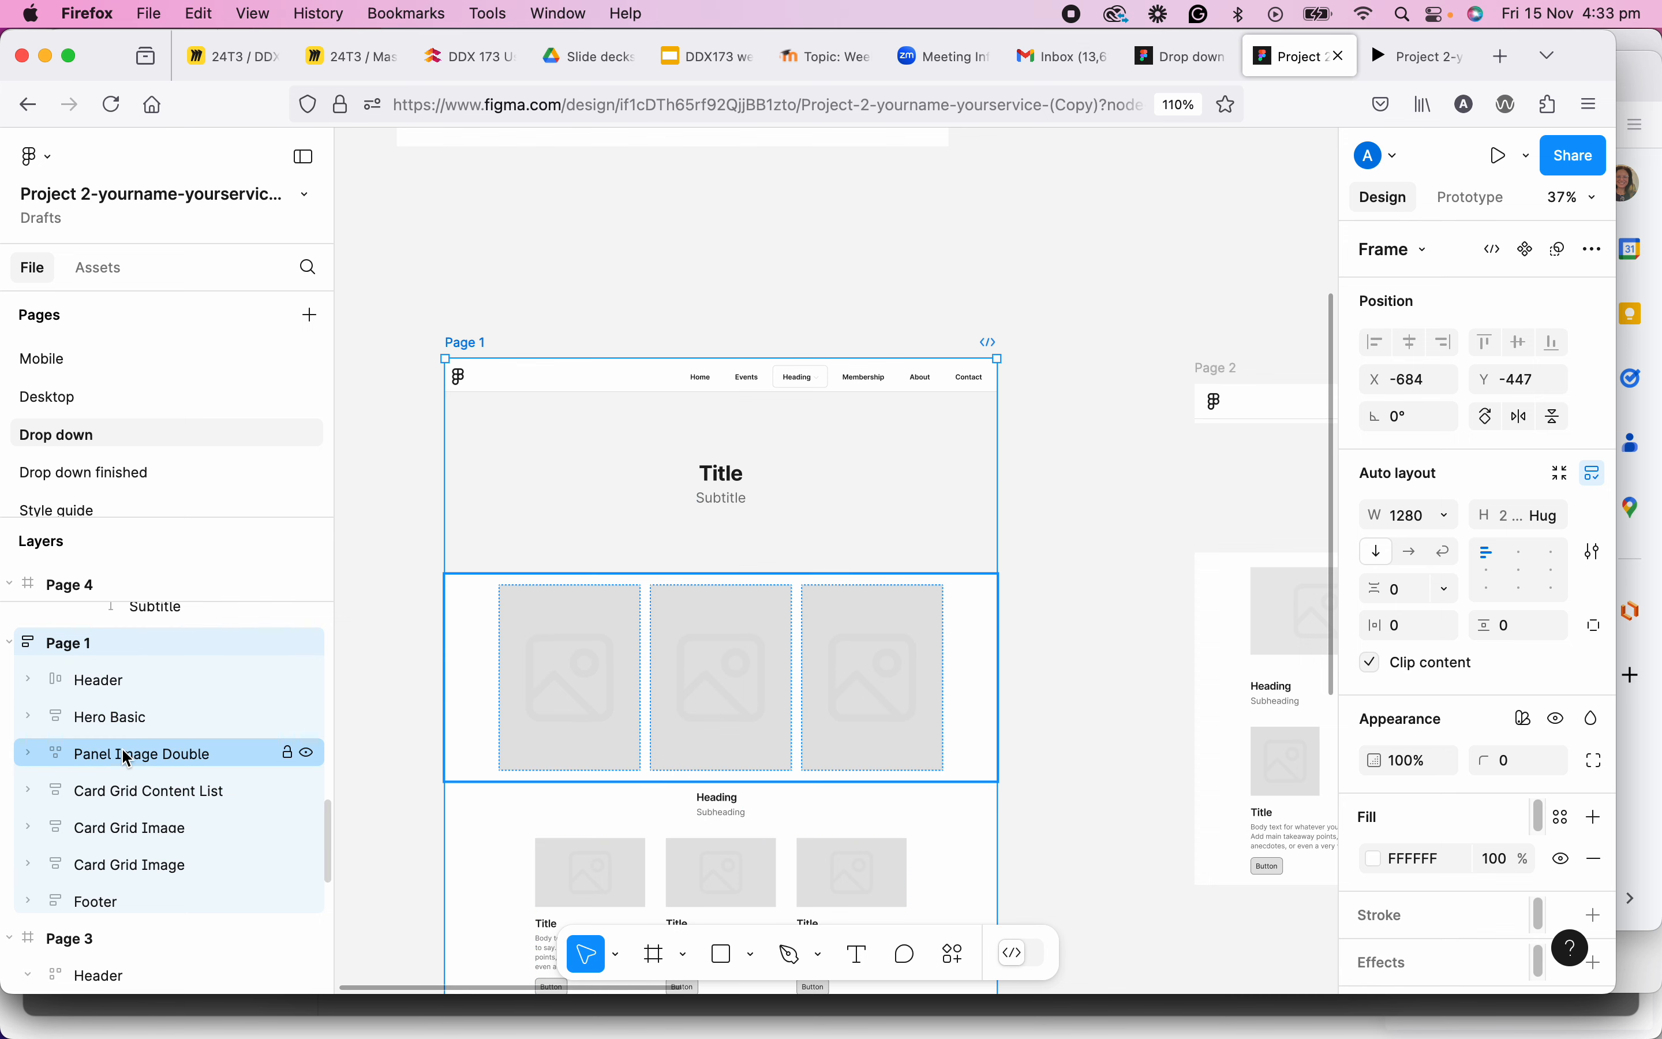
drag(93, 752, 120, 775)
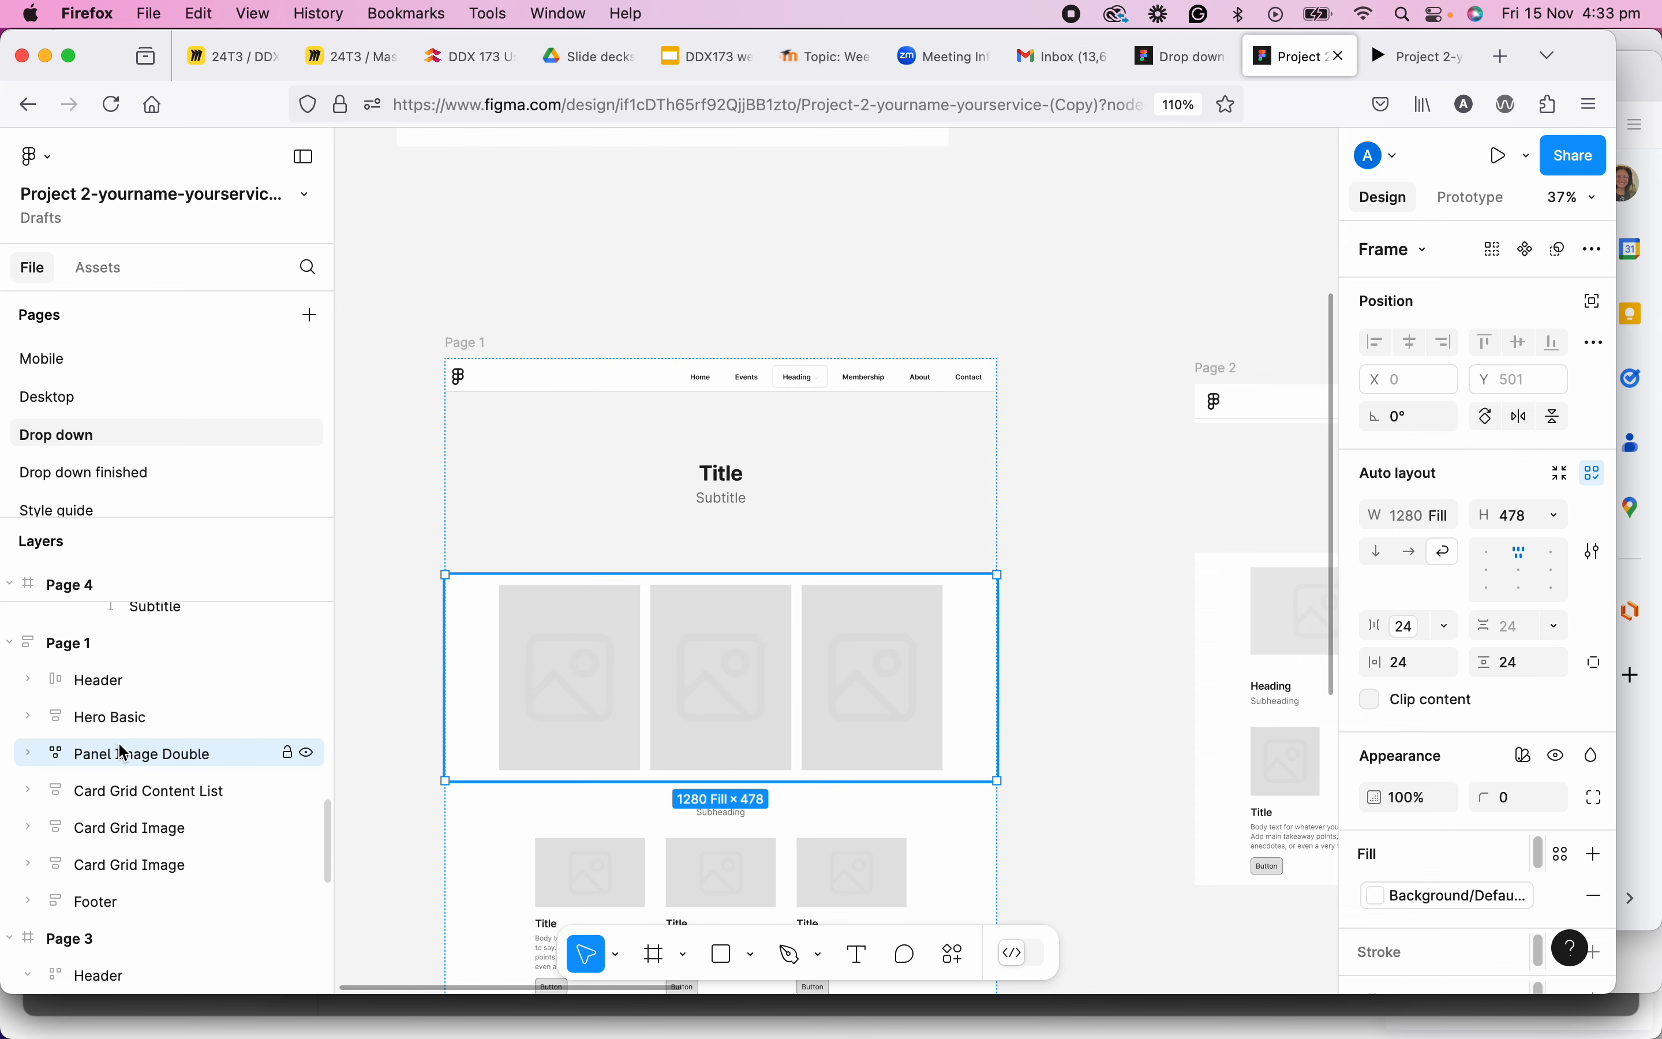
click(80, 642)
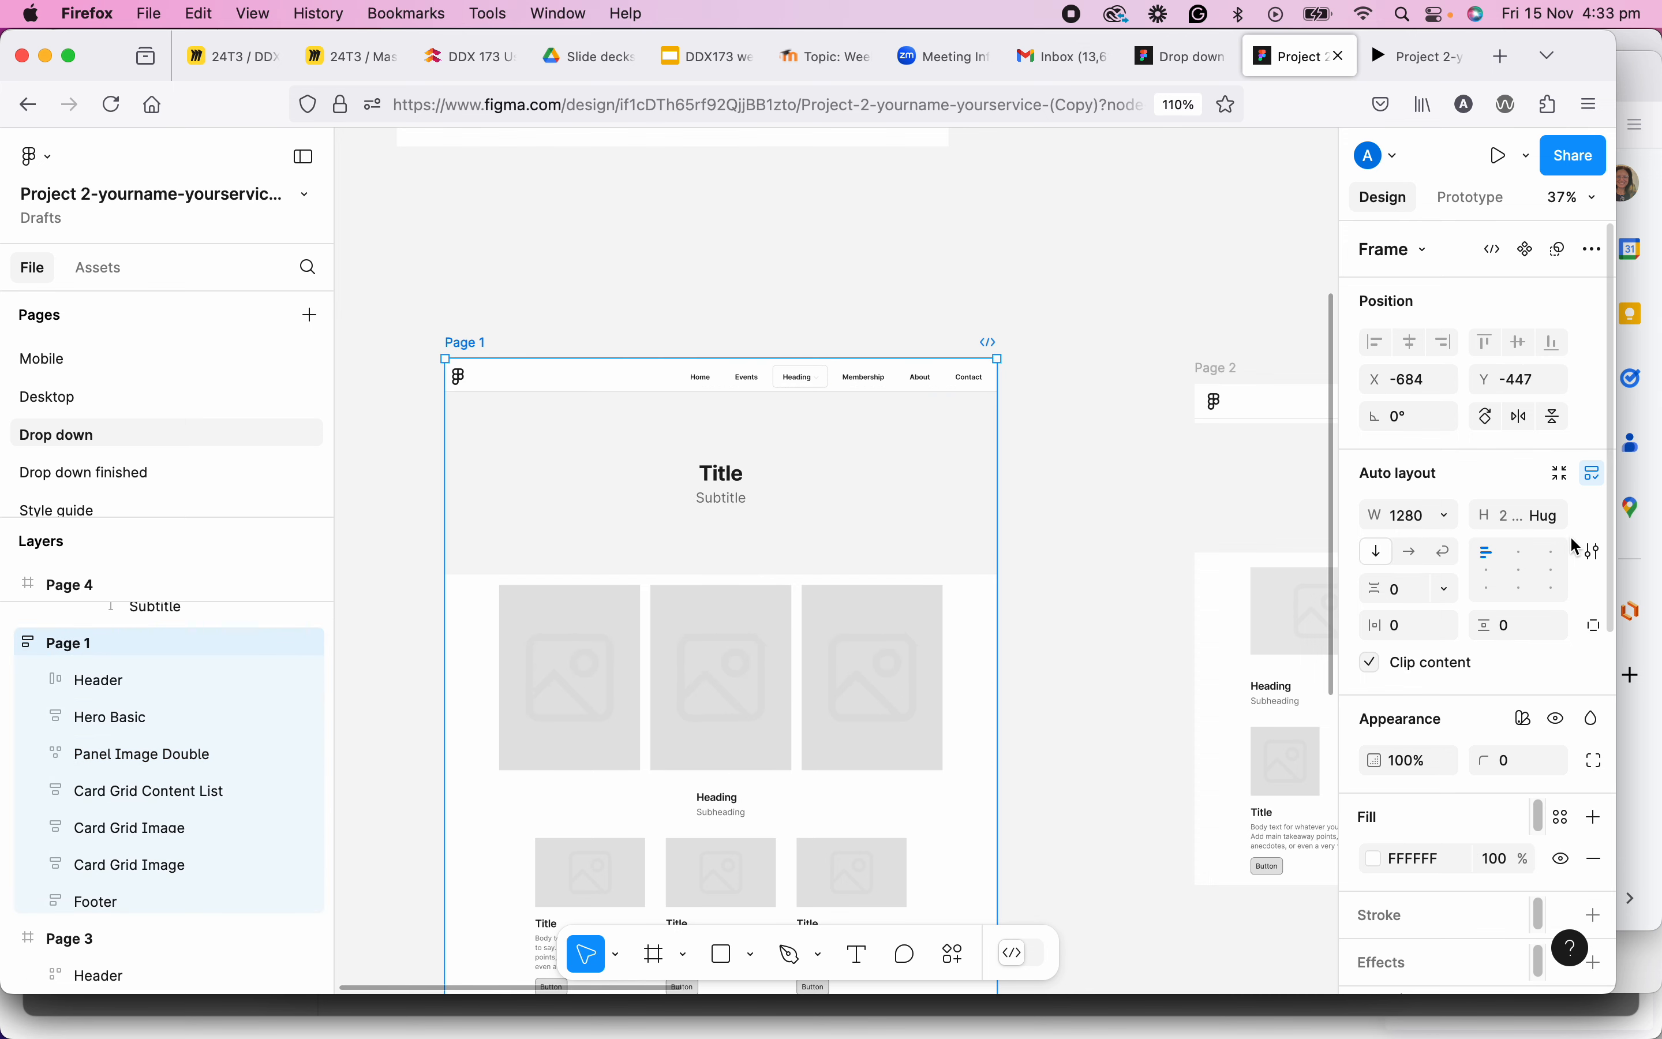
click(1597, 474)
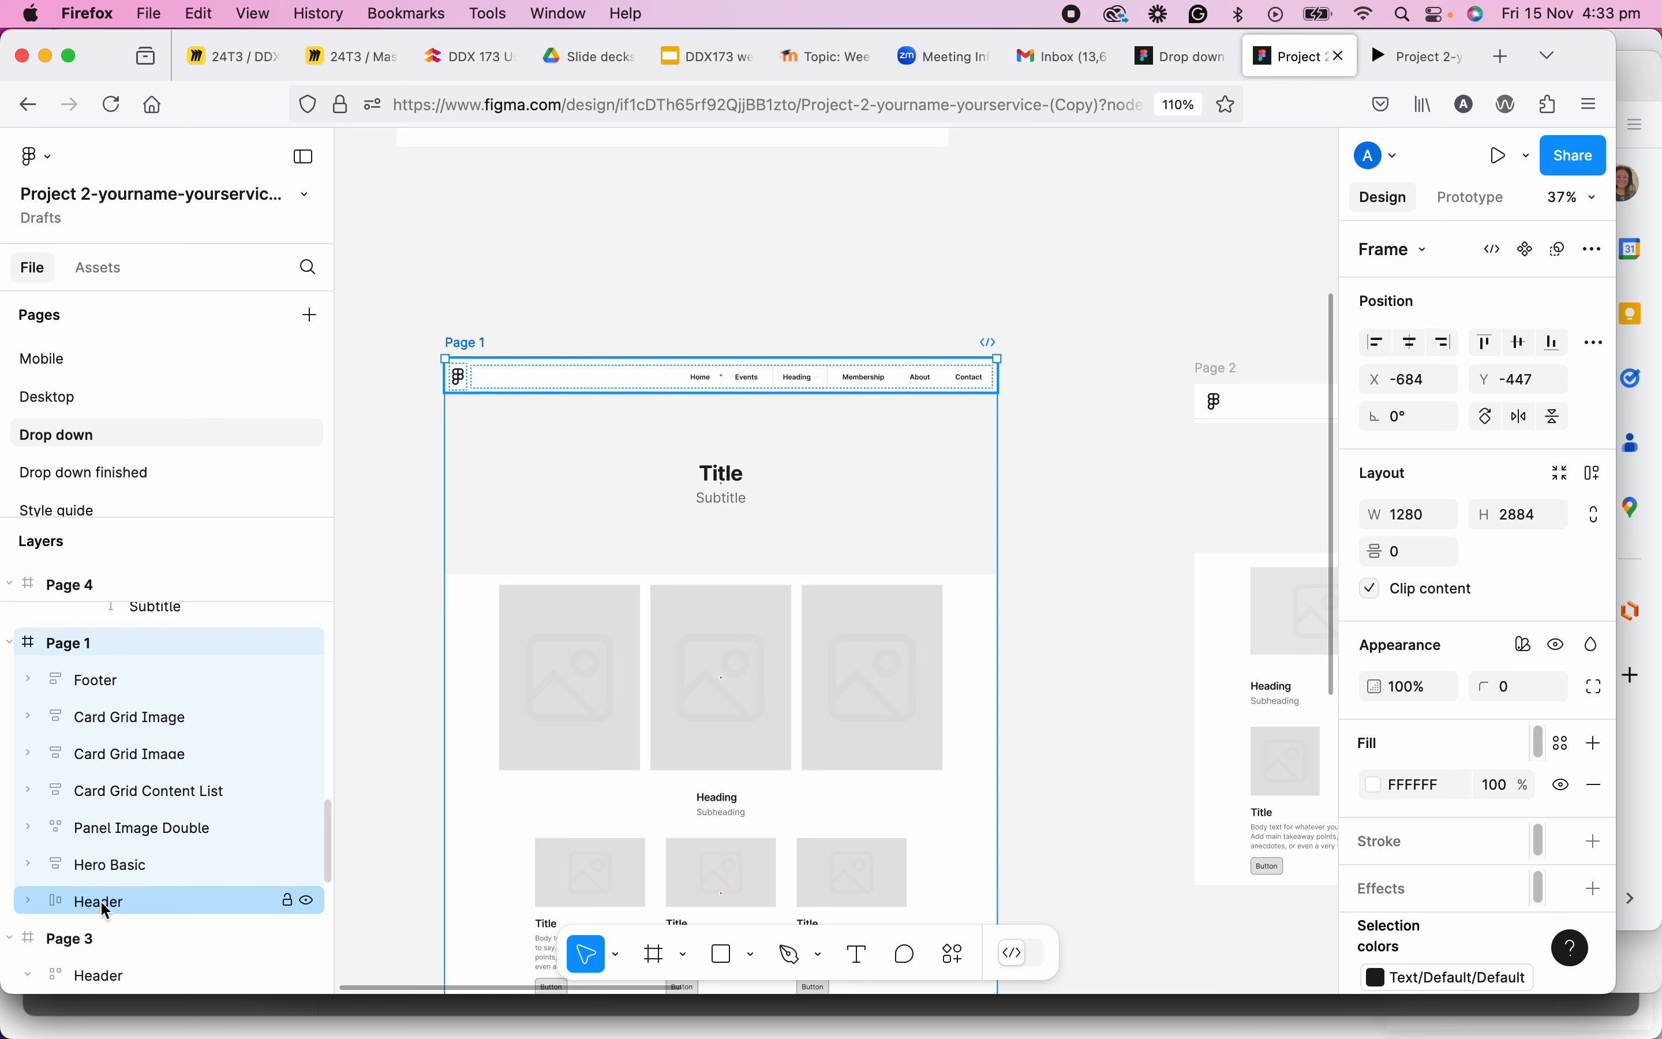
Move the Header layer to the top of the Page 1 layer stack, above Footer.
drag(101, 900, 95, 683)
drag(81, 901, 83, 671)
drag(94, 916, 76, 667)
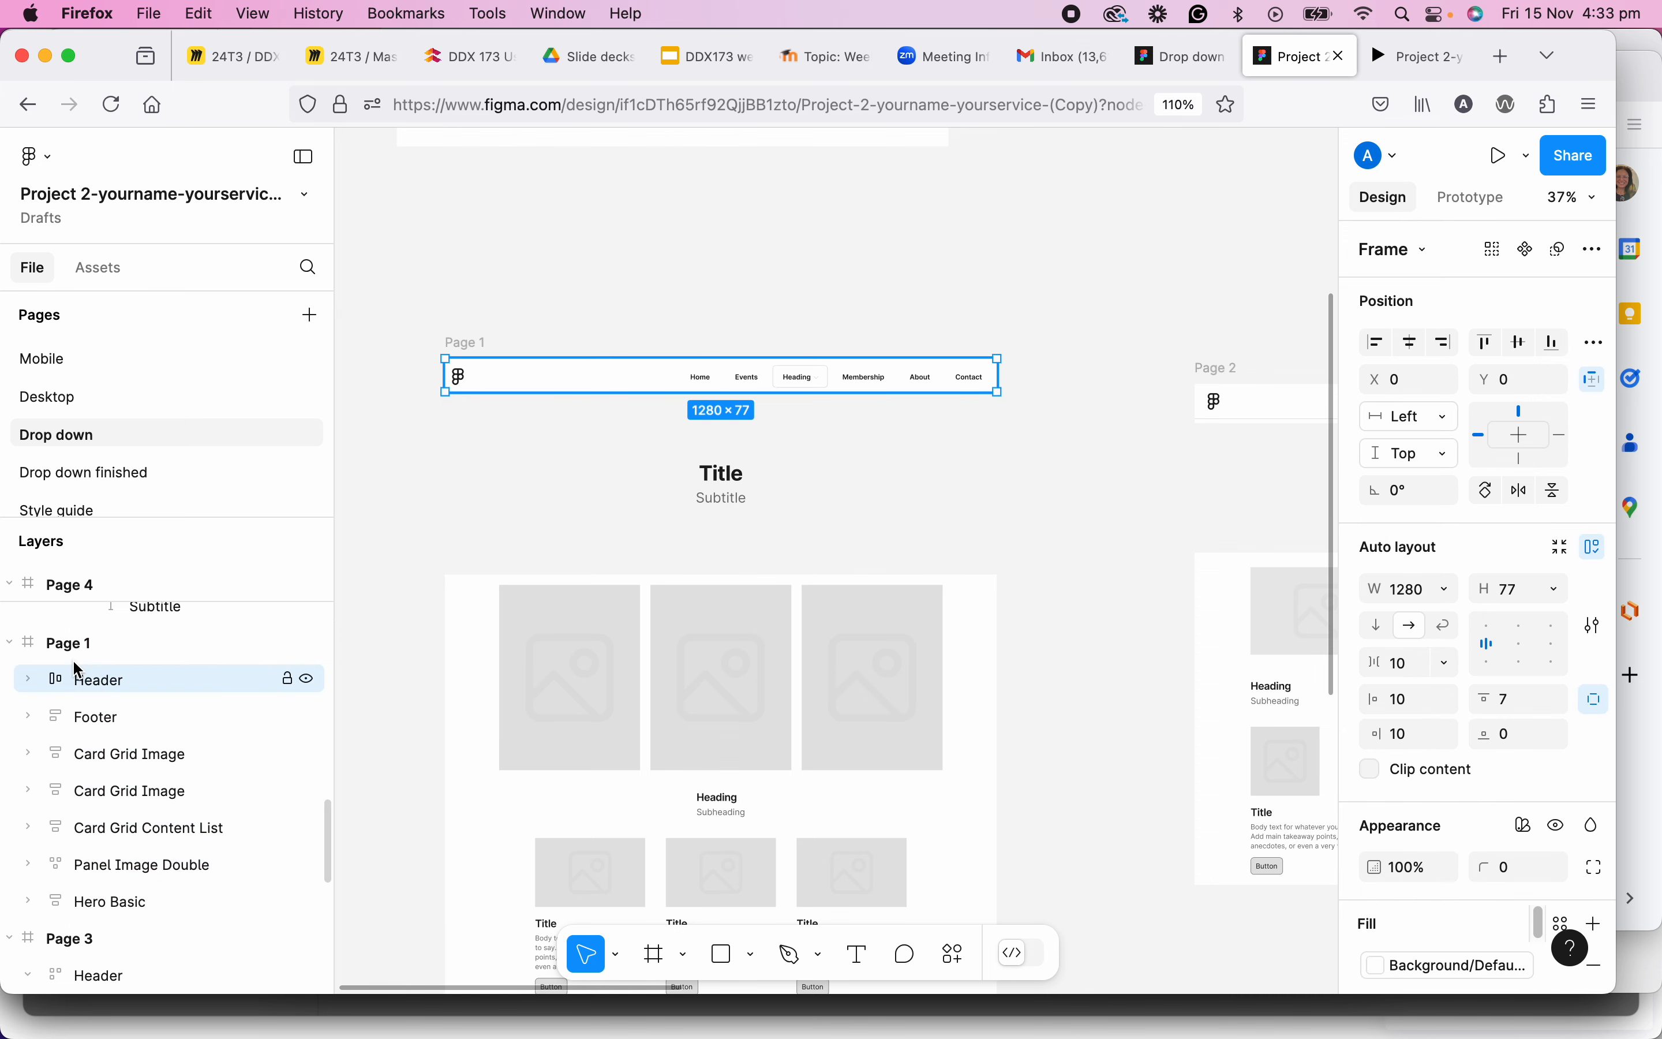
Preview Page 1, test opening and closing the Heading menu, check how the header scrolls, and return to the design file.
click(467, 342)
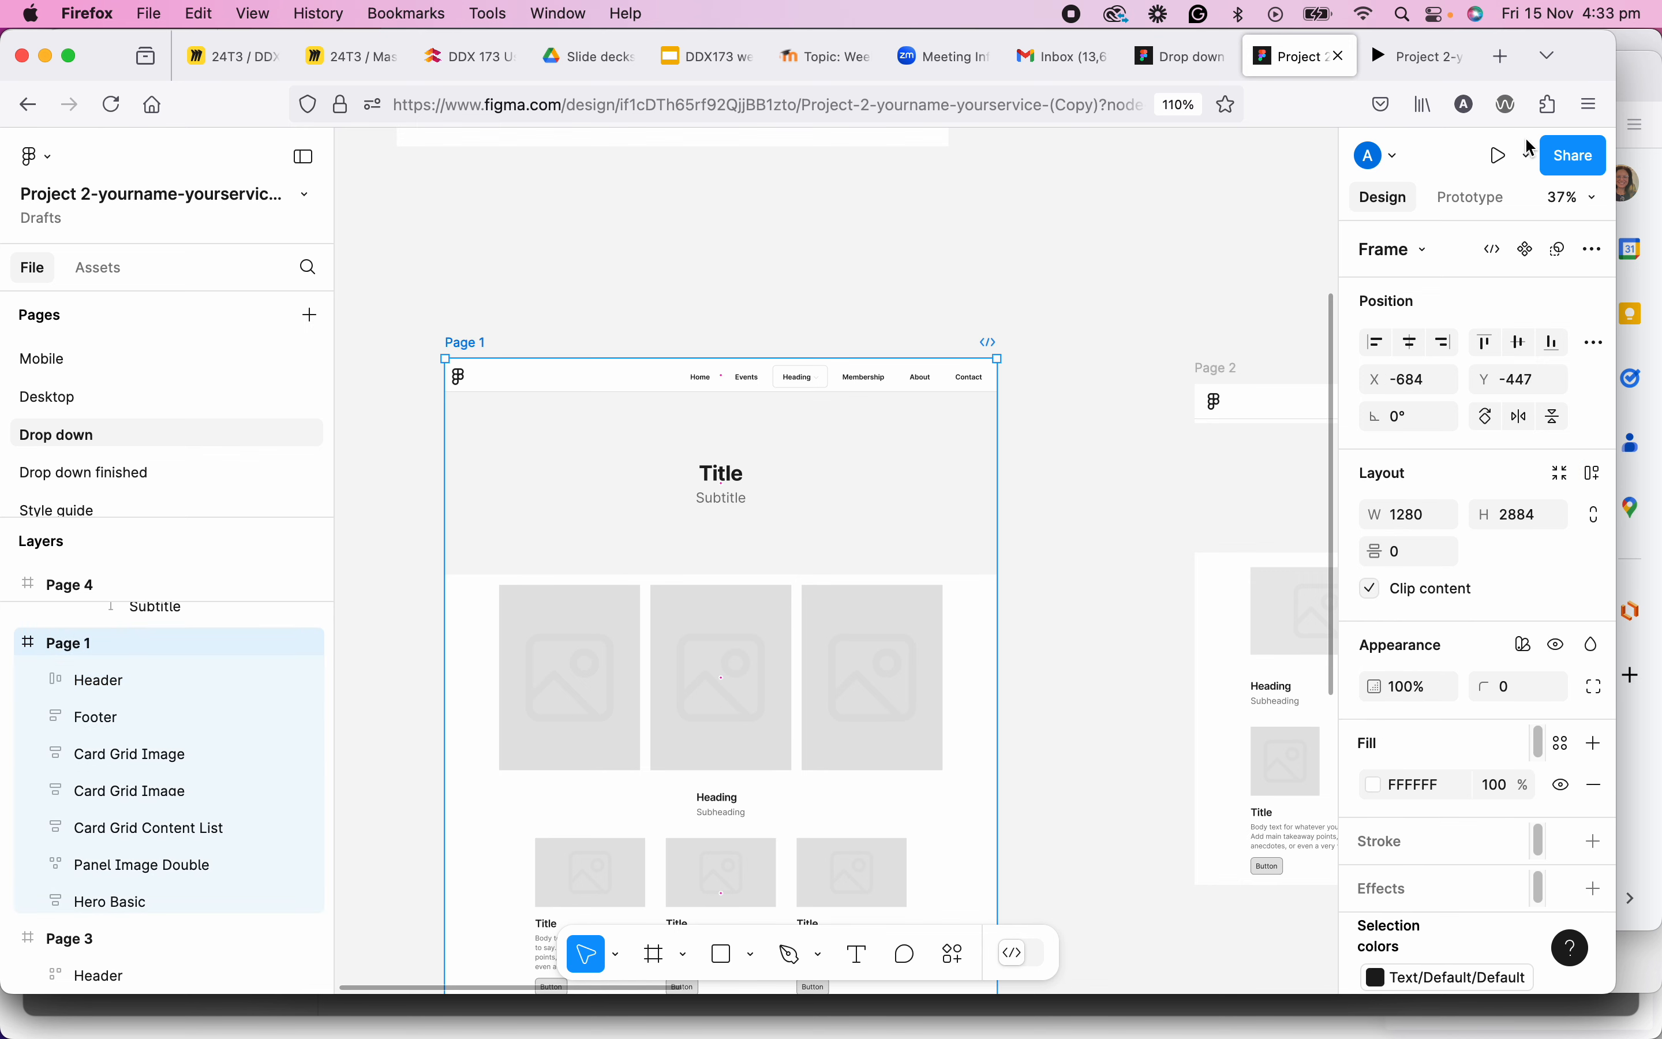
click(1498, 156)
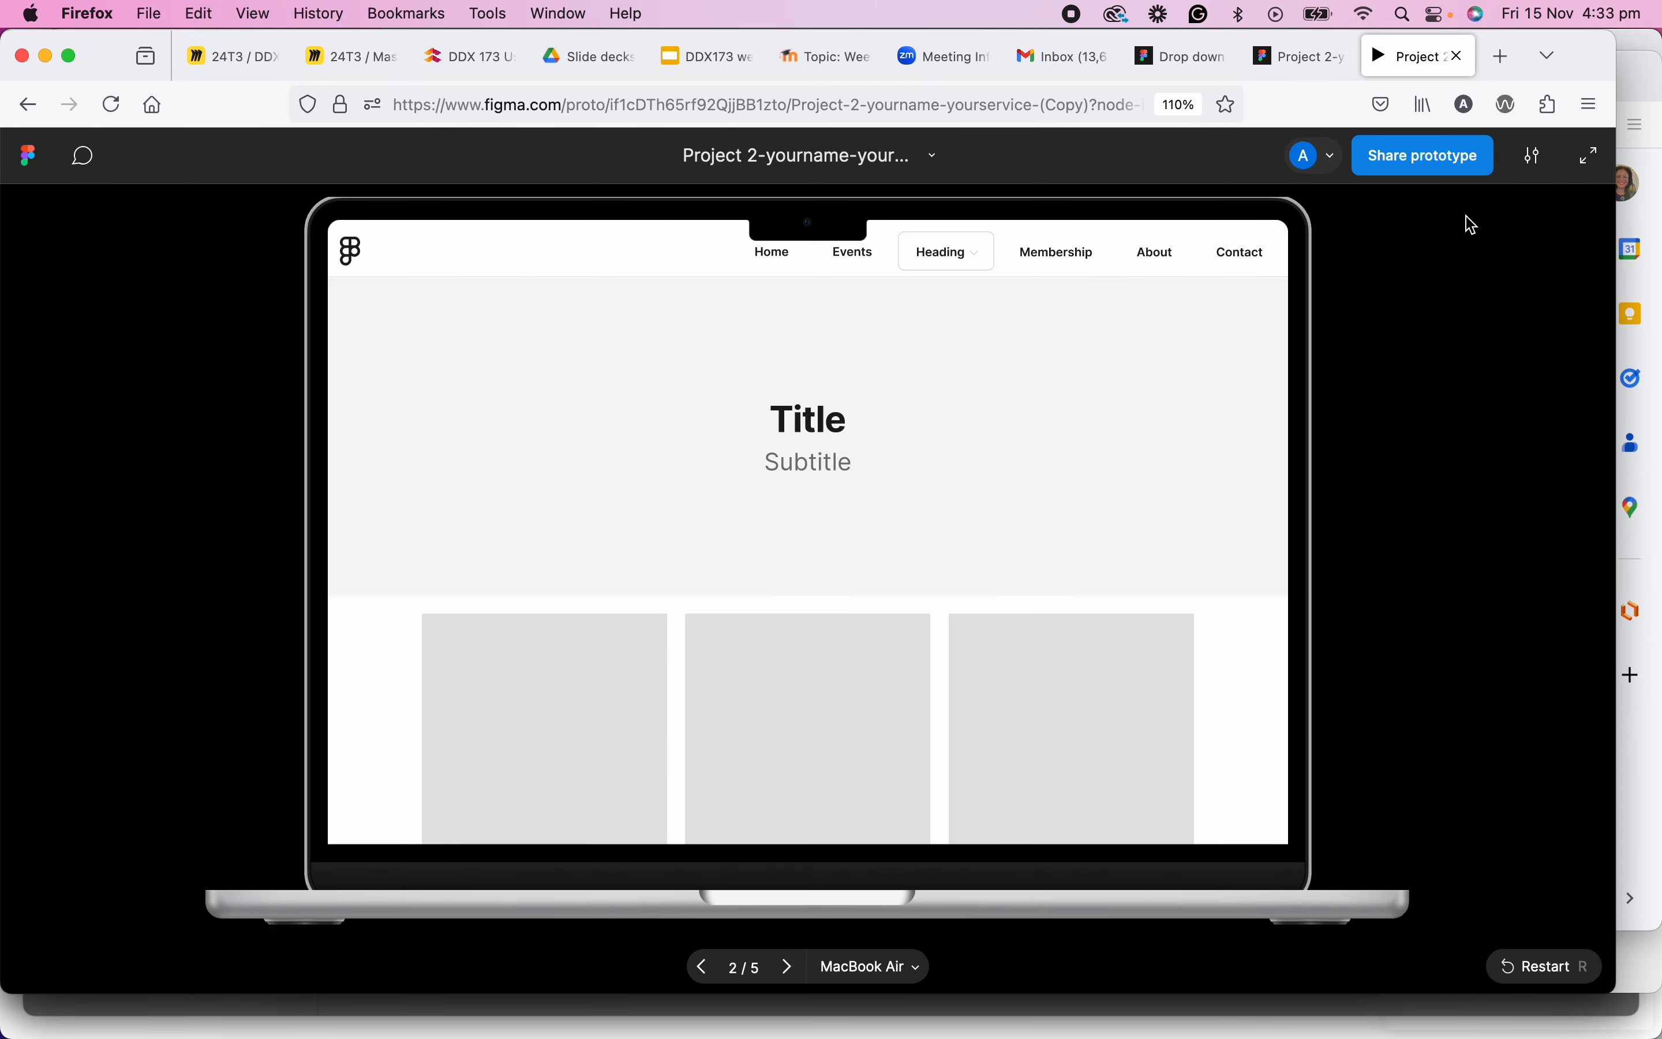
click(964, 258)
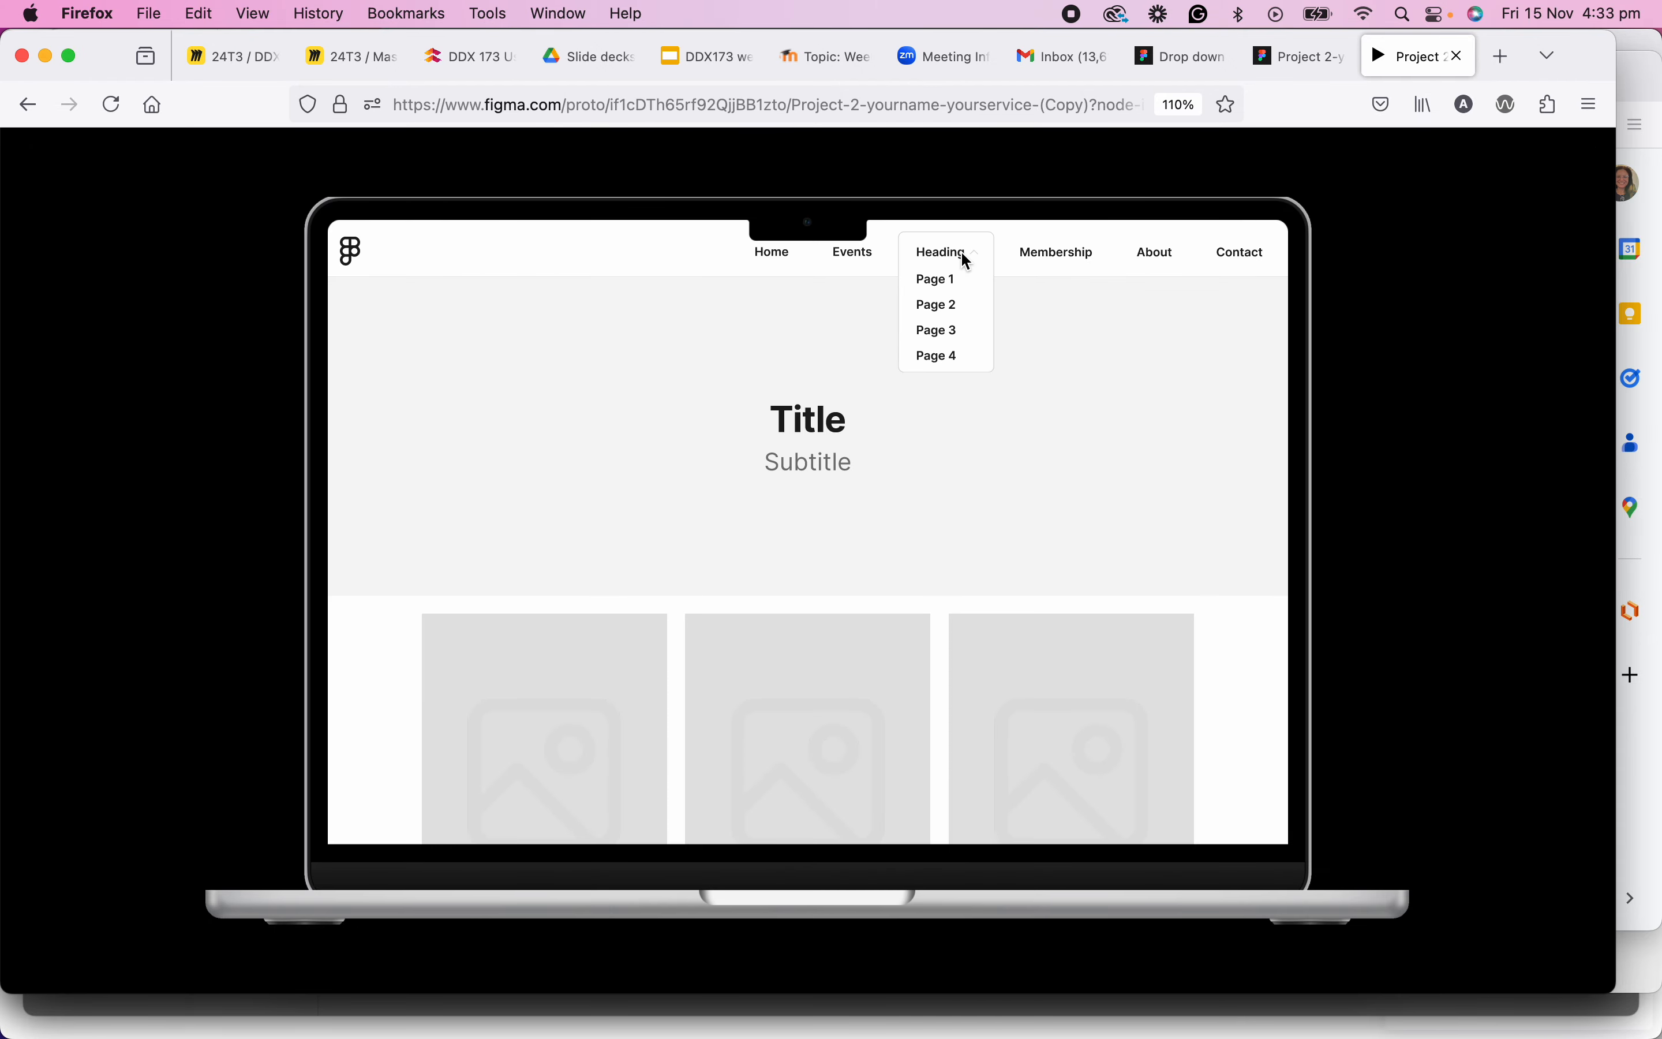
click(1007, 431)
scroll(1023, 464, down, 3)
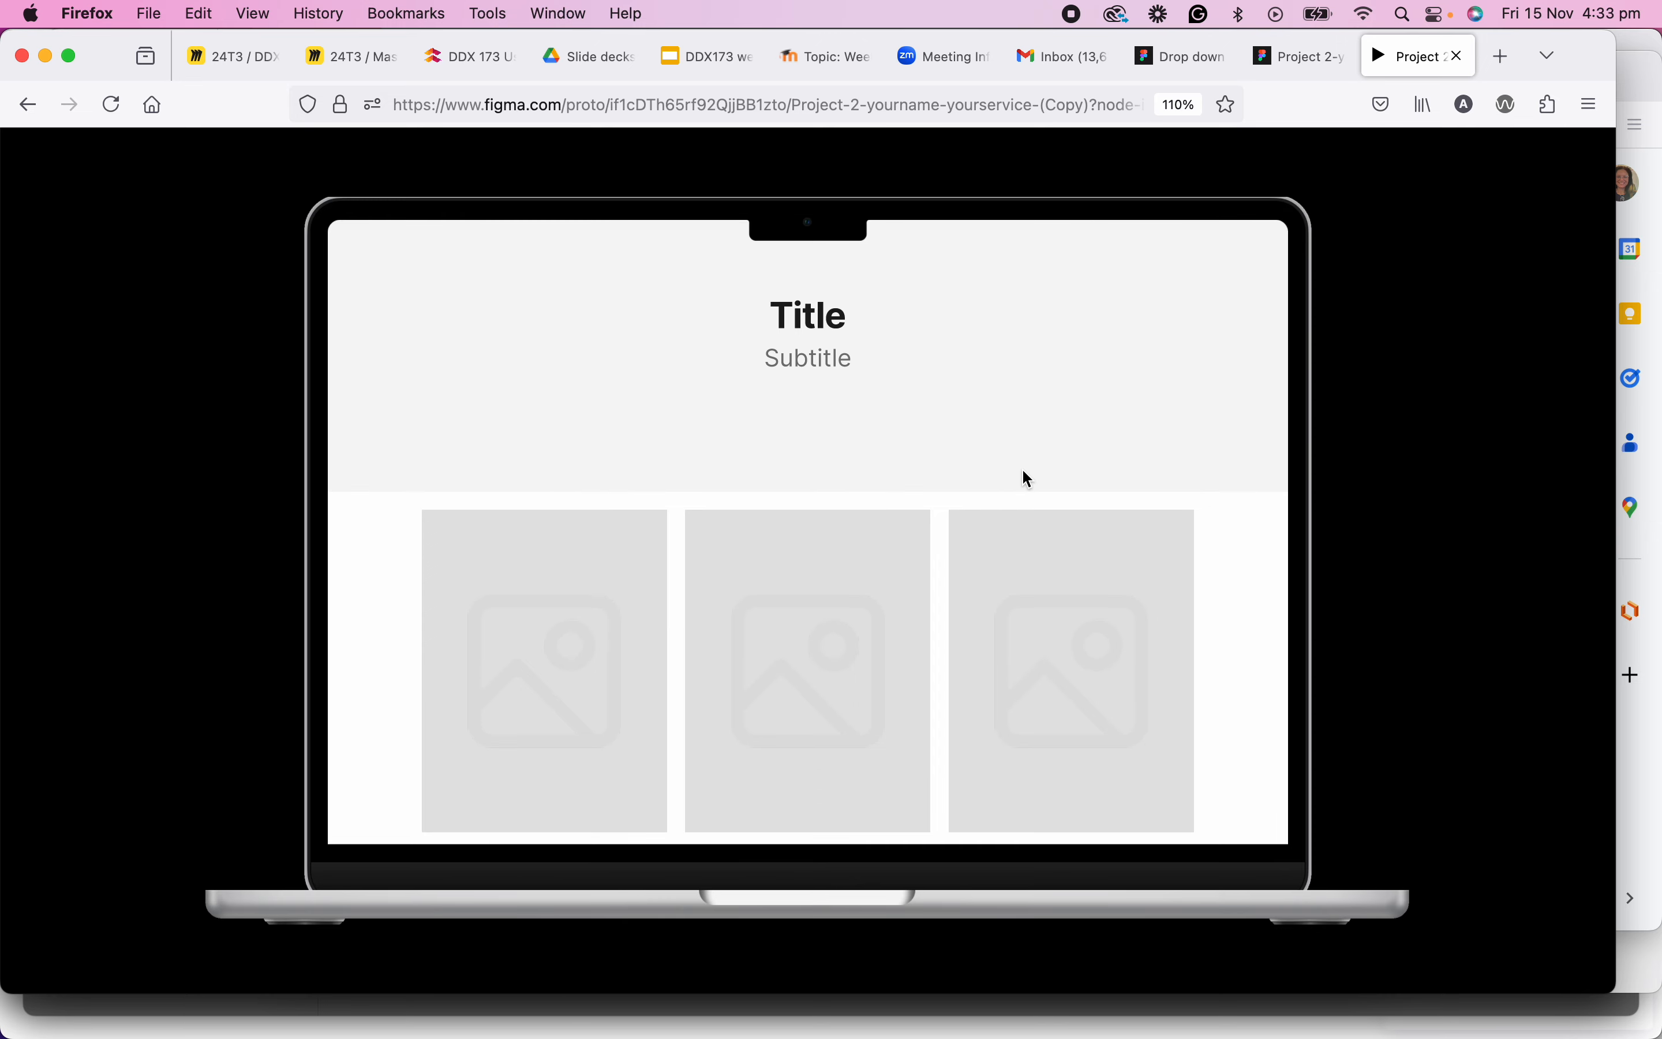
scroll(1023, 467, up, 3)
scroll(1030, 378, down, 2)
scroll(951, 354, up, 2)
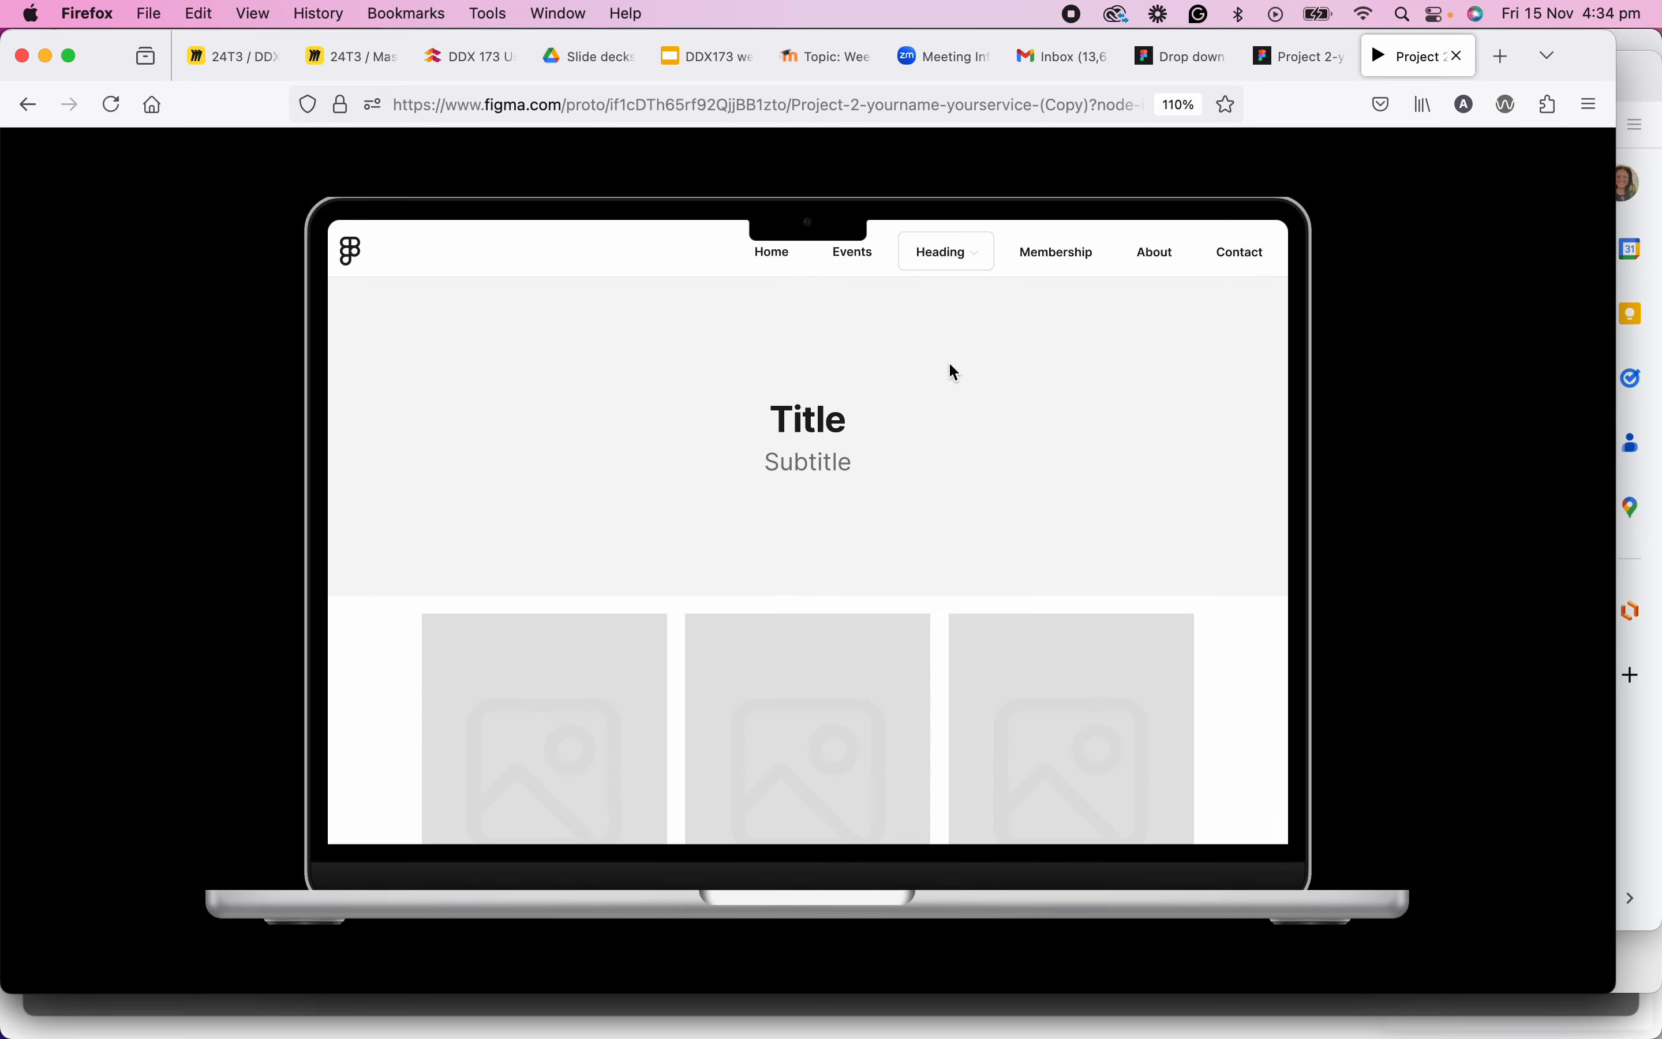
scroll(712, 368, down, 2)
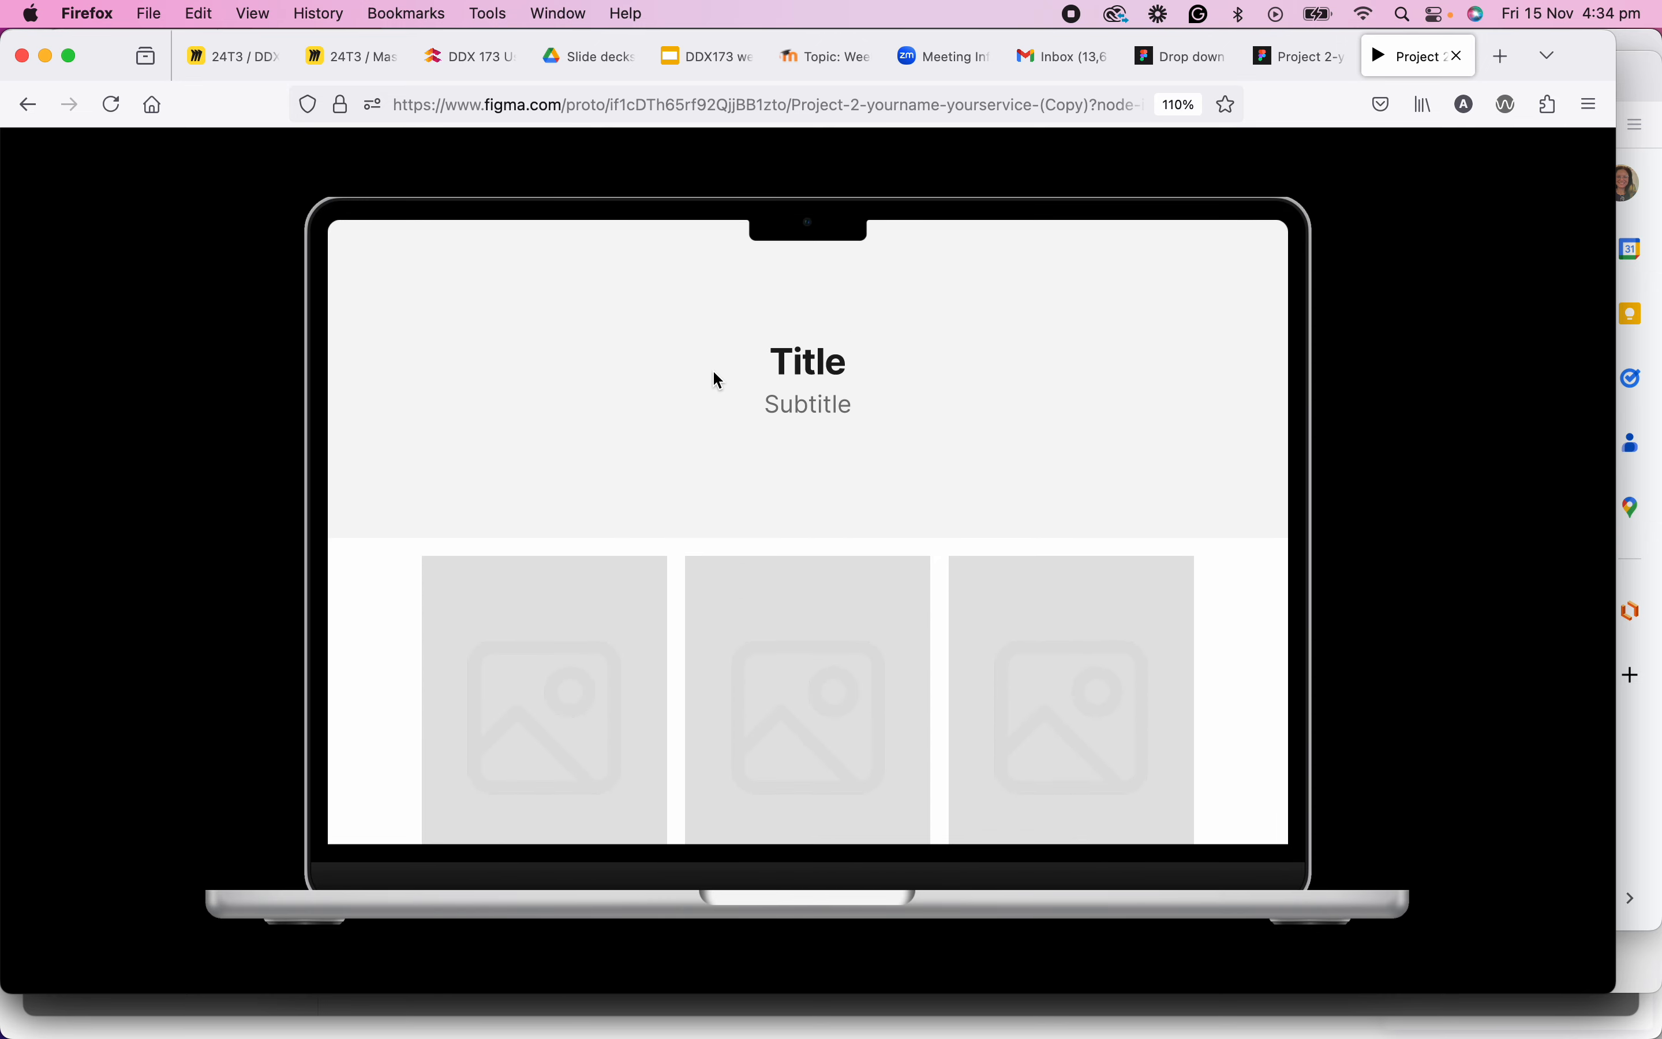
scroll(712, 369, up, 2)
click(1298, 56)
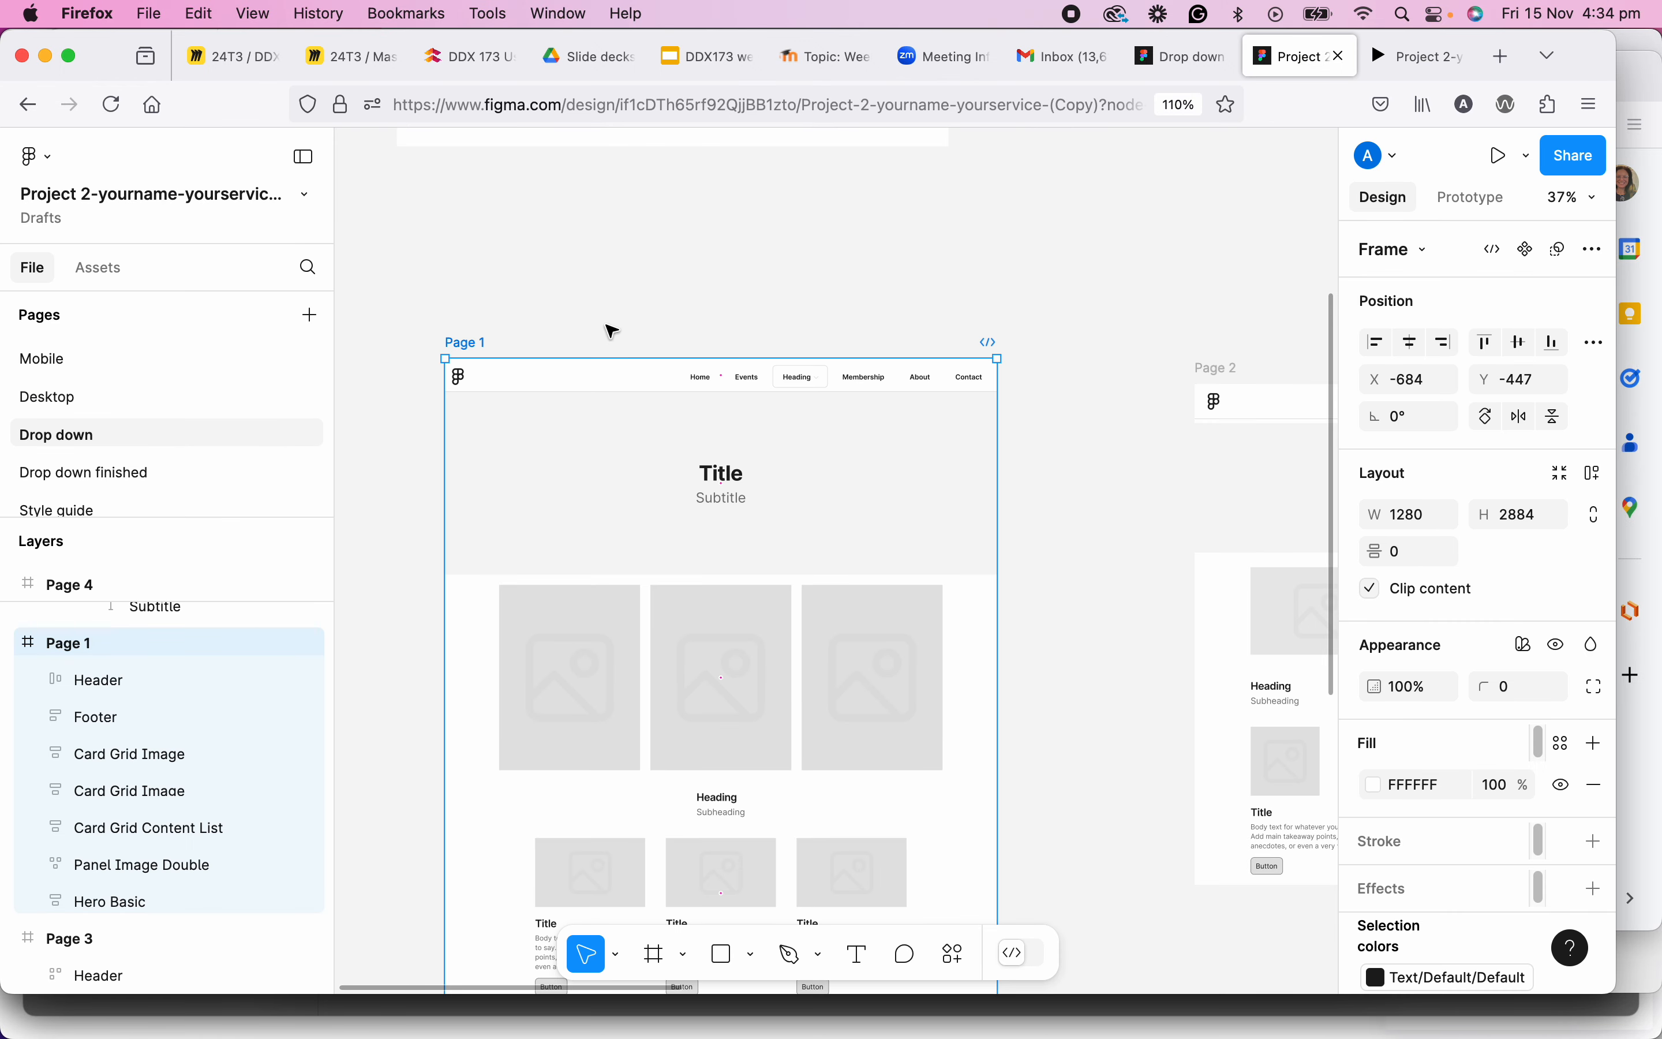
Set the Page 1 Header's scroll behavior position to Fixed.
click(571, 386)
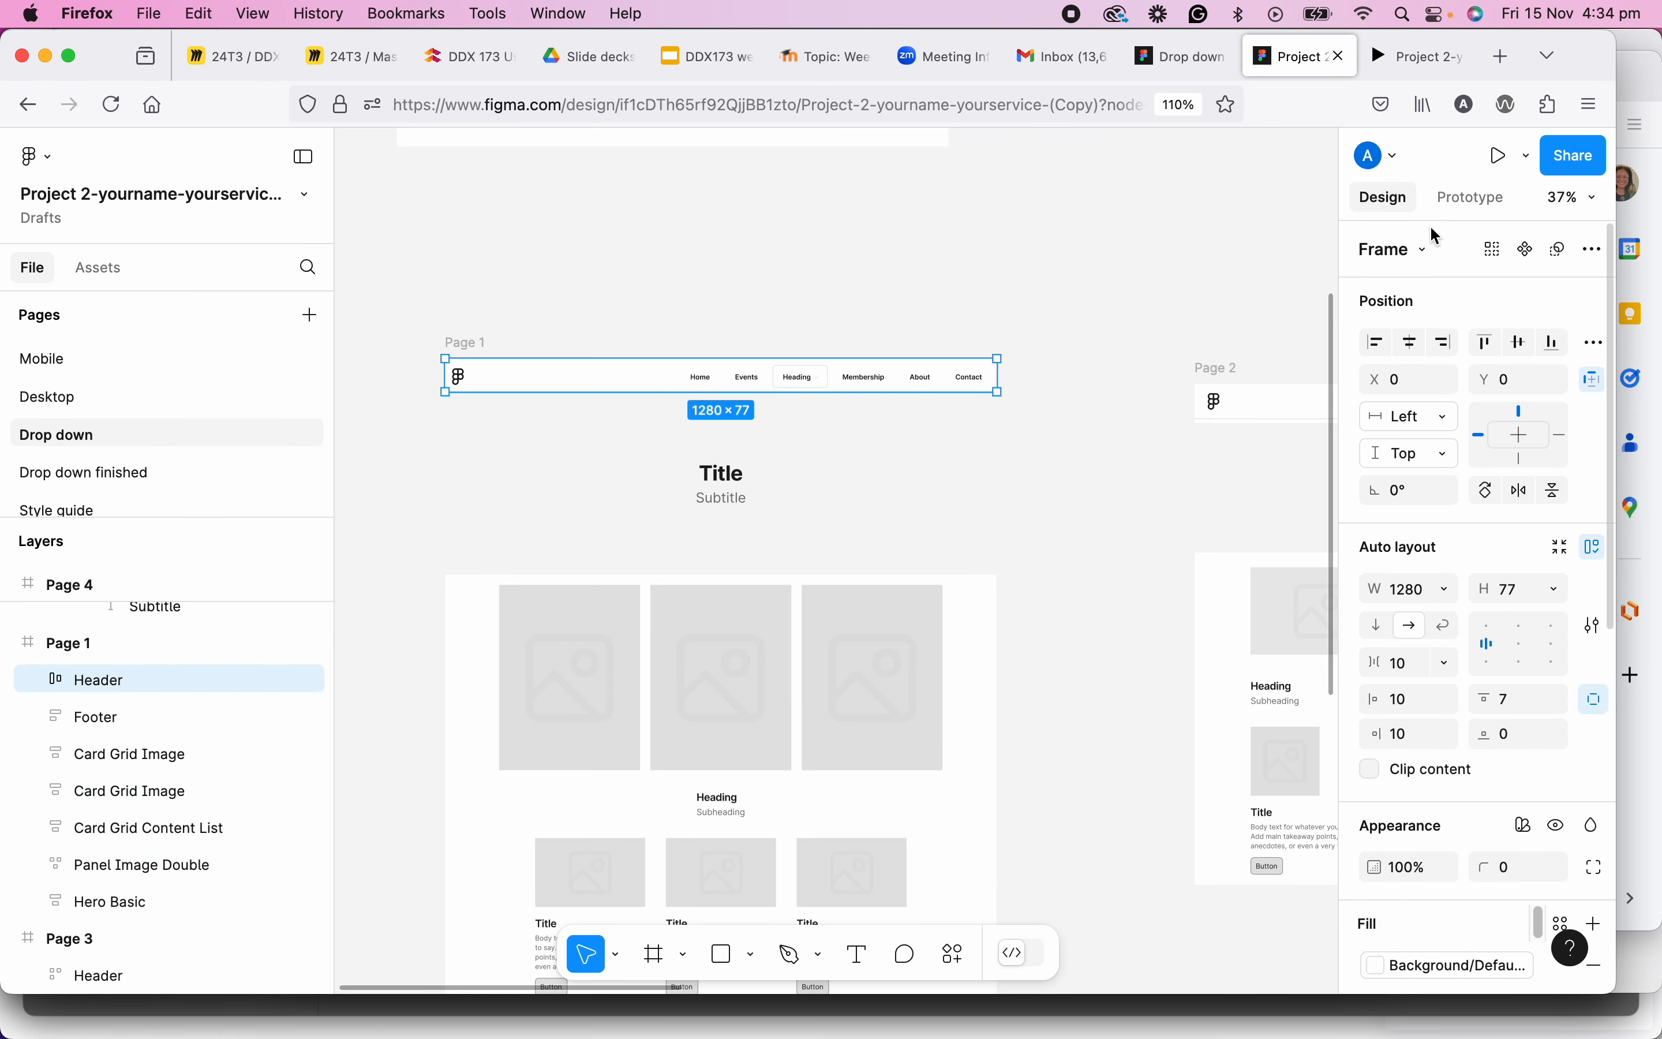
click(1470, 212)
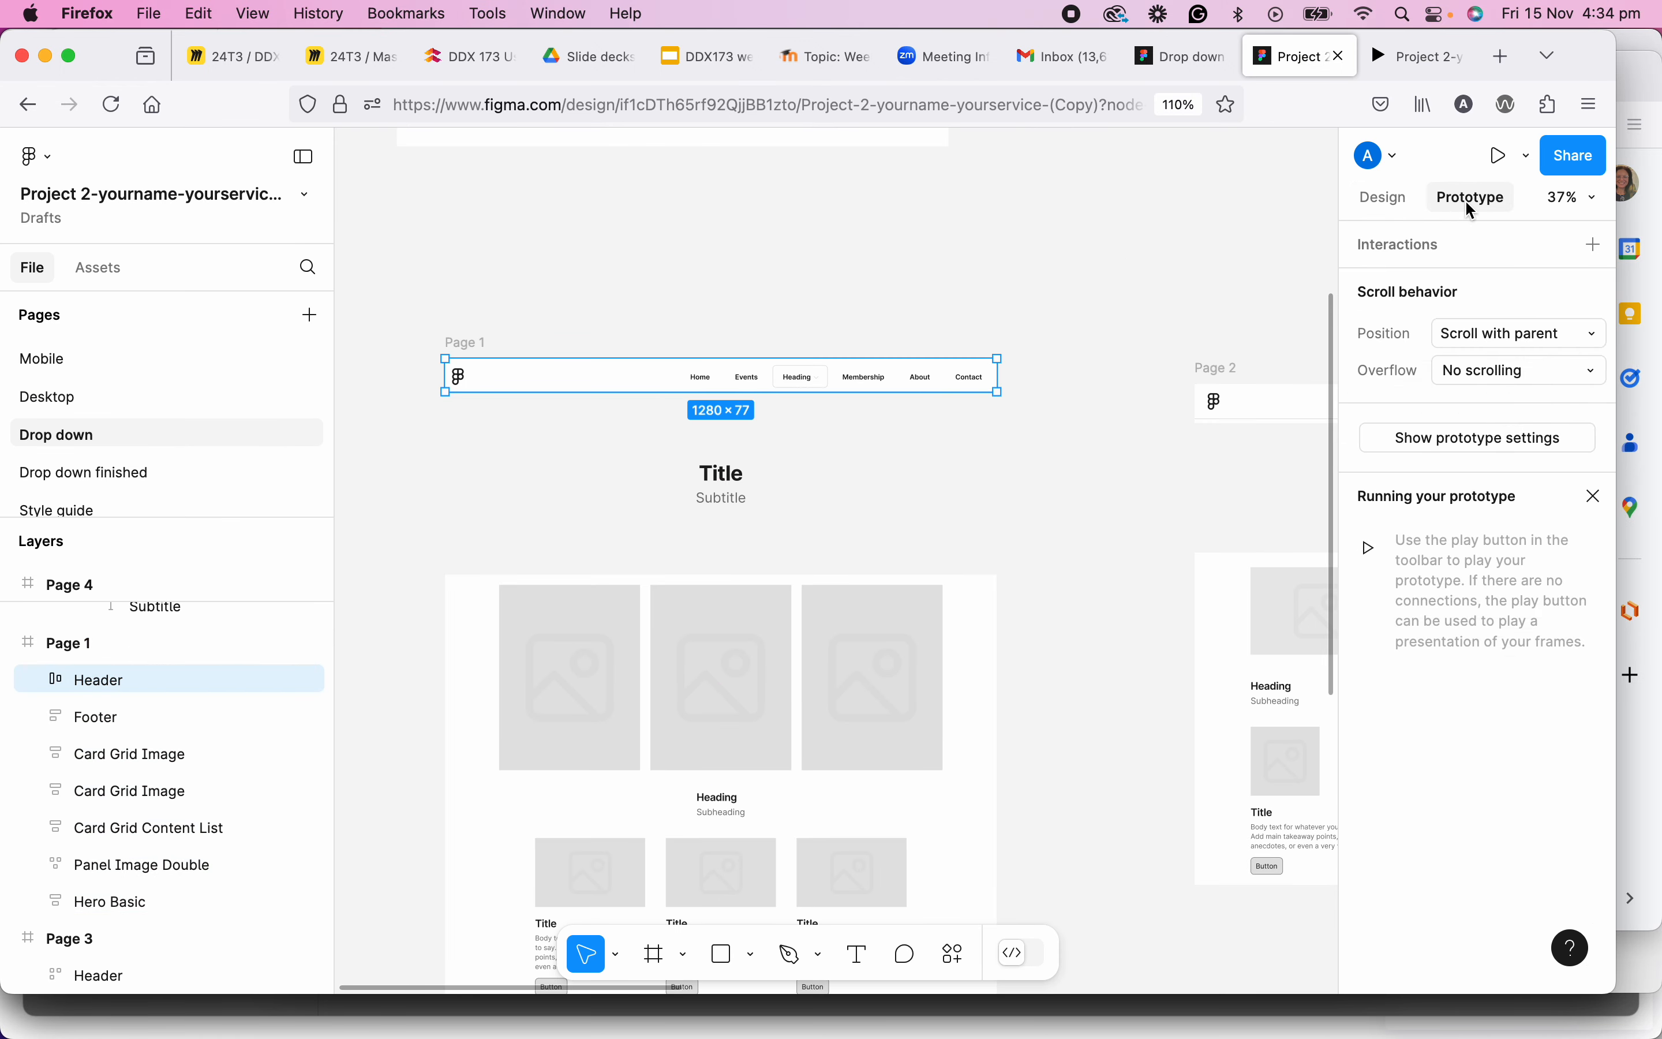
click(1494, 377)
click(1494, 378)
click(1487, 337)
click(1491, 362)
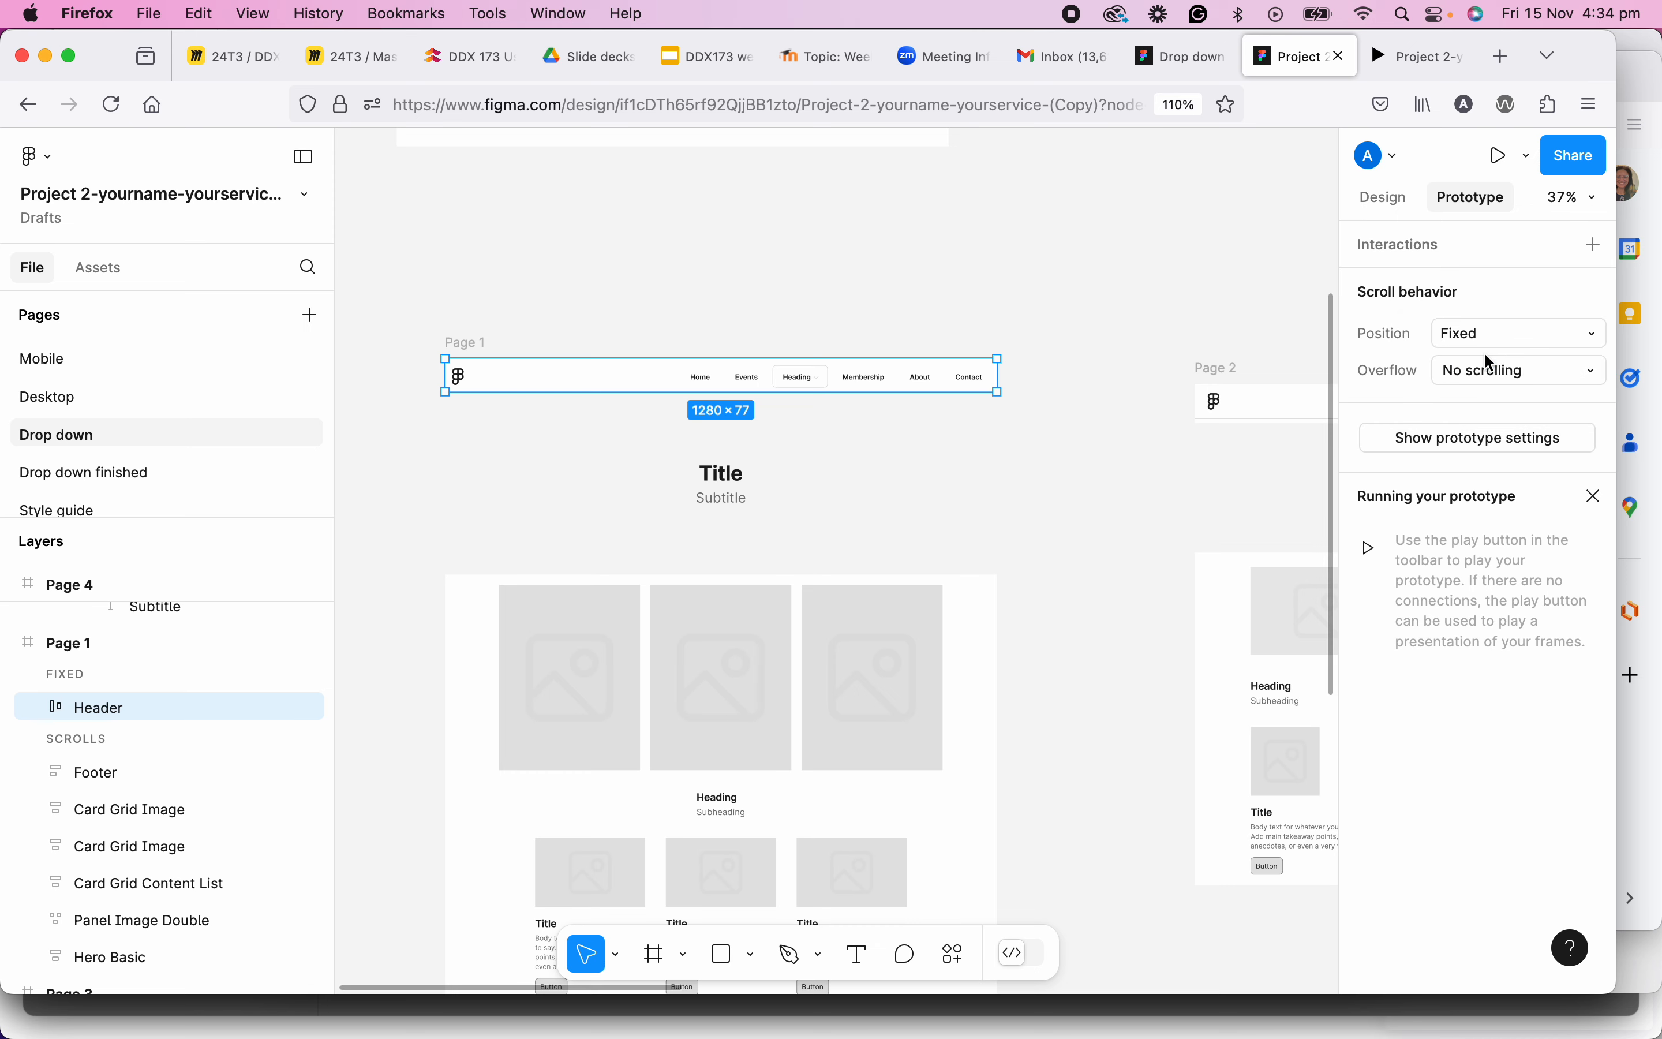
Preview Page 1, test scrolling with the fixed header, and return to the design file.
click(469, 342)
click(1402, 57)
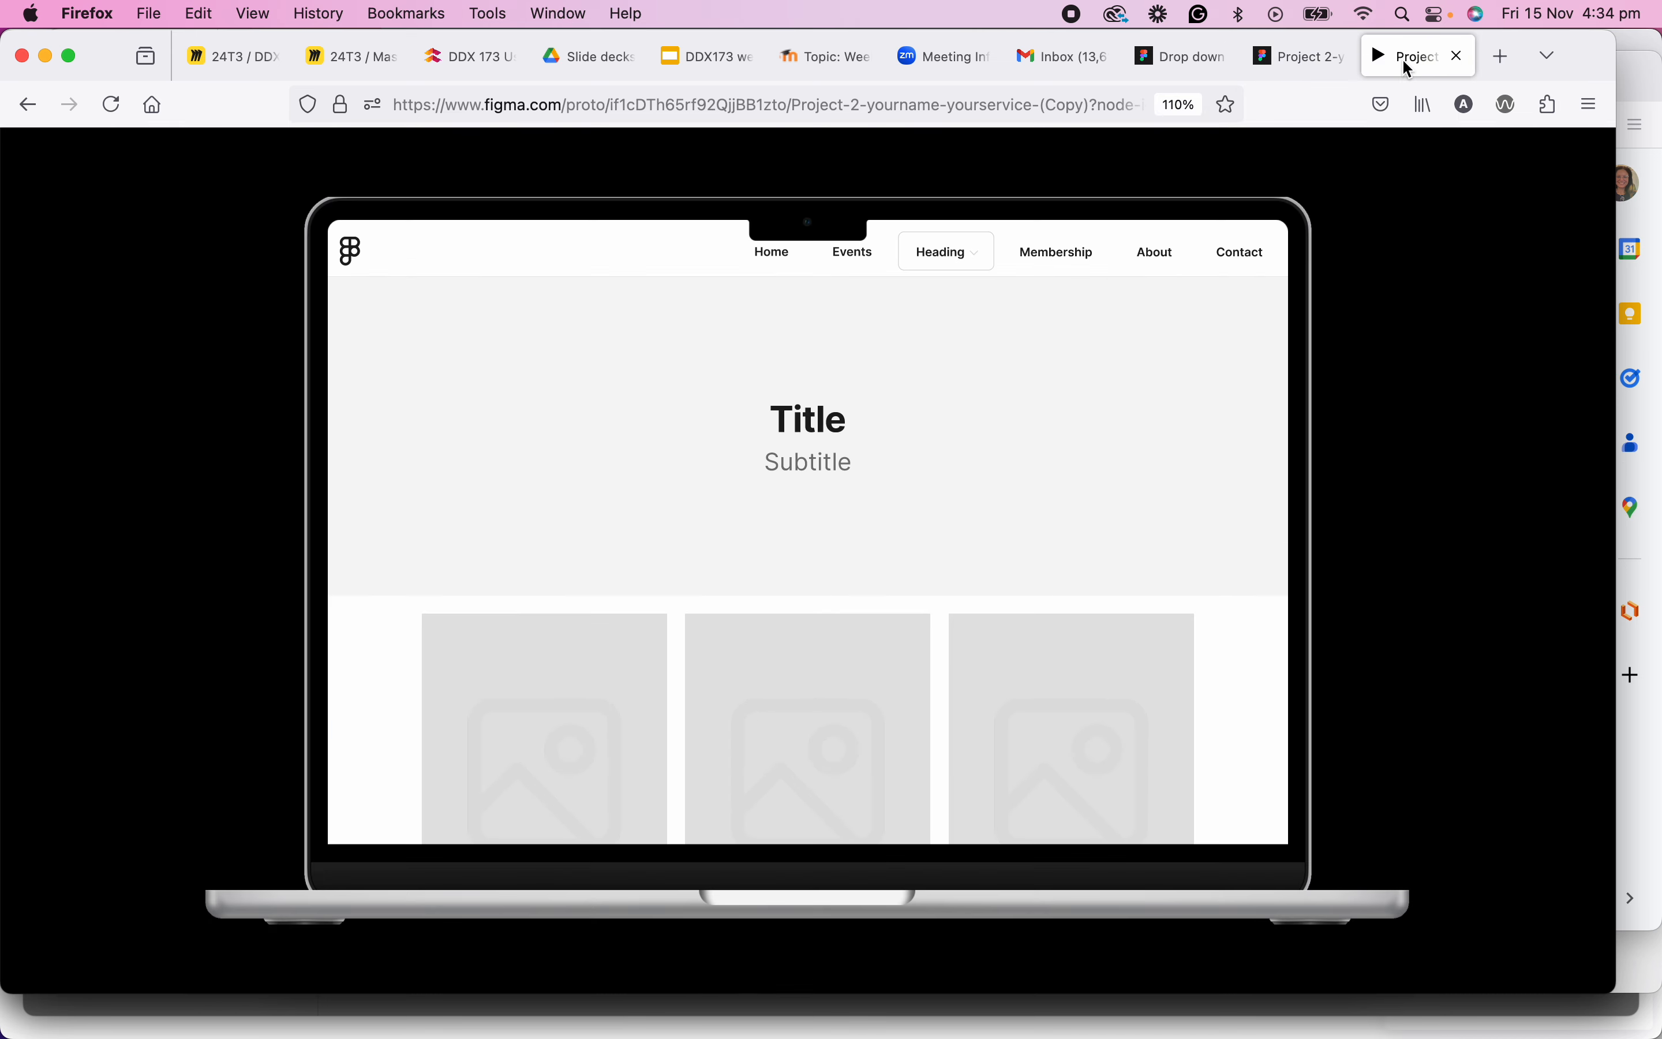
scroll(1127, 427, down, 5)
scroll(1132, 430, up, 5)
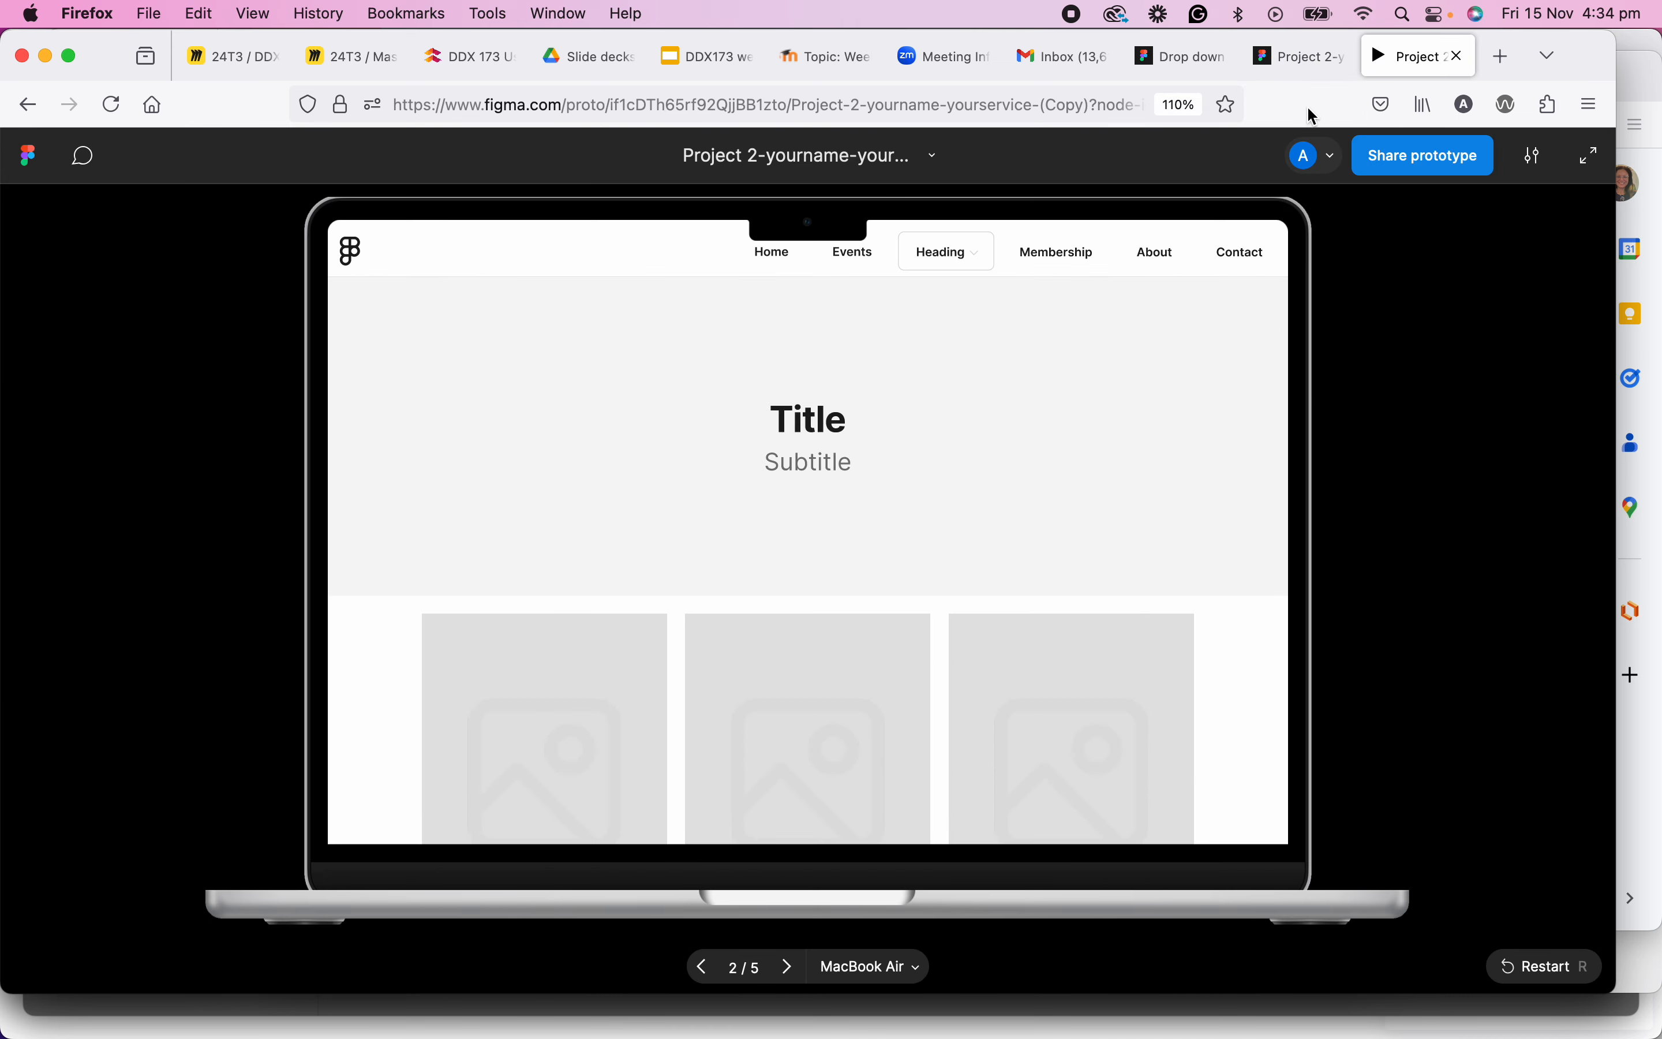
click(1307, 58)
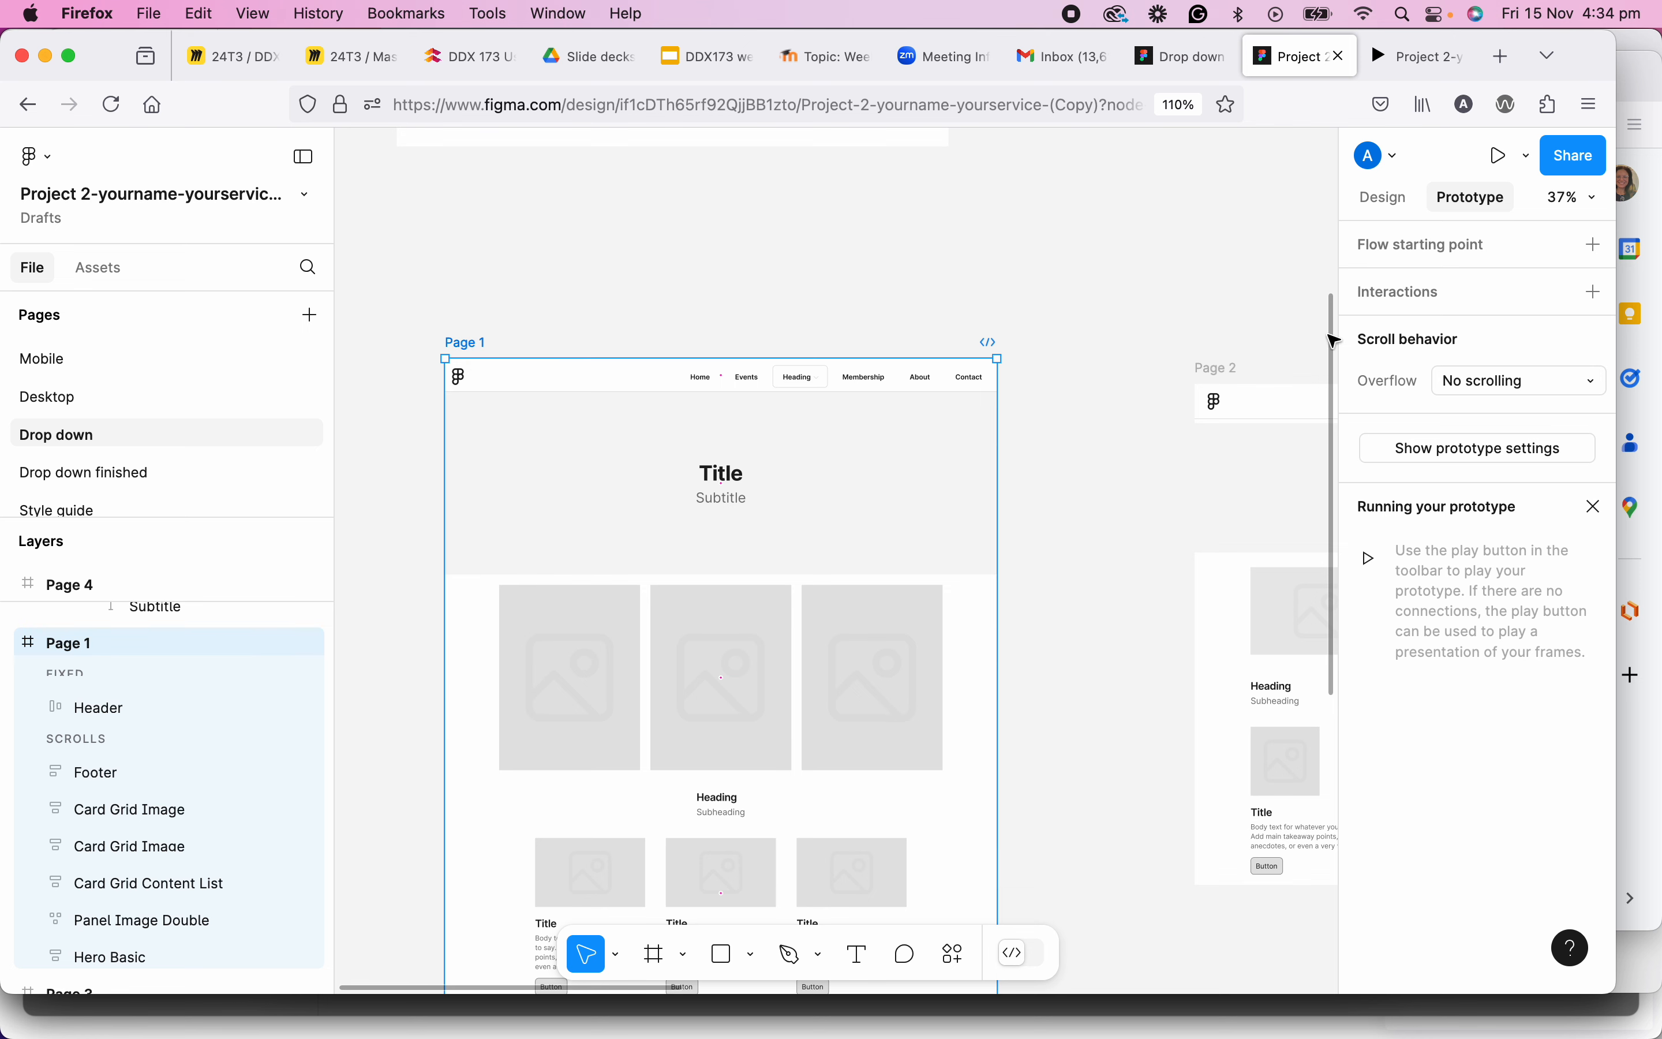
click(1385, 197)
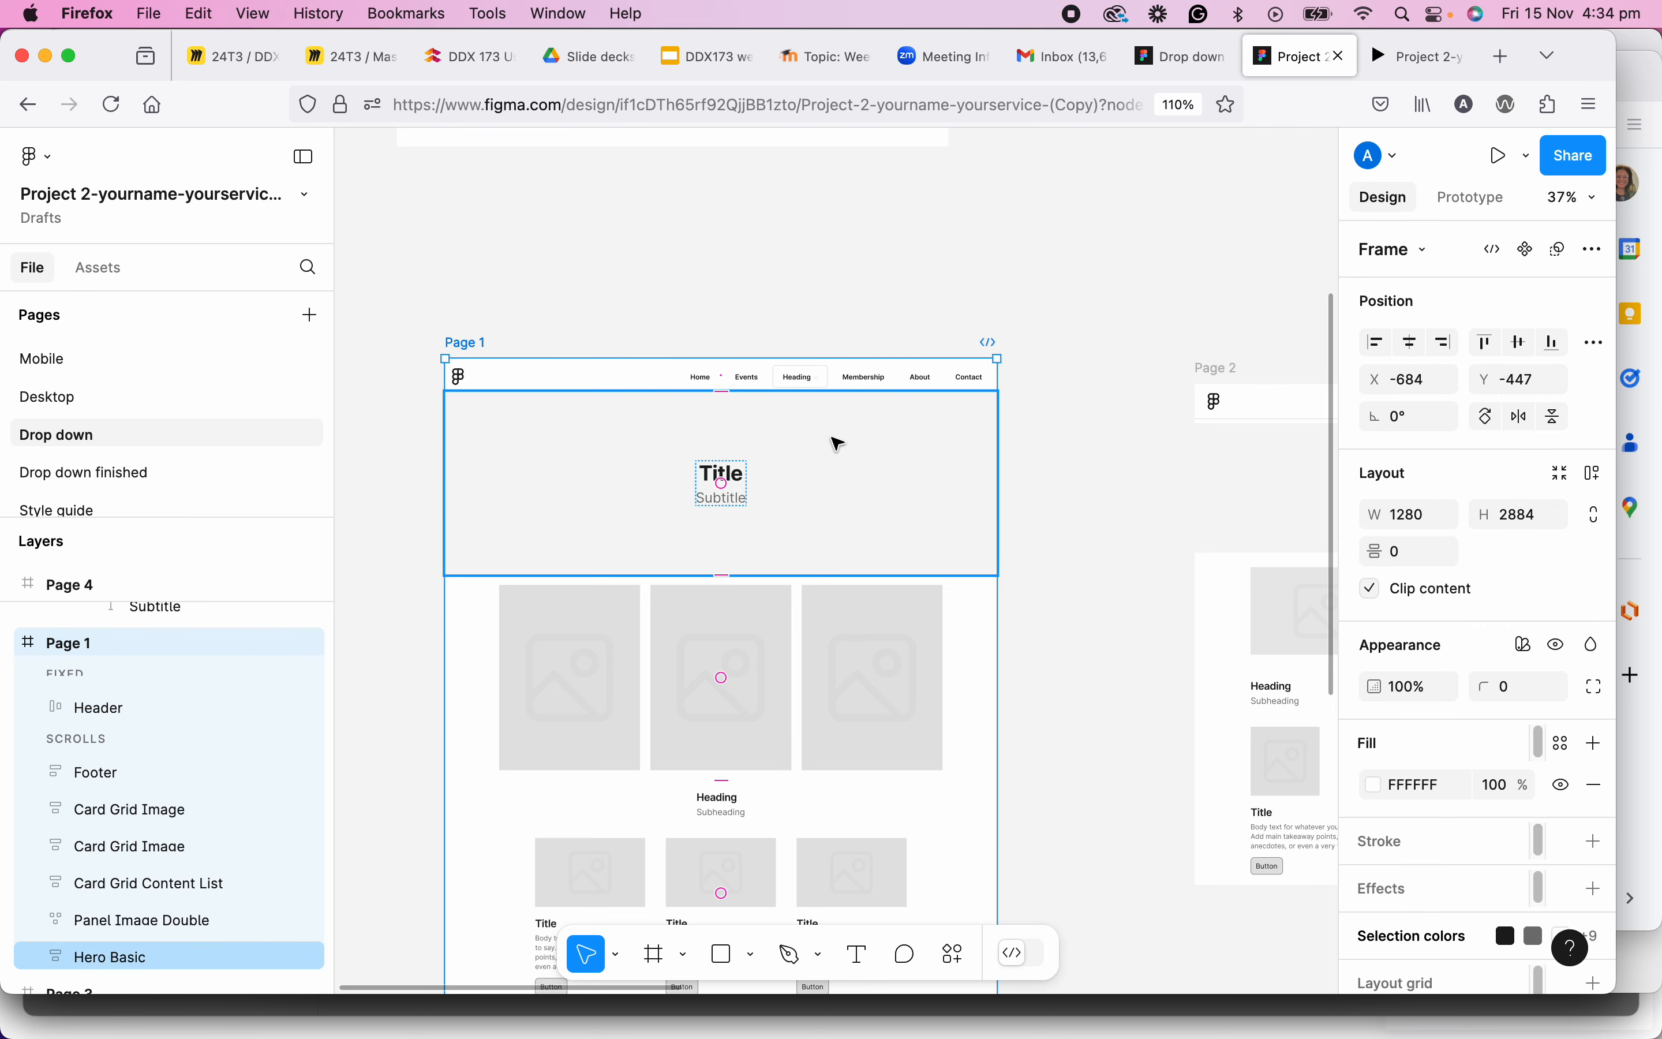
scroll(839, 441, down, 2)
drag(843, 463, 842, 402)
scroll(841, 405, up, 3)
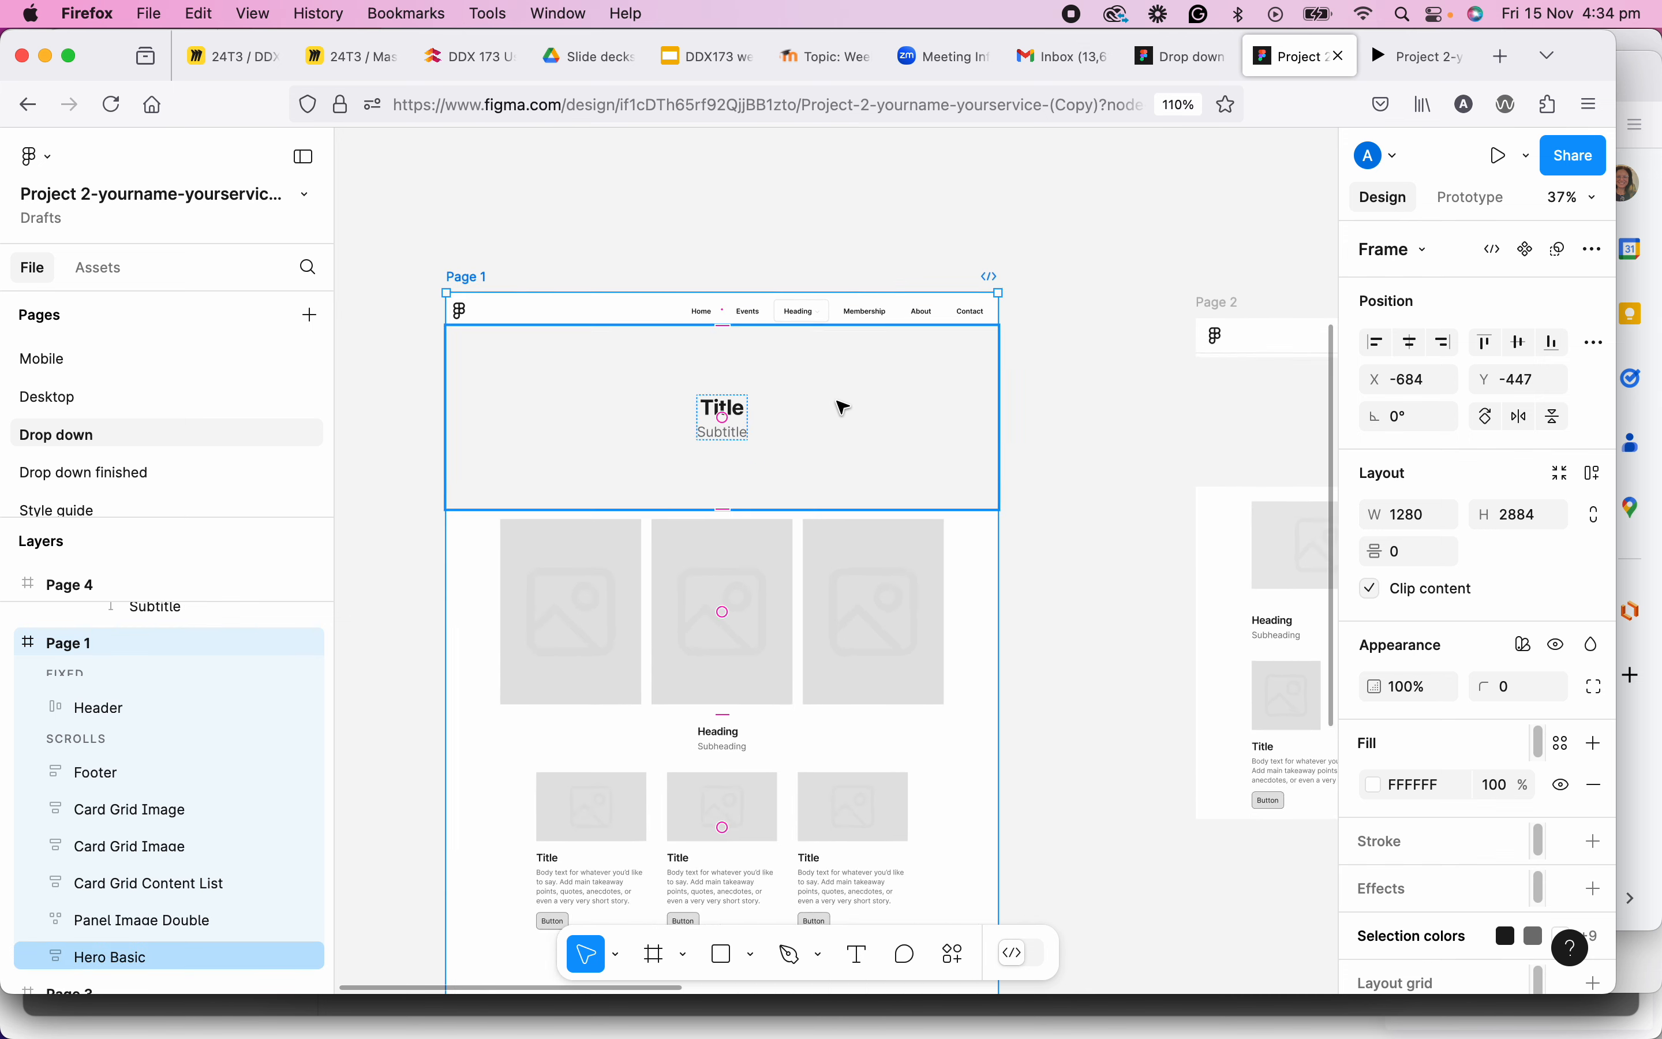
Select the Page 1 item inside the open variant of the Menu component in the Components frame.
scroll(822, 380, down, 3)
scroll(823, 379, down, 1)
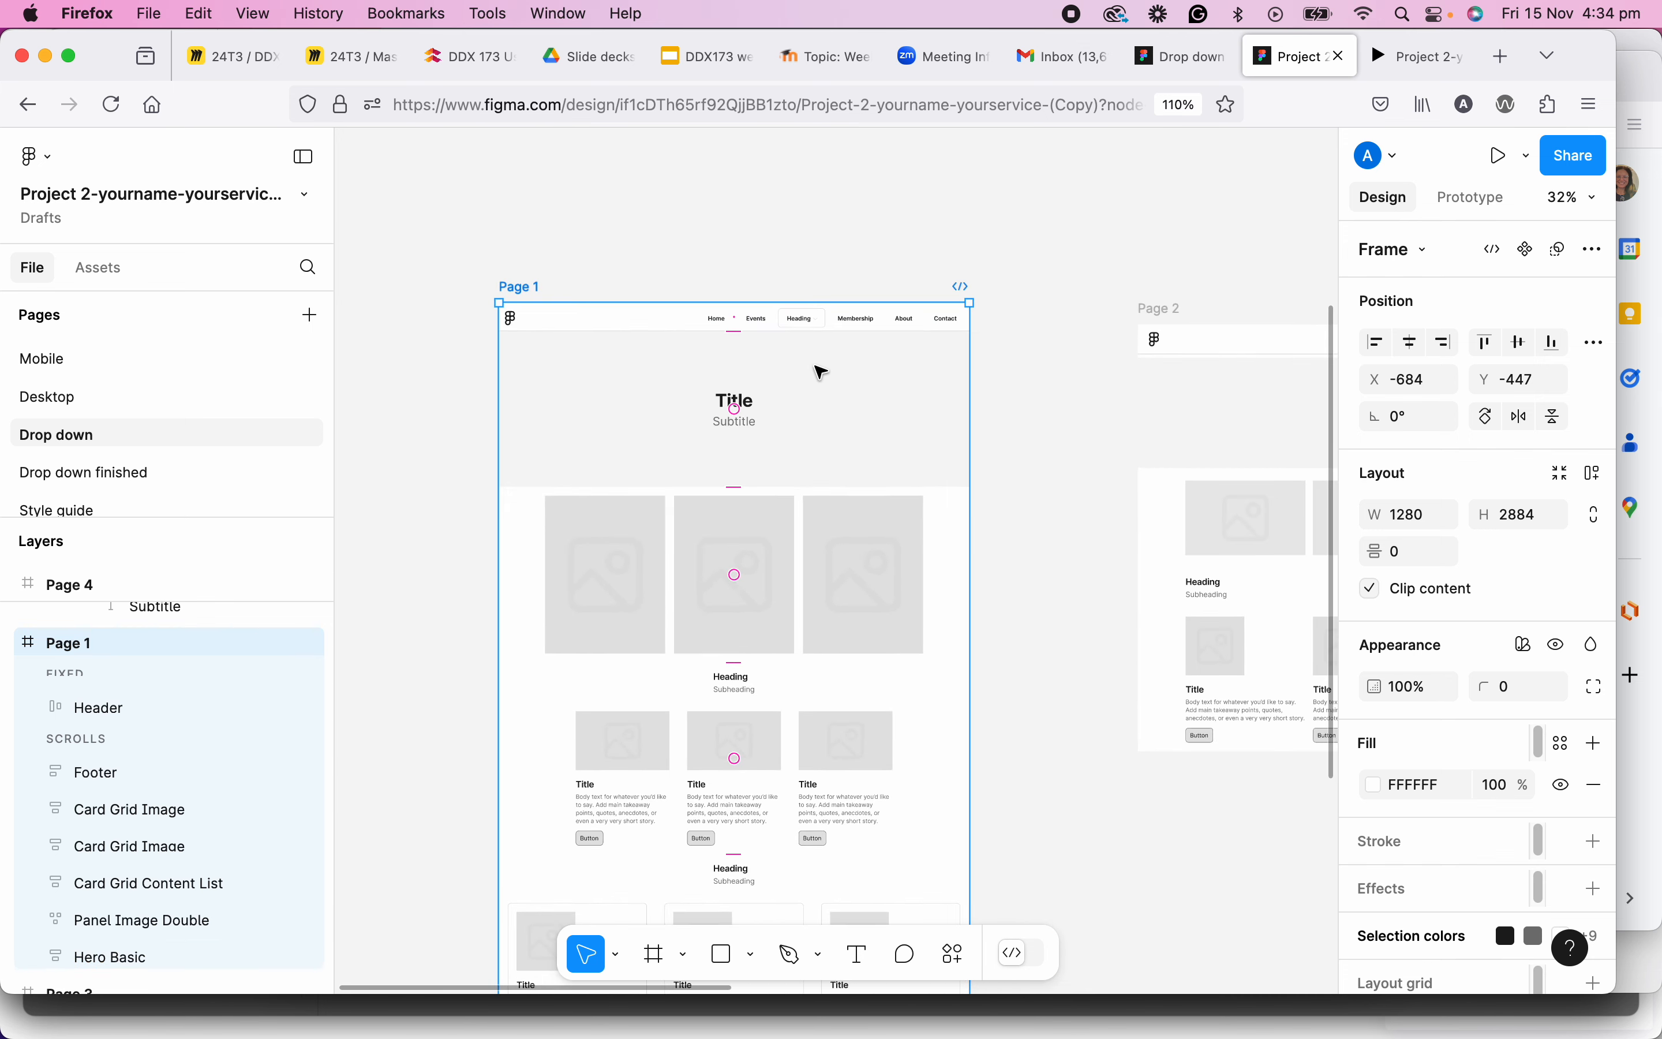
drag(892, 257, 889, 605)
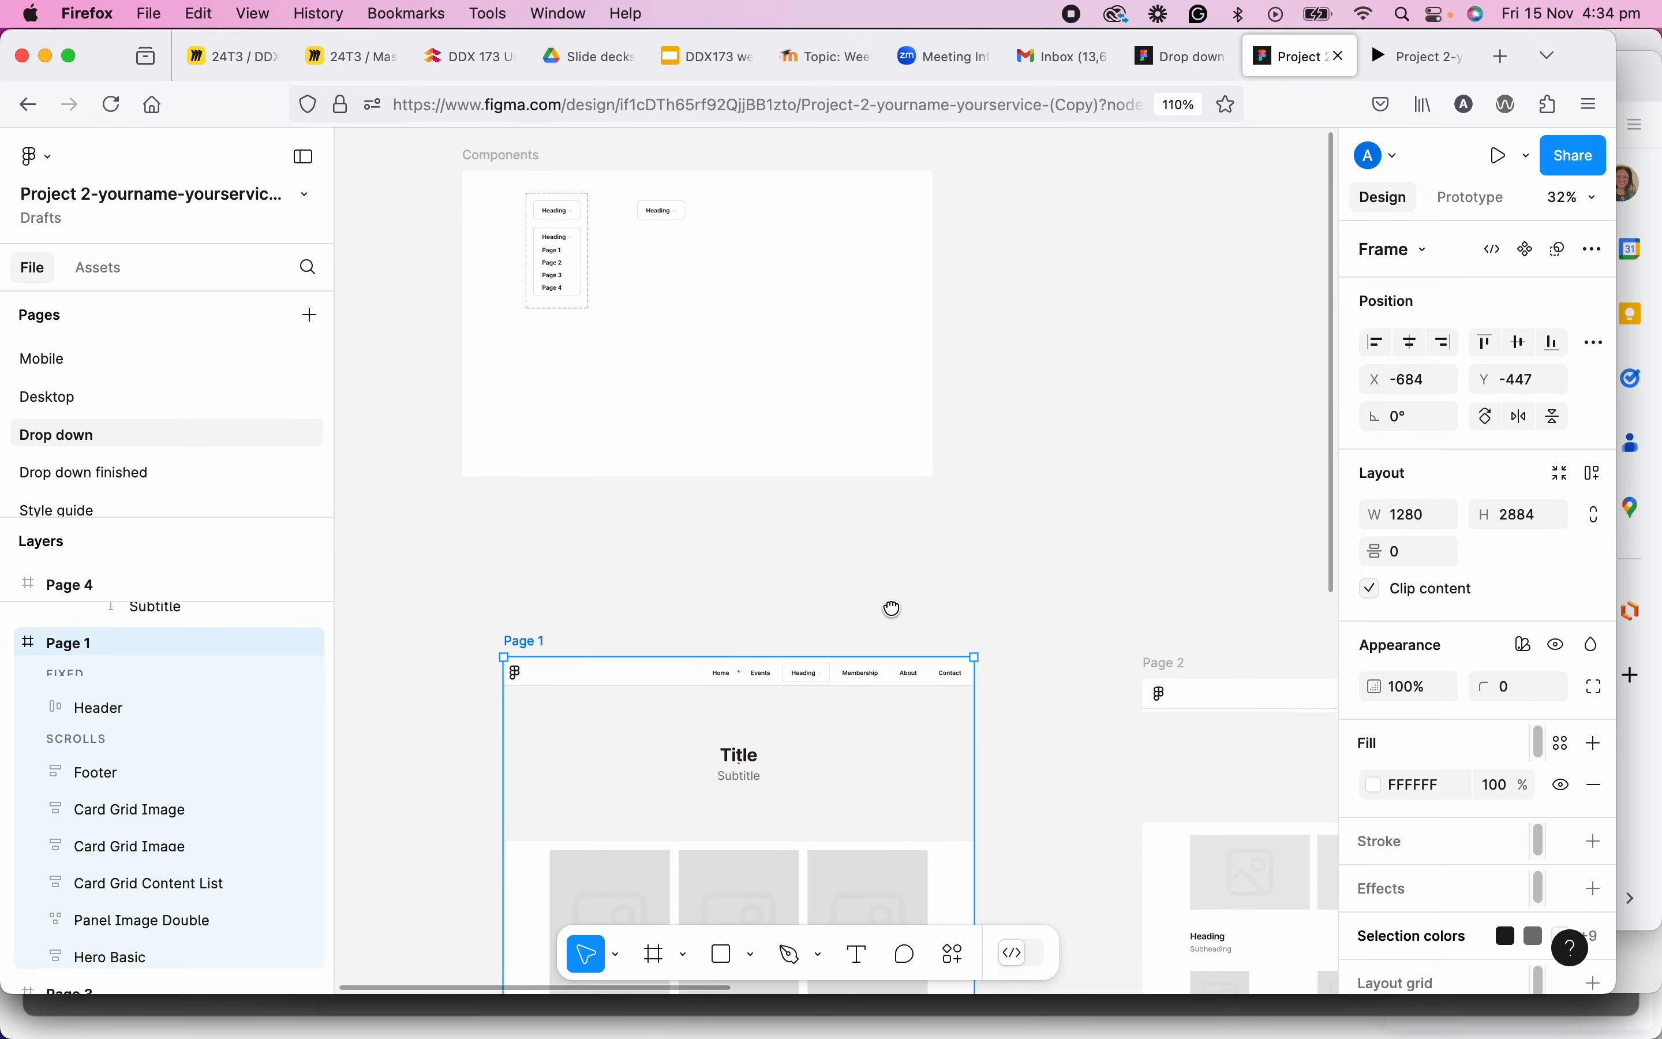
scroll(631, 304, up, 1)
scroll(582, 289, up, 1)
scroll(578, 283, up, 2)
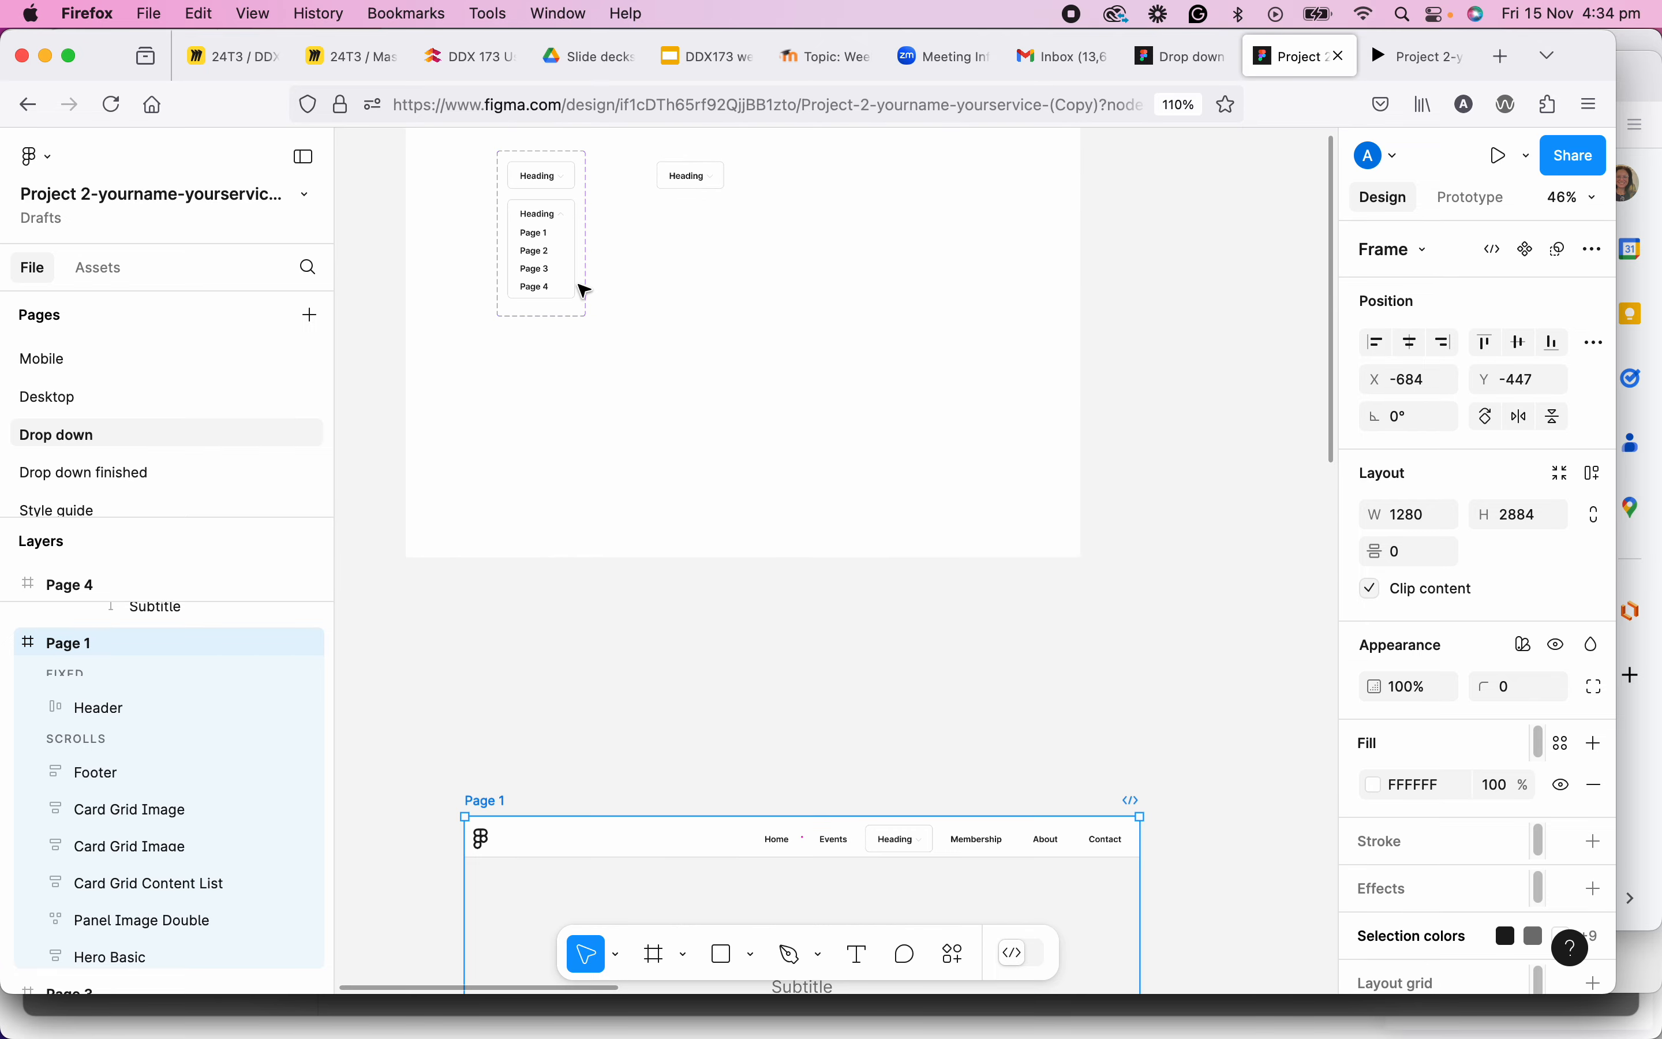
drag(648, 357, 696, 444)
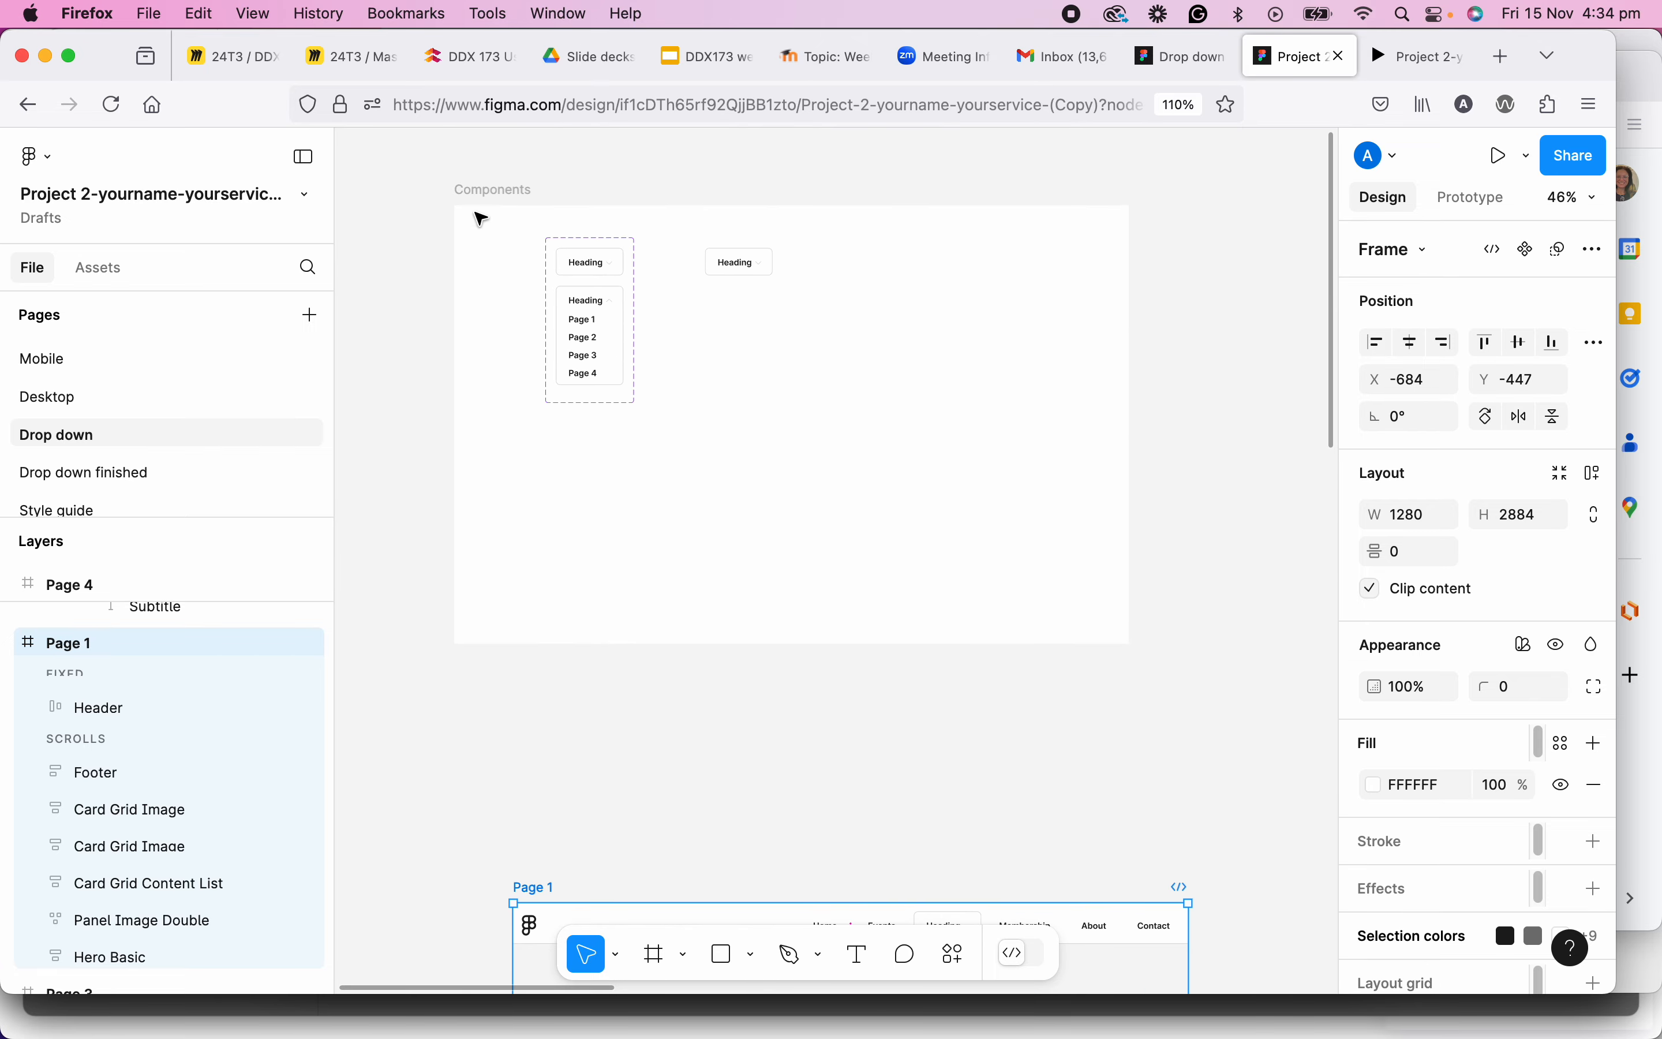
click(512, 192)
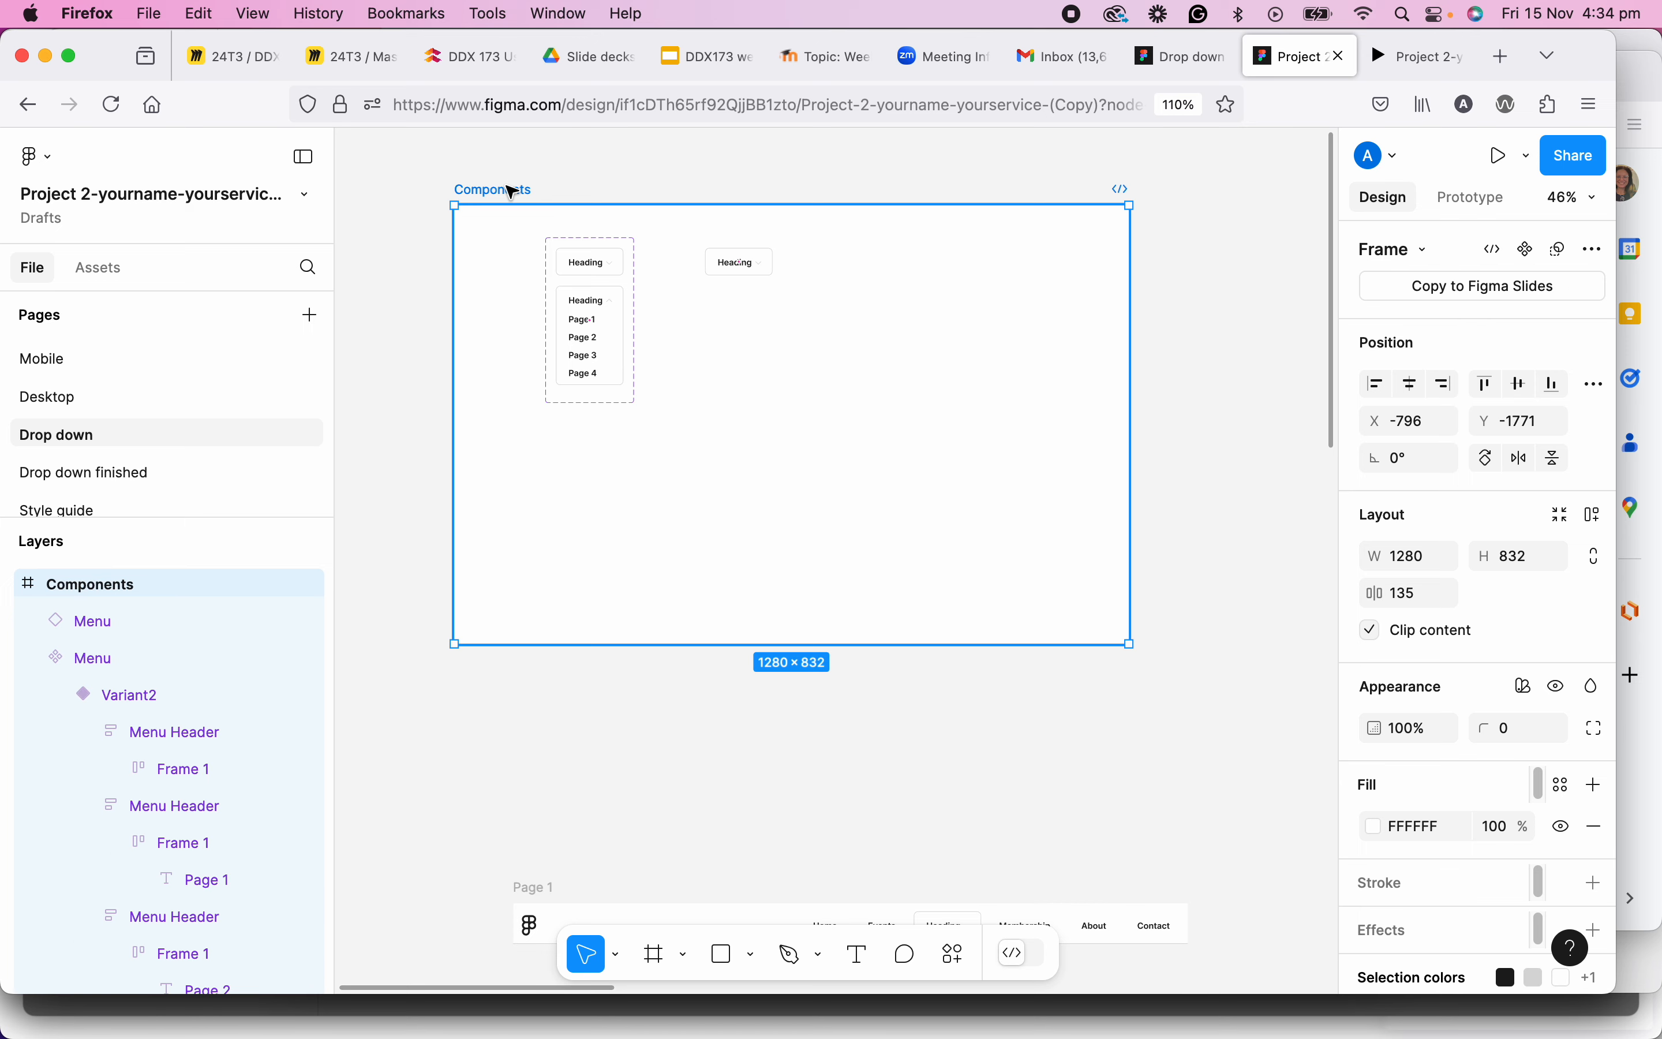
scroll(700, 429, left, 1)
scroll(700, 428, up, 1)
scroll(620, 346, up, 7)
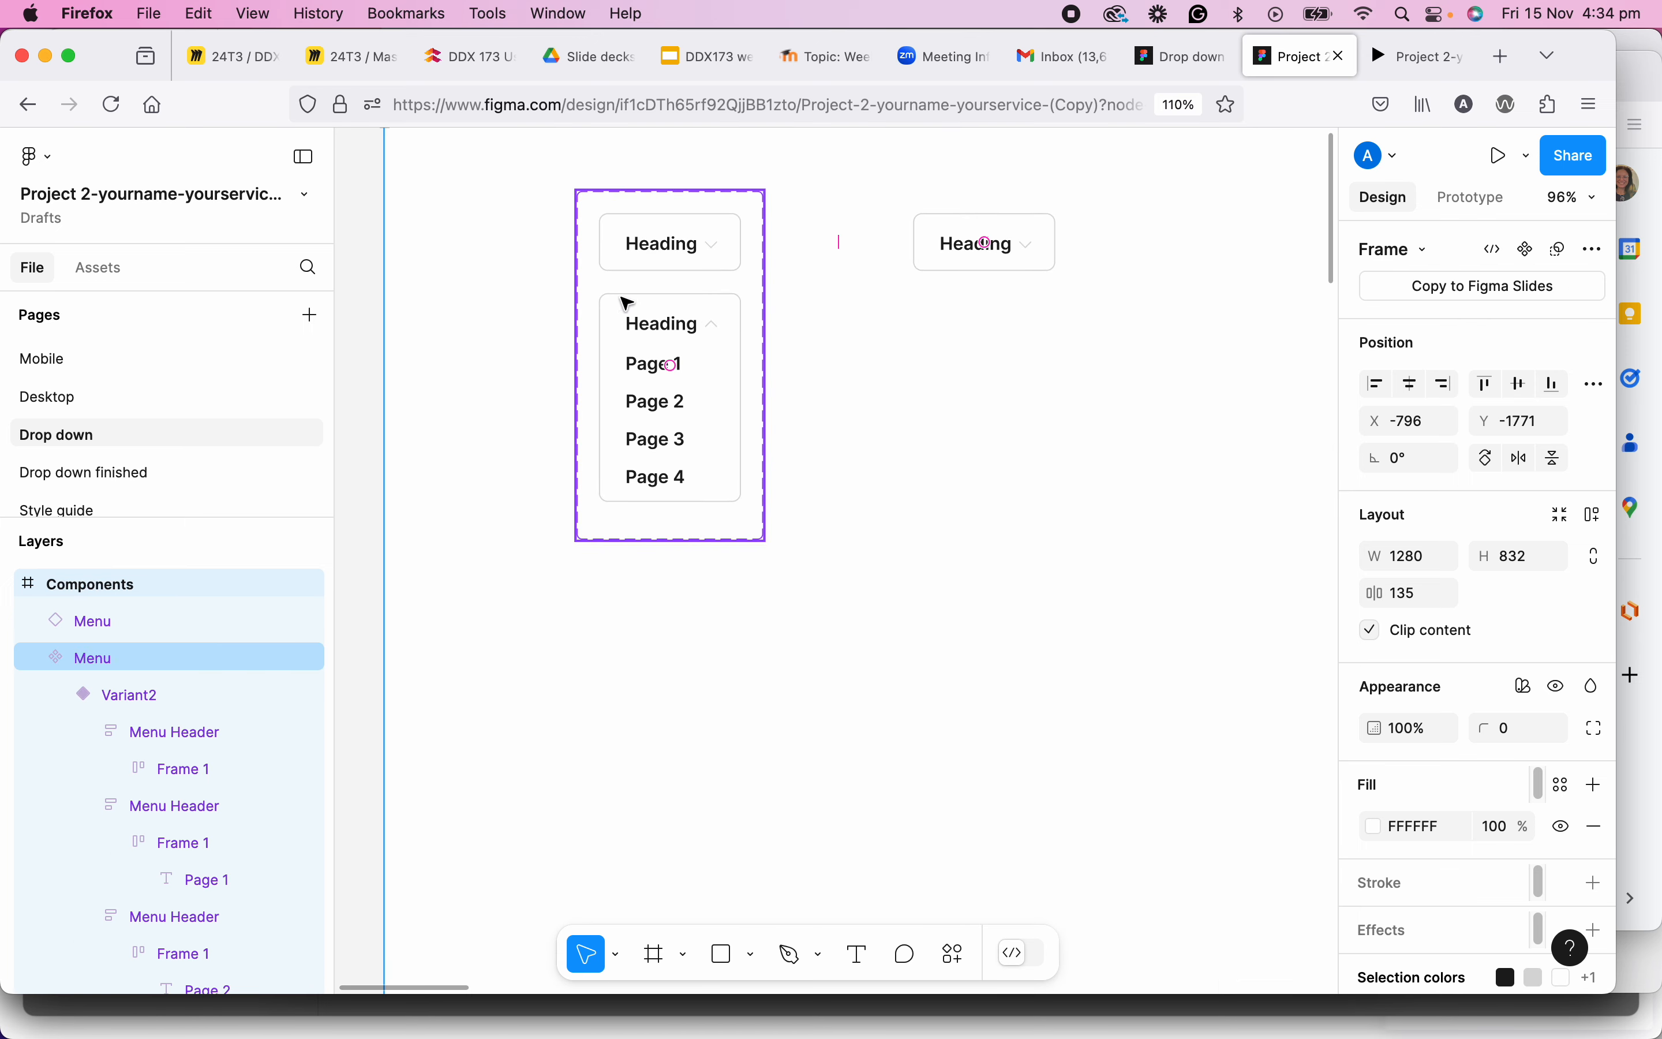
click(642, 367)
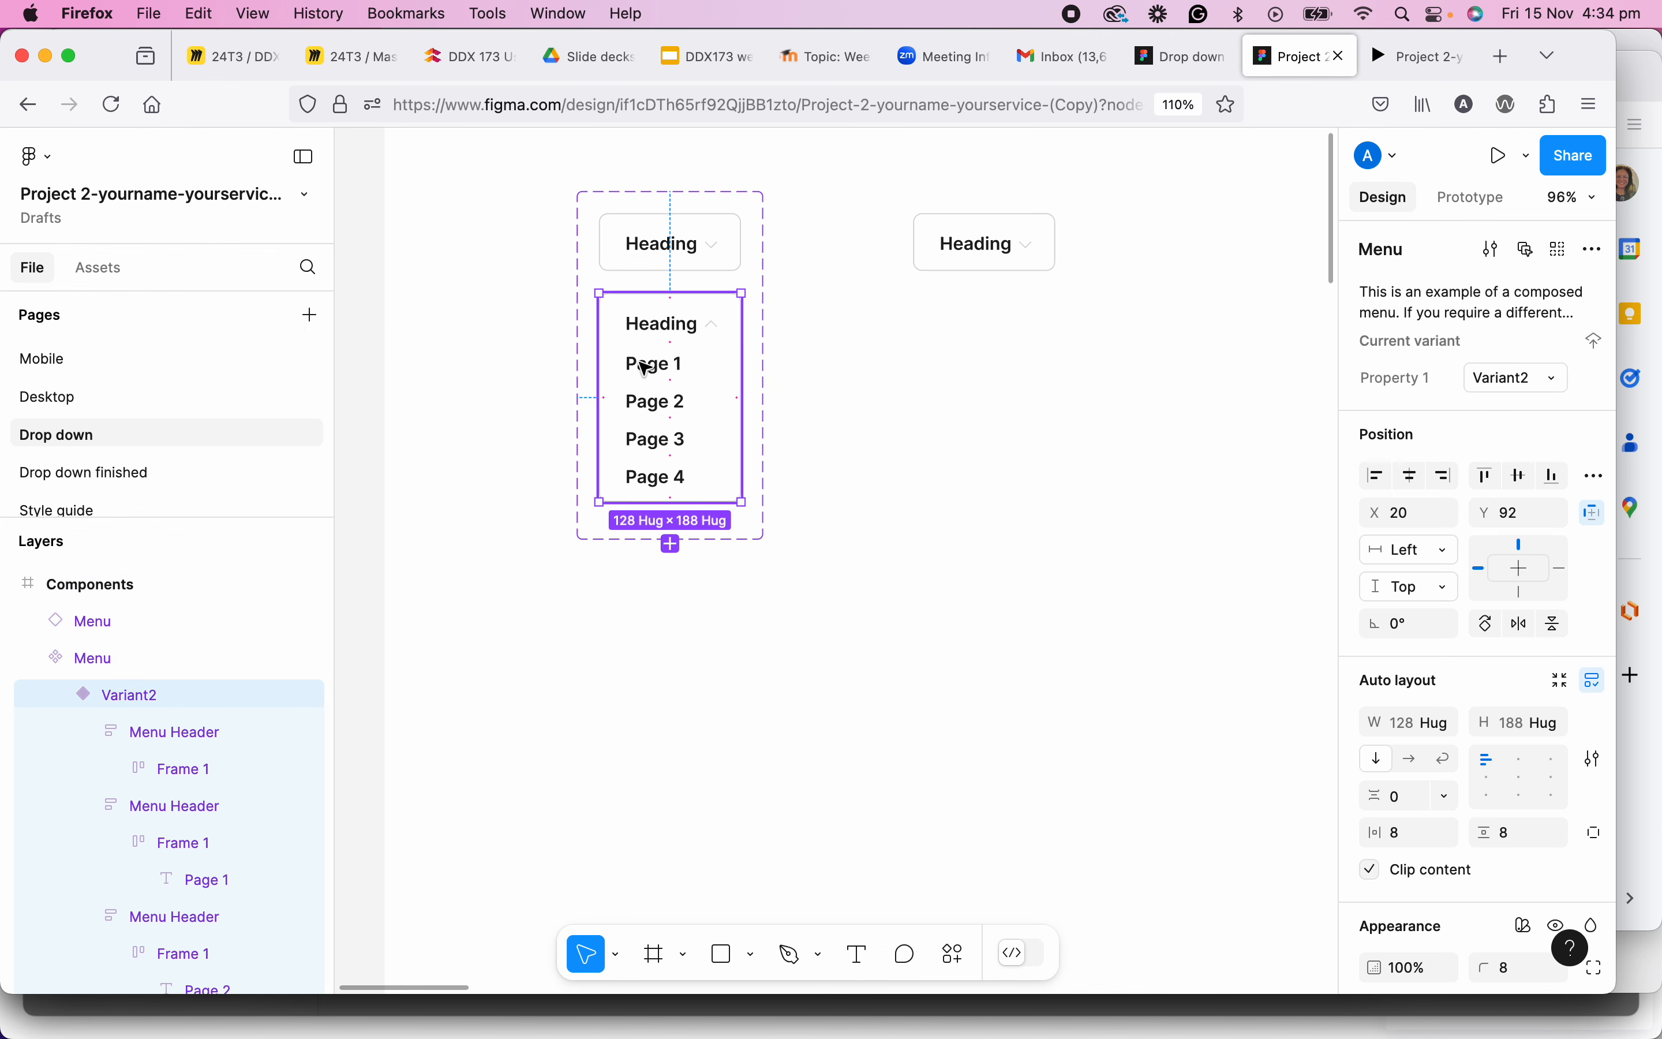
double_click(646, 368)
Examine the Page 2 and Page 3 frames as destinations for the drop-down menu items.
scroll(805, 464, down, 5)
scroll(805, 470, down, 1)
drag(805, 474, 505, 298)
drag(1228, 699, 565, 361)
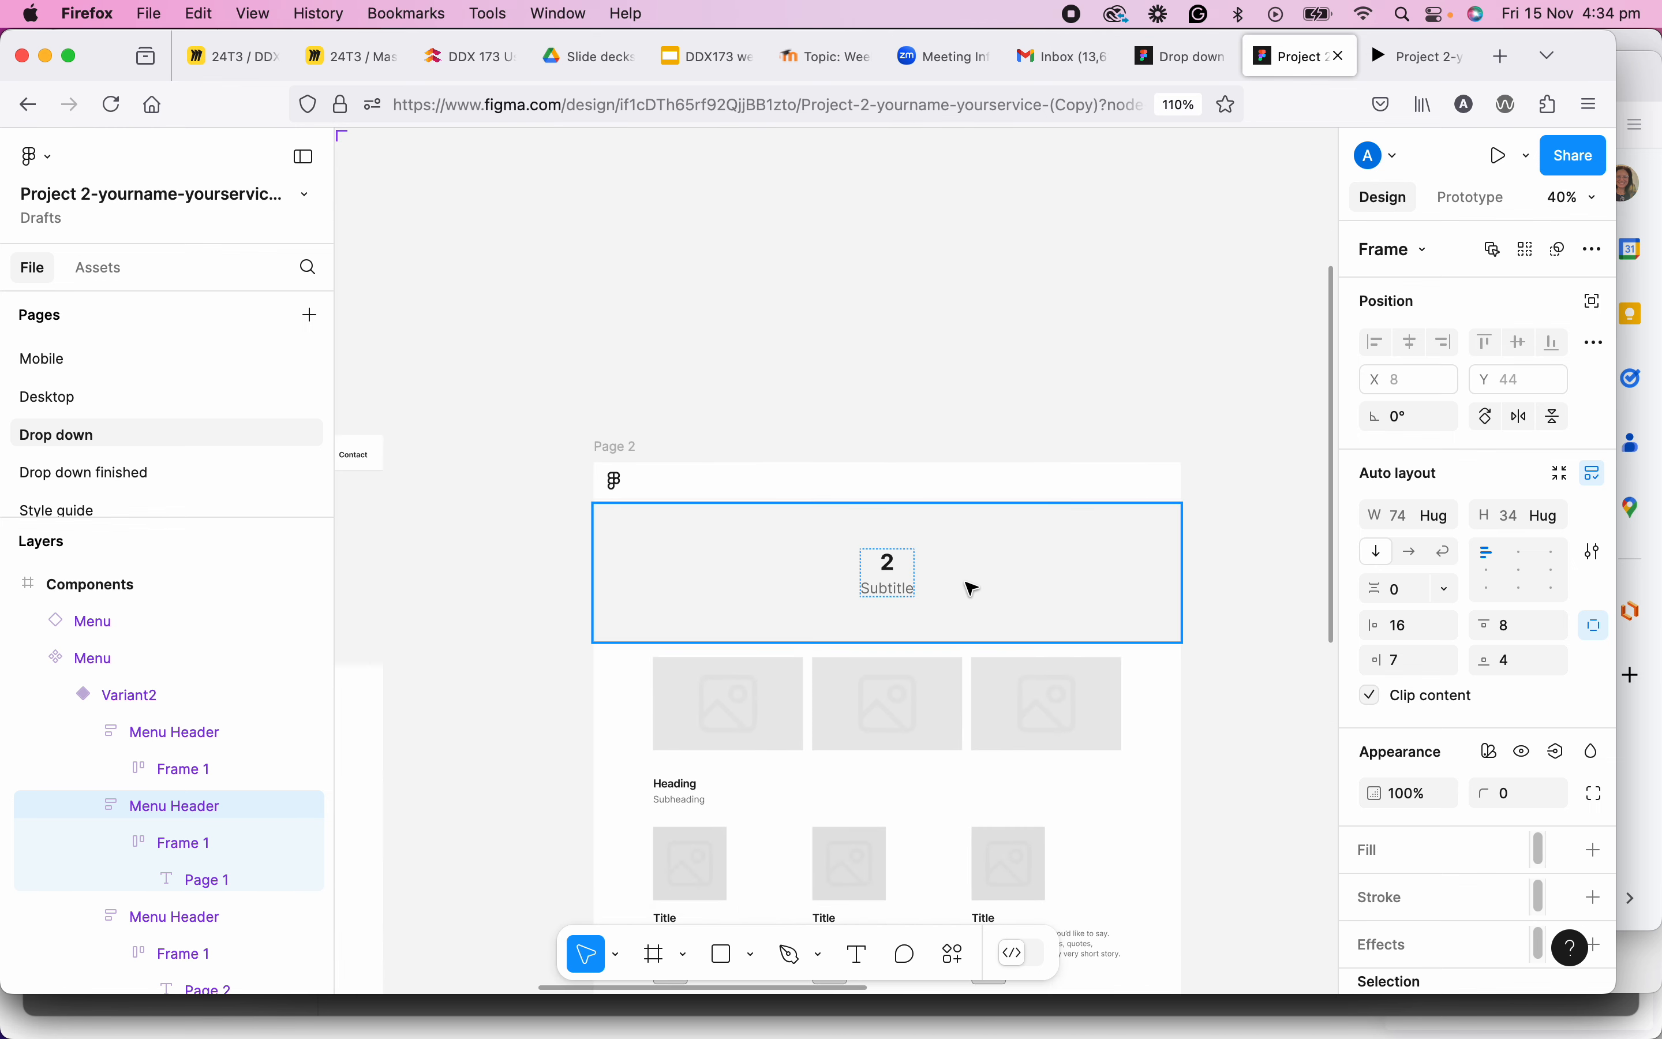
drag(972, 588, 838, 549)
scroll(950, 494, right, 6)
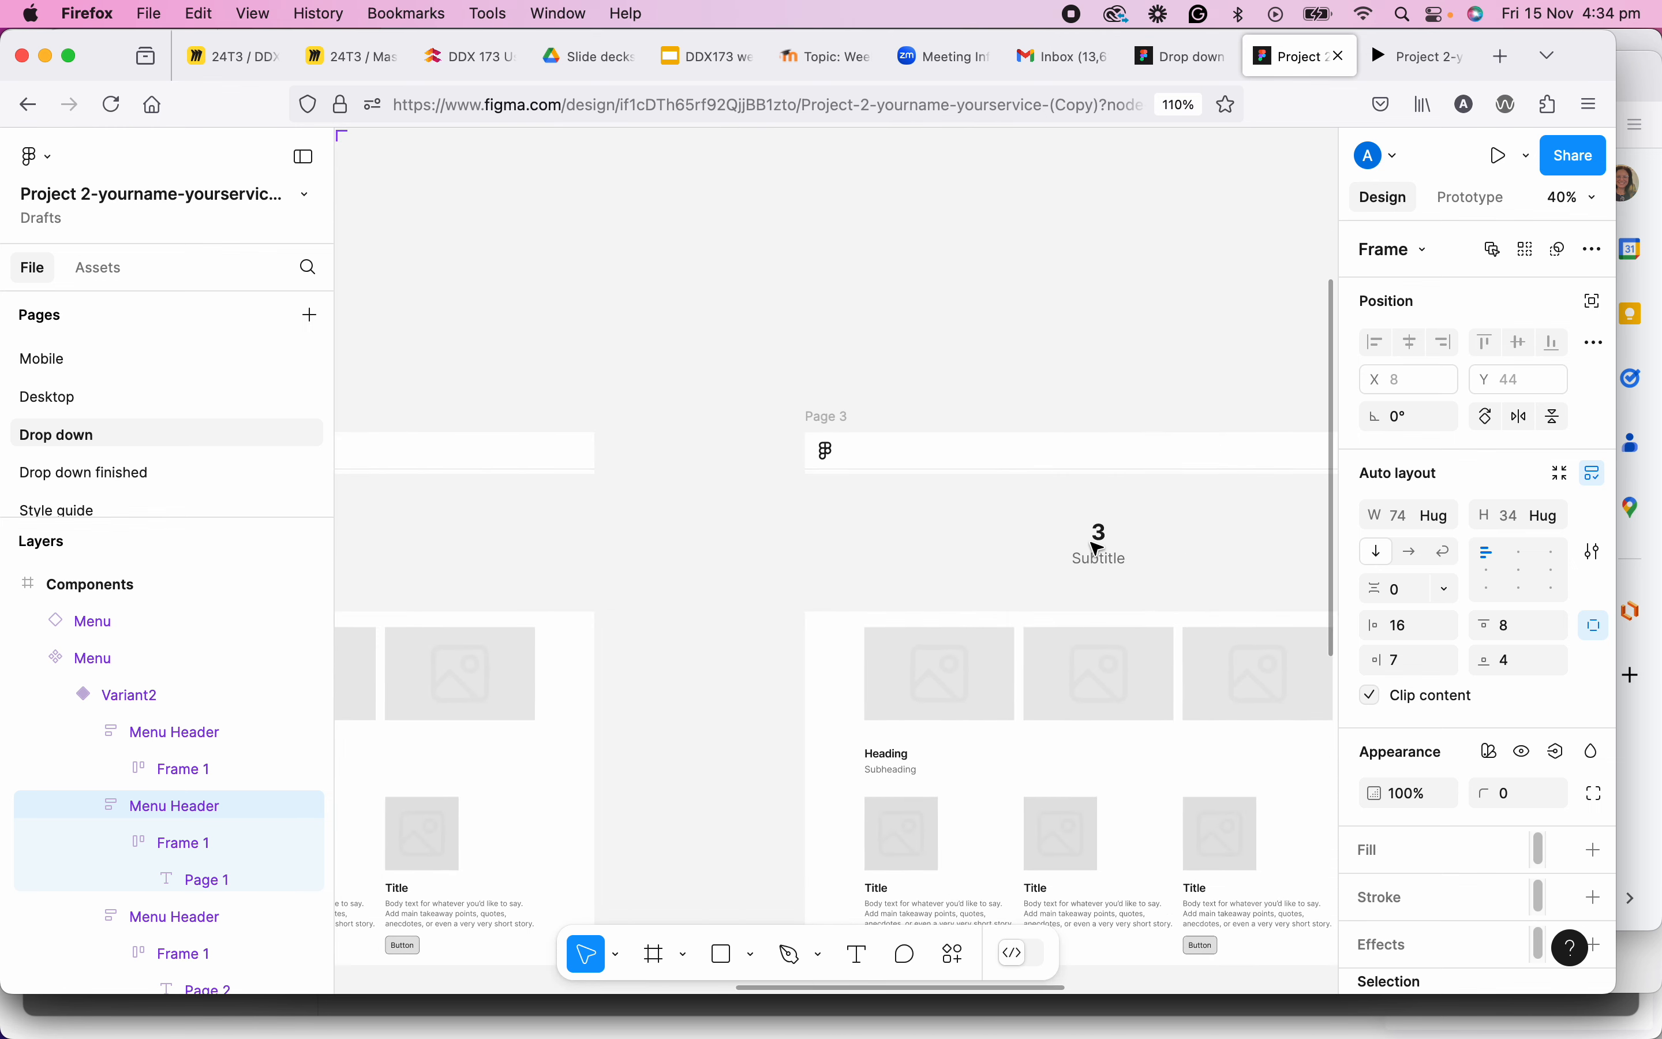
drag(1099, 546, 1272, 635)
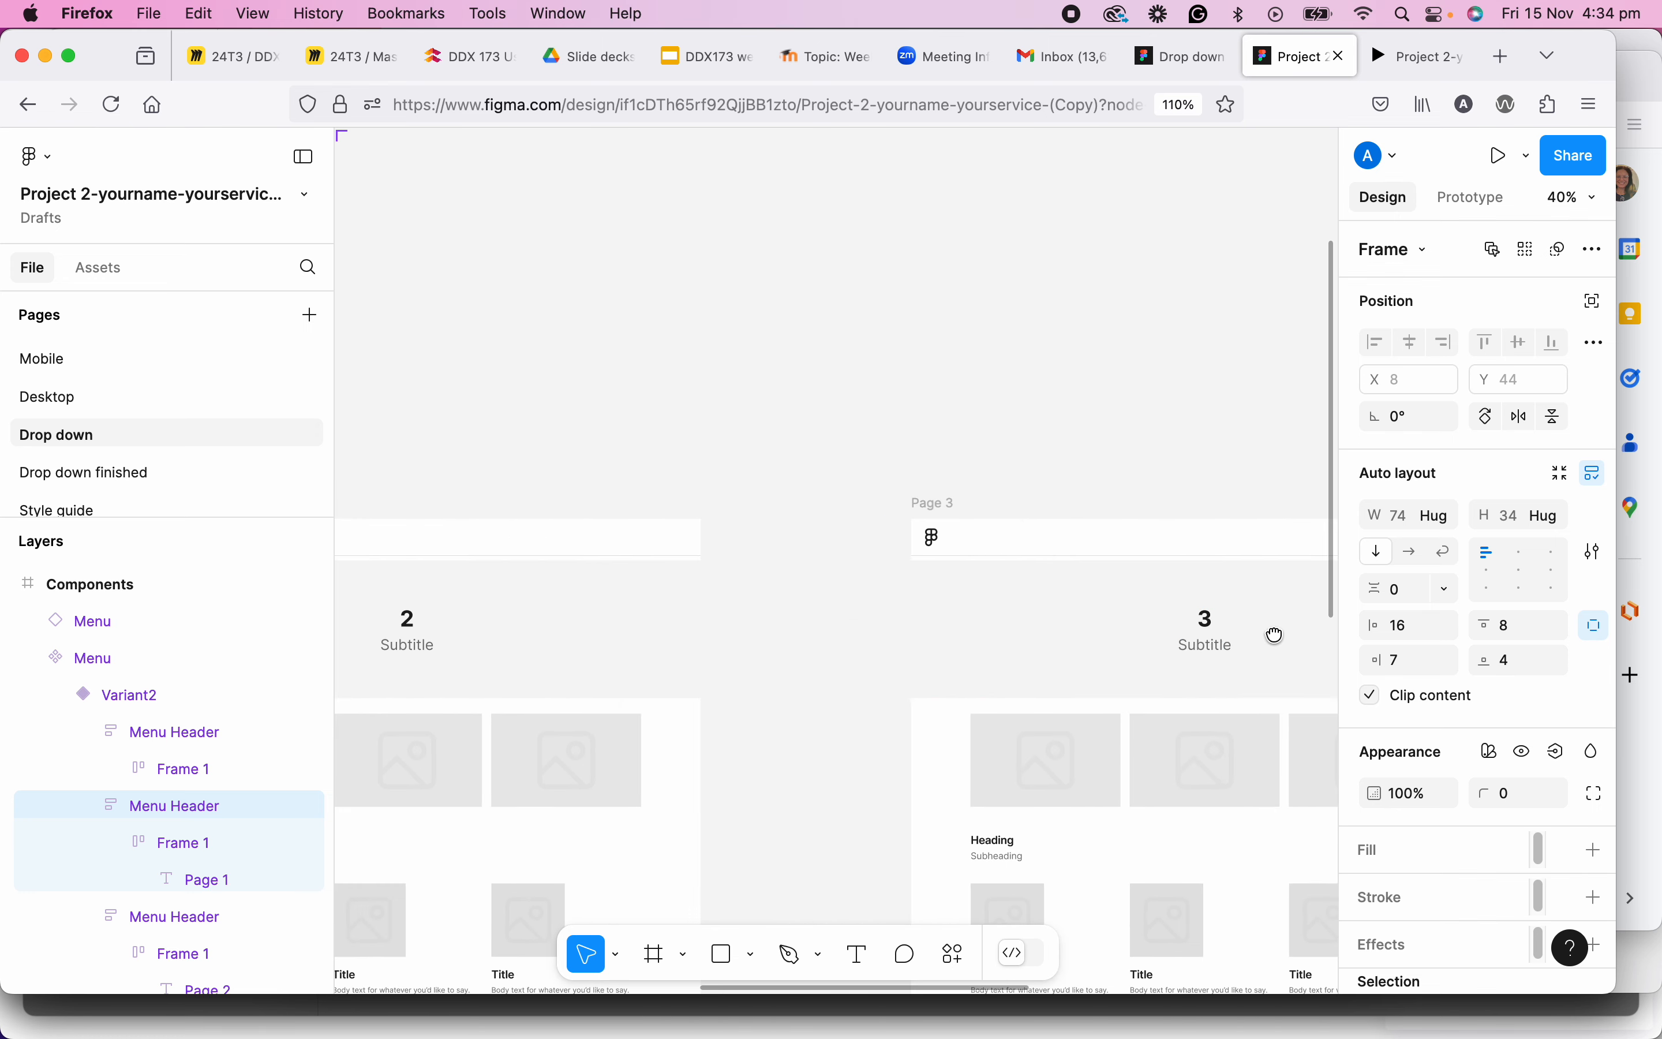
drag(643, 529, 1195, 528)
drag(764, 471, 1181, 432)
drag(685, 444, 935, 597)
scroll(926, 593, down, 3)
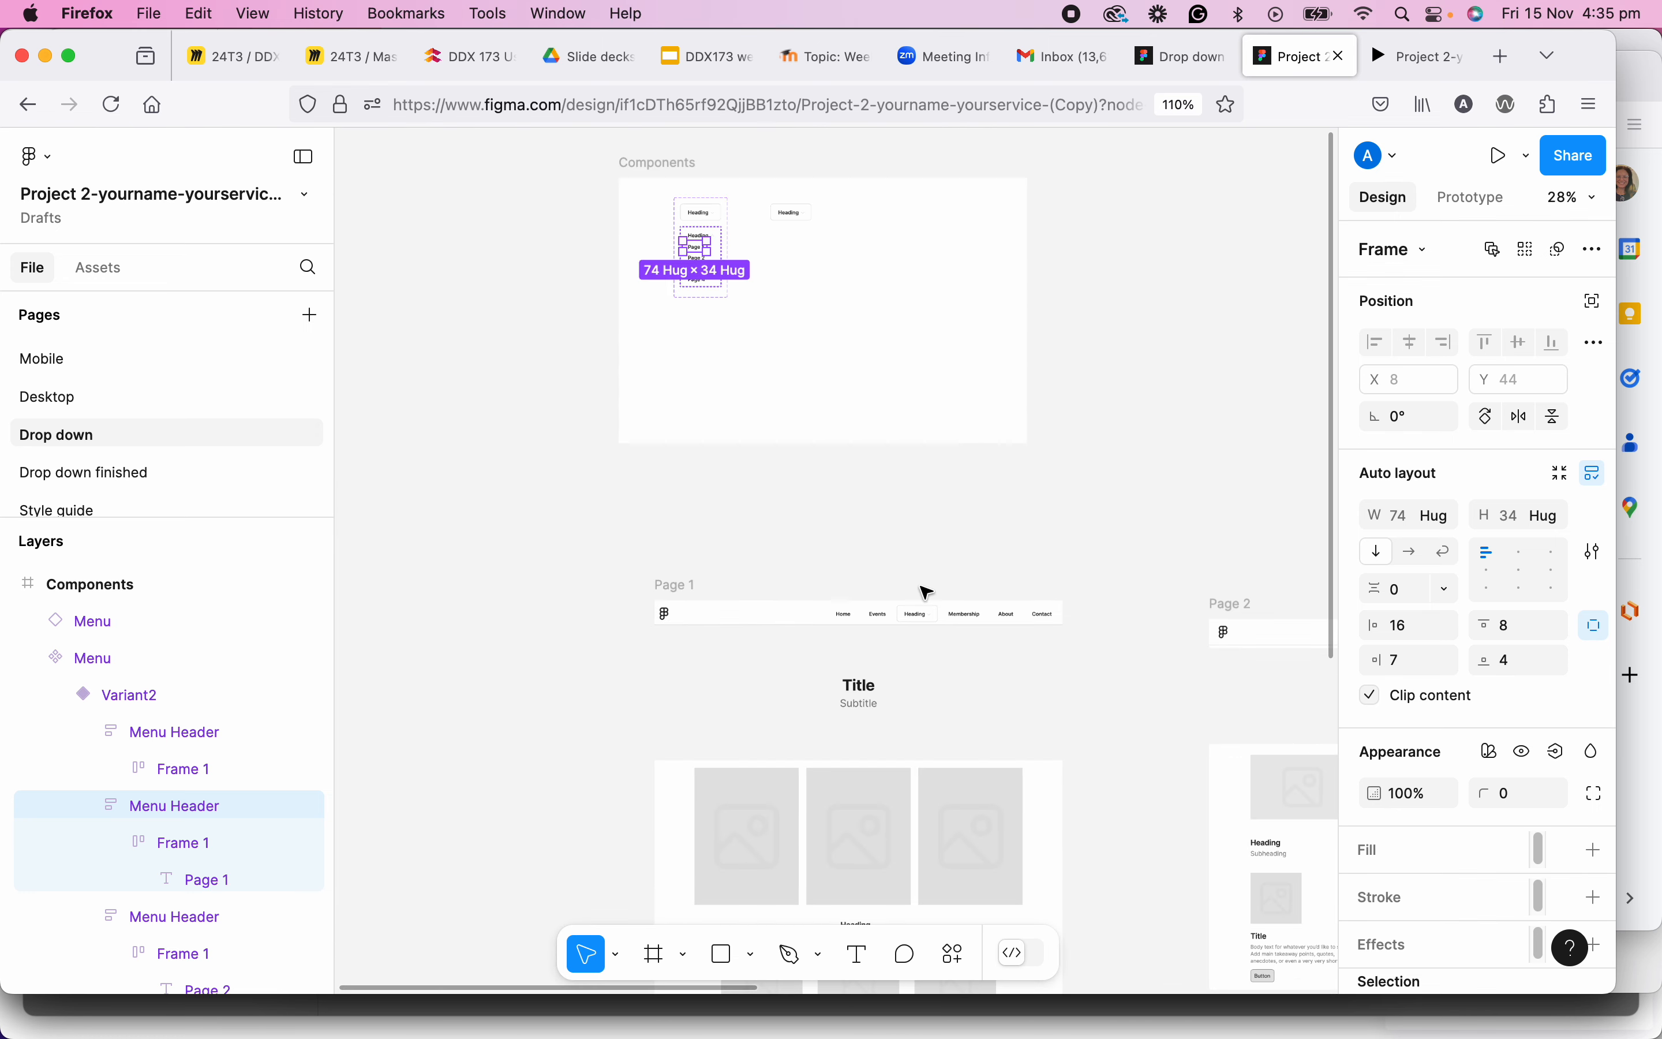
drag(999, 509, 791, 458)
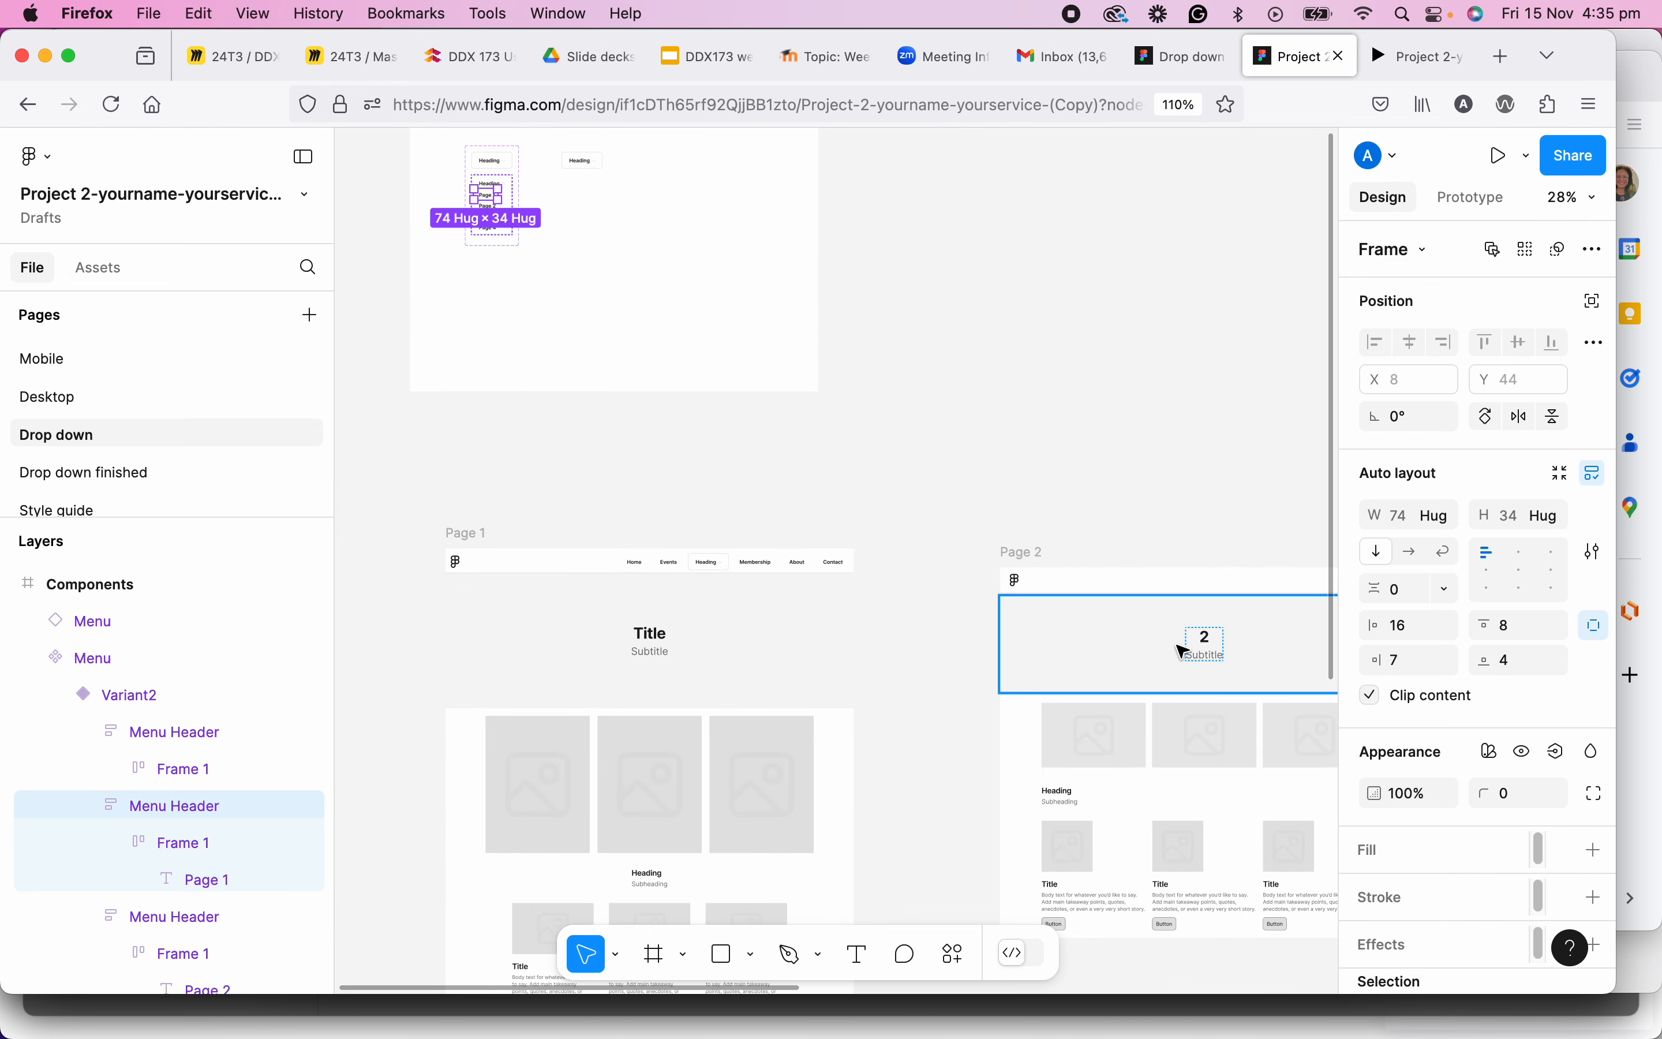
scroll(542, 337, up, 3)
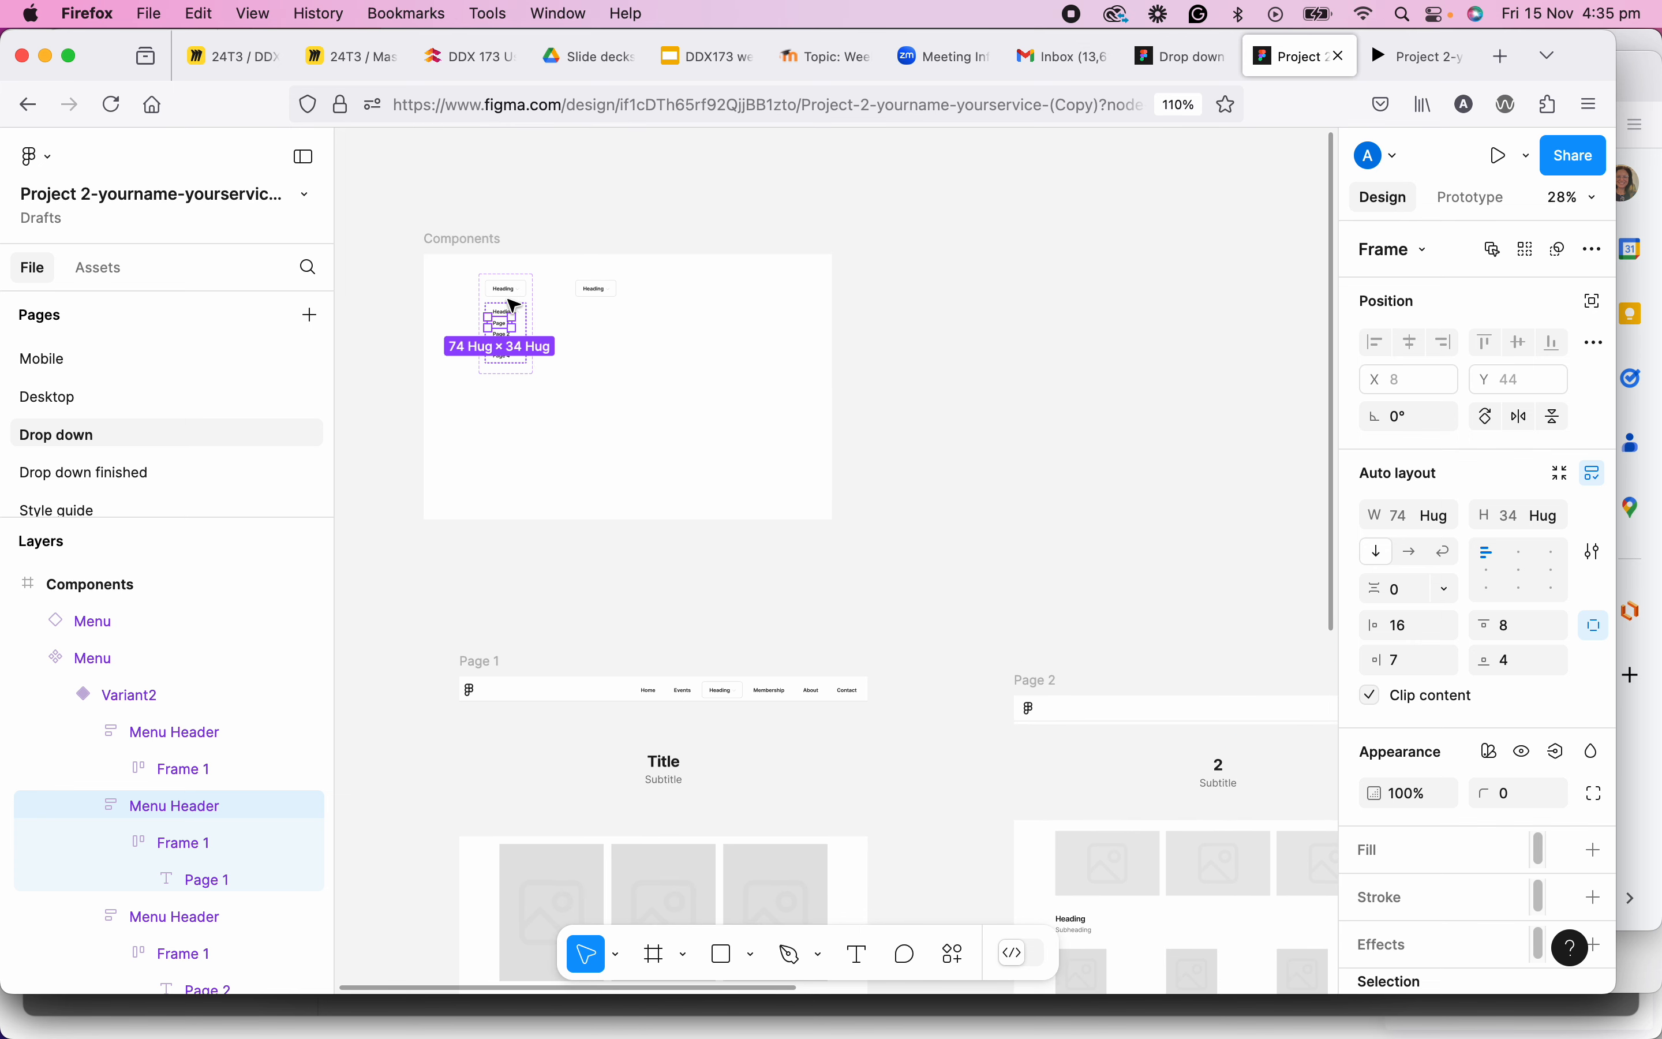
Add an On click interaction to the selected Page 1 menu item that navigates to the Page 1 frame.
scroll(541, 338, up, 5)
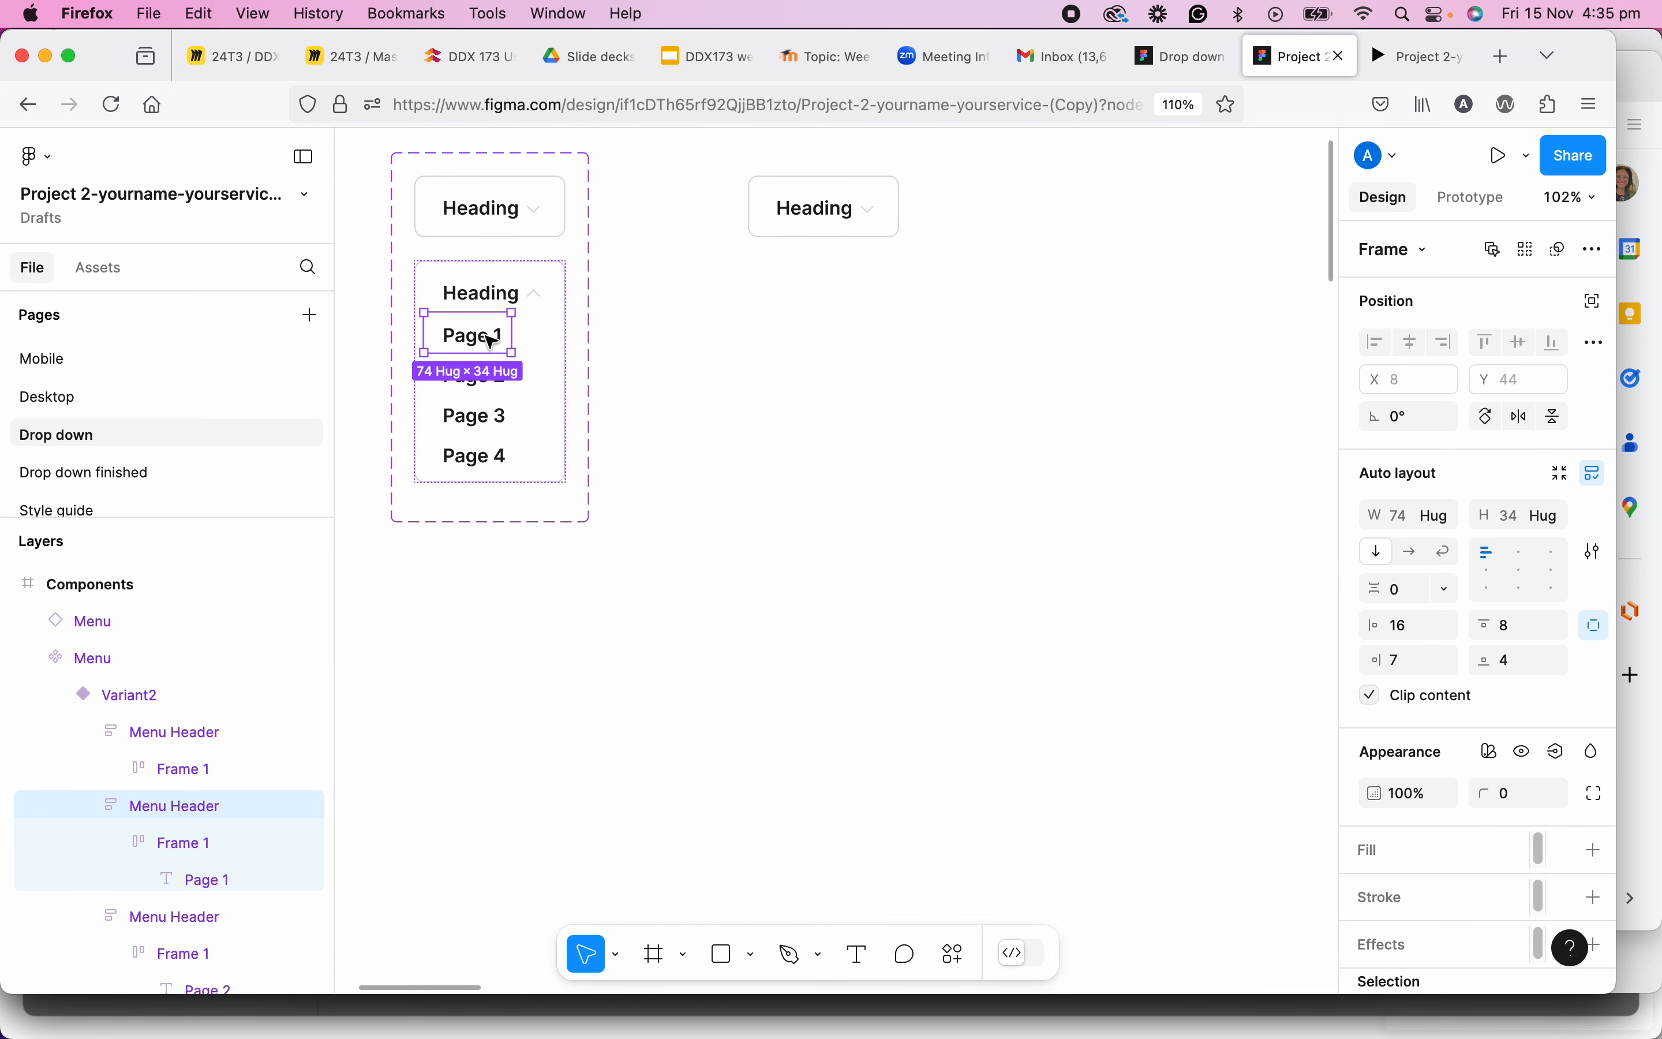
click(1455, 198)
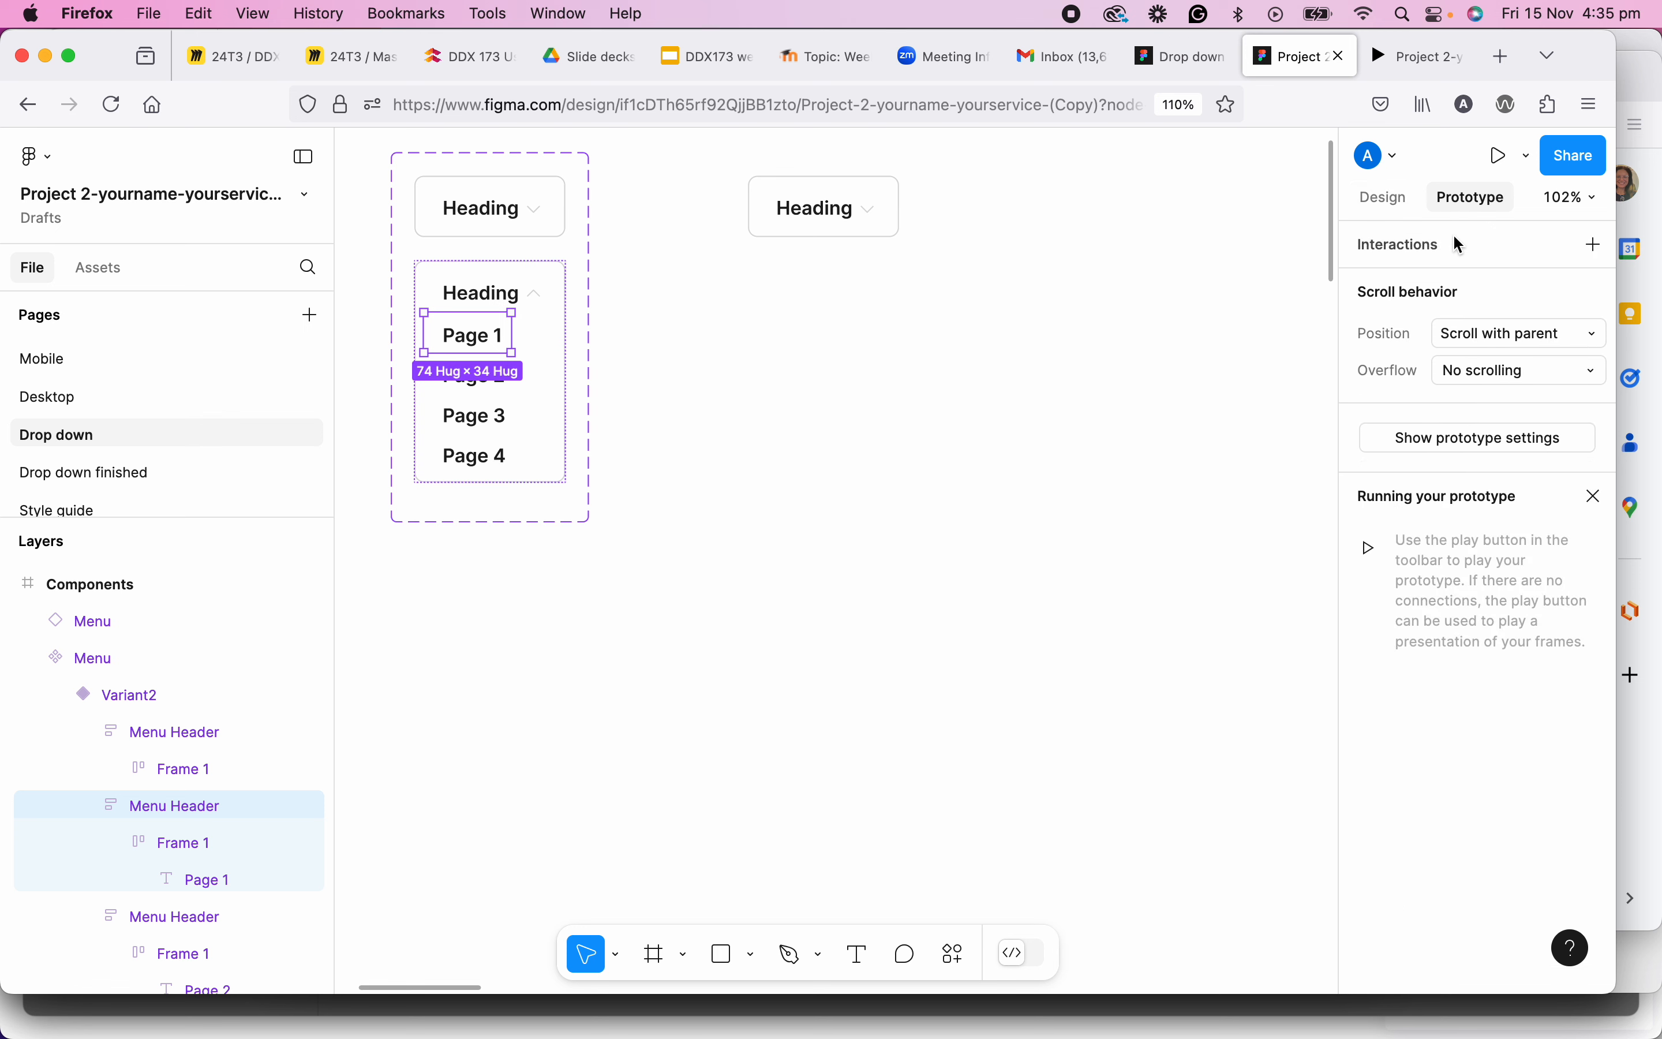
click(1594, 245)
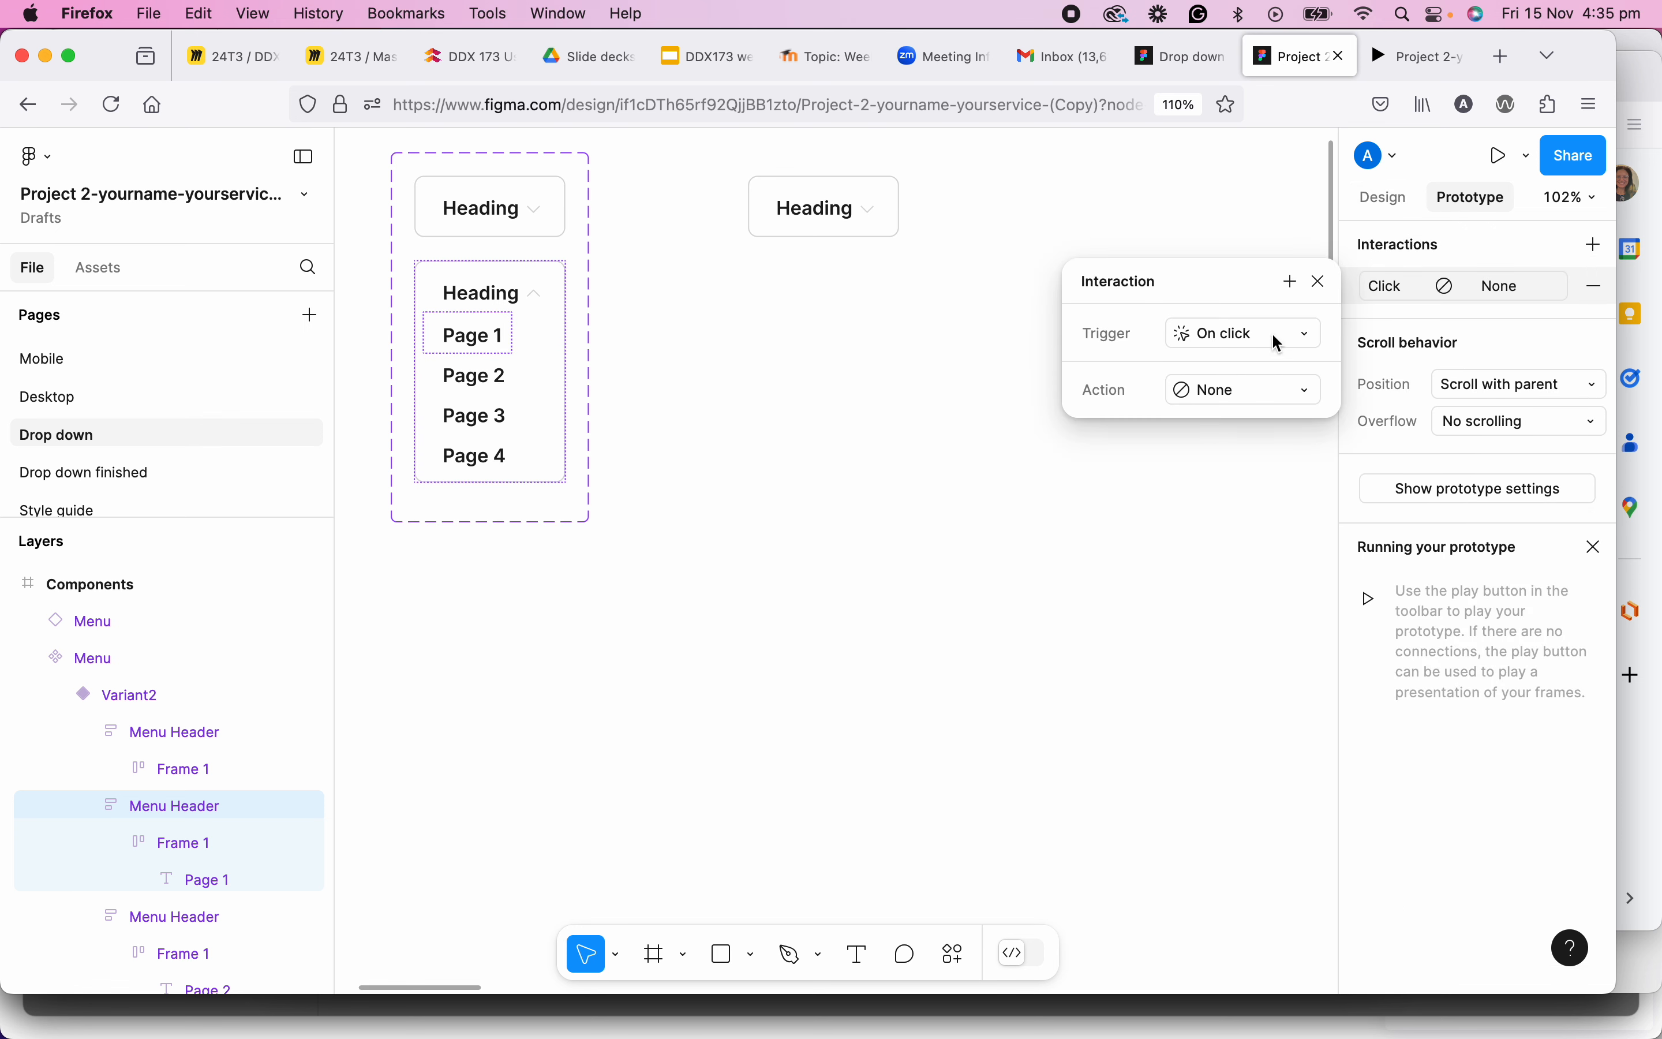
click(1271, 392)
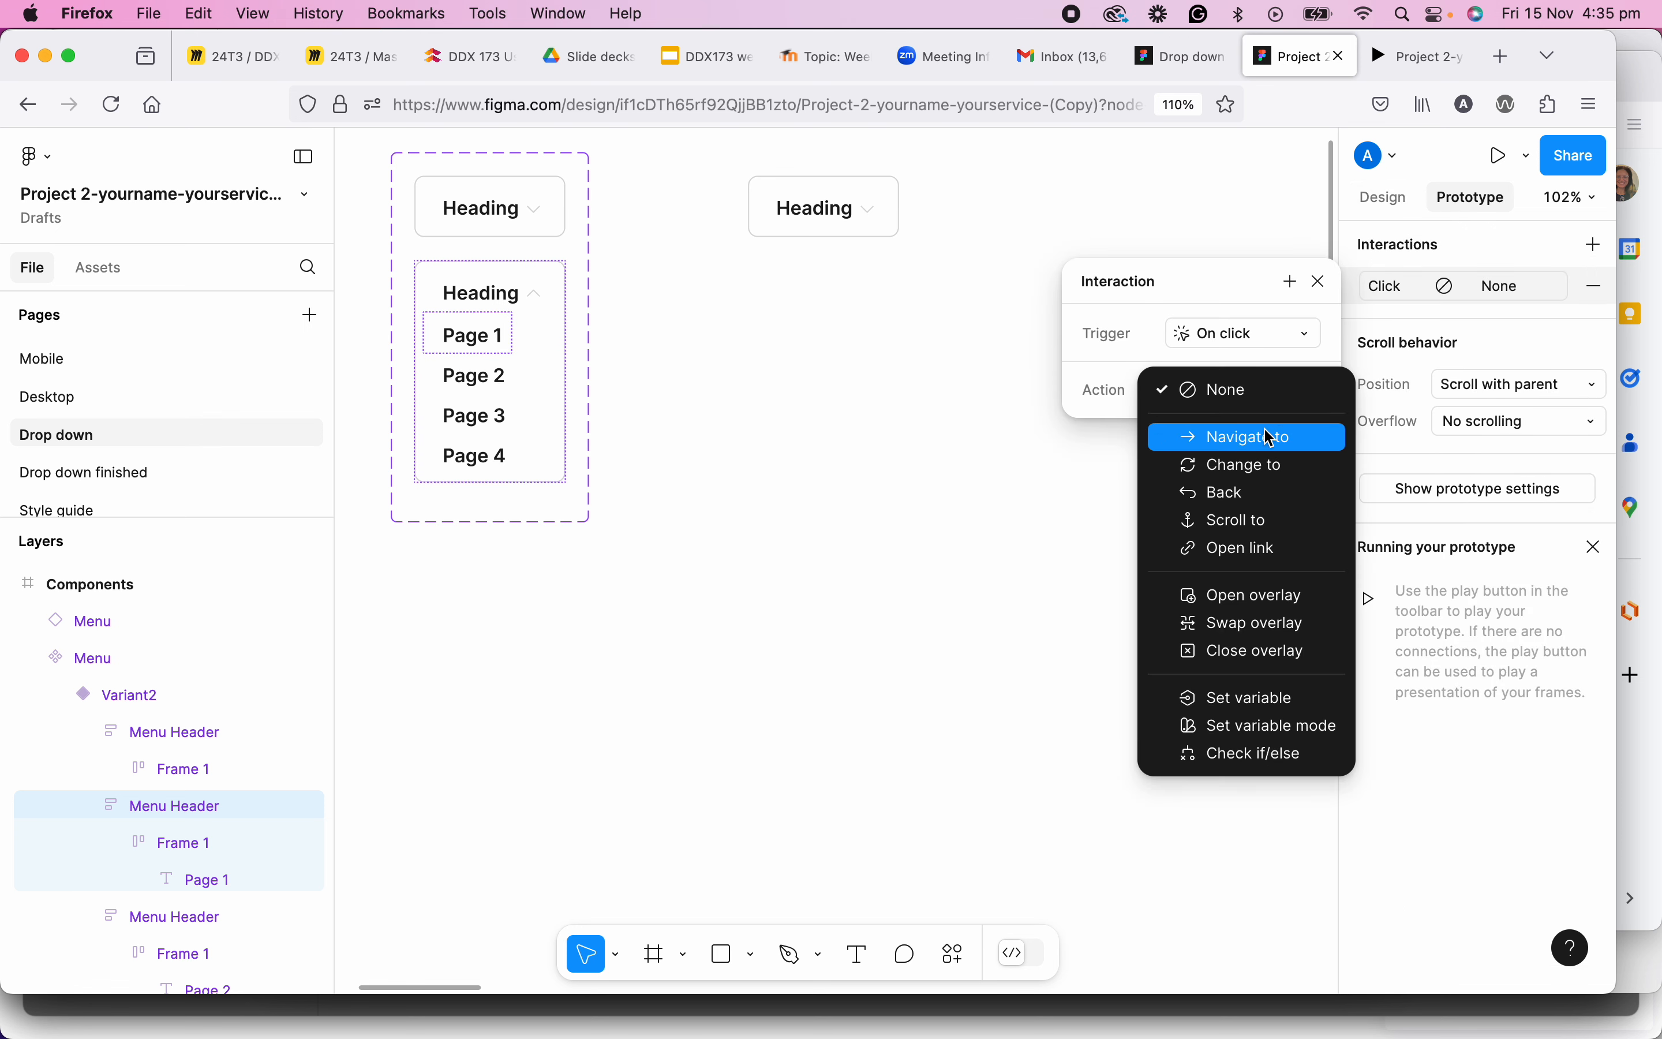
click(1271, 437)
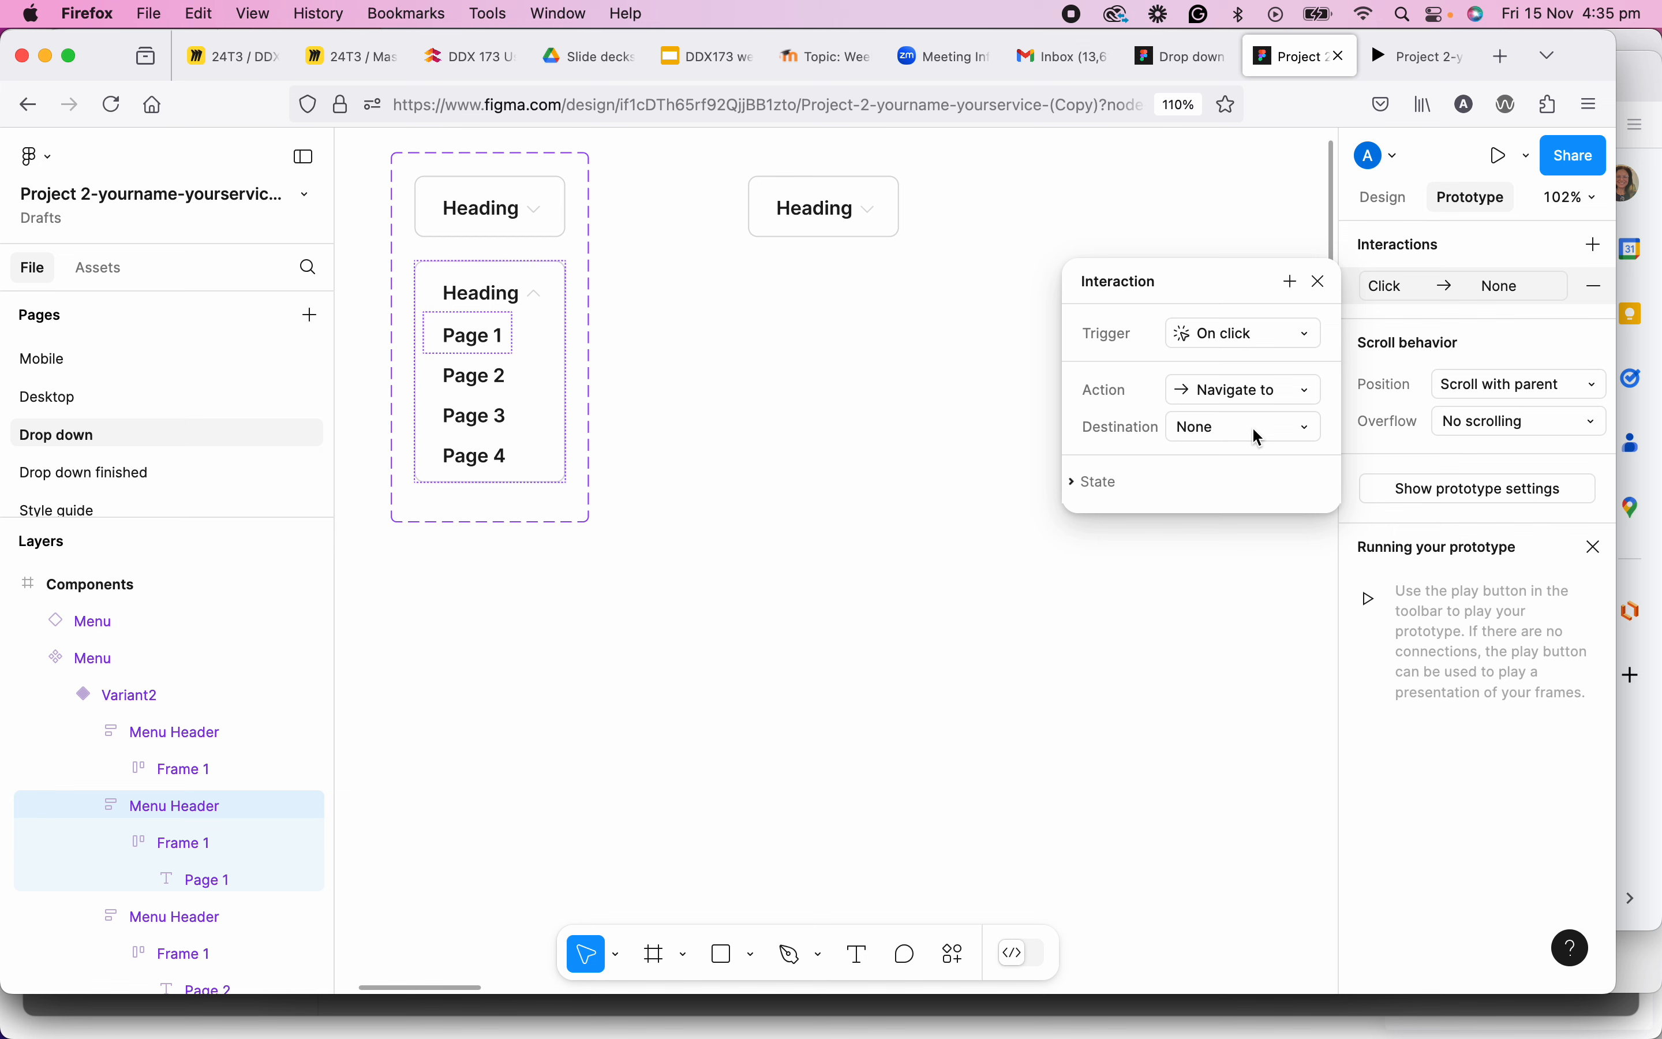
click(1260, 437)
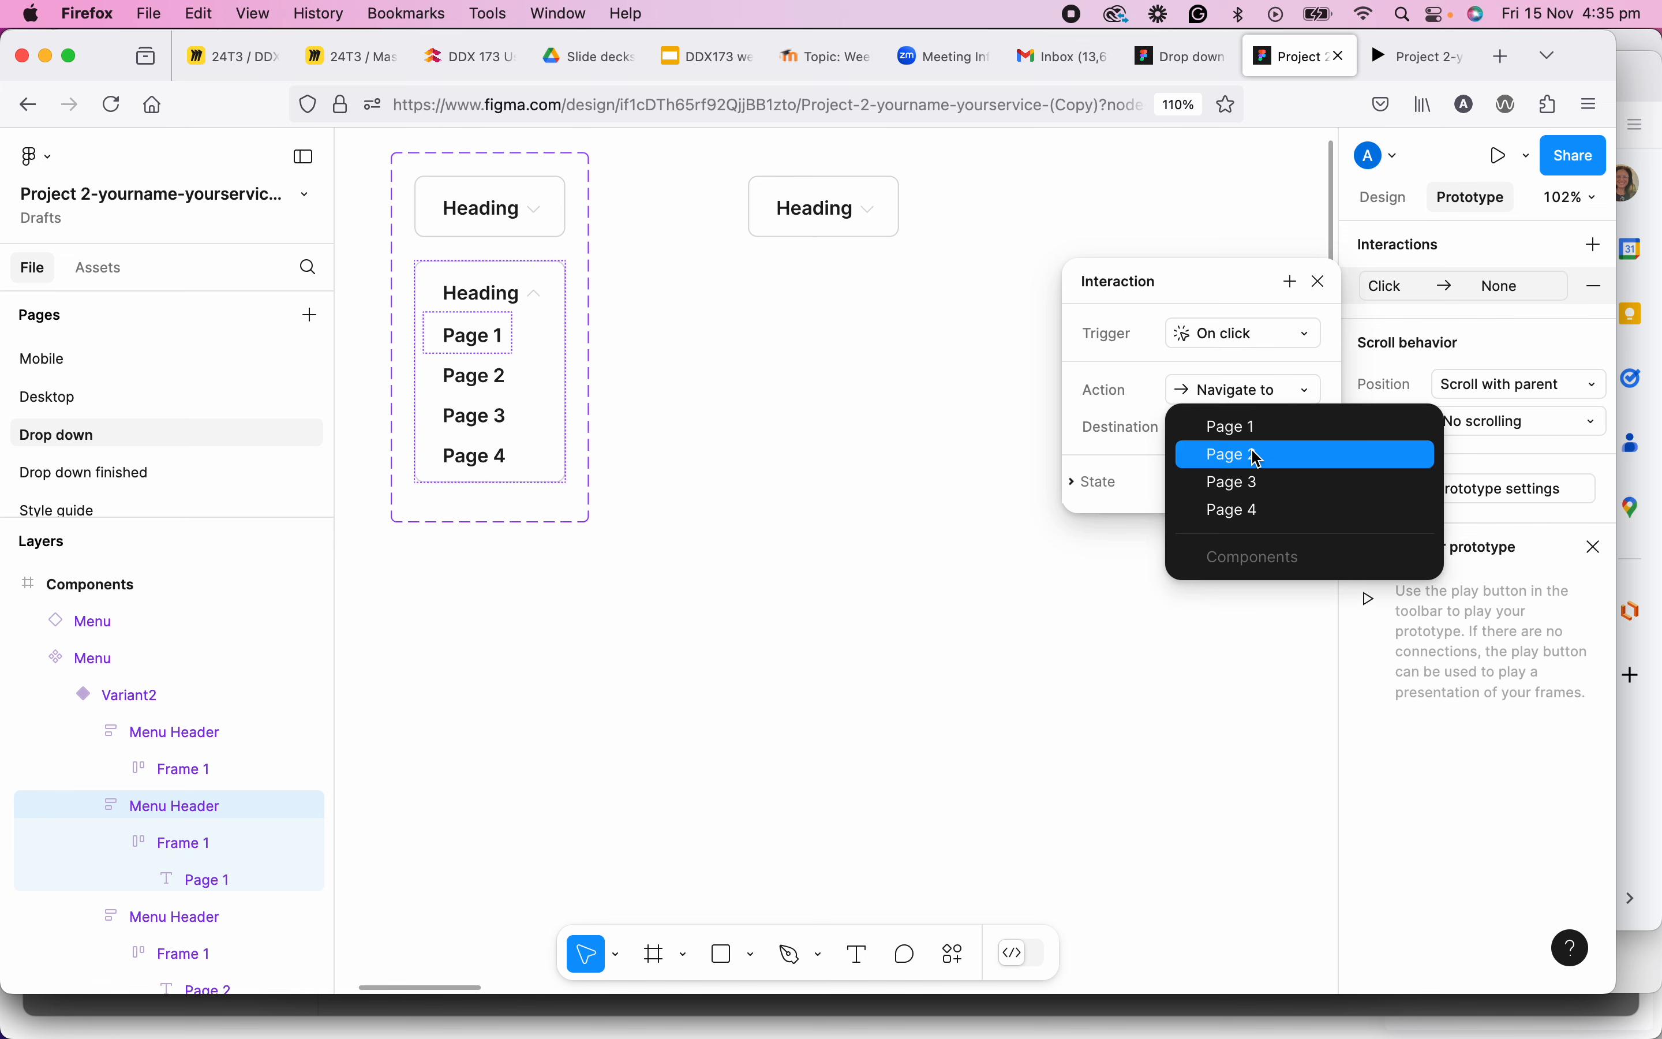
click(1250, 426)
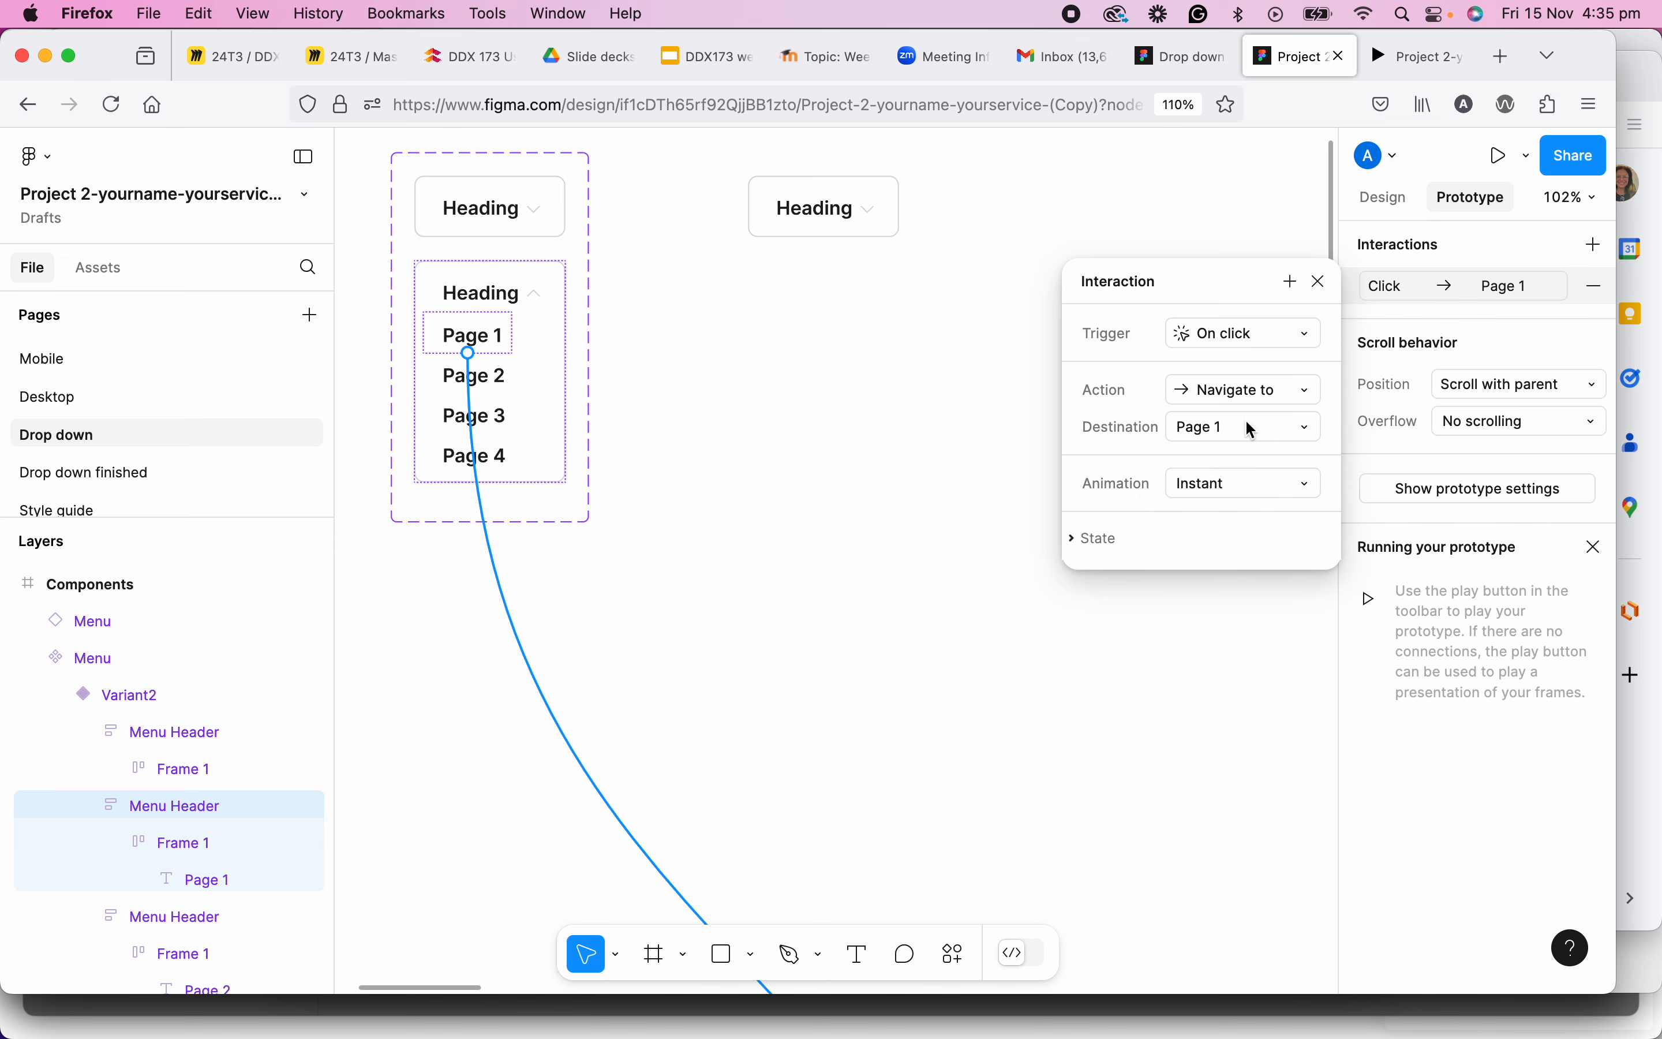
click(1326, 291)
Add an On click interaction to the Page 2 menu item that navigates to the Page 2 frame.
click(502, 382)
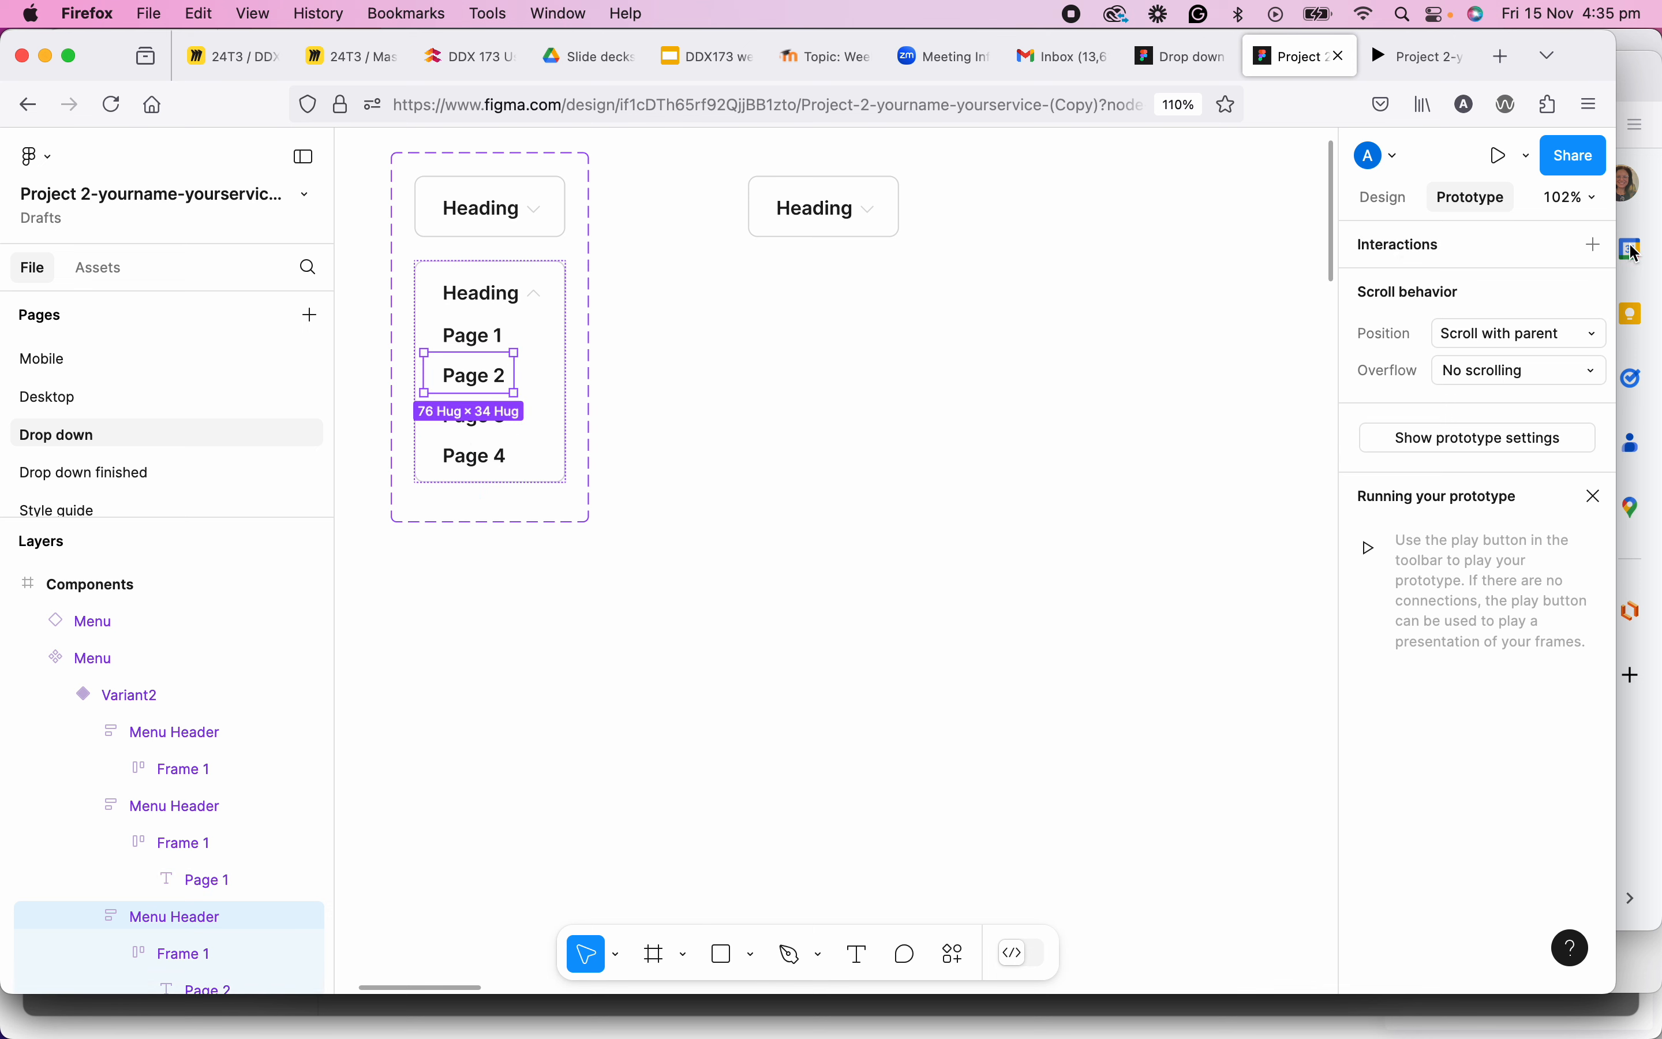
click(1595, 244)
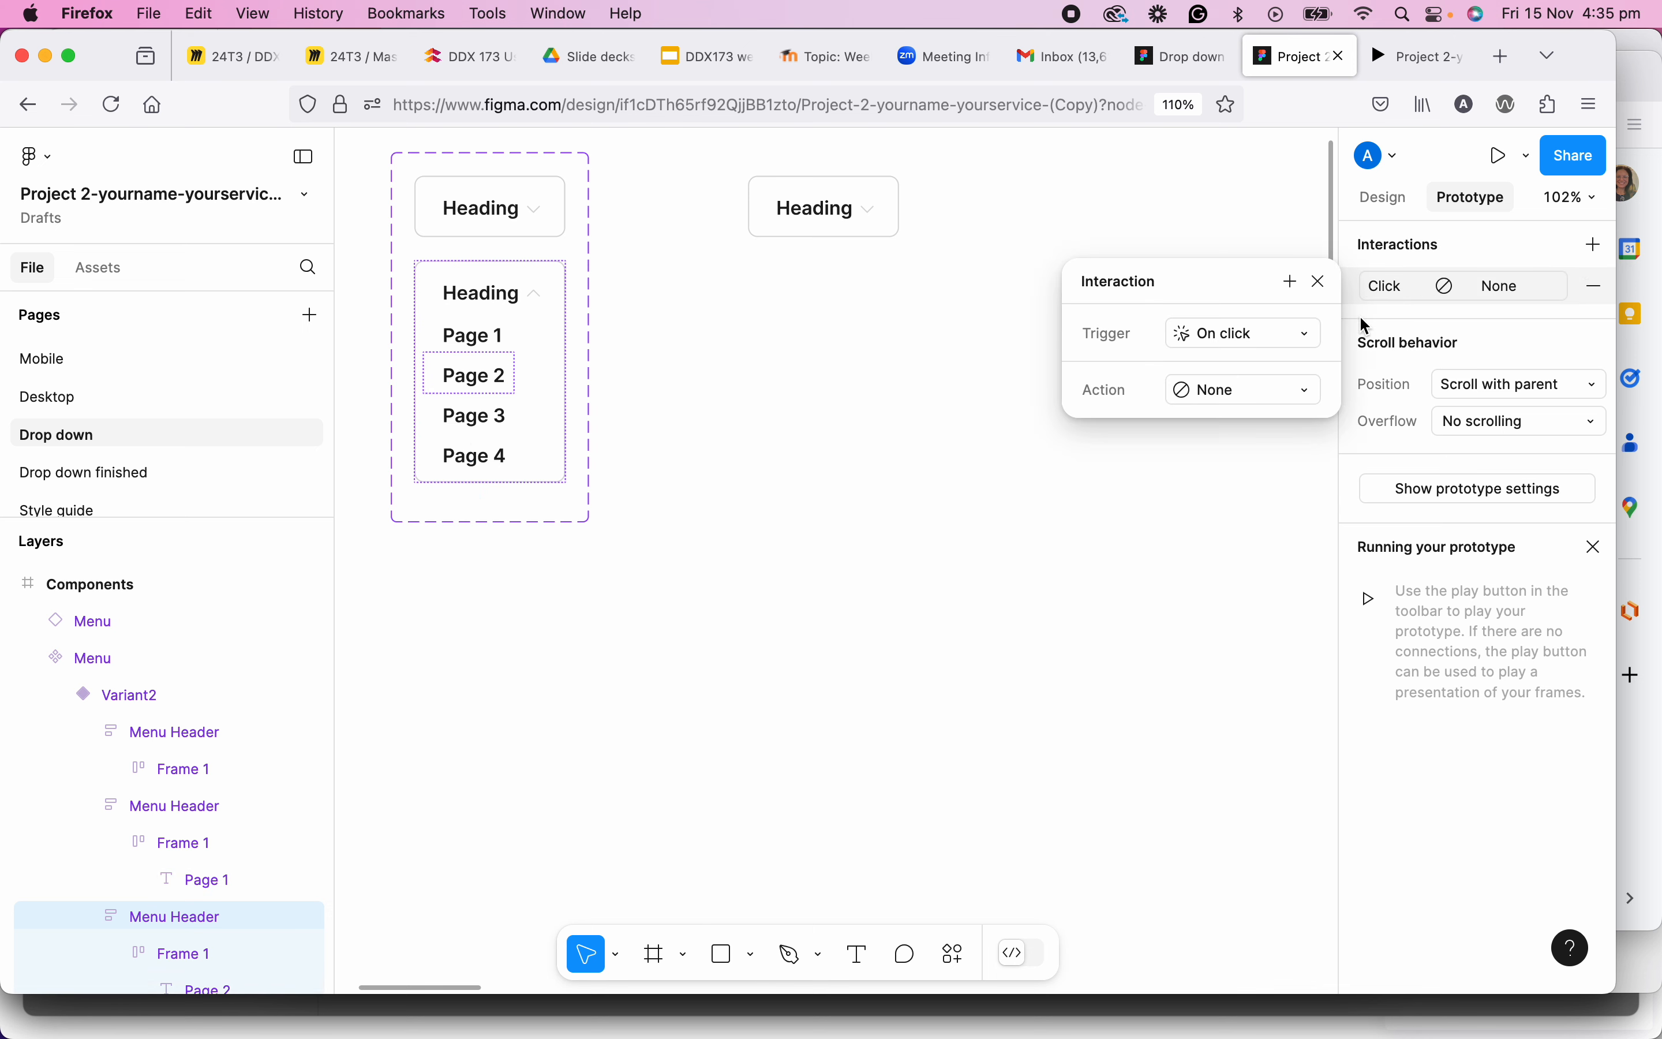
click(1250, 401)
click(1257, 438)
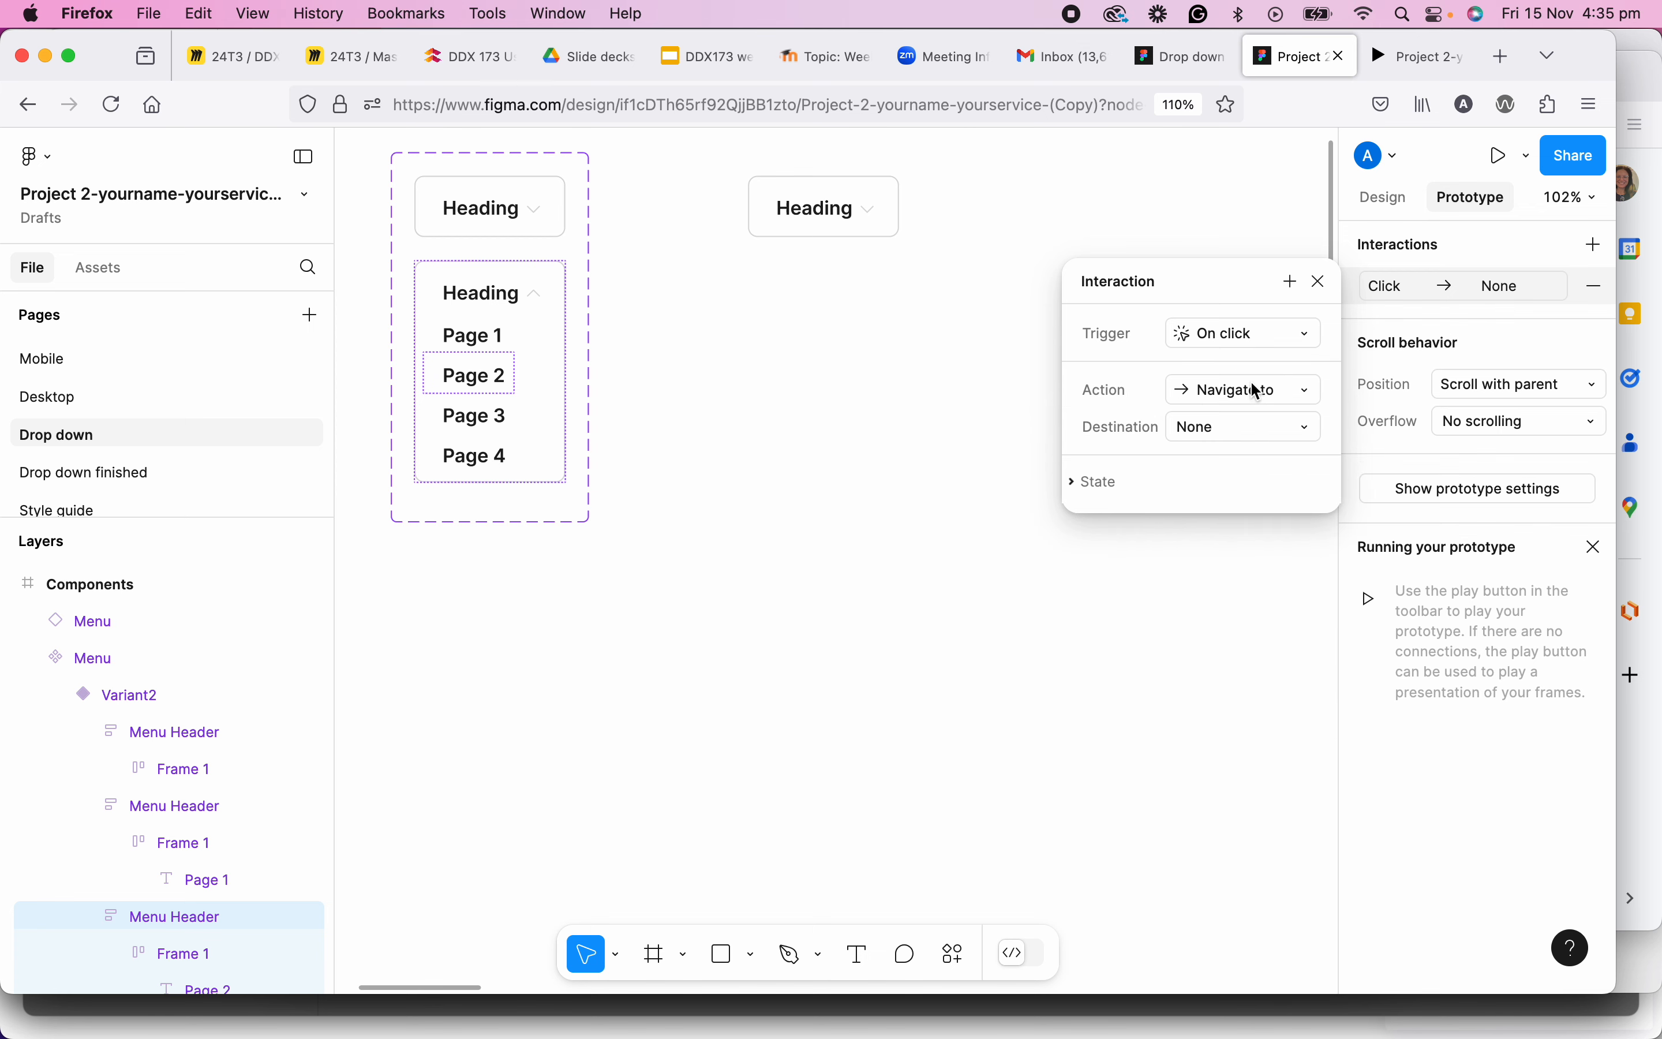
click(1253, 427)
click(1254, 453)
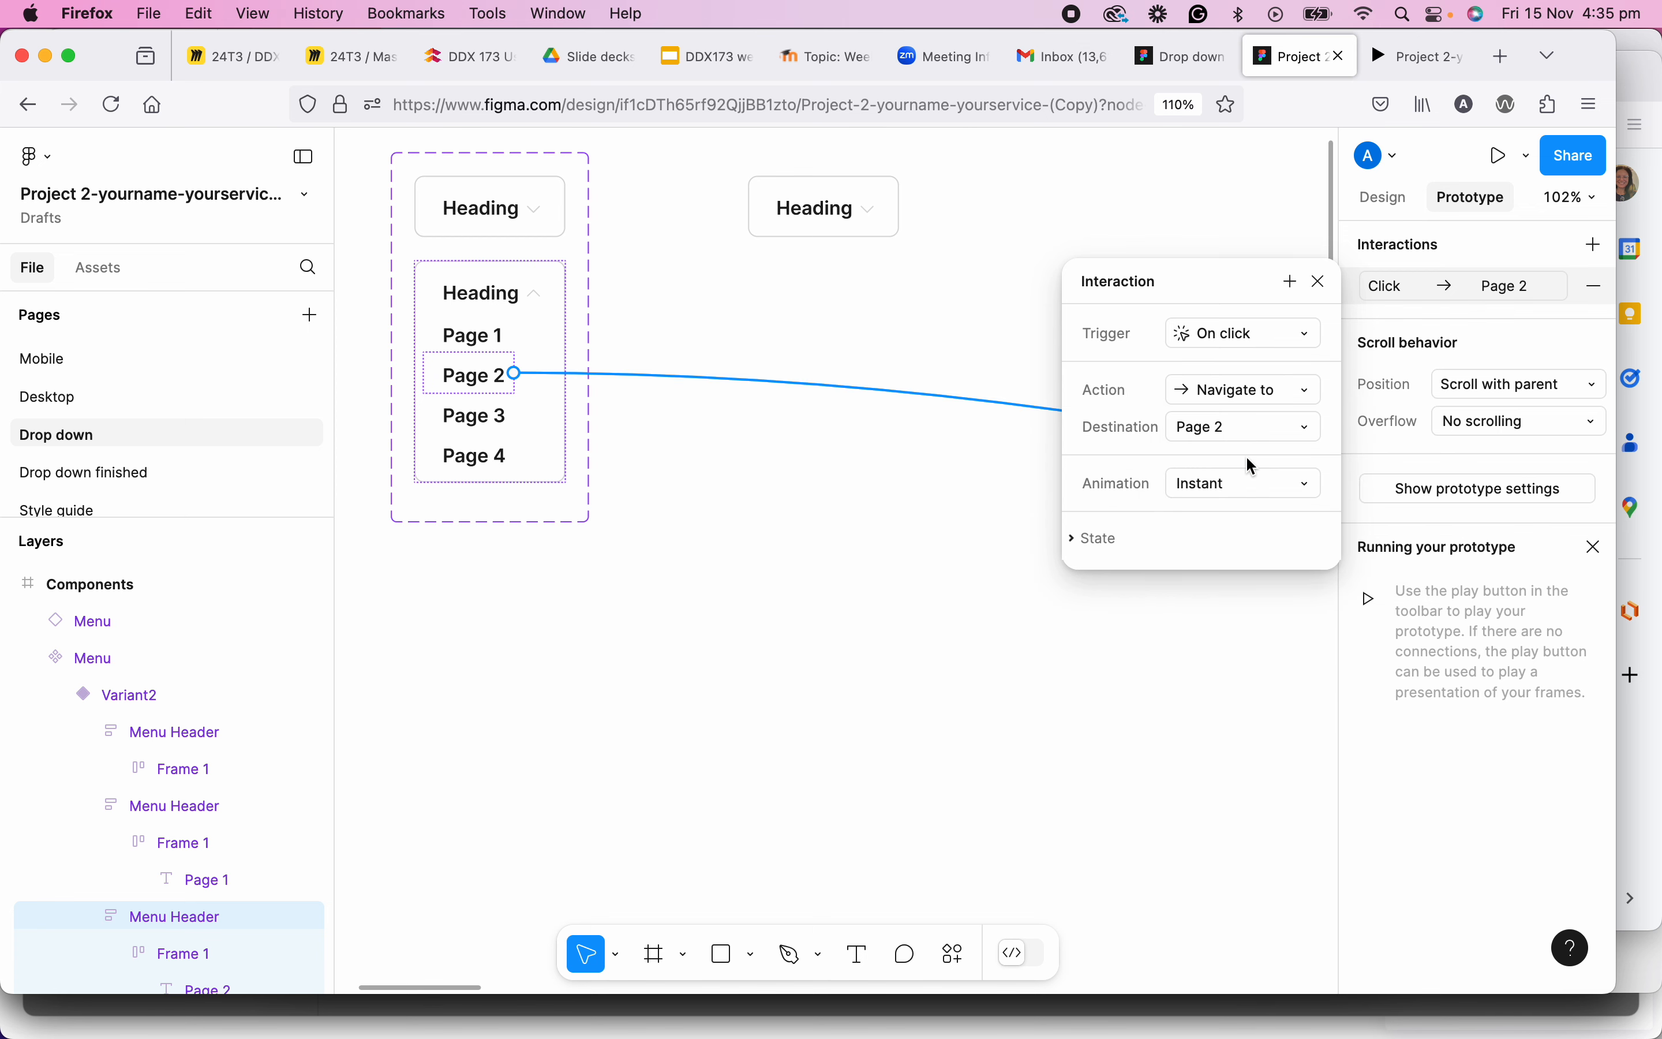
click(1322, 282)
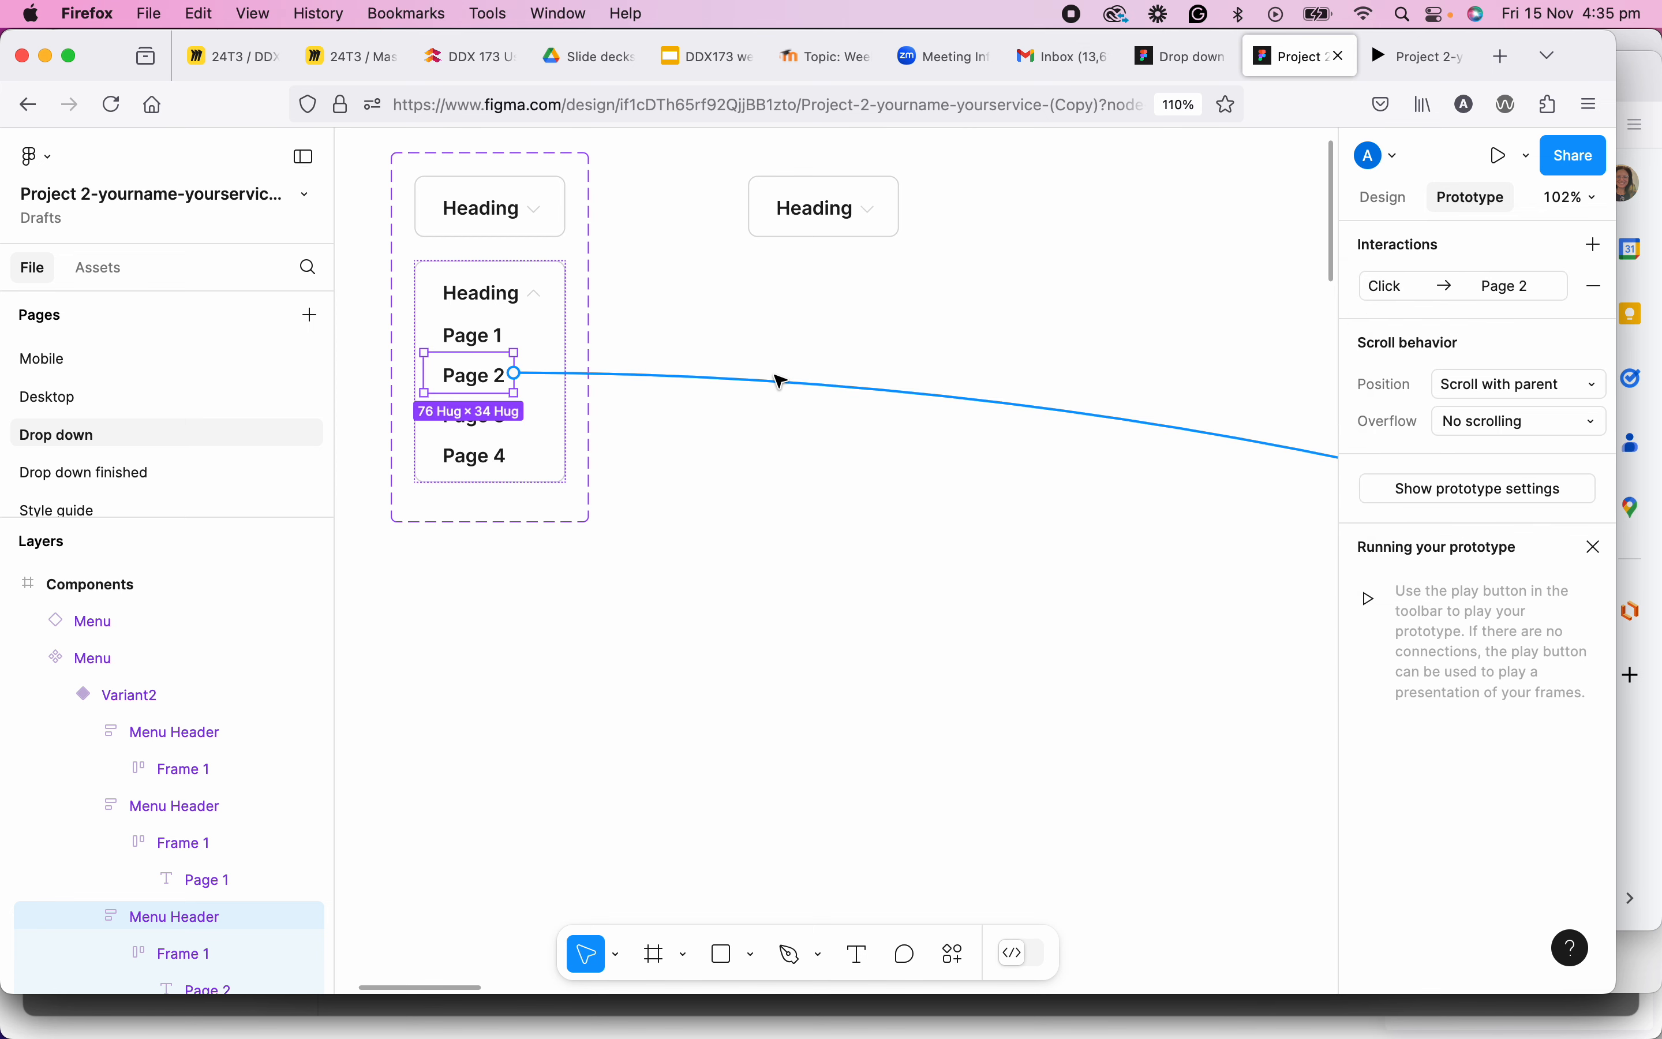
scroll(584, 353, down, 3)
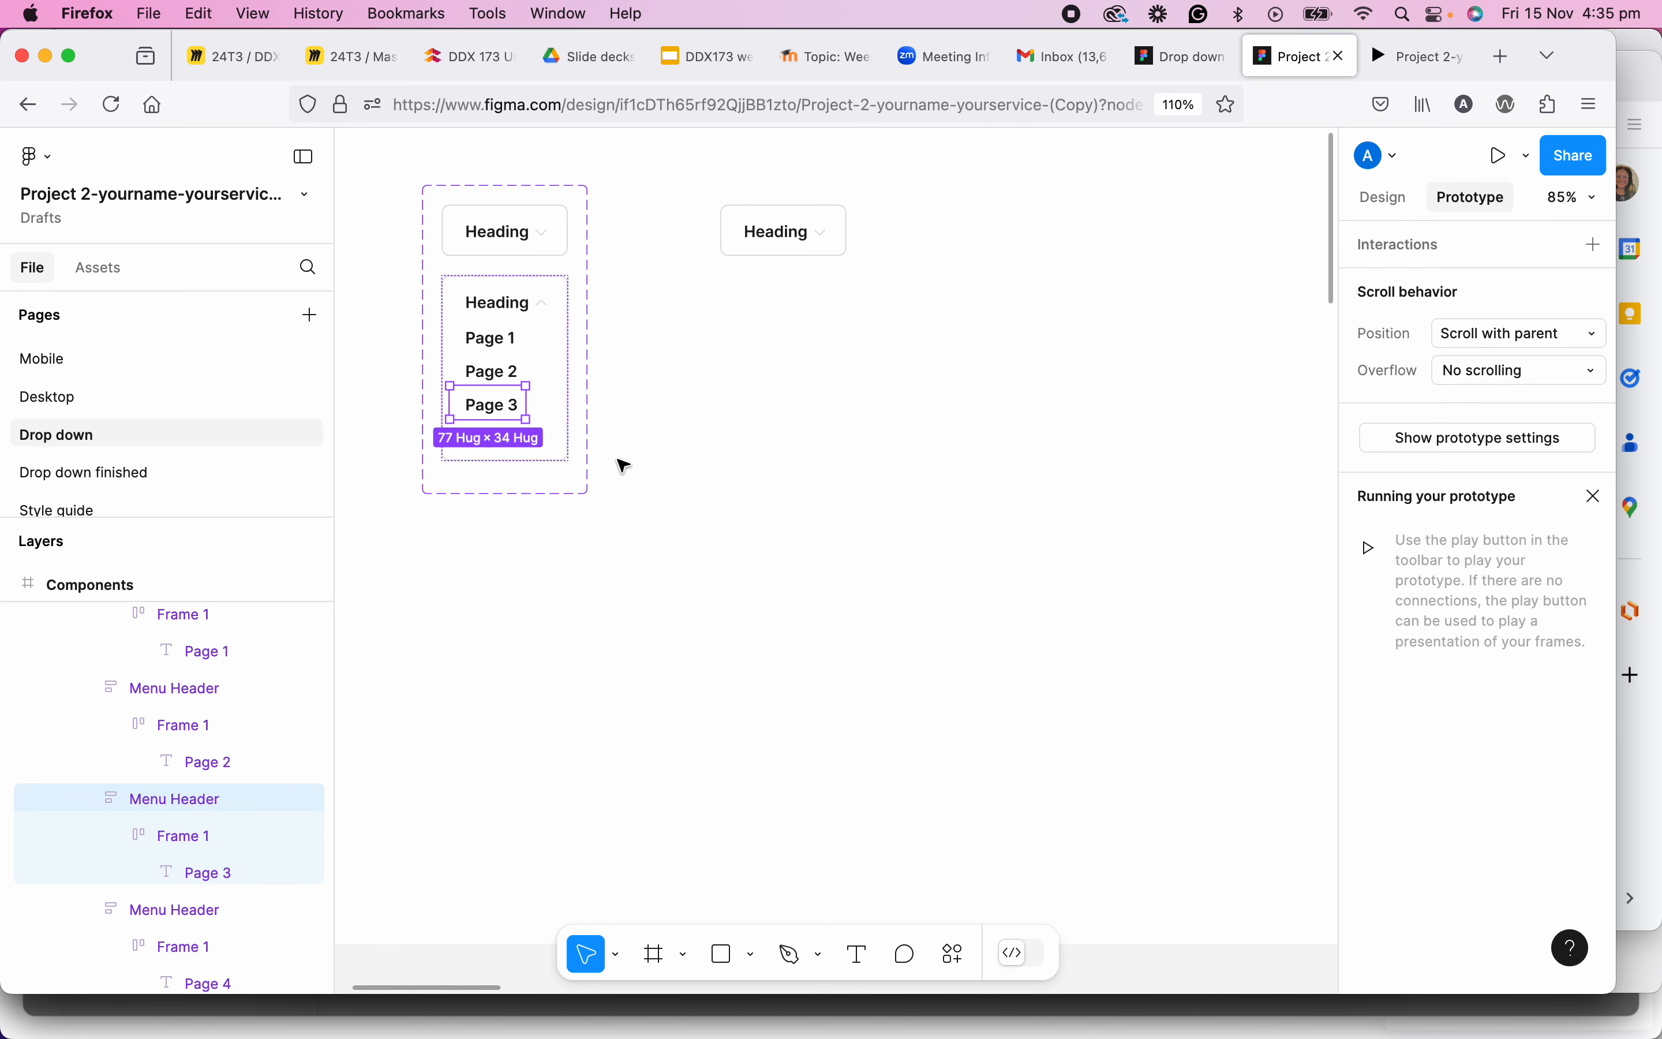
scroll(622, 465, down, 5)
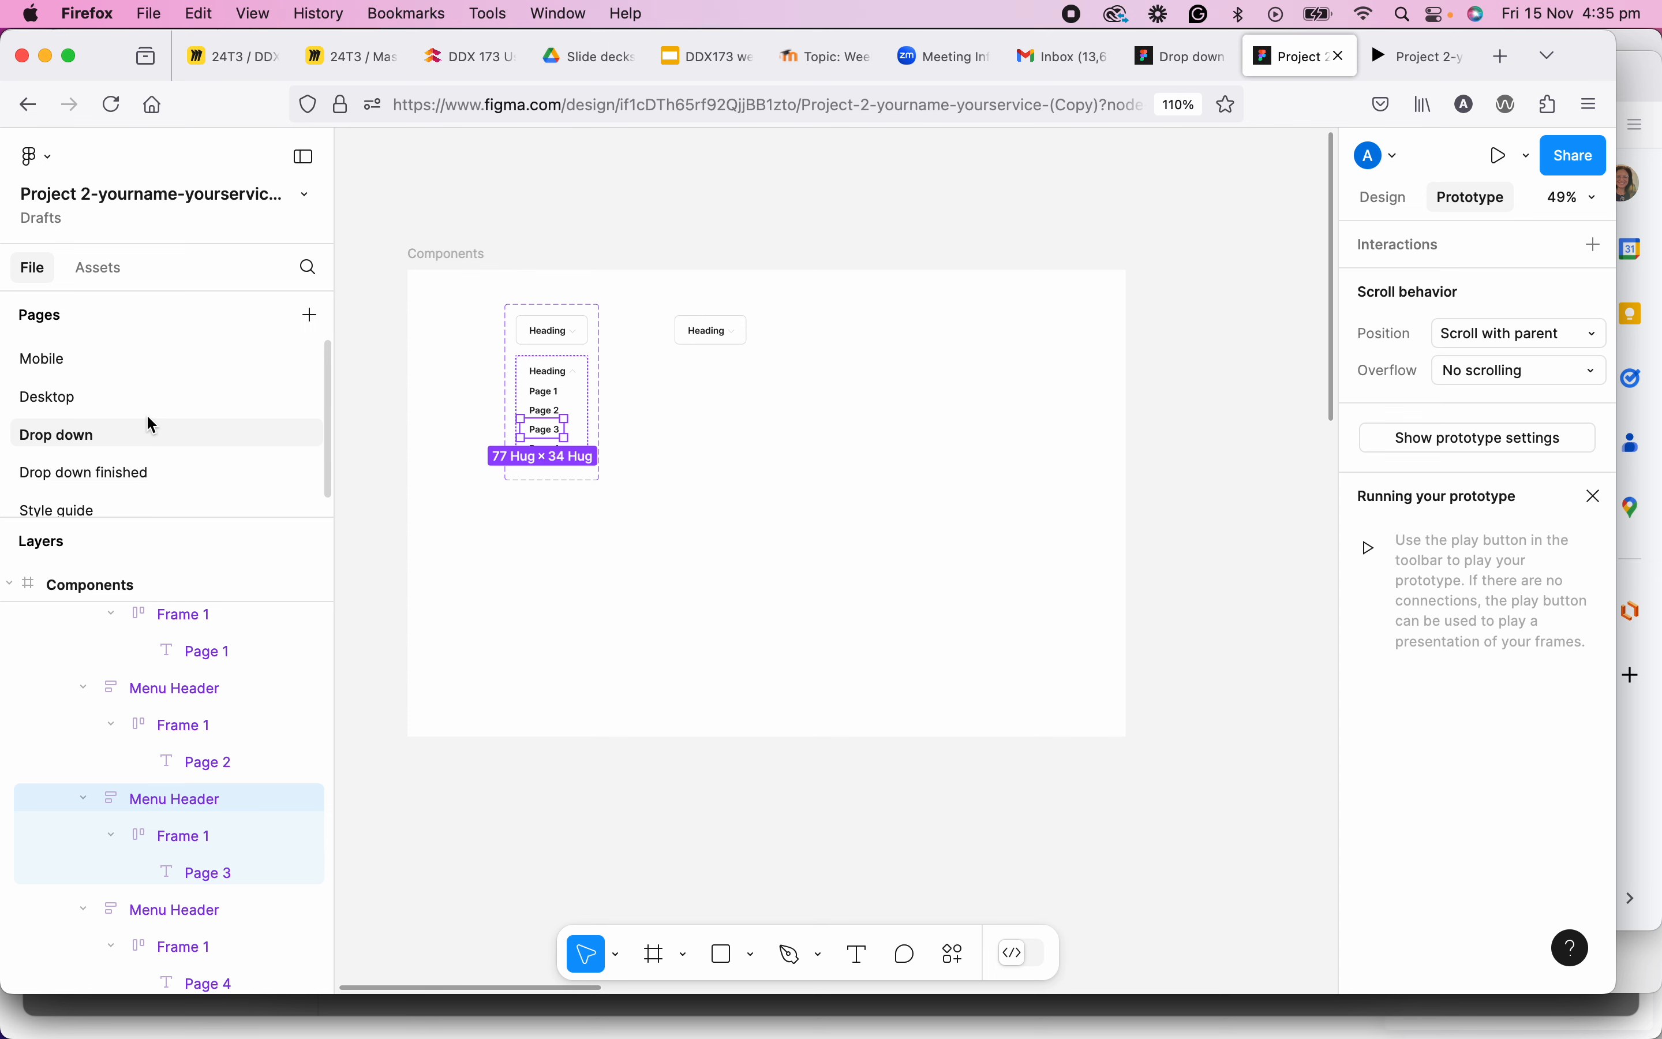
scroll(556, 450, up, 5)
scroll(551, 447, up, 3)
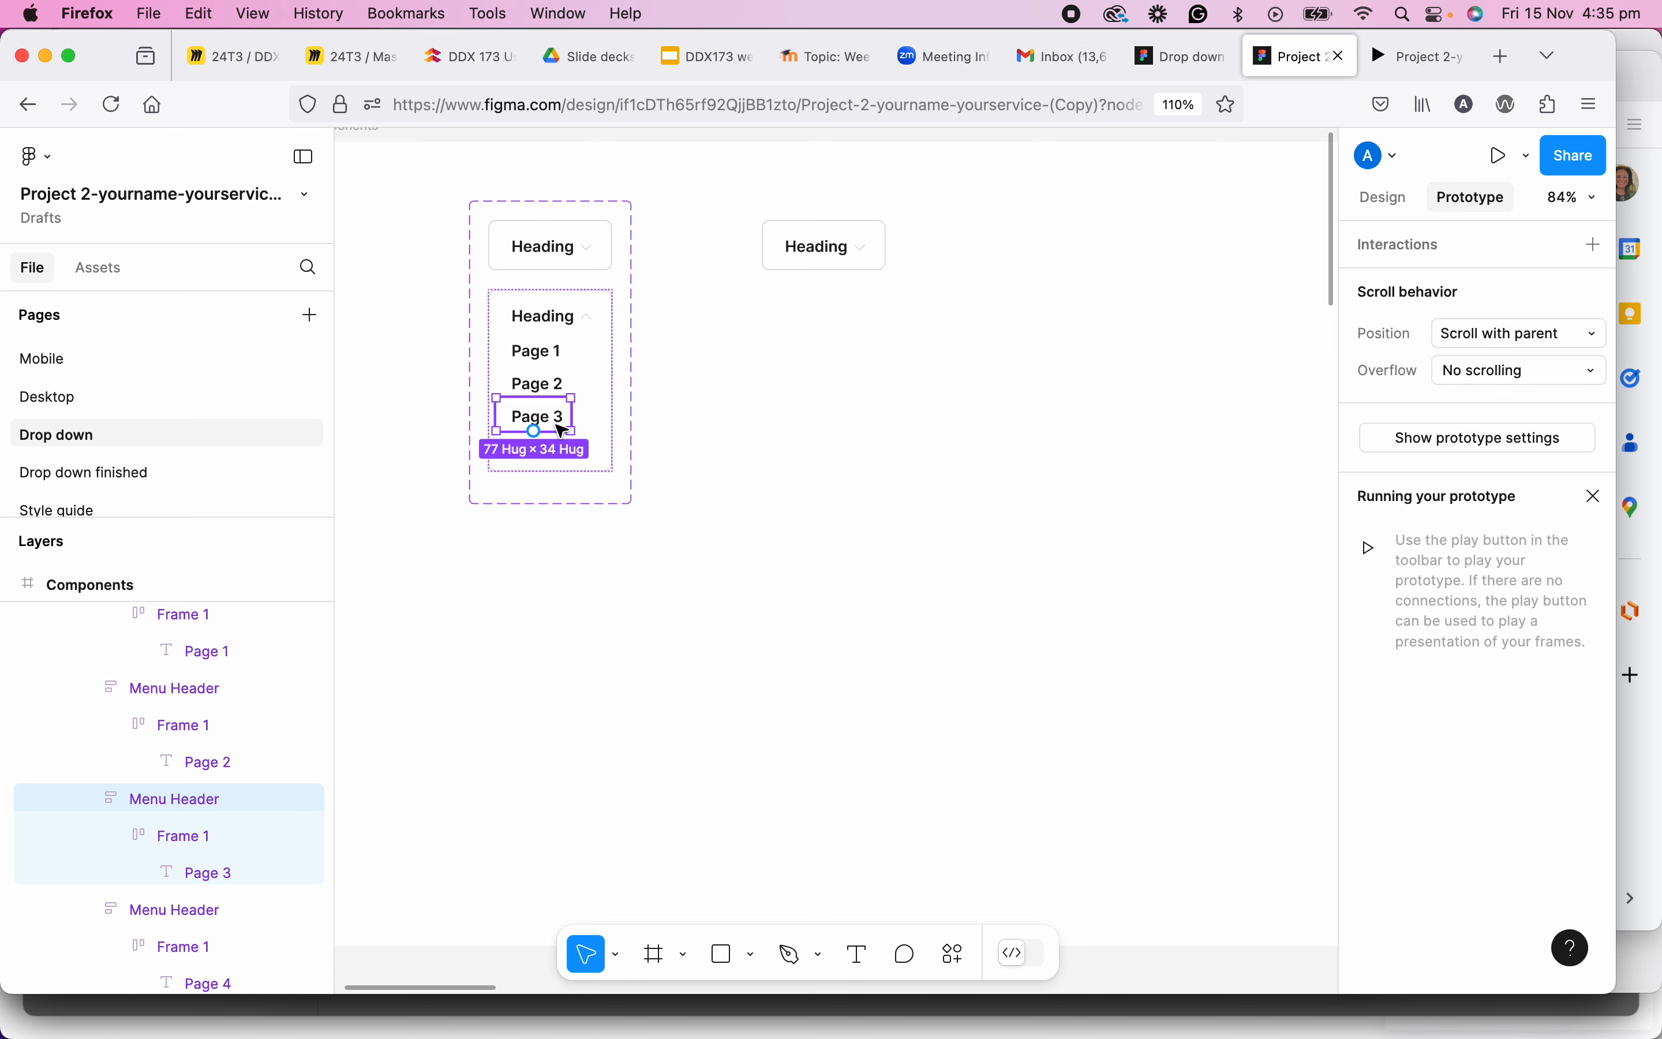
scroll(561, 430, down, 8)
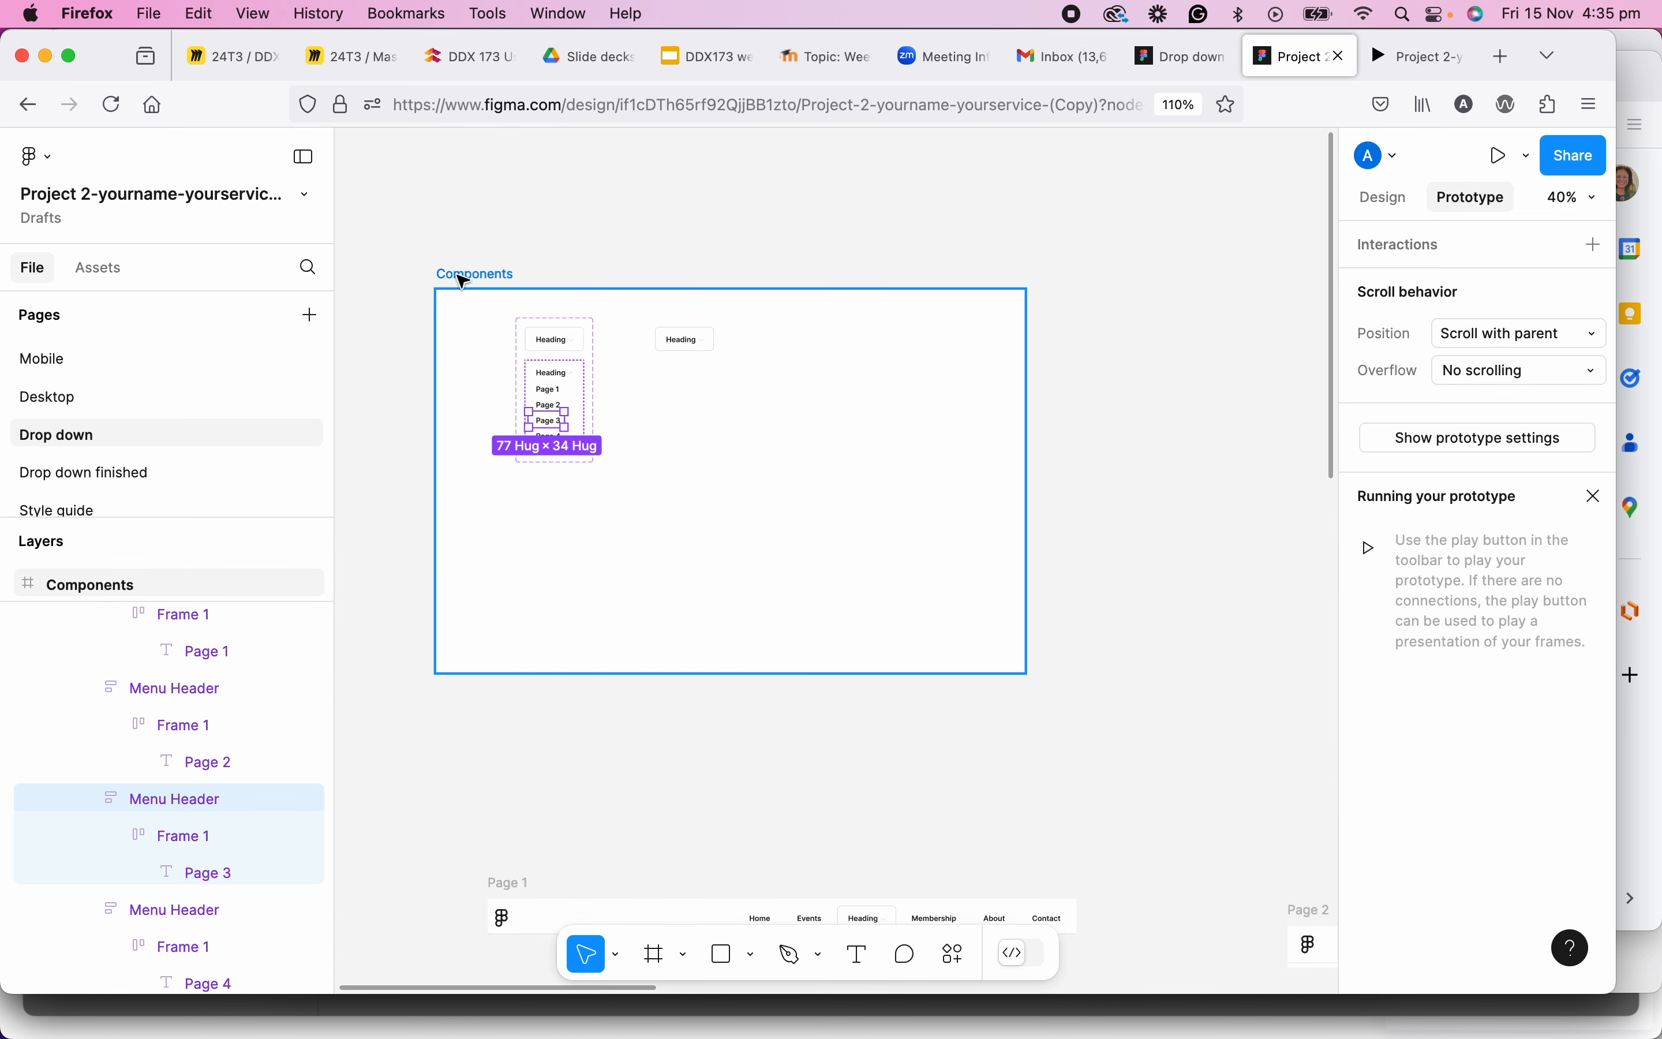
scroll(505, 328, up, 2)
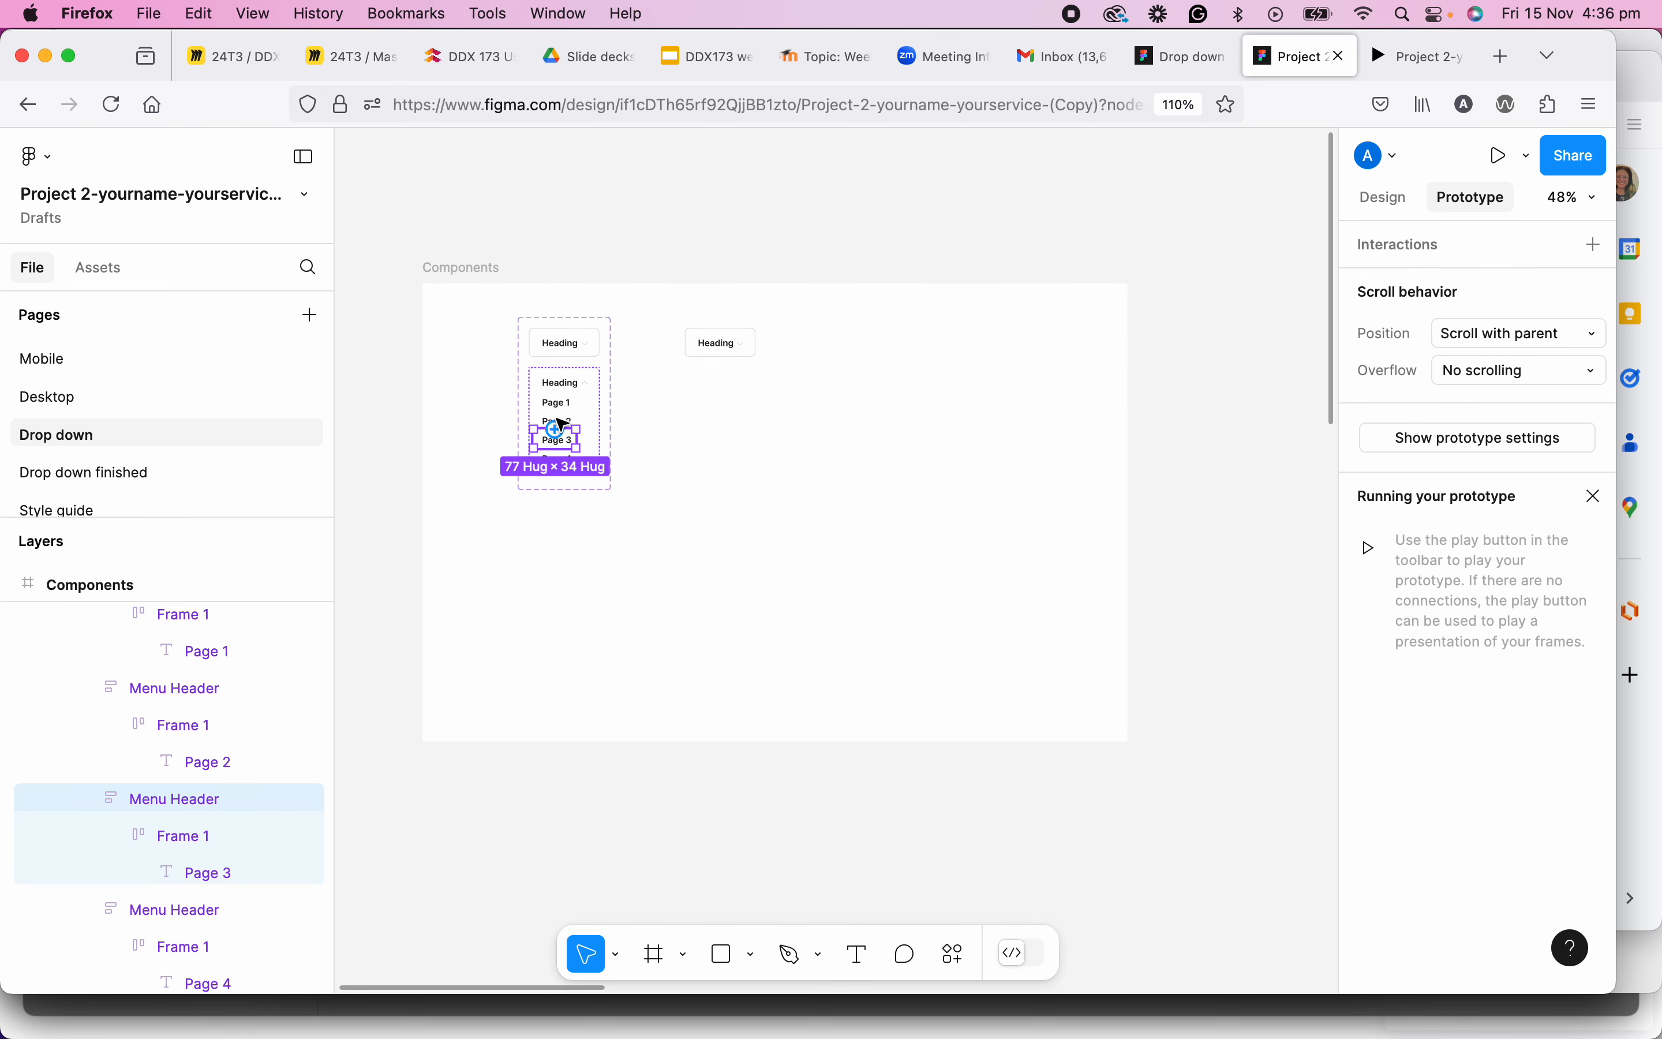
scroll(556, 429, up, 4)
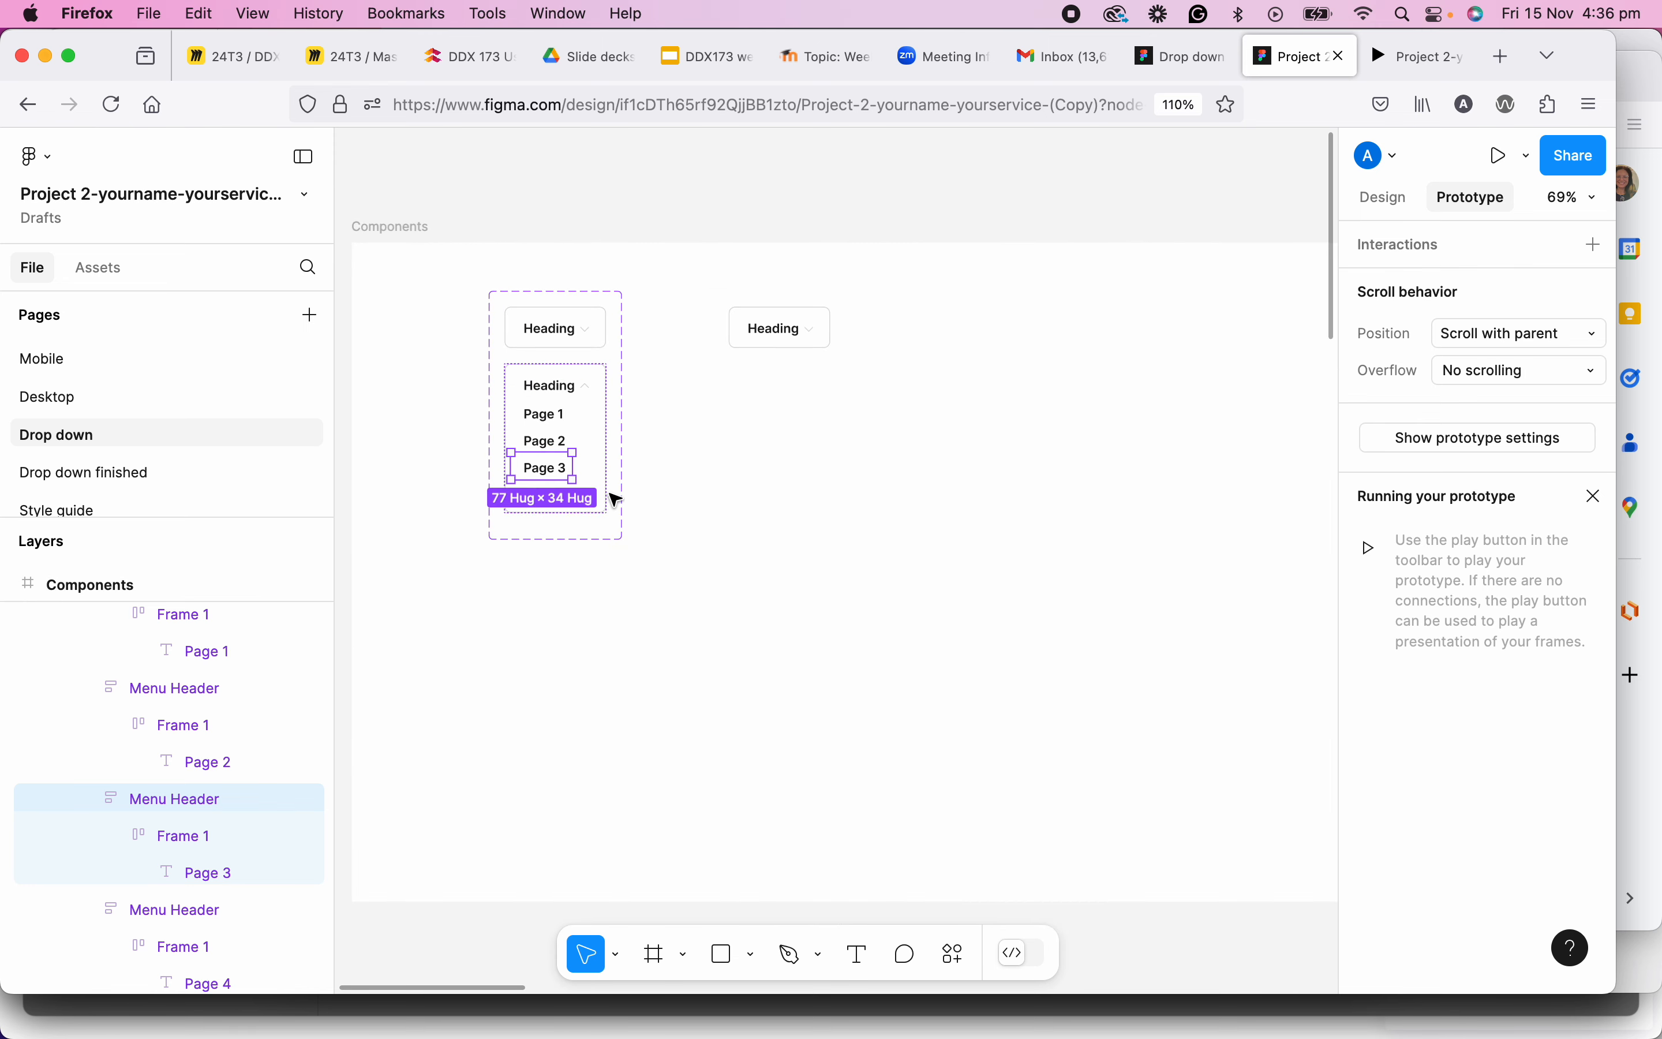
scroll(581, 481, up, 3)
scroll(560, 484, down, 6)
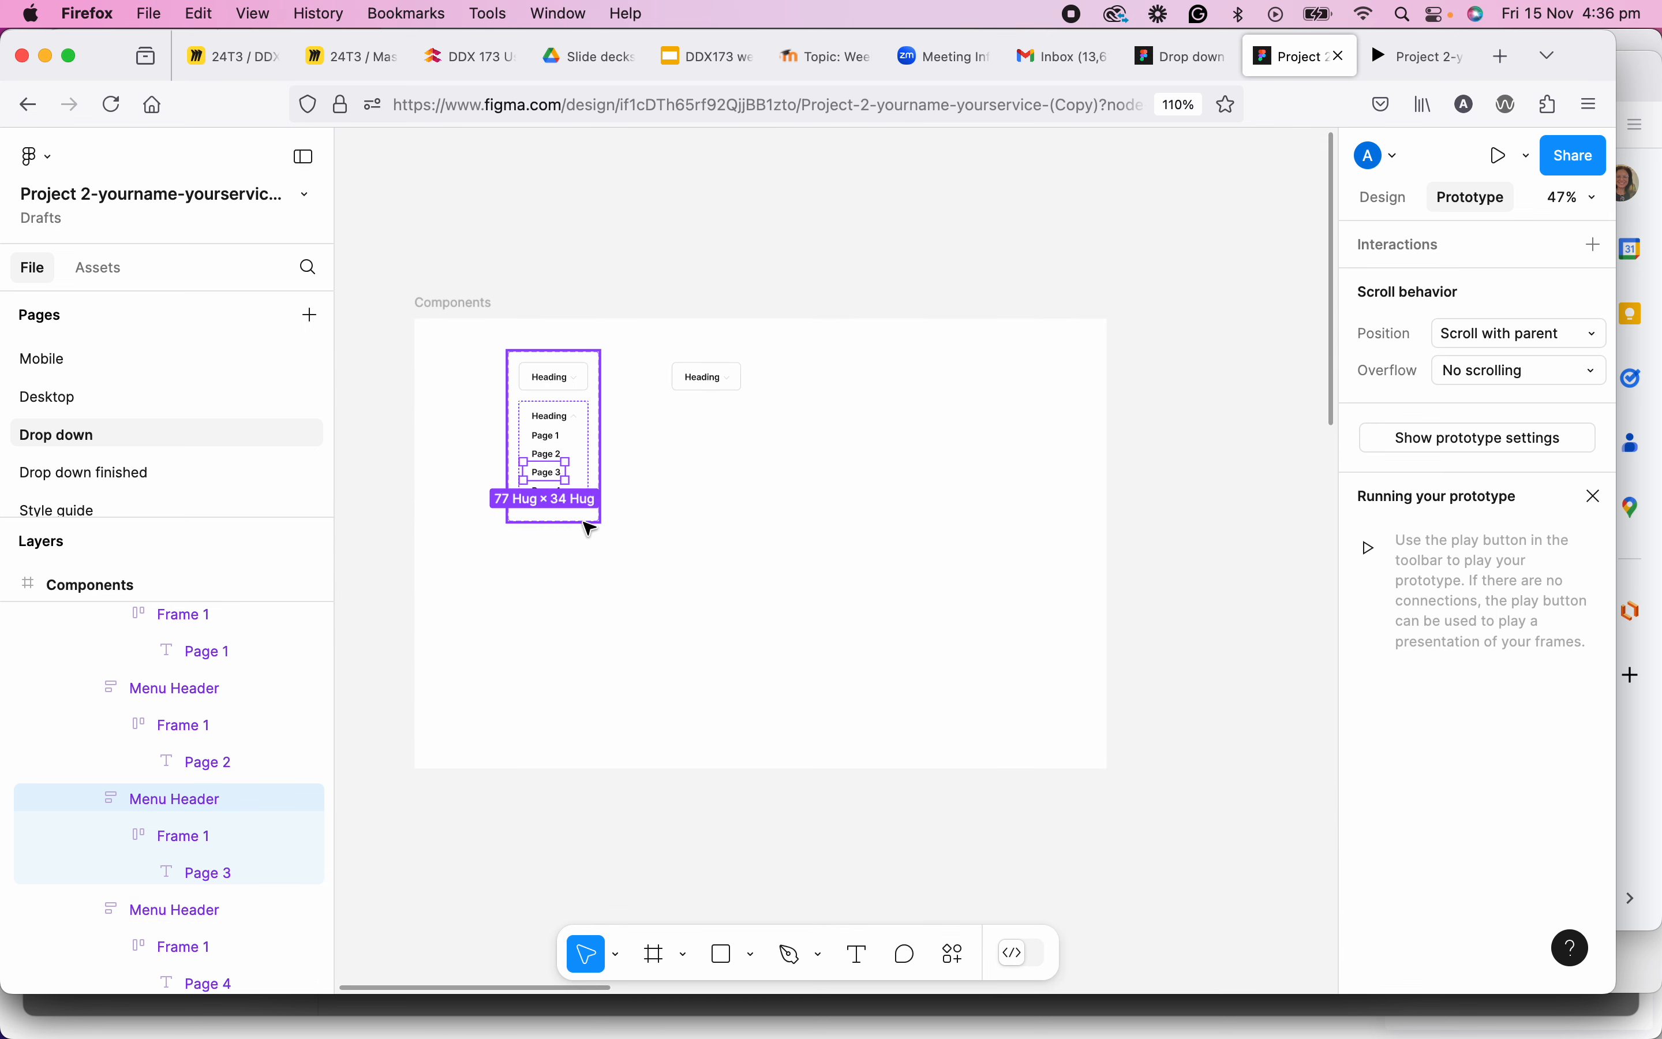
scroll(568, 450, up, 2)
drag(645, 511, 639, 469)
scroll(642, 551, down, 3)
drag(719, 574, 739, 511)
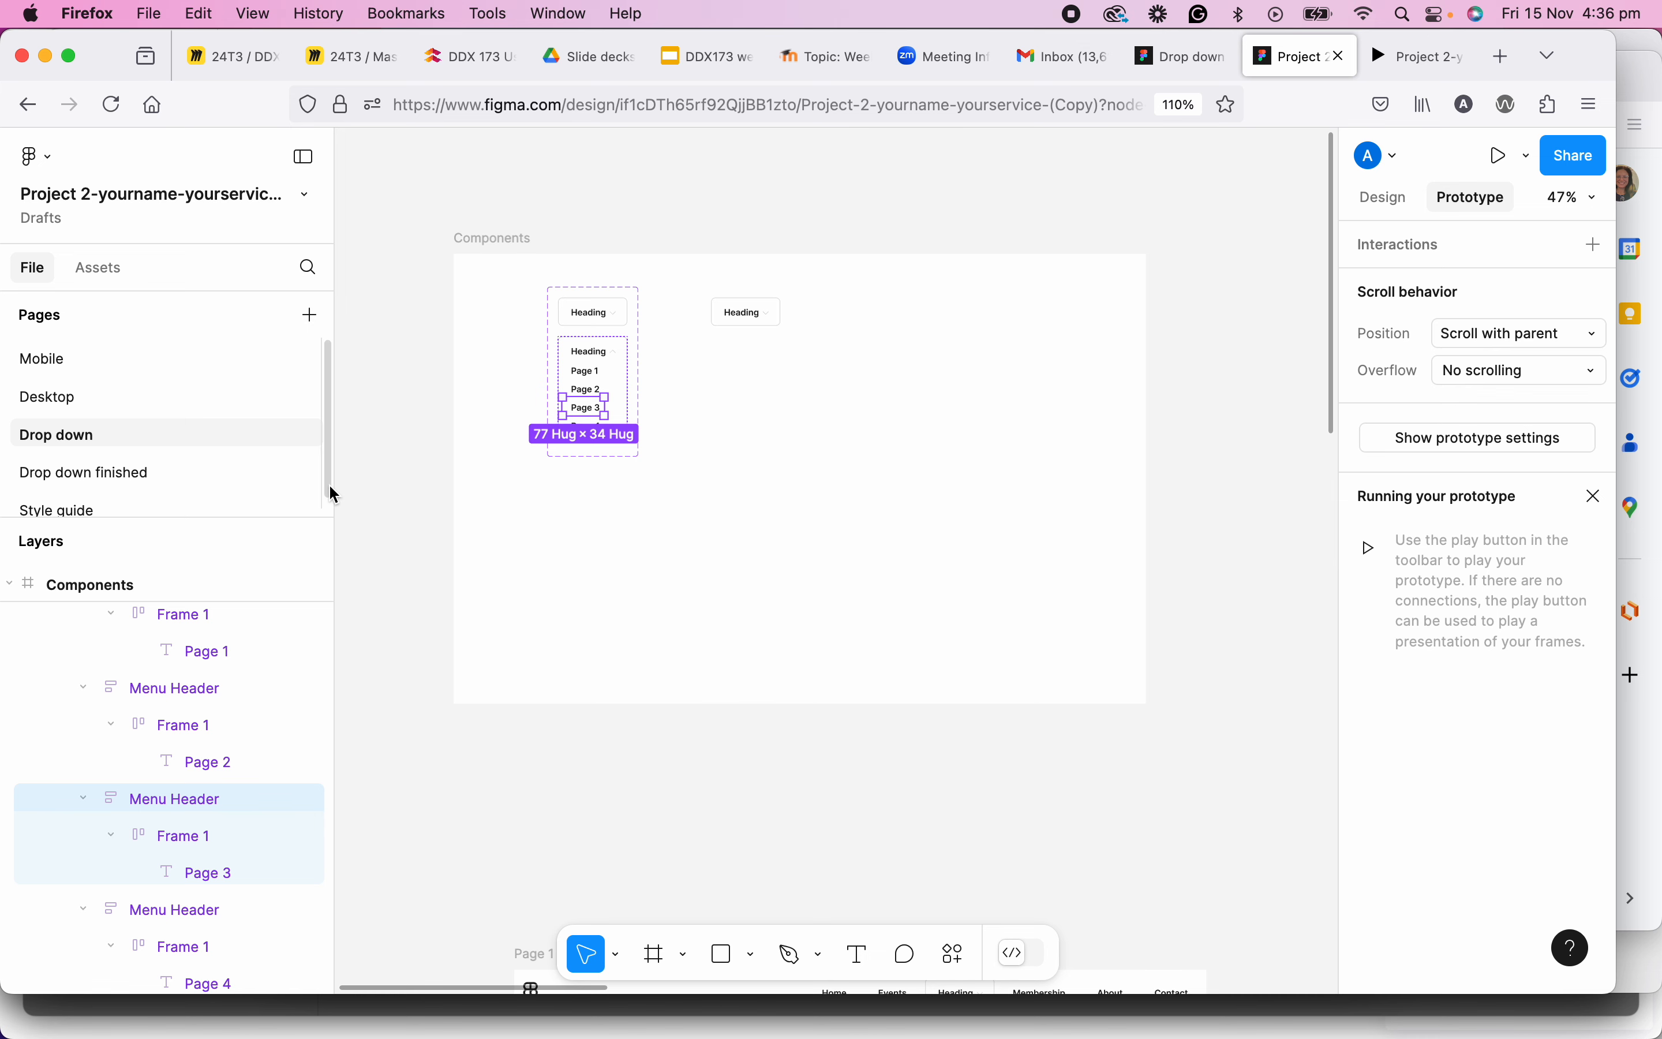
View the file's Style guide page and open the Desktop page.
scroll(144, 508, down, 1)
click(137, 503)
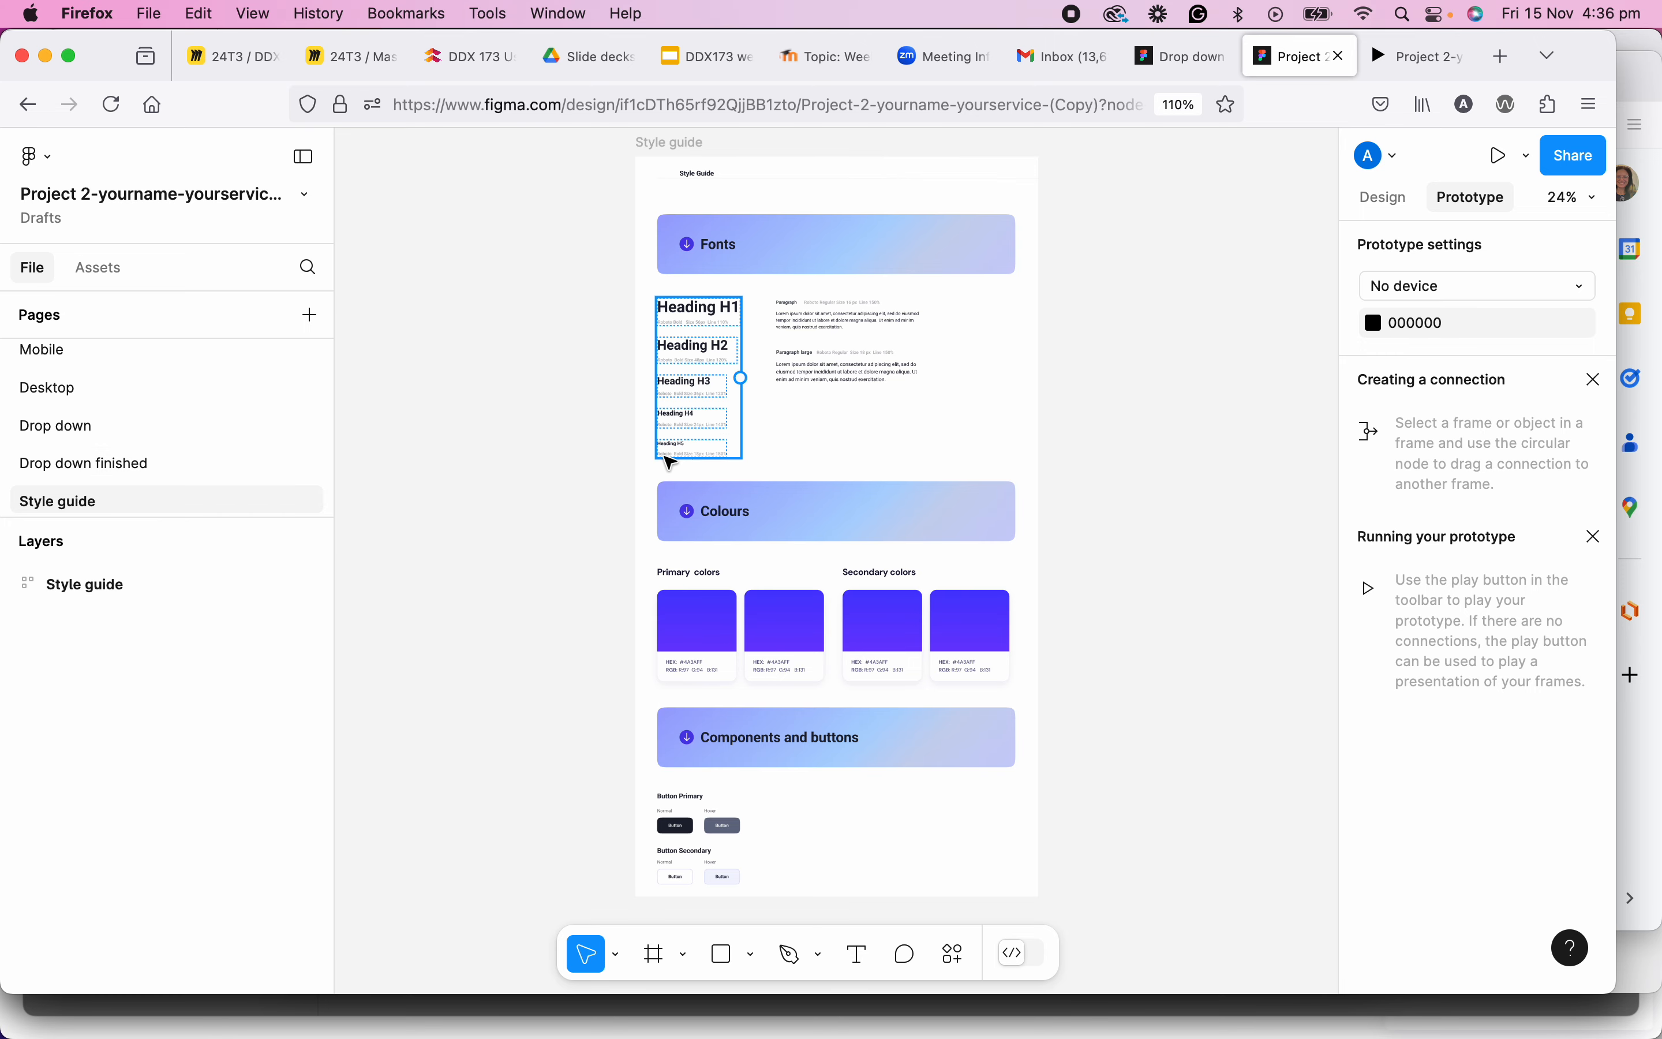
scroll(64, 392, up, 1)
click(66, 403)
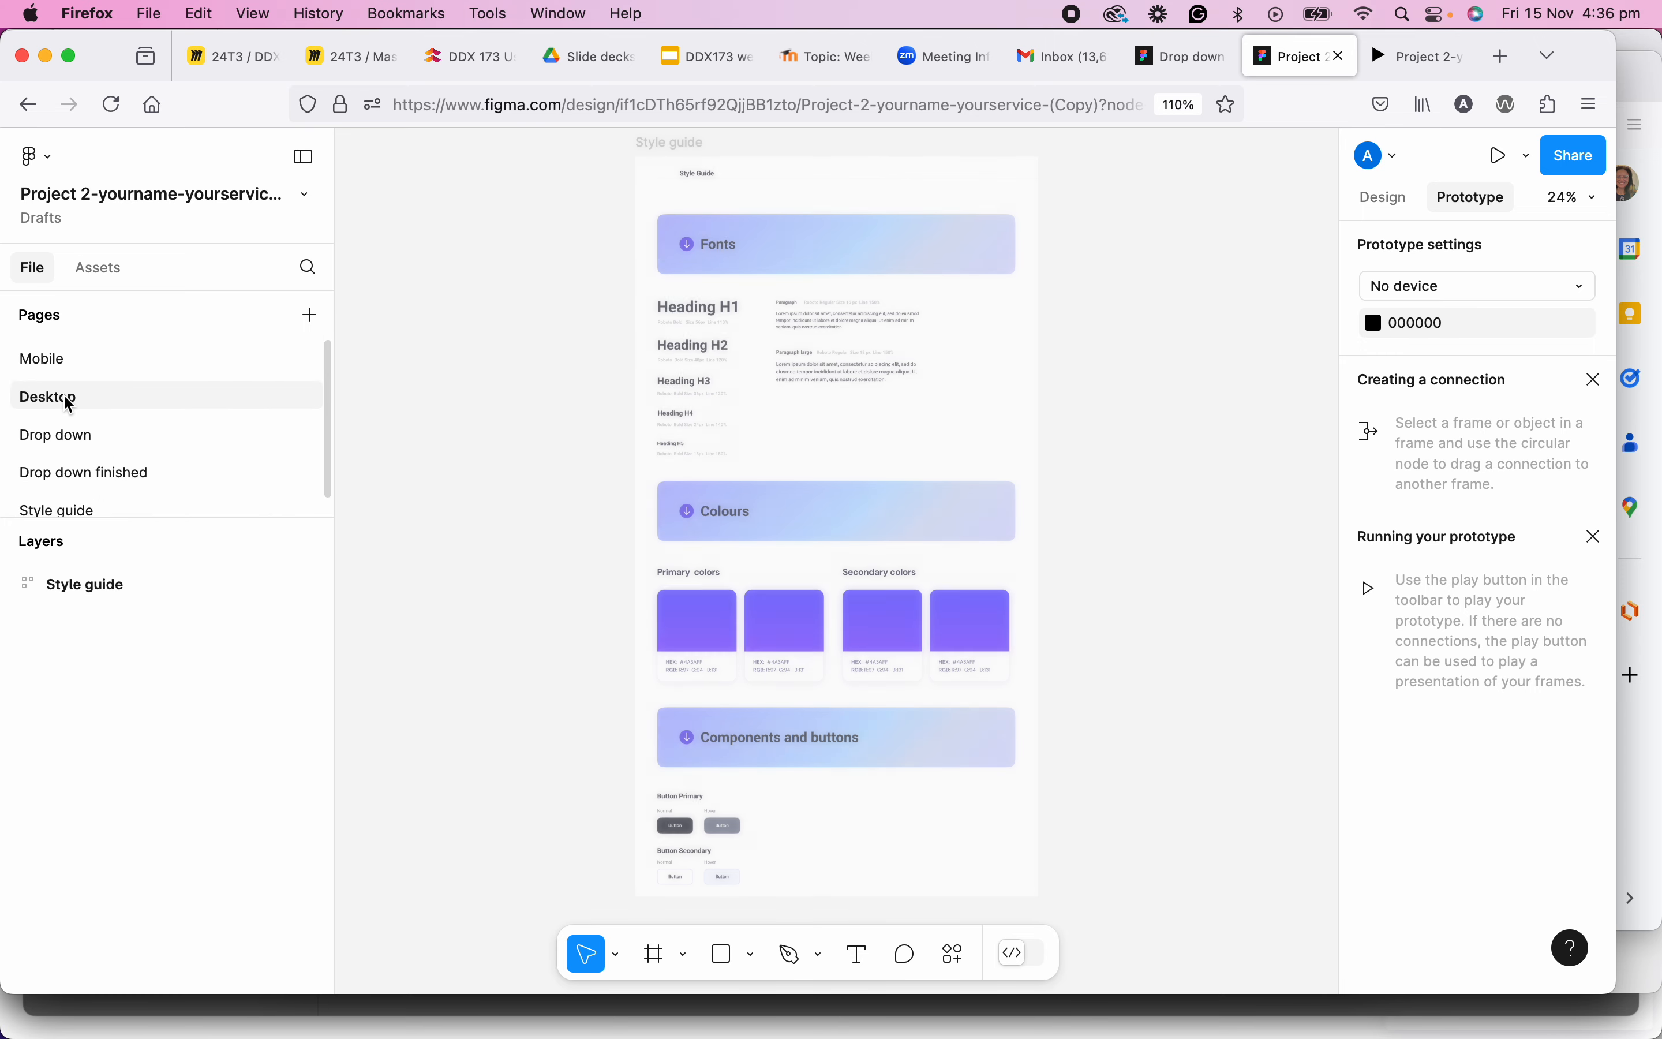
View the Drop down finished page and return to the Drop down page.
click(127, 431)
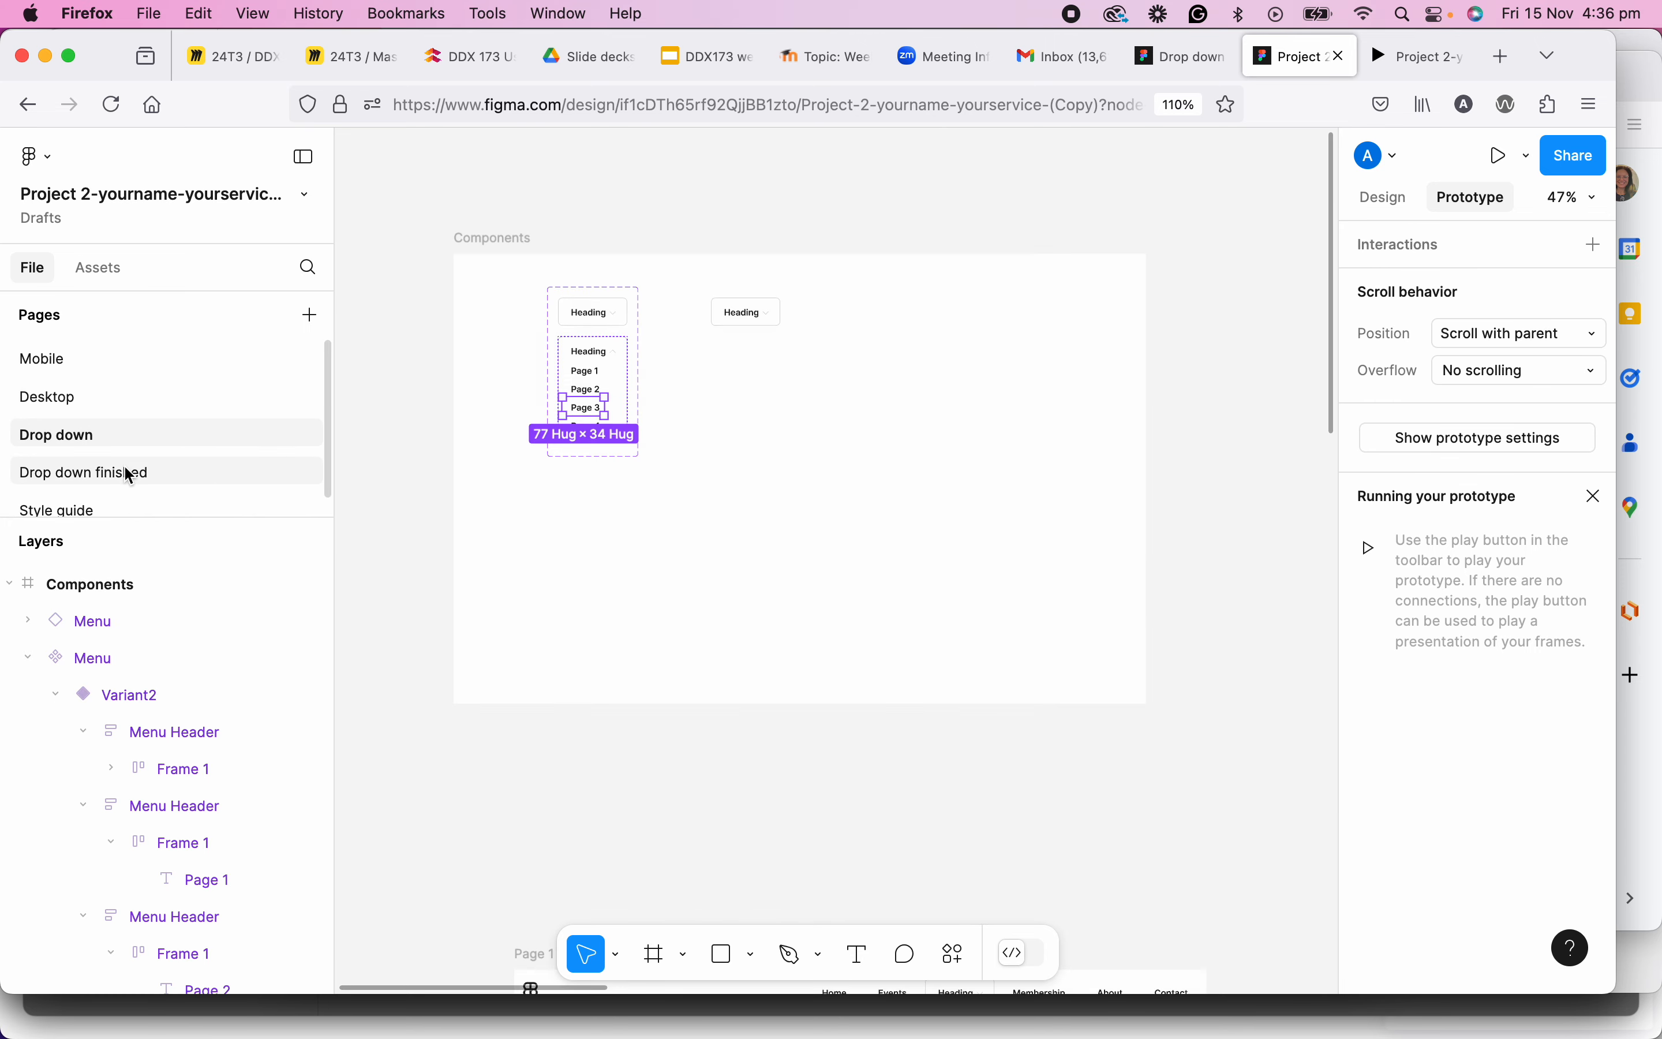
click(126, 473)
click(114, 432)
Copy the Navigation frame from Page 1's header into the Components frame, below the drop-down menu components.
mouse_move(763, 292)
mouse_down()
mouse_move(758, 334)
mouse_move(730, 142)
mouse_move(776, 289)
mouse_up()
scroll(796, 402, down, 3)
scroll(762, 385, down, 3)
scroll(763, 385, right, 2)
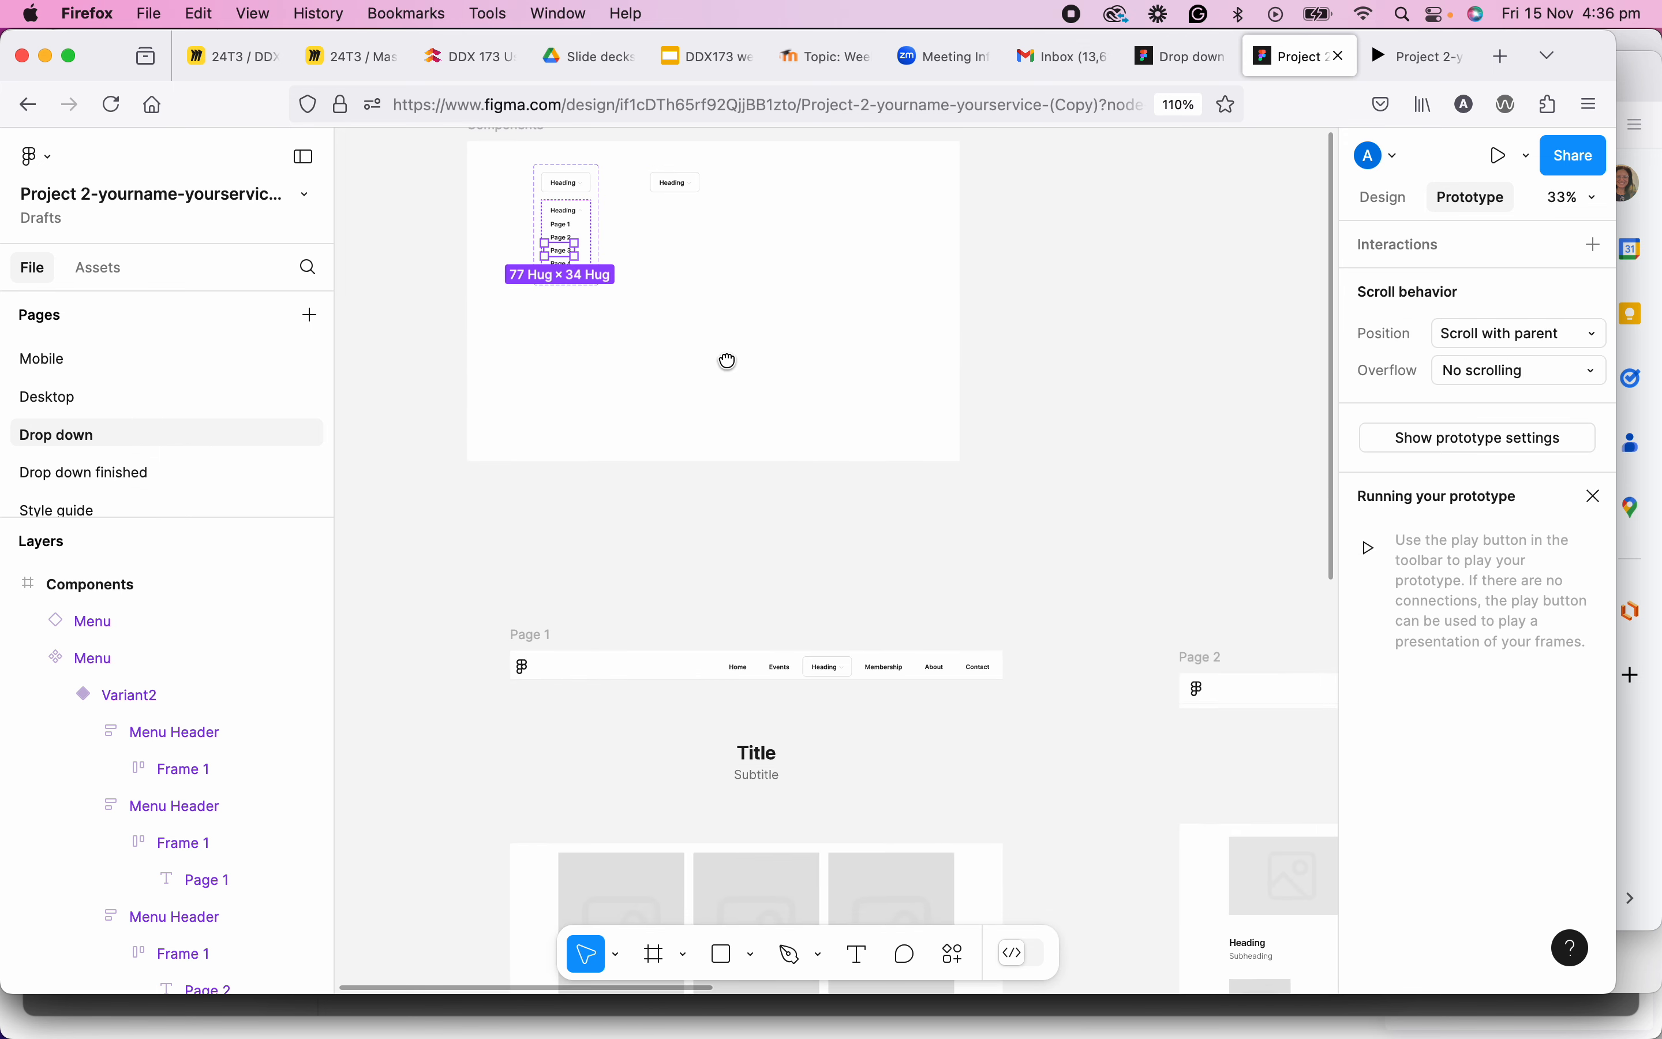
scroll(745, 496, right, 3)
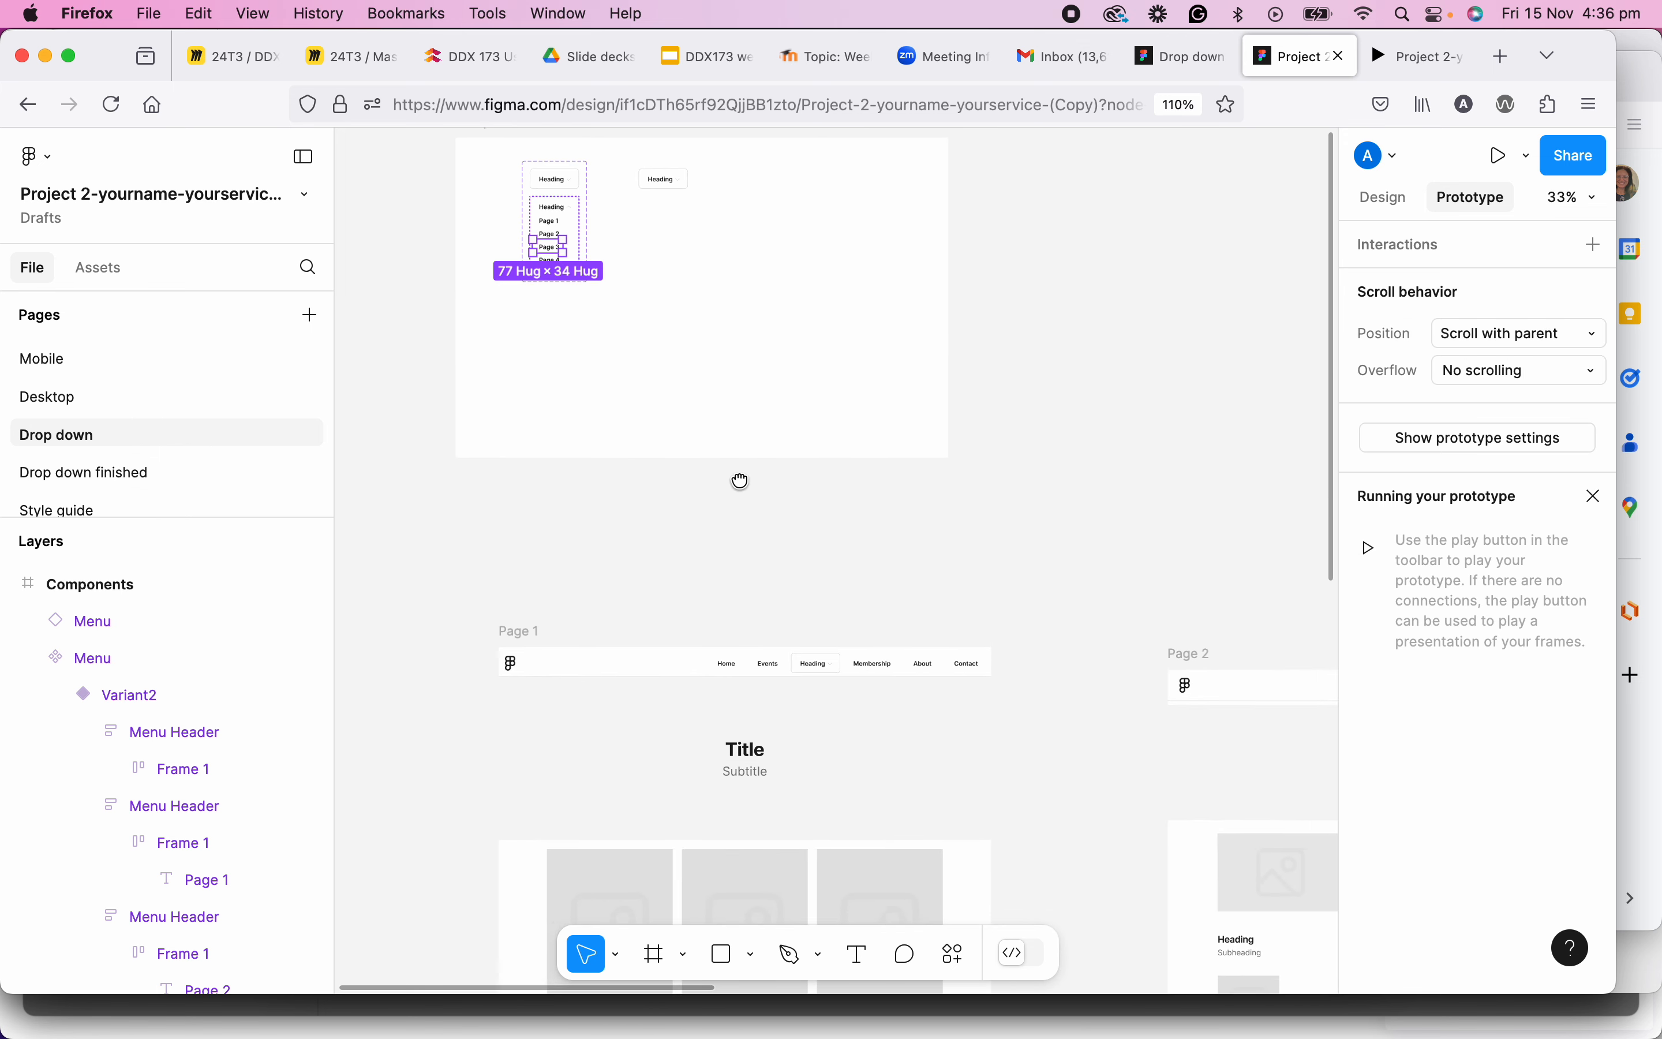
scroll(730, 594, down, 2)
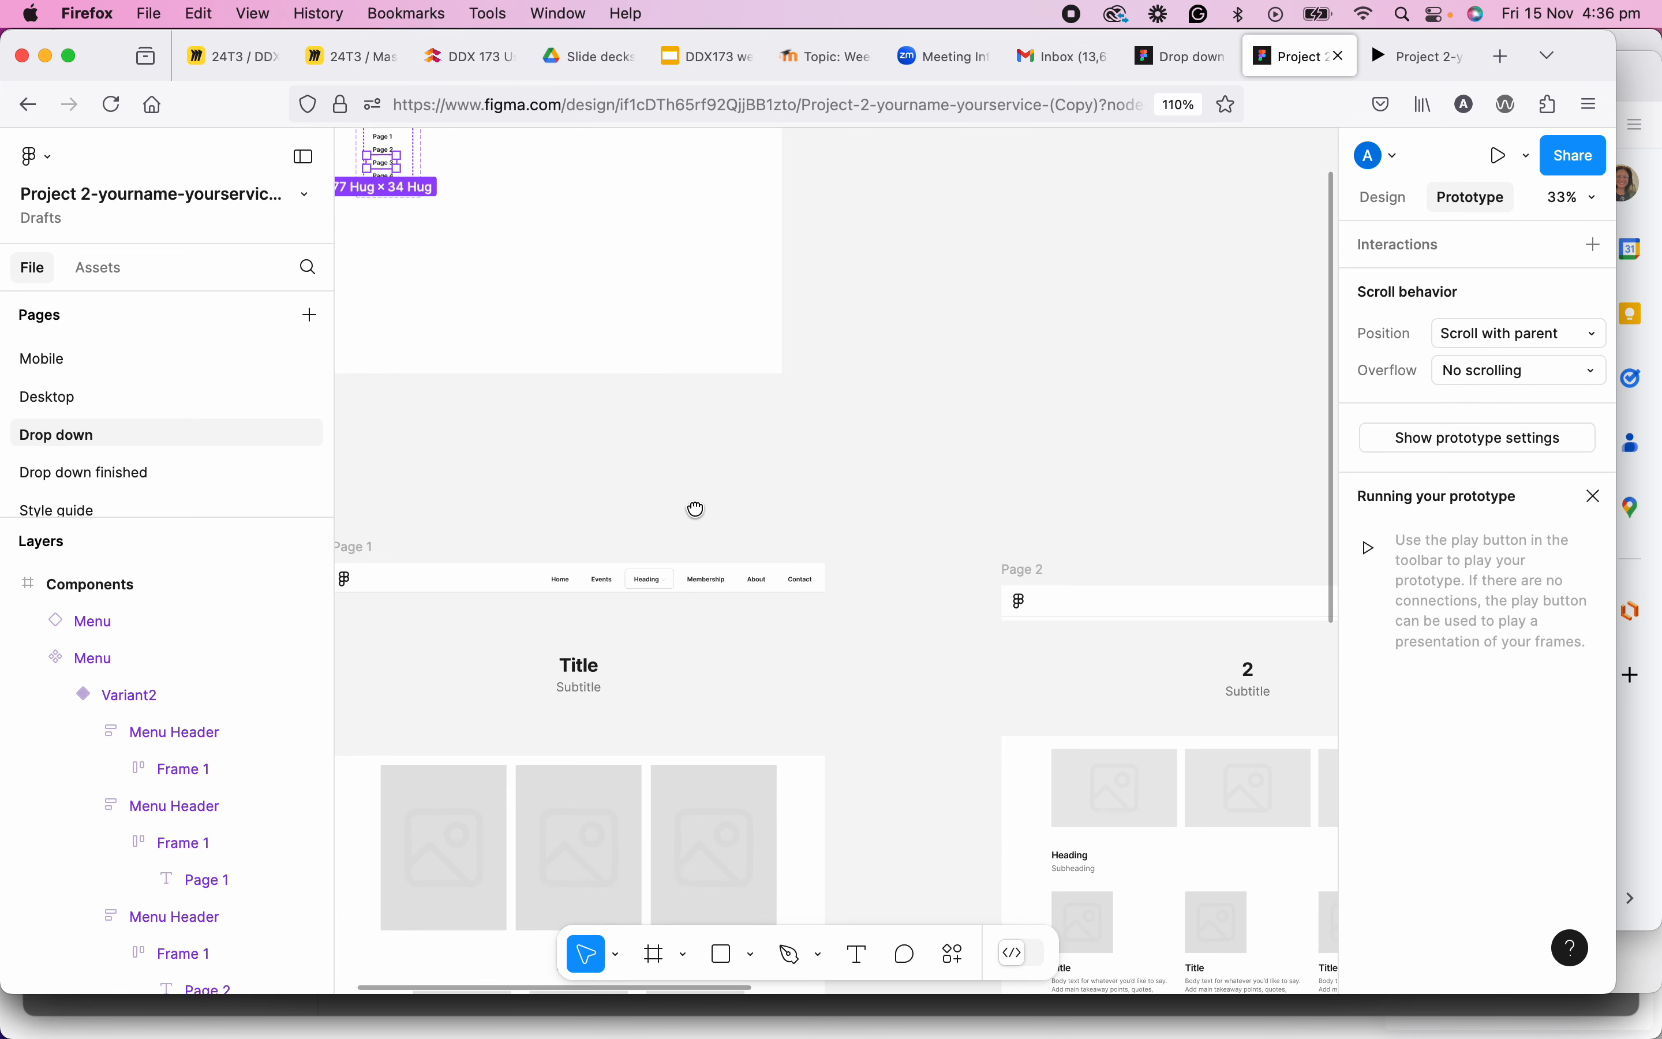
click(572, 583)
double_click(572, 585)
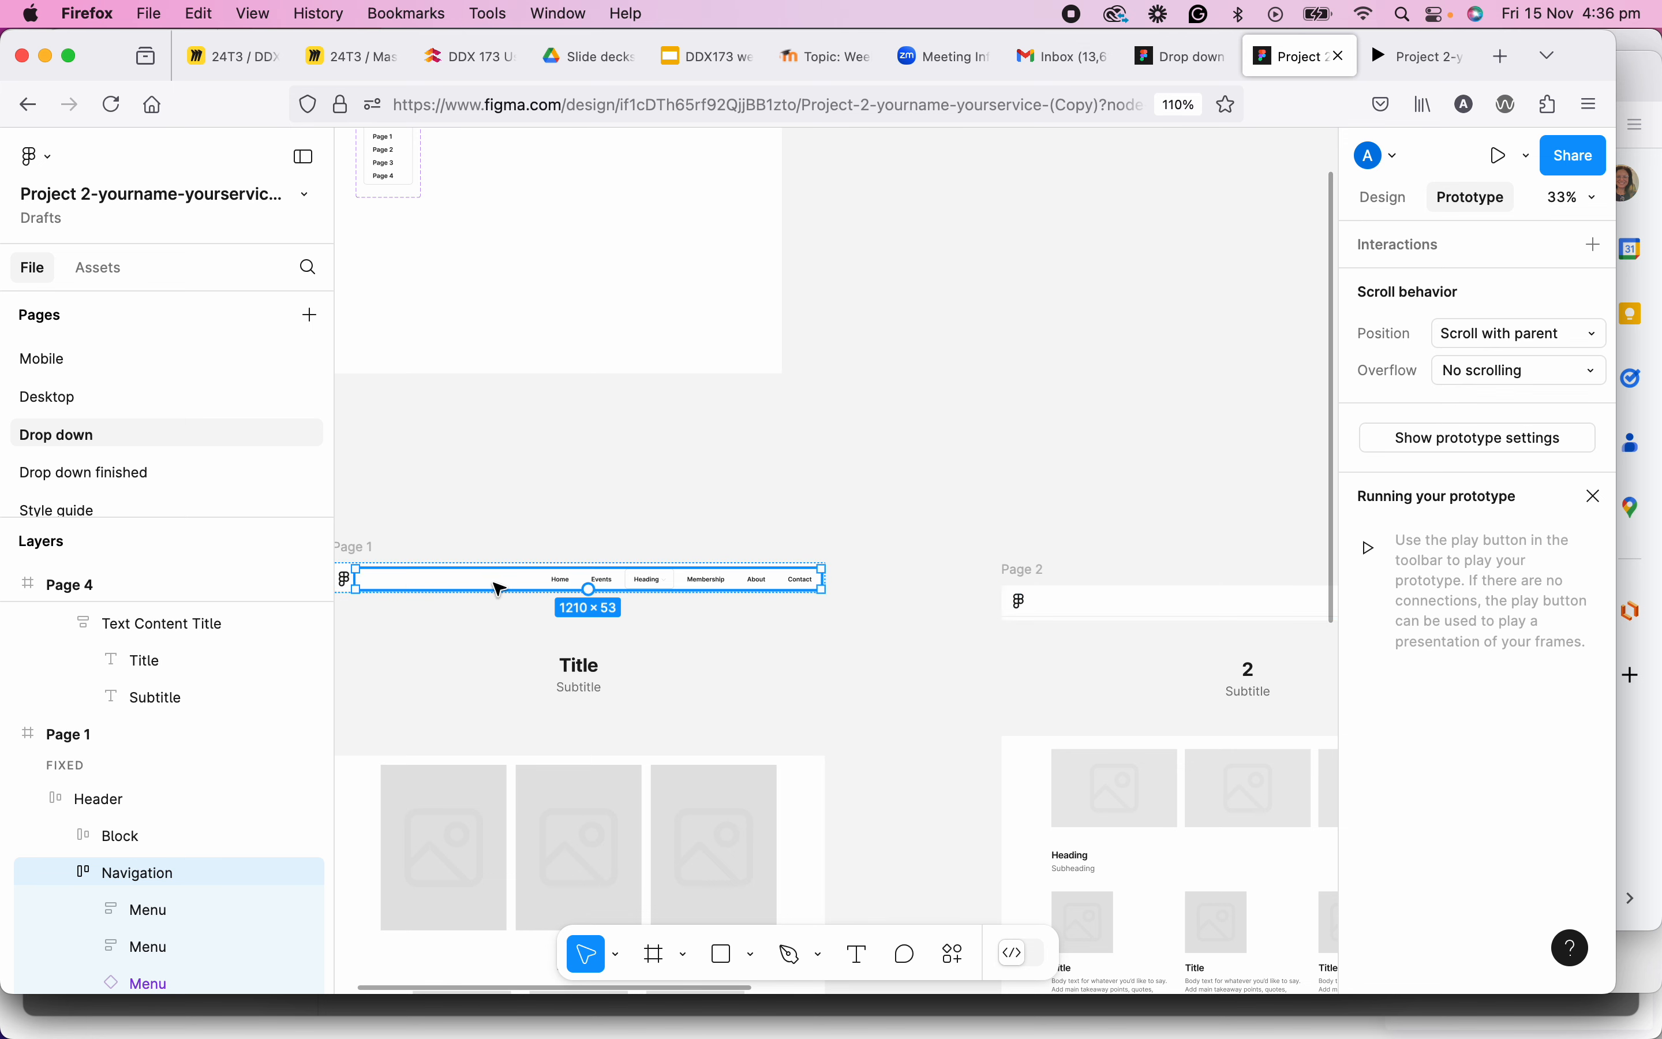
drag(499, 588, 508, 256)
drag(618, 373, 896, 434)
drag(885, 339, 763, 352)
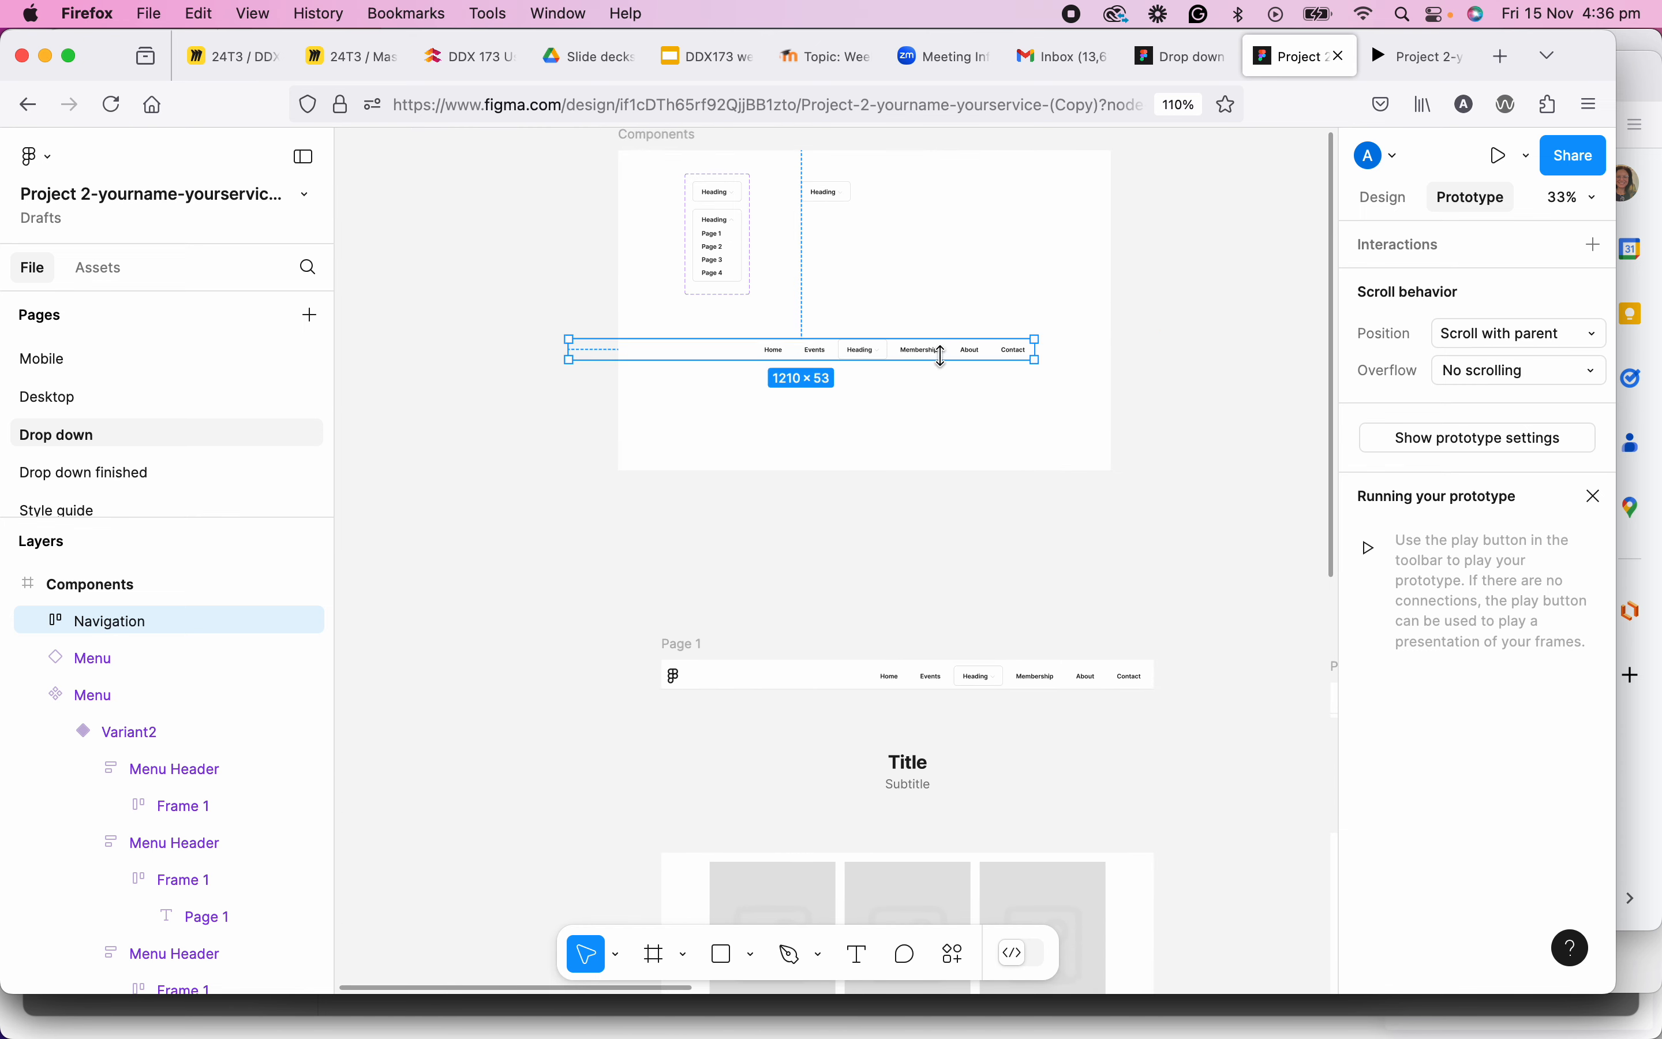
Fit the copied Navigation frame within the Components frame's edges and turn it into a component.
drag(734, 364, 801, 360)
right_click(801, 362)
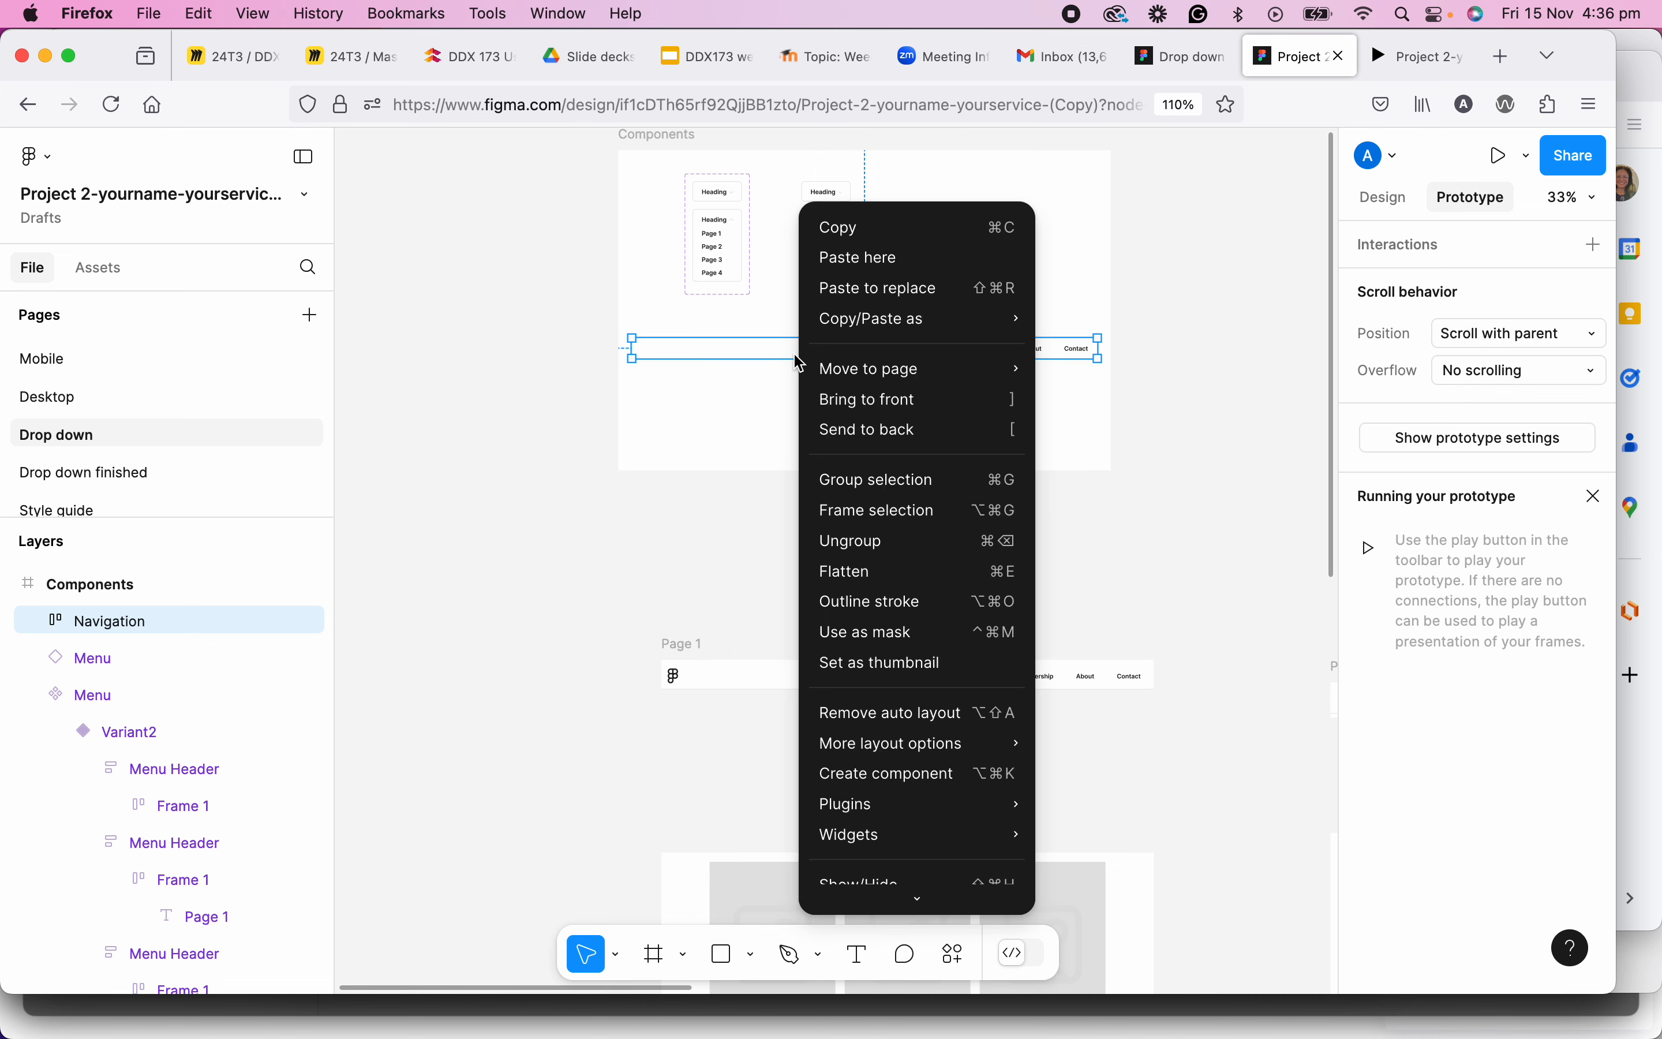
click(871, 777)
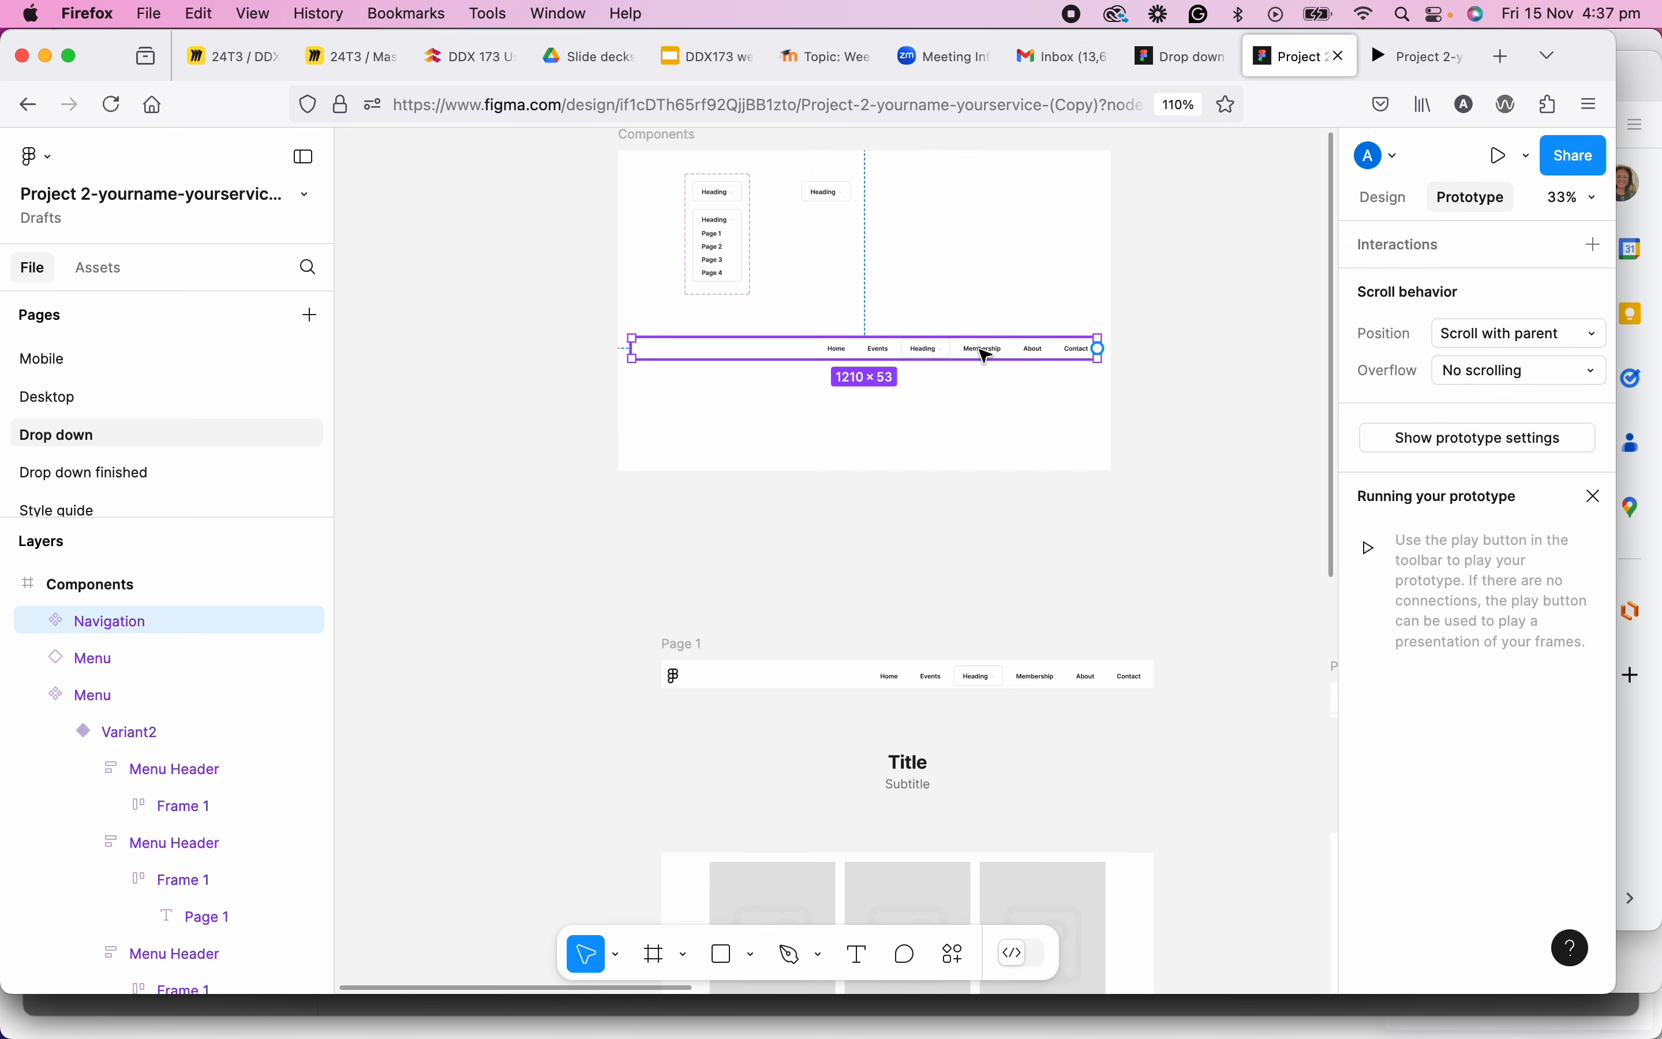
Replace the navigation bar in Page 1's header with an instance of the new Navigation component.
scroll(968, 378, down, 2)
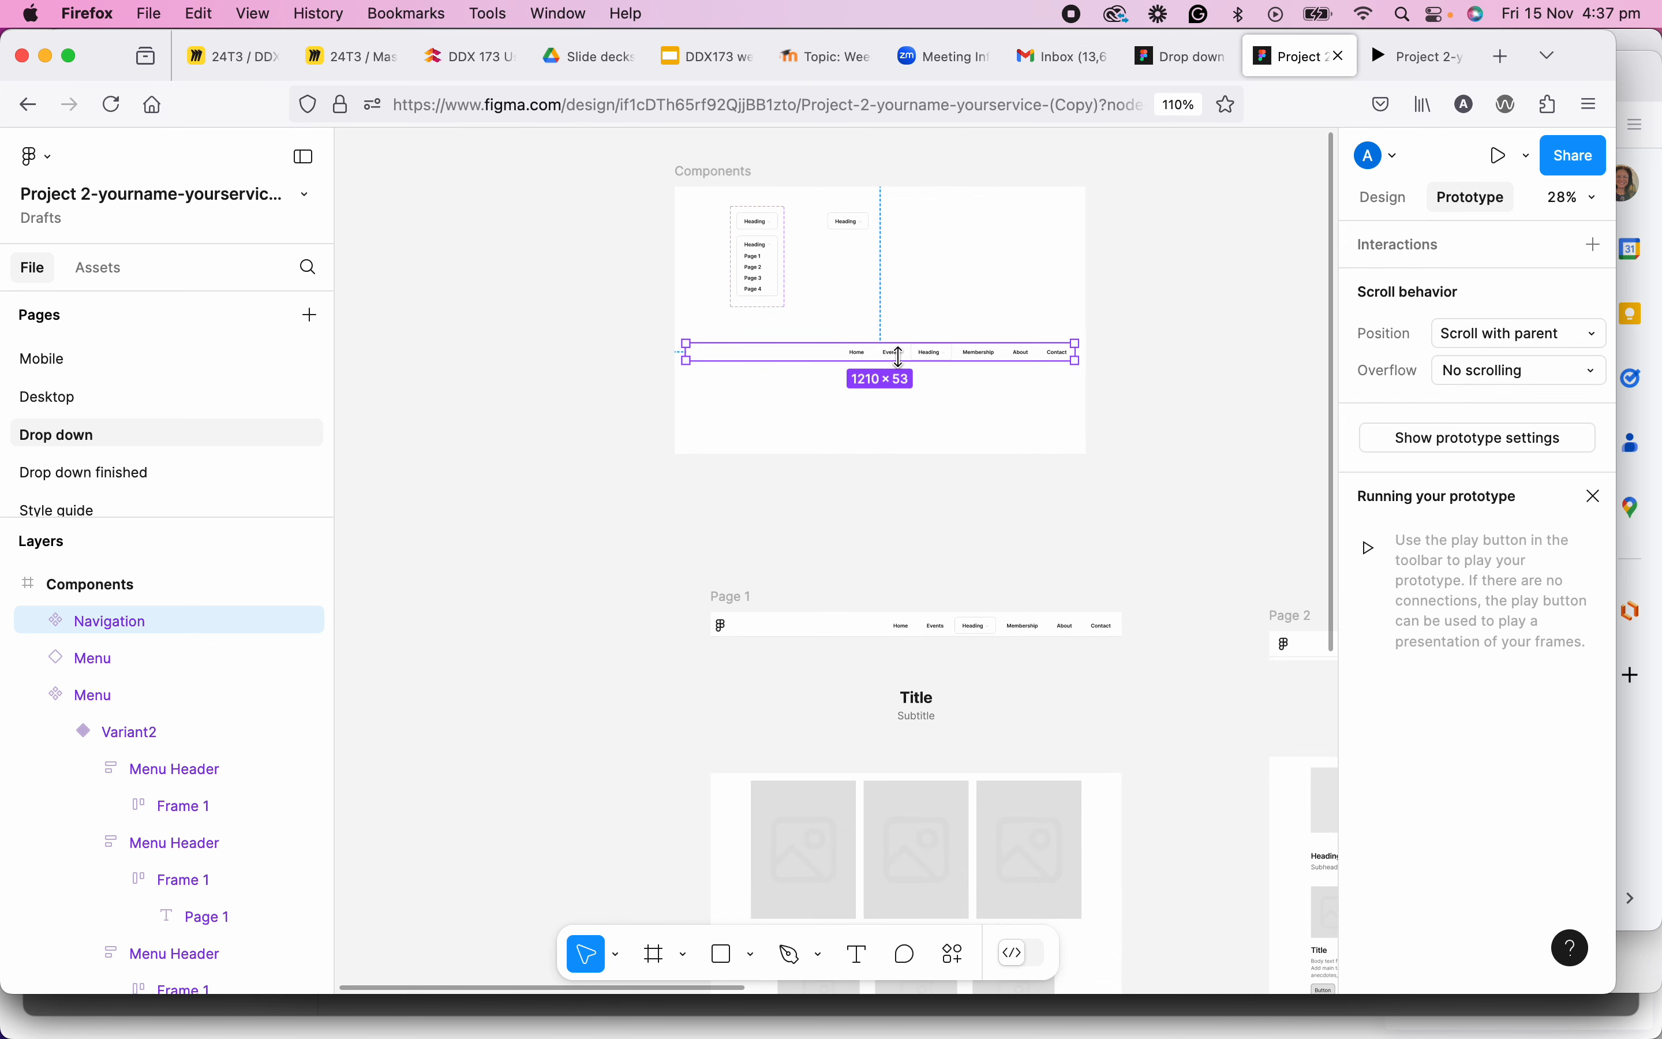
click(940, 631)
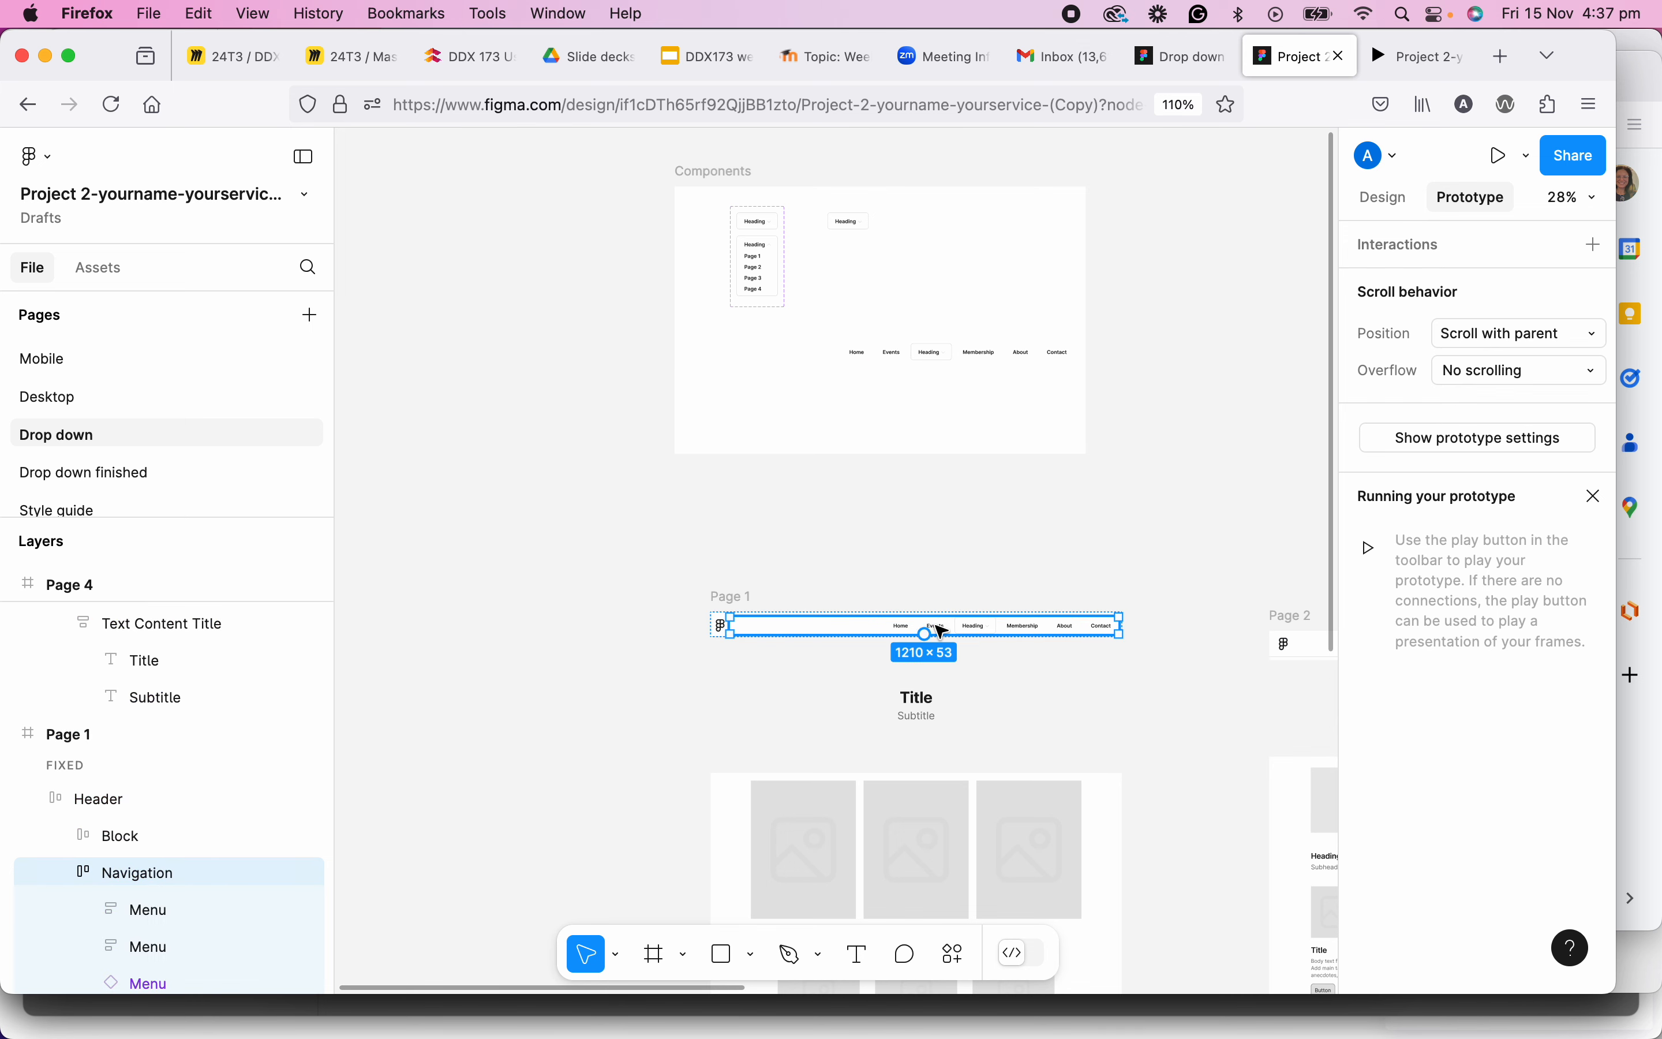
right_click(934, 631)
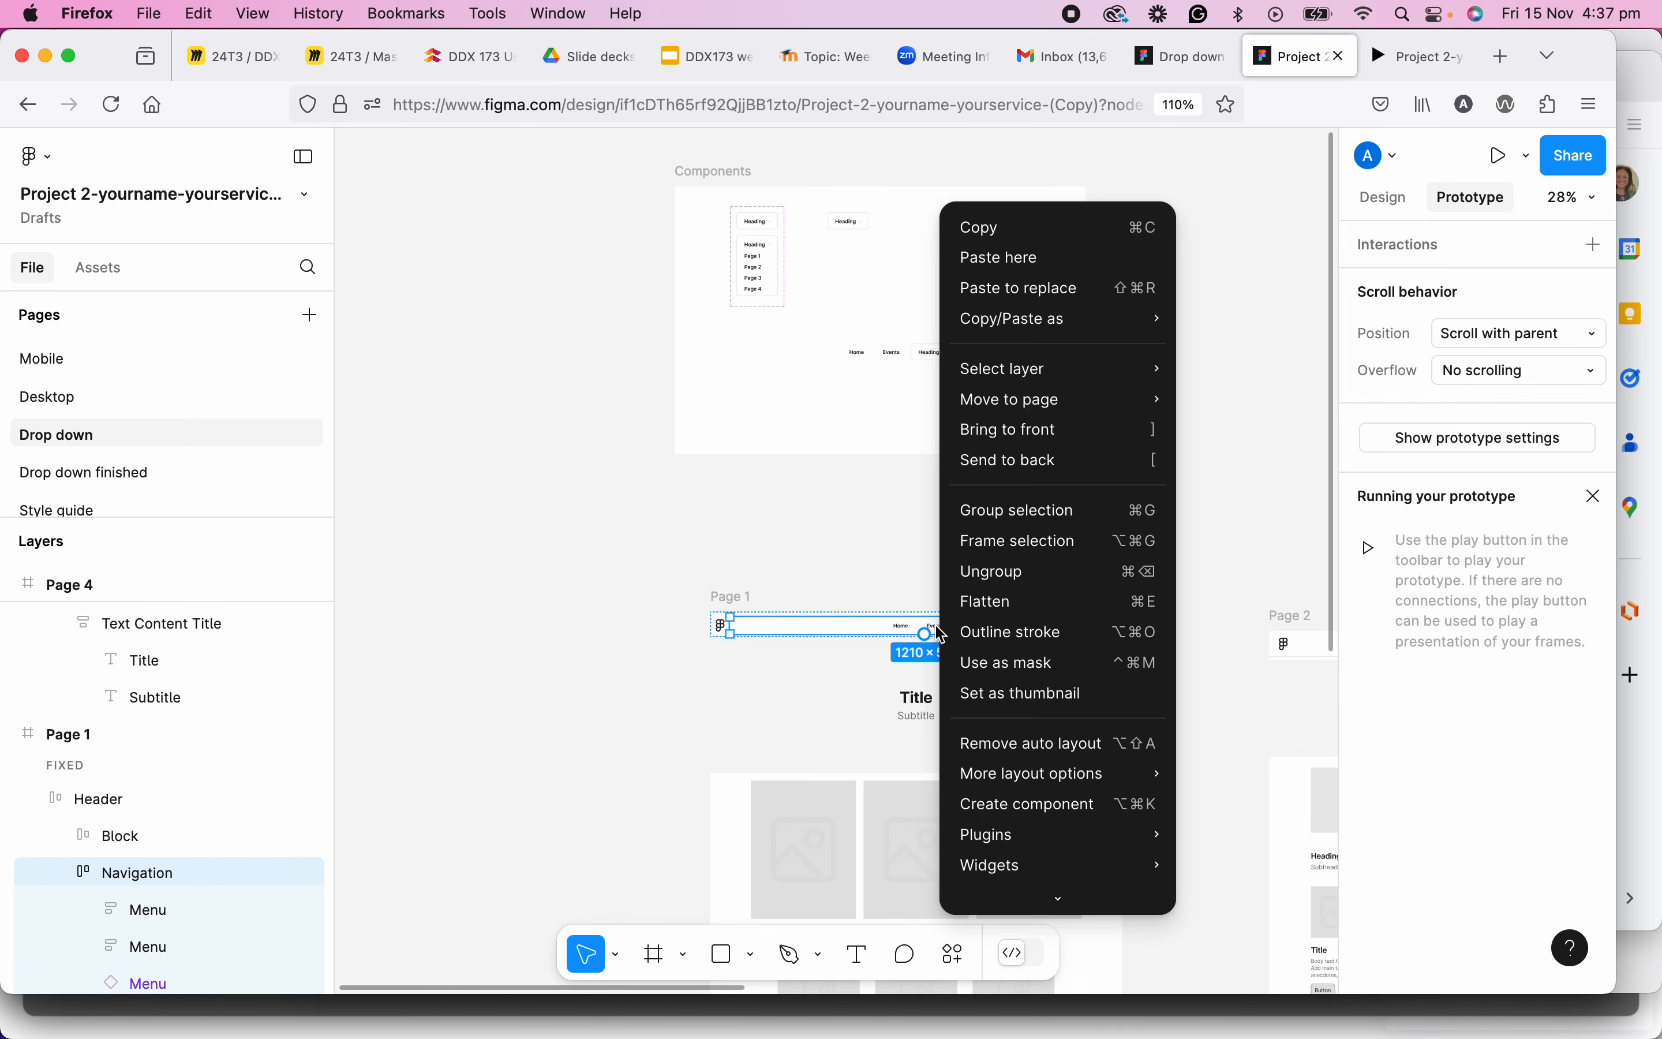
click(1021, 288)
Add a Navigation instance to Page 2's header and fit it beside the logo, about 1178 px wide.
scroll(527, 527, right, 5)
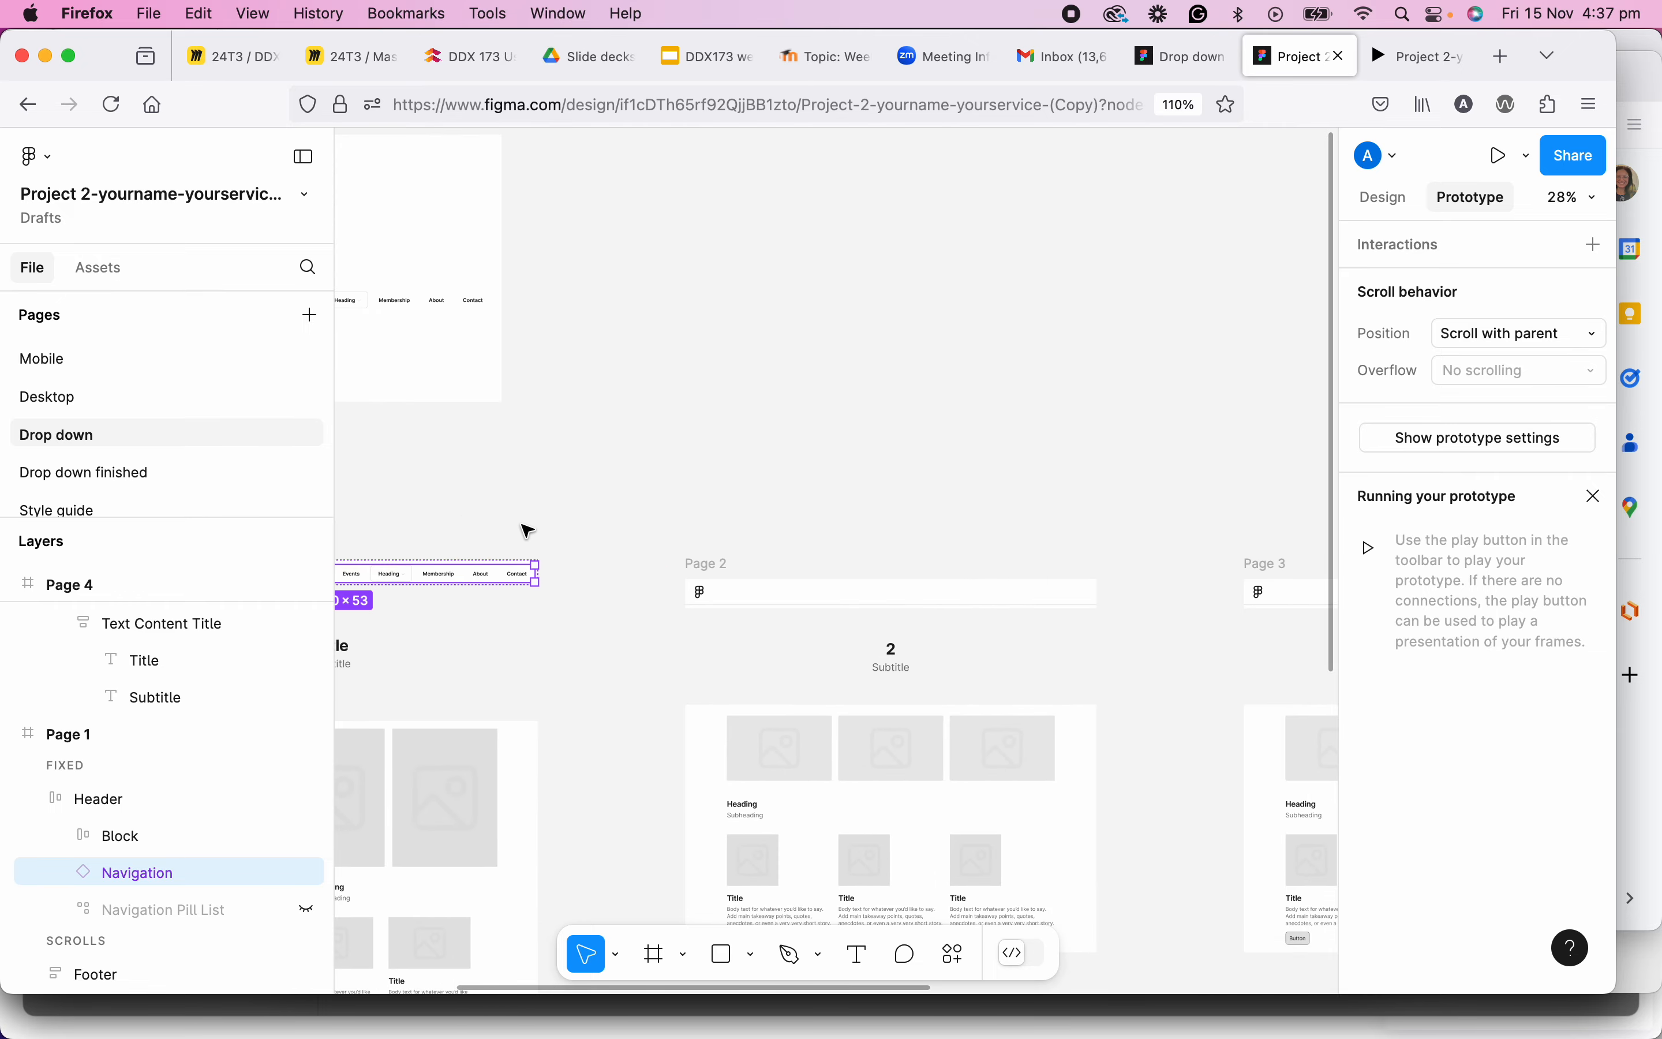
click(736, 597)
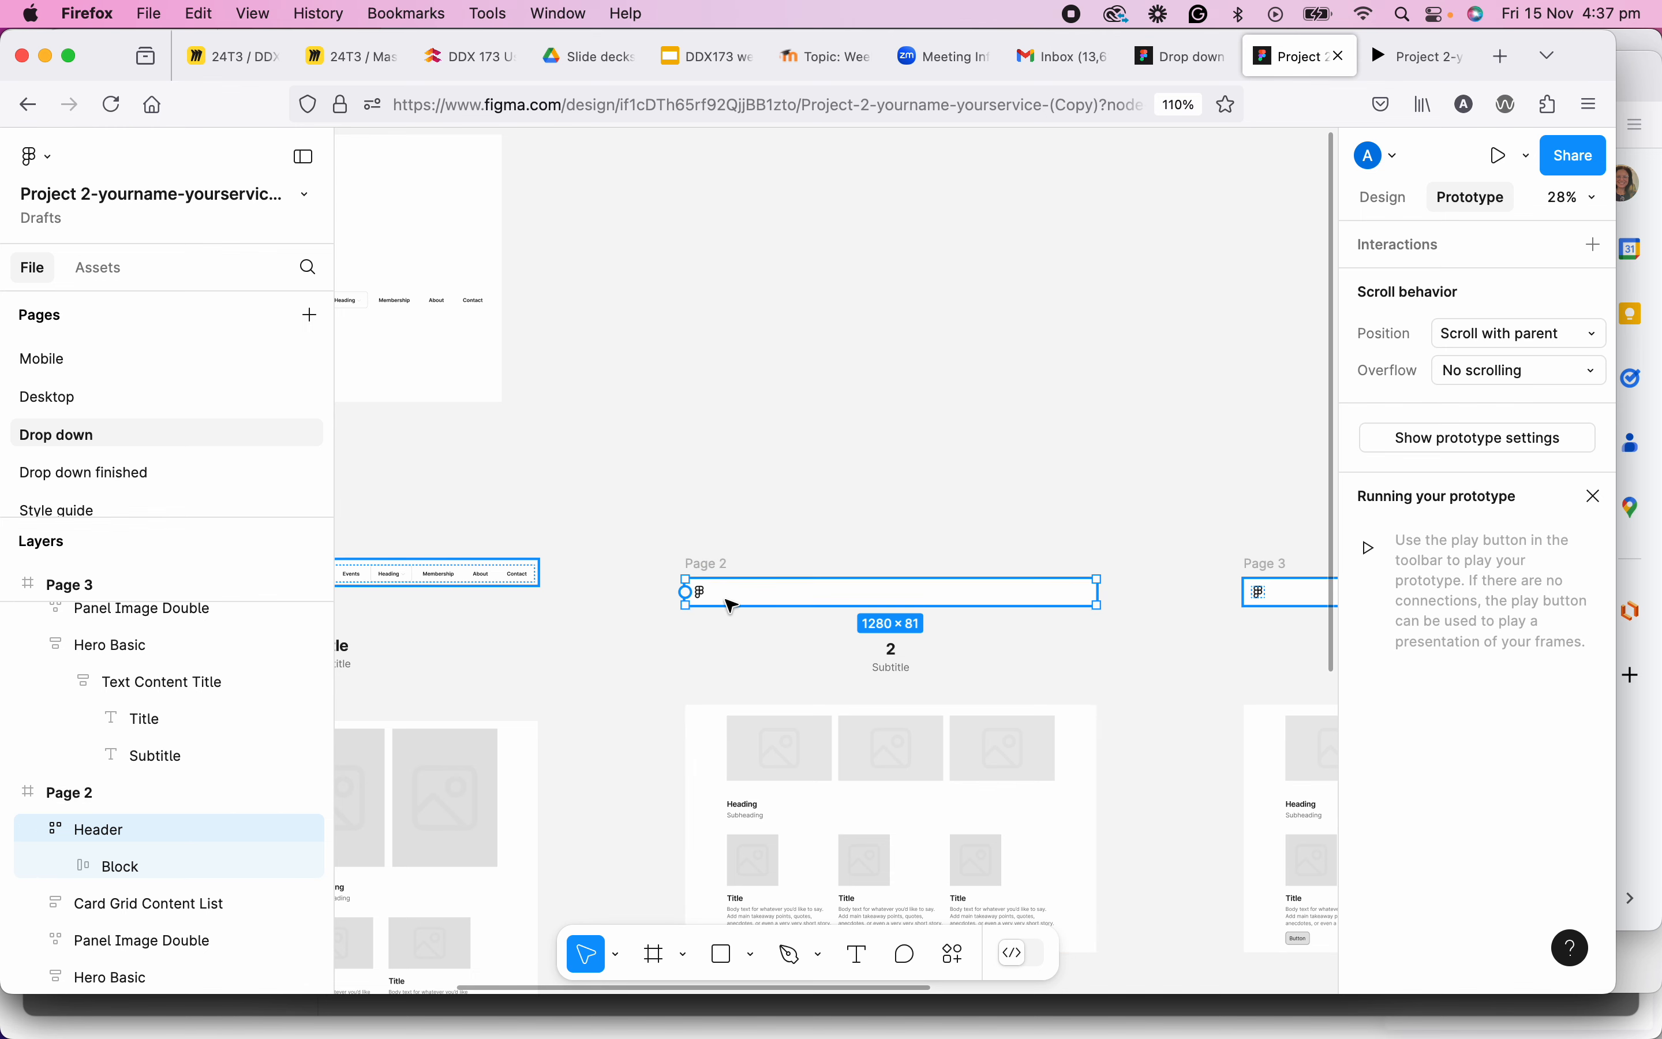
click(743, 602)
scroll(748, 603, up, 3)
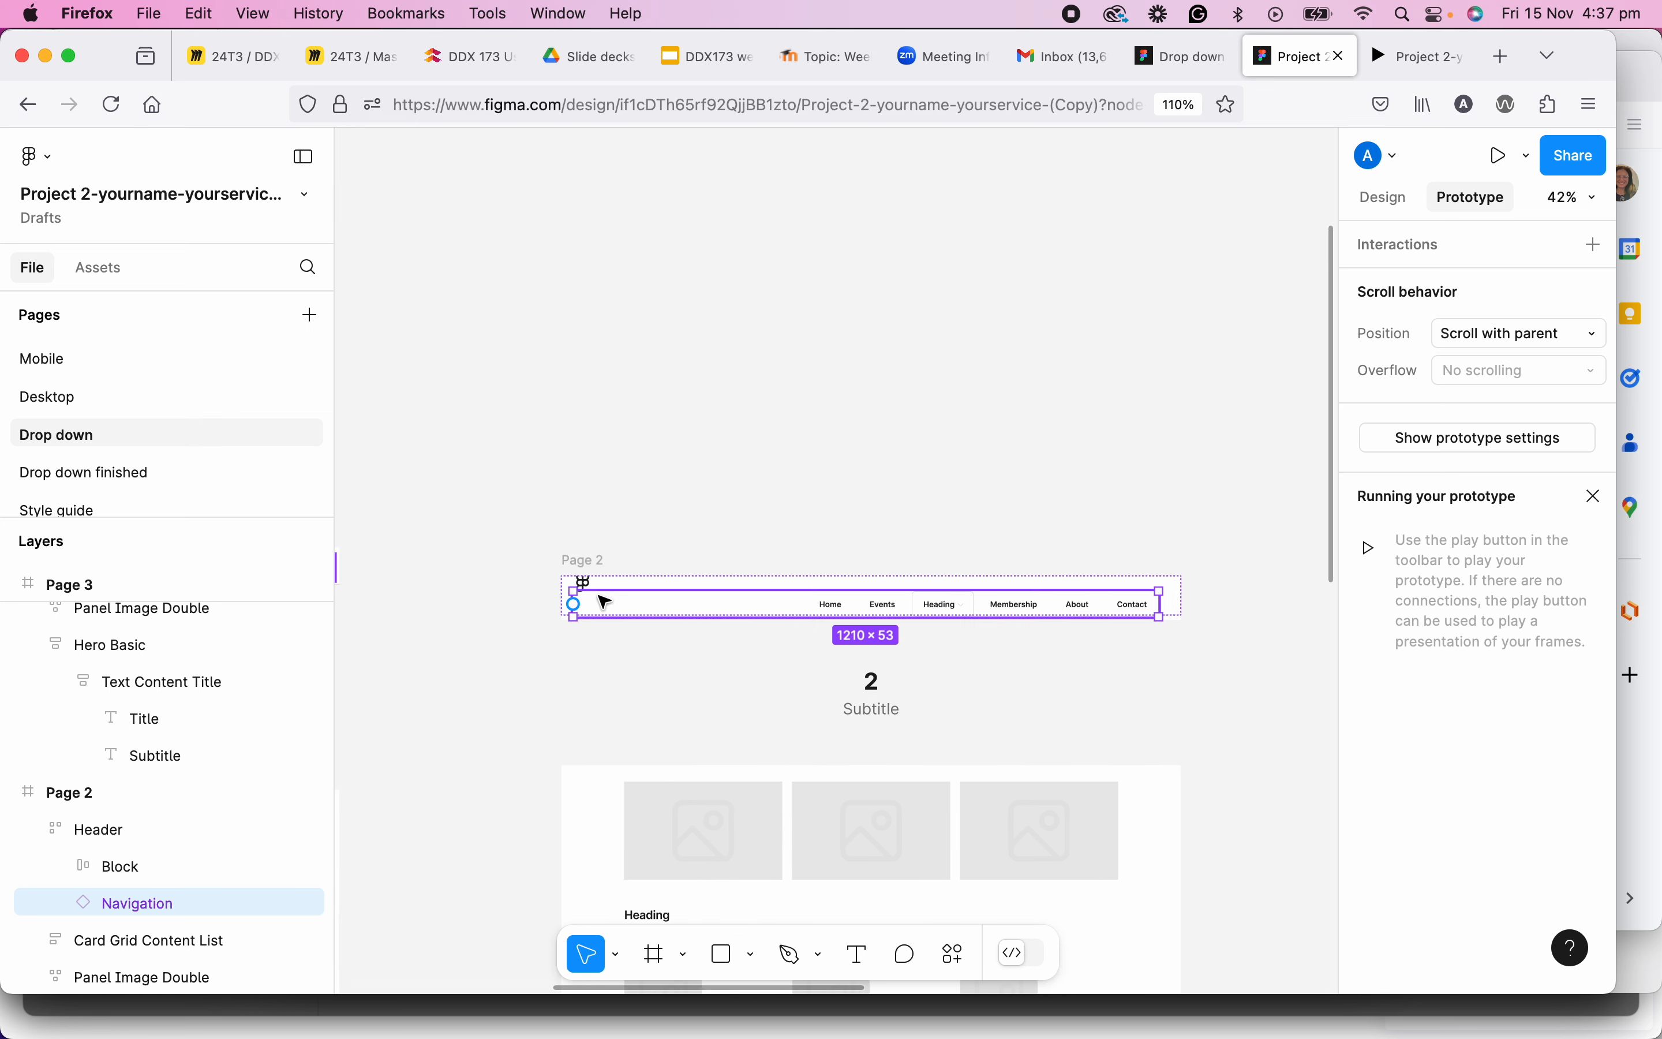
scroll(573, 603, up, 5)
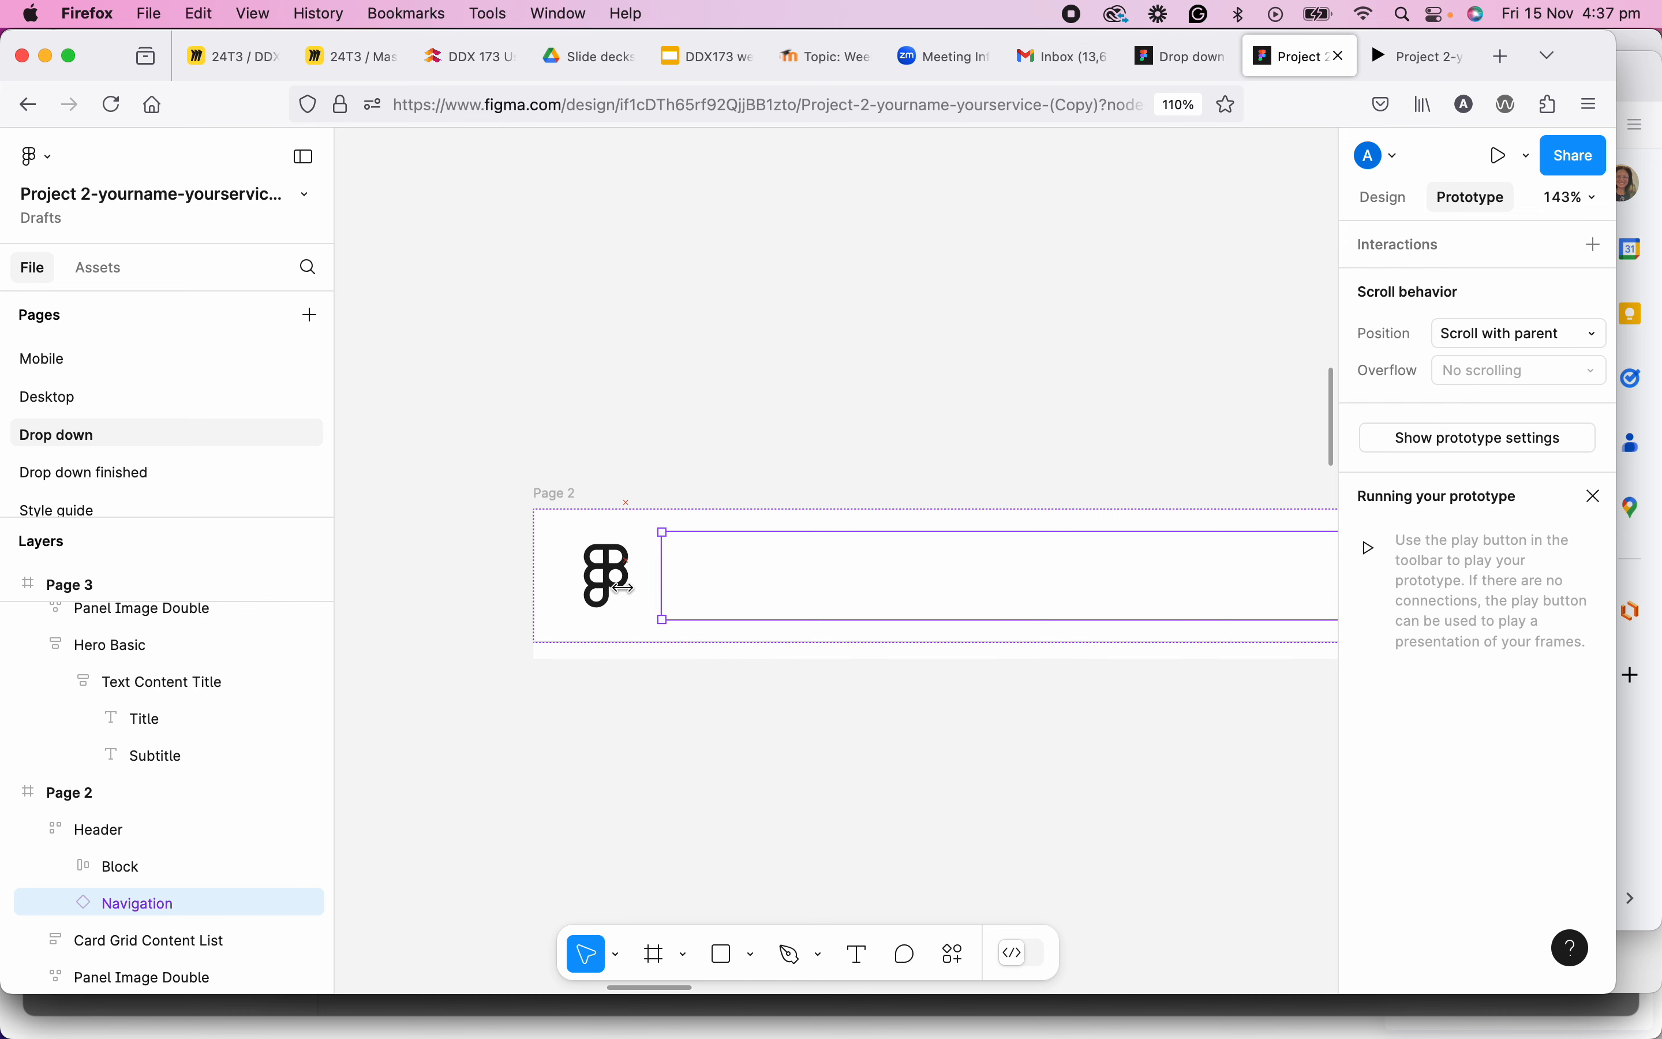
scroll(790, 605, down, 4)
scroll(892, 613, down, 3)
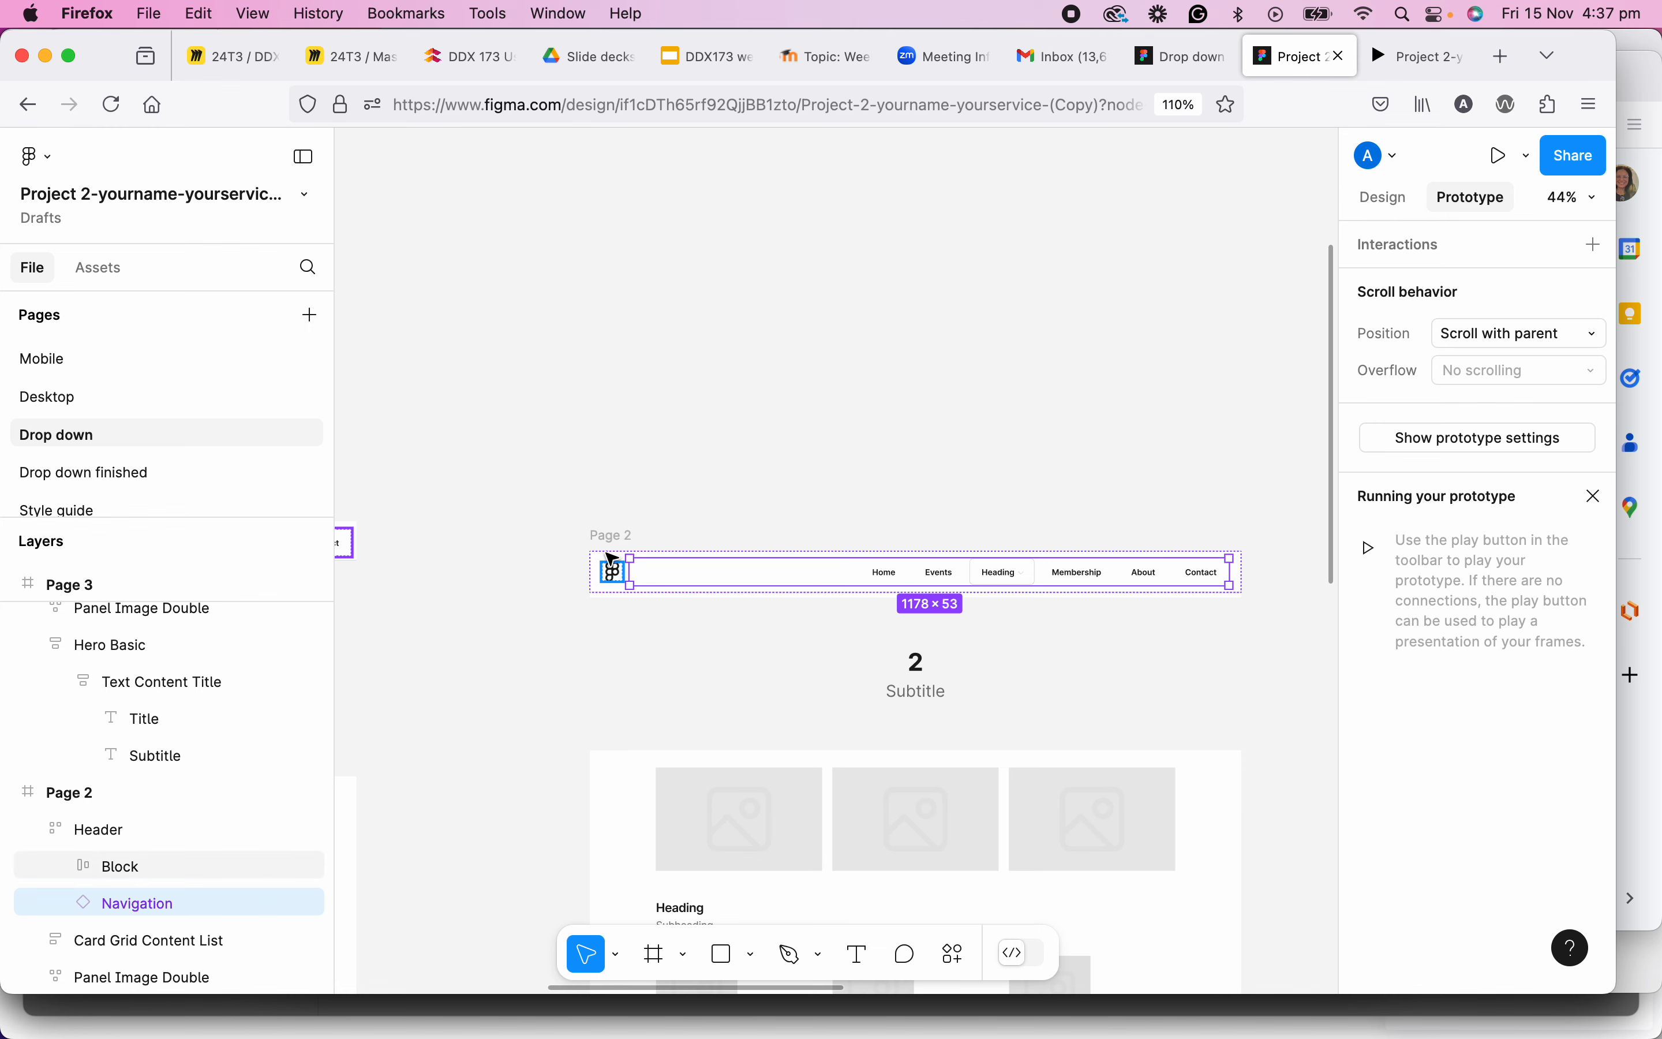
Replace Page 3's logo-only header with a copy of Page 2's complete header.
click(607, 554)
scroll(790, 625, down, 3)
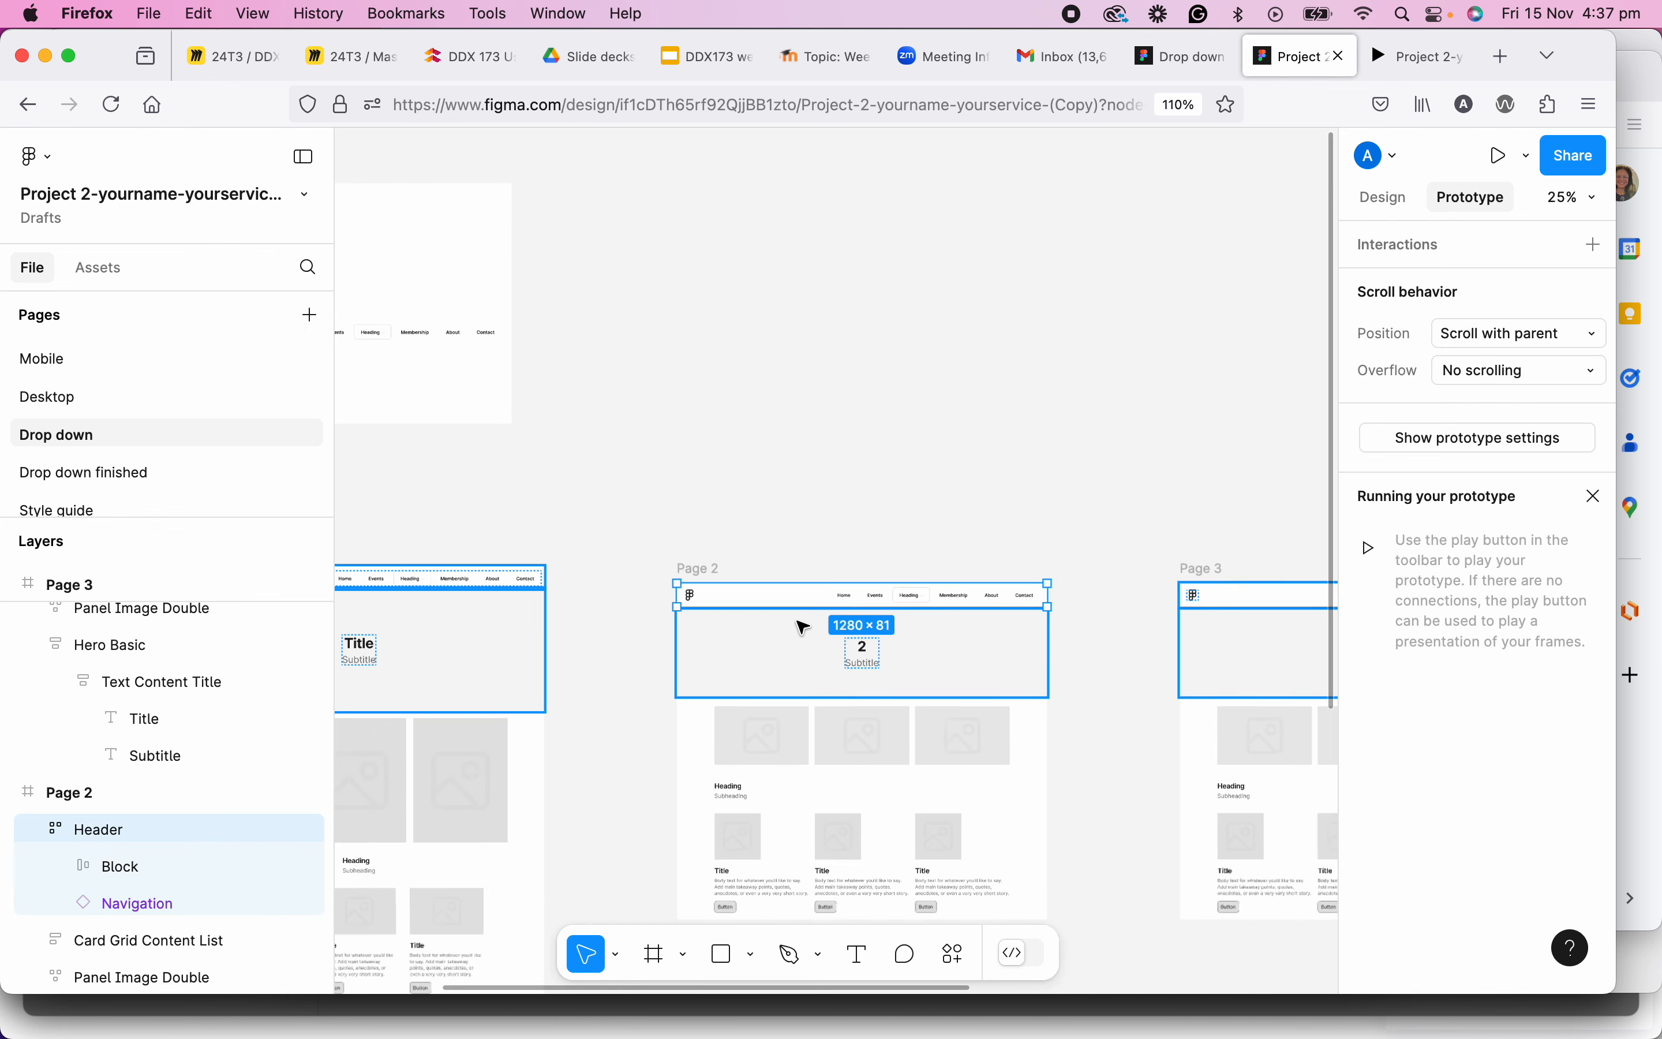
scroll(683, 583, right, 5)
click(684, 581)
right_click(683, 581)
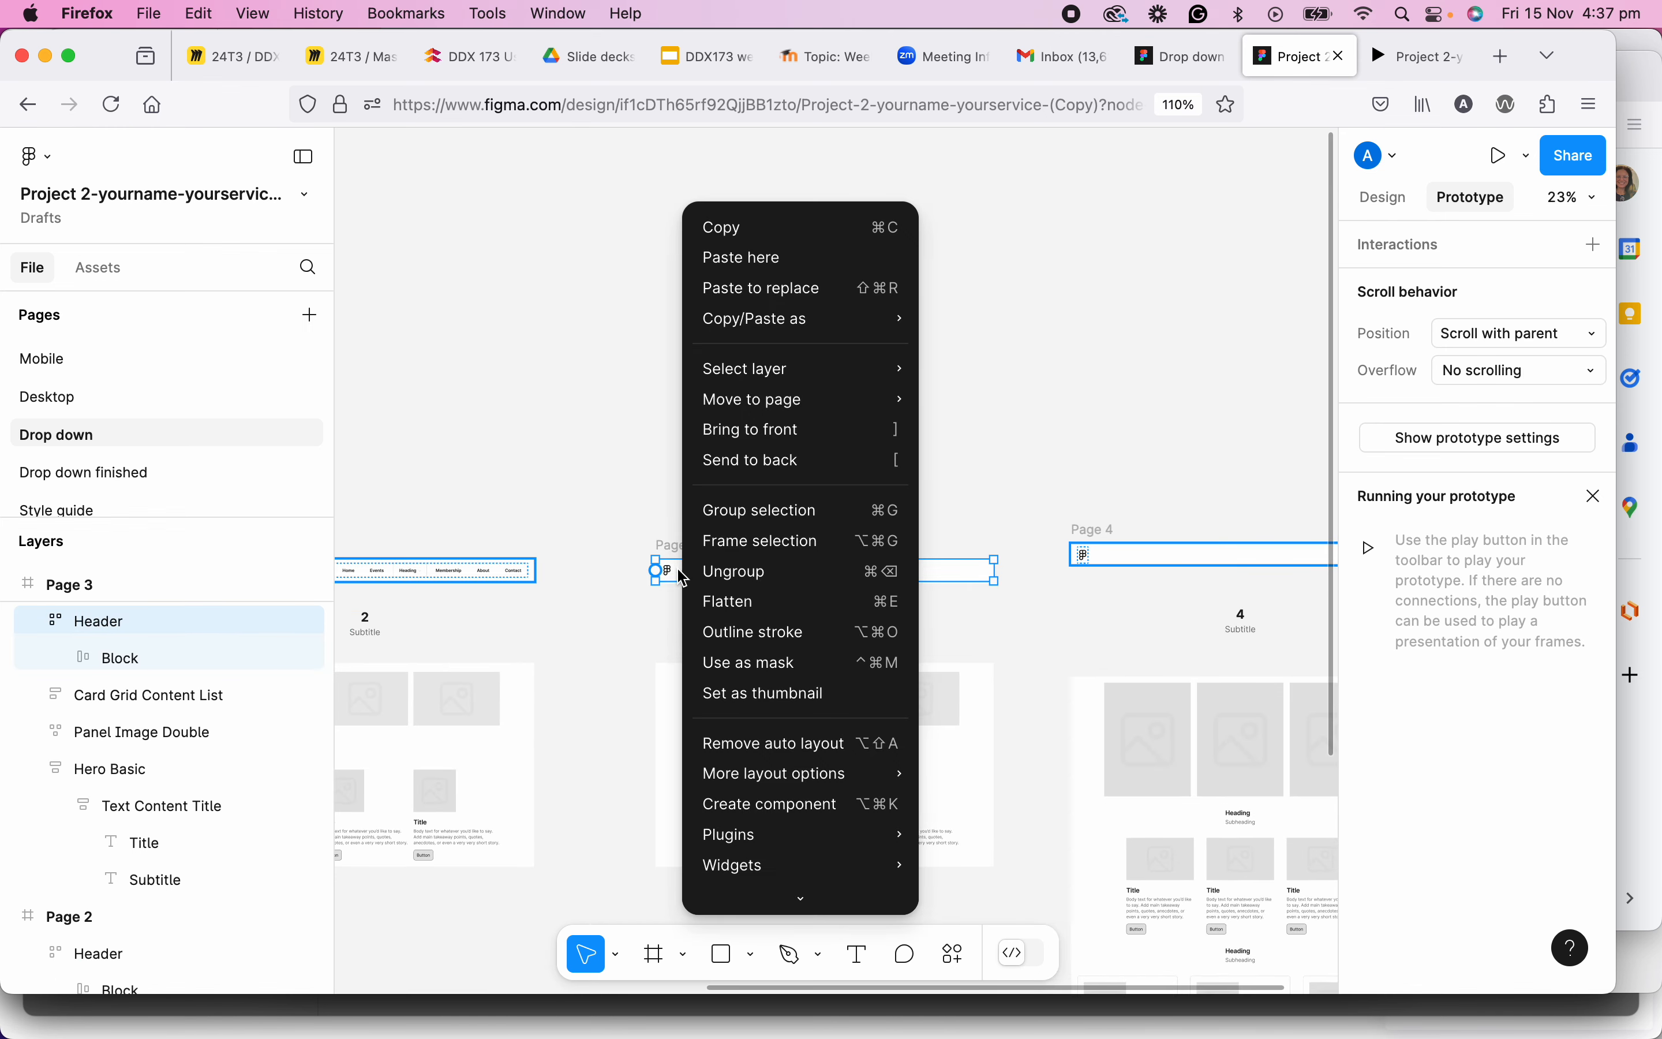
mouse_move(799, 355)
click(800, 288)
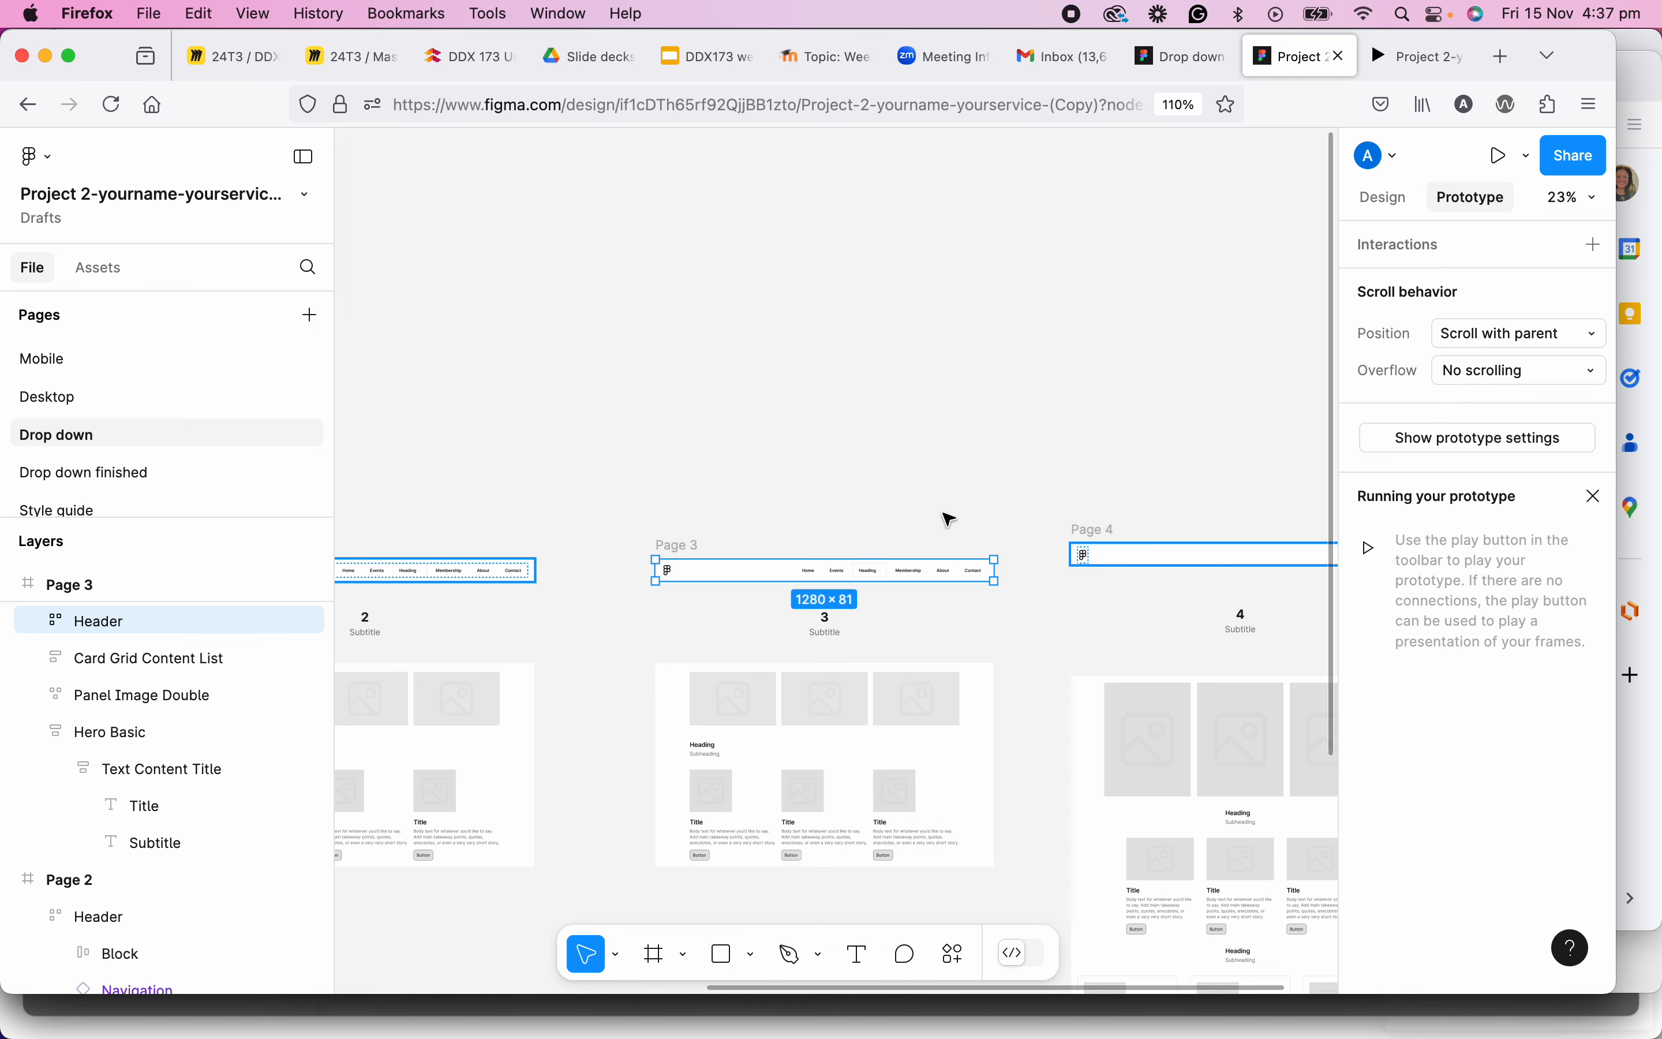
Replace Page 4's header with the same copied header containing the Navigation instance.
scroll(946, 519, right, 5)
click(744, 577)
right_click(744, 577)
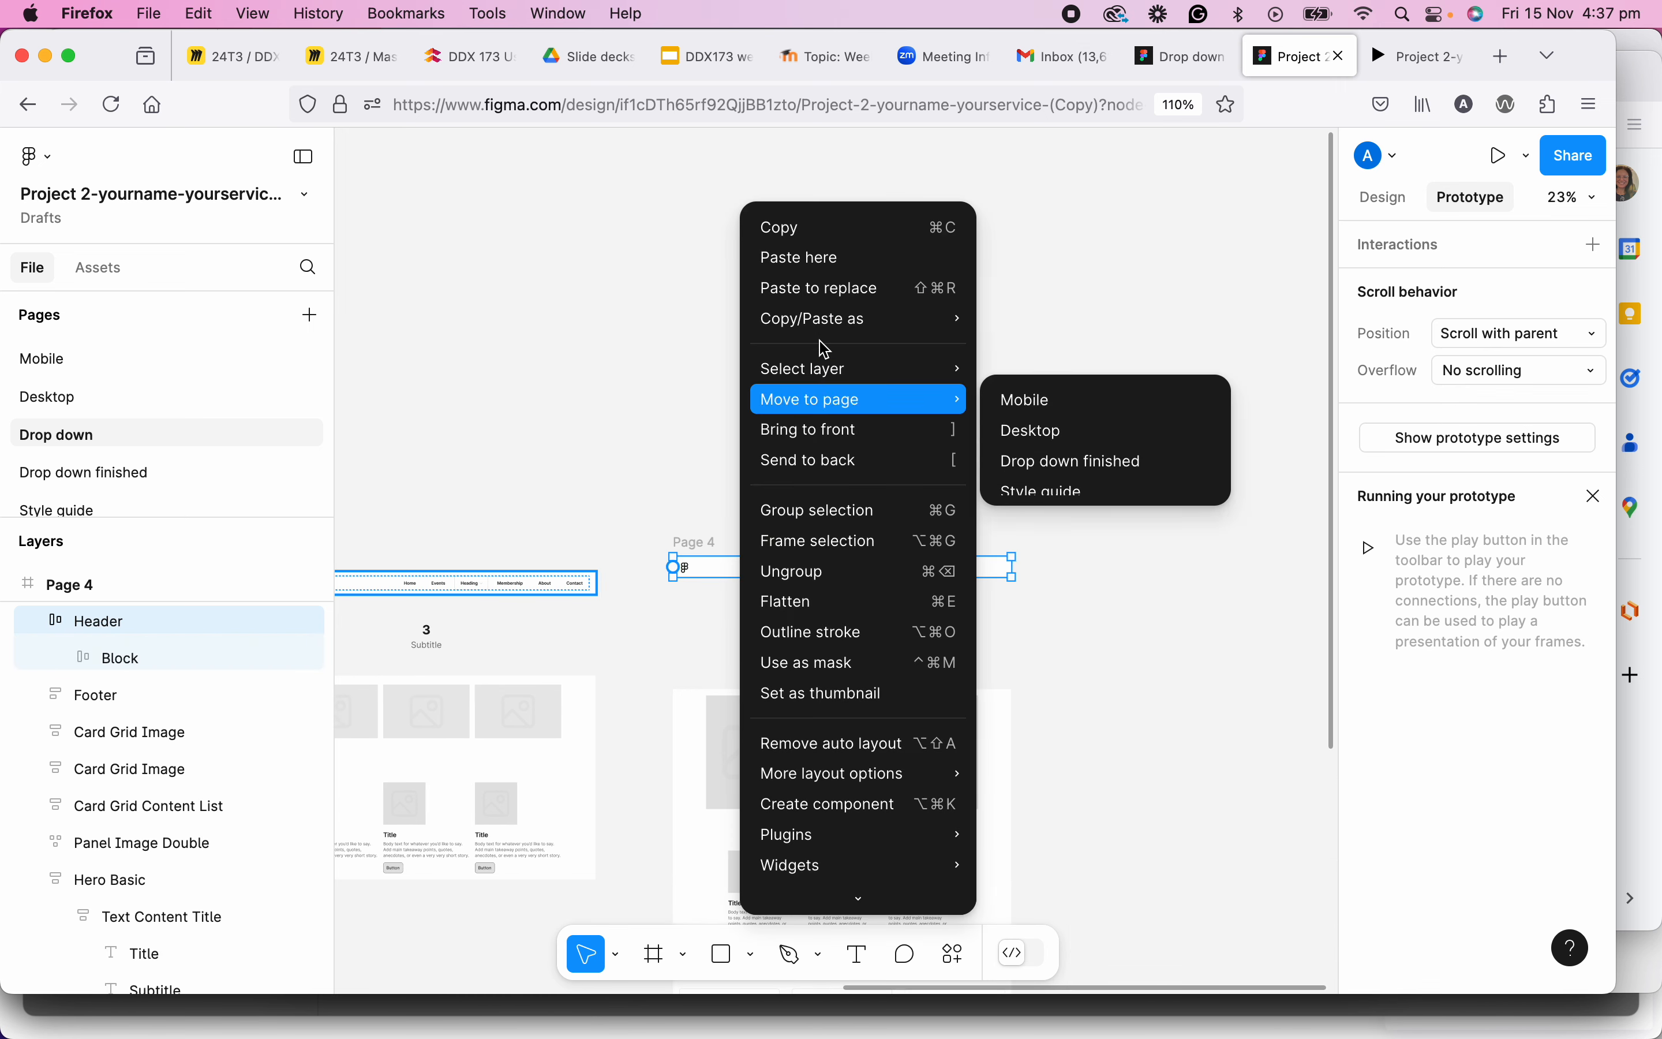
click(804, 286)
Select the Page 2 frame and open the prototype preview from it.
scroll(756, 541, down, 5)
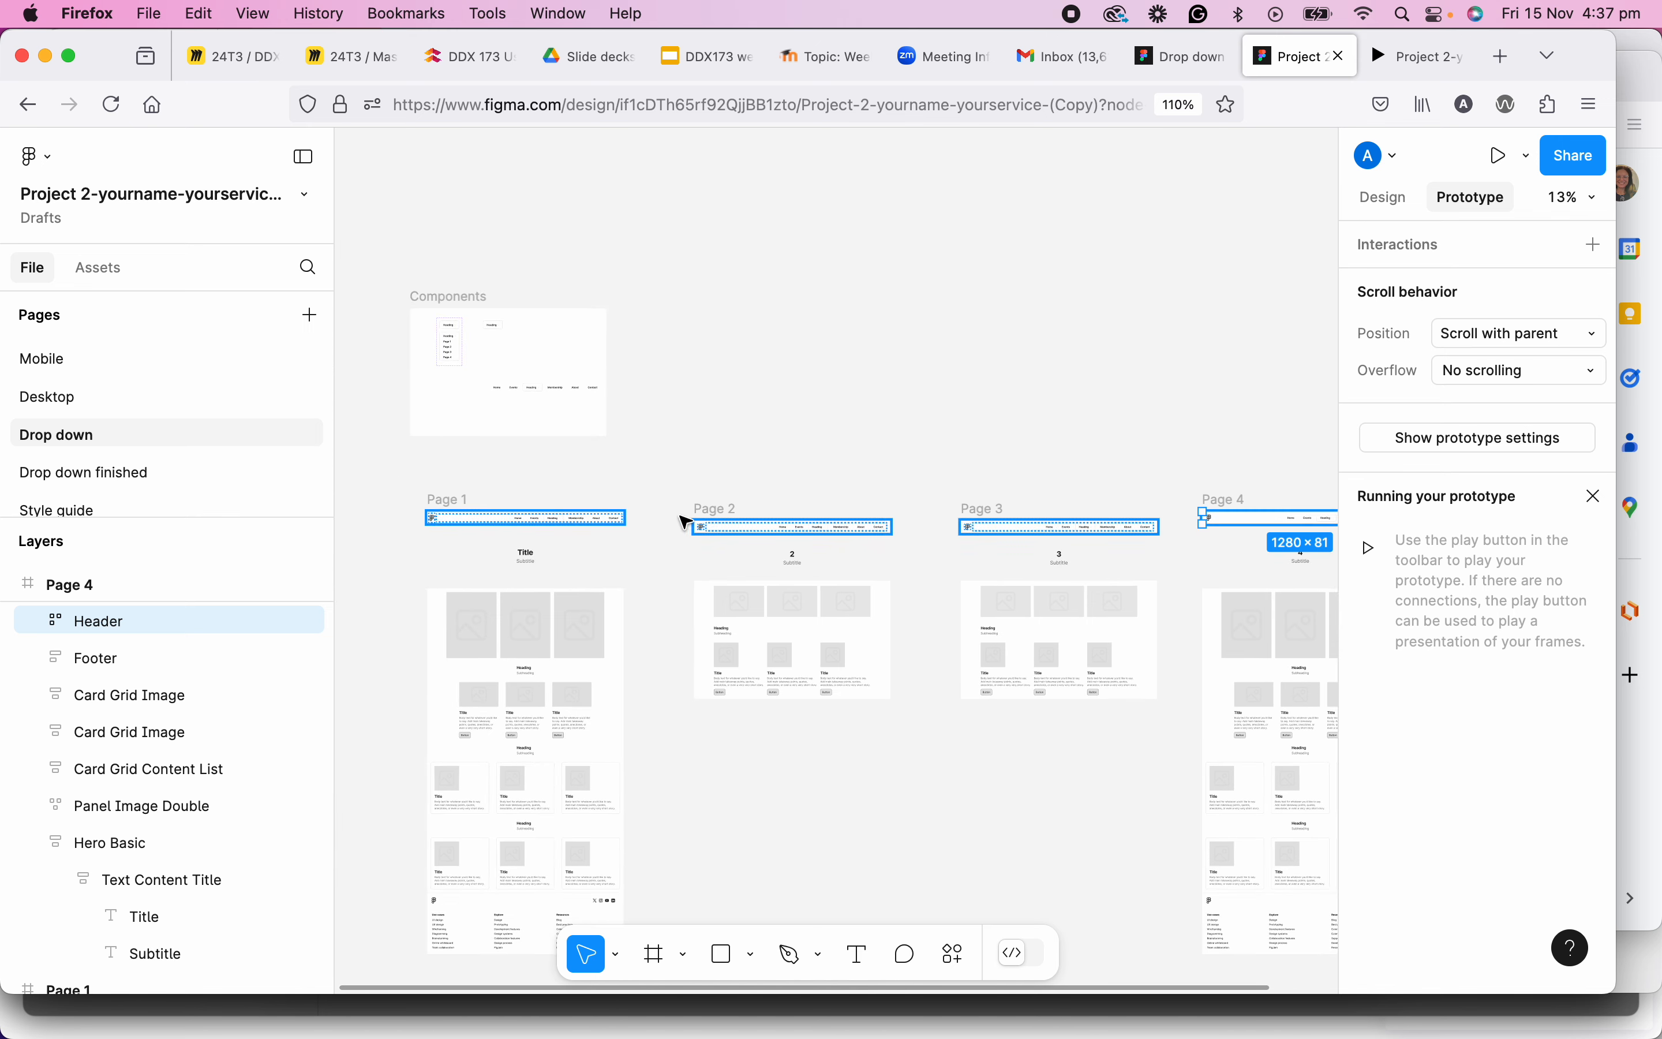
click(444, 499)
click(732, 508)
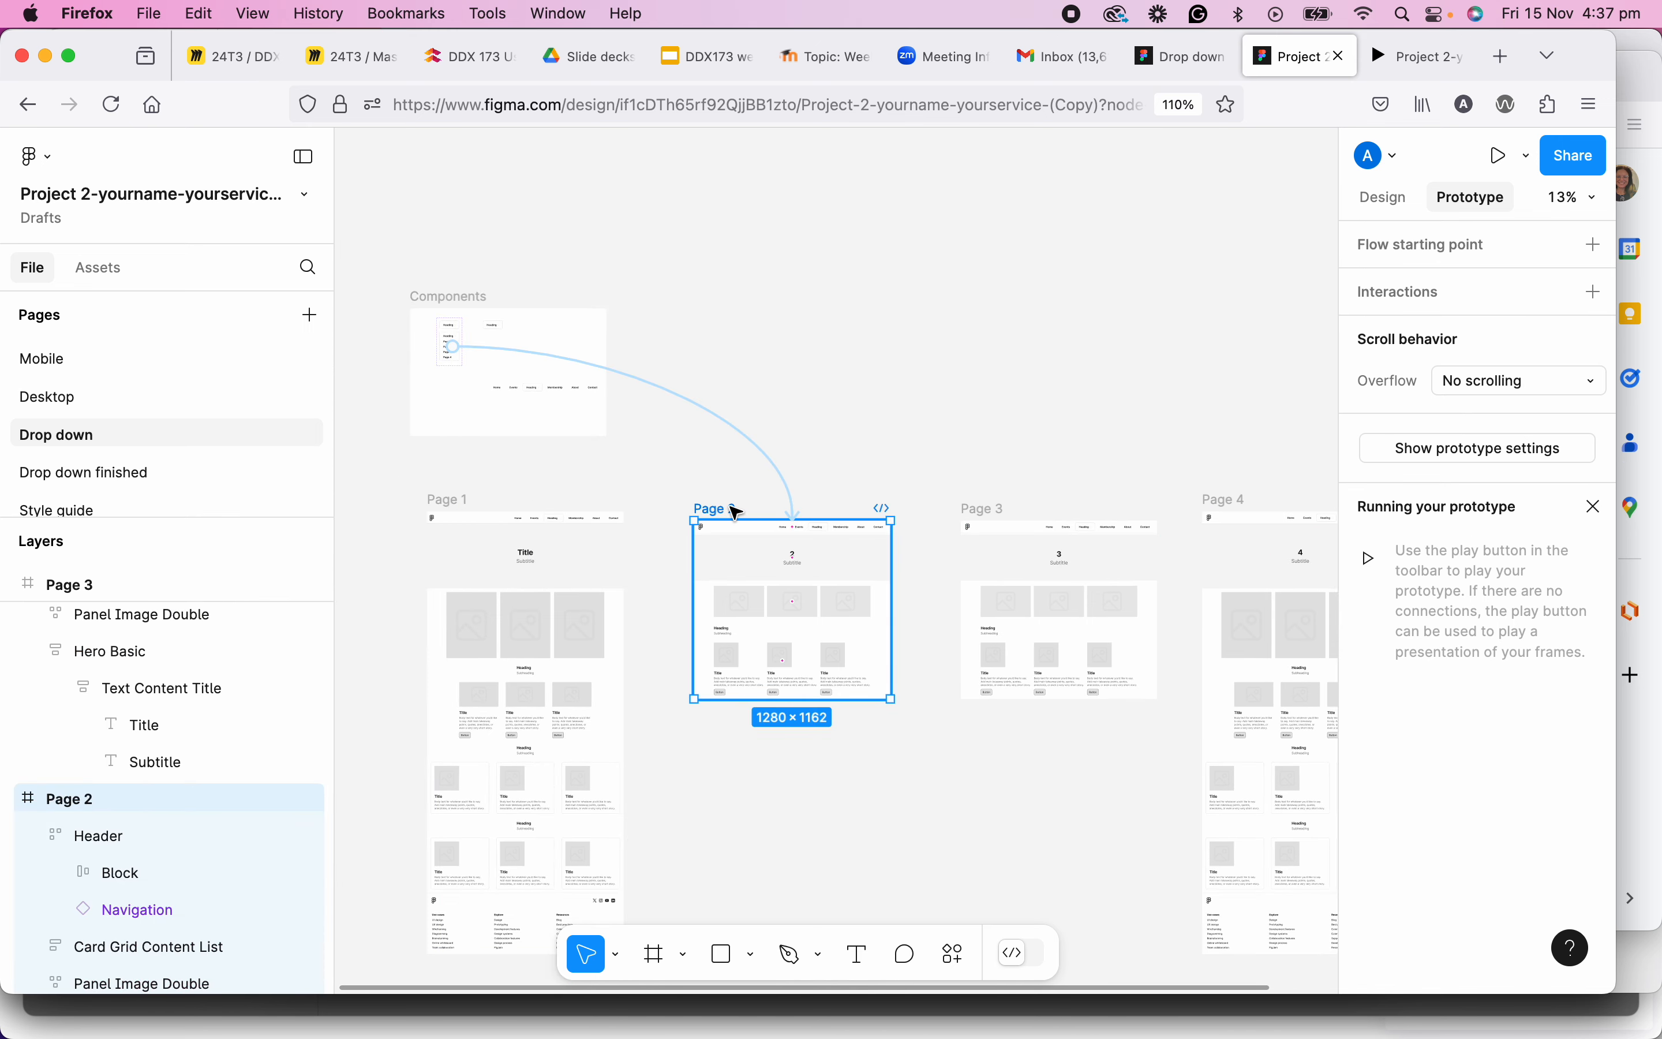
scroll(732, 520, up, 3)
scroll(732, 520, up, 2)
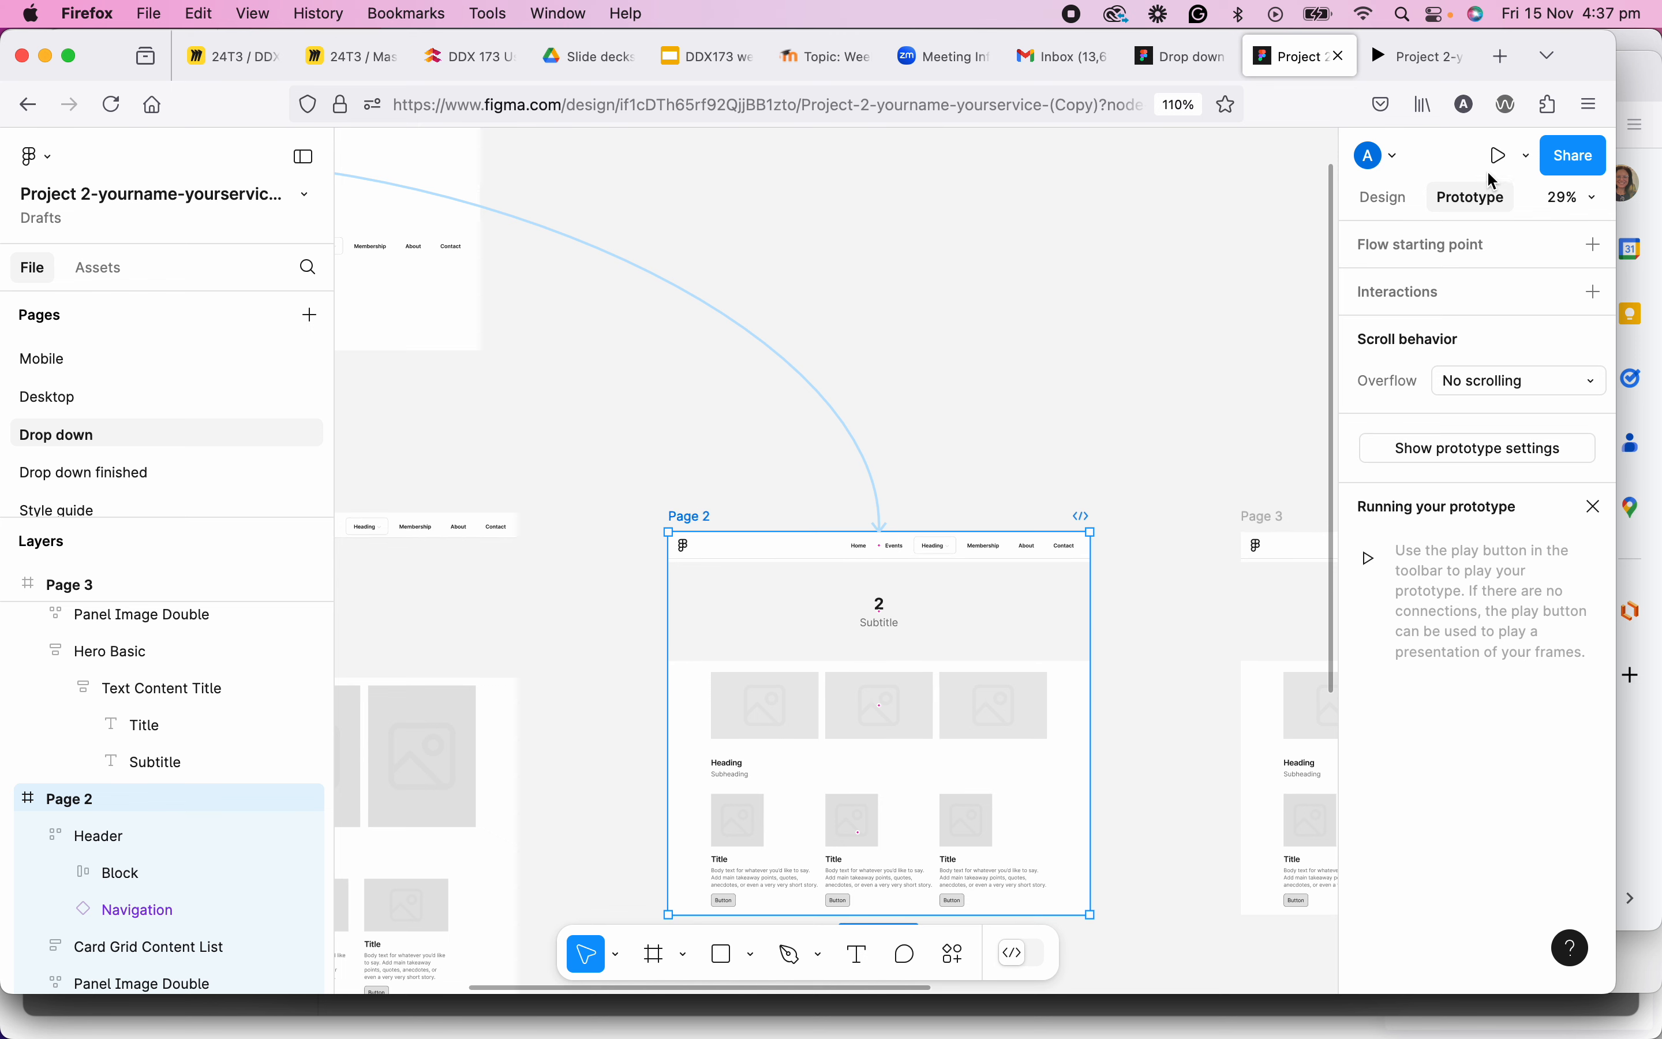
click(1385, 198)
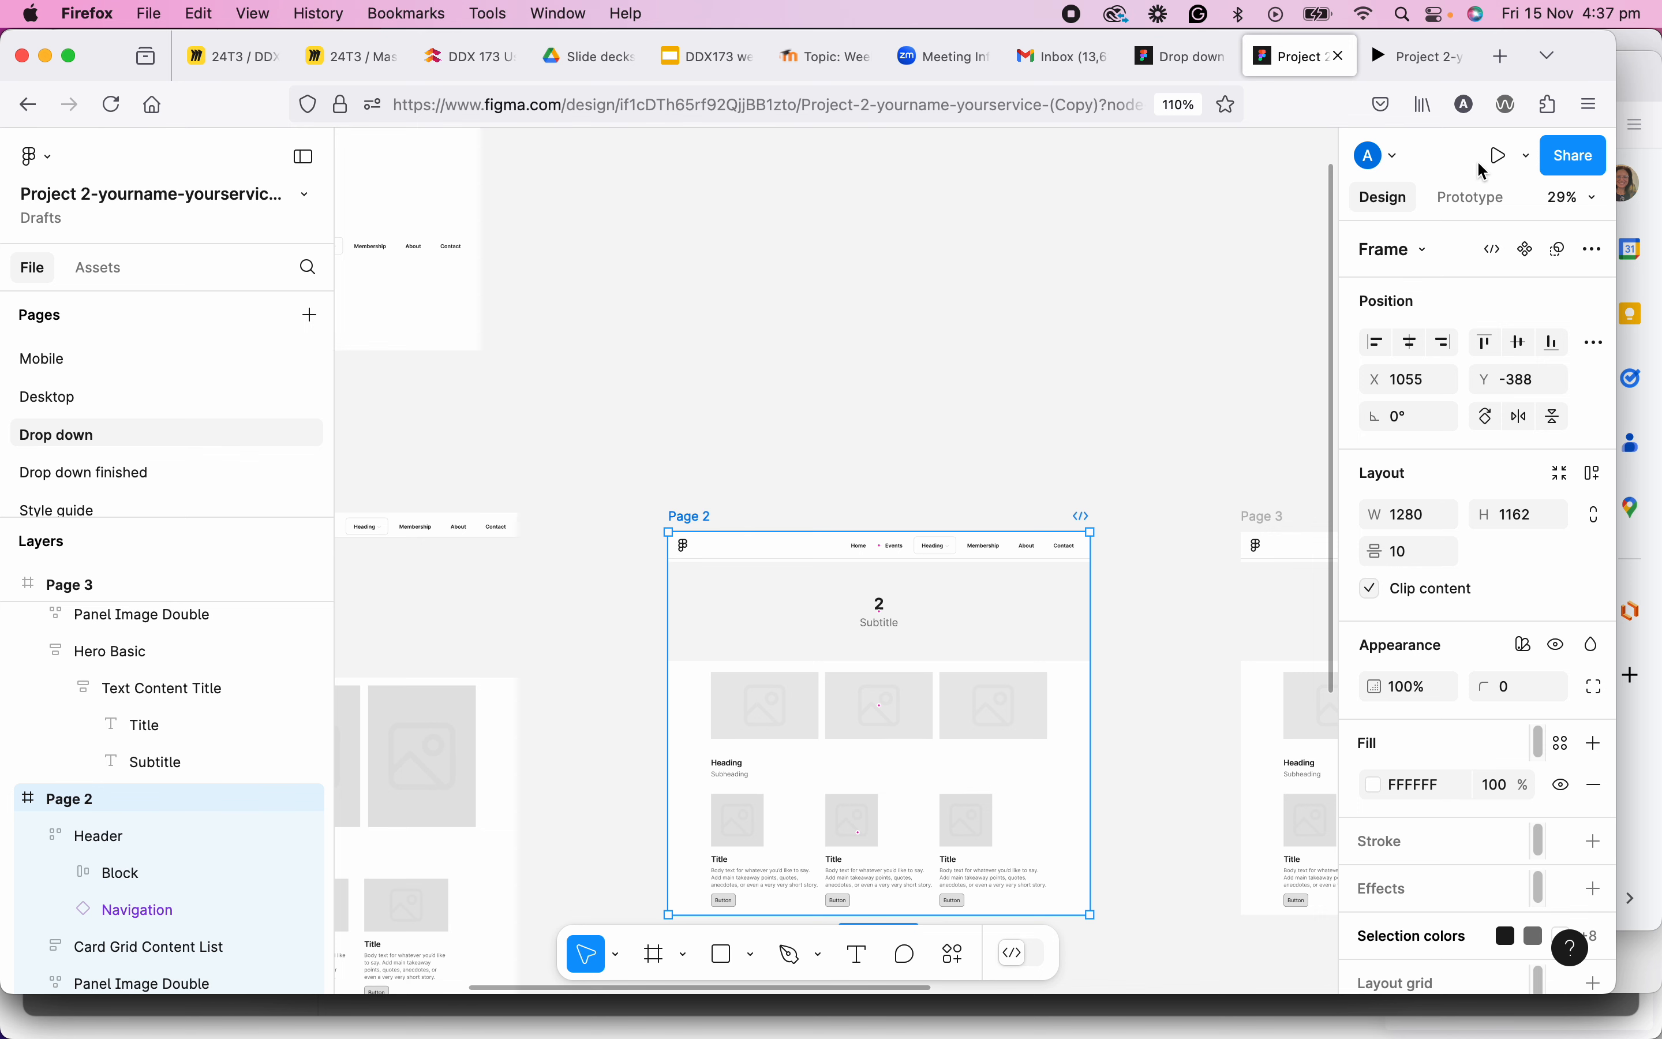
click(1495, 167)
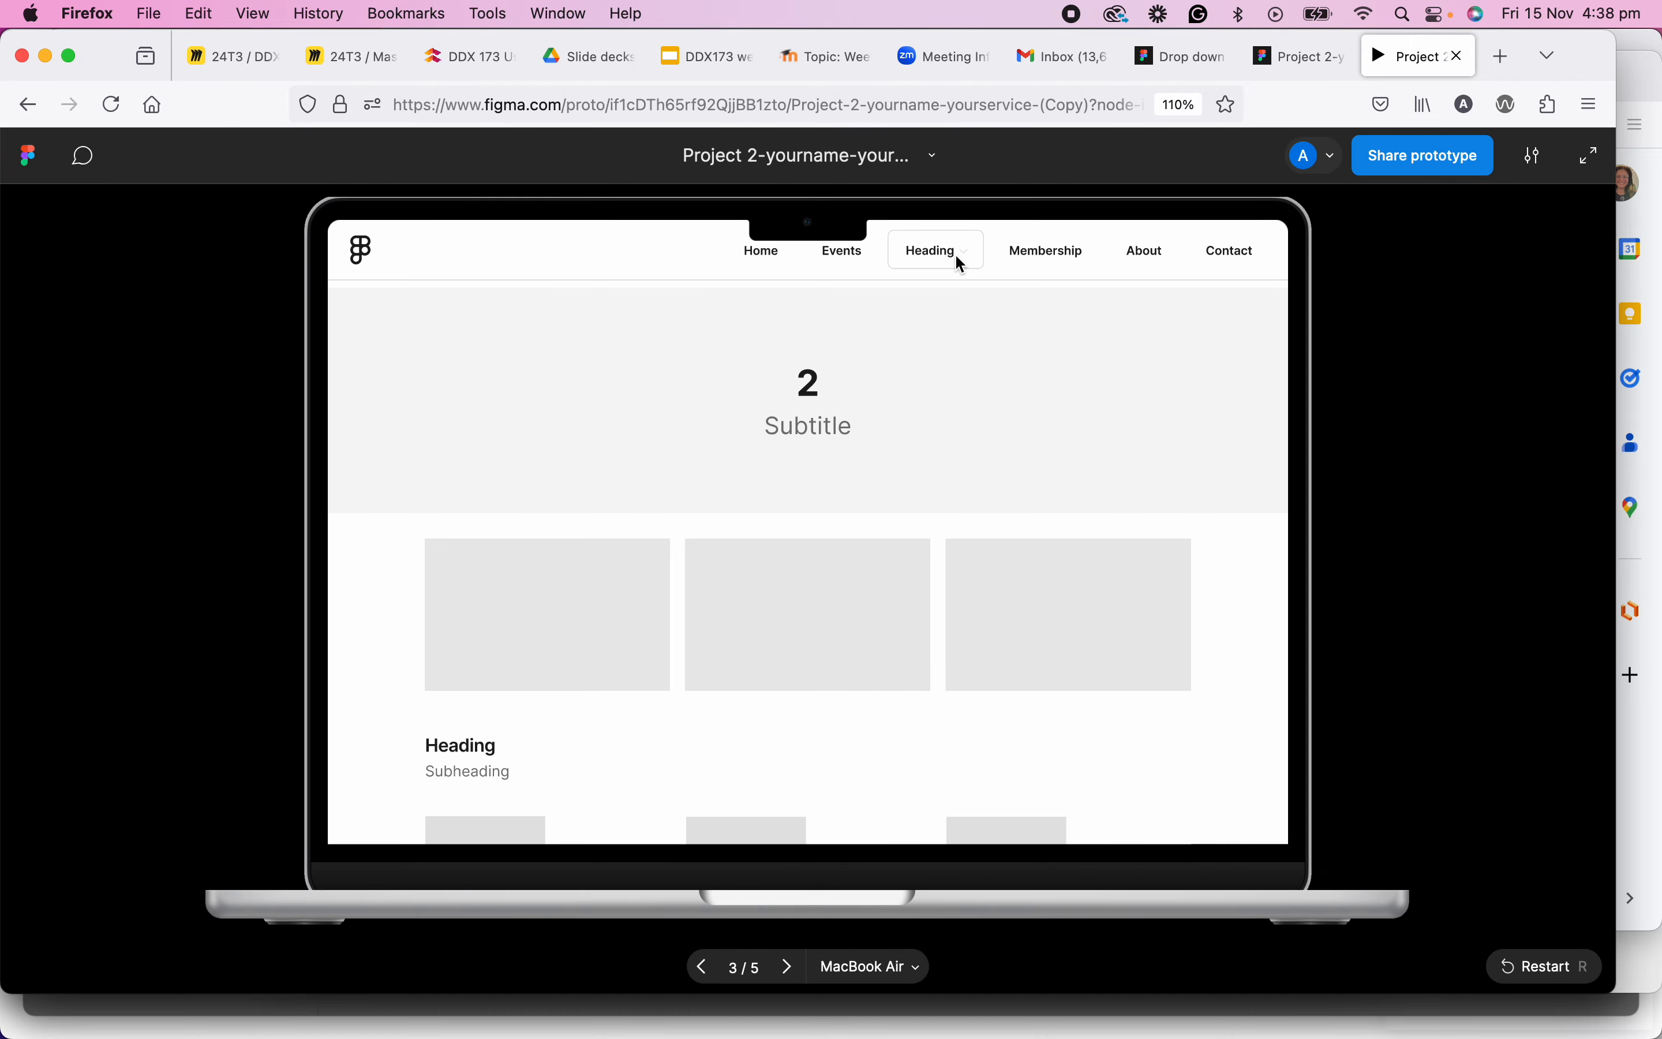
Test the Heading drop-down in the preview by switching repeatedly between Page 1 and Page 2.
click(961, 264)
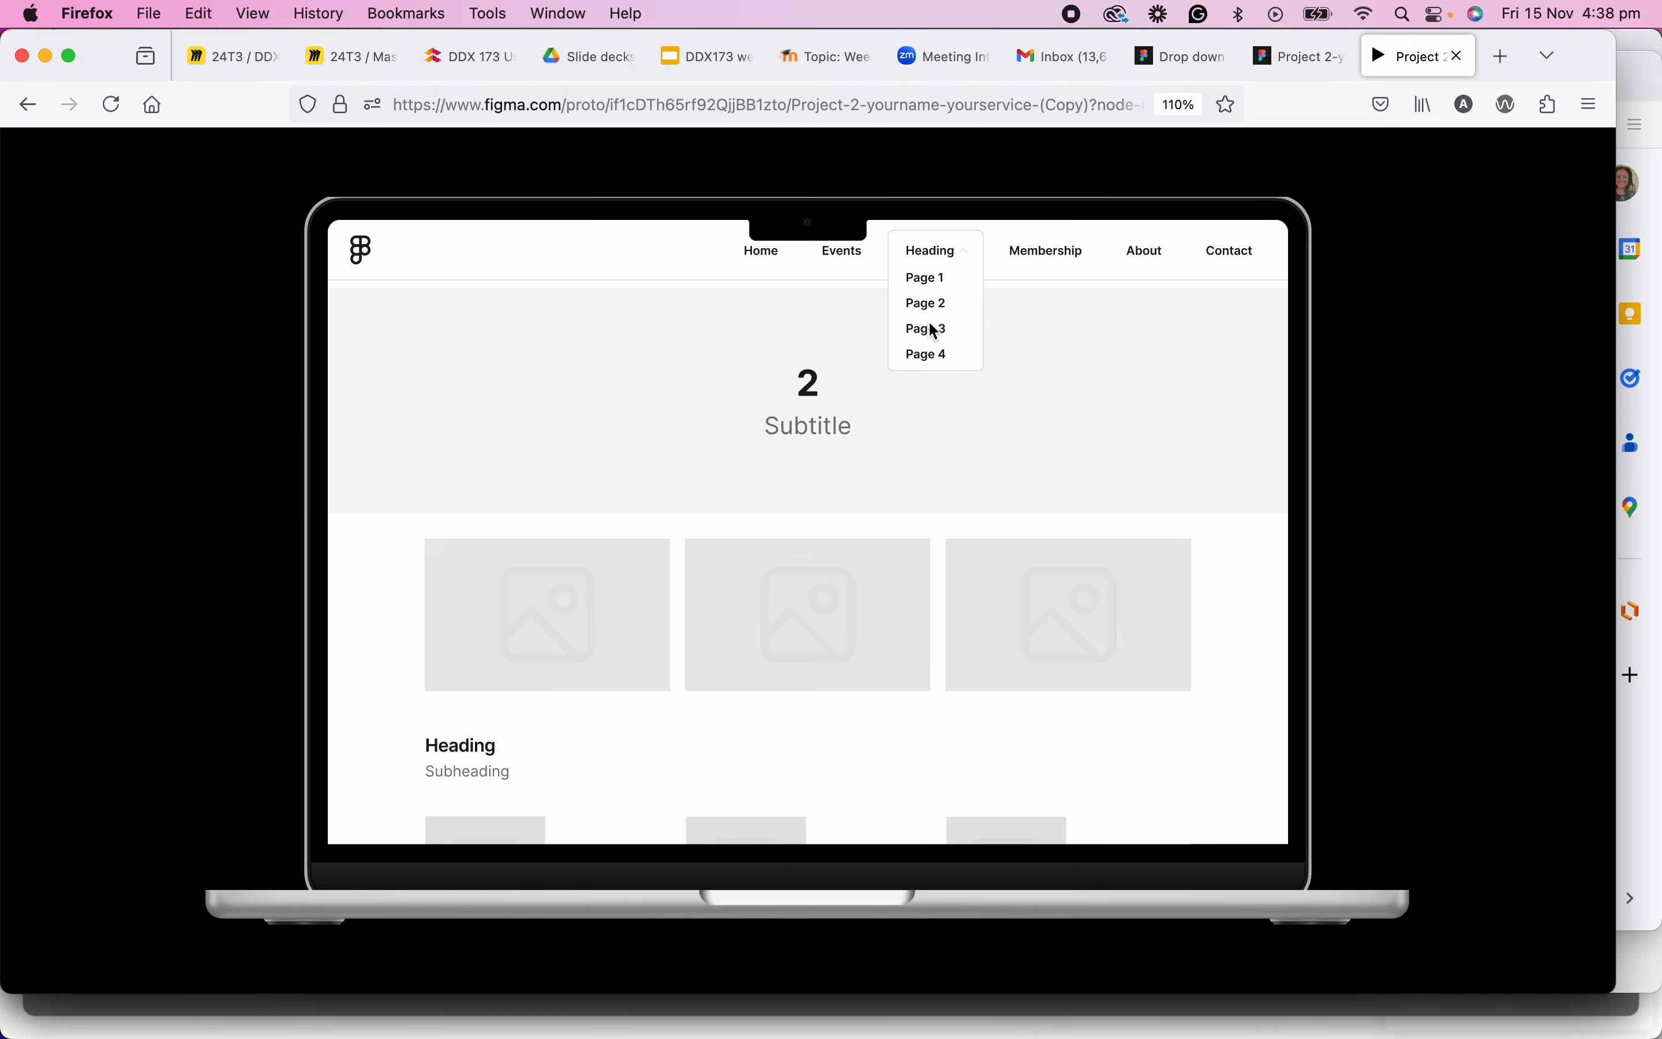
click(933, 281)
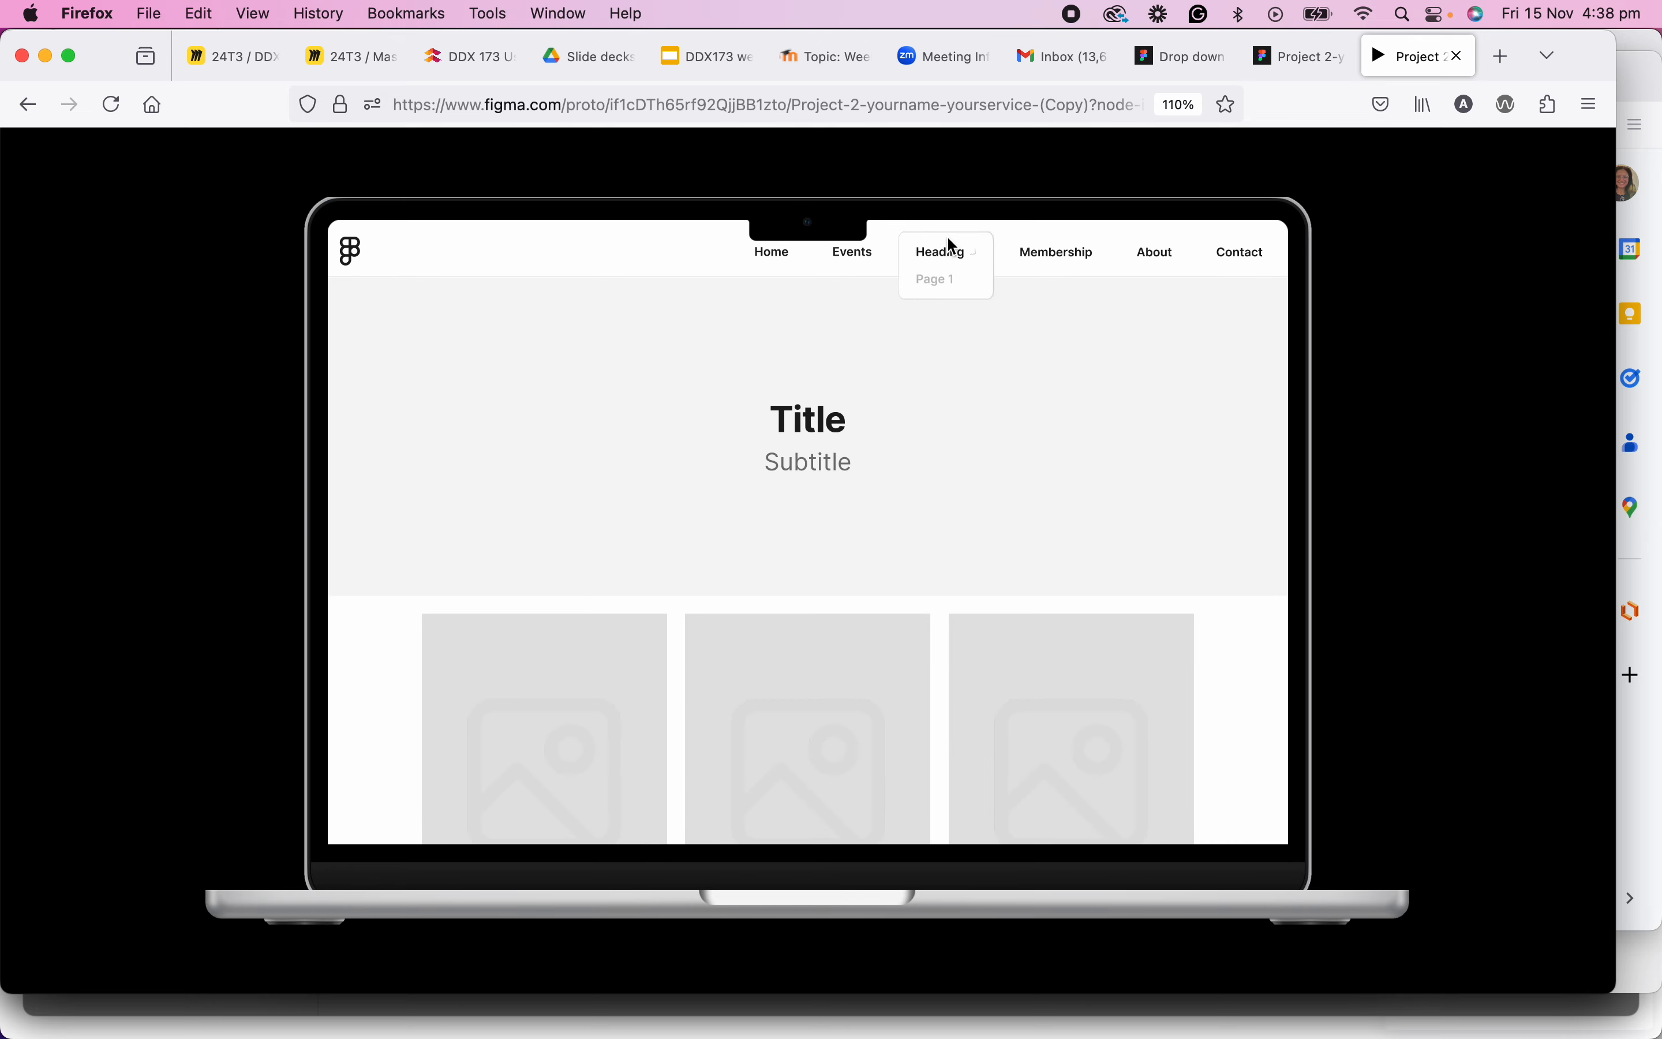
click(943, 309)
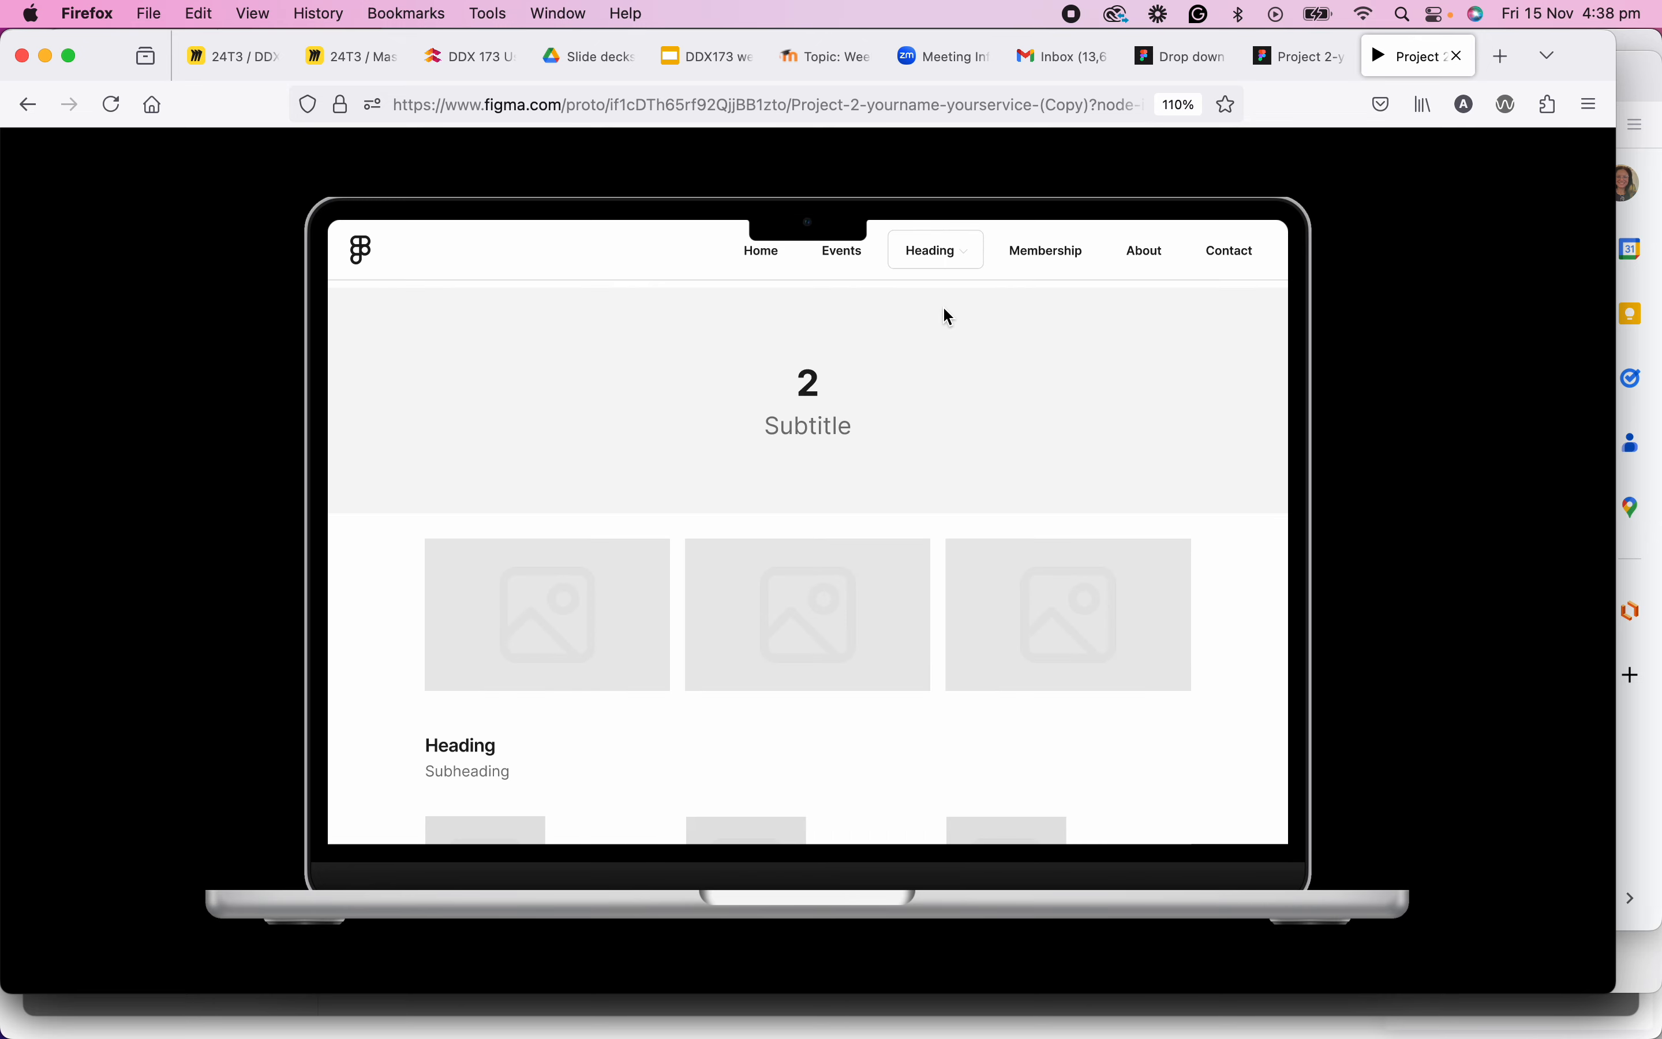
click(932, 282)
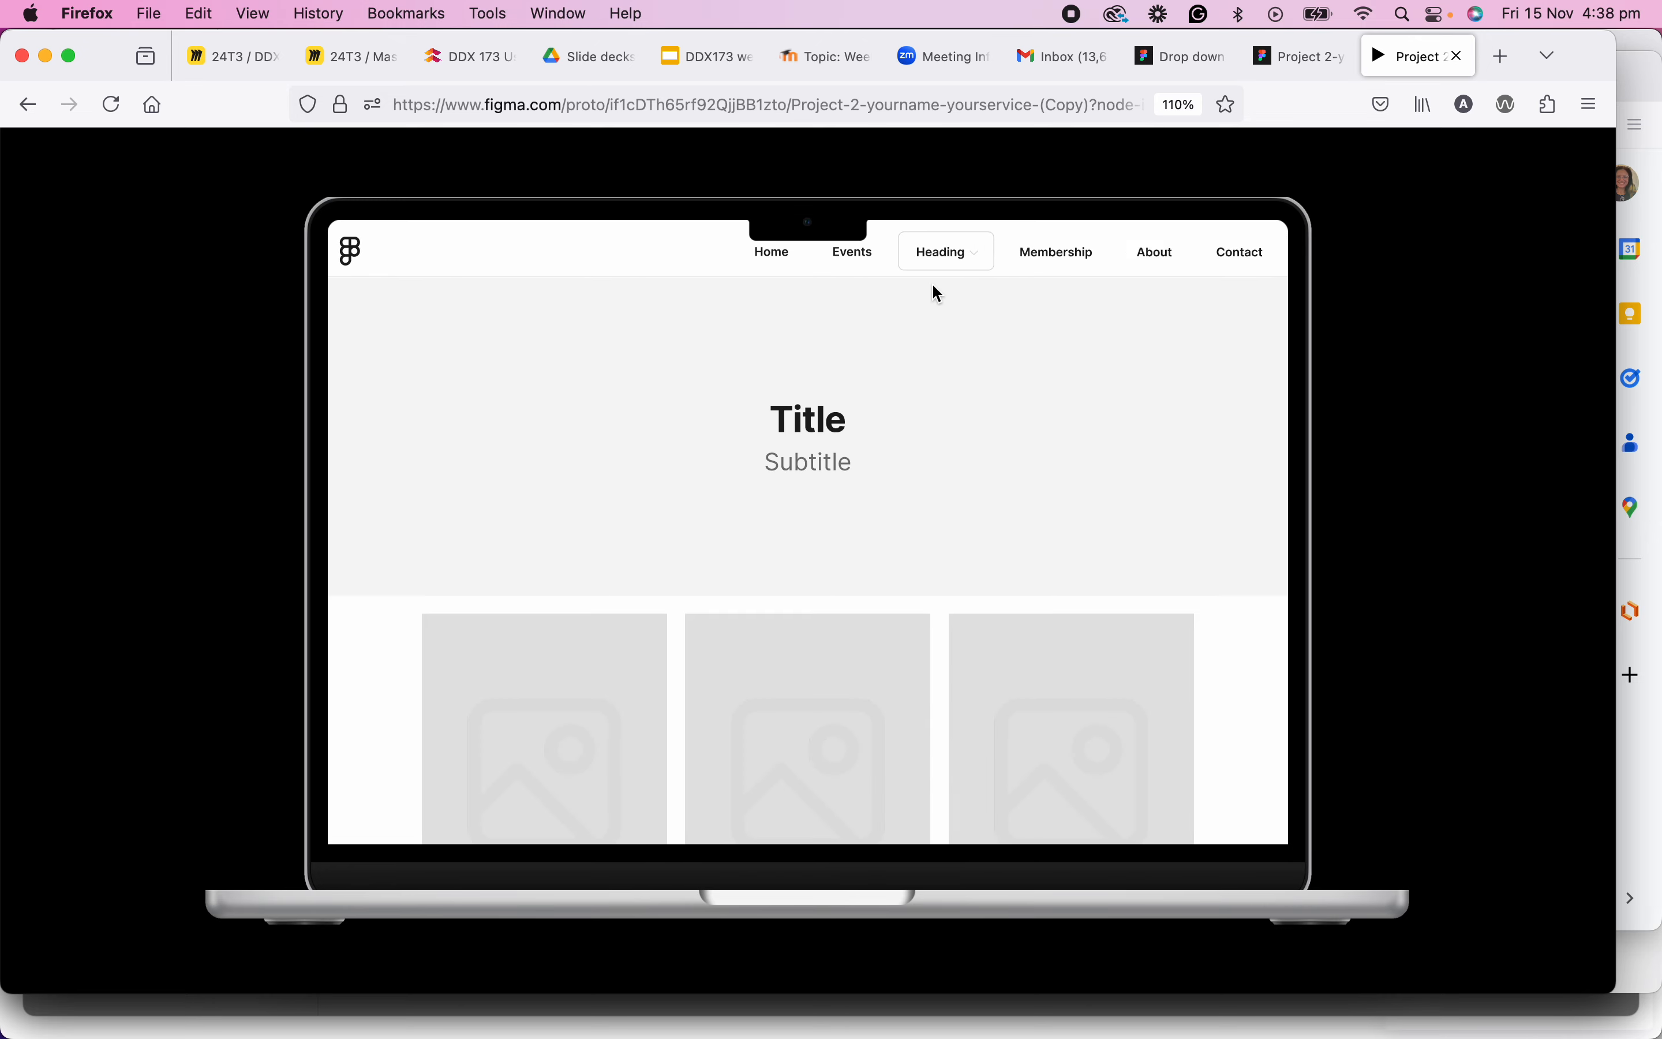
click(937, 303)
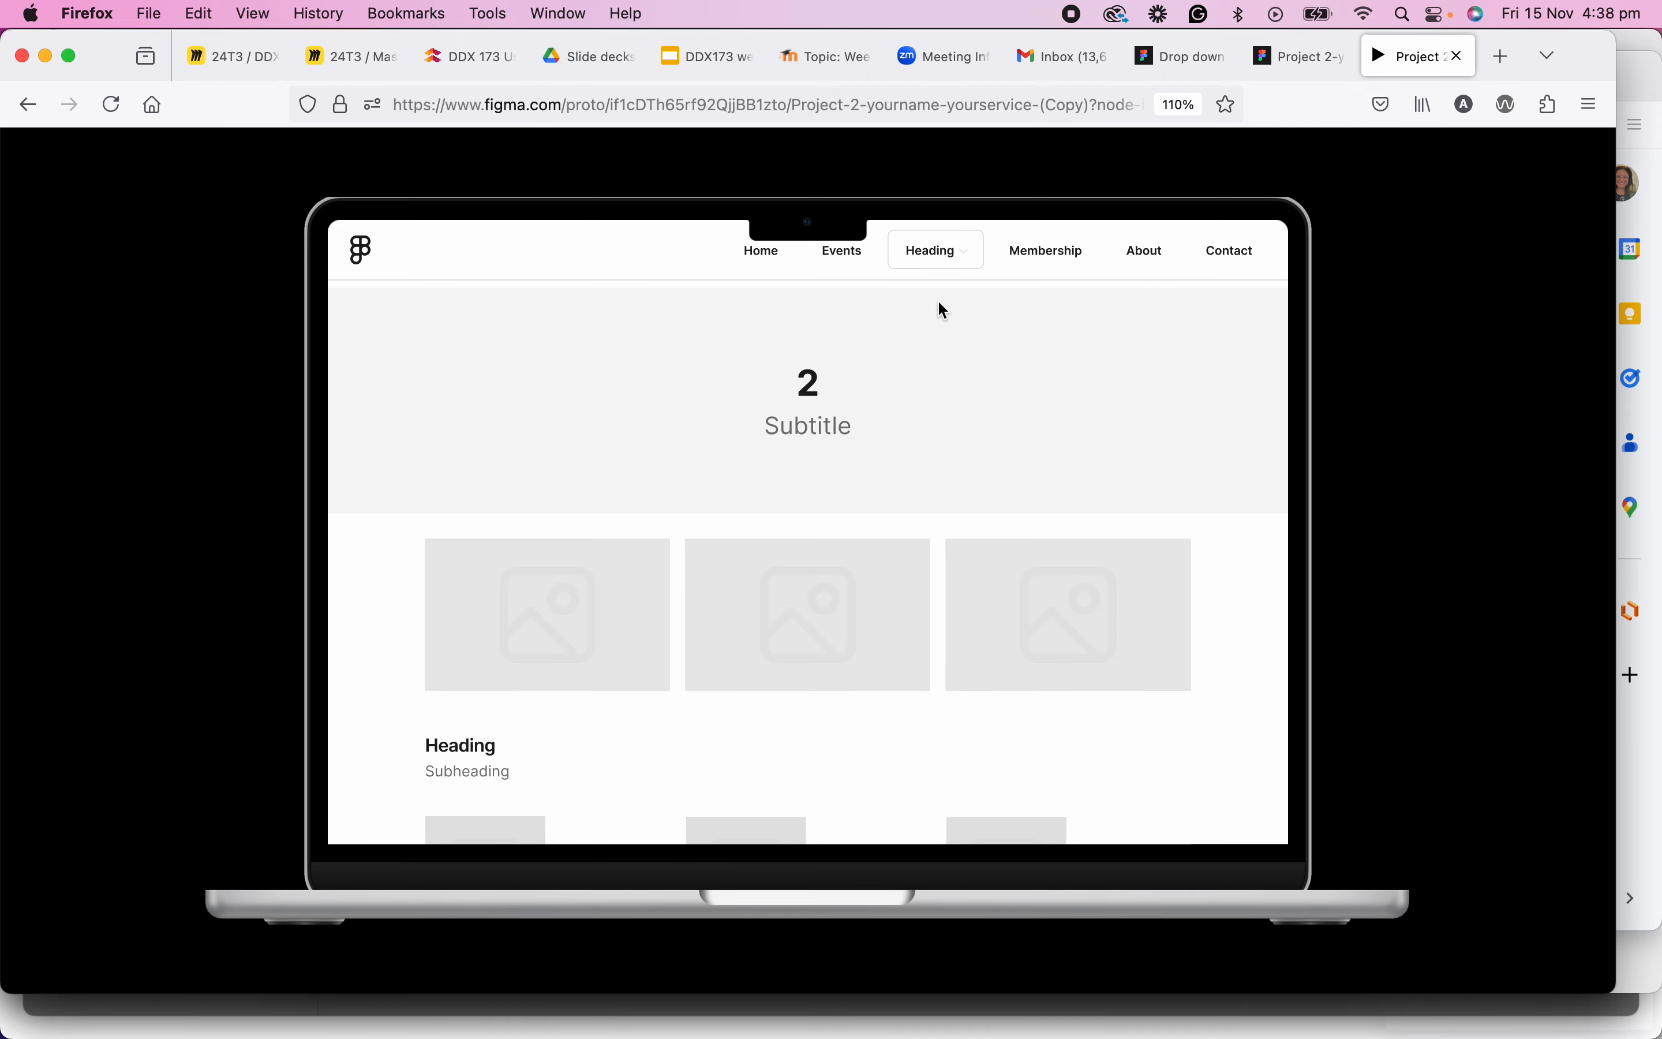
click(941, 282)
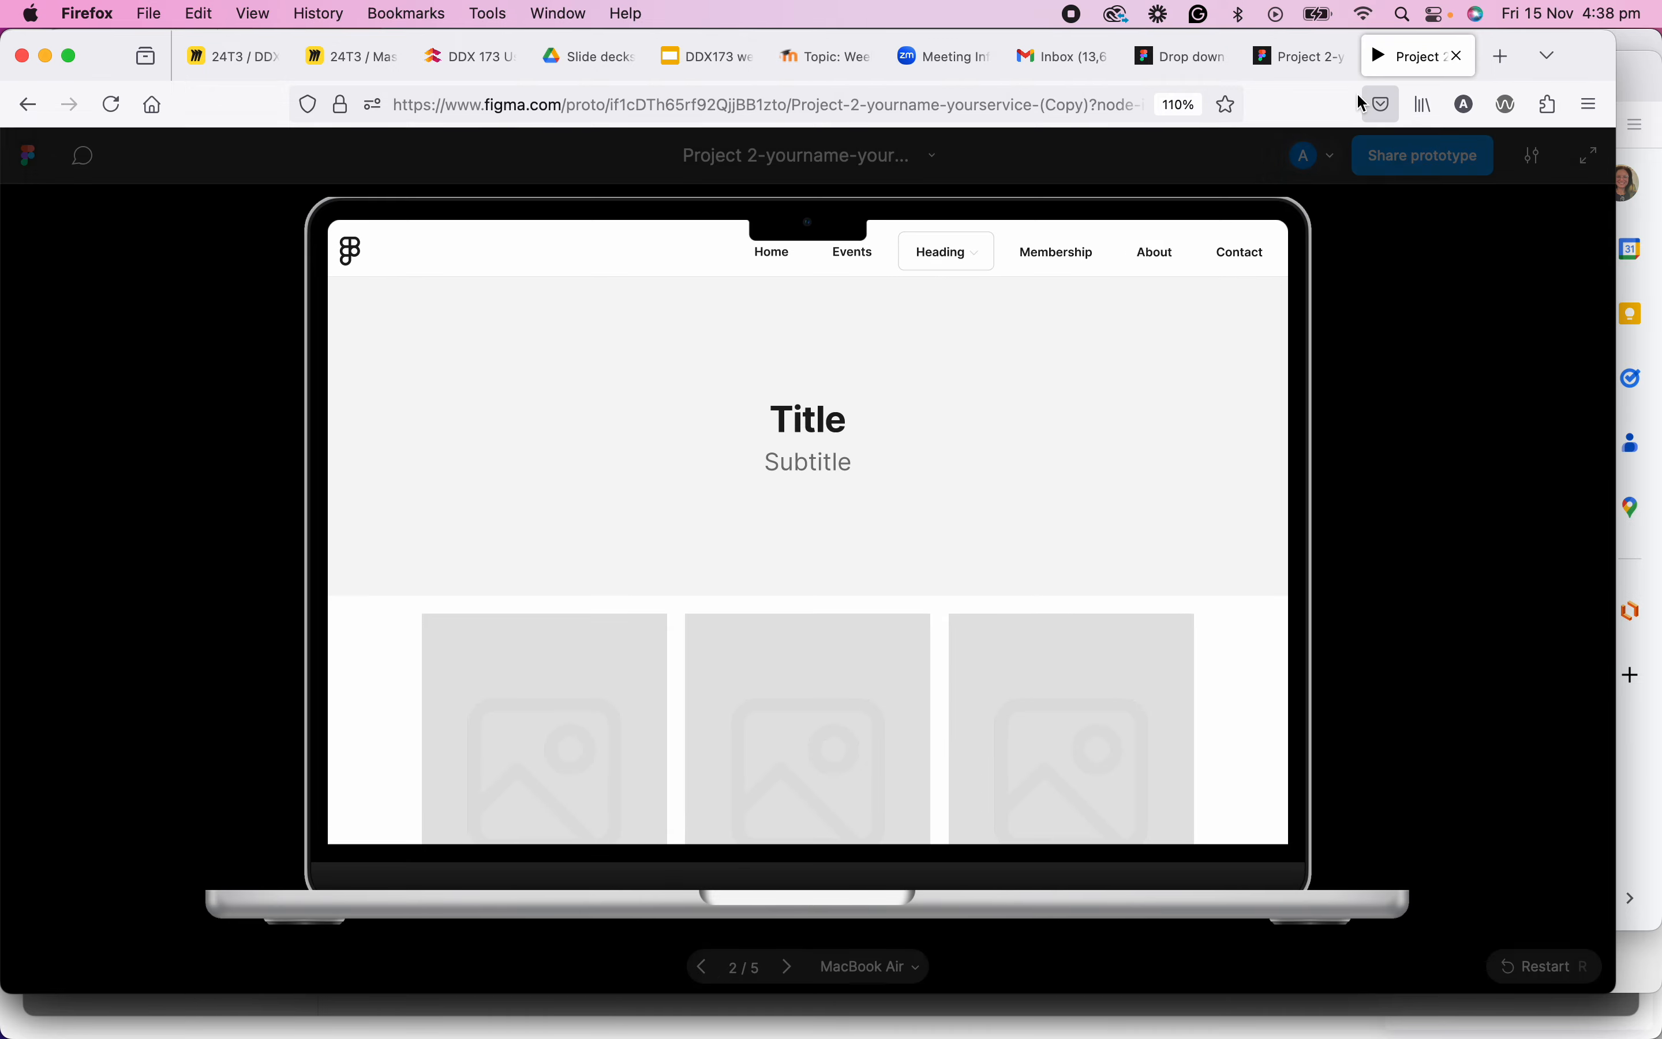
Return to the design file and examine the Navigation component and the headers of Page 1 and Page 2.
click(1311, 65)
scroll(821, 502, up, 5)
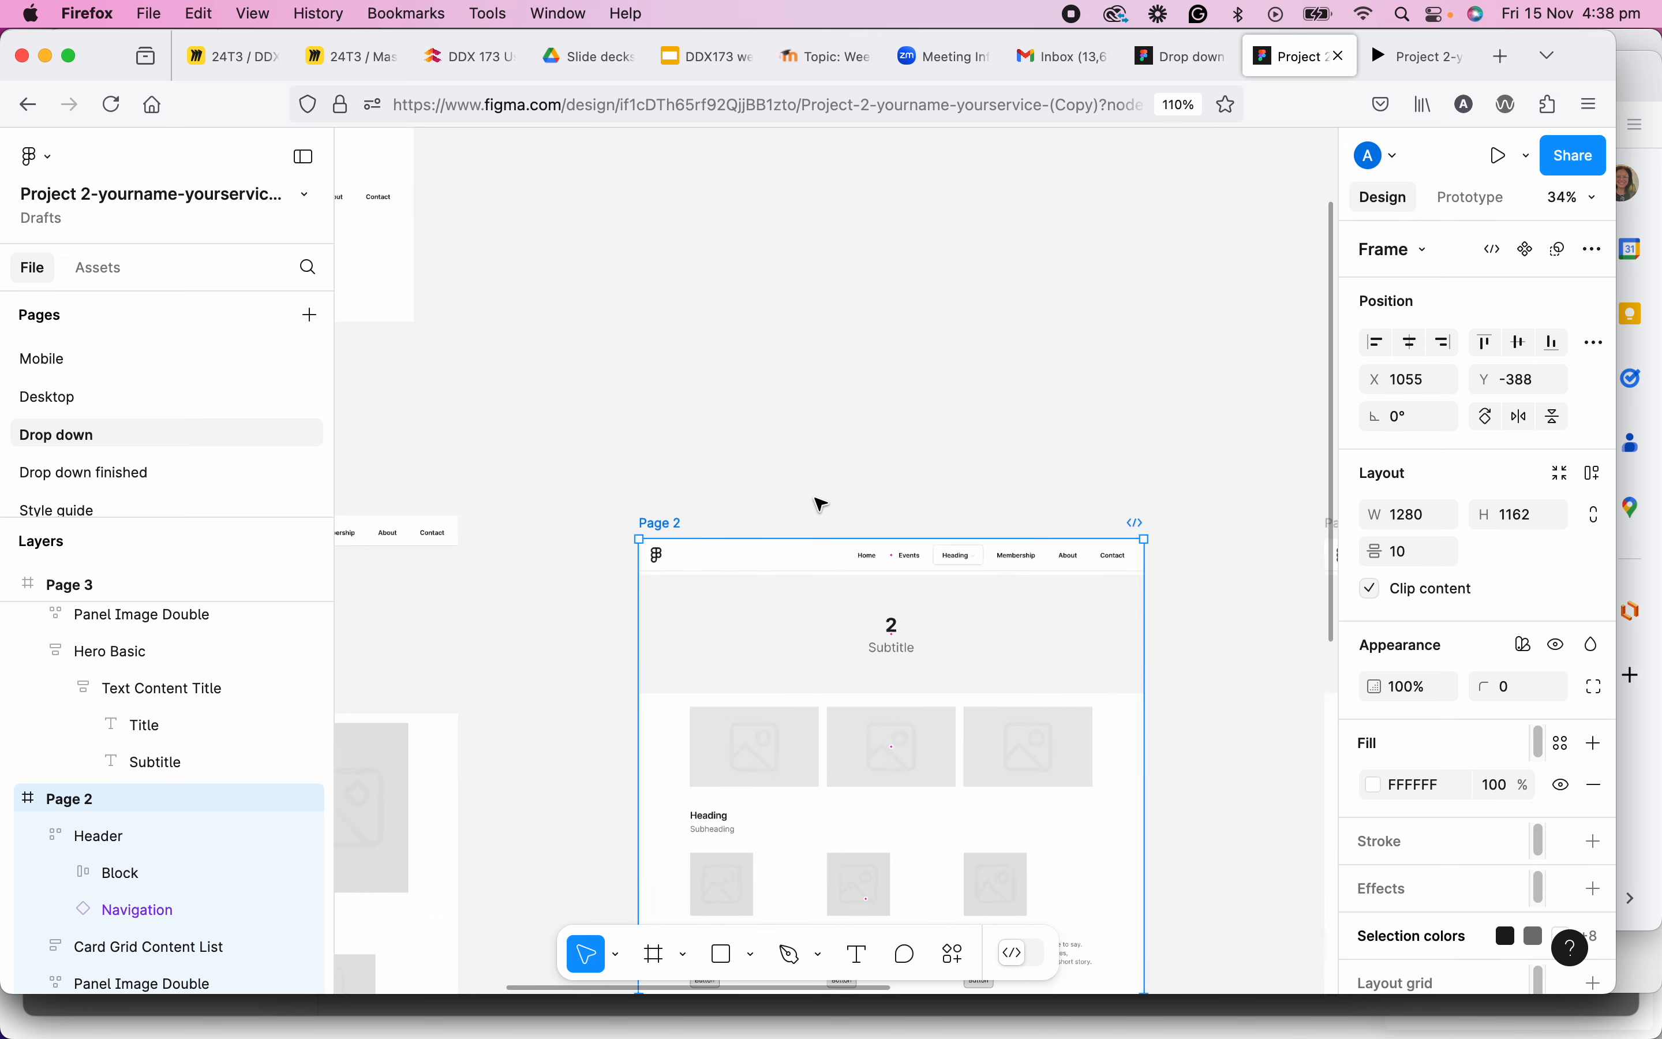
drag(559, 312, 899, 487)
drag(1052, 529, 561, 440)
scroll(924, 567, right, 10)
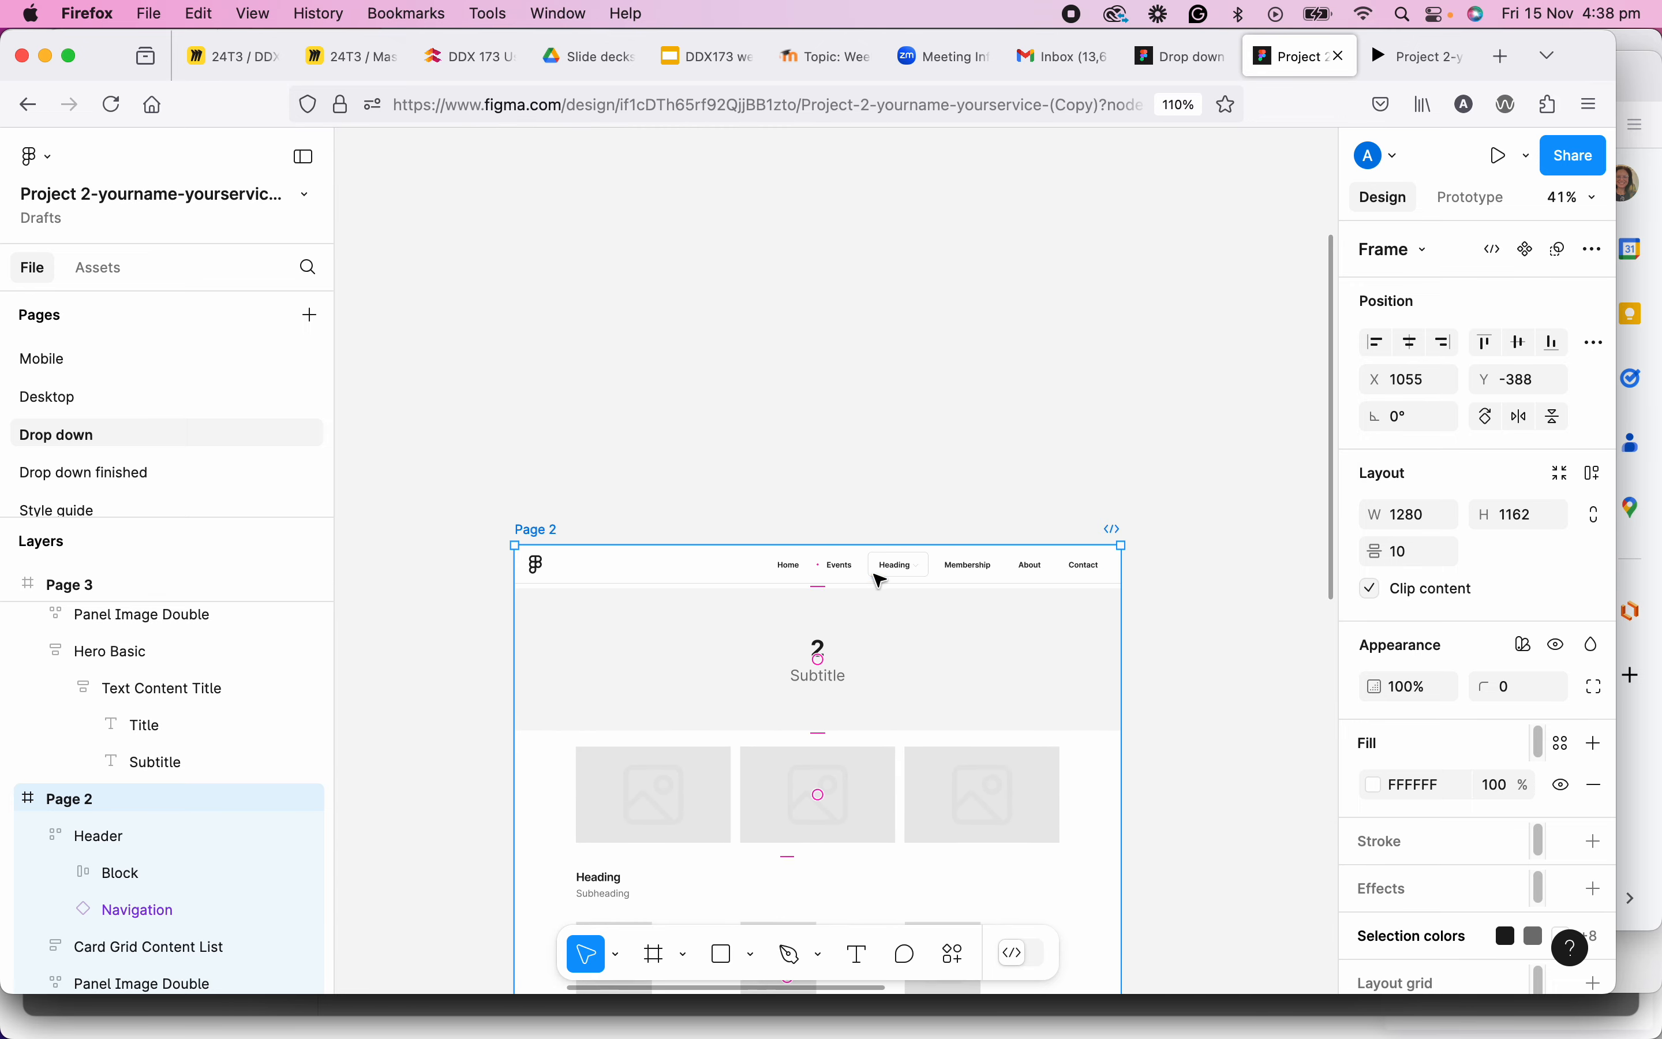
scroll(1043, 552, left, 18)
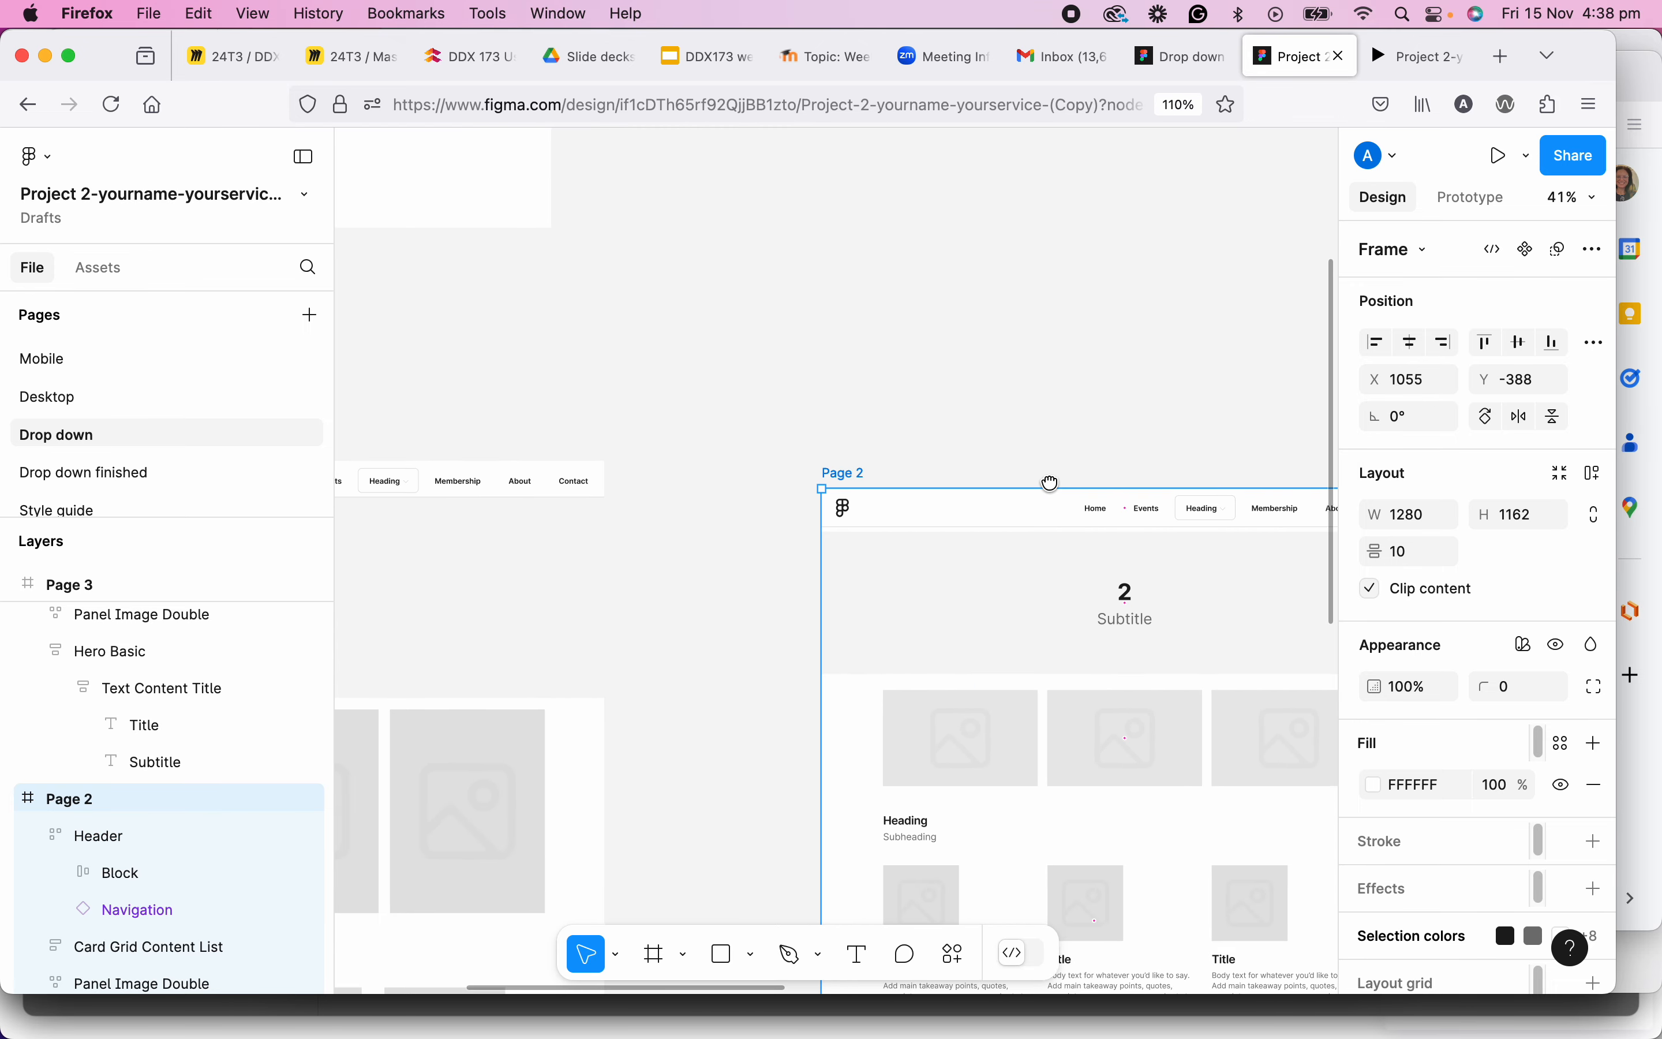
scroll(824, 467, up, 5)
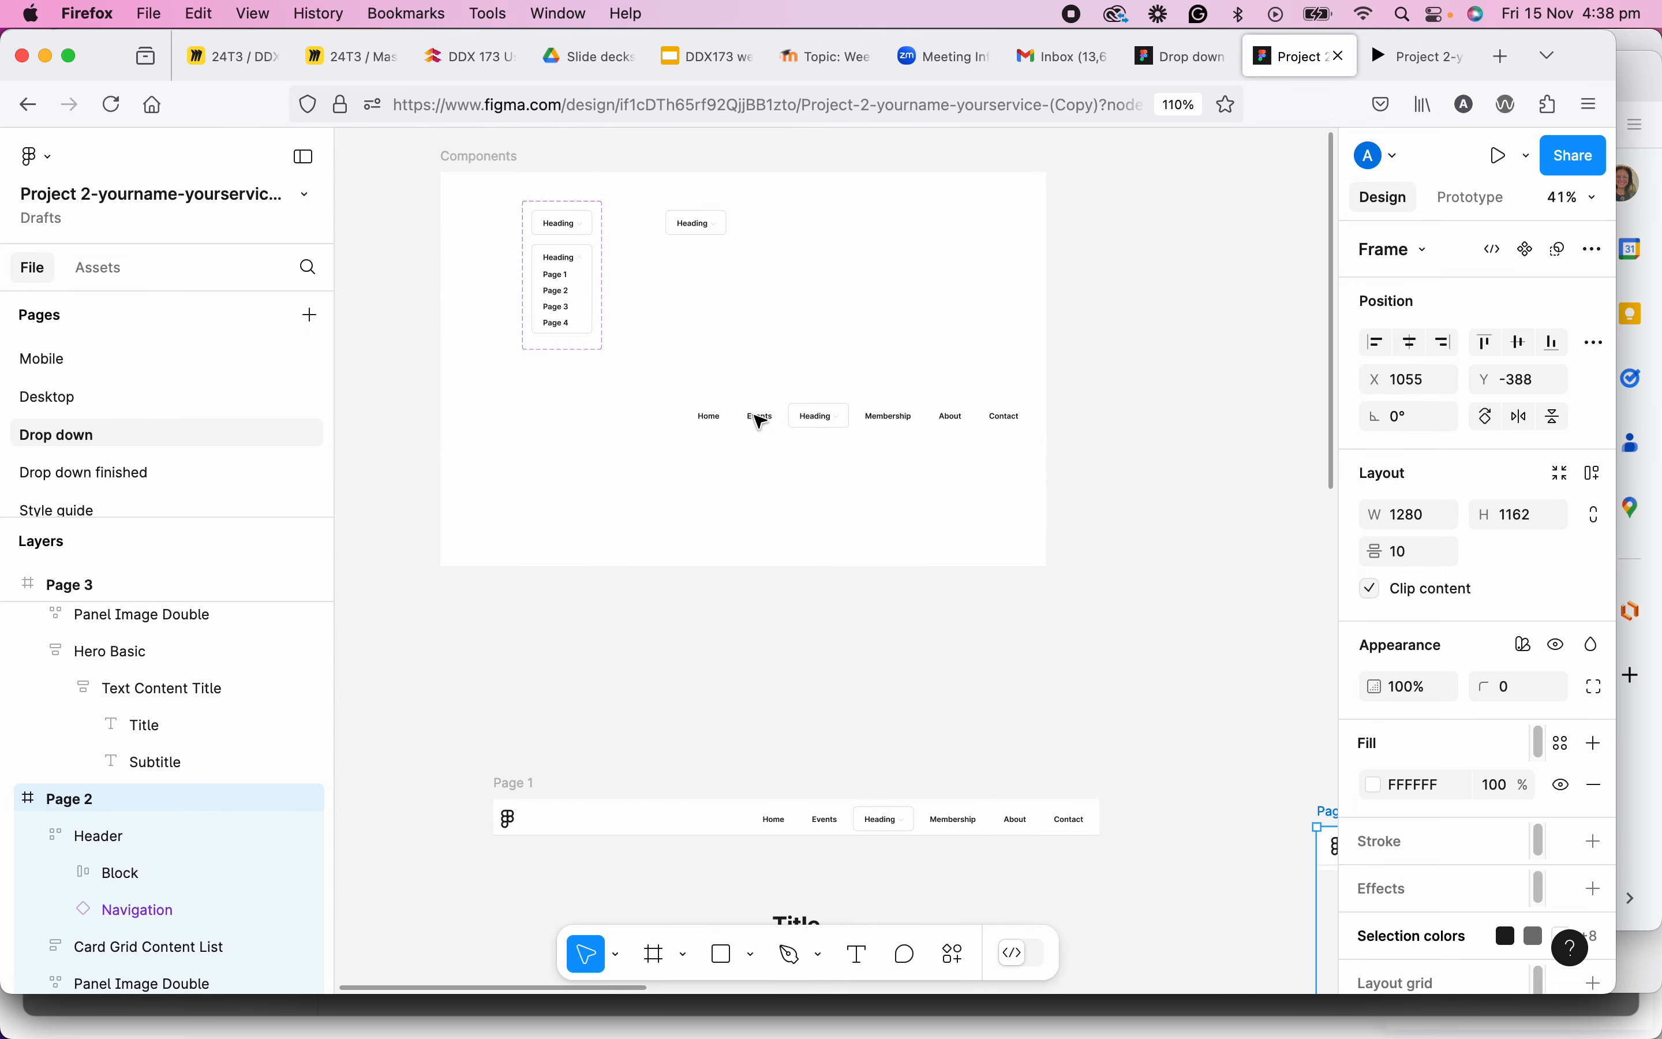
scroll(690, 225, up, 2)
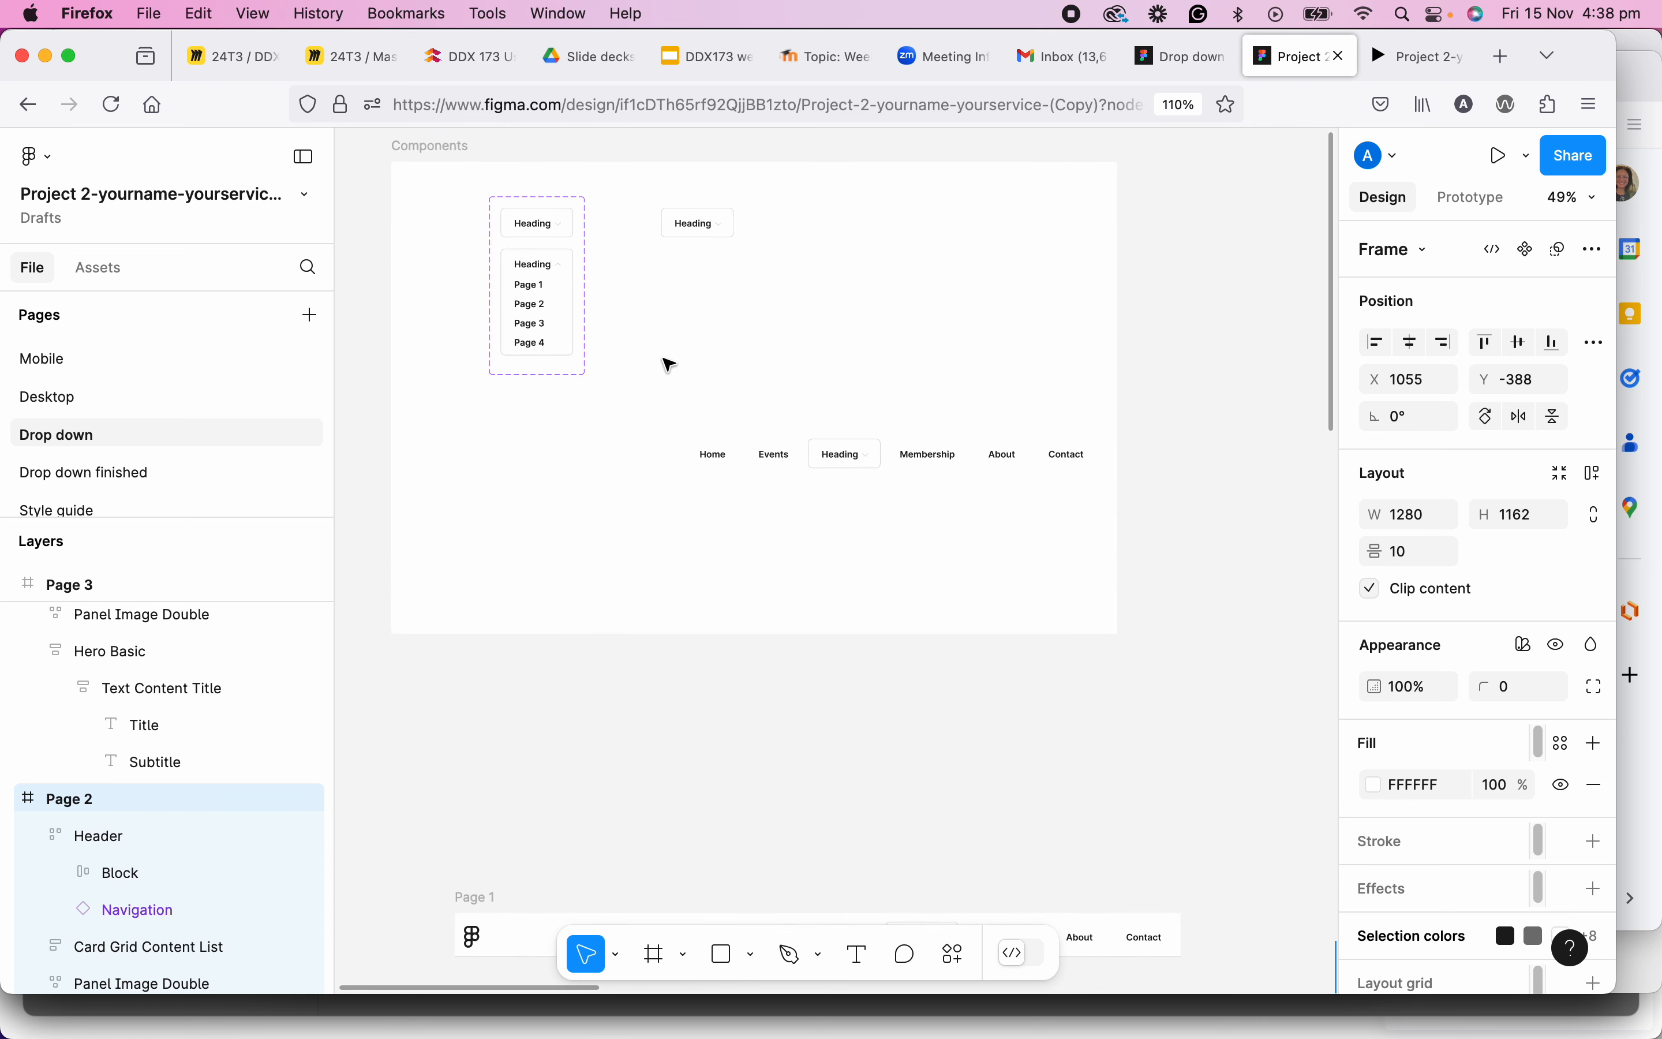
scroll(664, 360, down, 2)
drag(738, 559, 737, 608)
scroll(765, 631, down, 6)
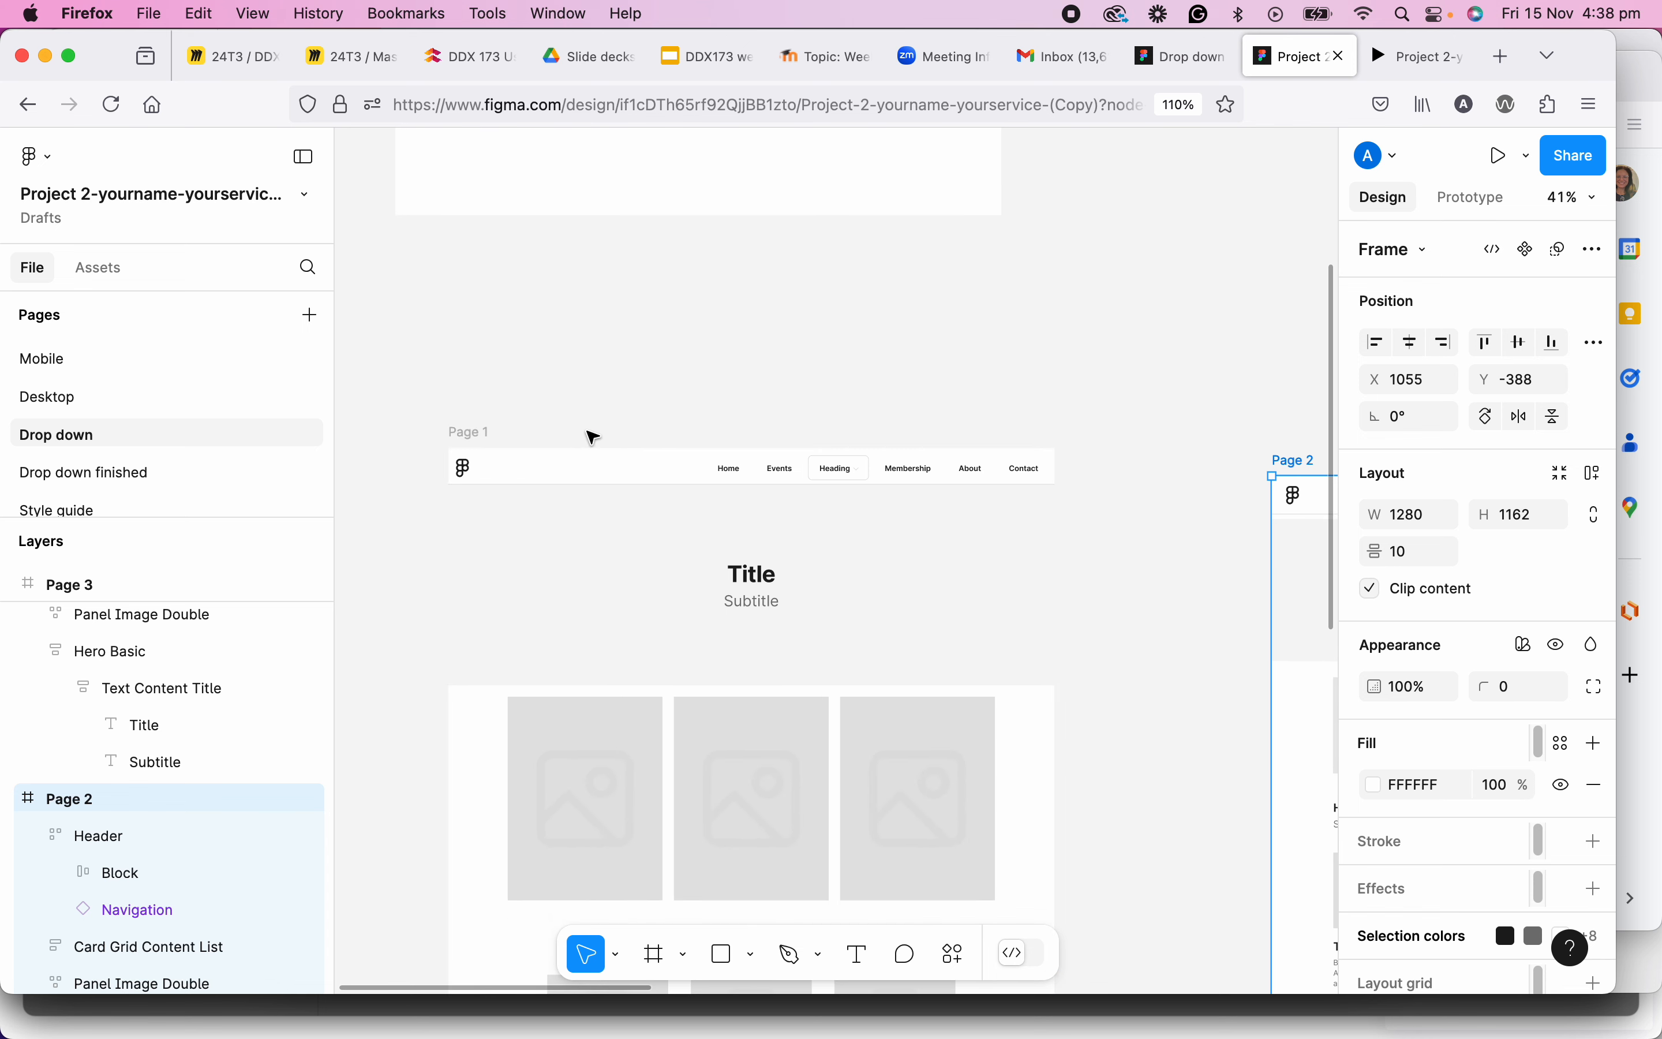
scroll(590, 434, down, 3)
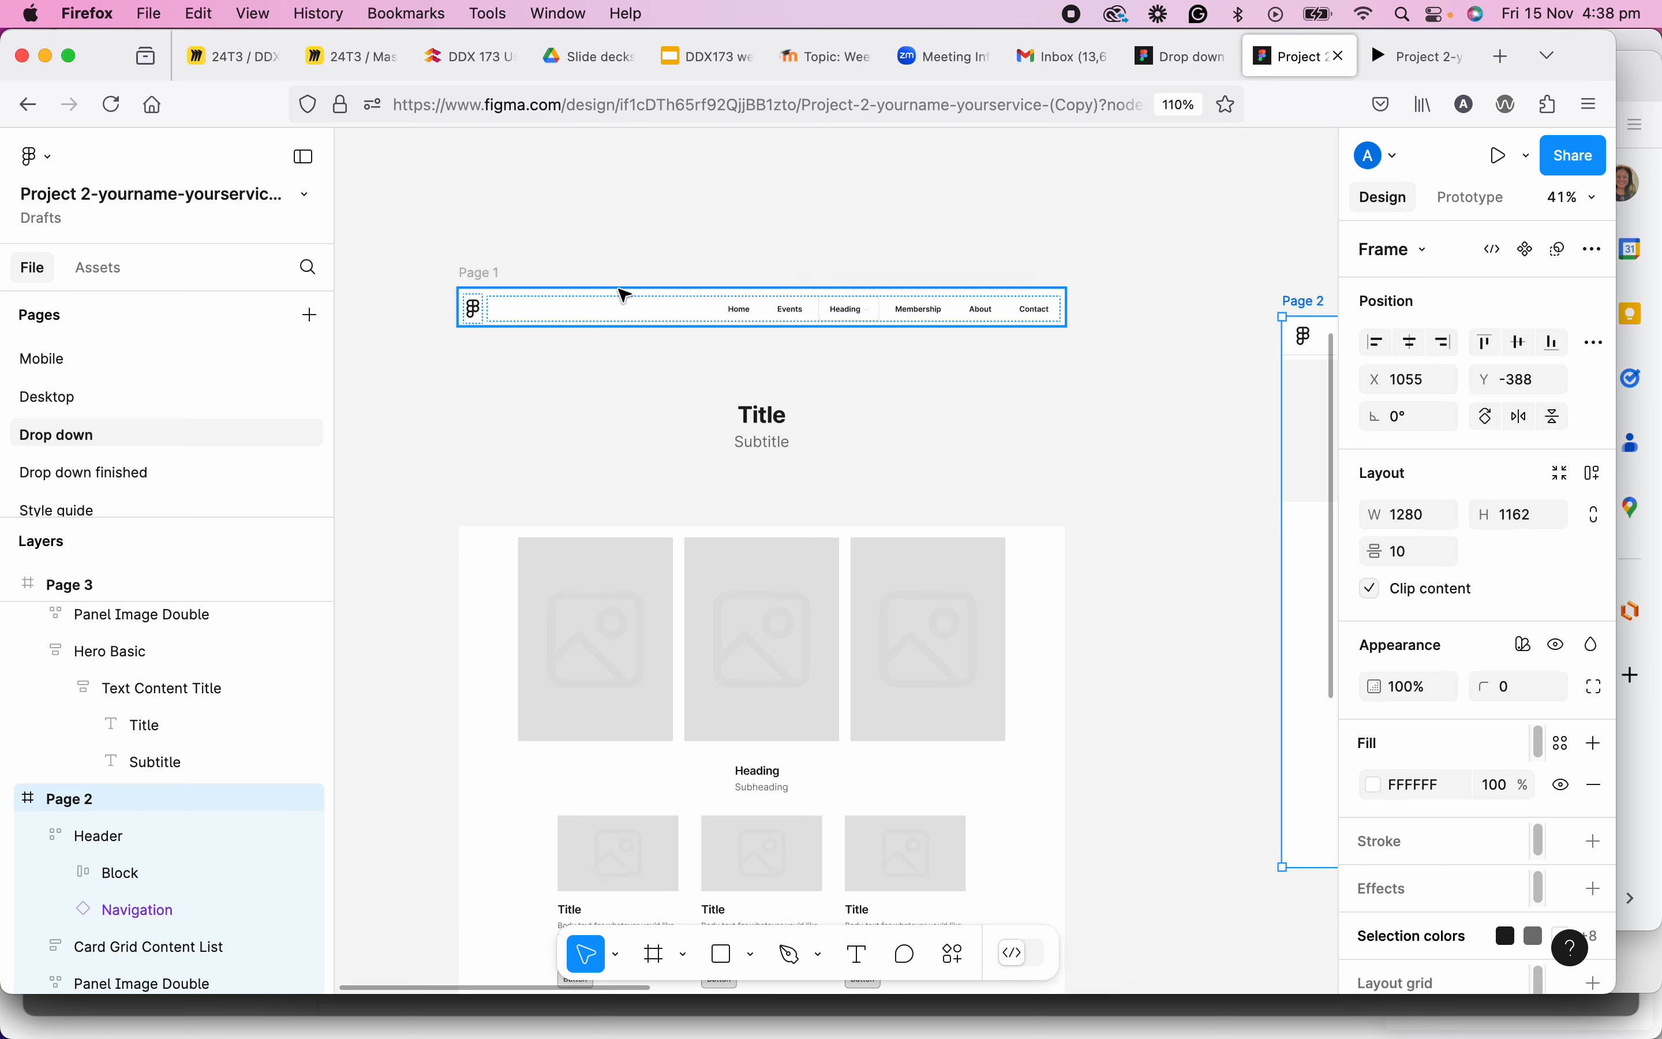